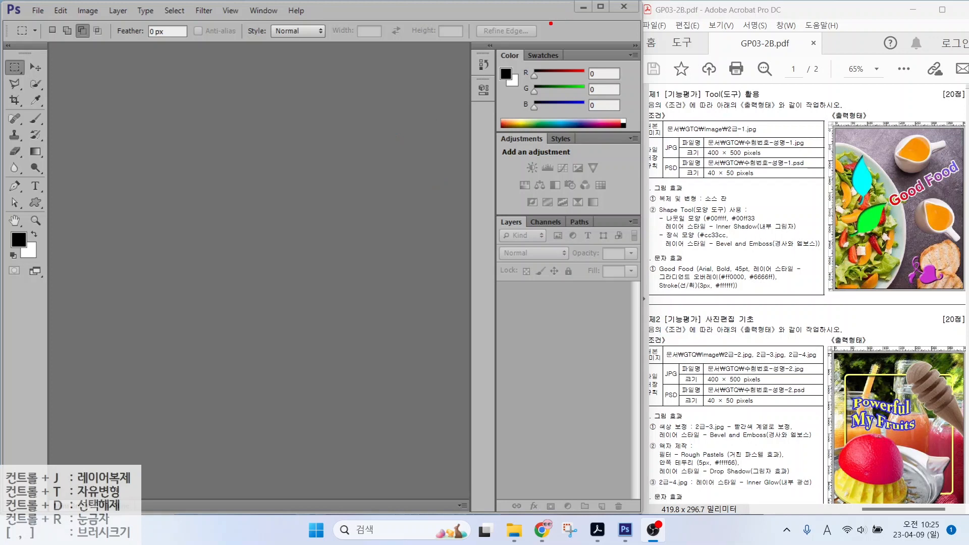
# Step: Maximize the Photoshop window so it fills the screen instead of sitting beside the PDF
pyautogui.moveTo(551, 24); pyautogui.dragTo(625, 42)
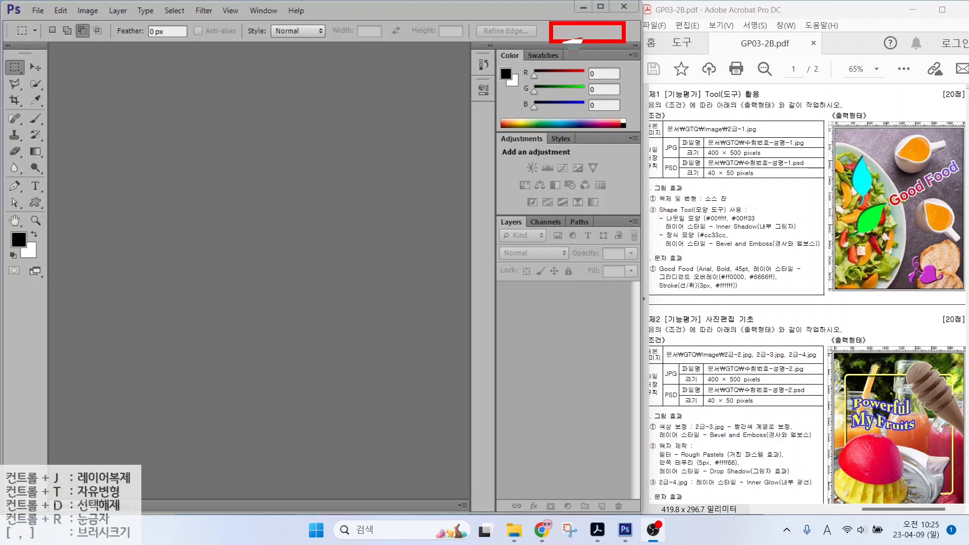
pyautogui.moveTo(536, 79); pyautogui.dragTo(580, 40)
pyautogui.moveTo(645, 38)
pyautogui.mouseDown()
pyautogui.moveTo(912, 453)
pyautogui.moveTo(940, 480)
pyautogui.mouseUp()
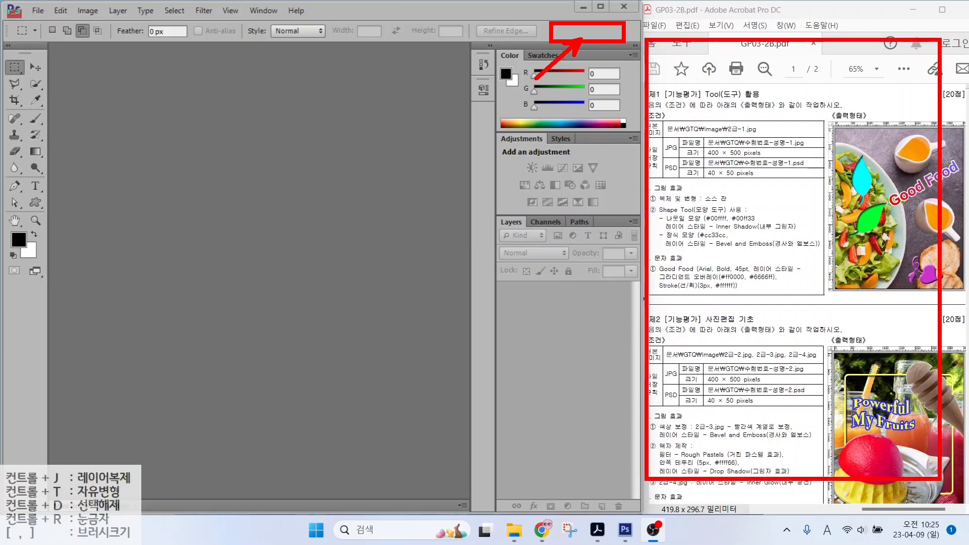
pyautogui.moveTo(7, 10)
pyautogui.mouseDown()
pyautogui.moveTo(539, 438)
pyautogui.moveTo(628, 478)
pyautogui.mouseUp()
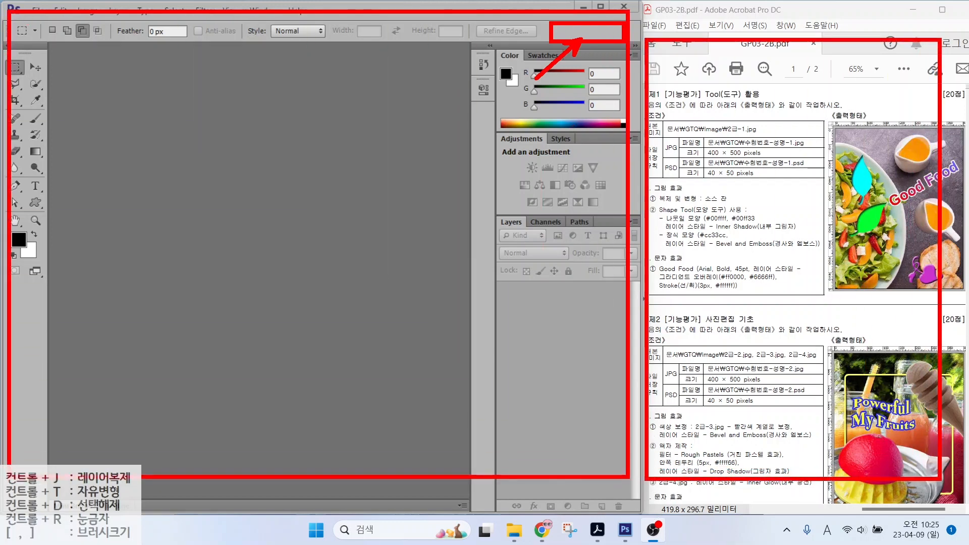
pyautogui.press('Escape')
pyautogui.click(601, 6)
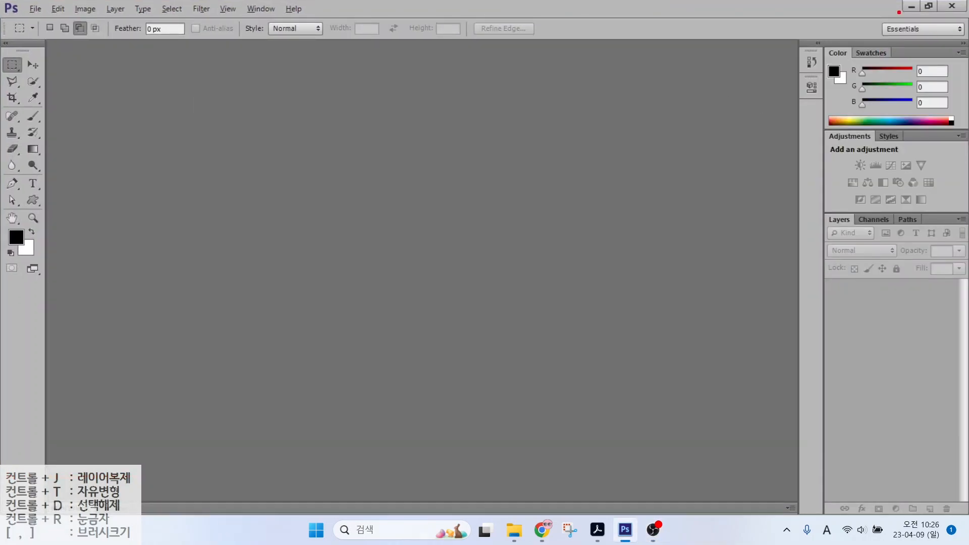
pyautogui.moveTo(878, 19); pyautogui.dragTo(963, 43)
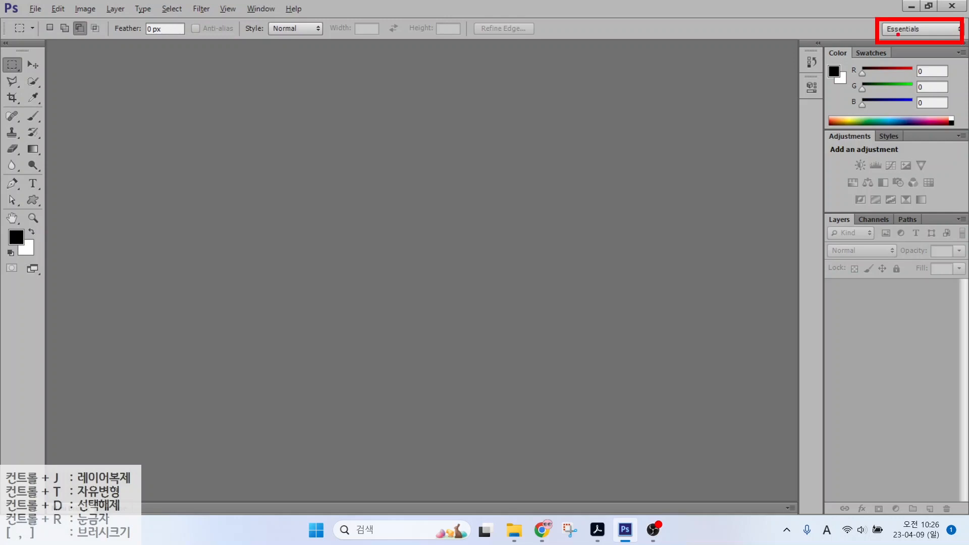
pyautogui.moveTo(896, 35); pyautogui.dragTo(864, 67)
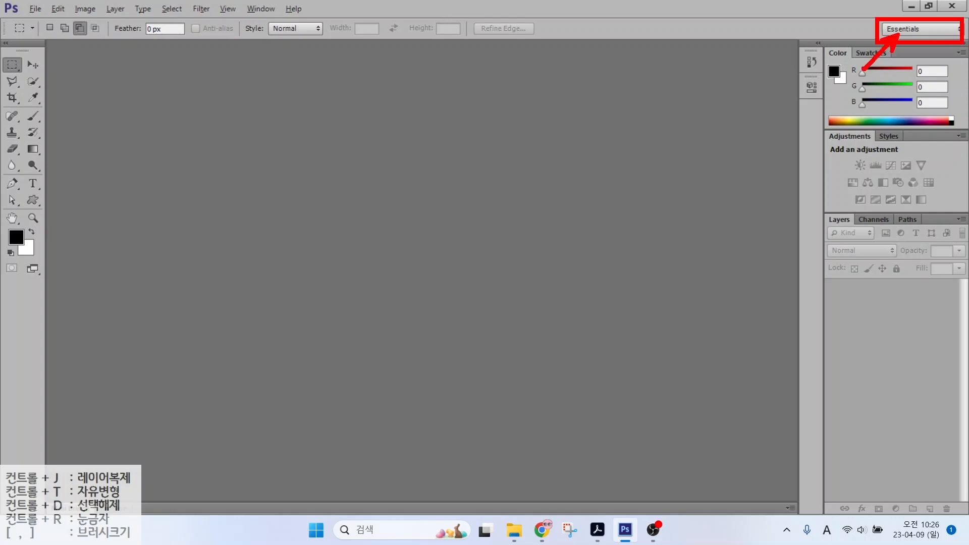
pyautogui.click(919, 28)
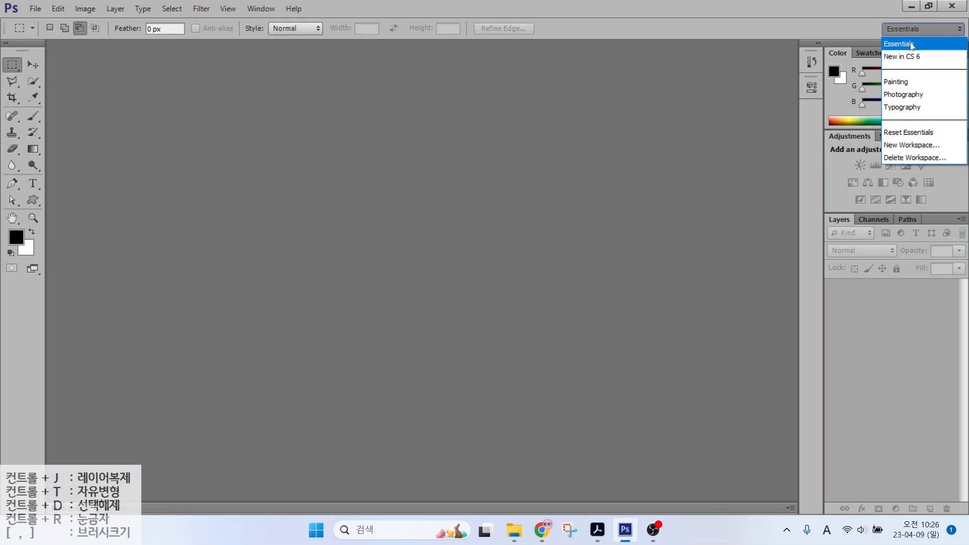
pyautogui.click(909, 132)
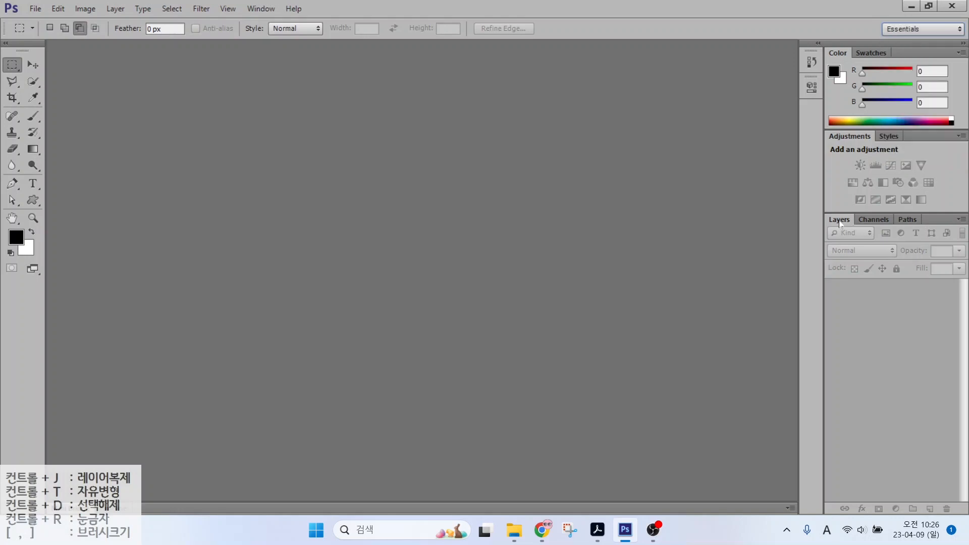
pyautogui.moveTo(840, 223); pyautogui.dragTo(617, 192)
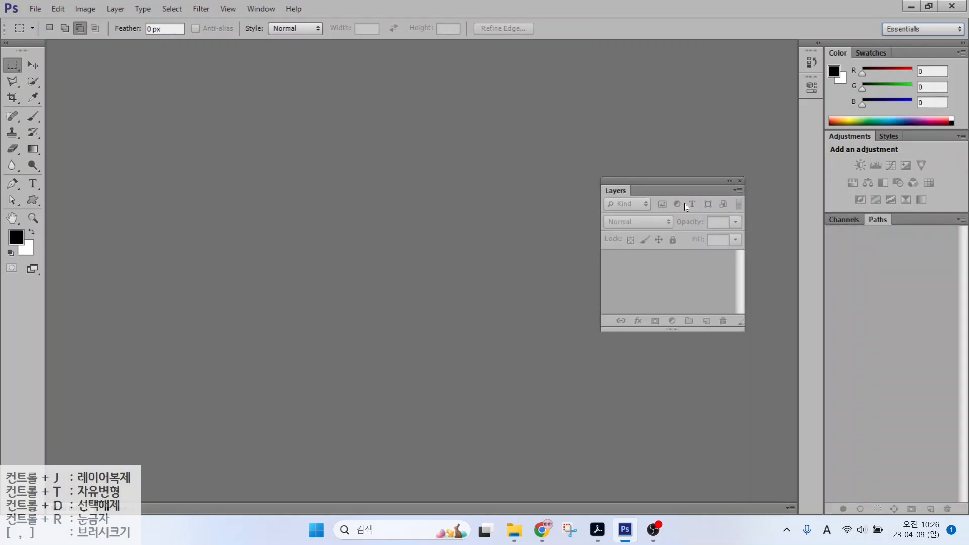
pyautogui.click(739, 181)
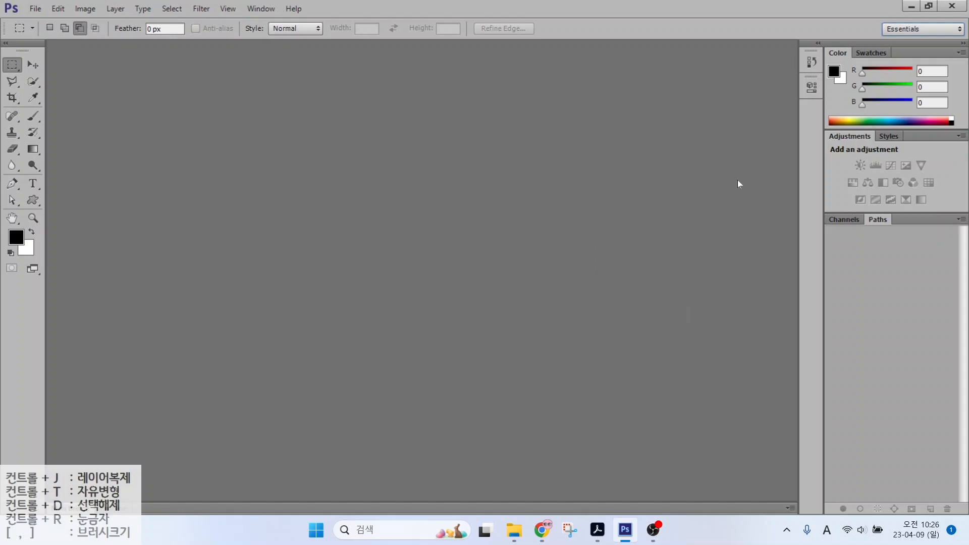
pyautogui.click(922, 29)
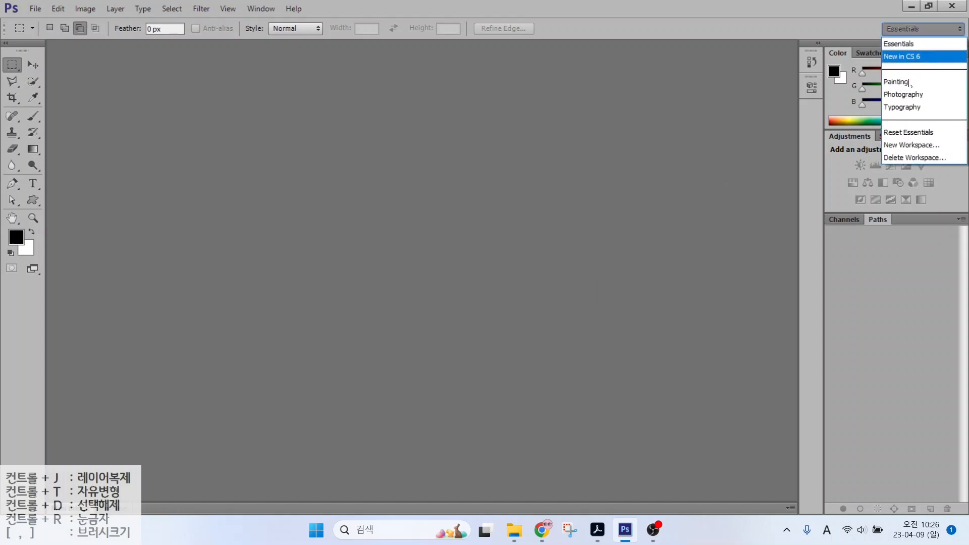
pyautogui.click(902, 132)
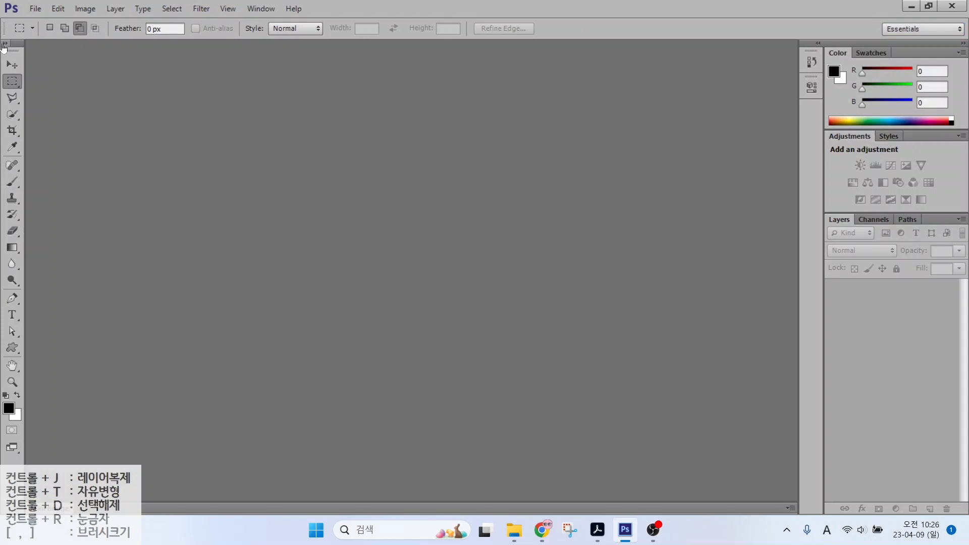
pyautogui.press('ctrl')
pyautogui.click(6, 46)
pyautogui.click(5, 46)
pyautogui.click(5, 46)
pyautogui.click(6, 46)
pyautogui.click(6, 46)
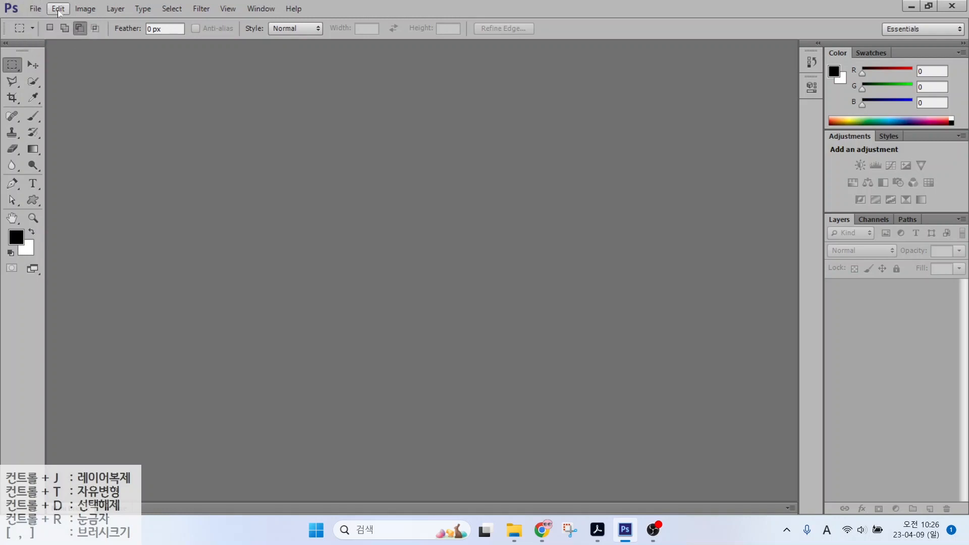
# Step: Open Preferences at the Transparency & Gamut page from the Edit menu
pyautogui.click(59, 10)
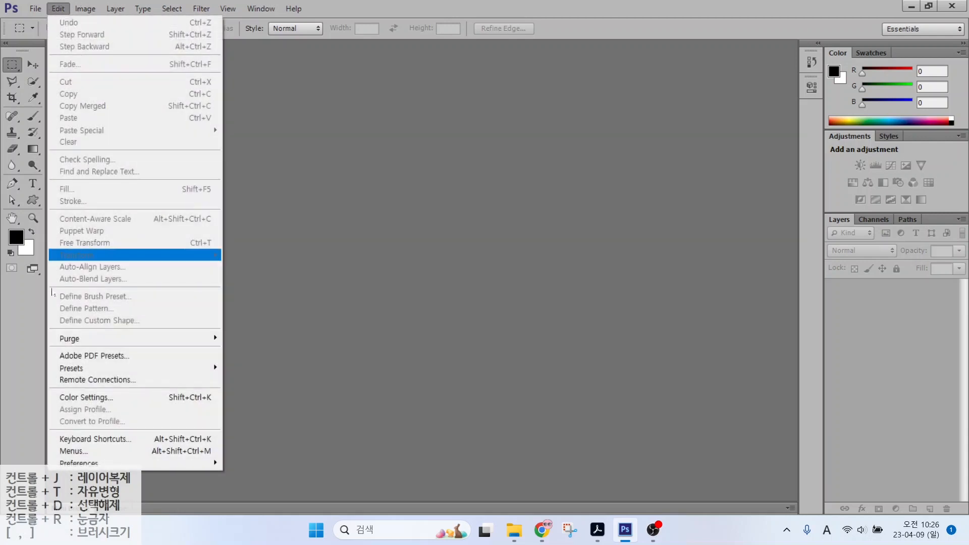
pyautogui.moveTo(69, 462)
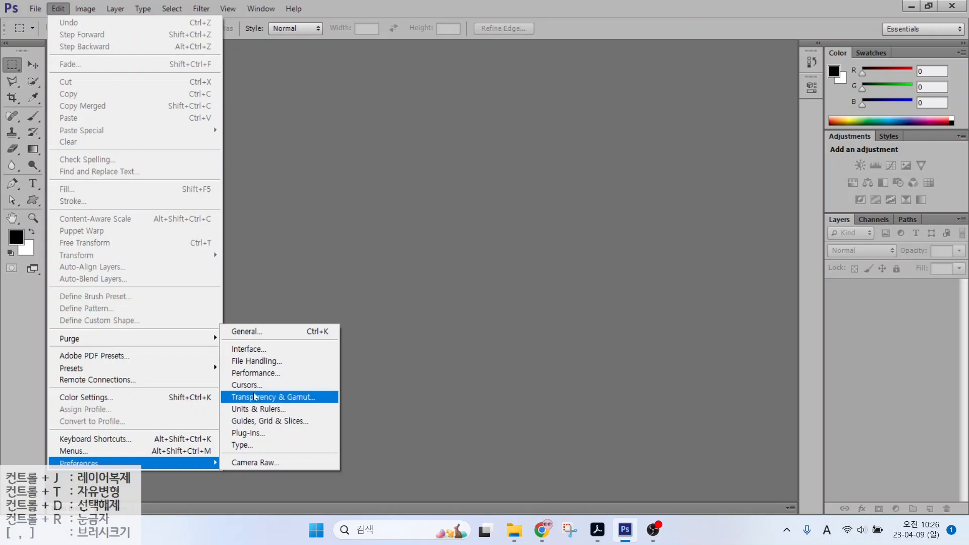
pyautogui.click(254, 395)
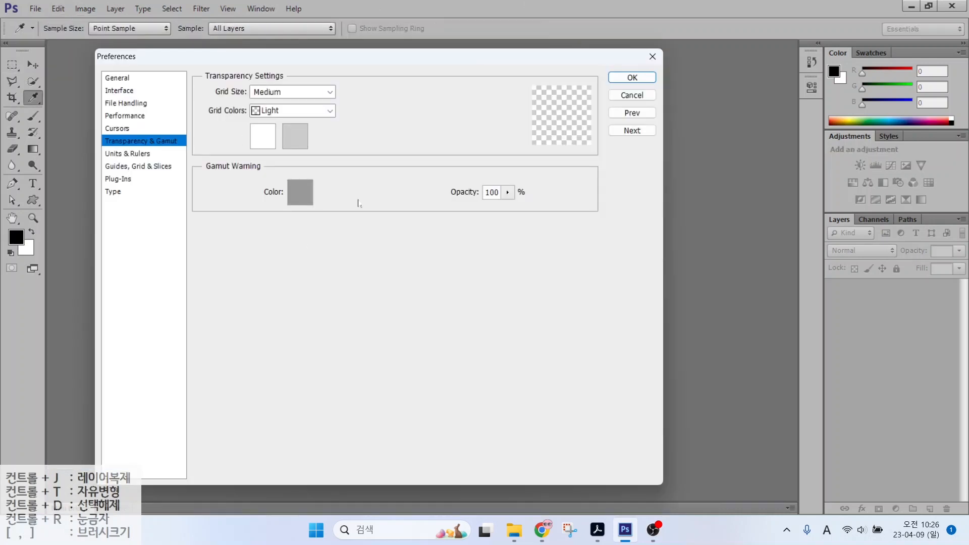
# Step: Browse the General, Interface, File Handling, Performance and Cursors pages, ending on Interface
pyautogui.click(119, 80)
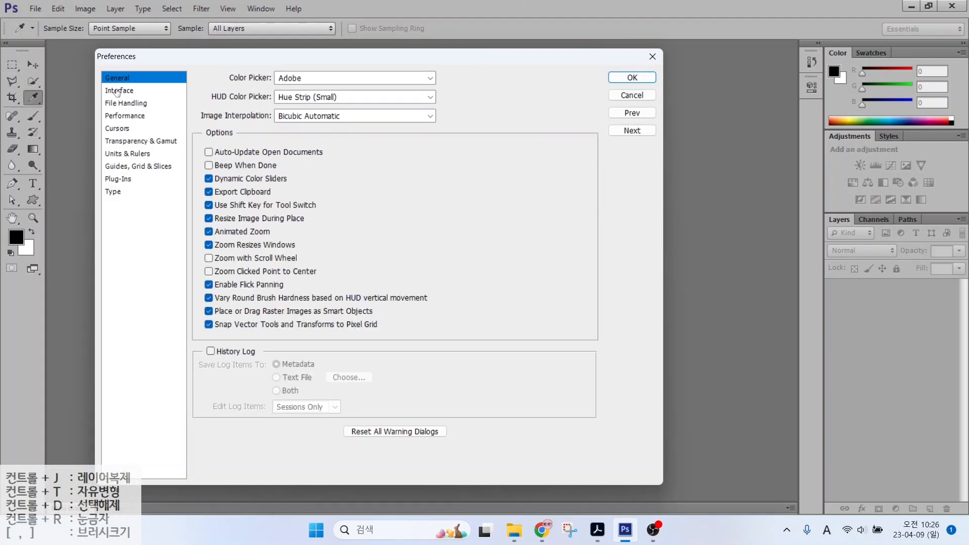
pyautogui.click(117, 90)
pyautogui.click(118, 104)
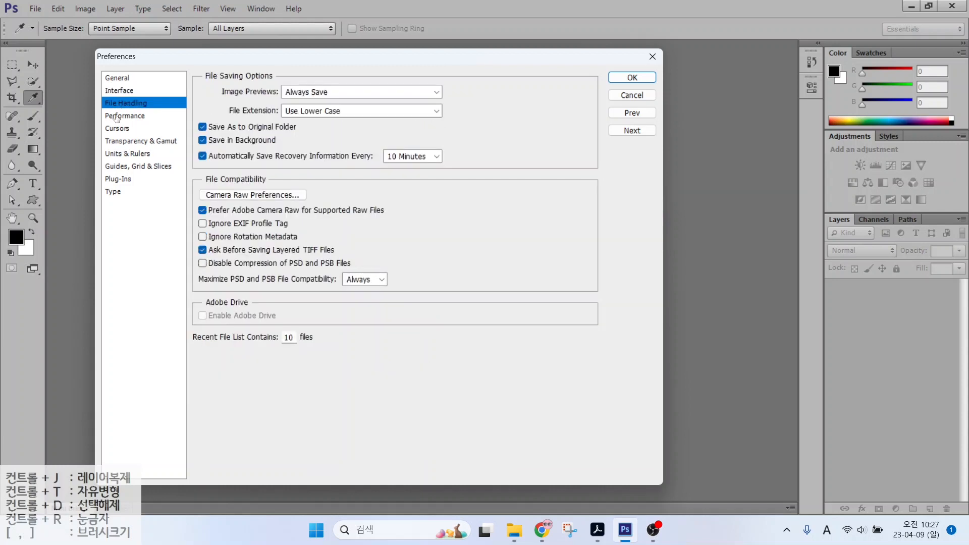
pyautogui.click(115, 117)
pyautogui.click(113, 130)
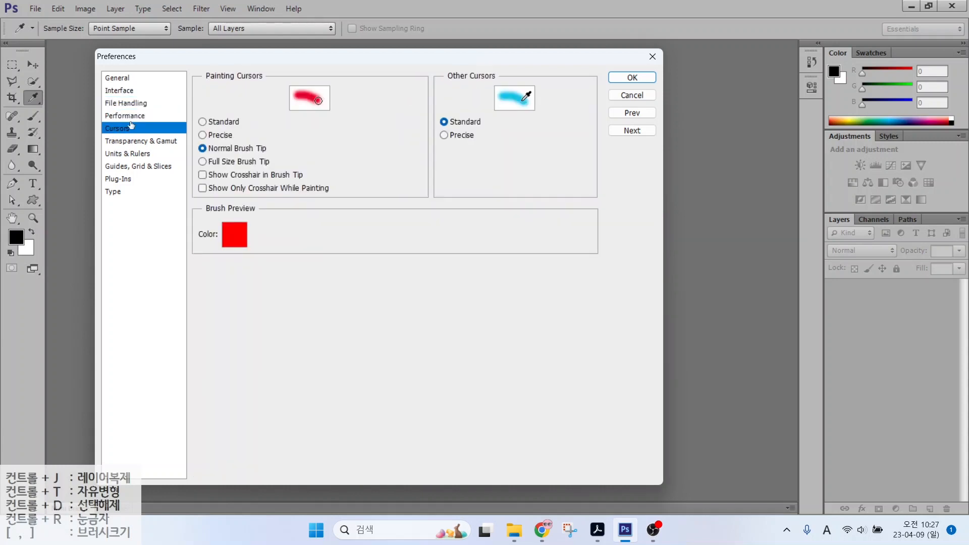
pyautogui.click(116, 94)
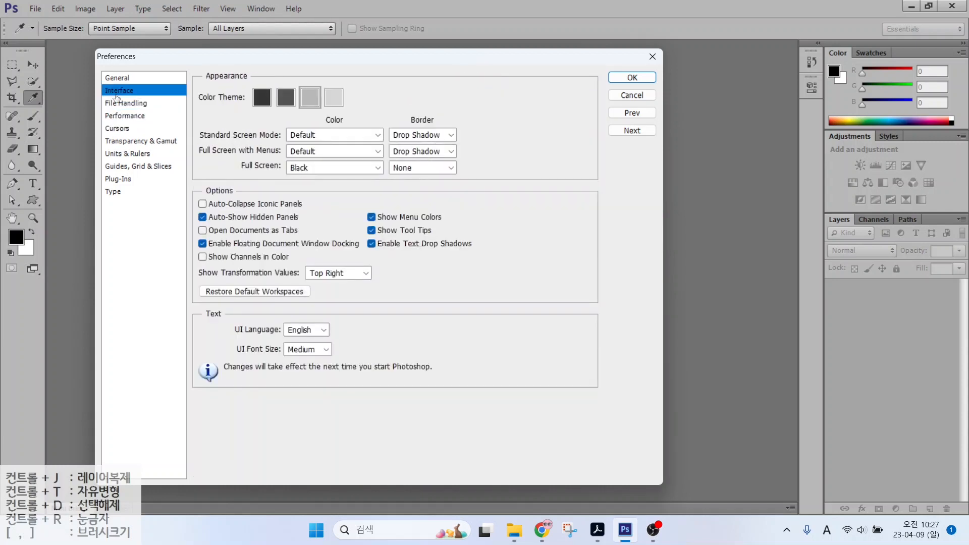
pyautogui.press('alt')
pyautogui.moveTo(234, 80); pyautogui.dragTo(362, 115)
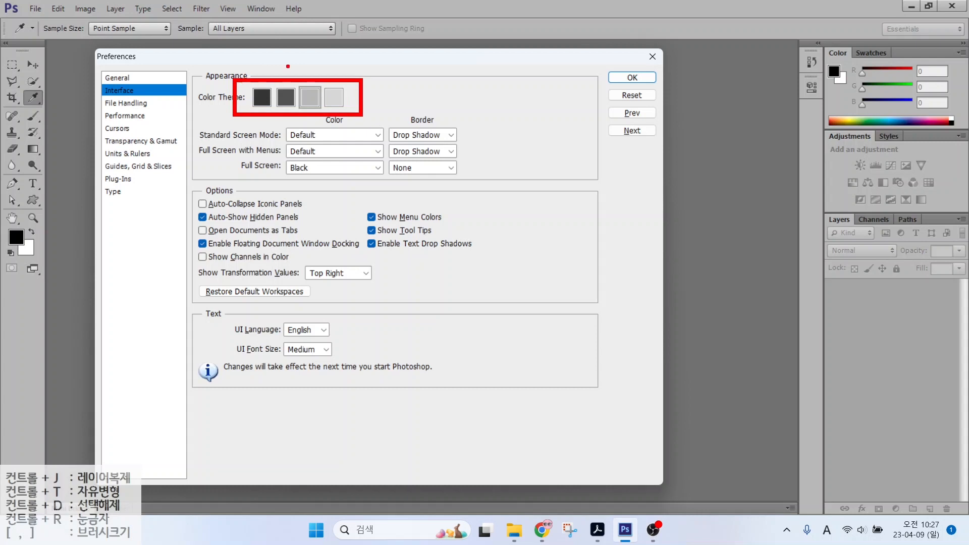
pyautogui.moveTo(260, 86); pyautogui.dragTo(218, 28)
pyautogui.moveTo(317, 85); pyautogui.dragTo(345, 57)
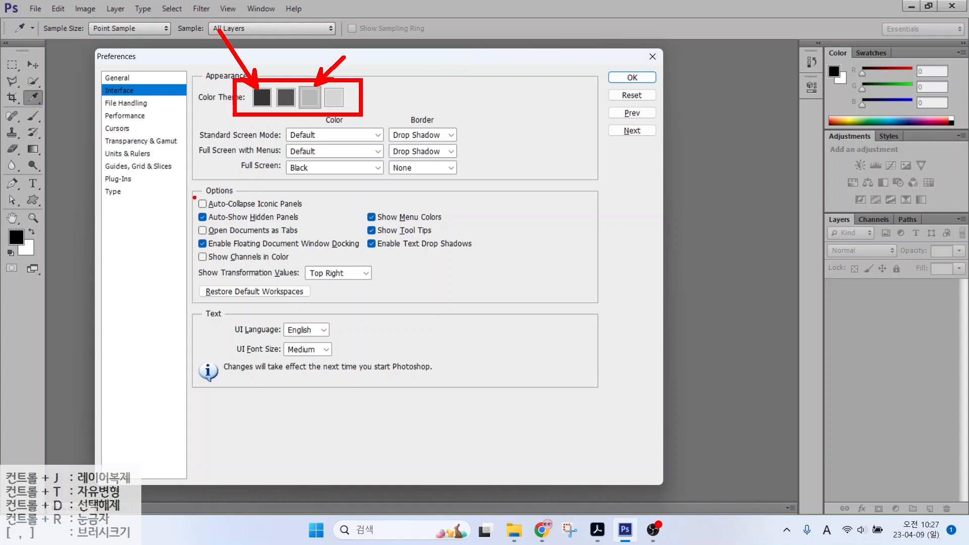
pyautogui.moveTo(190, 180); pyautogui.dragTo(528, 325)
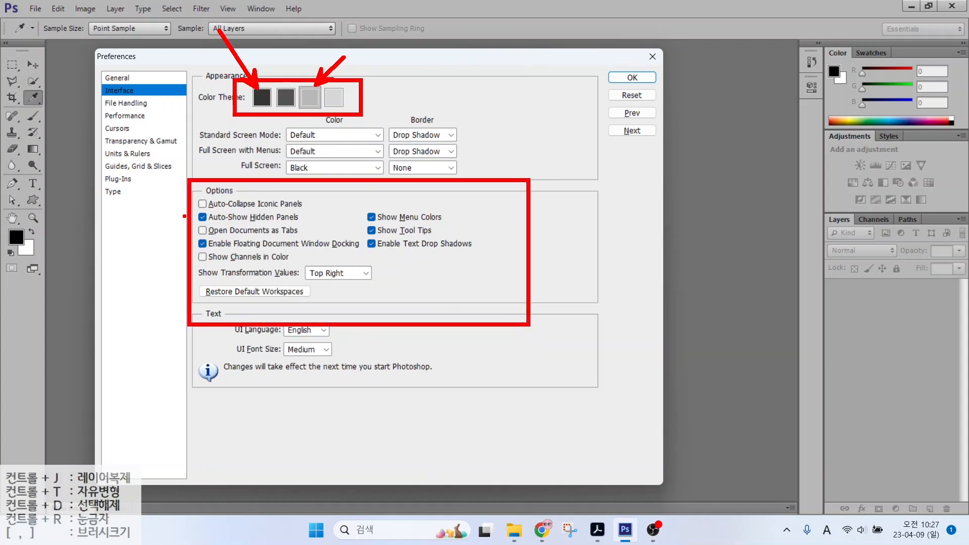
pyautogui.moveTo(185, 217)
pyautogui.mouseDown()
pyautogui.moveTo(270, 219)
pyautogui.moveTo(311, 241)
pyautogui.mouseUp()
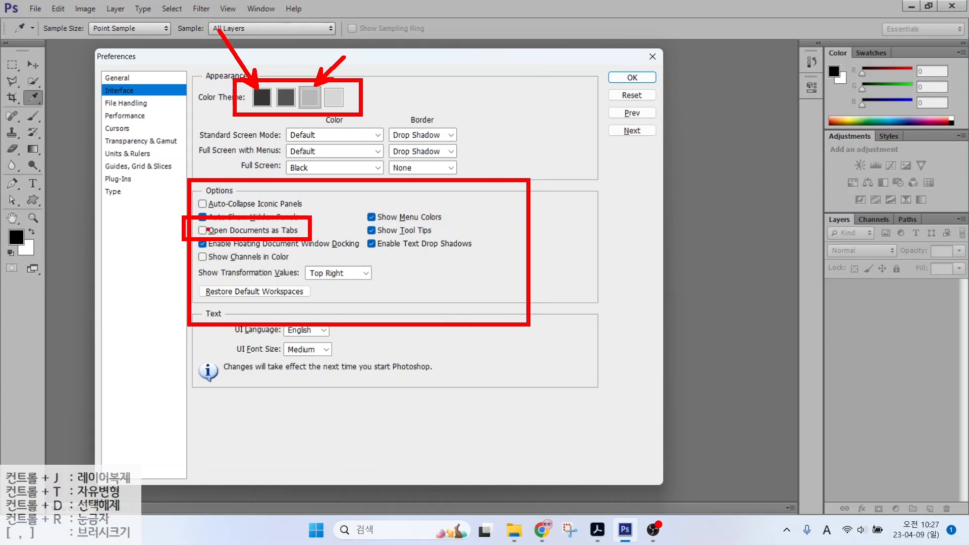
pyautogui.moveTo(193, 223); pyautogui.dragTo(210, 220)
pyautogui.moveTo(493, 144)
pyautogui.mouseDown()
pyautogui.moveTo(529, 173)
pyautogui.moveTo(628, 323)
pyautogui.mouseUp()
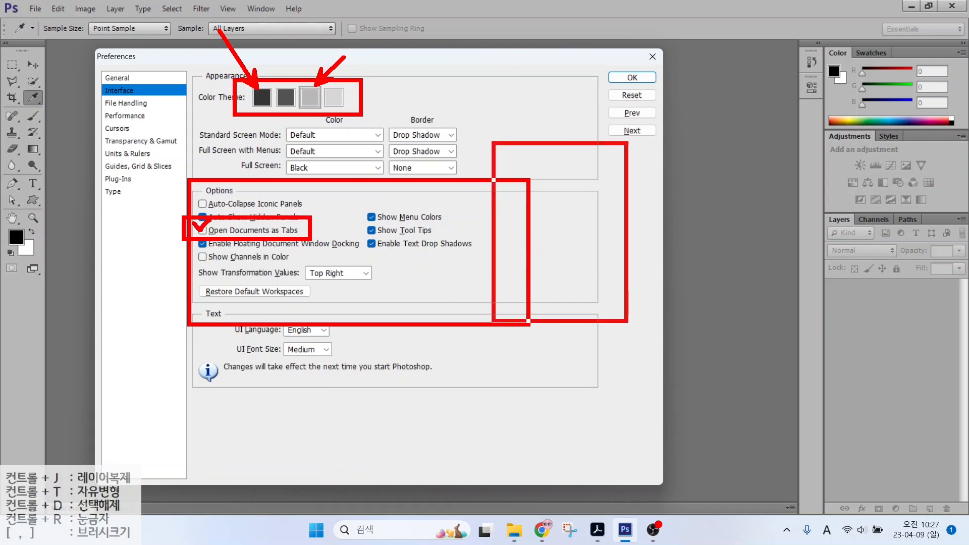
pyautogui.moveTo(651, 162)
pyautogui.mouseDown()
pyautogui.moveTo(722, 264)
pyautogui.moveTo(803, 345)
pyautogui.mouseUp()
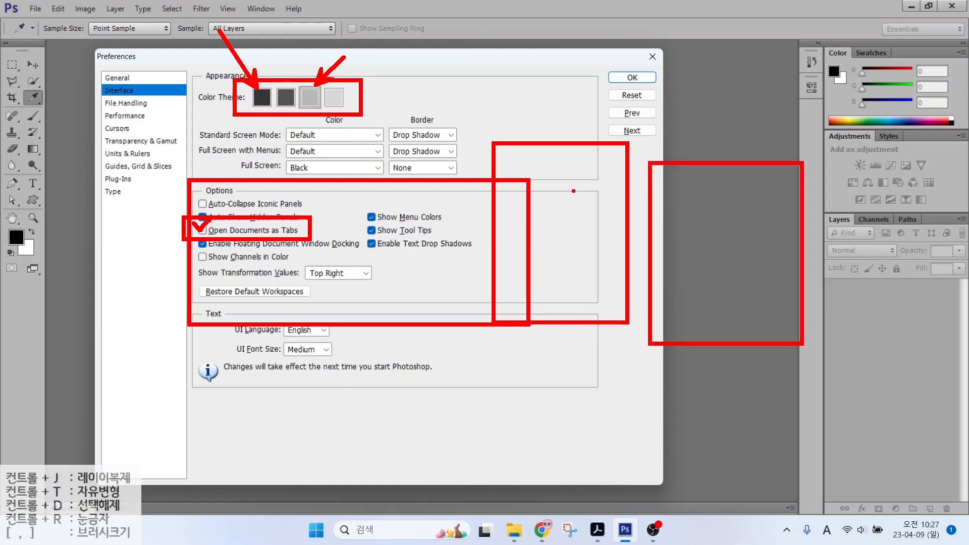
pyautogui.moveTo(580, 204)
pyautogui.mouseDown()
pyautogui.moveTo(565, 174)
pyautogui.moveTo(582, 192)
pyautogui.moveTo(620, 103)
pyautogui.moveTo(714, 160)
pyautogui.moveTo(717, 216)
pyautogui.moveTo(741, 195)
pyautogui.mouseUp()
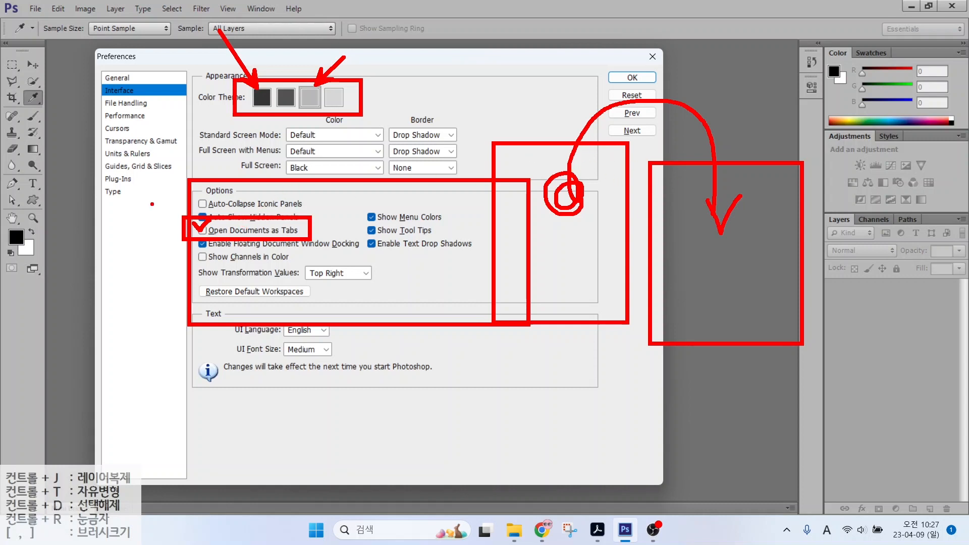
pyautogui.press('e')
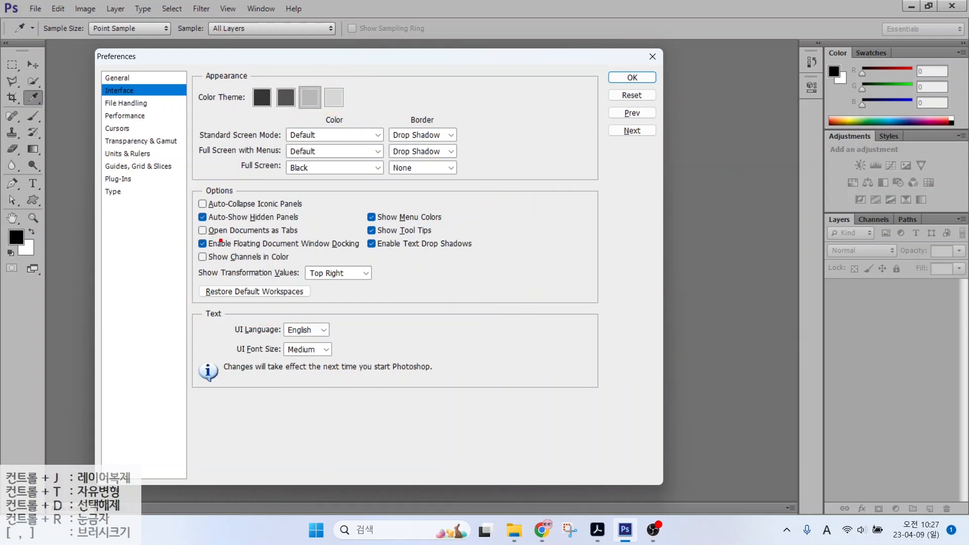
pyautogui.click(204, 236)
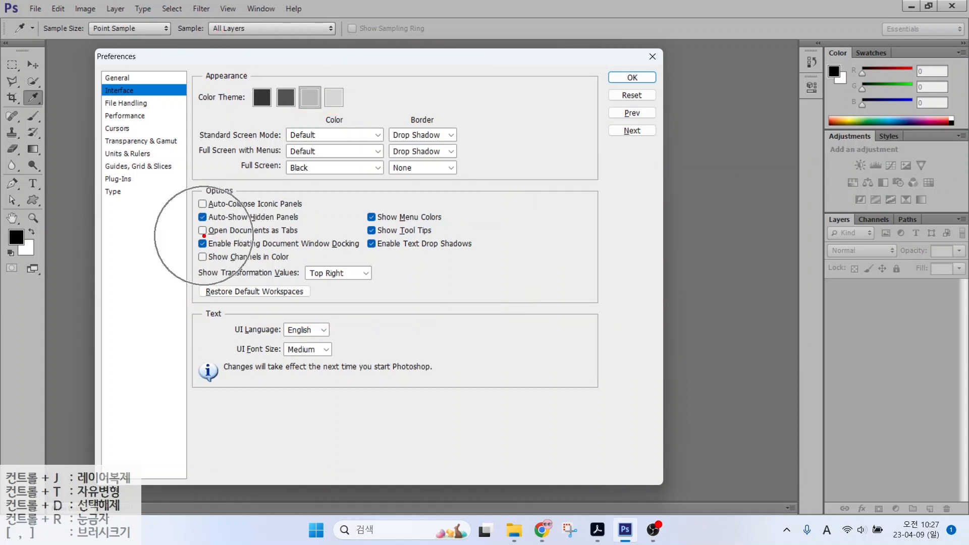
pyautogui.press('Escape')
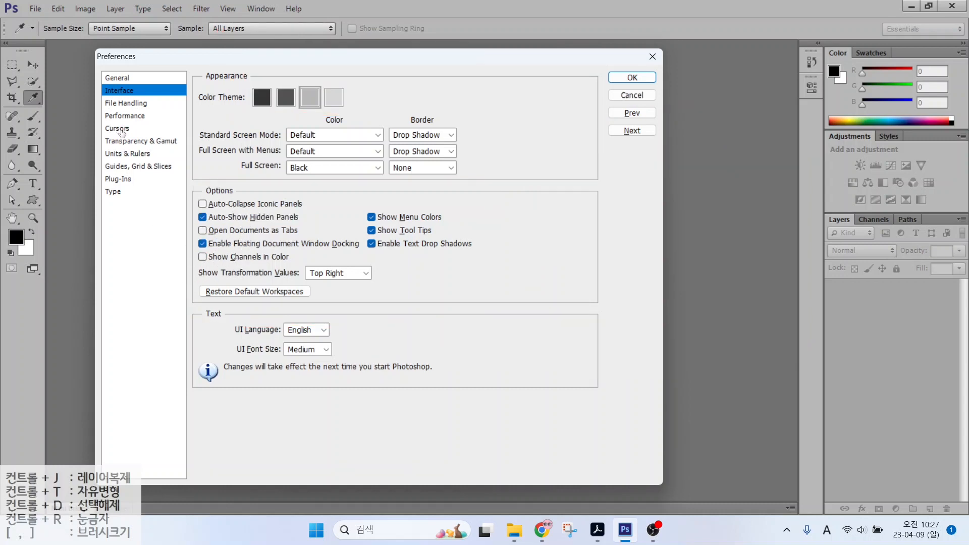
# Step: Show the Cursors preferences and circle the Normal Brush Tip option in red
pyautogui.click(121, 133)
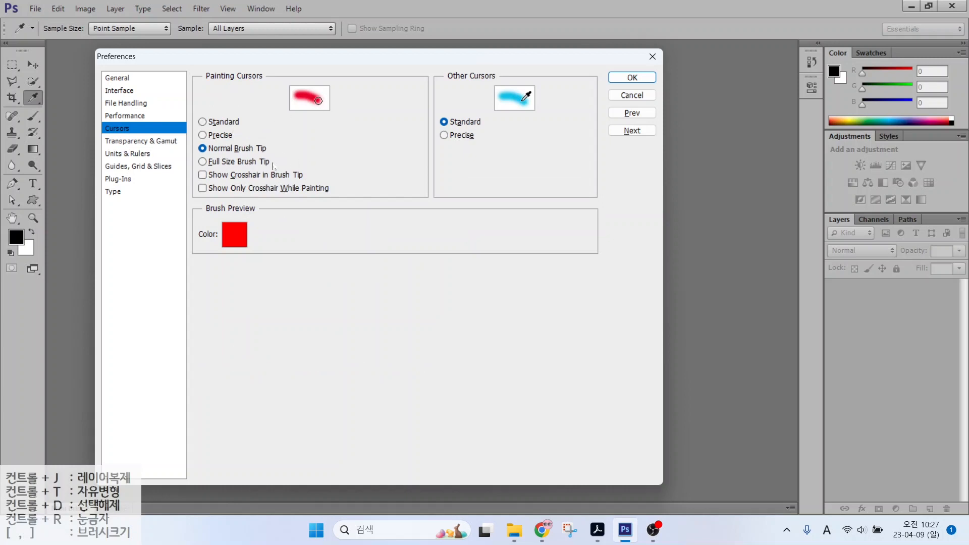
pyautogui.hotkey('alt', '2')
pyautogui.moveTo(286, 133)
pyautogui.mouseDown()
pyautogui.moveTo(337, 168)
pyautogui.moveTo(422, 274)
pyautogui.mouseUp()
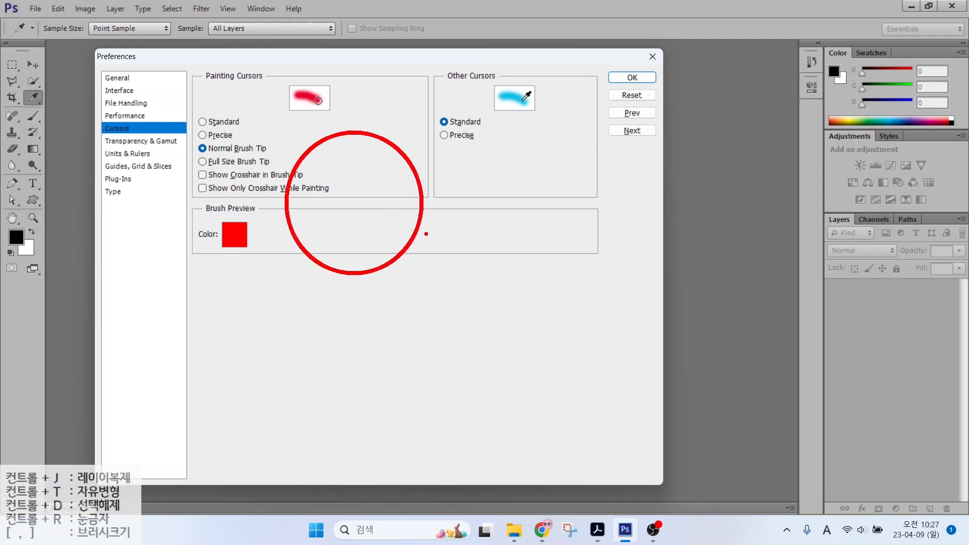
pyautogui.moveTo(441, 233)
pyautogui.mouseDown()
pyautogui.moveTo(447, 275)
pyautogui.moveTo(443, 234)
pyautogui.mouseUp()
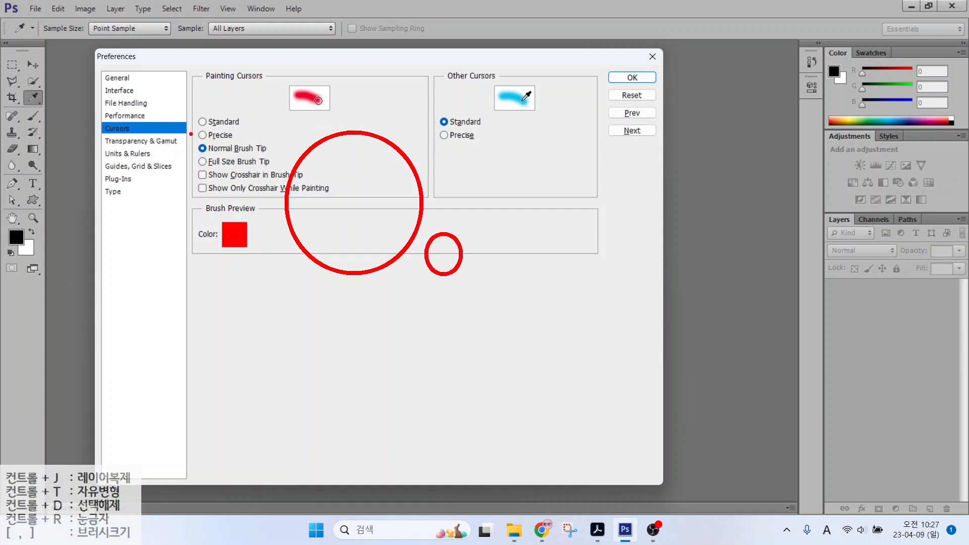
pyautogui.moveTo(189, 134); pyautogui.dragTo(285, 161)
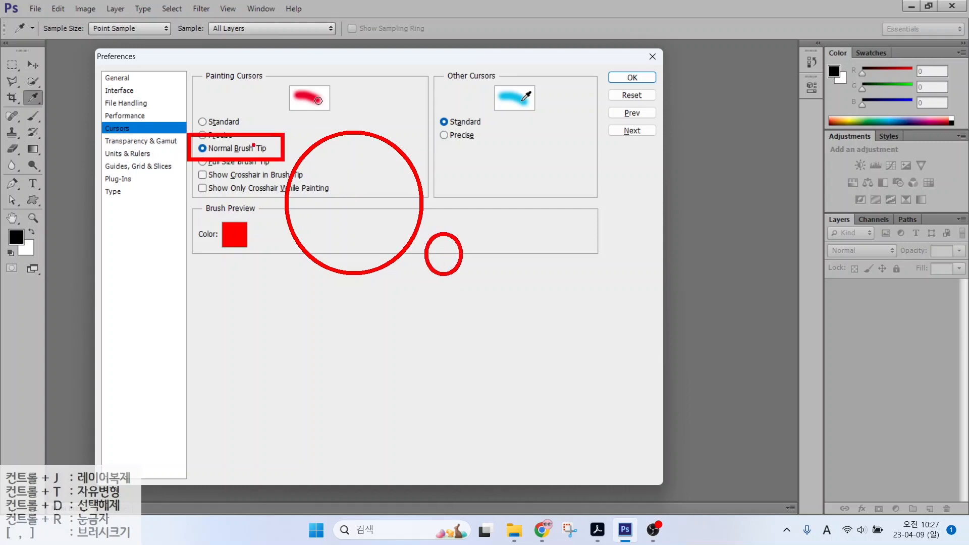
pyautogui.press('Escape')
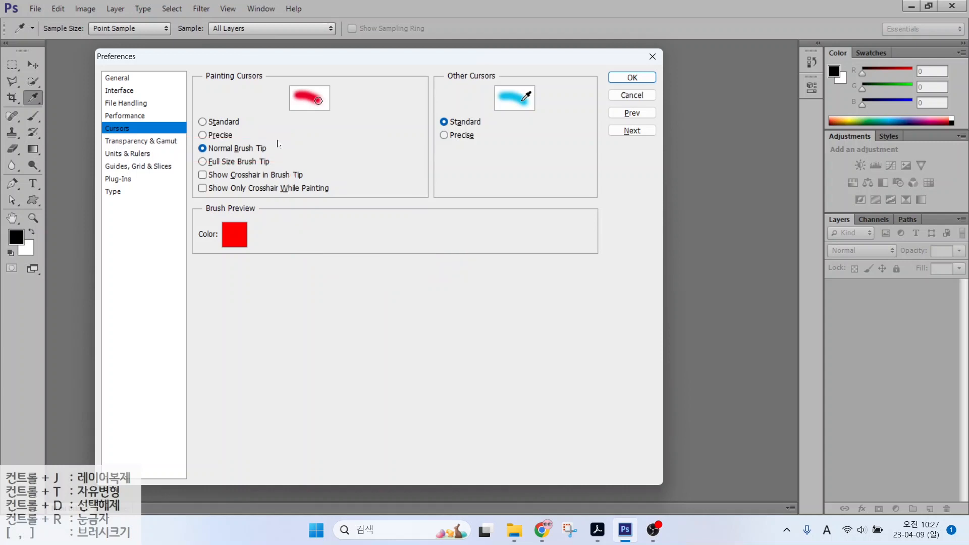
# Step: Switch painting cursors to Precise and sketch a red crosshair to illustrate it
pyautogui.click(203, 136)
pyautogui.hotkey('ctrl', '2')
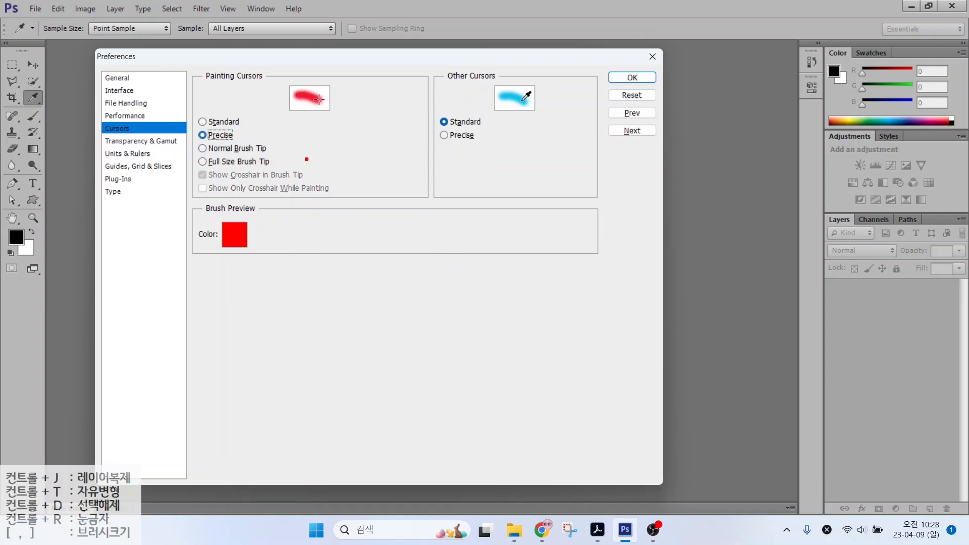
pyautogui.moveTo(324, 164); pyautogui.dragTo(400, 168)
pyautogui.moveTo(368, 129); pyautogui.dragTo(361, 189)
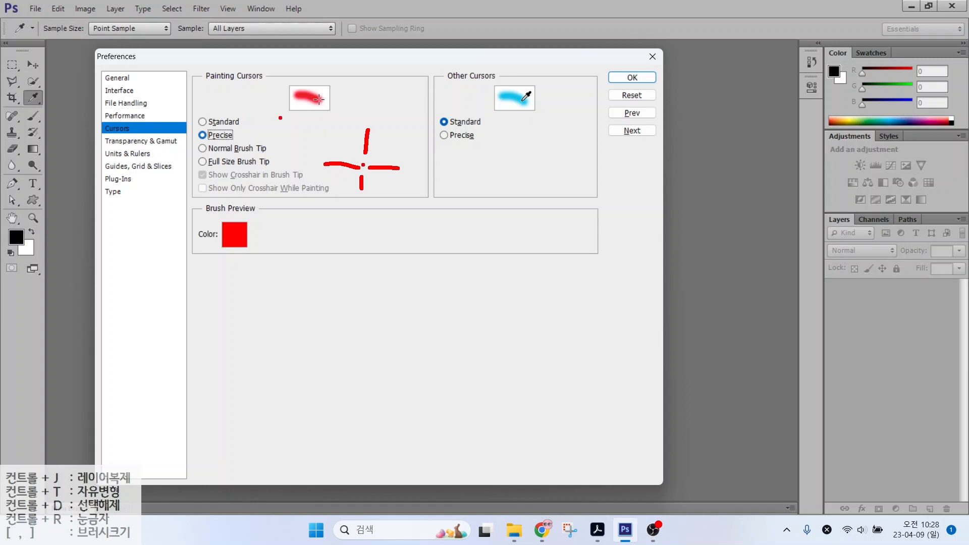
pyautogui.press('Escape')
# Step: Try Standard painting cursors, restore Normal Brush Tip, and move to Units & Rulers
pyautogui.click(224, 122)
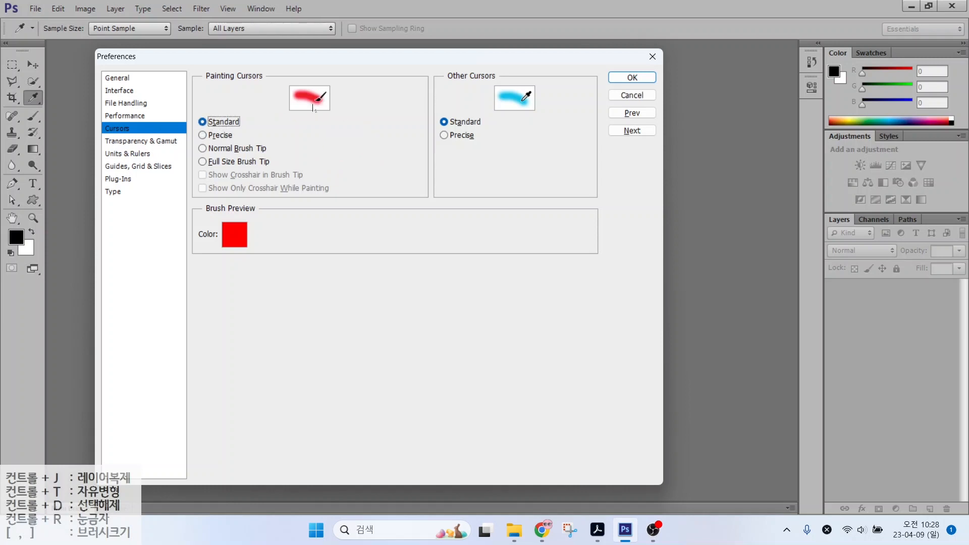
pyautogui.click(316, 103)
pyautogui.click(204, 149)
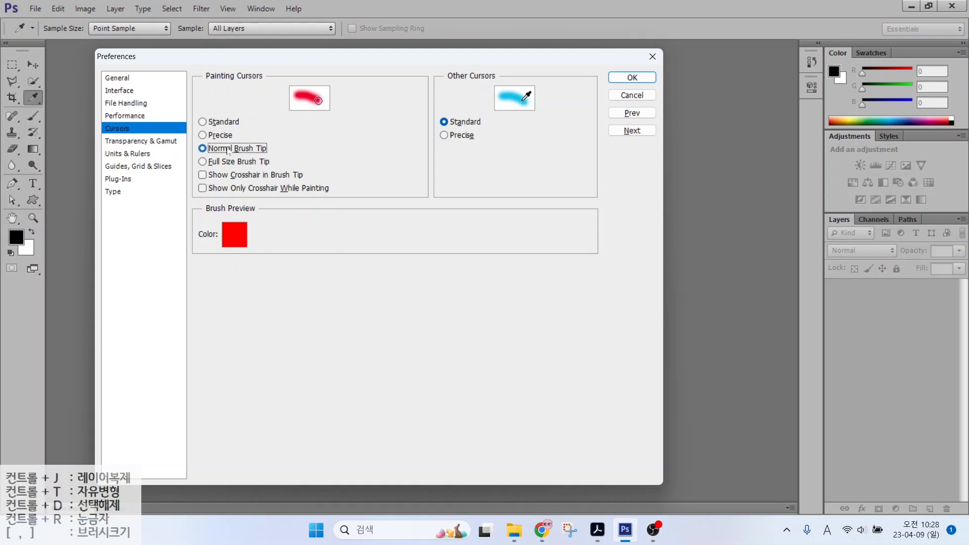
pyautogui.press('capslock')
pyautogui.press('capslock')
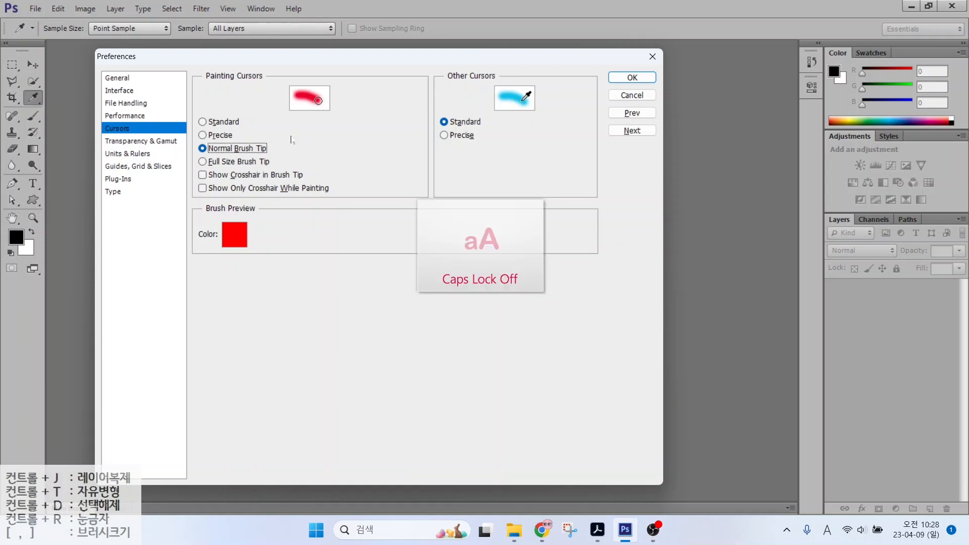
pyautogui.click(123, 153)
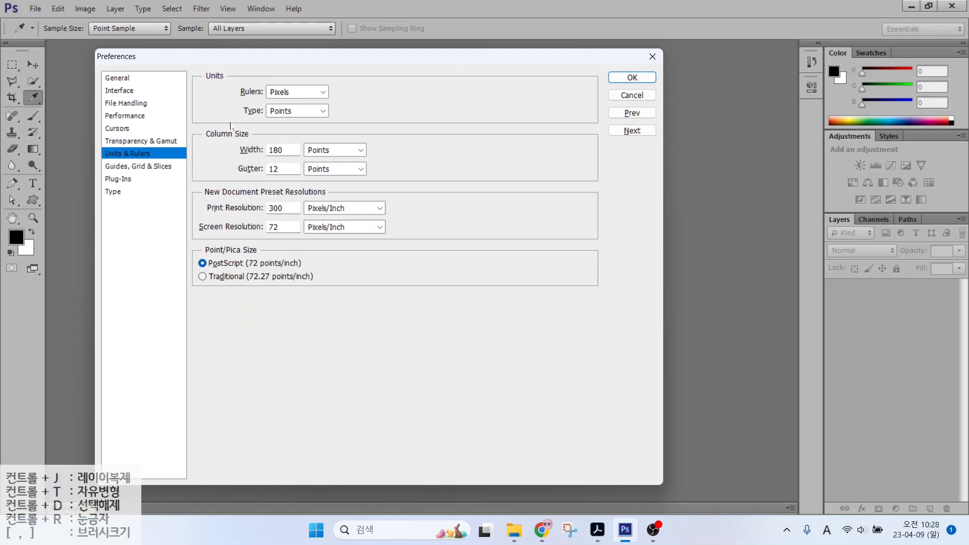
pyautogui.hotkey('alt', '2')
pyautogui.moveTo(241, 101)
pyautogui.mouseDown()
pyautogui.moveTo(336, 102)
pyautogui.moveTo(305, 85)
pyautogui.moveTo(323, 57)
pyautogui.mouseUp()
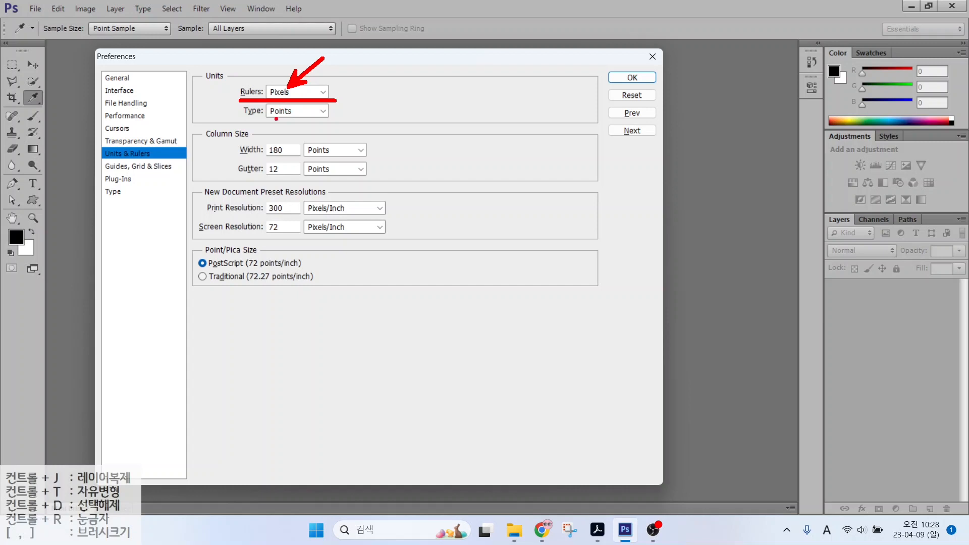
pyautogui.moveTo(243, 120)
pyautogui.mouseDown()
pyautogui.moveTo(328, 120)
pyautogui.moveTo(327, 159)
pyautogui.mouseUp()
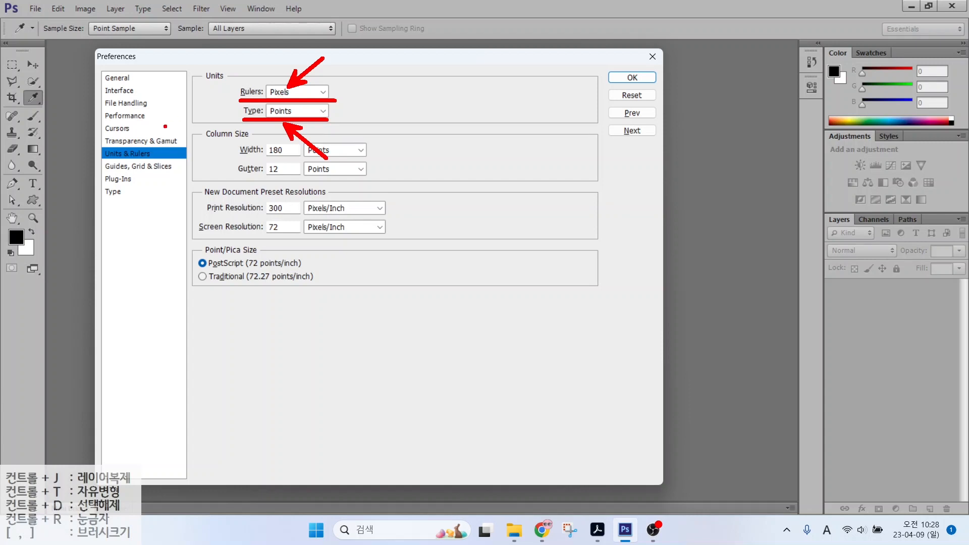
pyautogui.press('Escape')
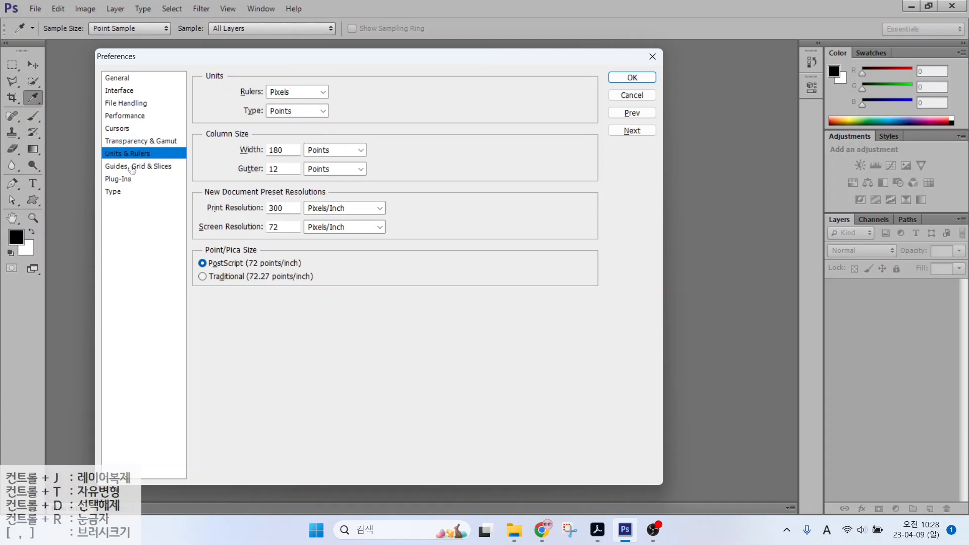
# Step: On the Guides, Grid & Slices page set Guides Color to Light Red, then go to Type
pyautogui.click(133, 168)
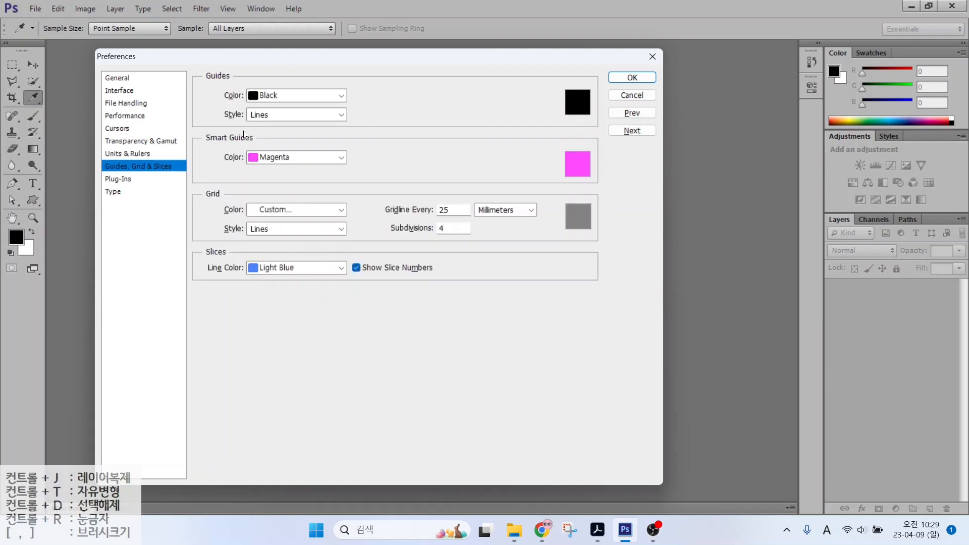
pyautogui.press('ctrl')
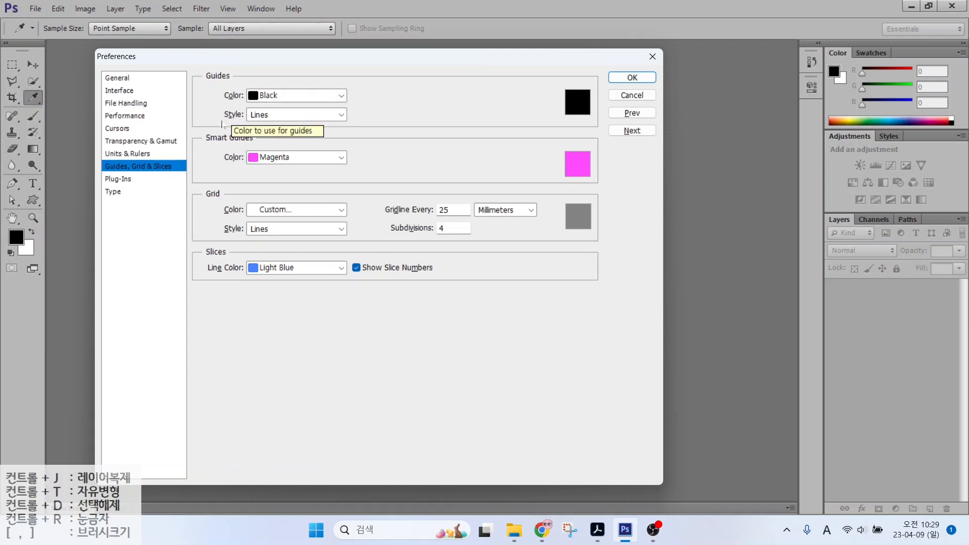
pyautogui.click(267, 96)
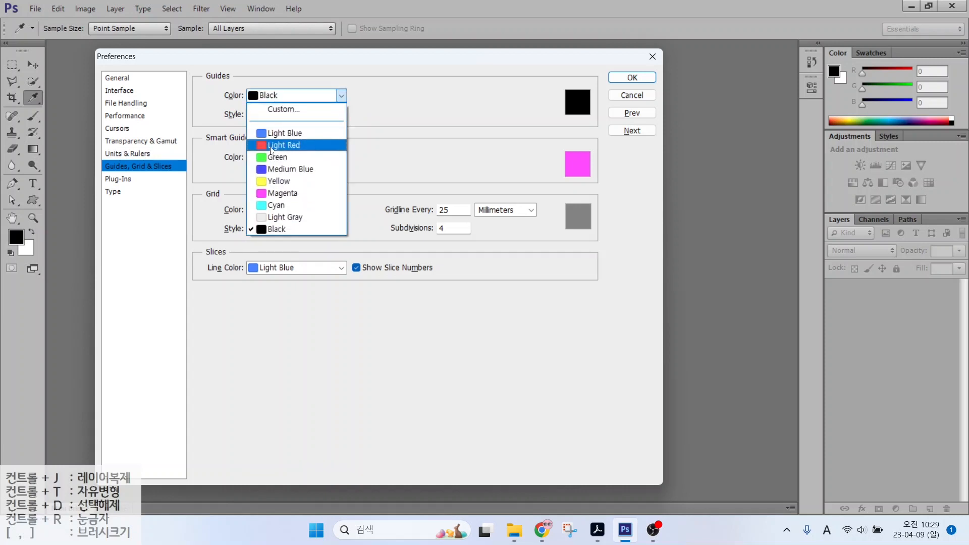
pyautogui.click(275, 146)
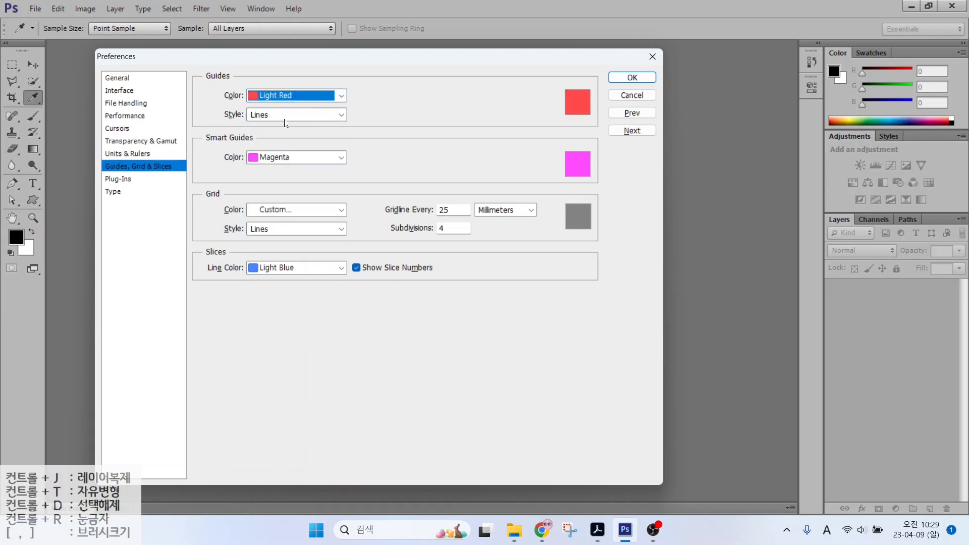
pyautogui.click(119, 192)
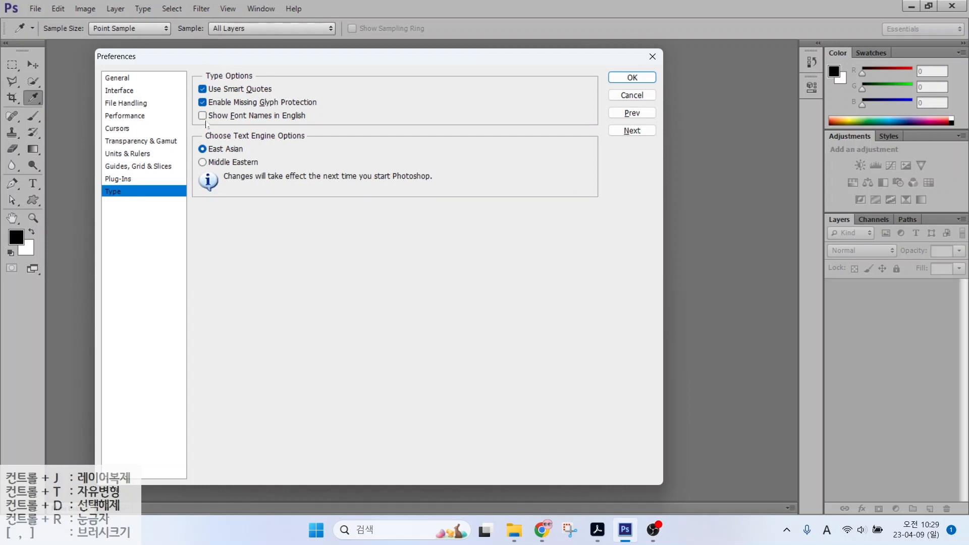
# Step: Leave Show Font Names in English unchecked and confirm the preferences with OK
pyautogui.press('alt')
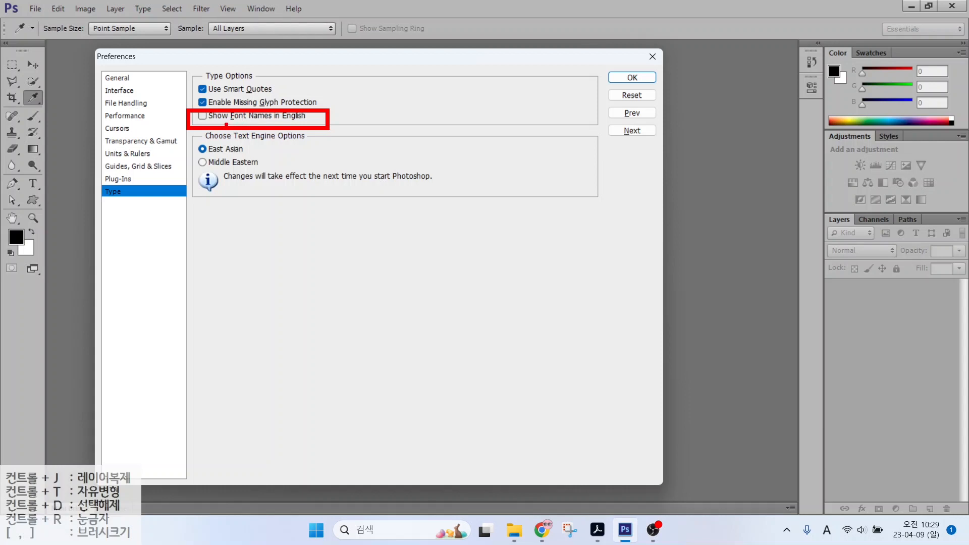
pyautogui.press('Escape')
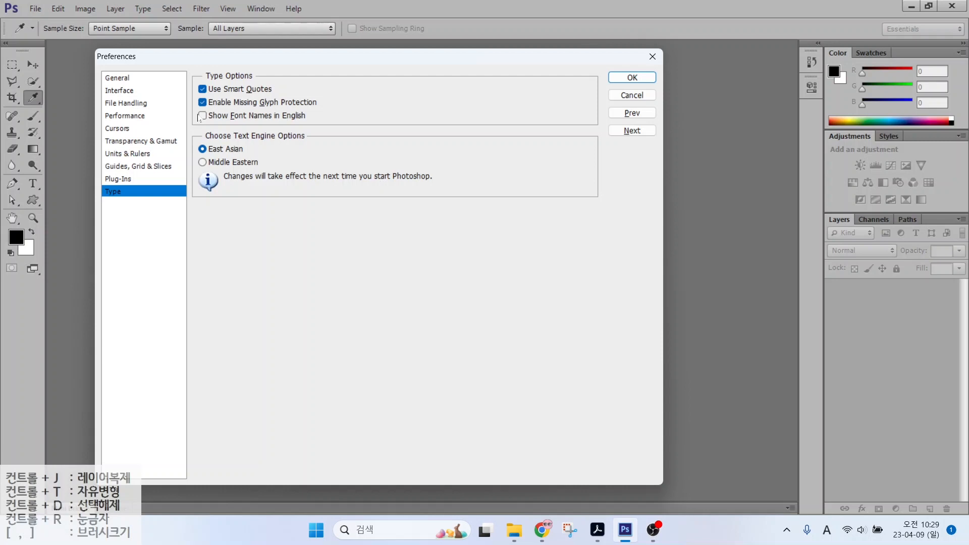
pyautogui.click(632, 78)
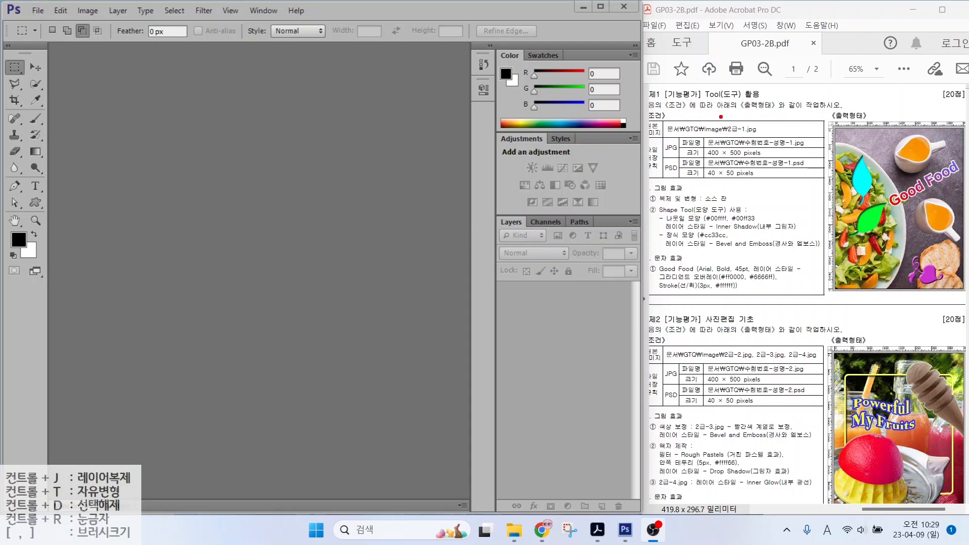
# Step: Mark the JPG file name and size requirements on the task sheet with red outlines and arrows
pyautogui.moveTo(704, 132); pyautogui.dragTo(816, 160)
pyautogui.moveTo(804, 117); pyautogui.dragTo(766, 131)
pyautogui.moveTo(769, 195); pyautogui.dragTo(735, 161)
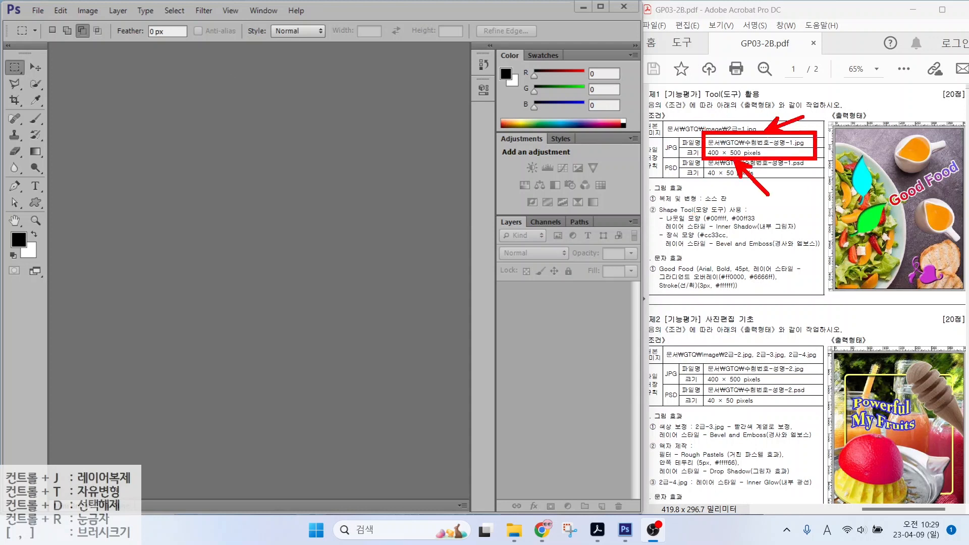
pyautogui.press('Escape')
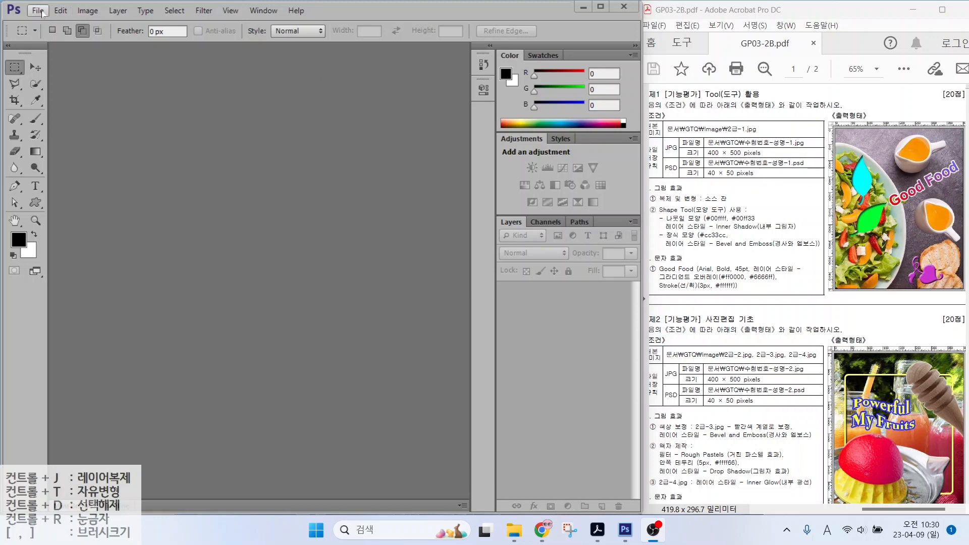
# Step: Start a new document and name it with the candidate's exam number and name
pyautogui.click(42, 12)
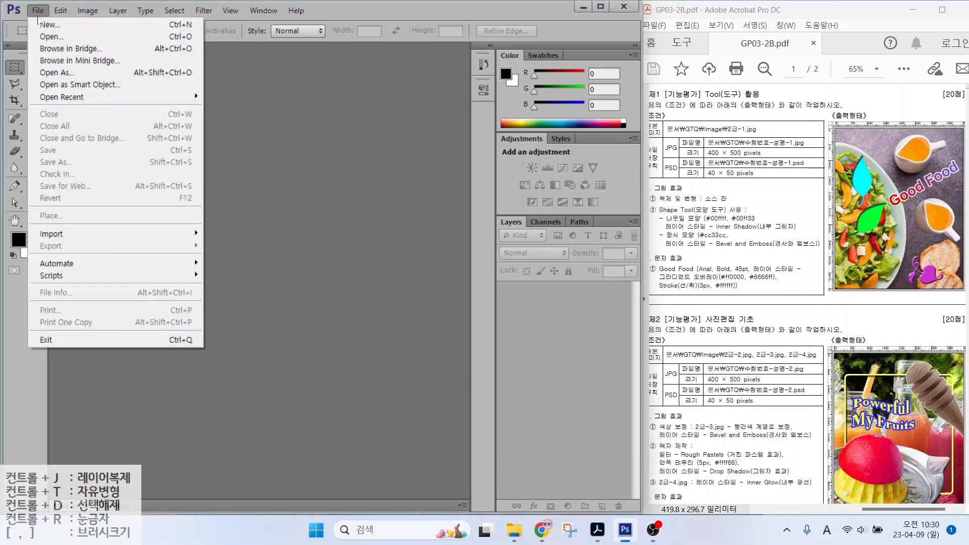
pyautogui.press('Escape')
pyautogui.hotkey('ctrl', 'n')
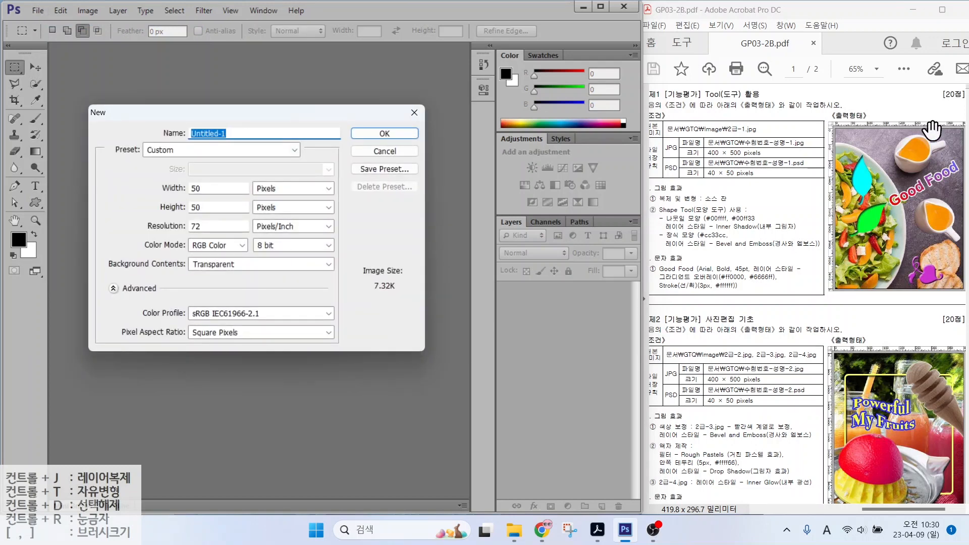
pyautogui.write('12345678-')
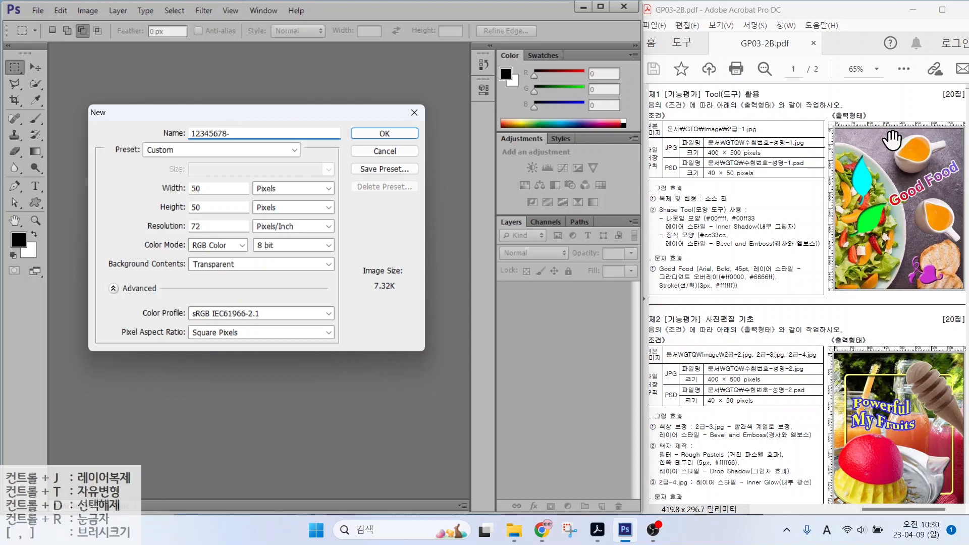
pyautogui.press('Hangul')
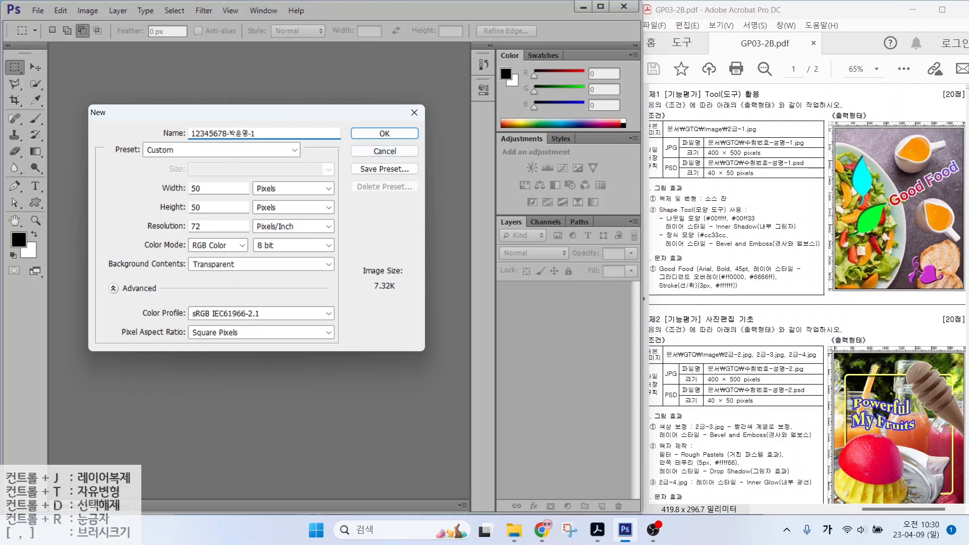
# Step: Set the new document's size to 400 × 500 pixels
pyautogui.hotkey('alt', '2')
pyautogui.moveTo(243, 174); pyautogui.dragTo(314, 218)
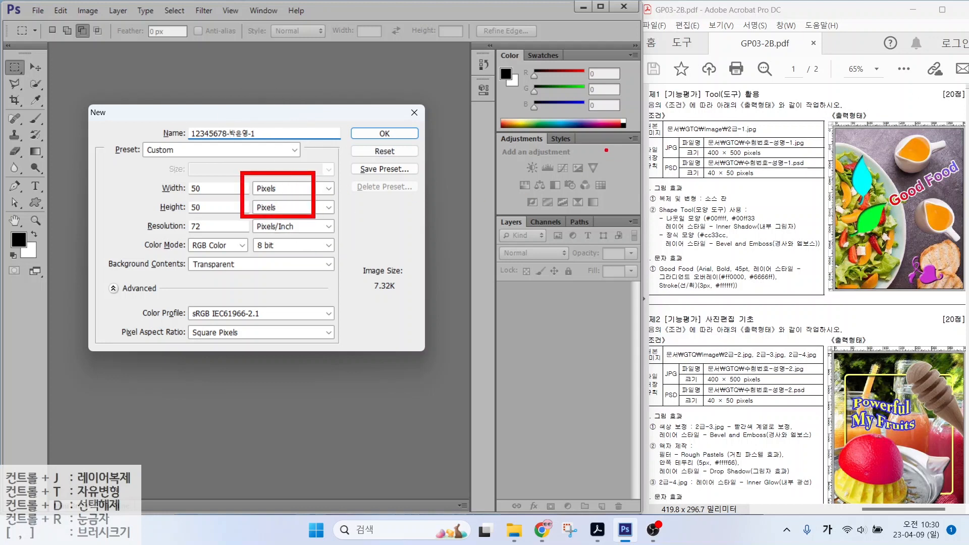
pyautogui.press('Escape')
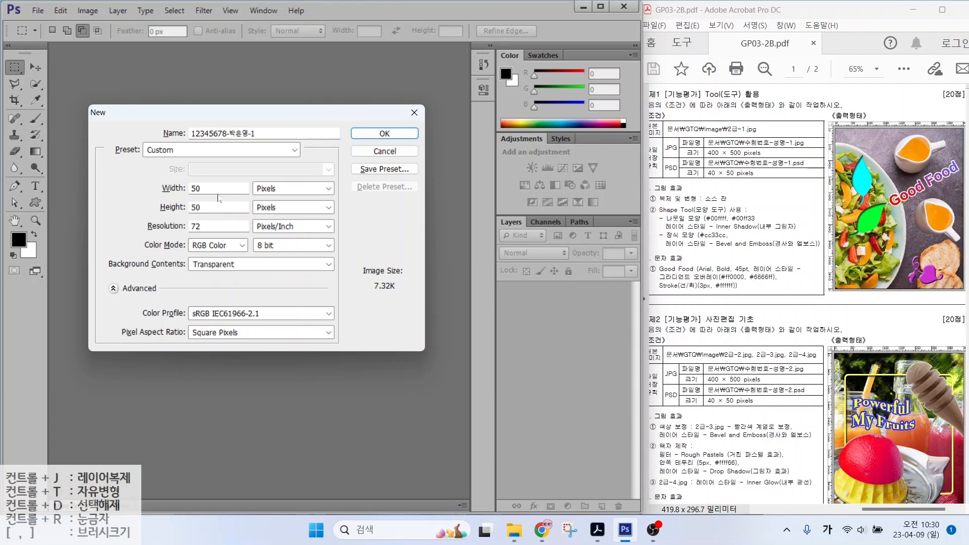
pyautogui.moveTo(213, 190); pyautogui.dragTo(148, 188)
pyautogui.write('400')
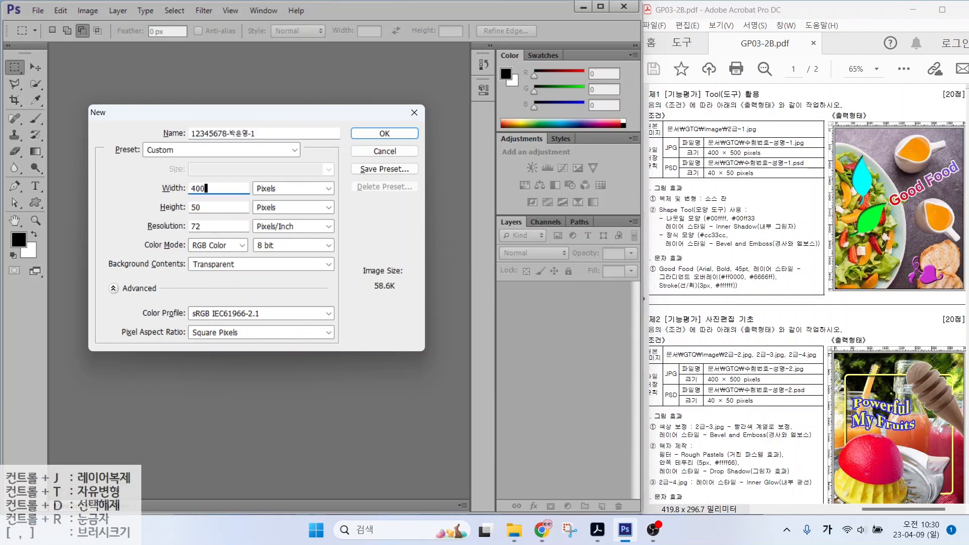
pyautogui.press('Tab')
pyautogui.write('0')
pyautogui.press('alt')
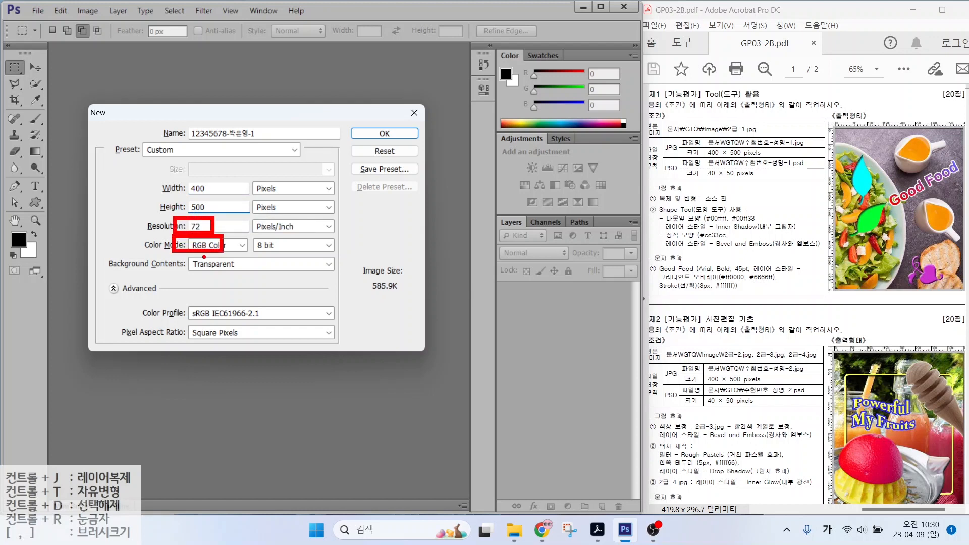
# Step: Choose White background contents and create the 400×500, 72 ppi RGB document
pyautogui.click(220, 267)
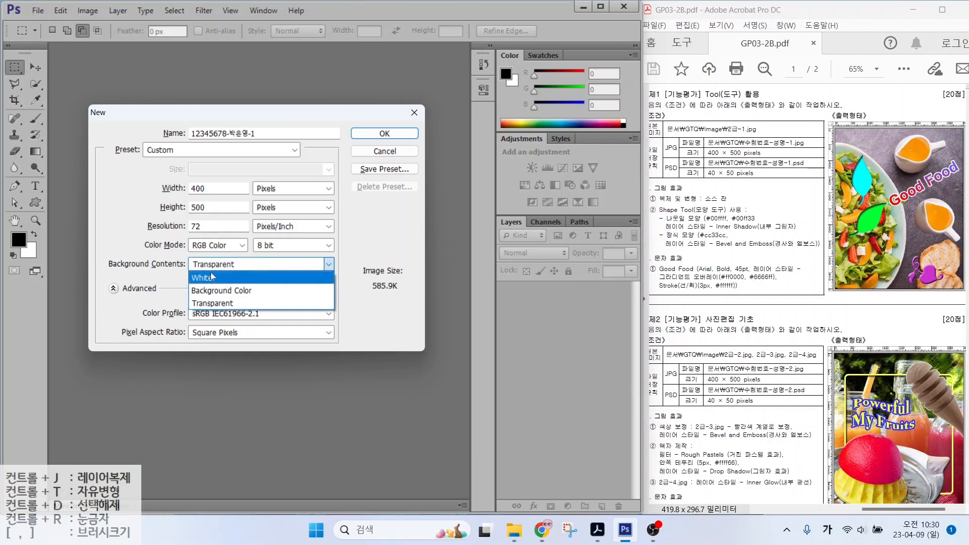
pyautogui.click(212, 277)
pyautogui.click(222, 267)
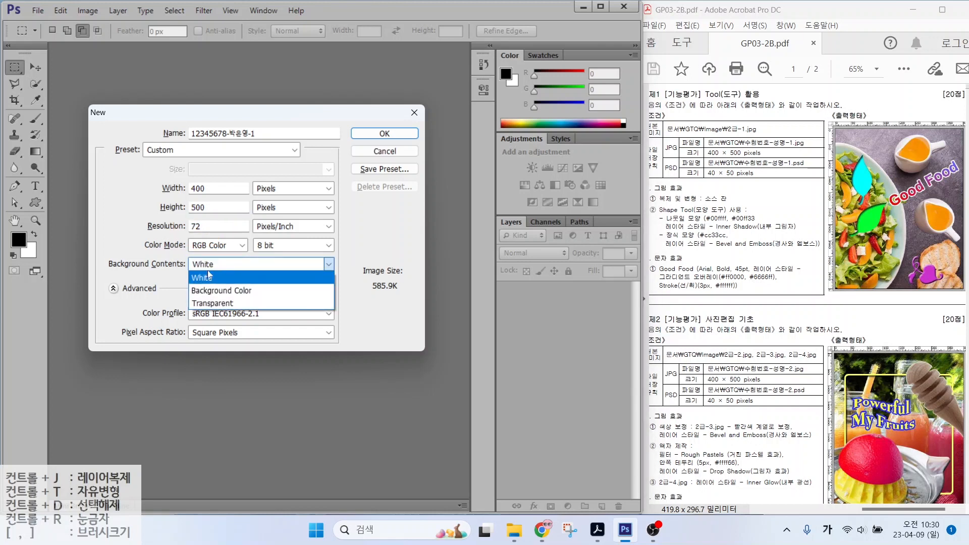
pyautogui.click(209, 276)
pyautogui.click(383, 133)
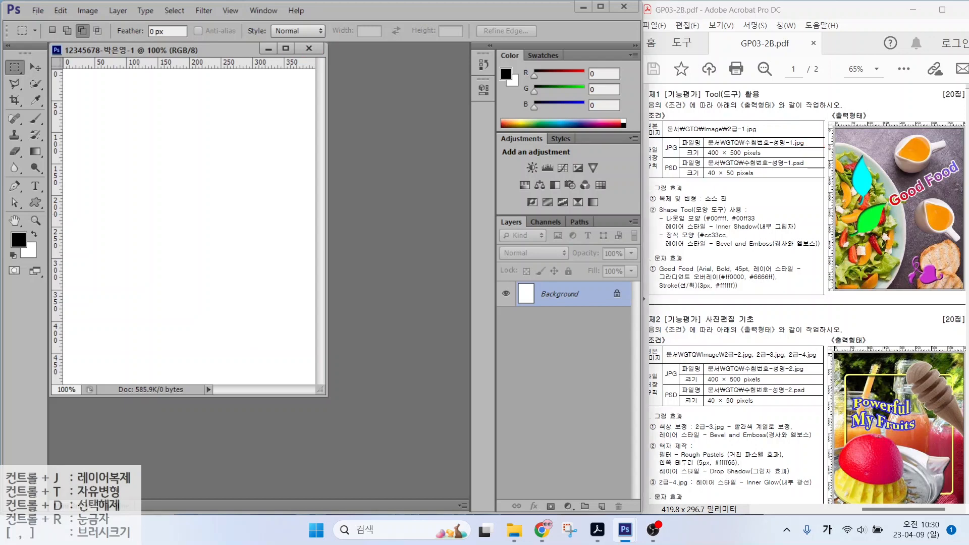
# Step: Zoom in on the blank 400×500 canvas using the View menu
pyautogui.click(229, 11)
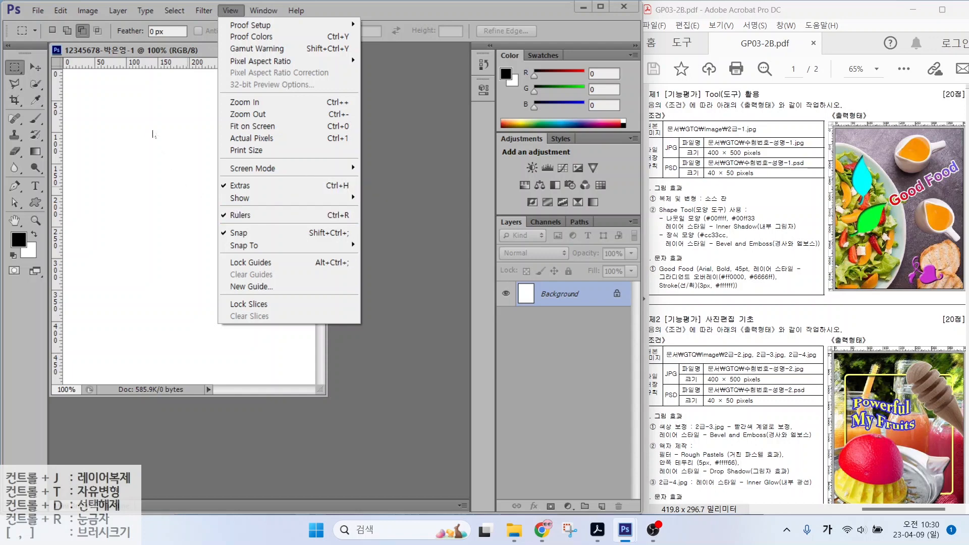
pyautogui.click(135, 52)
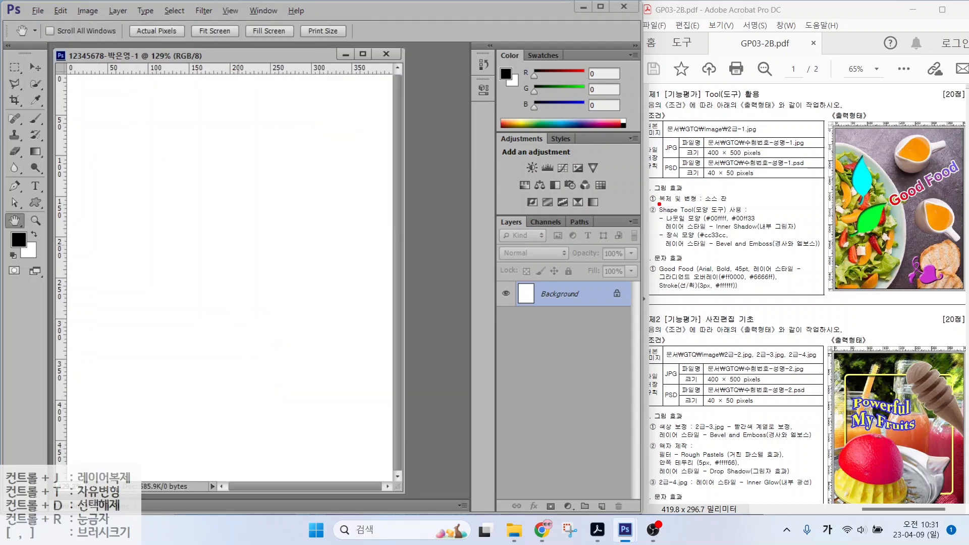
pyautogui.moveTo(659, 202); pyautogui.dragTo(751, 207)
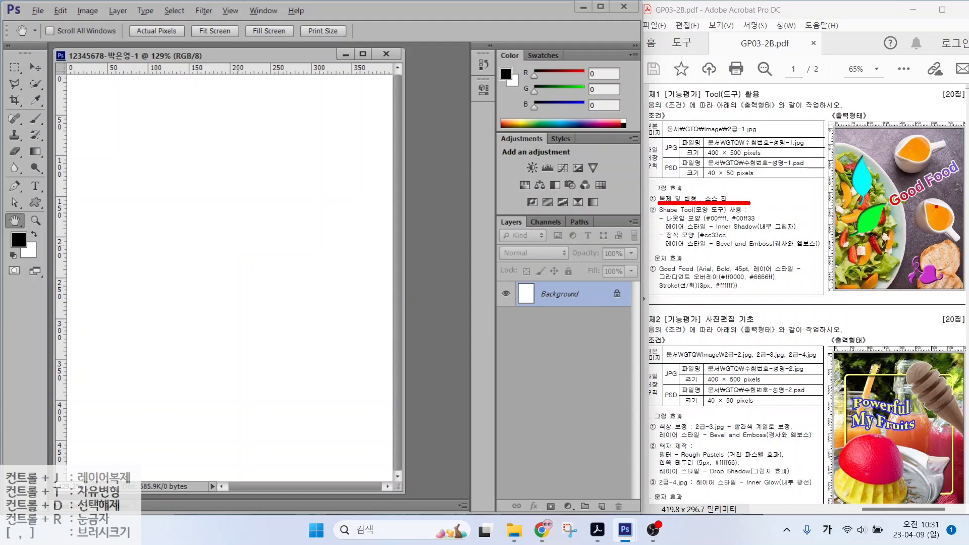
pyautogui.moveTo(953, 230)
pyautogui.mouseDown()
pyautogui.moveTo(931, 240)
pyautogui.moveTo(917, 200)
pyautogui.moveTo(953, 204)
pyautogui.moveTo(945, 232)
pyautogui.mouseUp()
pyautogui.moveTo(914, 199)
pyautogui.mouseDown()
pyautogui.moveTo(888, 186)
pyautogui.moveTo(879, 140)
pyautogui.moveTo(895, 149)
pyautogui.mouseUp()
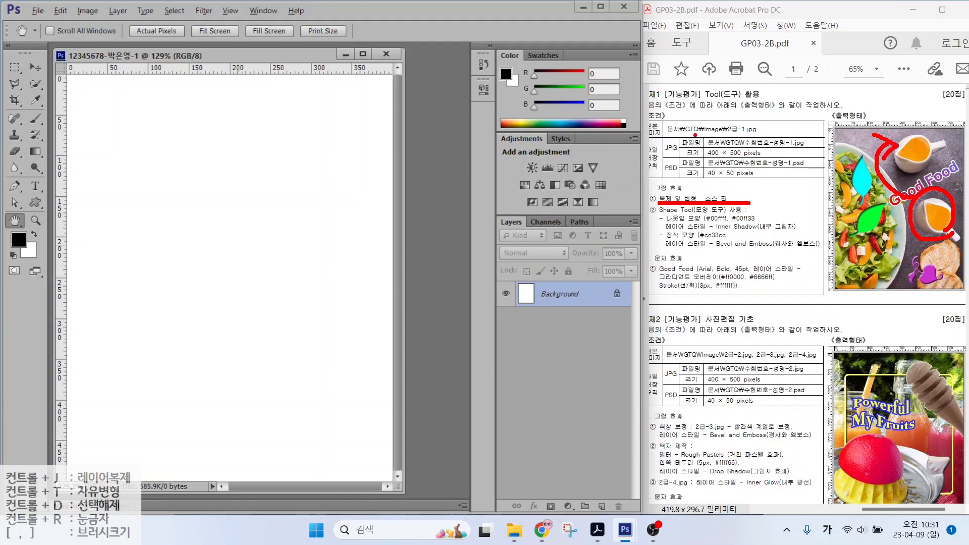
pyautogui.moveTo(666, 133); pyautogui.dragTo(766, 136)
# Step: Open 2급-1.jpg from the Documents > GTQ > Image folder
pyautogui.click(38, 11)
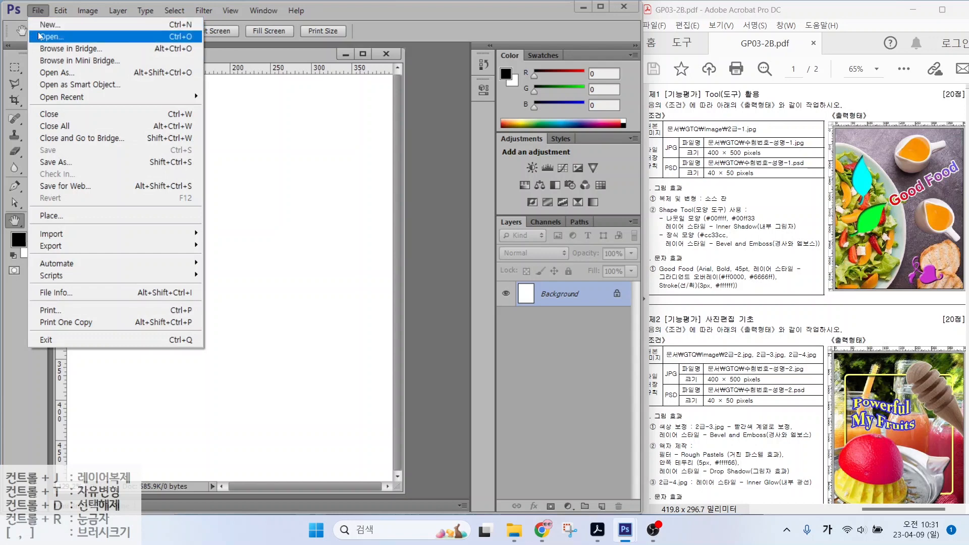
pyautogui.click(50, 36)
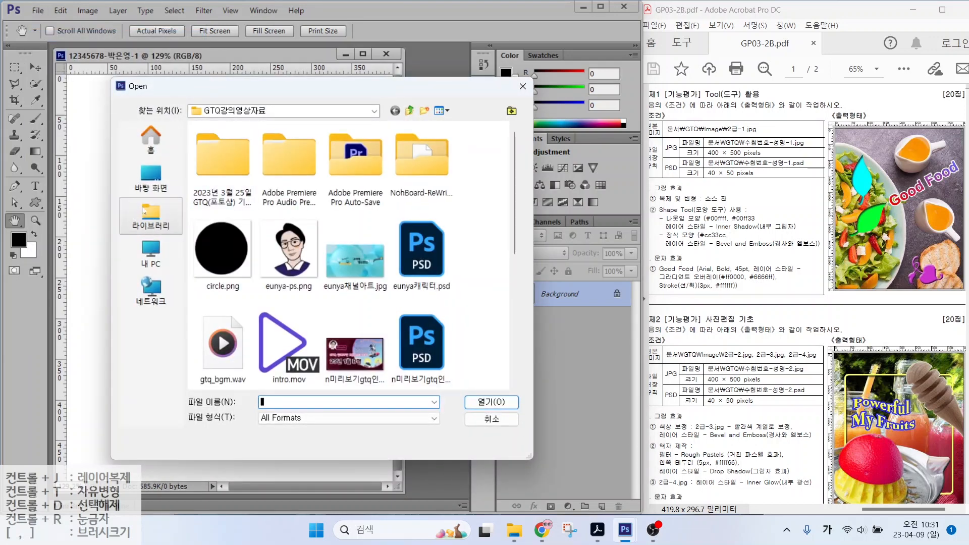
pyautogui.click(144, 211)
pyautogui.doubleClick(230, 138)
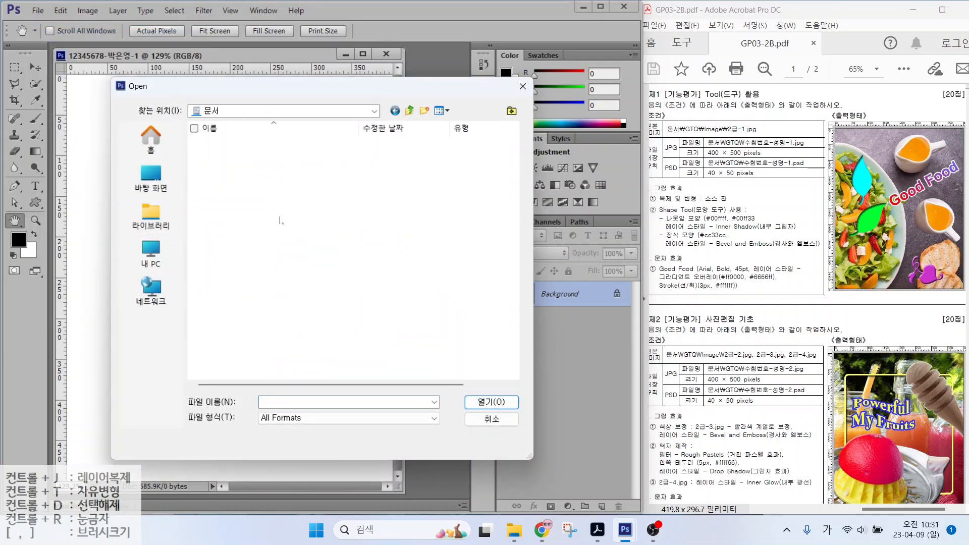
pyautogui.click(237, 169)
pyautogui.doubleClick(238, 170)
pyautogui.doubleClick(218, 147)
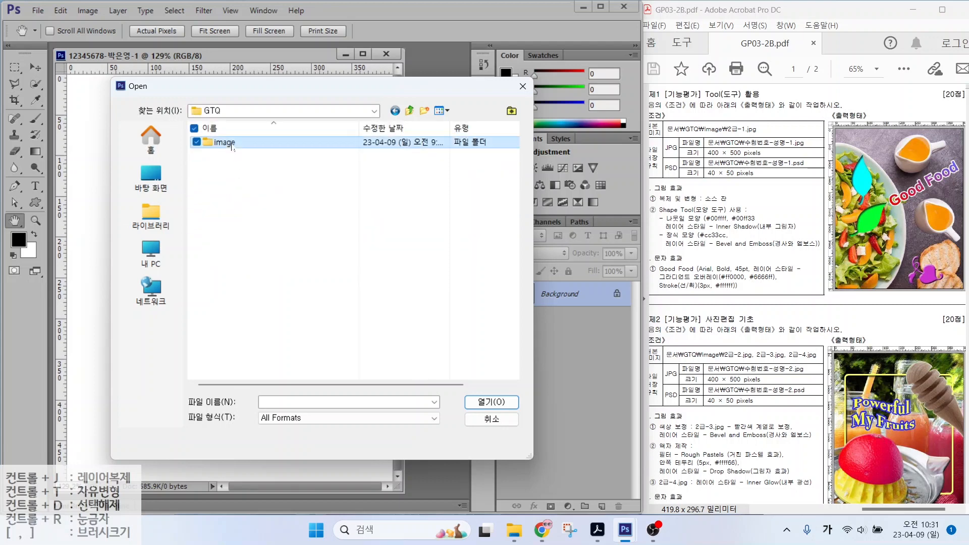
pyautogui.click(218, 149)
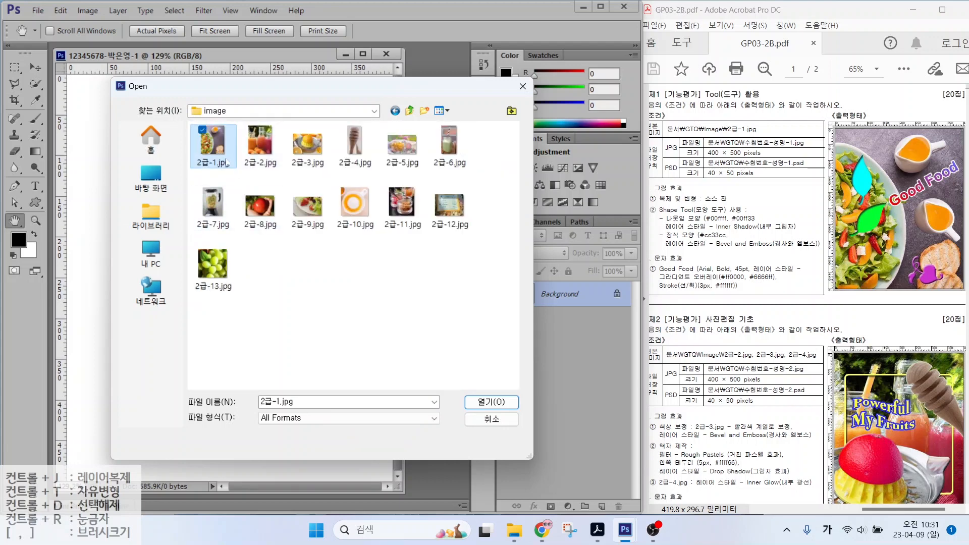
pyautogui.click(478, 399)
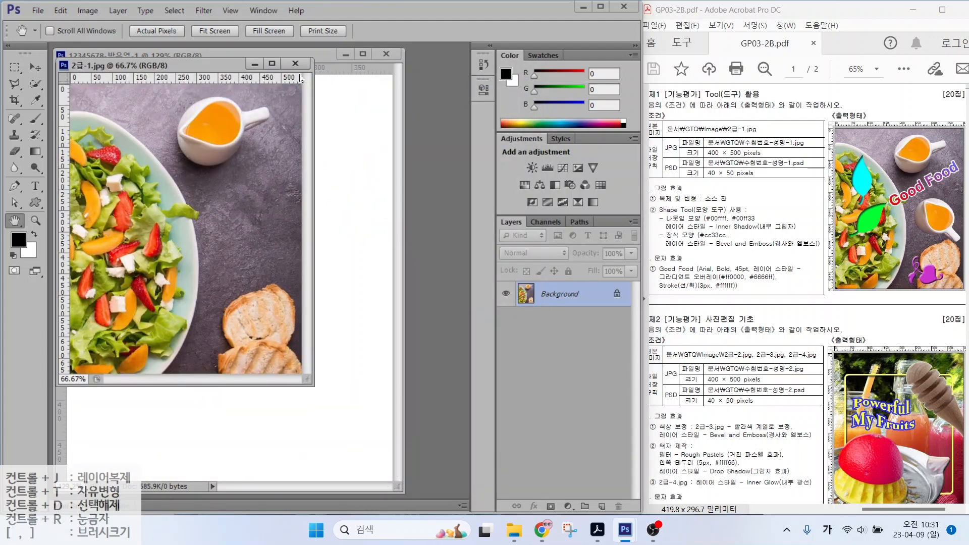
# Step: Mark up the opened salad photo with quick red annotations, then clear them
pyautogui.hotkey('alt', '2')
pyautogui.moveTo(402, 77)
pyautogui.mouseDown()
pyautogui.moveTo(390, 87)
pyautogui.moveTo(412, 54)
pyautogui.moveTo(410, 78)
pyautogui.mouseUp()
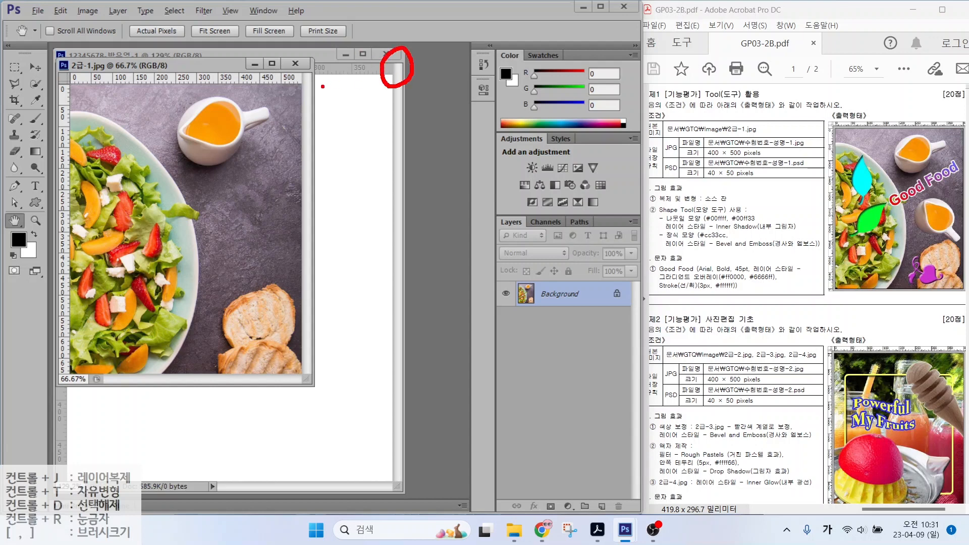
pyautogui.moveTo(295, 92)
pyautogui.mouseDown()
pyautogui.moveTo(302, 60)
pyautogui.moveTo(315, 84)
pyautogui.mouseUp()
pyautogui.press('Escape')
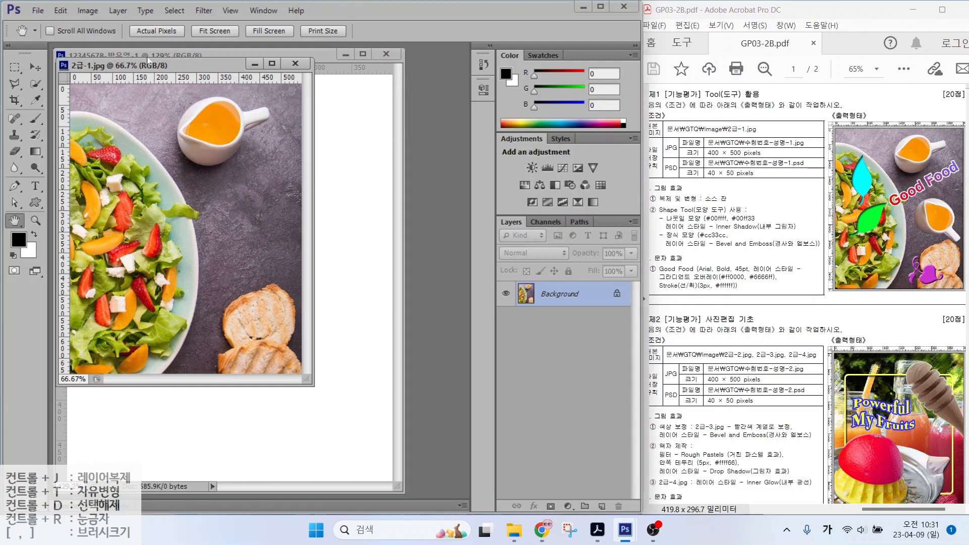
pyautogui.click(89, 10)
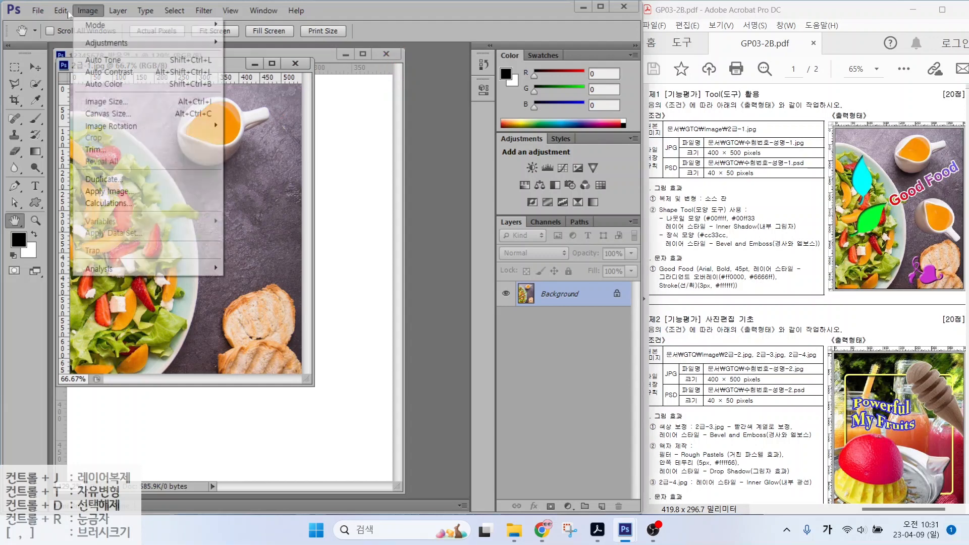
# Step: Resize 2급-1.jpg to width 400 px (height 500 px) and move its window to the middle
pyautogui.click(92, 102)
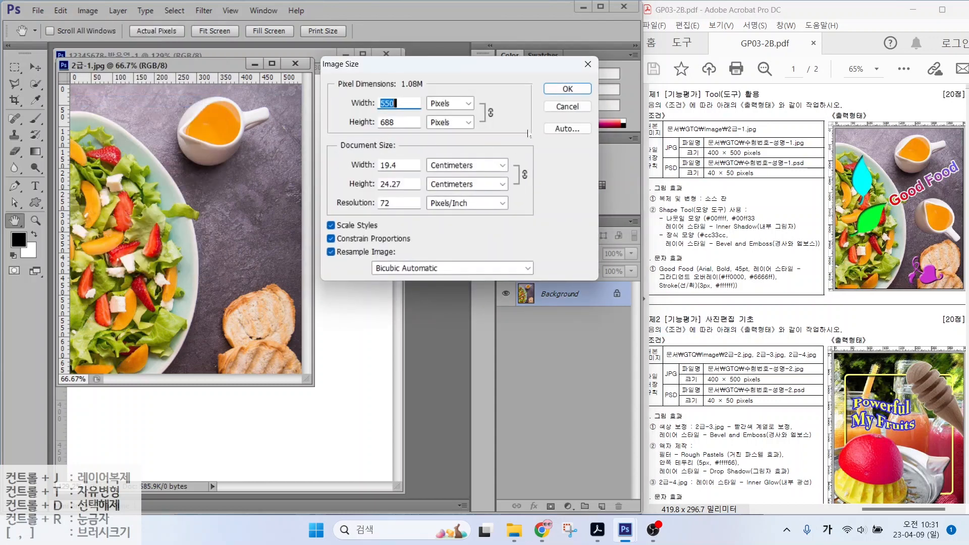
pyautogui.write('400')
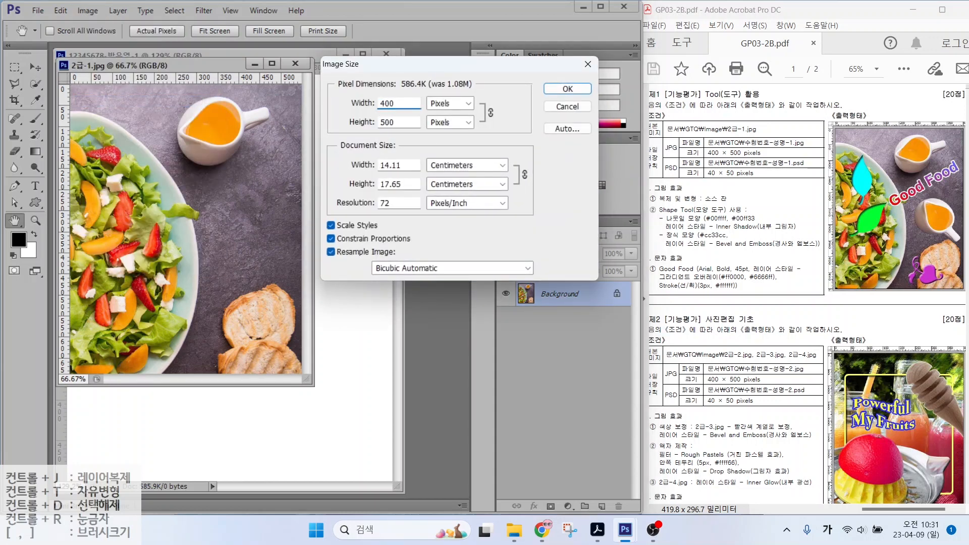
pyautogui.click(567, 88)
pyautogui.moveTo(117, 65); pyautogui.dragTo(387, 124)
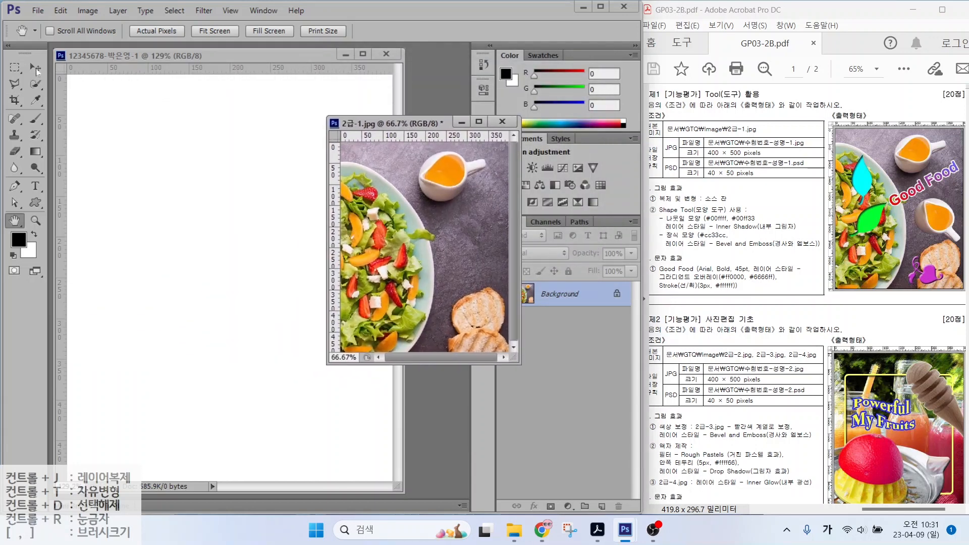
# Step: Try dragging the salad in with the Move tool, undo it, and dock the new document as a tab
pyautogui.click(35, 67)
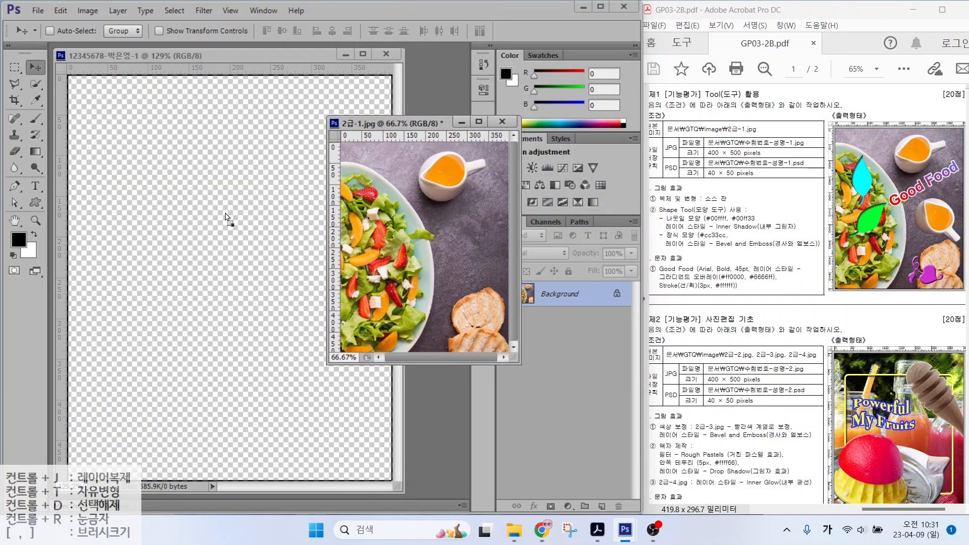
pyautogui.moveTo(226, 214); pyautogui.dragTo(176, 260)
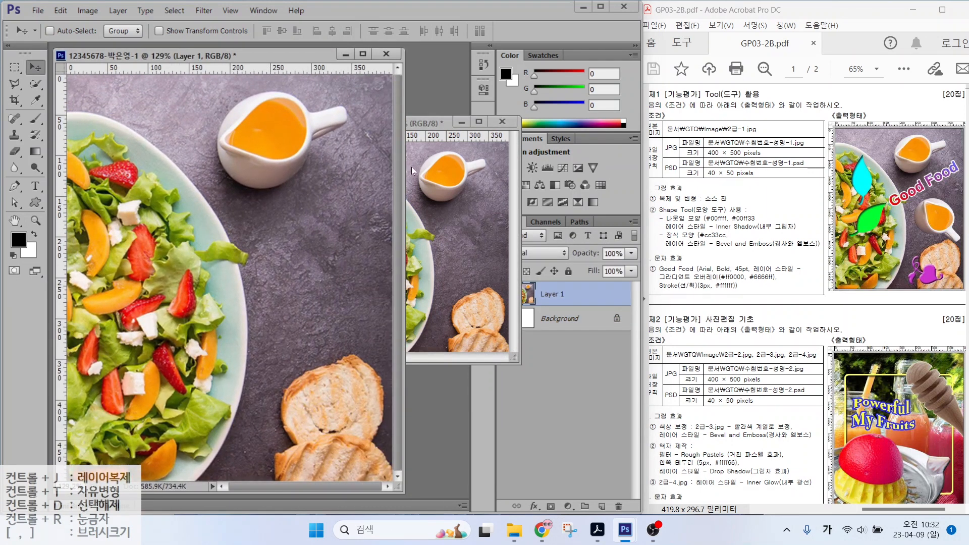
pyautogui.hotkey('ctrl', 'z')
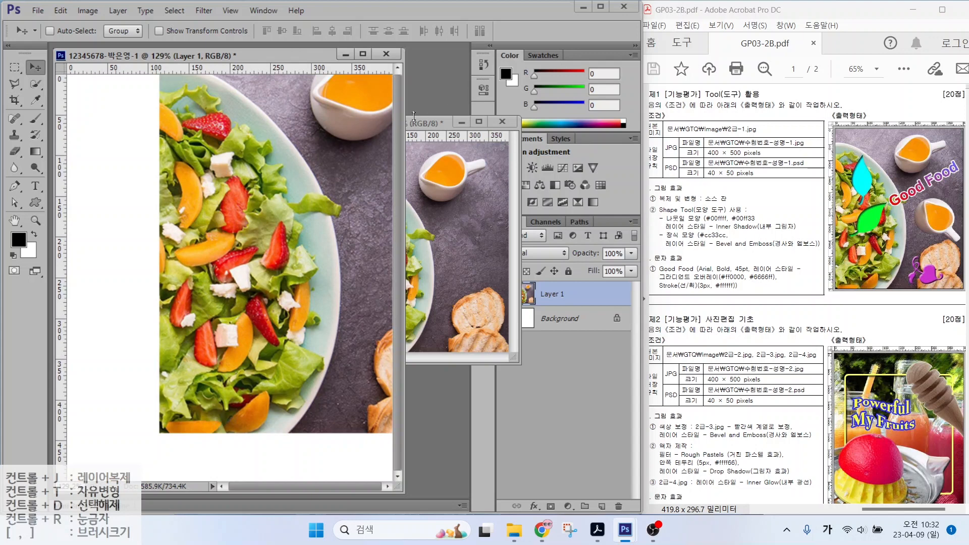
pyautogui.hotkey('ctrl', 'alt', 'z')
pyautogui.moveTo(120, 61); pyautogui.dragTo(120, 46)
pyautogui.moveTo(354, 124); pyautogui.dragTo(236, 50)
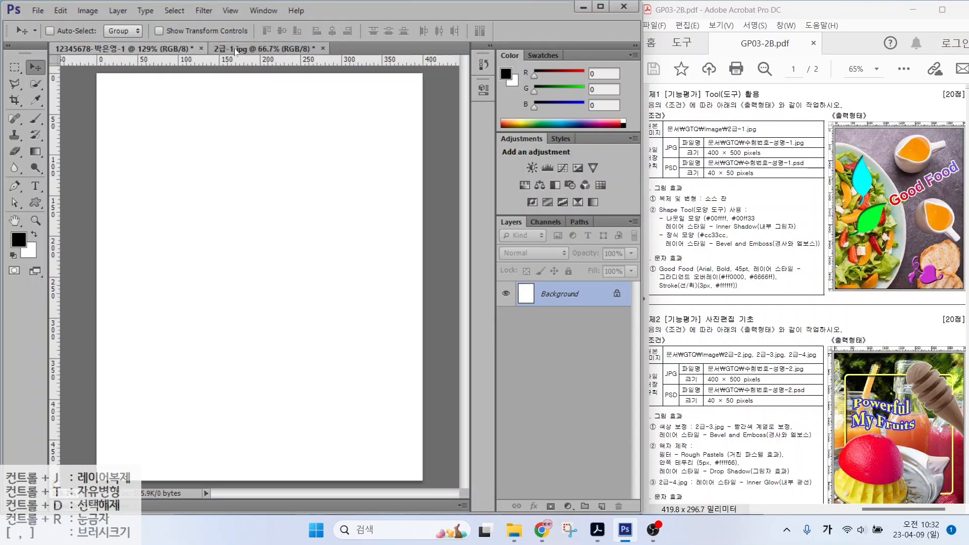
# Step: Select all of the salad photo and paste it into the new document as Layer 1
pyautogui.click(235, 52)
pyautogui.click(167, 49)
pyautogui.click(230, 51)
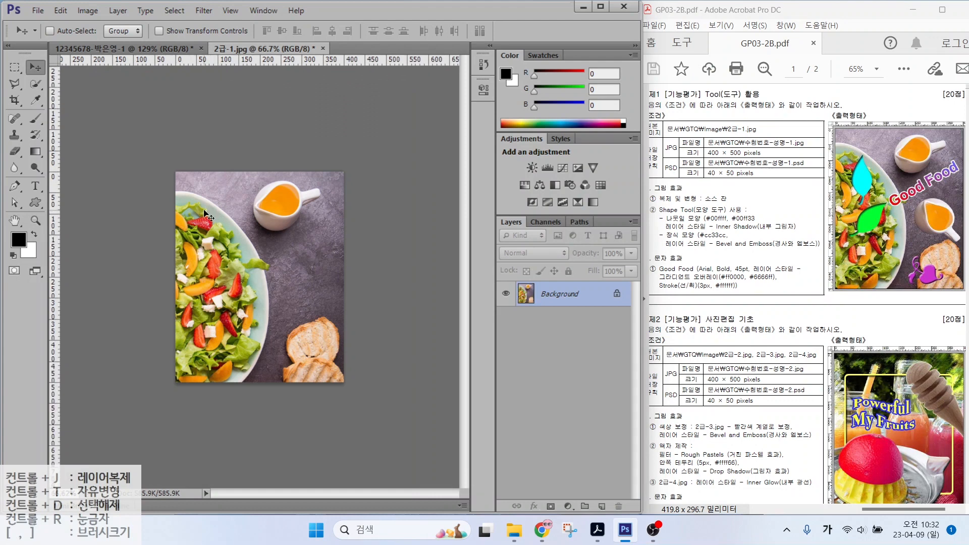
pyautogui.hotkey('ctrl', 'a')
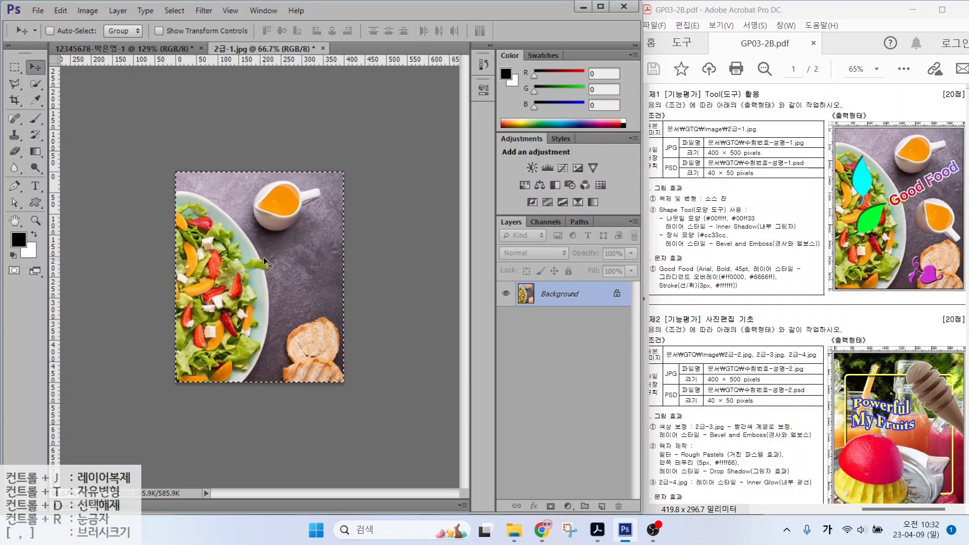
pyautogui.click(139, 50)
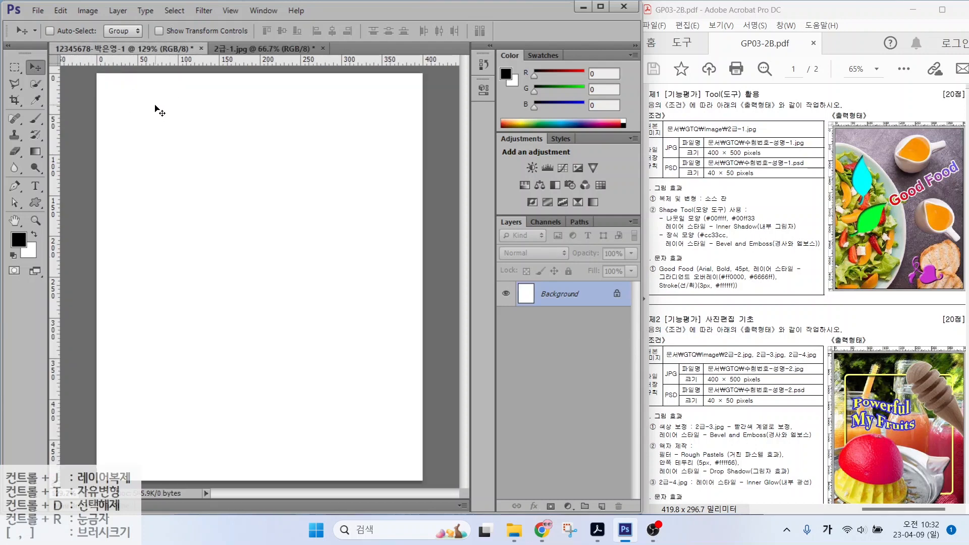
pyautogui.hotkey('ctrl', 'v')
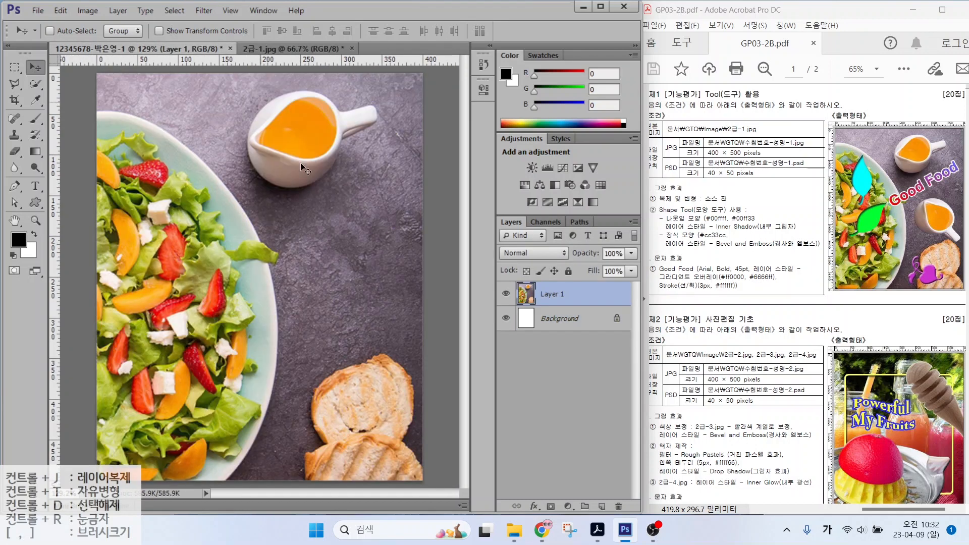
pyautogui.doubleClick(265, 48)
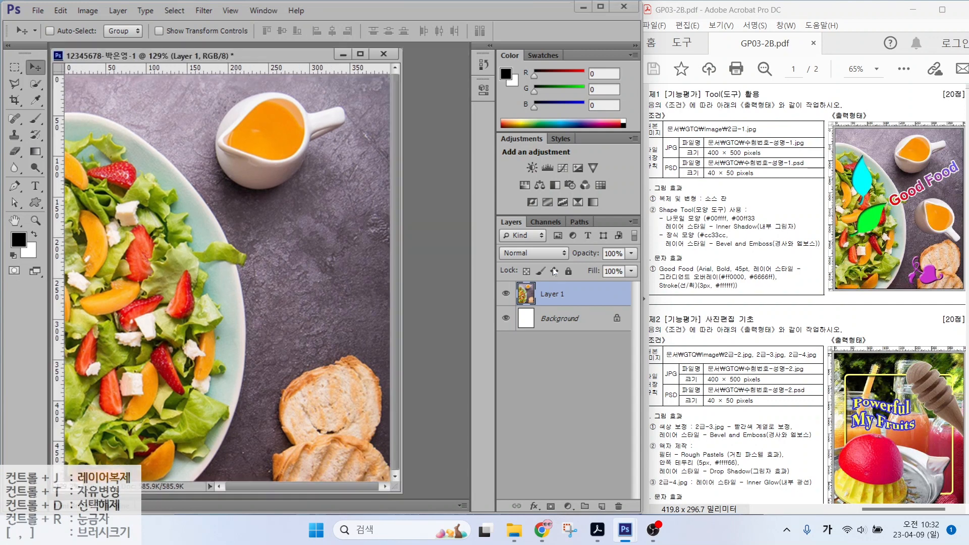
# Step: Rename the salad photo layer from Layer 1 to '2-1'
pyautogui.click(553, 298)
pyautogui.doubleClick(549, 296)
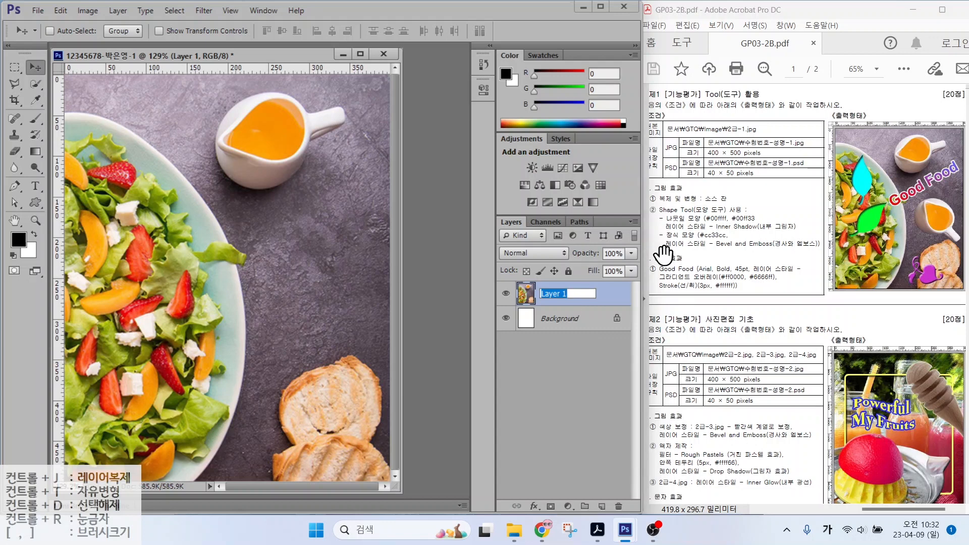
pyautogui.write('2-1')
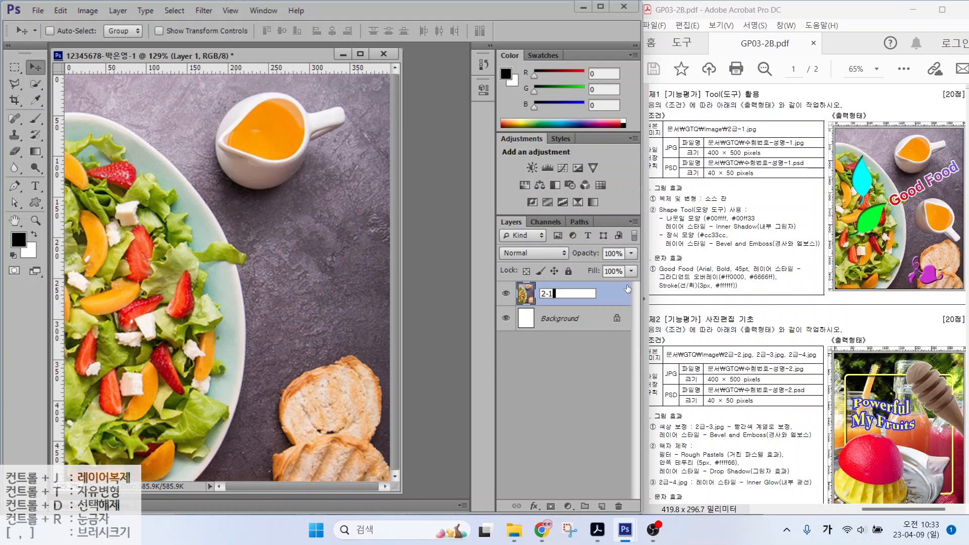
pyautogui.press('Return')
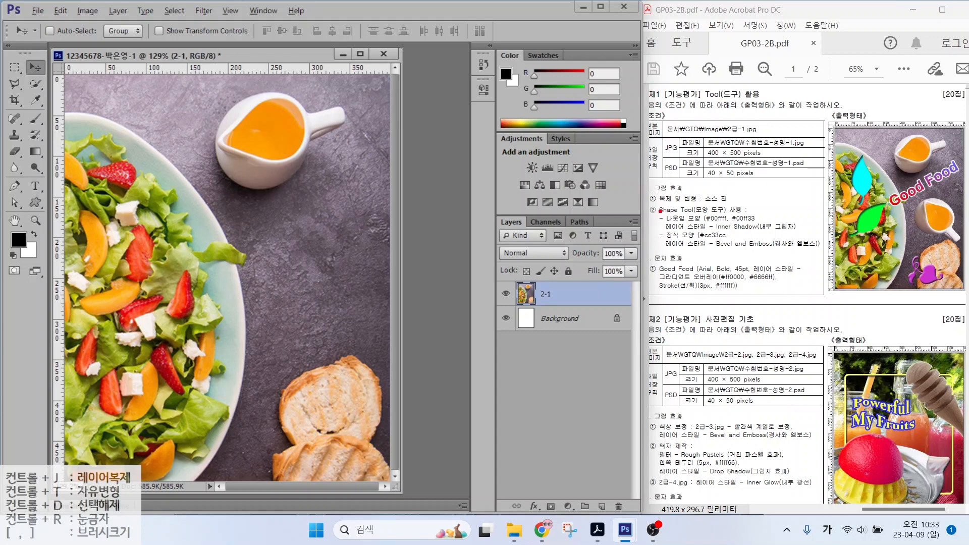
# Step: Quick-select the orange sauce and body of the pitcher
pyautogui.moveTo(678, 208); pyautogui.dragTo(751, 206)
pyautogui.moveTo(318, 173)
pyautogui.mouseDown()
pyautogui.moveTo(221, 177)
pyautogui.moveTo(277, 81)
pyautogui.moveTo(317, 156)
pyautogui.mouseUp()
pyautogui.click(31, 85)
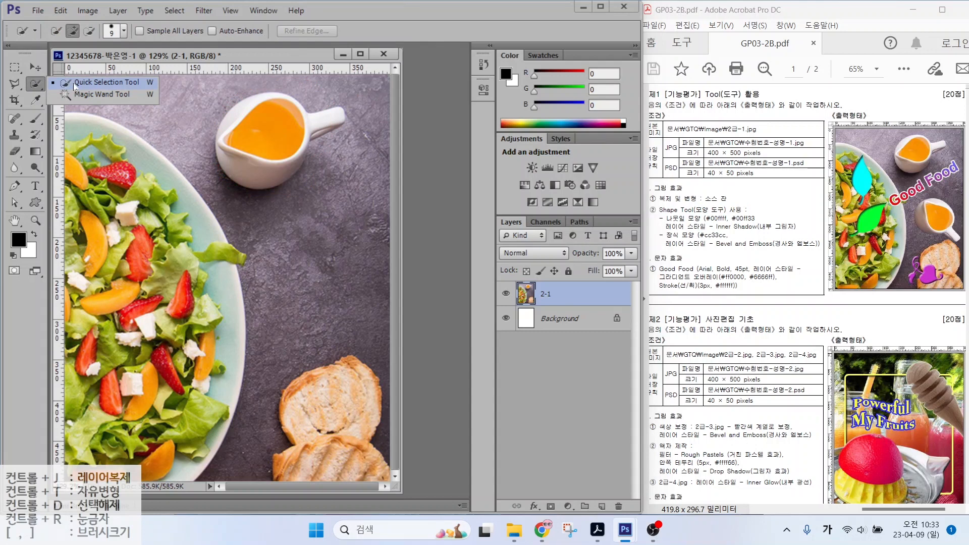
pyautogui.click(74, 84)
pyautogui.moveTo(242, 154)
pyautogui.mouseDown()
pyautogui.moveTo(233, 133)
pyautogui.moveTo(256, 117)
pyautogui.mouseUp()
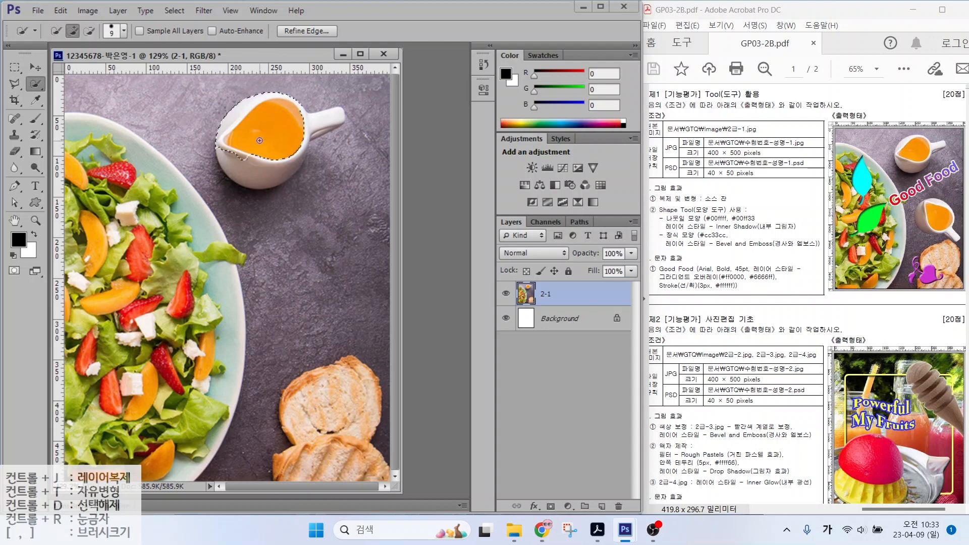
pyautogui.moveTo(330, 164)
pyautogui.mouseDown()
pyautogui.moveTo(304, 213)
pyautogui.moveTo(336, 214)
pyautogui.mouseUp()
pyautogui.moveTo(393, 144); pyautogui.dragTo(348, 228)
pyautogui.moveTo(407, 158)
pyautogui.mouseDown()
pyautogui.moveTo(436, 217)
pyautogui.moveTo(397, 212)
pyautogui.mouseUp()
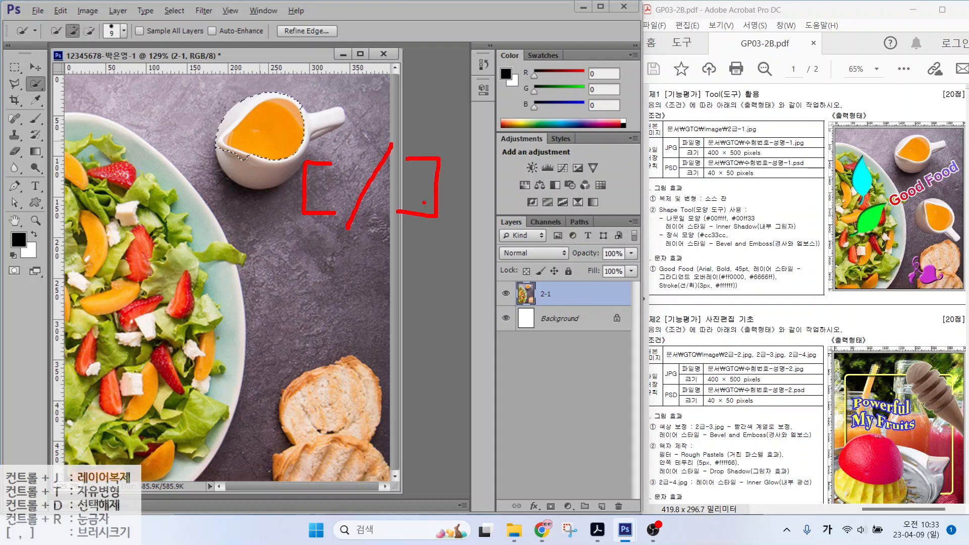
# Step: Extend the selection at brush size 10 to the whole pitcher and copy it to Layer 1
pyautogui.press('Escape')
pyautogui.press(']')
pyautogui.press(']')
pyautogui.press(']')
pyautogui.press(']')
pyautogui.press(']')
pyautogui.press(']')
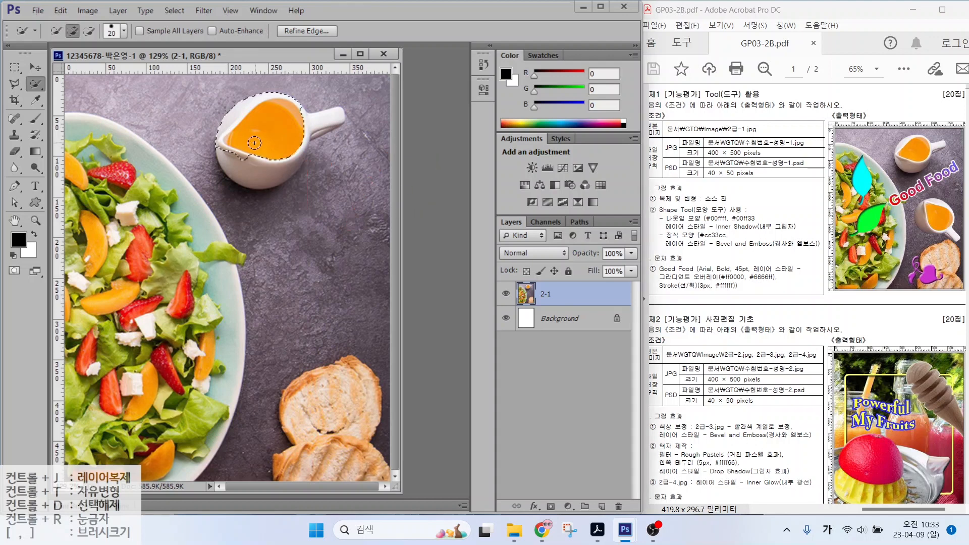
pyautogui.press('[')
pyautogui.press('[')
pyautogui.press('[')
pyautogui.press('[')
pyautogui.press('[')
pyautogui.moveTo(254, 144)
pyautogui.mouseDown()
pyautogui.moveTo(251, 167)
pyautogui.moveTo(298, 152)
pyautogui.moveTo(310, 125)
pyautogui.moveTo(298, 151)
pyautogui.mouseUp()
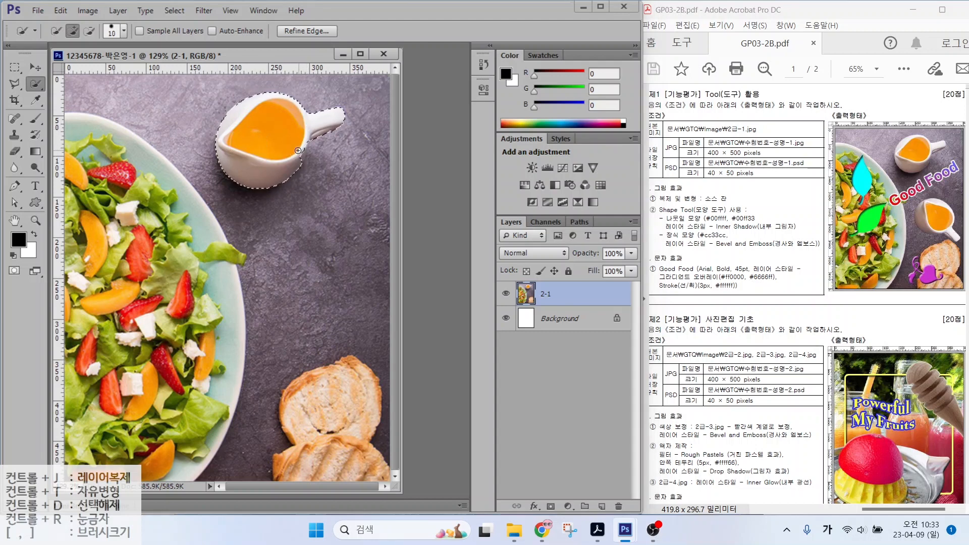
pyautogui.click(89, 31)
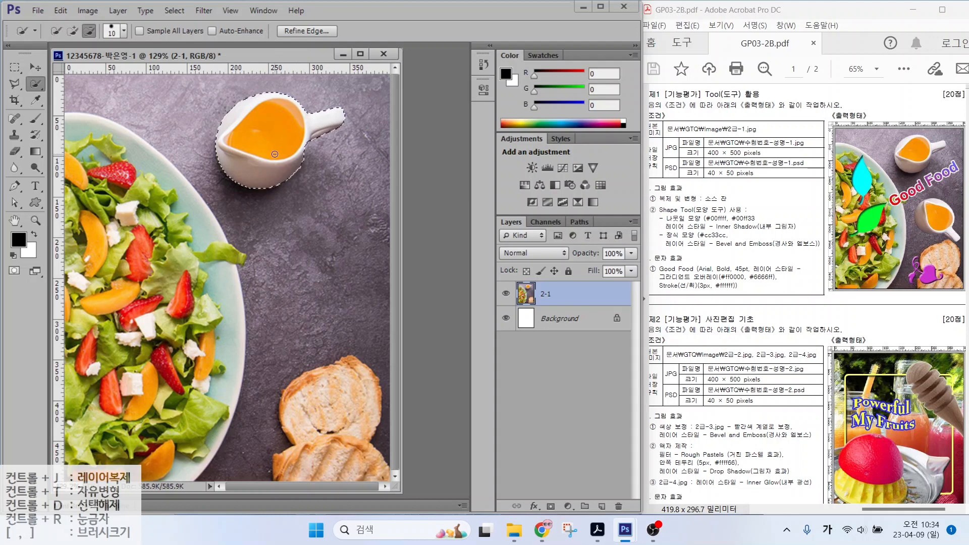
pyautogui.hotkey('ctrl', 'j')
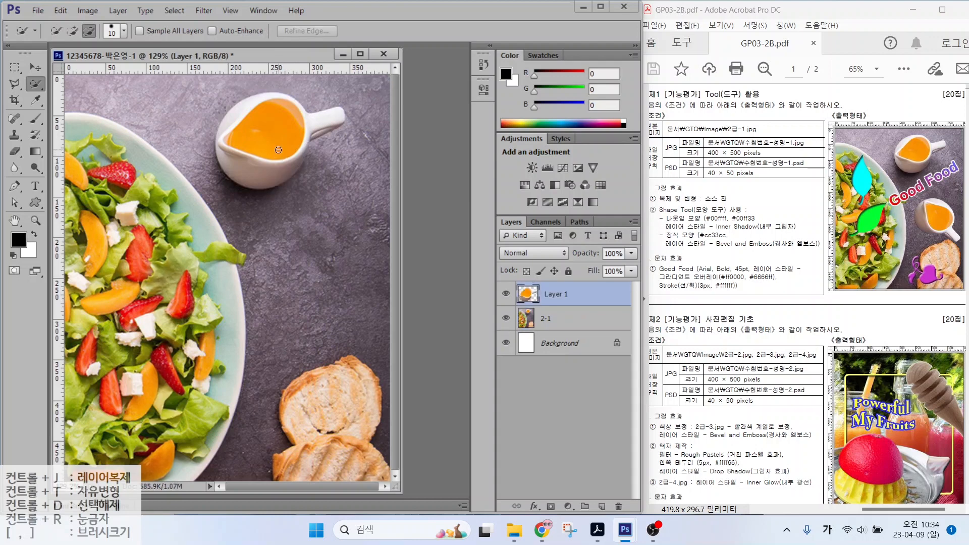
# Step: Drag the copied pitcher down toward the bread
pyautogui.moveTo(578, 309)
pyautogui.mouseDown()
pyautogui.moveTo(526, 309)
pyautogui.moveTo(566, 298)
pyautogui.mouseUp()
pyautogui.press('Escape')
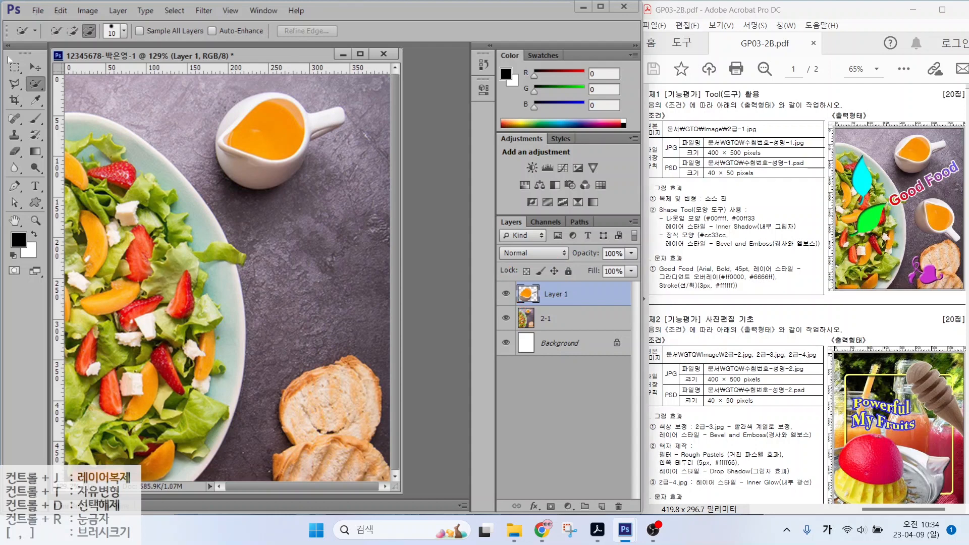
pyautogui.click(35, 67)
pyautogui.moveTo(261, 149); pyautogui.dragTo(296, 264)
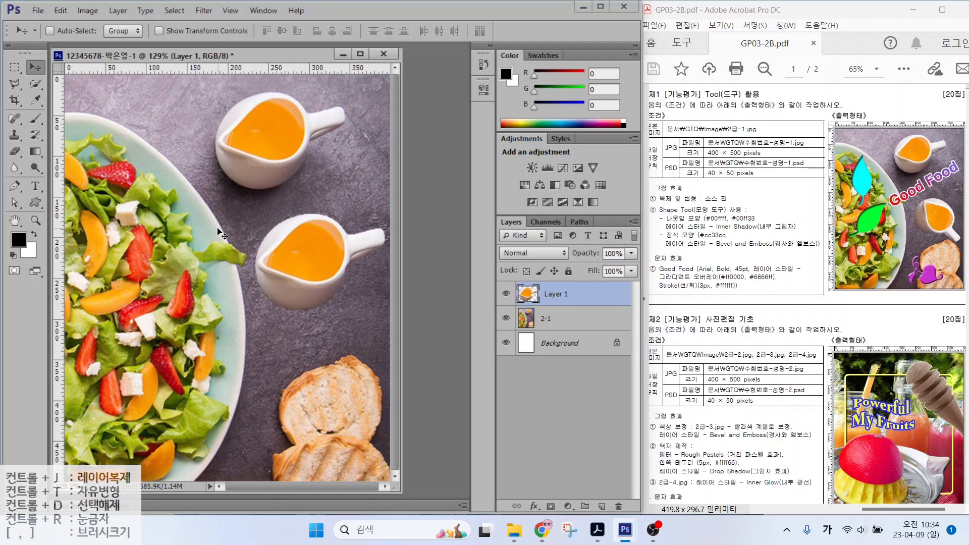
# Step: Free-transform the copied pitcher to rotate it about 66.5 degrees
pyautogui.click(56, 10)
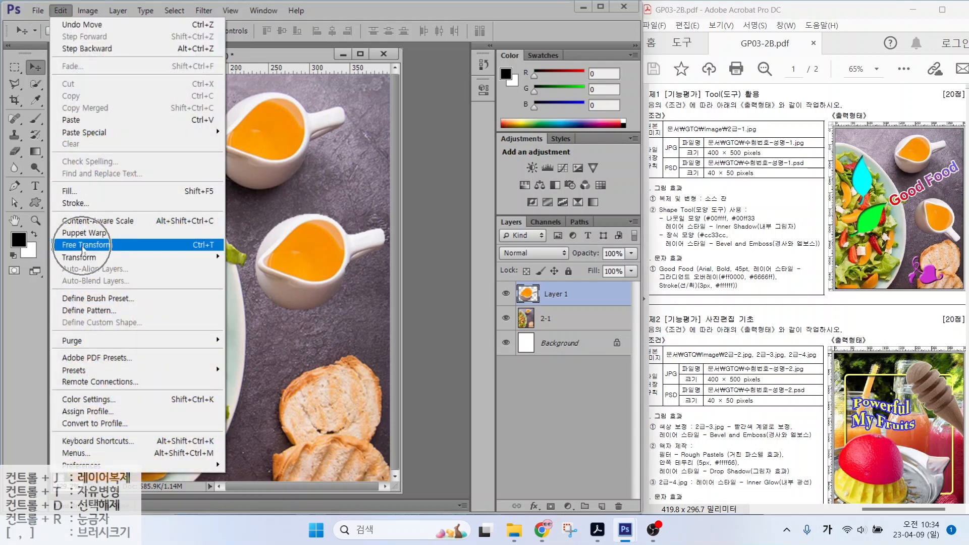
pyautogui.click(191, 244)
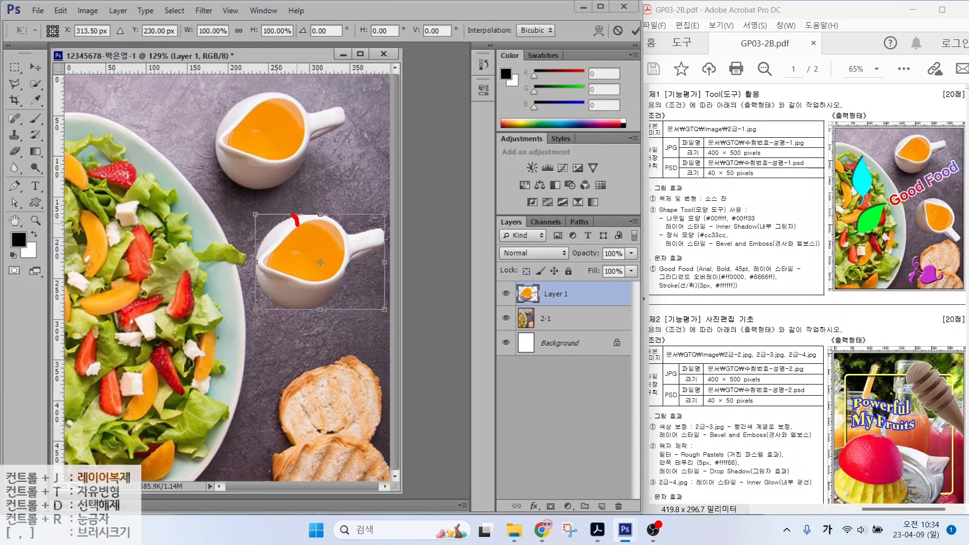
pyautogui.moveTo(297, 223); pyautogui.dragTo(260, 212)
pyautogui.moveTo(255, 212); pyautogui.dragTo(291, 243)
pyautogui.hotkey('ctrl', 'z')
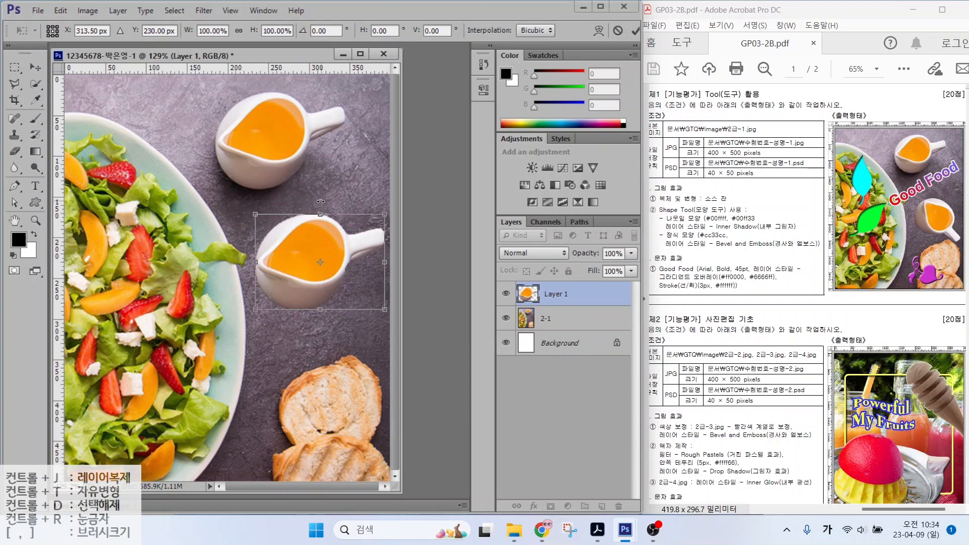
pyautogui.moveTo(320, 201); pyautogui.dragTo(329, 287)
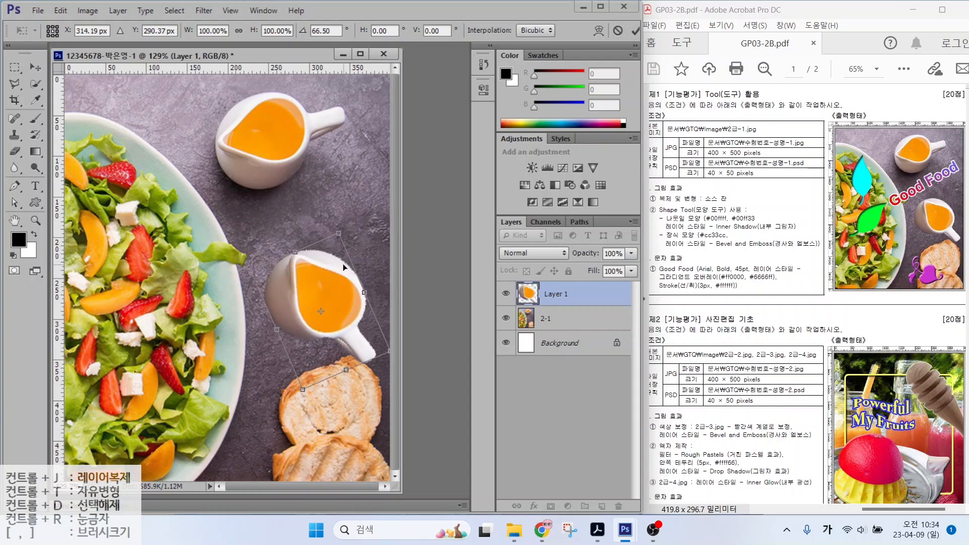
pyautogui.press('Return')
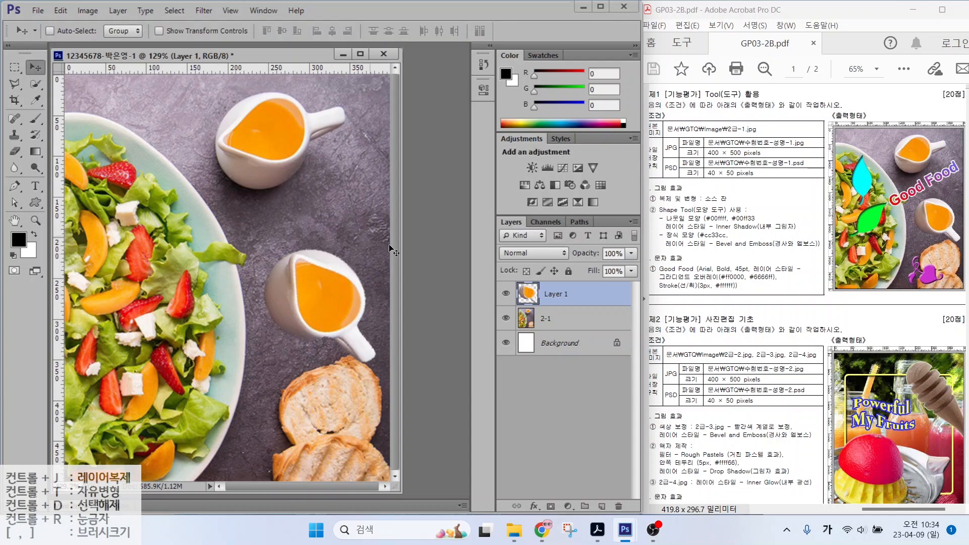
pyautogui.hotkey('alt', '2')
pyautogui.moveTo(662, 217); pyautogui.dragTo(732, 217)
pyautogui.moveTo(886, 241)
pyautogui.mouseDown()
pyautogui.moveTo(819, 177)
pyautogui.moveTo(865, 207)
pyautogui.mouseUp()
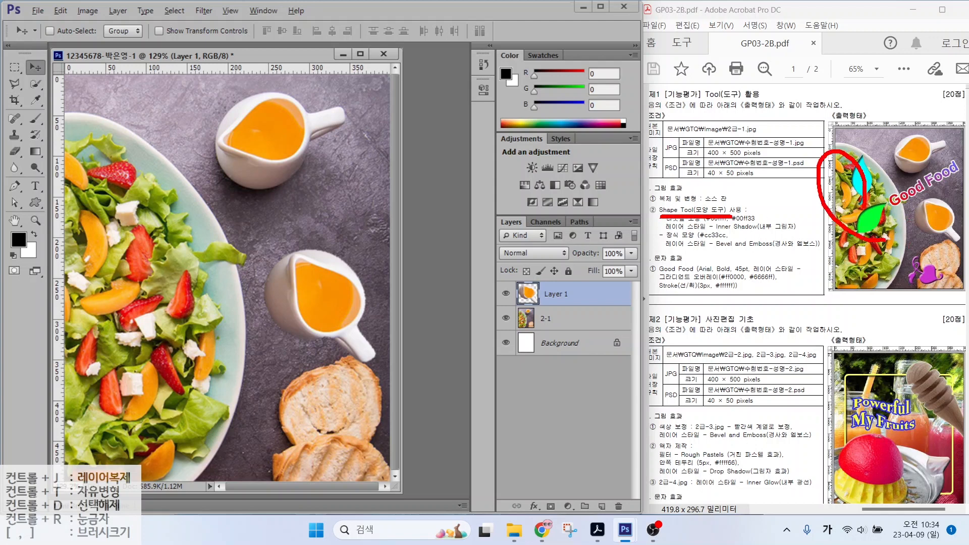
pyautogui.moveTo(942, 288)
pyautogui.mouseDown()
pyautogui.moveTo(918, 279)
pyautogui.moveTo(941, 275)
pyautogui.moveTo(934, 295)
pyautogui.mouseUp()
pyautogui.press('Escape')
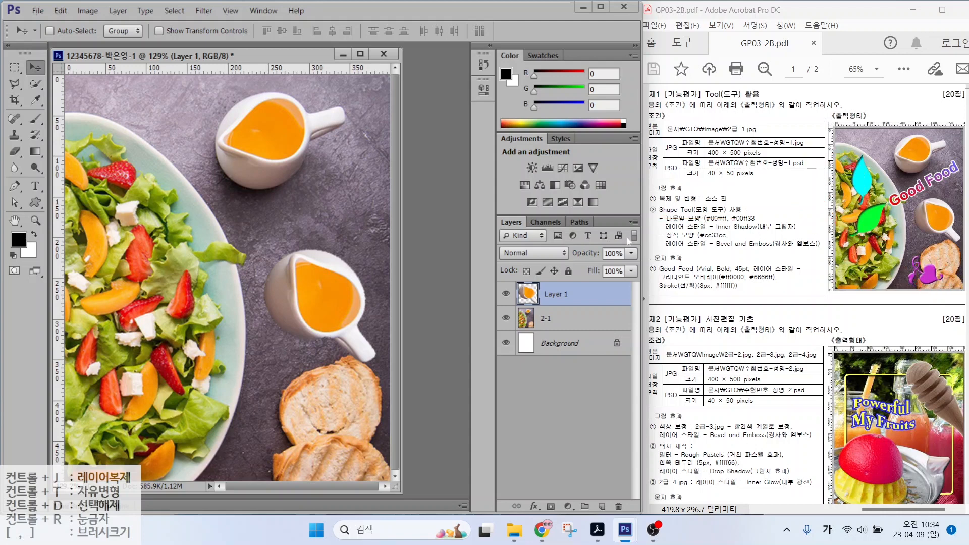
pyautogui.hotkey('ctrl', '2')
pyautogui.moveTo(719, 209)
pyautogui.mouseDown()
pyautogui.moveTo(701, 176)
pyautogui.moveTo(763, 193)
pyautogui.moveTo(766, 185)
pyautogui.mouseUp()
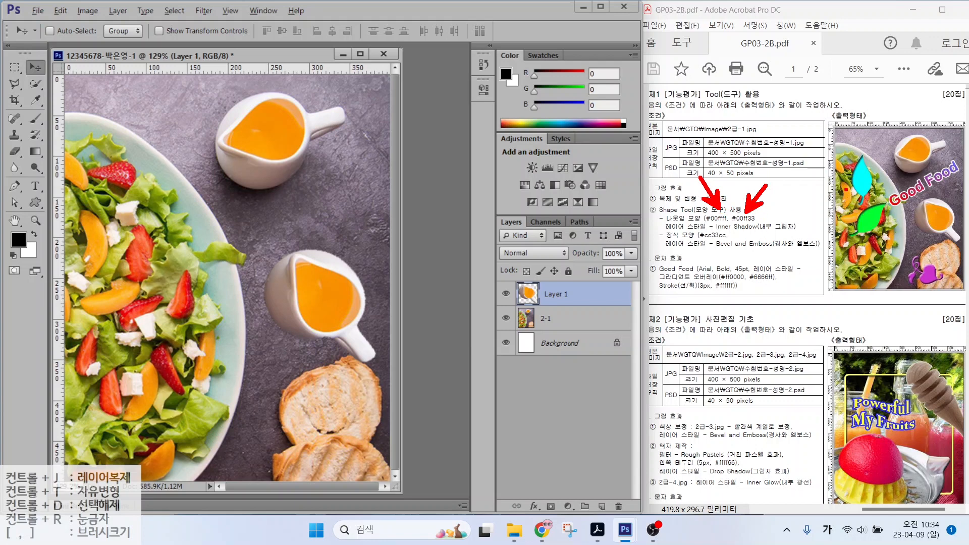
pyautogui.moveTo(831, 157); pyautogui.dragTo(847, 175)
pyautogui.moveTo(833, 238)
pyautogui.mouseDown()
pyautogui.moveTo(859, 222)
pyautogui.moveTo(849, 222)
pyautogui.mouseUp()
pyautogui.press('Escape')
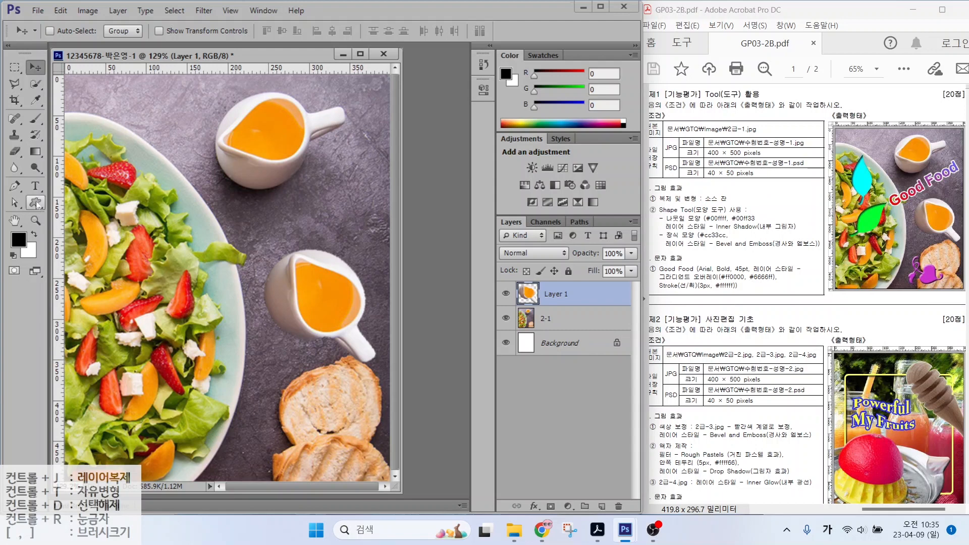
pyautogui.hotkey('ctrl', '2')
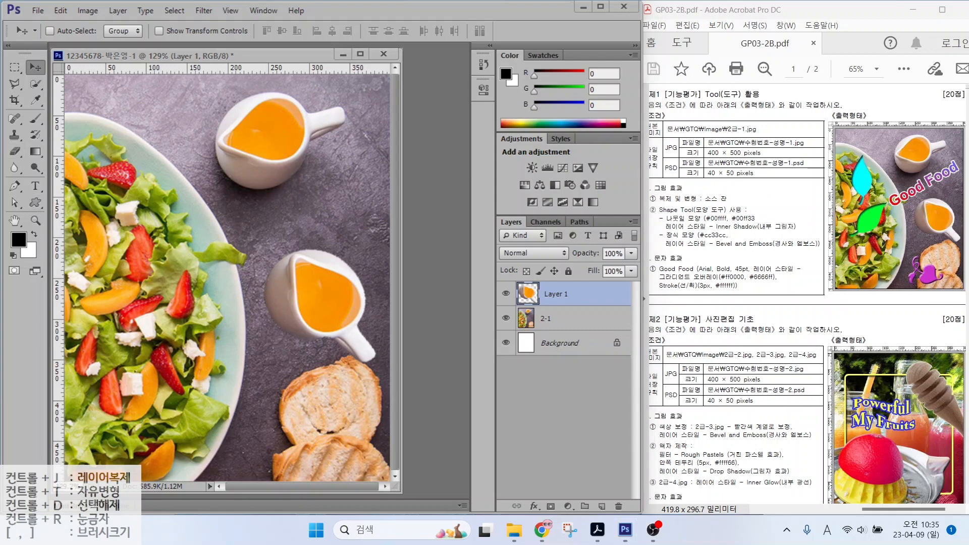
pyautogui.press('Escape')
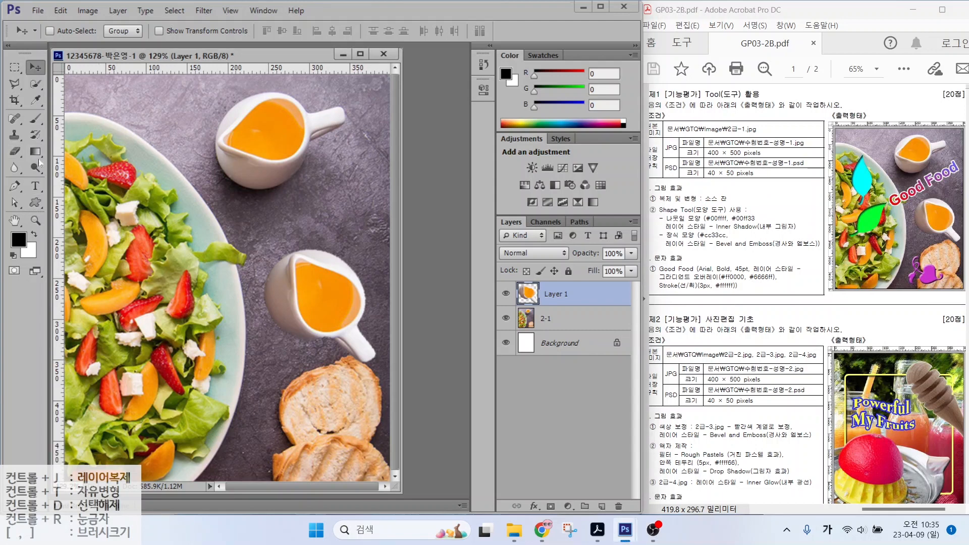
# Step: Switch to the Custom Shape tool
pyautogui.click(36, 203)
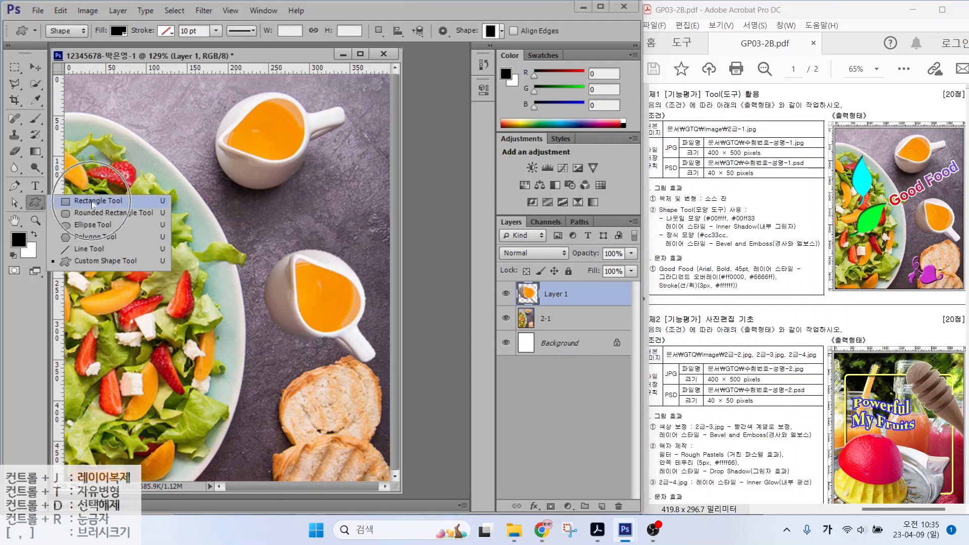
pyautogui.click(84, 261)
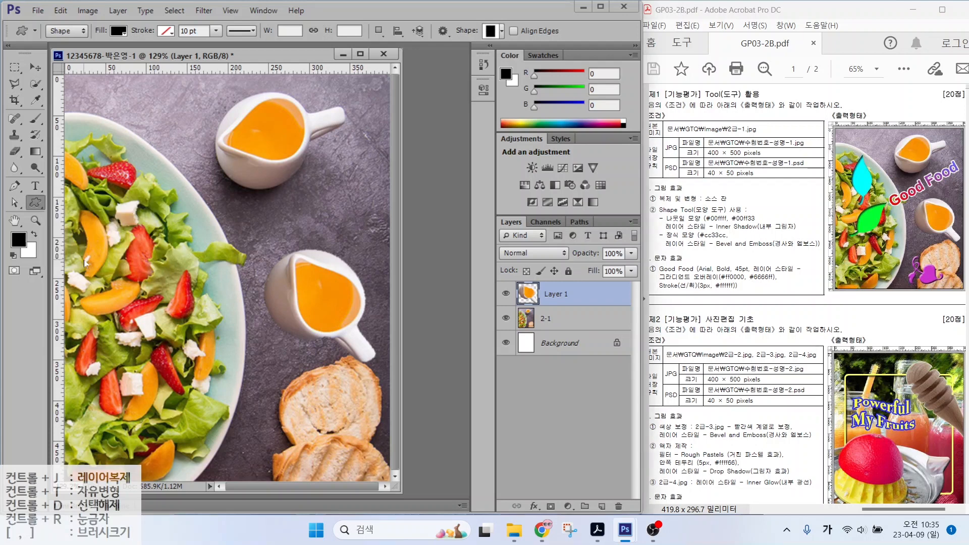
pyautogui.moveTo(32, 10)
pyautogui.mouseDown()
pyautogui.moveTo(249, 49)
pyautogui.moveTo(557, 52)
pyautogui.mouseUp()
pyautogui.moveTo(78, 36)
pyautogui.mouseDown()
pyautogui.moveTo(69, 44)
pyautogui.moveTo(67, 15)
pyautogui.moveTo(77, 36)
pyautogui.mouseUp()
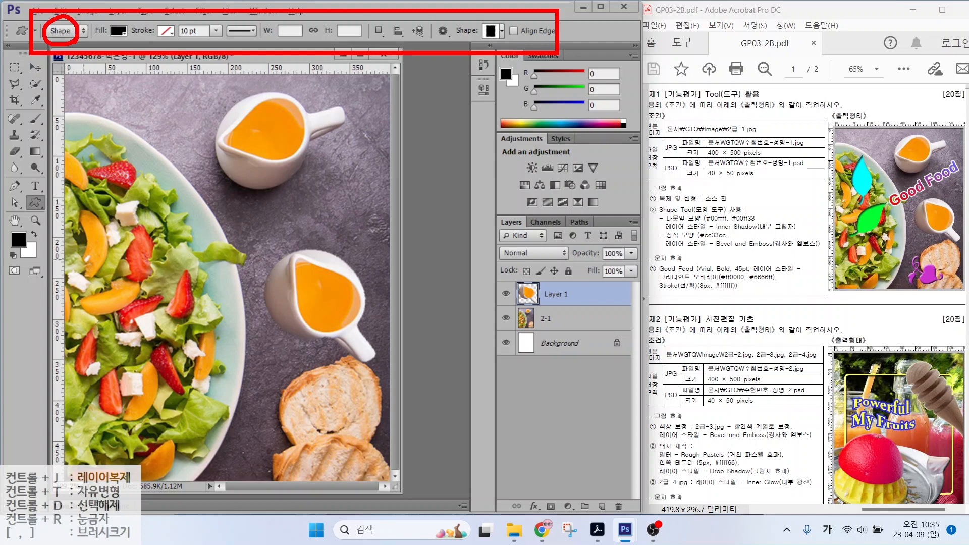
pyautogui.moveTo(103, 77); pyautogui.dragTo(71, 39)
pyautogui.moveTo(112, 37)
pyautogui.mouseDown()
pyautogui.moveTo(131, 25)
pyautogui.moveTo(127, 40)
pyautogui.mouseUp()
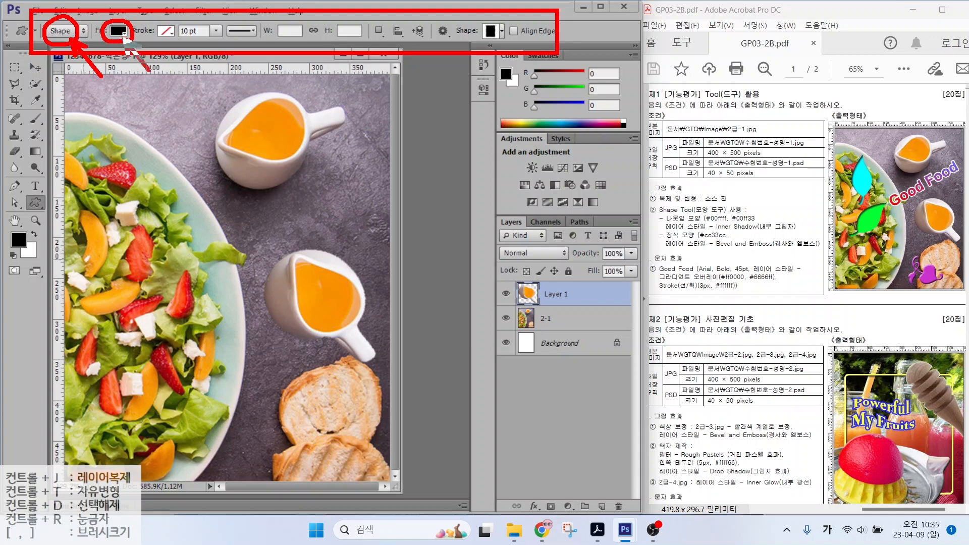
pyautogui.moveTo(149, 71); pyautogui.dragTo(150, 72)
pyautogui.moveTo(177, 21); pyautogui.dragTo(151, 42)
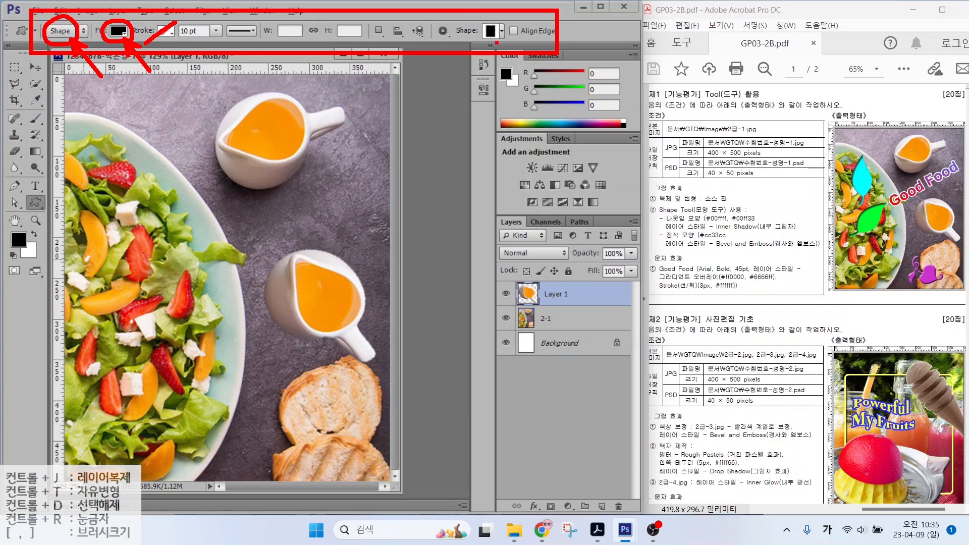
pyautogui.moveTo(498, 43)
pyautogui.mouseDown()
pyautogui.moveTo(472, 36)
pyautogui.moveTo(504, 17)
pyautogui.moveTo(500, 48)
pyautogui.mouseUp()
pyautogui.moveTo(540, 78); pyautogui.dragTo(505, 43)
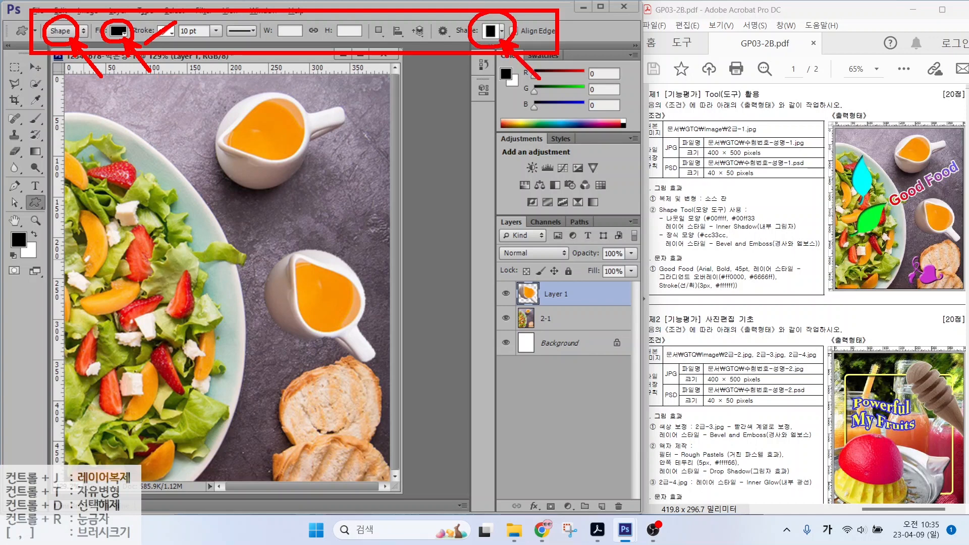
pyautogui.press('Escape')
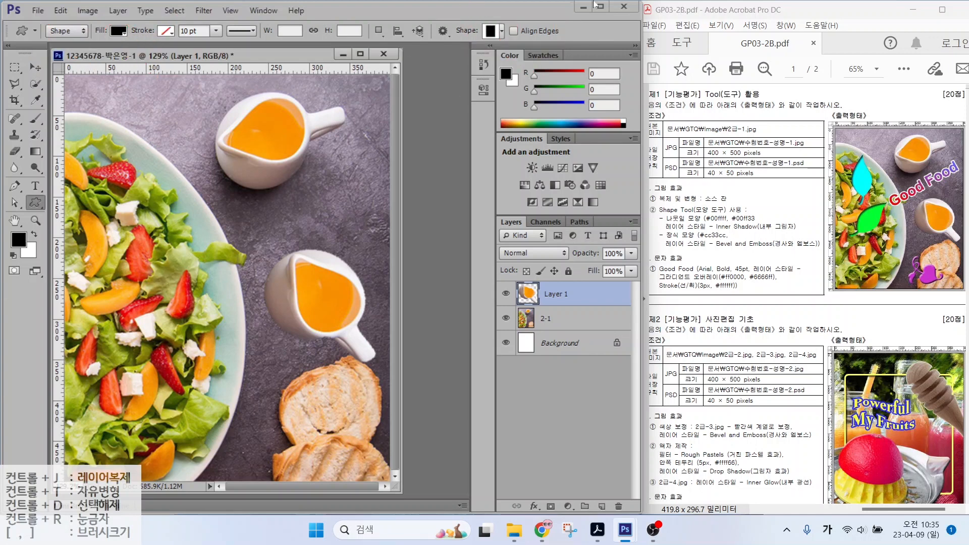
# Step: Load the All shape set, view it as Large Thumbnails, and pick the leaf
pyautogui.click(493, 33)
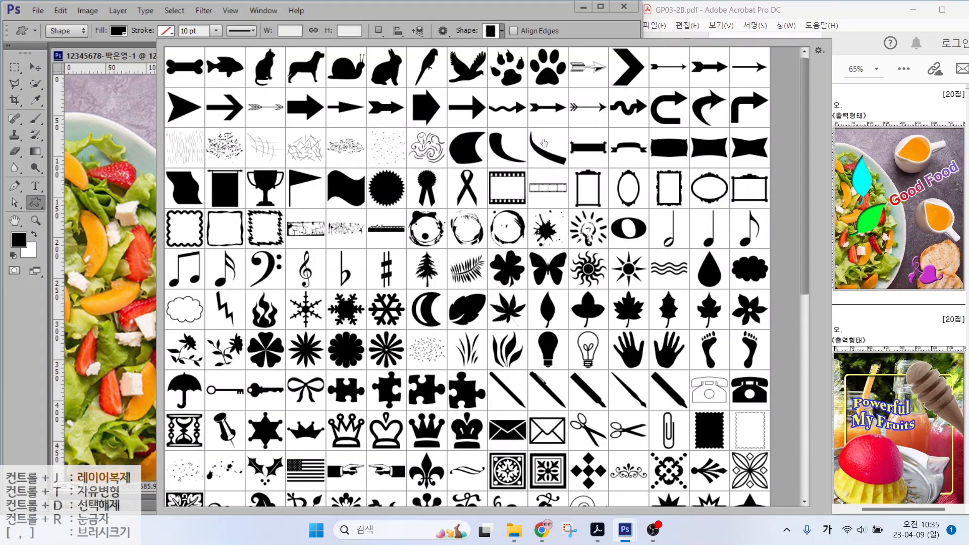
pyautogui.click(819, 52)
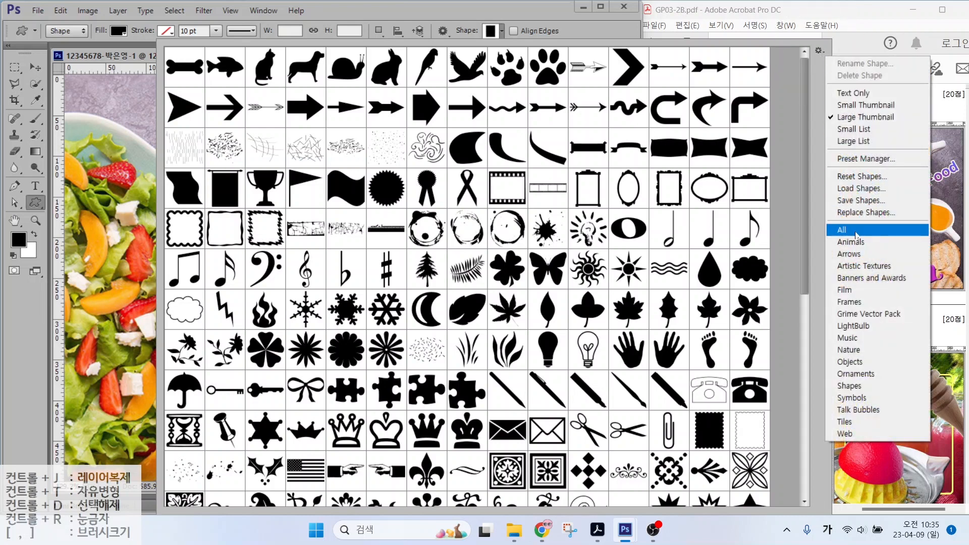
pyautogui.click(857, 235)
pyautogui.click(844, 105)
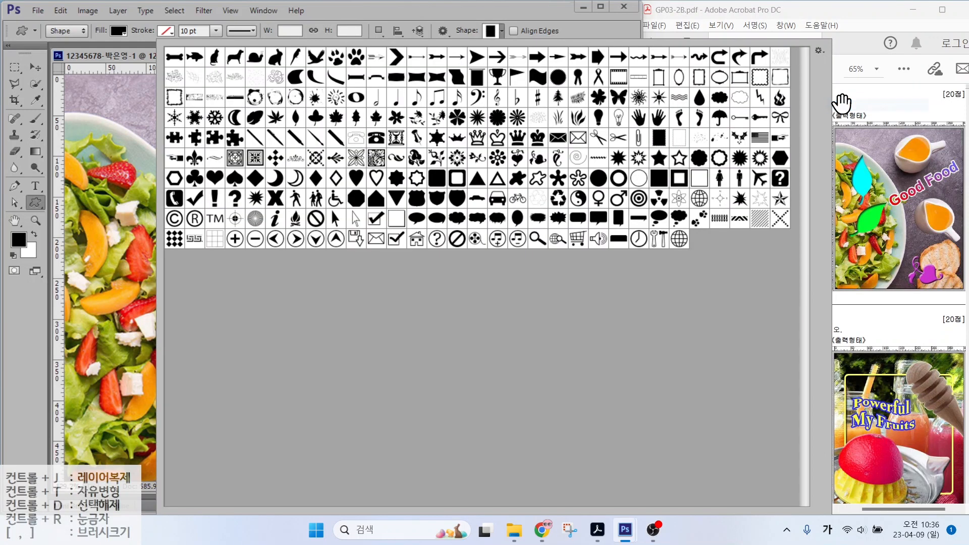
pyautogui.click(819, 51)
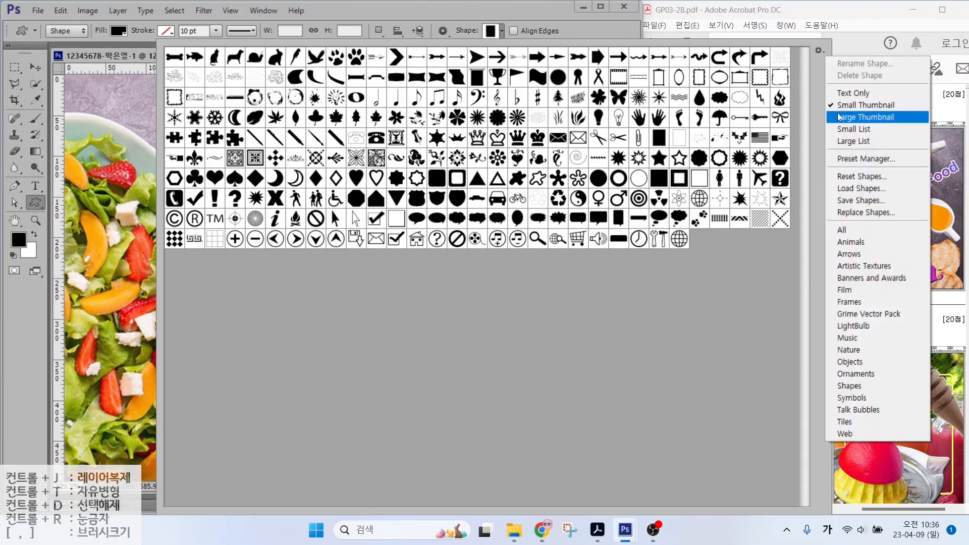
pyautogui.click(839, 117)
pyautogui.doubleClick(546, 317)
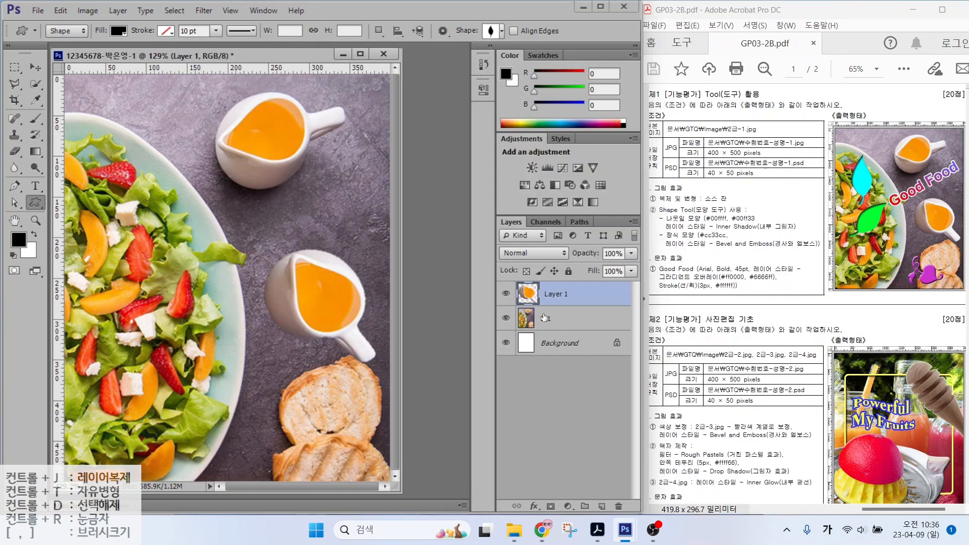
# Step: Draw a 63 × 155 px black leaf over the salad's upper left as Shape 1
pyautogui.moveTo(121, 130); pyautogui.dragTo(155, 212)
pyautogui.moveTo(188, 275); pyautogui.dragTo(188, 251)
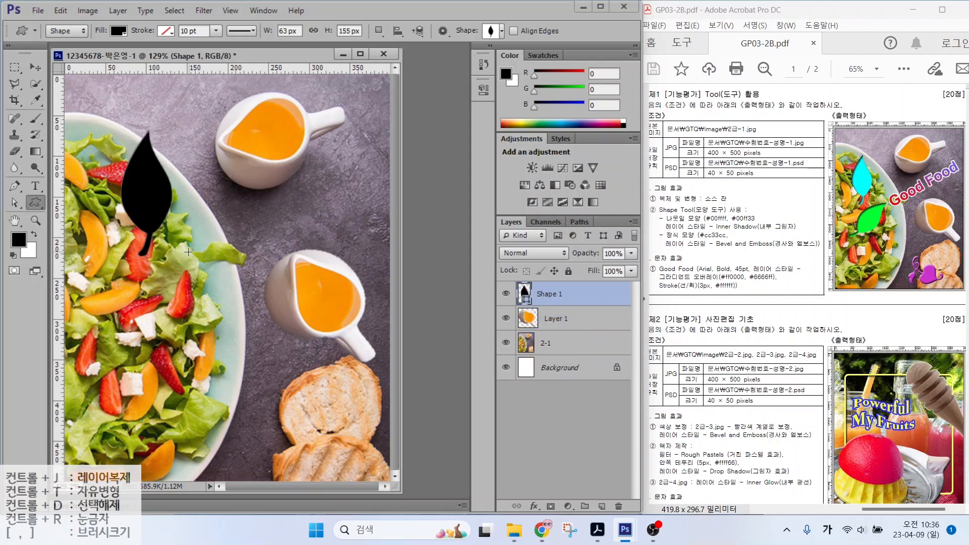
pyautogui.press('alt')
pyautogui.moveTo(499, 268); pyautogui.dragTo(575, 305)
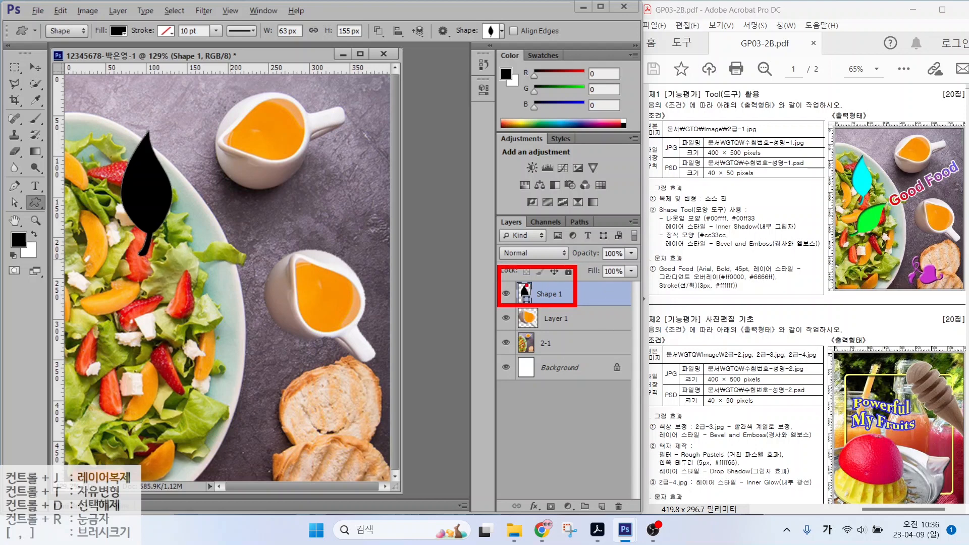
pyautogui.moveTo(523, 281); pyautogui.dragTo(493, 228)
pyautogui.moveTo(716, 212); pyautogui.dragTo(691, 171)
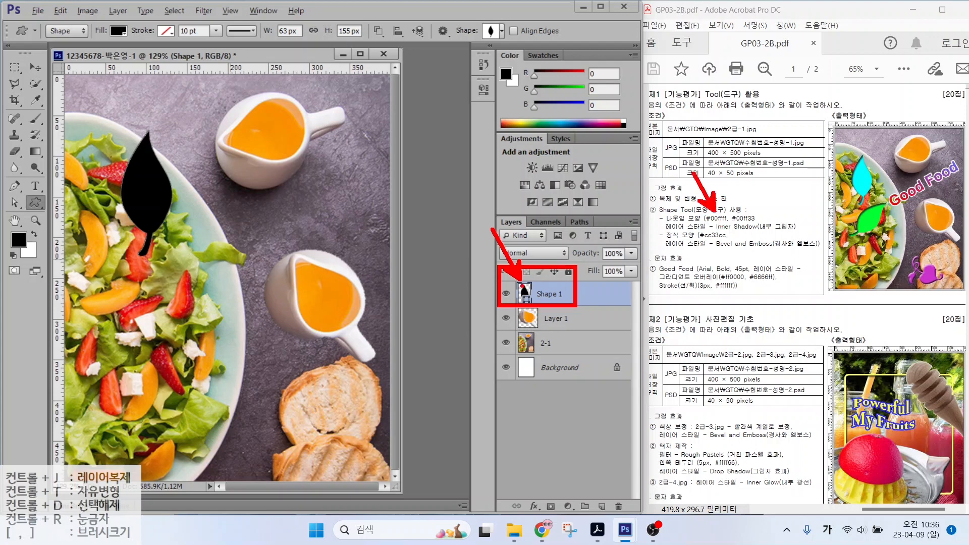
pyautogui.press('Escape')
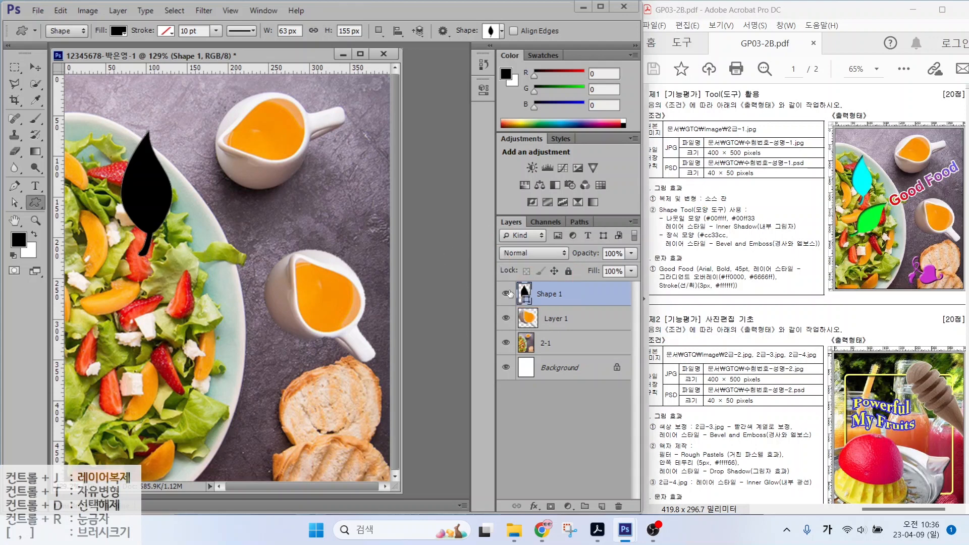
# Step: Fill the Shape 1 leaf with cyan #00ffff through its Color Picker
pyautogui.doubleClick(523, 291)
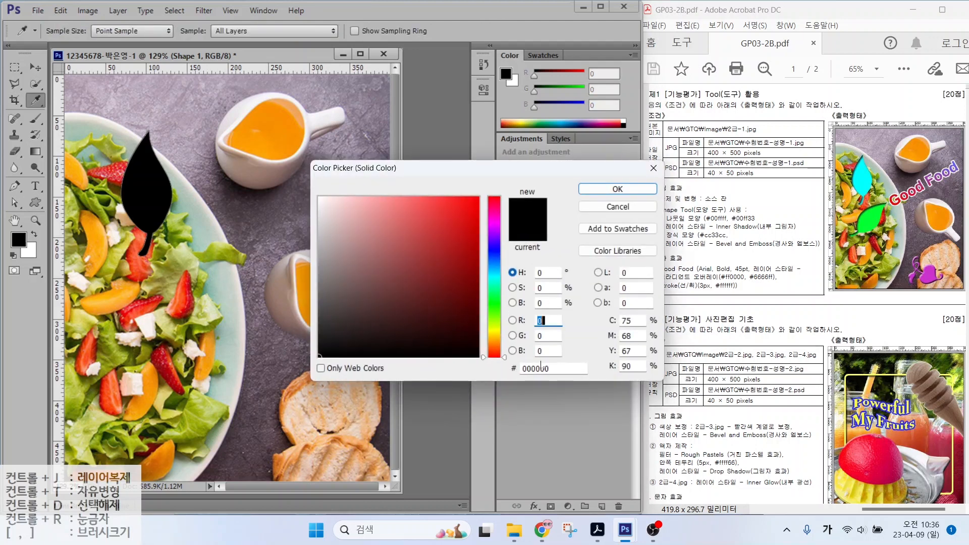
pyautogui.moveTo(554, 369); pyautogui.dragTo(524, 369)
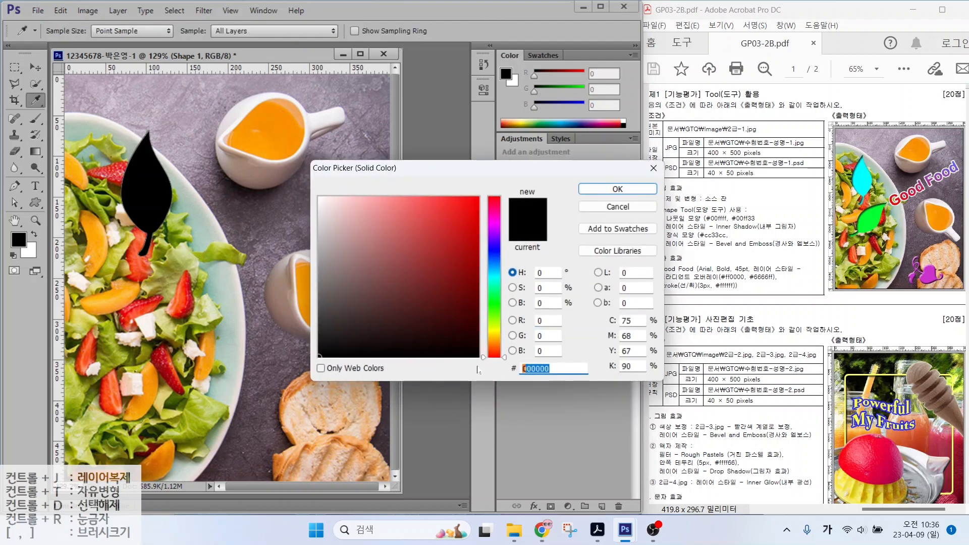
pyautogui.write('00')
pyautogui.press('Hangul')
pyautogui.write('ffff')
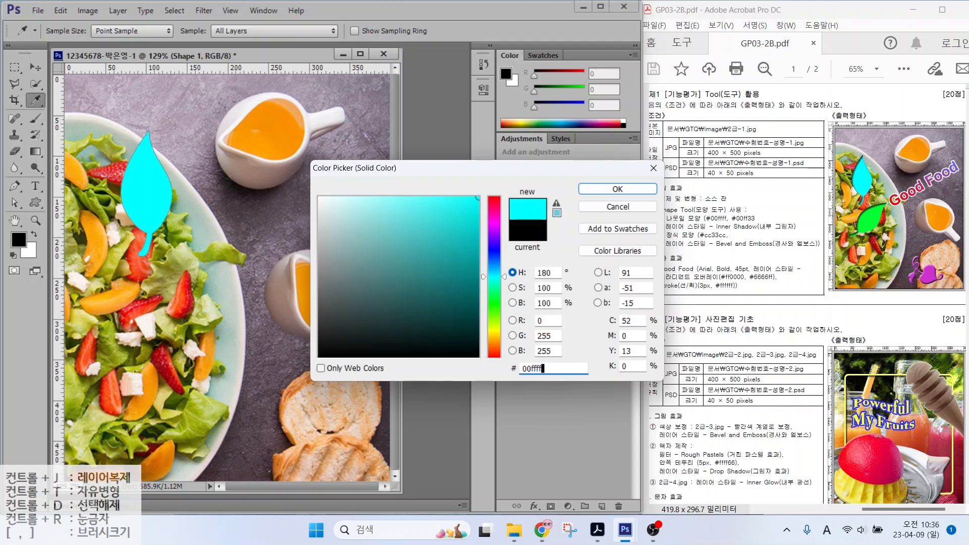
pyautogui.press('Return')
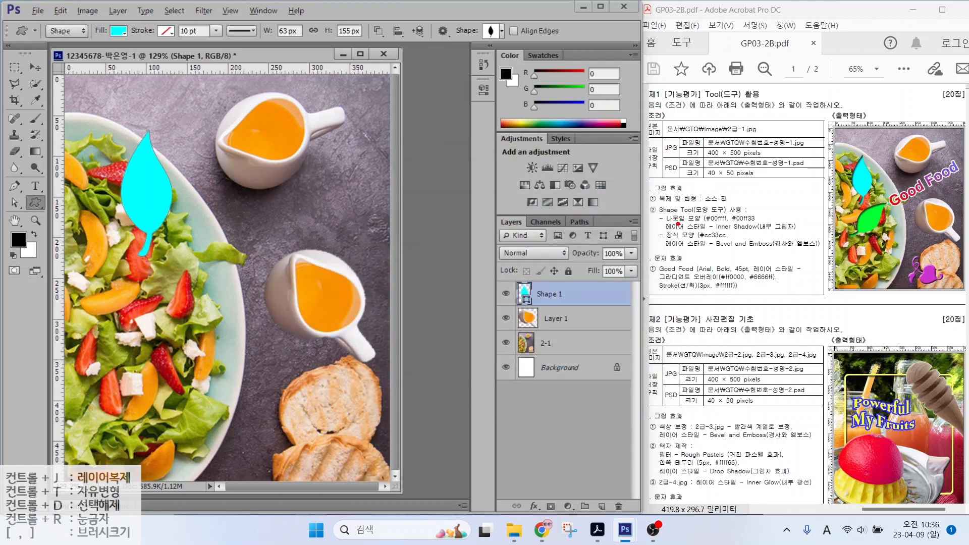
pyautogui.moveTo(684, 234); pyautogui.dragTo(806, 233)
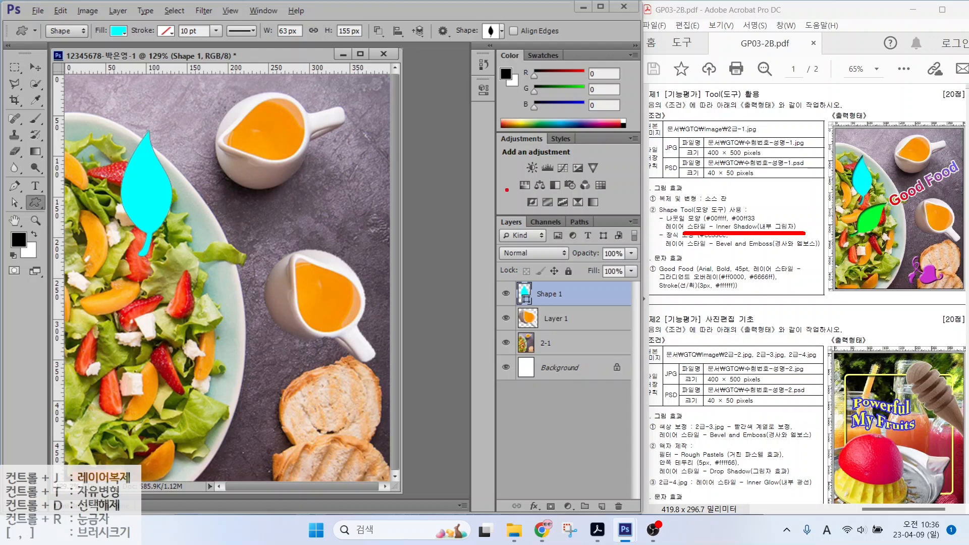
pyautogui.moveTo(480, 205)
pyautogui.mouseDown()
pyautogui.moveTo(631, 411)
pyautogui.moveTo(642, 521)
pyautogui.mouseUp()
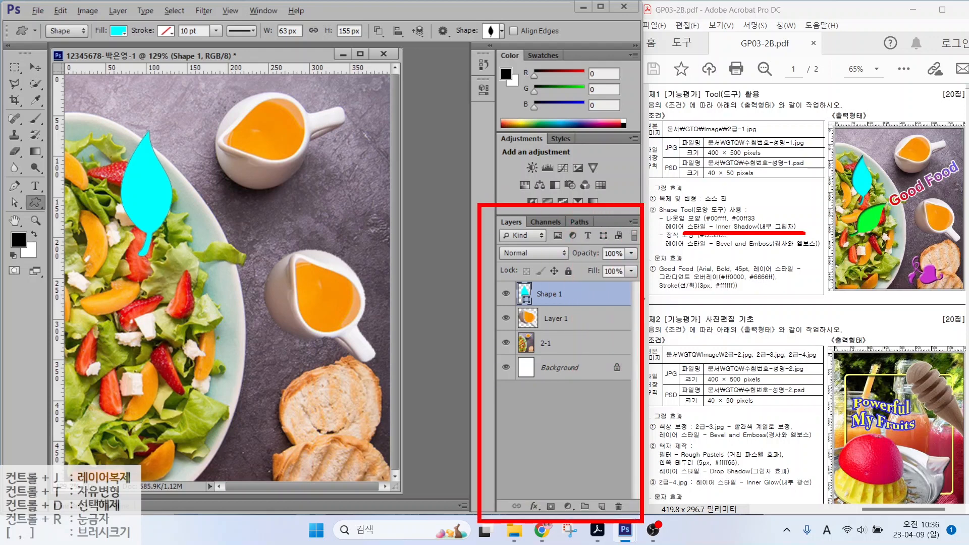
pyautogui.moveTo(524, 493)
pyautogui.mouseDown()
pyautogui.moveTo(546, 519)
pyautogui.moveTo(562, 465)
pyautogui.mouseUp()
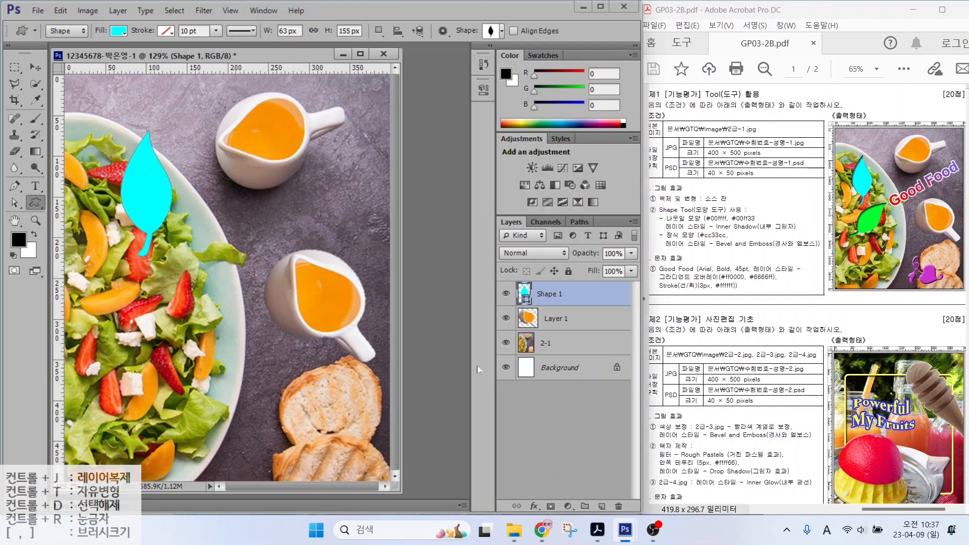
# Step: Add a default Inner Shadow to the cyan leaf and duplicate it as Shape 1 copy
pyautogui.click(535, 506)
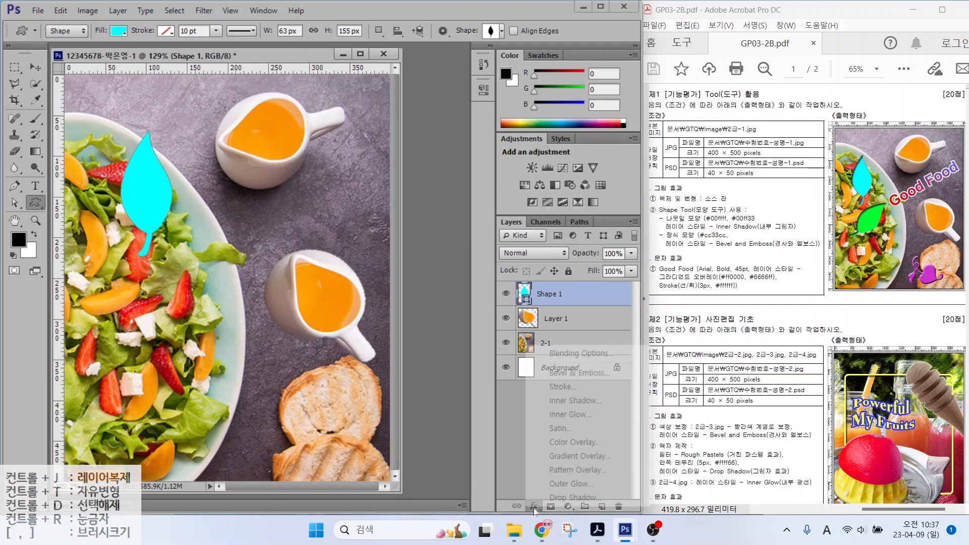
pyautogui.click(562, 400)
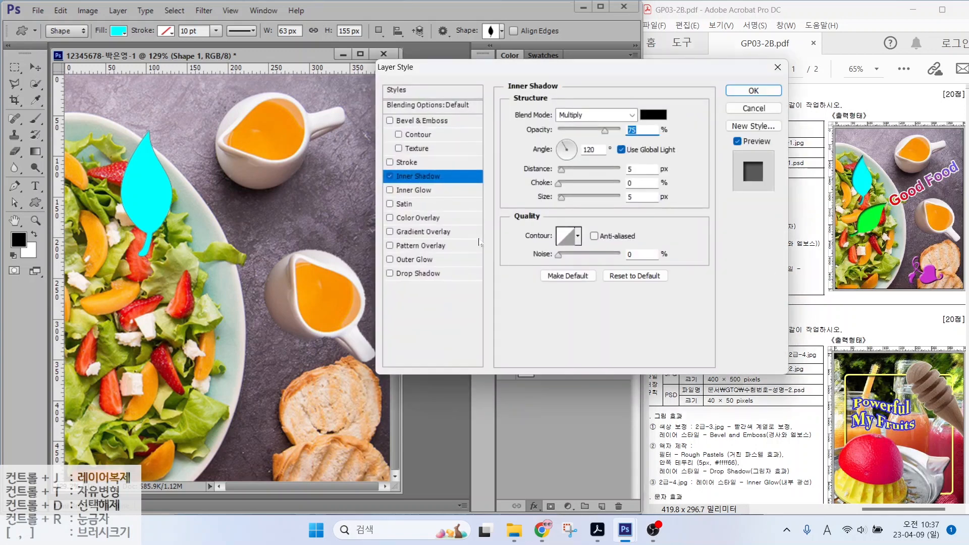
pyautogui.press('Return')
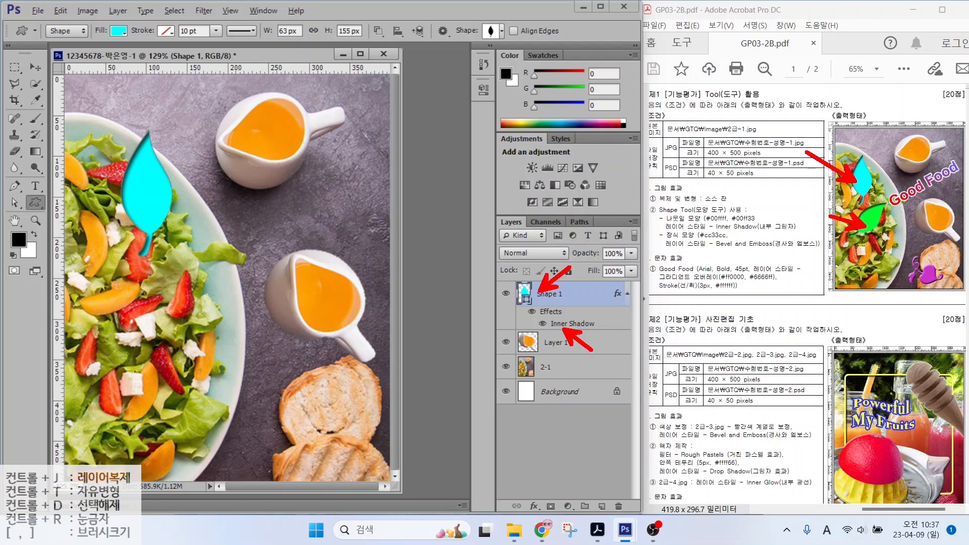
pyautogui.hotkey('ctrl', 'j')
pyautogui.click(551, 302)
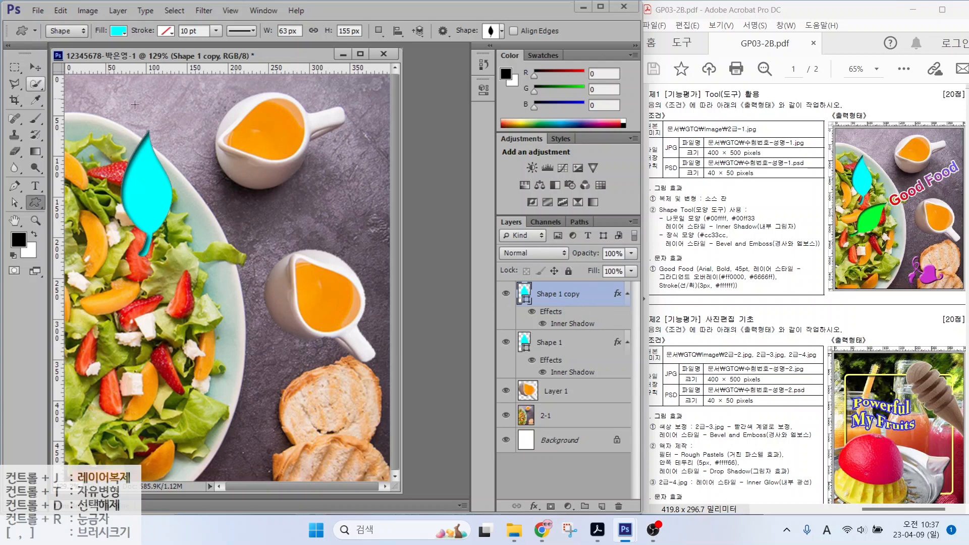
# Step: Move the duplicate leaf lower on the salad and rotate it about 50 degrees
pyautogui.click(35, 67)
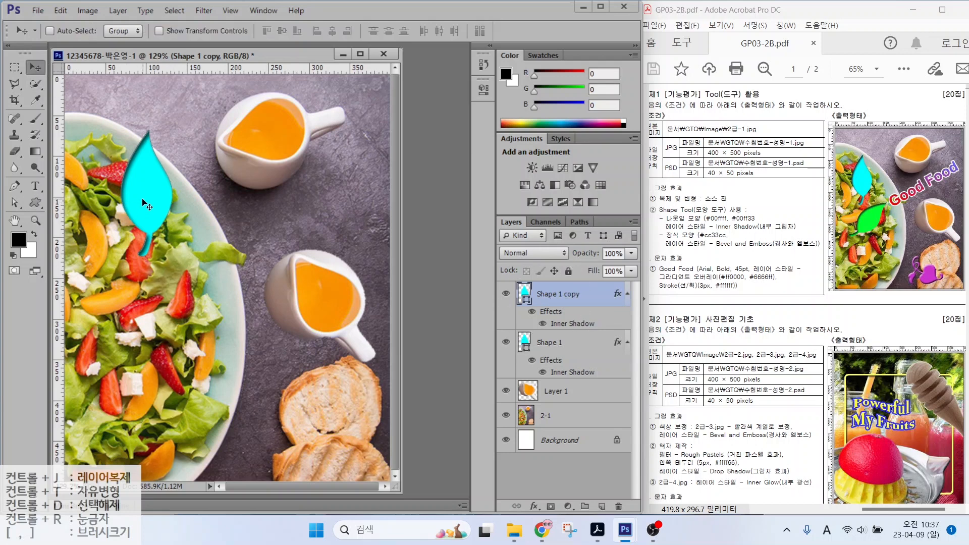
pyautogui.moveTo(112, 198); pyautogui.dragTo(184, 298)
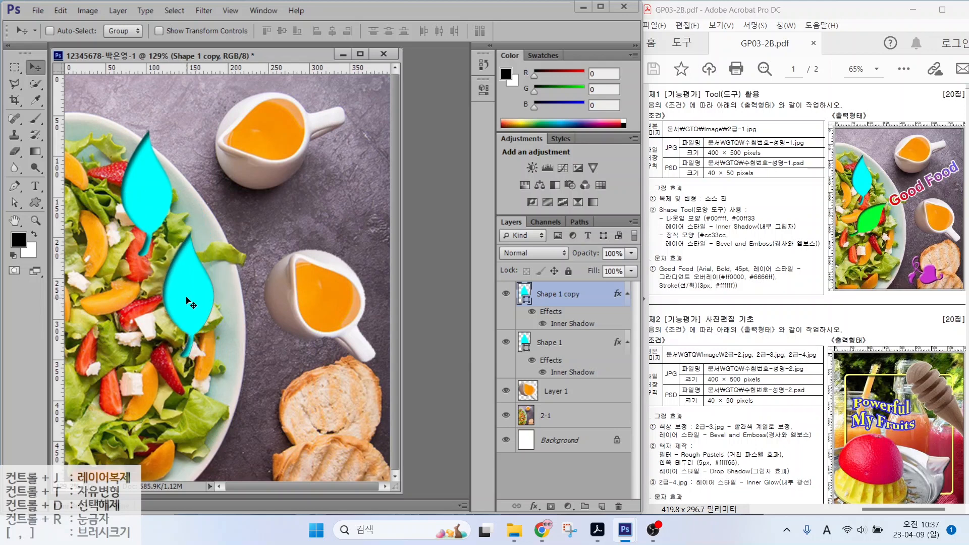
pyautogui.hotkey('ctrl', 't')
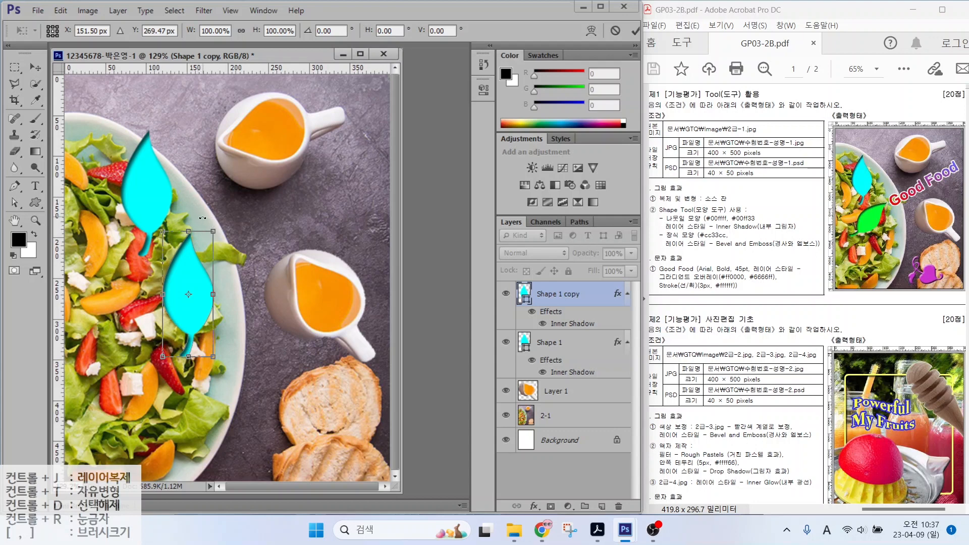
pyautogui.moveTo(203, 218); pyautogui.dragTo(241, 235)
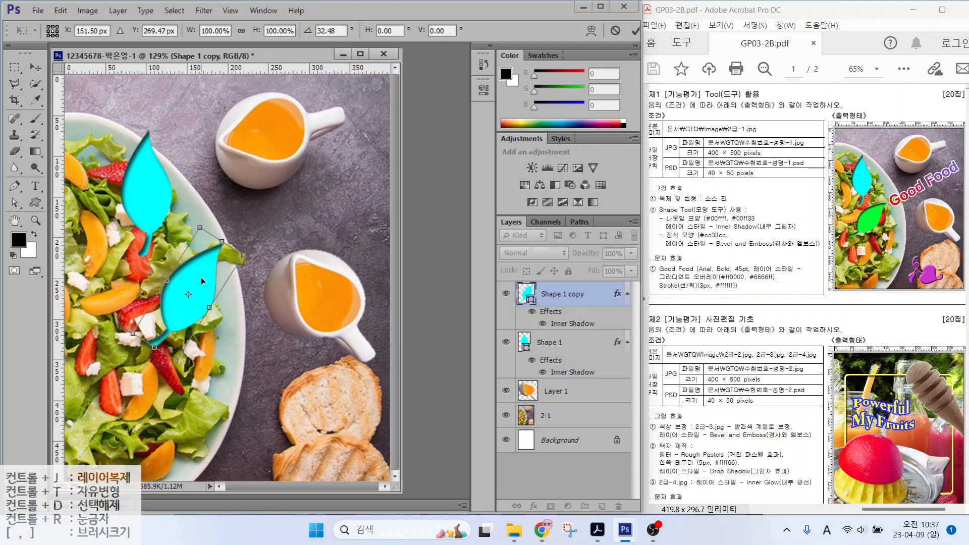
pyautogui.moveTo(201, 277); pyautogui.dragTo(176, 281)
pyautogui.moveTo(227, 251); pyautogui.dragTo(235, 276)
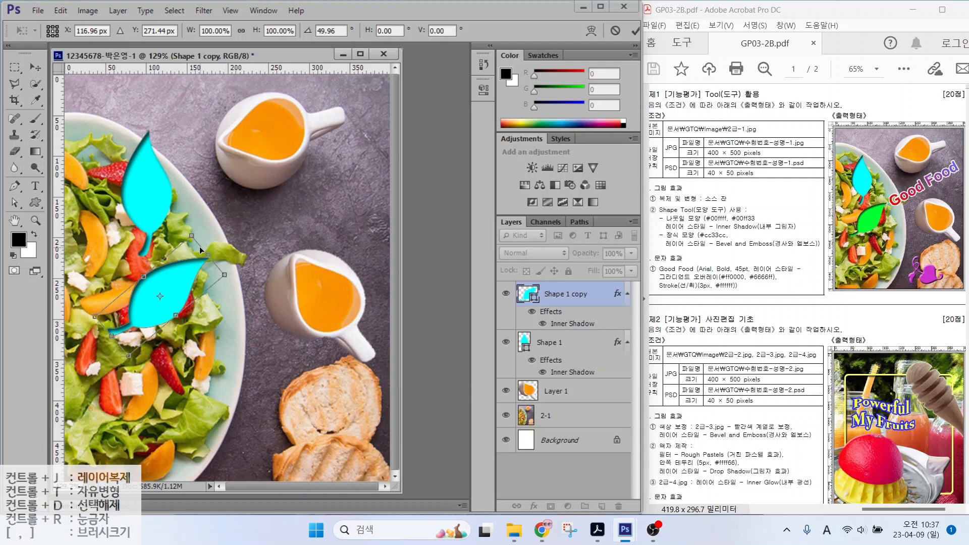
pyautogui.press('Return')
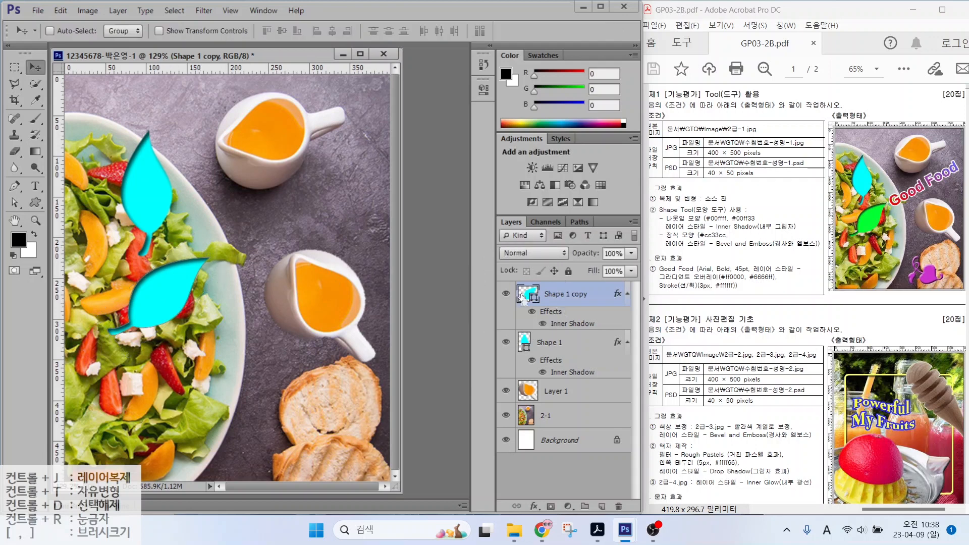
# Step: Fill the duplicate leaf with green #00ff33
pyautogui.doubleClick(523, 294)
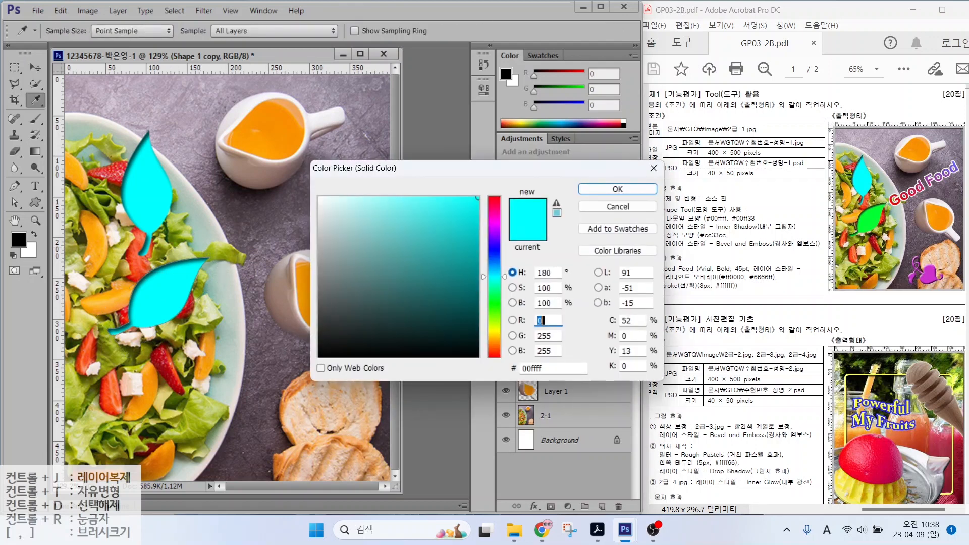
pyautogui.write('00ff33')
pyautogui.press('Return')
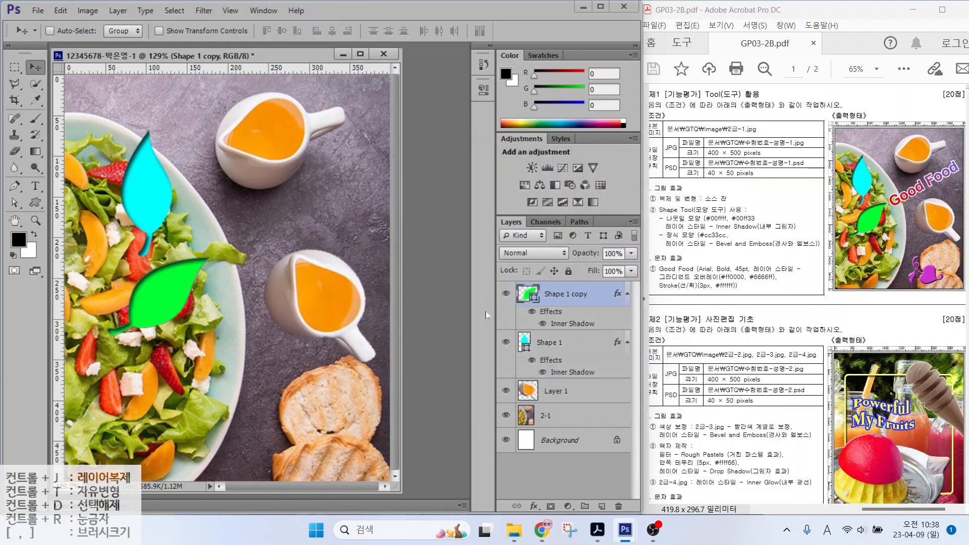
pyautogui.click(33, 203)
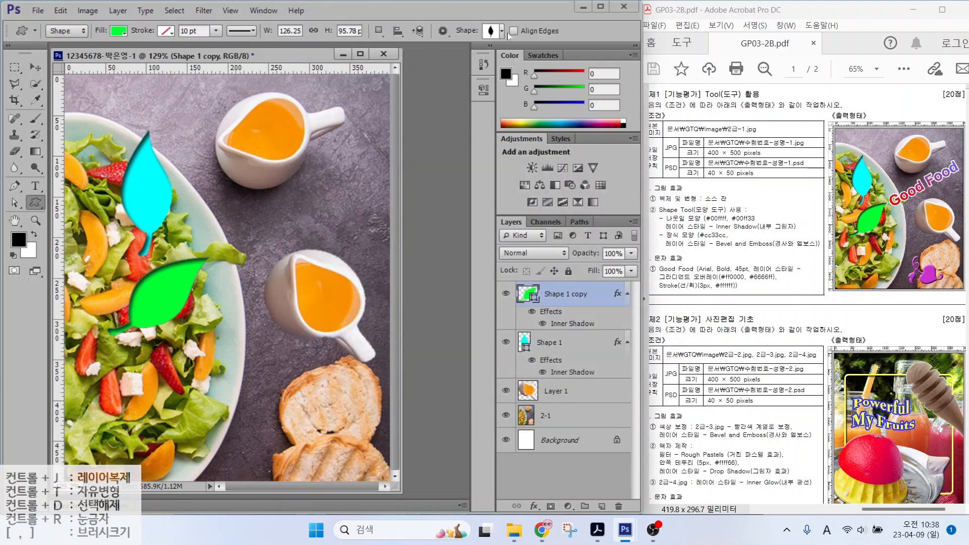
# Step: Draw the swirl-and-heart ornament shape over the bread at lower right as Shape 2
pyautogui.click(491, 32)
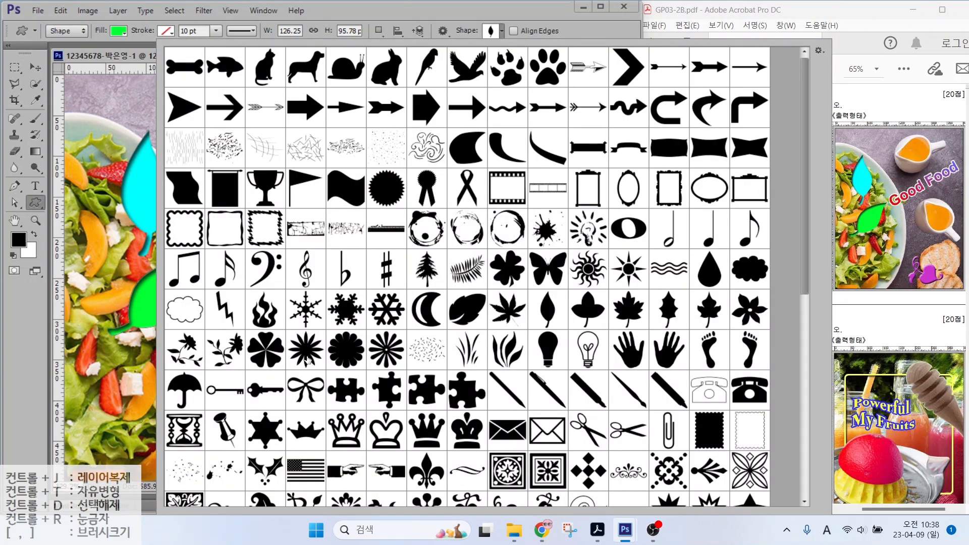
pyautogui.scroll(-3, 311, 360)
pyautogui.click(508, 390)
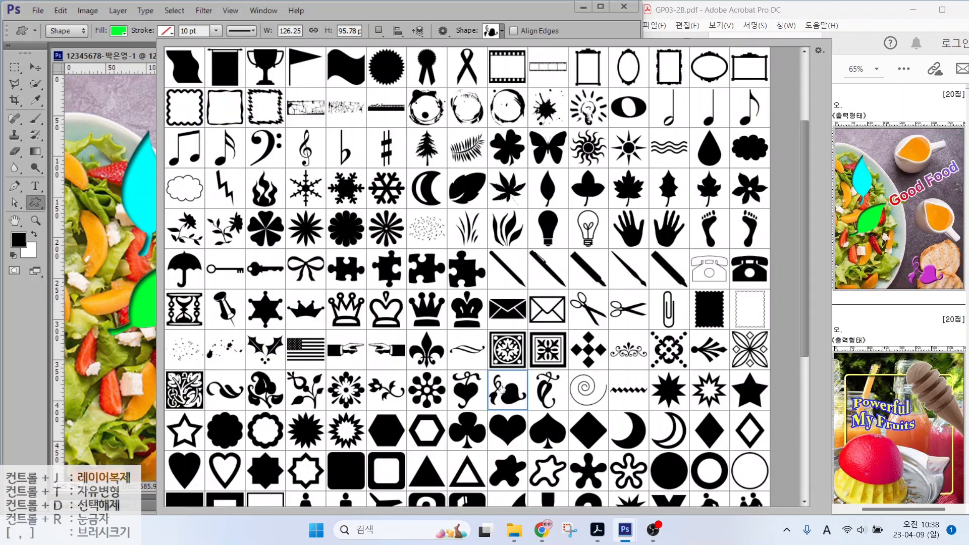
pyautogui.press('Return')
pyautogui.moveTo(228, 383); pyautogui.dragTo(319, 461)
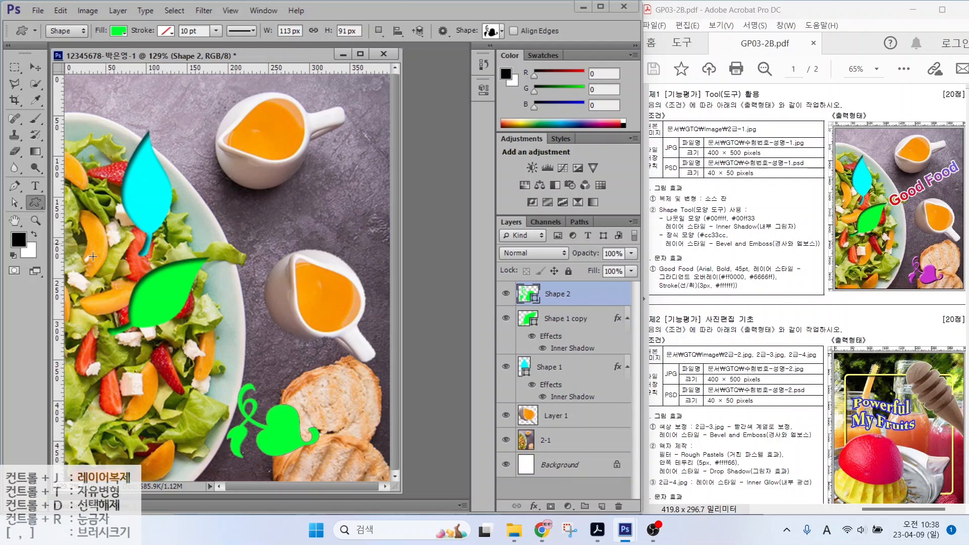
# Step: Fill the ornament with magenta #cc33cc
pyautogui.doubleClick(524, 295)
pyautogui.doubleClick(535, 369)
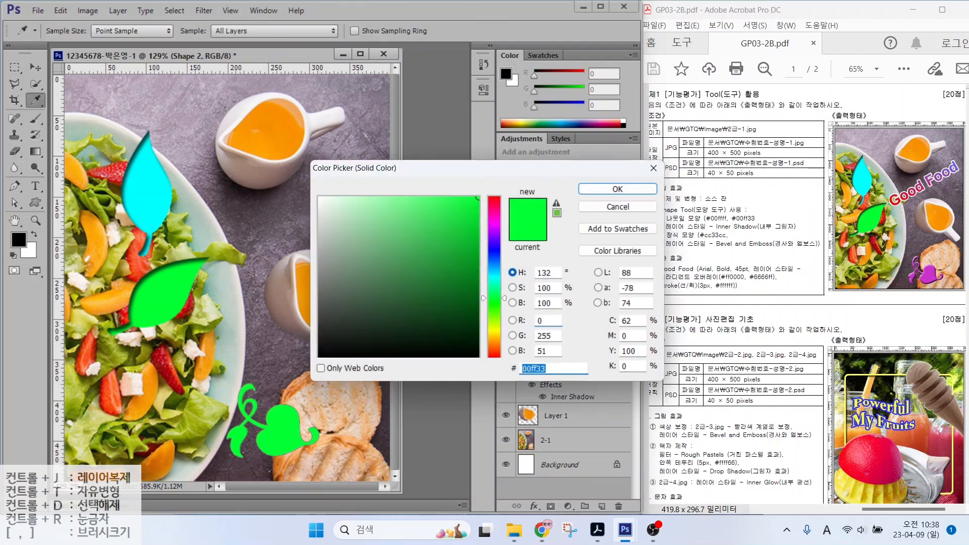
pyautogui.write('cc33cc')
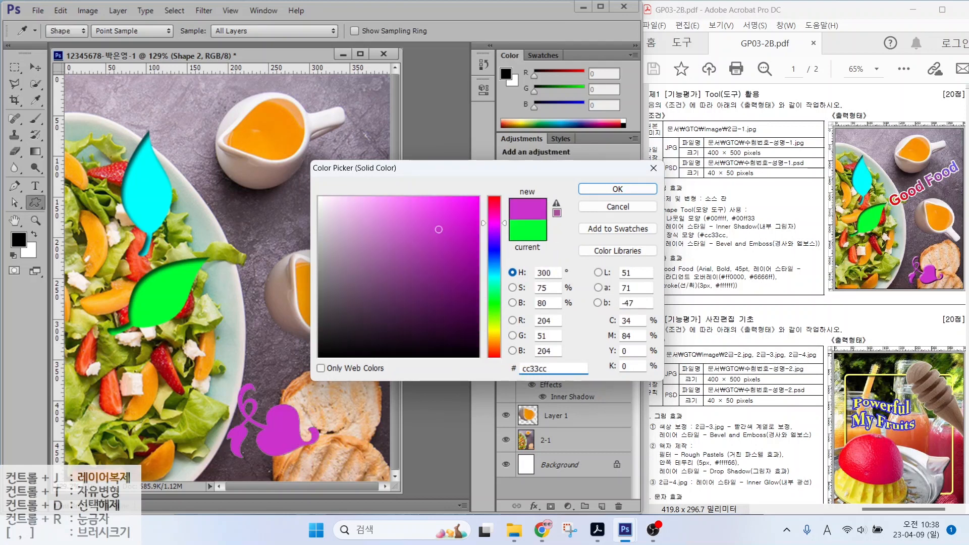
pyautogui.press('Return')
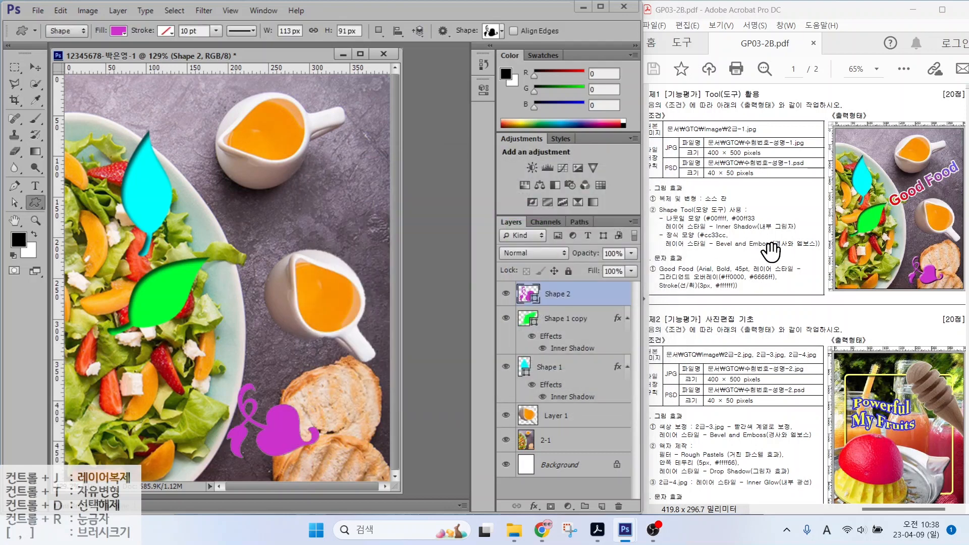
pyautogui.press('ctrl')
pyautogui.press('ctrl')
pyautogui.press('alt')
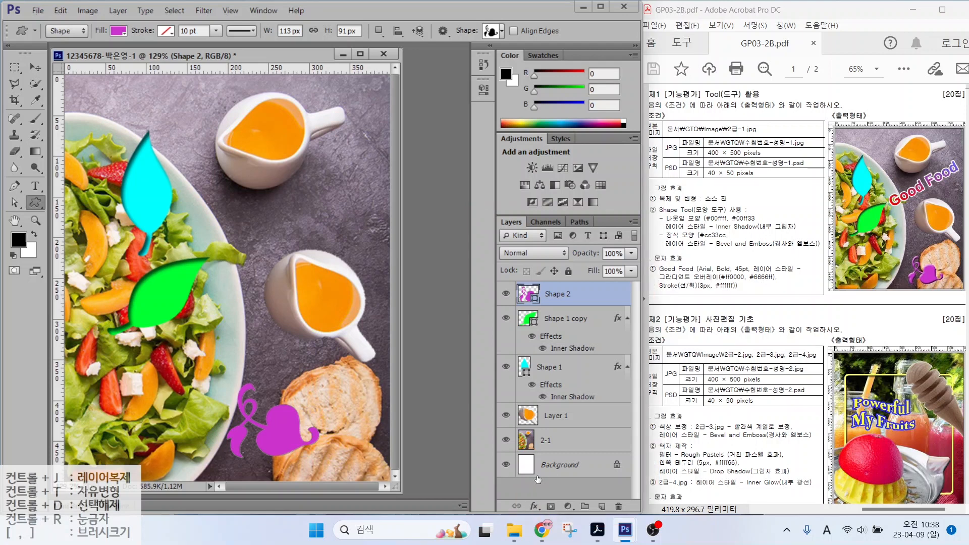
# Step: Add Bevel & Emboss to the magenta ornament and shift it down-right beside the bread
pyautogui.click(534, 506)
pyautogui.click(556, 371)
pyautogui.click(754, 91)
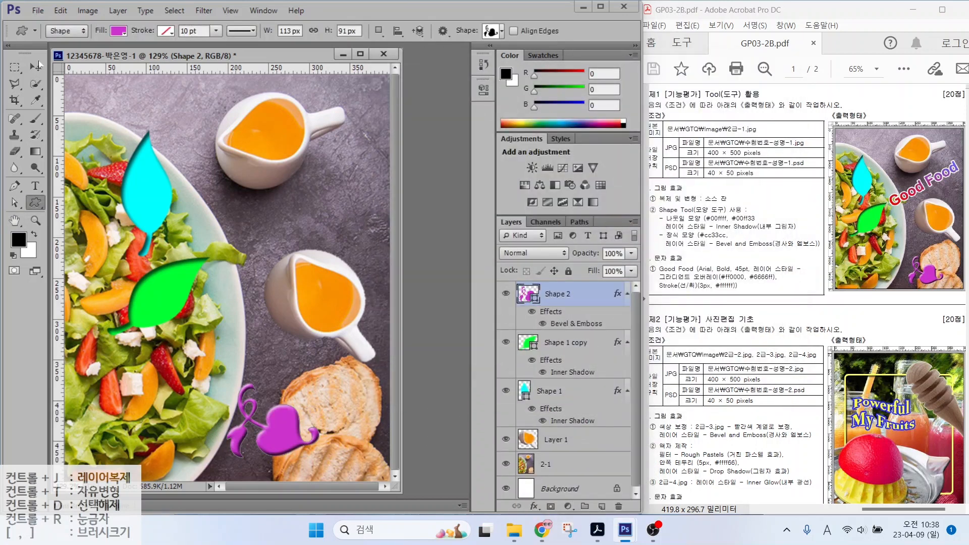
pyautogui.click(34, 66)
pyautogui.moveTo(285, 438); pyautogui.dragTo(311, 444)
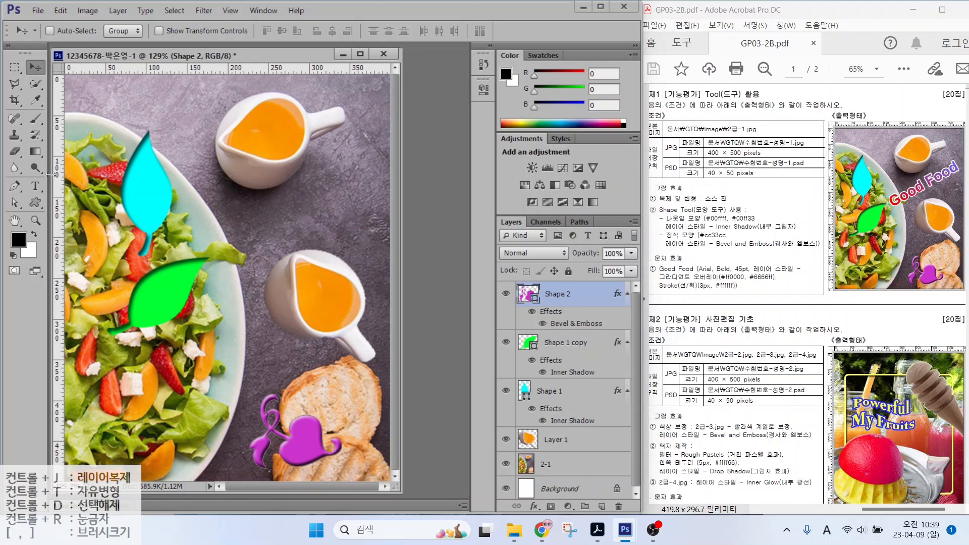
pyautogui.click(36, 186)
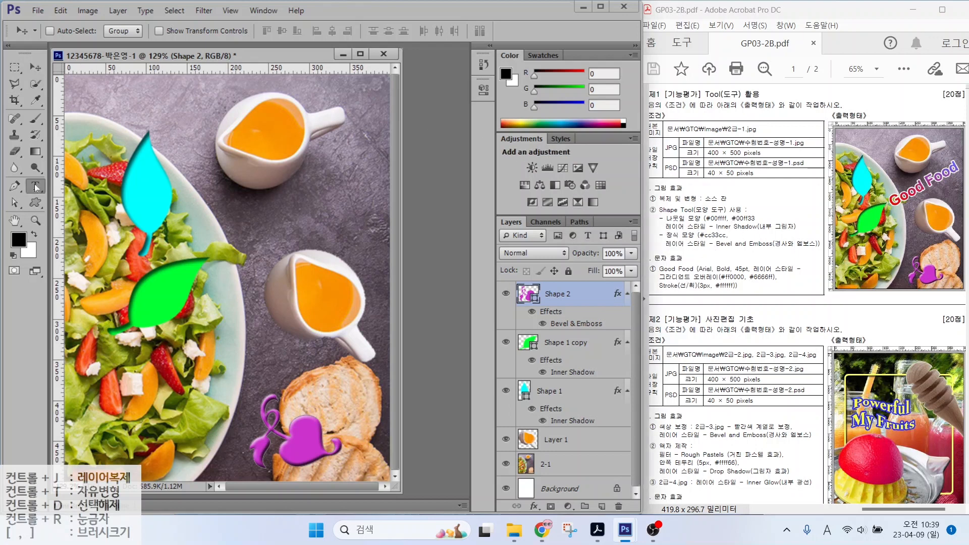
# Step: Type the heading 'Good Food' across the middle of the salad image
pyautogui.click(183, 232)
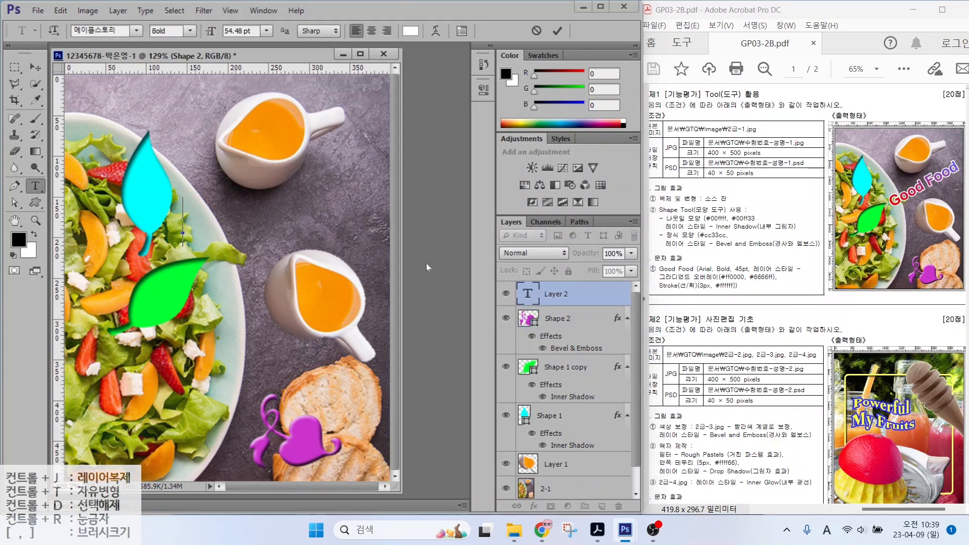
pyautogui.write('Good Foo')
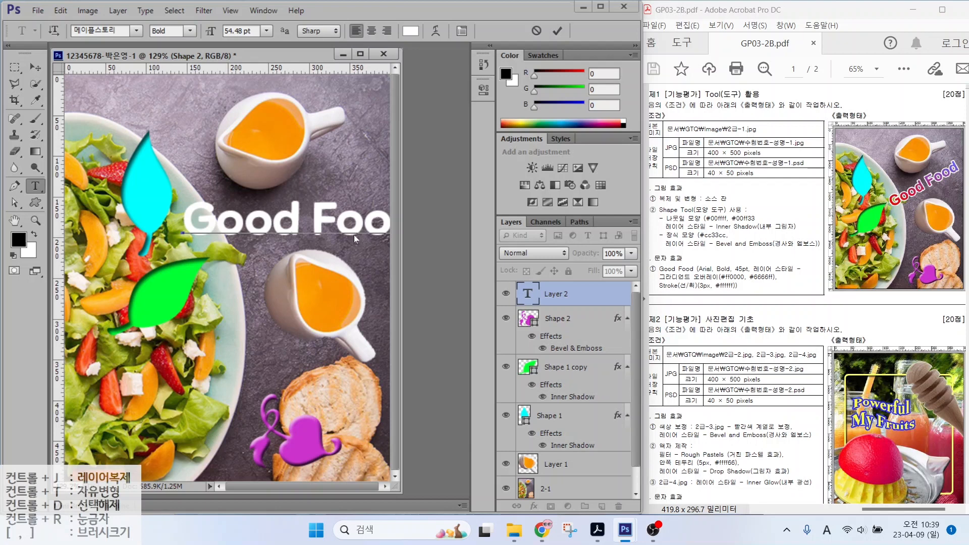
pyautogui.hotkey('ctrl', 'Return')
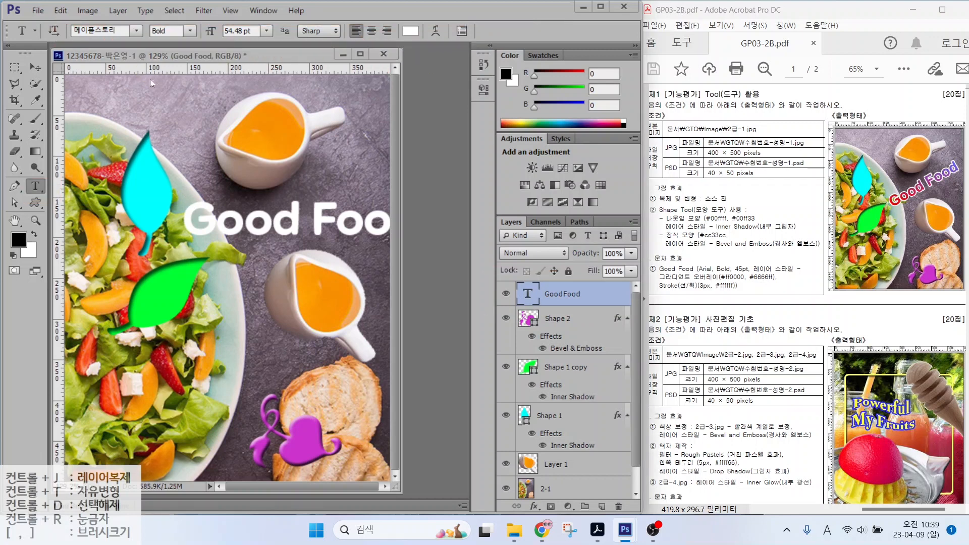
# Step: Set the heading to Arial Bold at 45 pt and add a Gradient Overlay effect
pyautogui.click(137, 30)
pyautogui.scroll(-10, 114, 454)
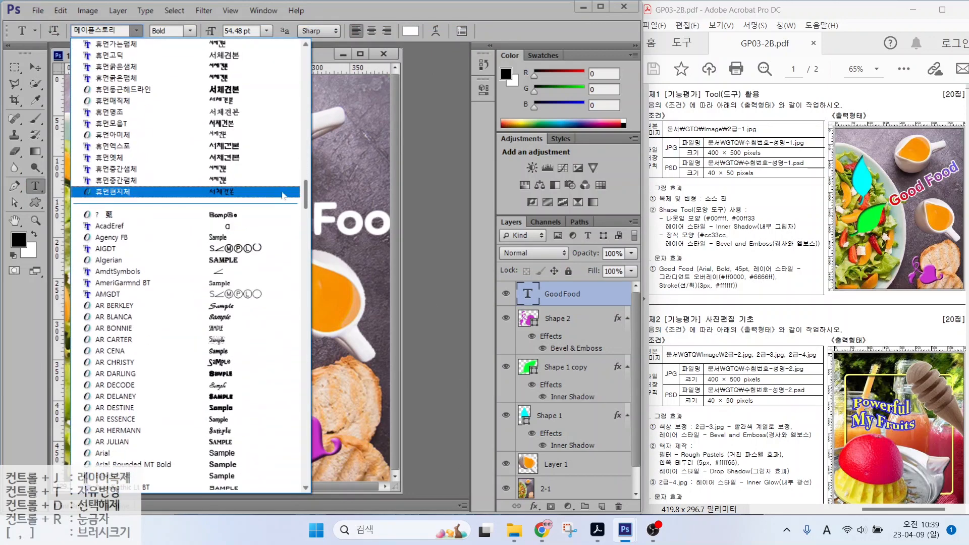
pyautogui.click(114, 454)
pyautogui.click(242, 31)
pyautogui.write('45')
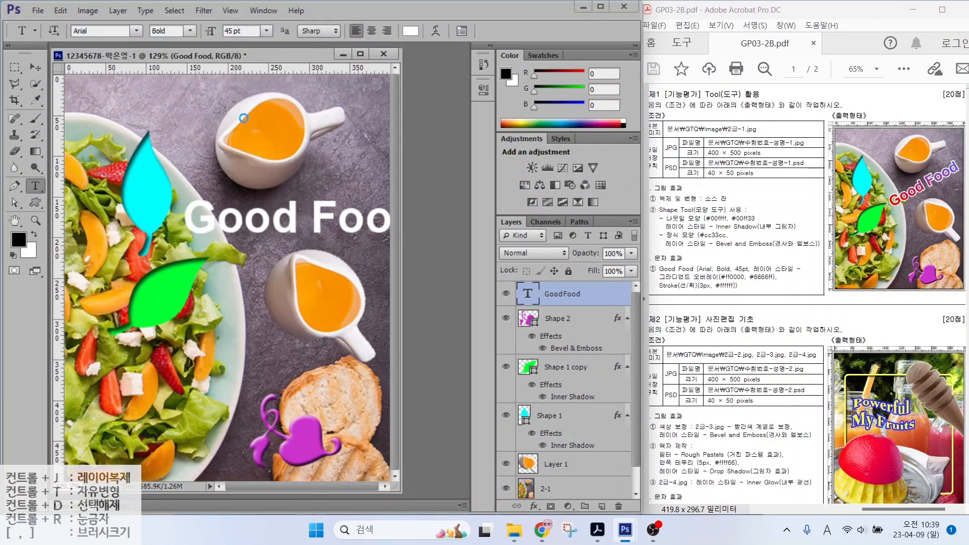
pyautogui.click(534, 507)
pyautogui.click(581, 457)
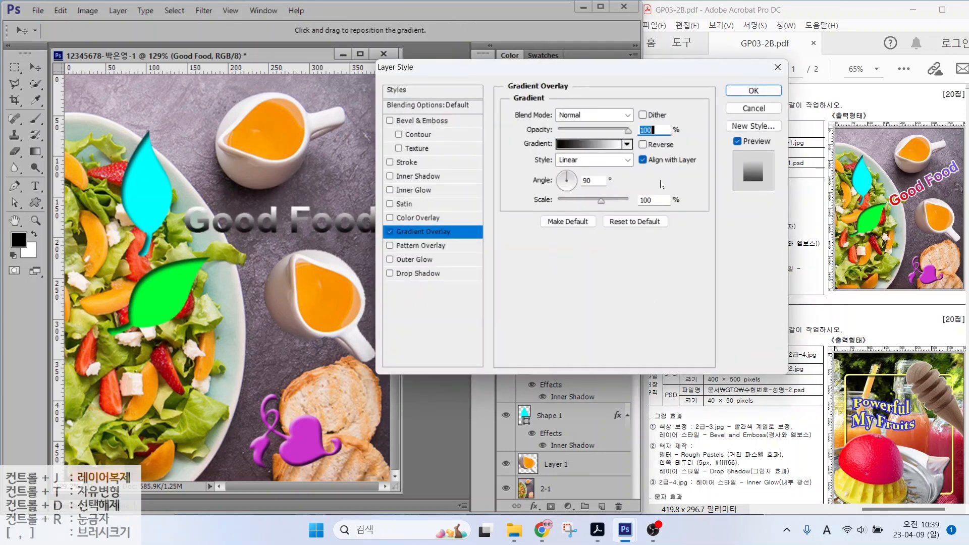
# Step: Open the Gradient Overlay's gradient editor for the Good Food text
pyautogui.click(429, 232)
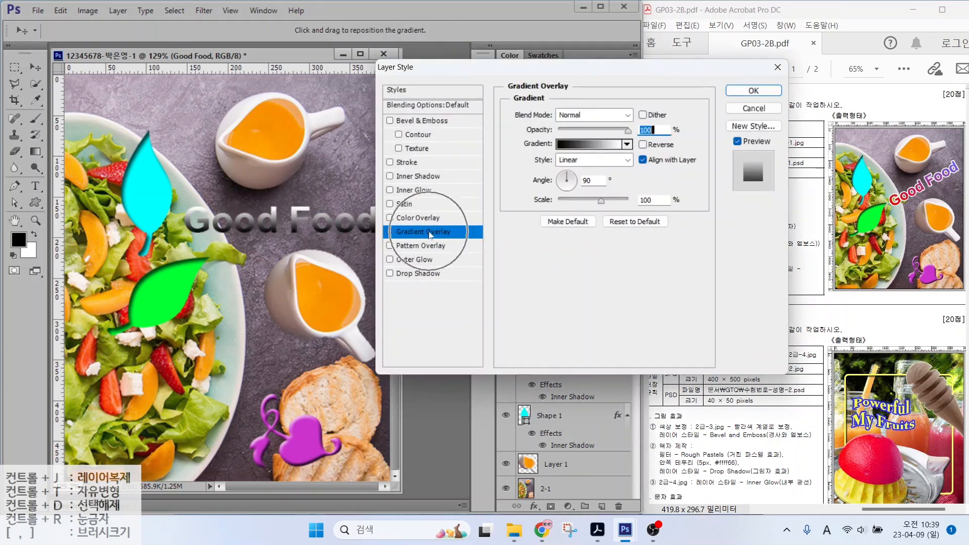
pyautogui.click(572, 146)
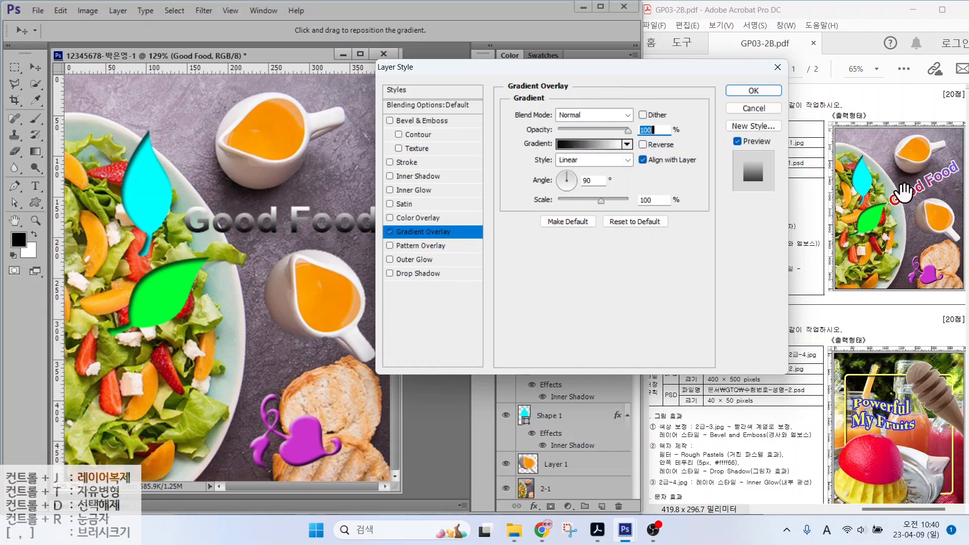
pyautogui.click(589, 147)
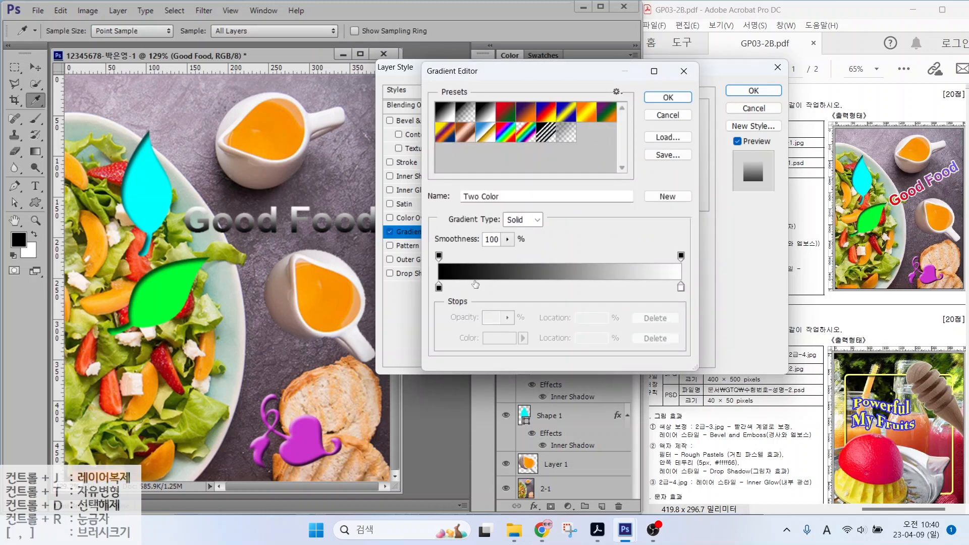
pyautogui.press('alt')
pyautogui.moveTo(450, 295)
pyautogui.mouseDown()
pyautogui.moveTo(432, 284)
pyautogui.moveTo(452, 298)
pyautogui.mouseUp()
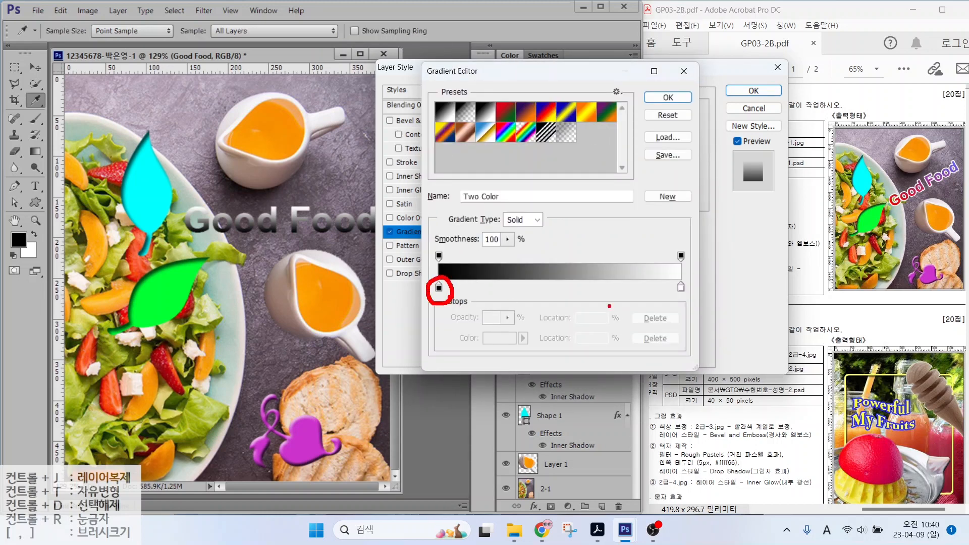
pyautogui.moveTo(687, 297)
pyautogui.mouseDown()
pyautogui.moveTo(682, 275)
pyautogui.moveTo(687, 295)
pyautogui.mouseUp()
pyautogui.moveTo(443, 261)
pyautogui.mouseDown()
pyautogui.moveTo(434, 242)
pyautogui.moveTo(446, 261)
pyautogui.mouseUp()
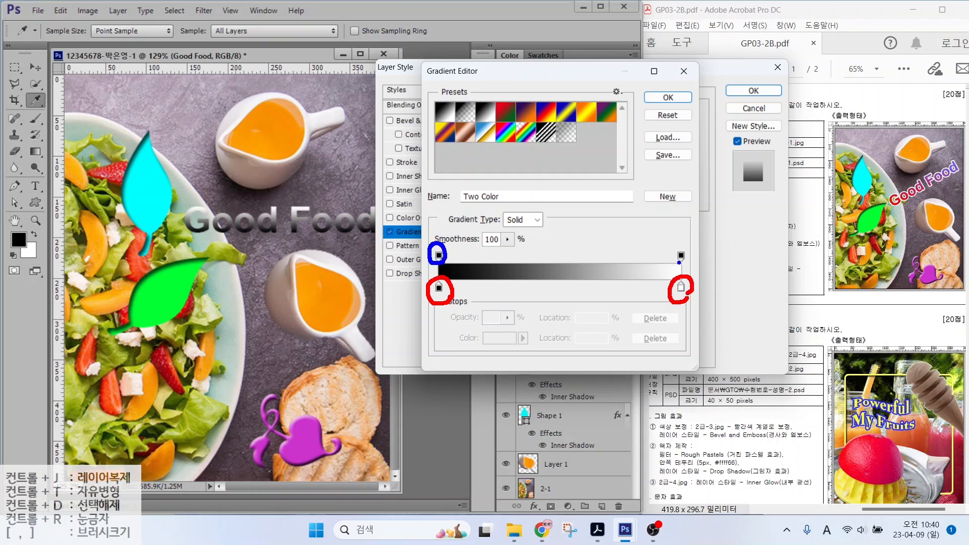
pyautogui.moveTo(680, 262)
pyautogui.mouseDown()
pyautogui.moveTo(675, 246)
pyautogui.moveTo(690, 266)
pyautogui.mouseUp()
pyautogui.moveTo(481, 330); pyautogui.dragTo(448, 295)
pyautogui.moveTo(688, 293); pyautogui.dragTo(716, 320)
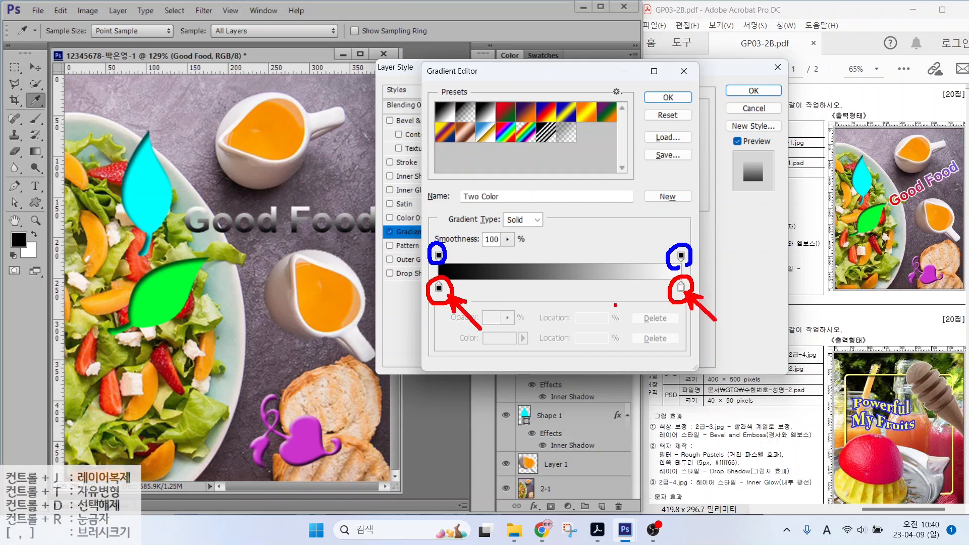
# Step: Set the gradient stops to red #ff0000 and blue-violet #6666ff
pyautogui.doubleClick(439, 288)
pyautogui.write('ff0000')
pyautogui.press('Return')
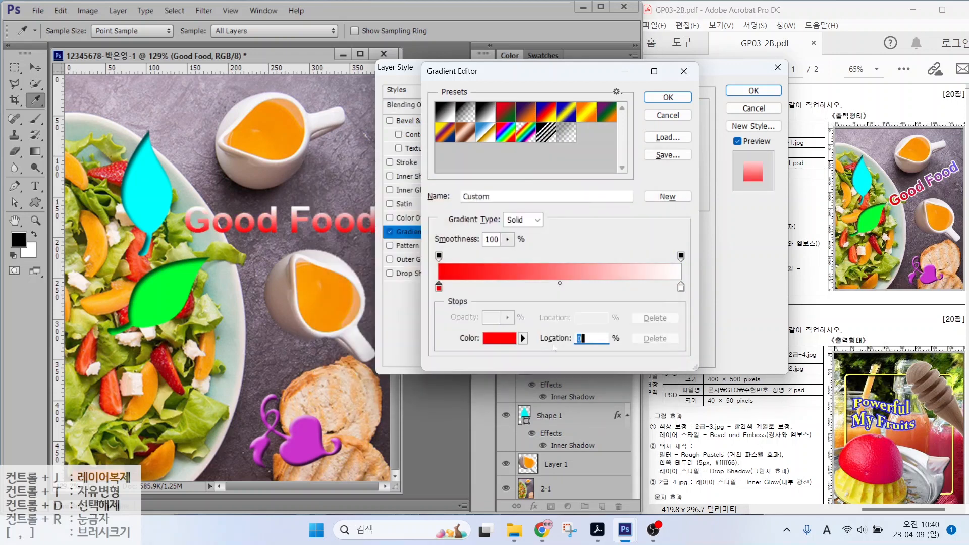
pyautogui.doubleClick(682, 286)
pyautogui.write('6666ff')
pyautogui.press('Return')
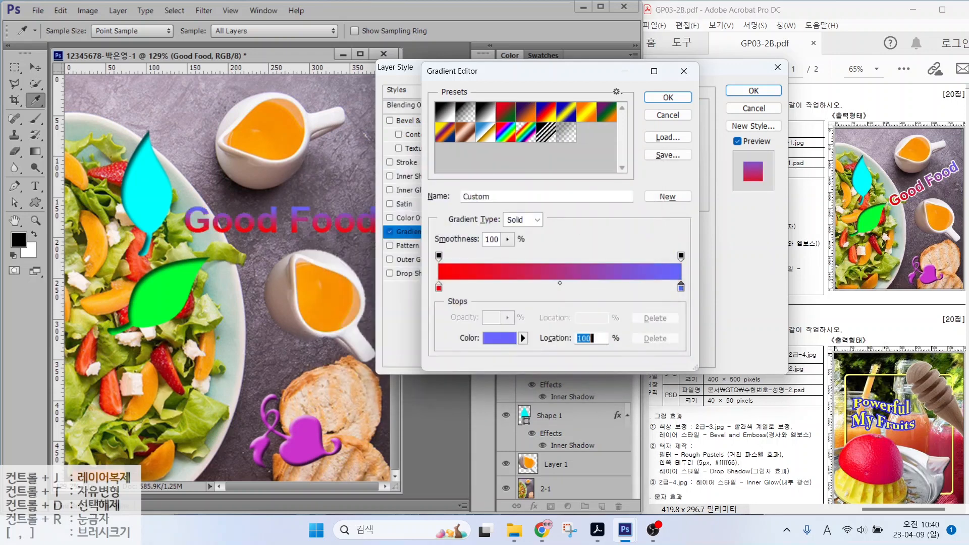
pyautogui.press('Return')
# Step: Change the gradient angle from 90° to 0° so it runs horizontally
pyautogui.press('alt')
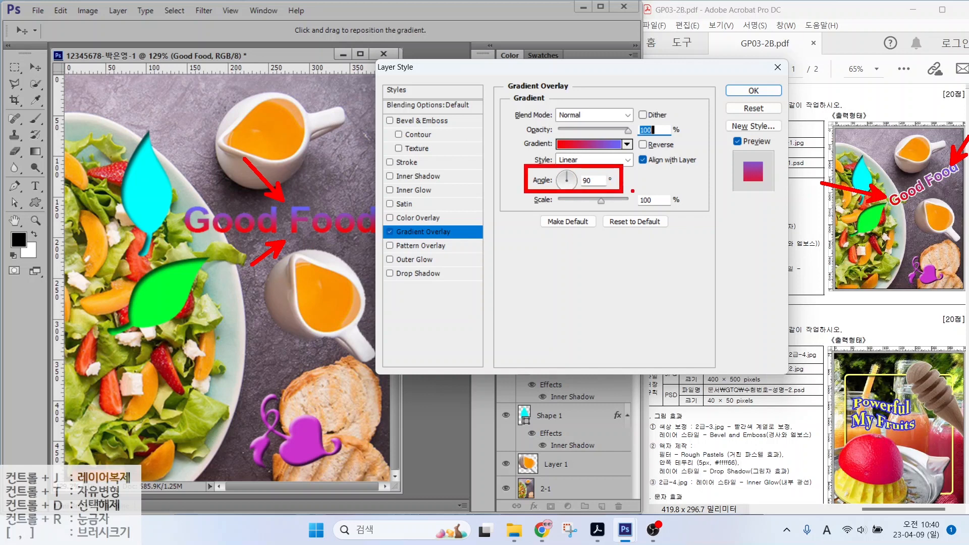
pyautogui.press('Escape')
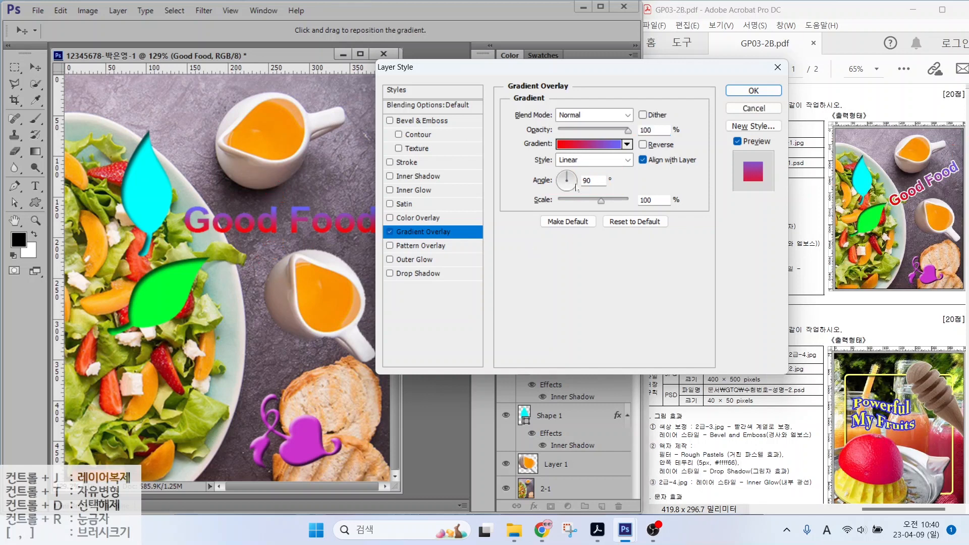
pyautogui.moveTo(571, 178); pyautogui.dragTo(578, 186)
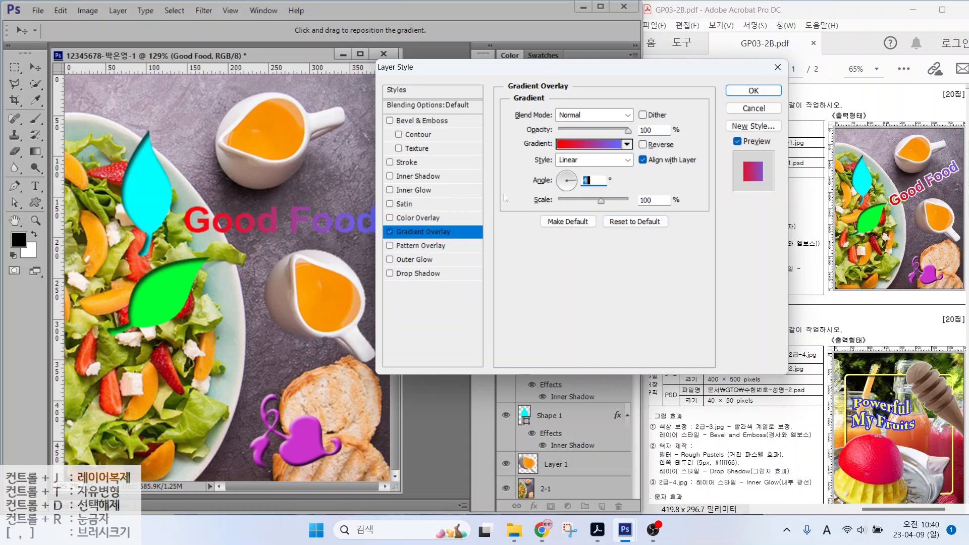
# Step: Give the Good Food text a 3 px white (#ffffff) stroke outline
pyautogui.click(410, 165)
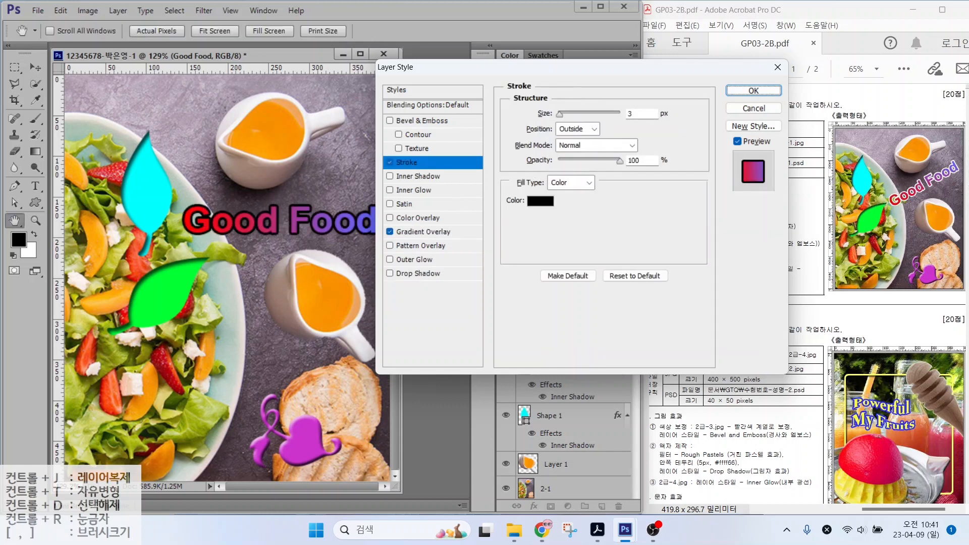
pyautogui.click(541, 202)
pyautogui.write('ffffff')
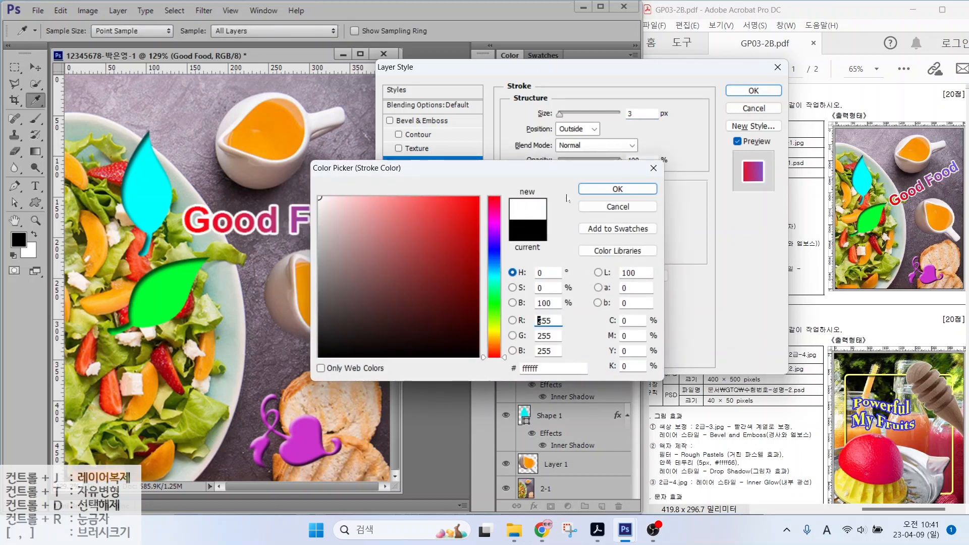
pyautogui.press('Return')
pyautogui.press('Return')
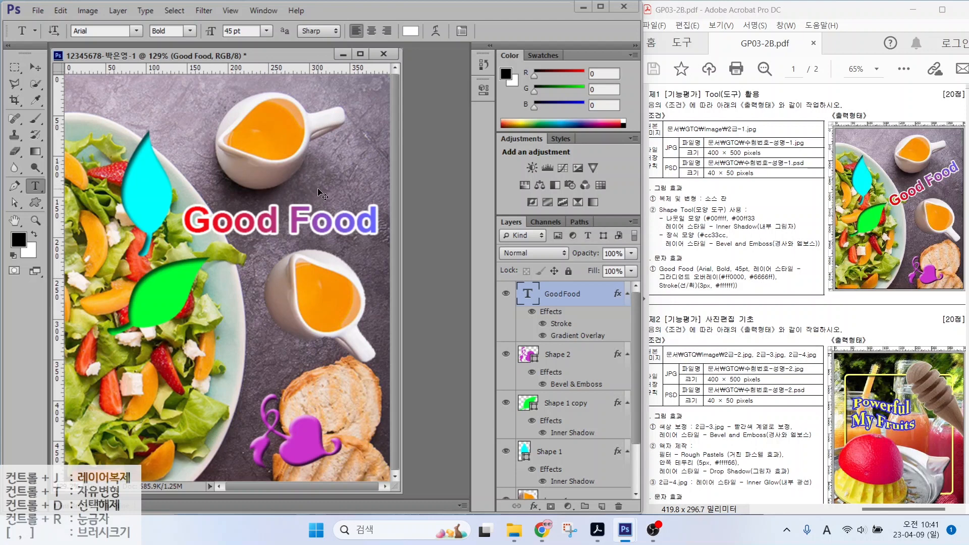
pyautogui.hotkey('ctrl', 't')
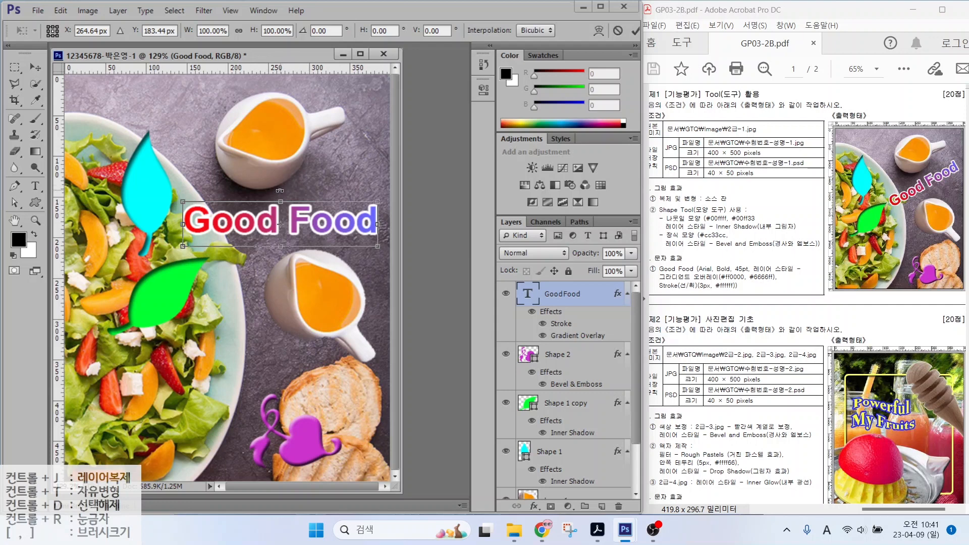
# Step: Rotate the Good Food text about 27.65° counterclockwise, nudge it right and up, and apply
pyautogui.moveTo(278, 190); pyautogui.dragTo(308, 204)
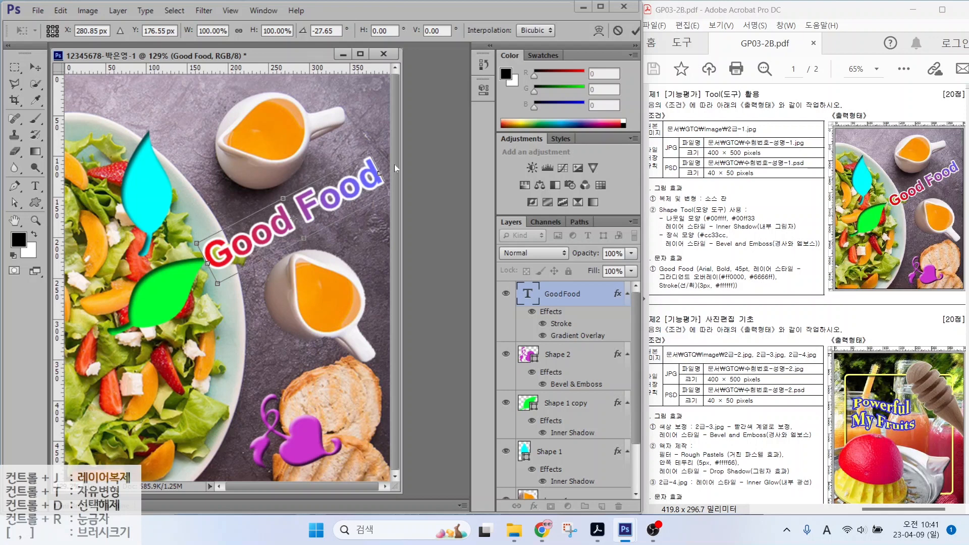
pyautogui.press('Right')
pyautogui.press('Right')
pyautogui.press('Up')
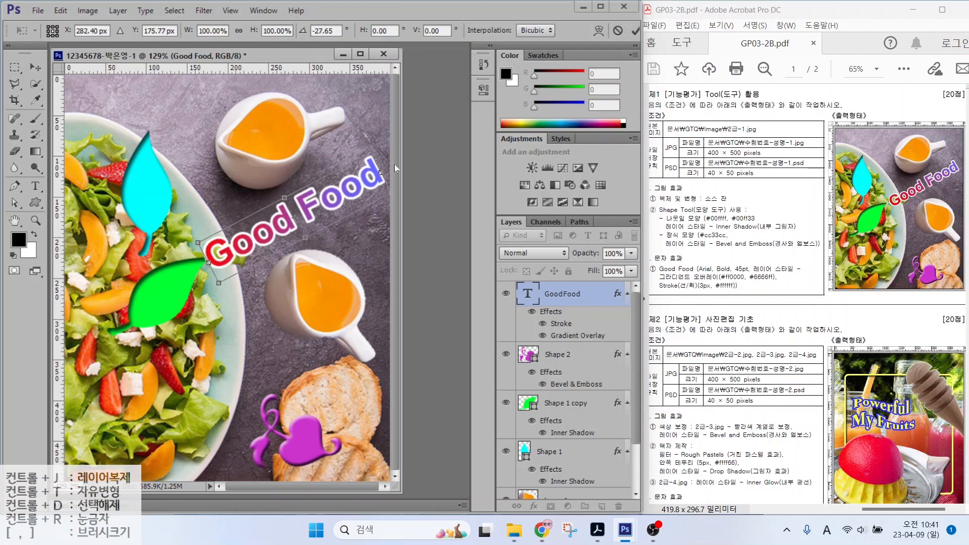
pyautogui.press('Return')
pyautogui.press('t')
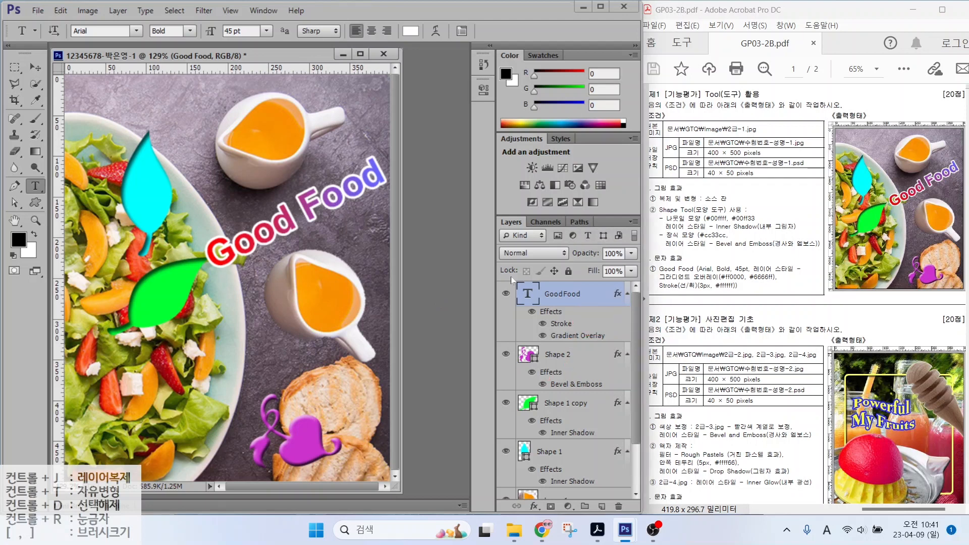
# Step: Save the composite as a layered PSD in Documents > GTQ, keeping its file name
pyautogui.click(32, 12)
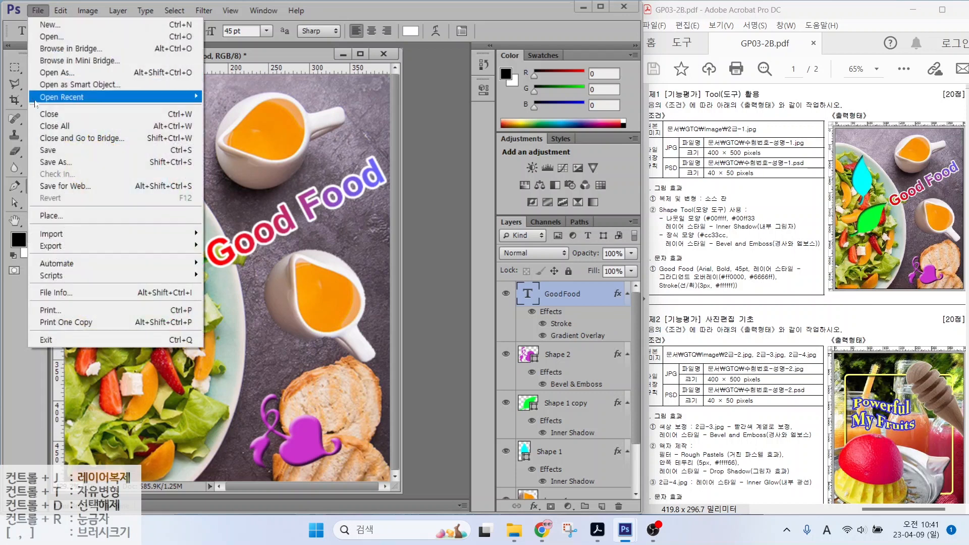
pyautogui.click(45, 152)
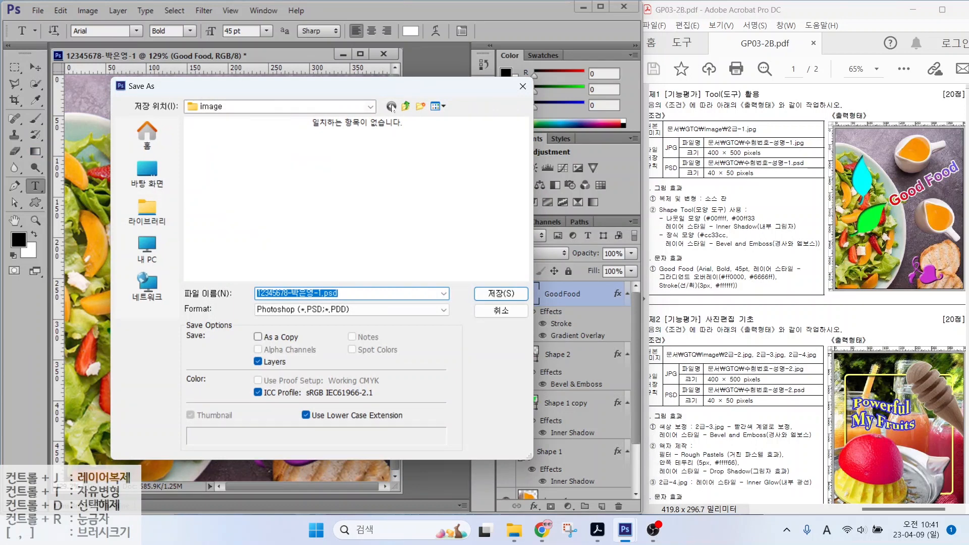
pyautogui.click(154, 211)
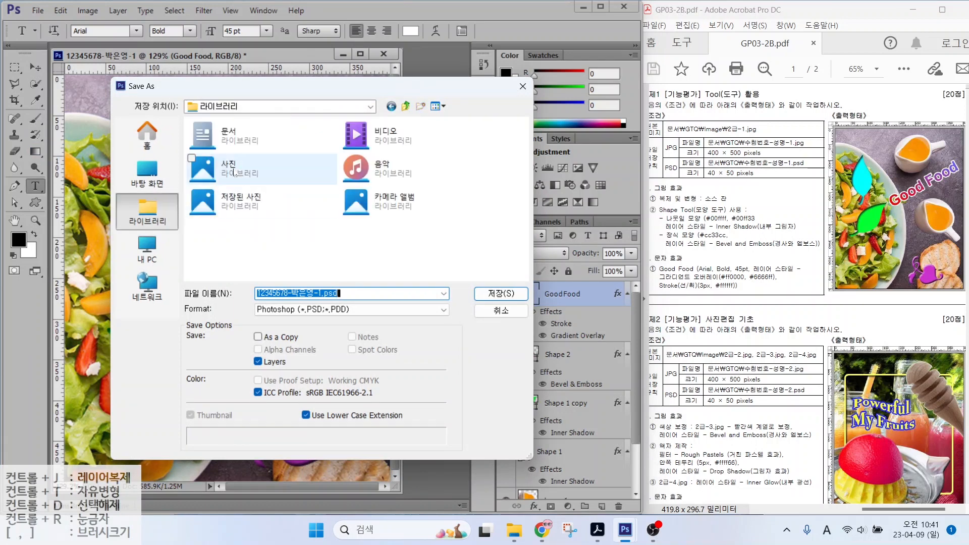
pyautogui.doubleClick(228, 136)
pyautogui.click(222, 164)
pyautogui.doubleClick(221, 164)
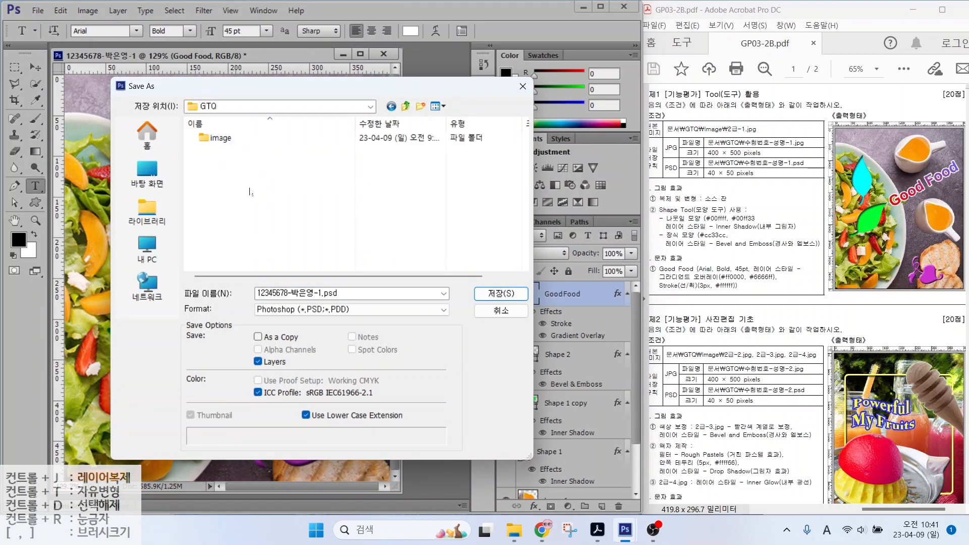
pyautogui.moveTo(186, 96); pyautogui.dragTo(251, 121)
pyautogui.moveTo(242, 269); pyautogui.dragTo(363, 303)
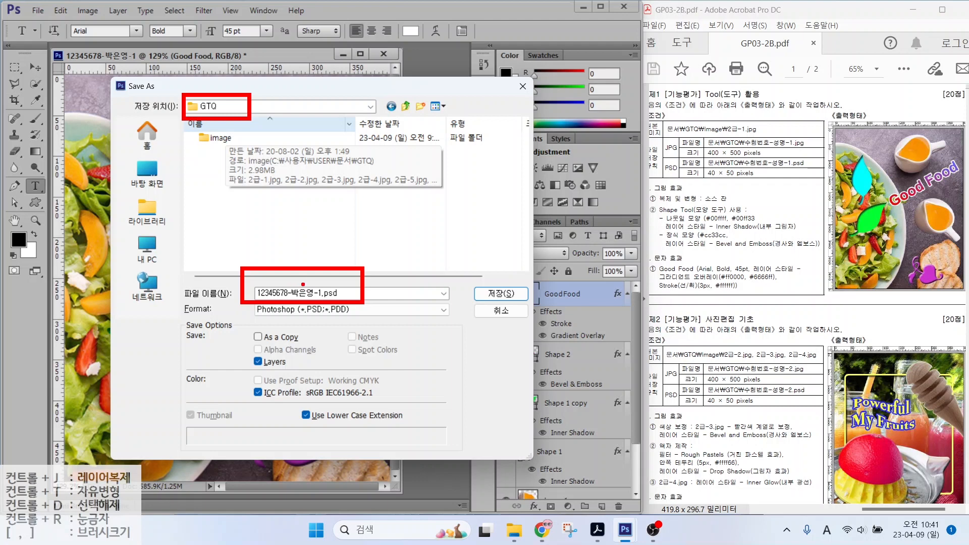
pyautogui.click(502, 293)
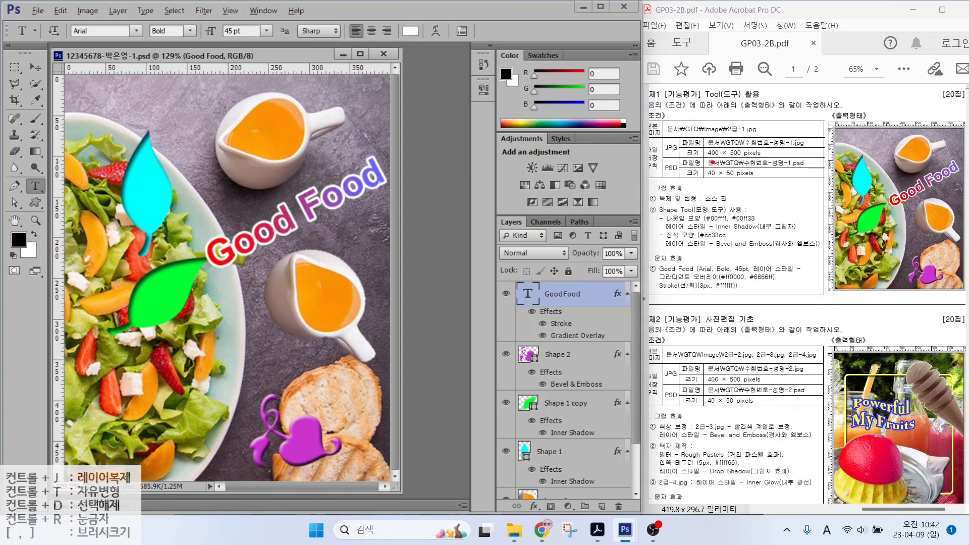
# Step: Check the finished composite against the sample layout
pyautogui.moveTo(706, 158); pyautogui.dragTo(781, 157)
pyautogui.moveTo(677, 154); pyautogui.dragTo(687, 135)
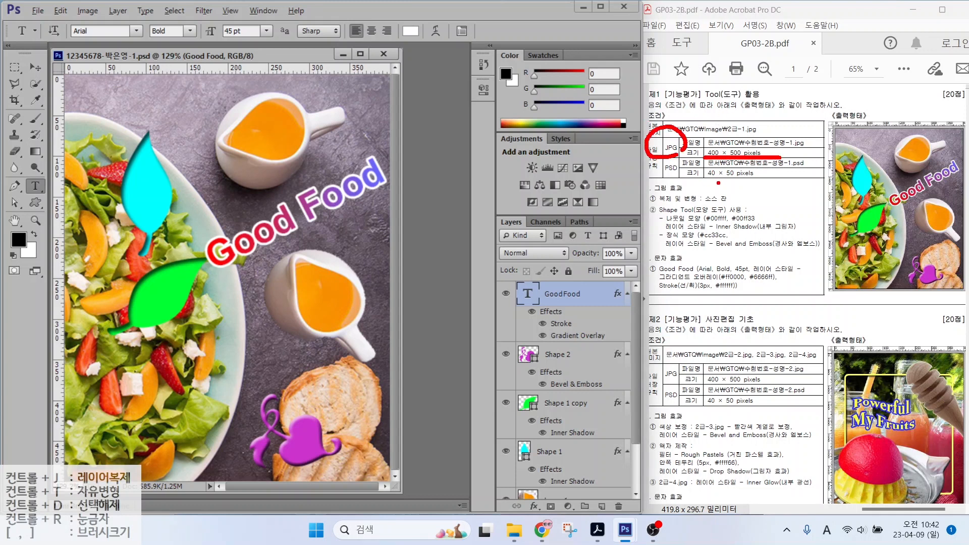
pyautogui.moveTo(704, 183); pyautogui.dragTo(780, 183)
pyautogui.moveTo(680, 181)
pyautogui.mouseDown()
pyautogui.moveTo(672, 159)
pyautogui.moveTo(680, 178)
pyautogui.mouseUp()
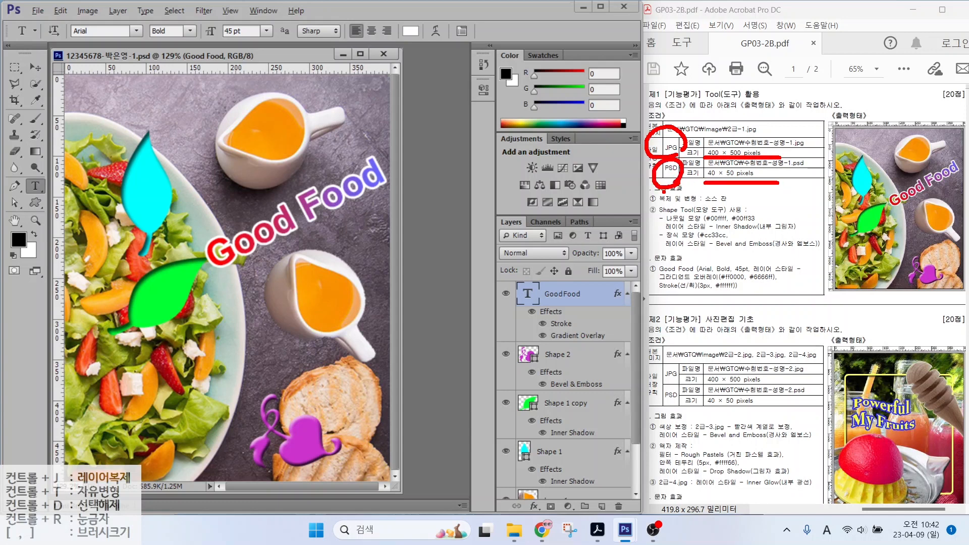
pyautogui.press('Escape')
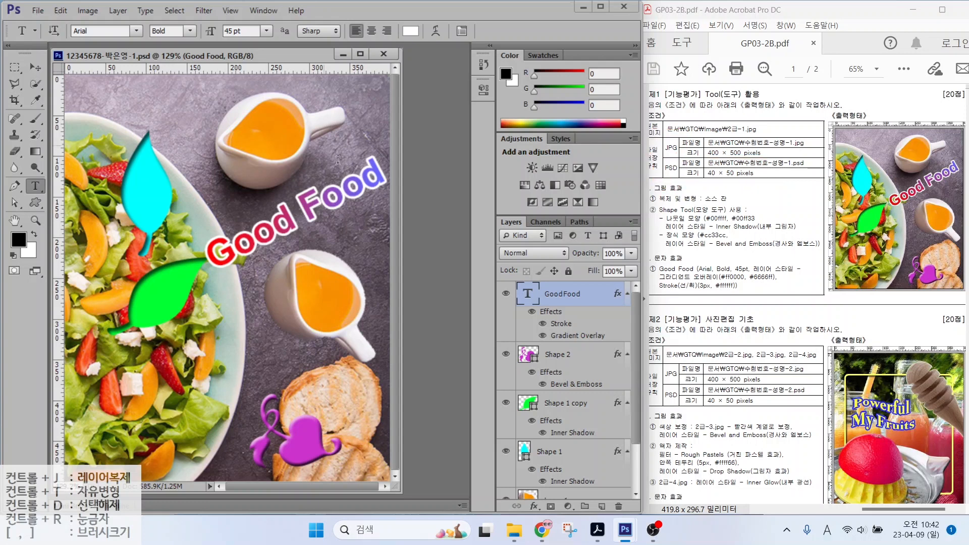
# Step: Save a JPEG copy in the GTQ folder at Quality 12 (Maximum)
pyautogui.click(38, 10)
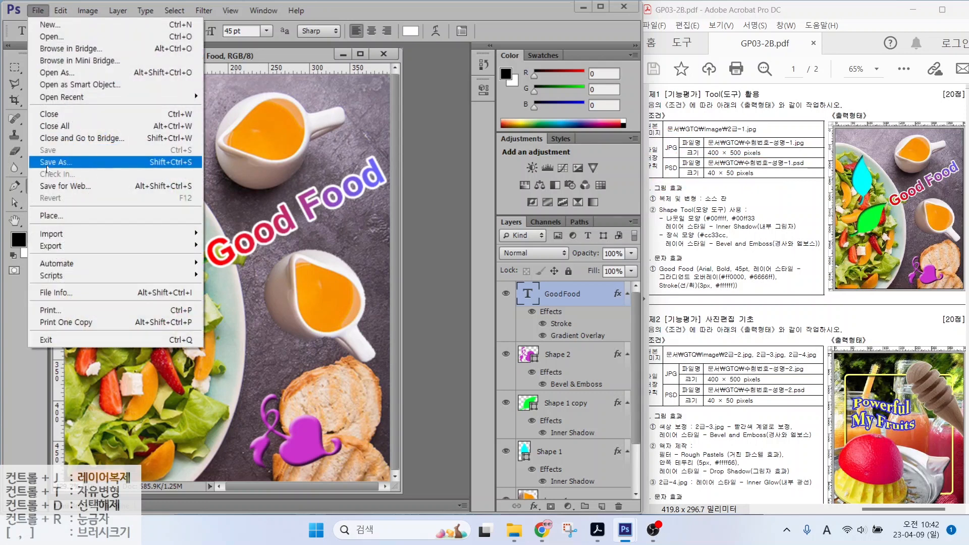
pyautogui.click(48, 162)
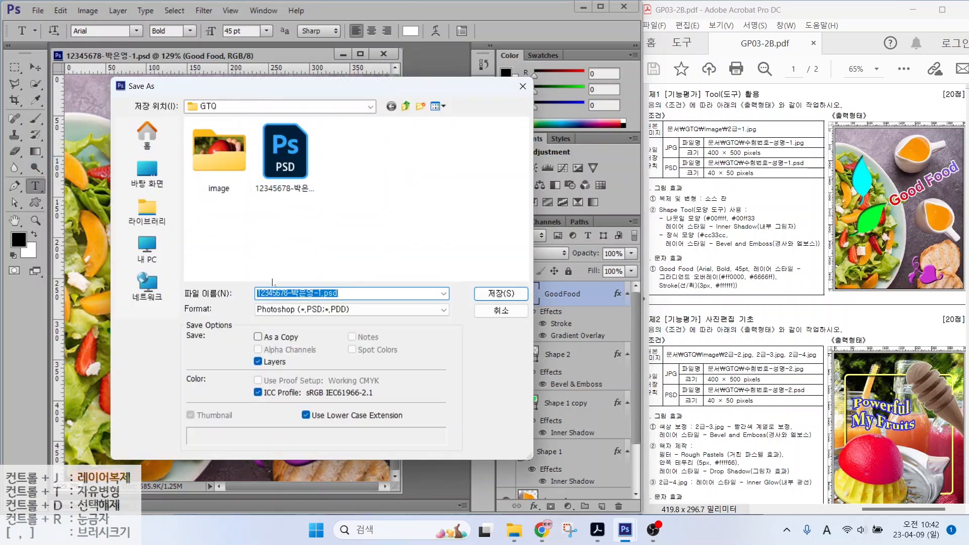
pyautogui.click(289, 310)
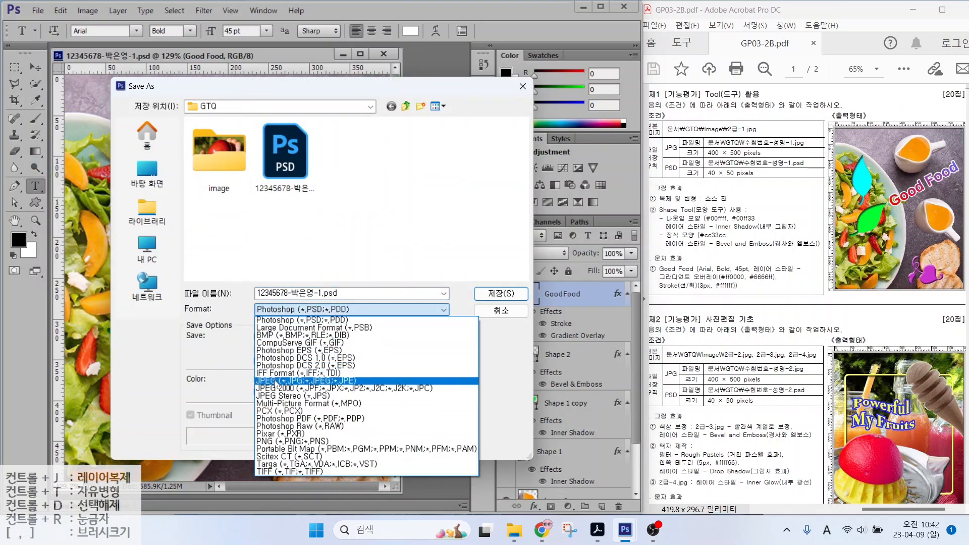
pyautogui.click(275, 374)
pyautogui.click(482, 295)
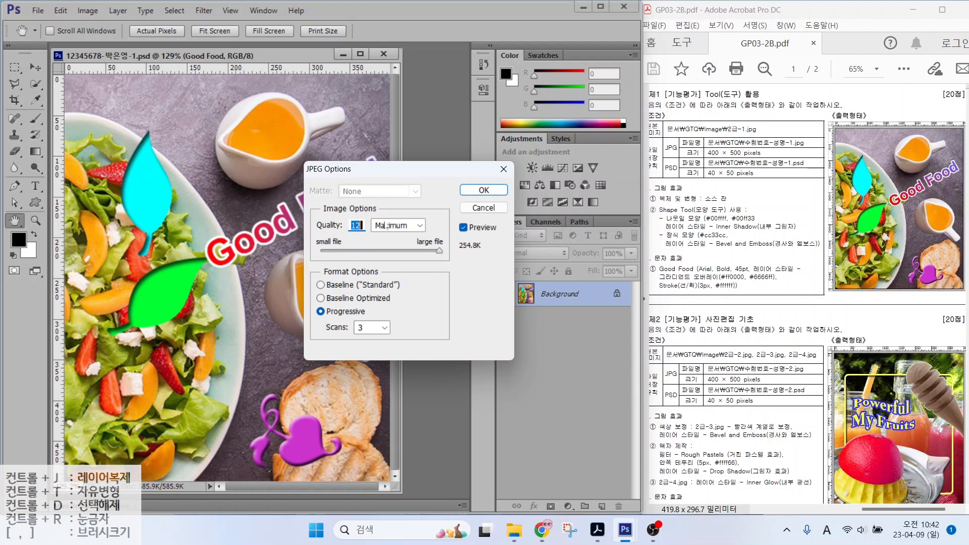
pyautogui.click(481, 192)
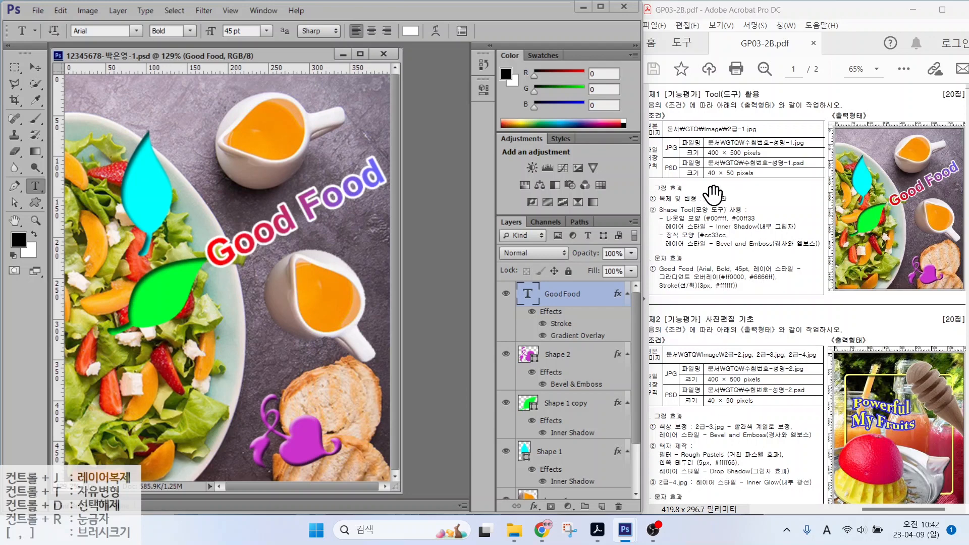
# Step: Resize the image to 40 × 50 pixels with proportions constrained
pyautogui.click(88, 10)
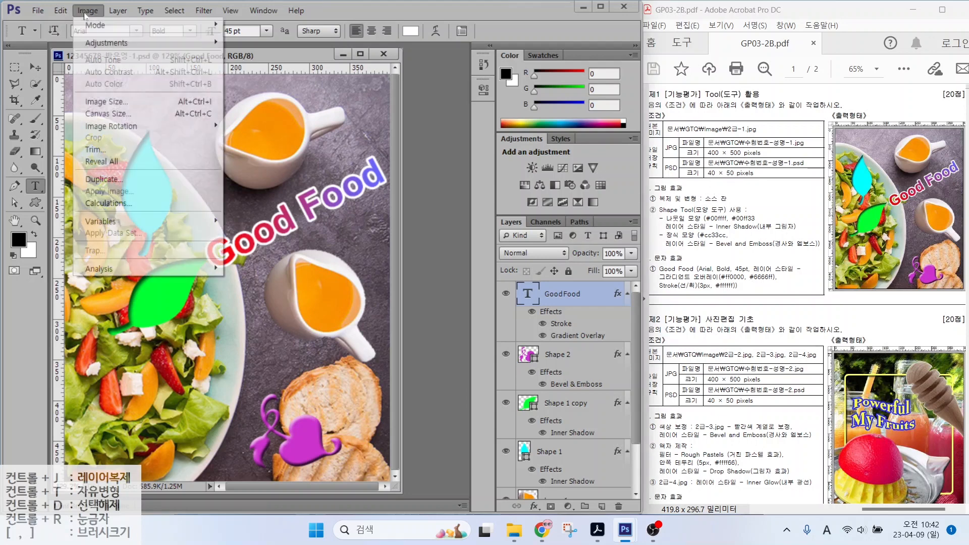
pyautogui.click(90, 102)
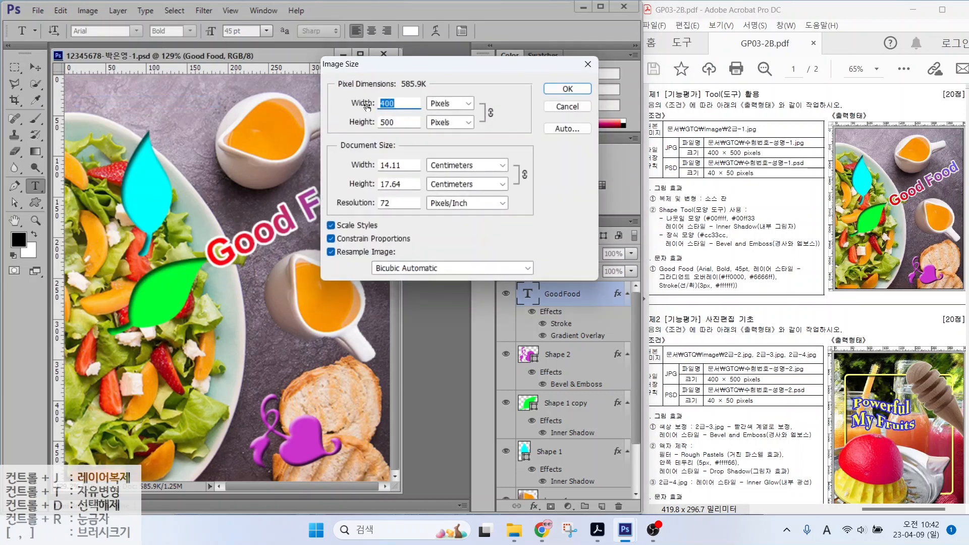
pyautogui.write('40')
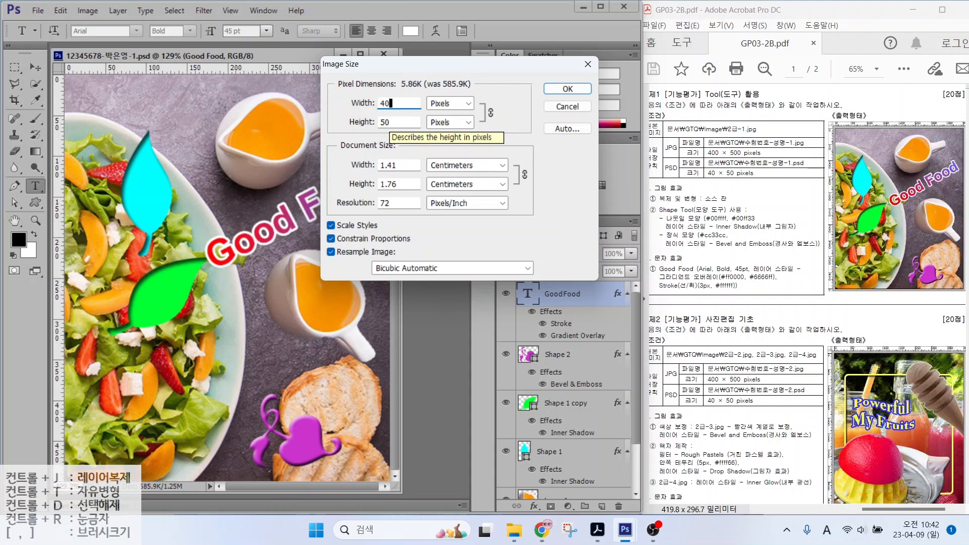
pyautogui.click(568, 89)
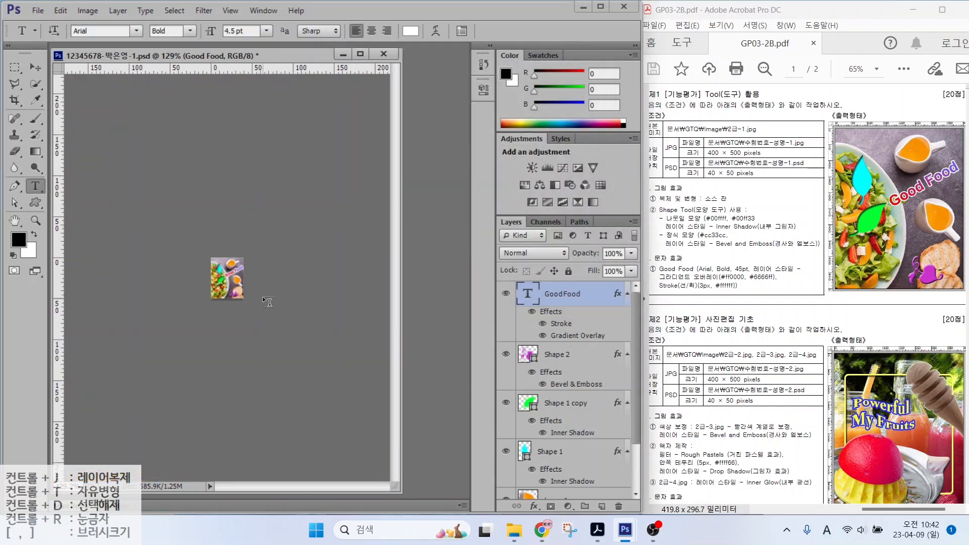
pyautogui.click(38, 11)
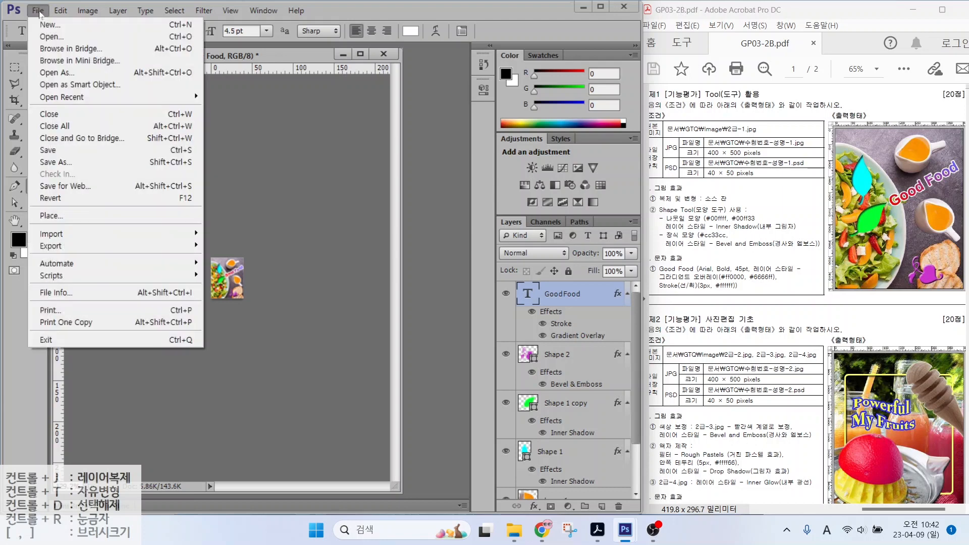
# Step: Save the 40 × 50 version over the existing PSD, confirming the replacement
pyautogui.click(48, 163)
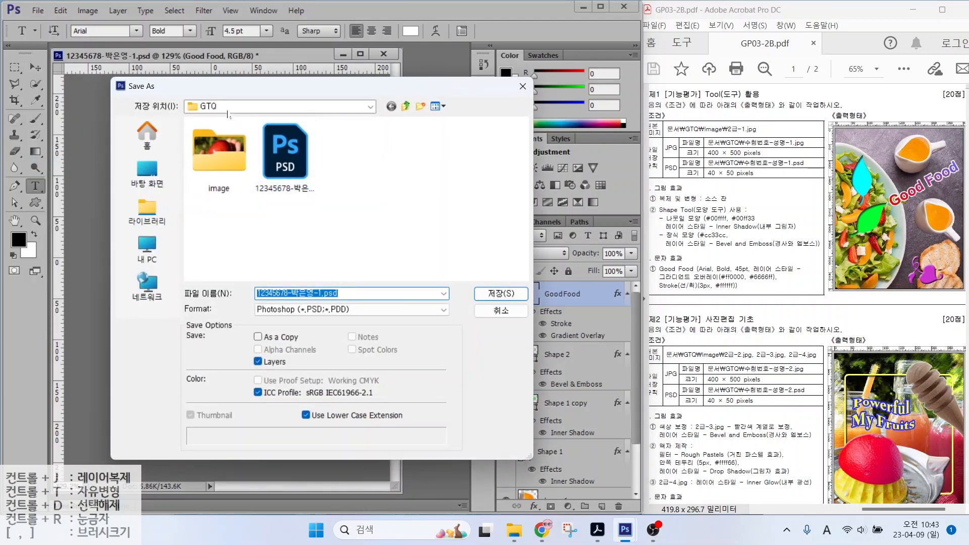
pyautogui.press('ctrl')
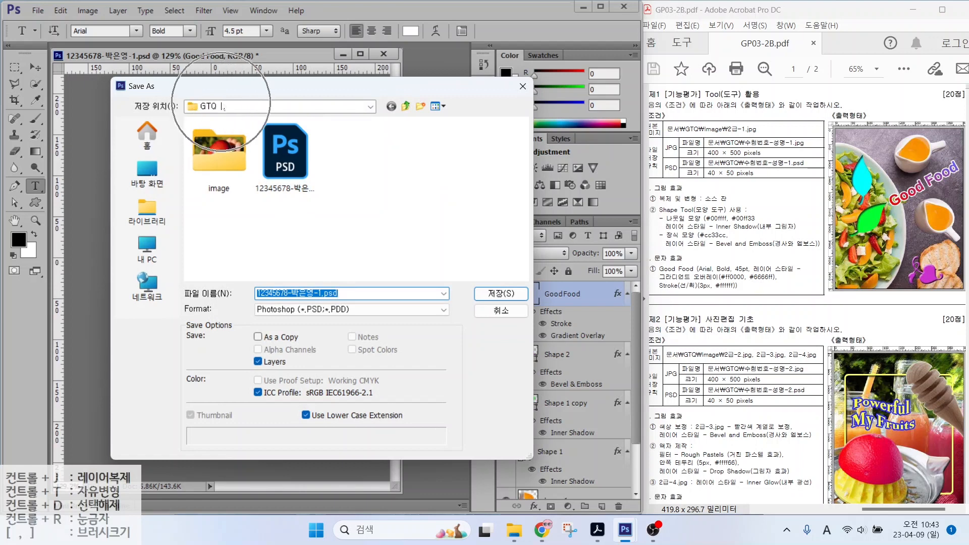
pyautogui.press('ctrl')
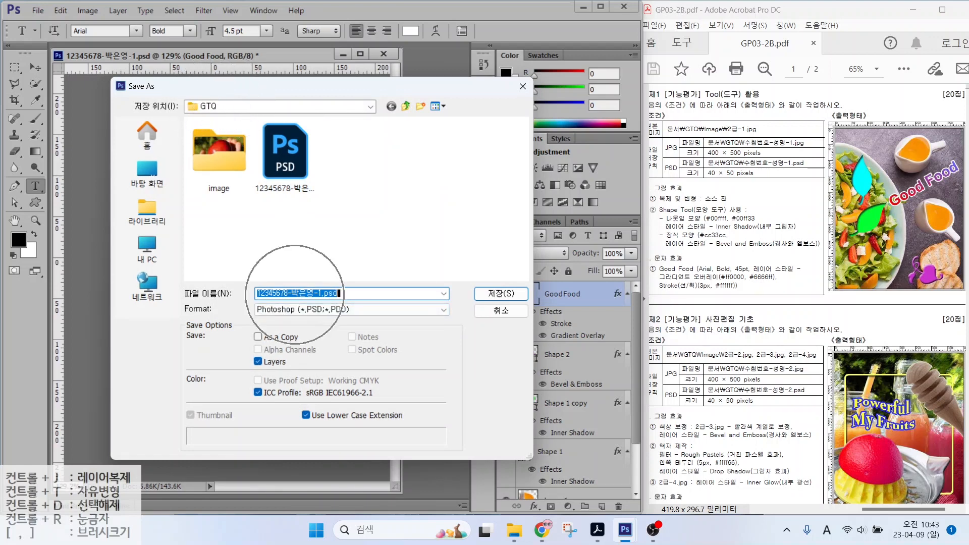
pyautogui.press('ctrl')
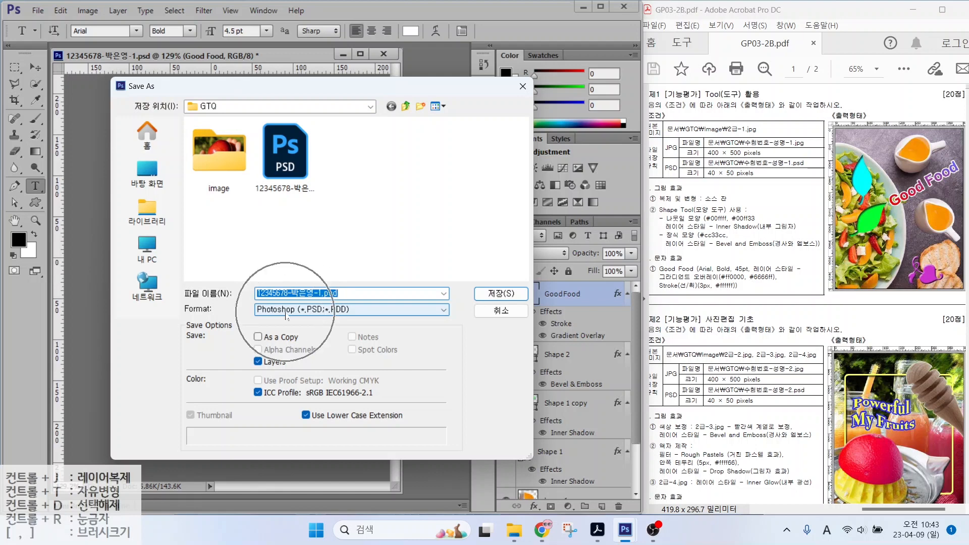
pyautogui.press('Return')
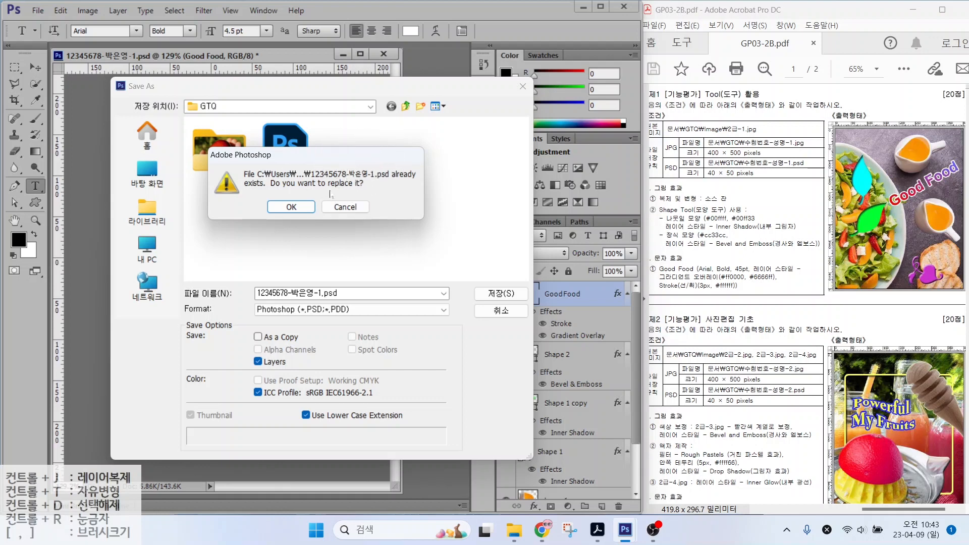
pyautogui.click(291, 207)
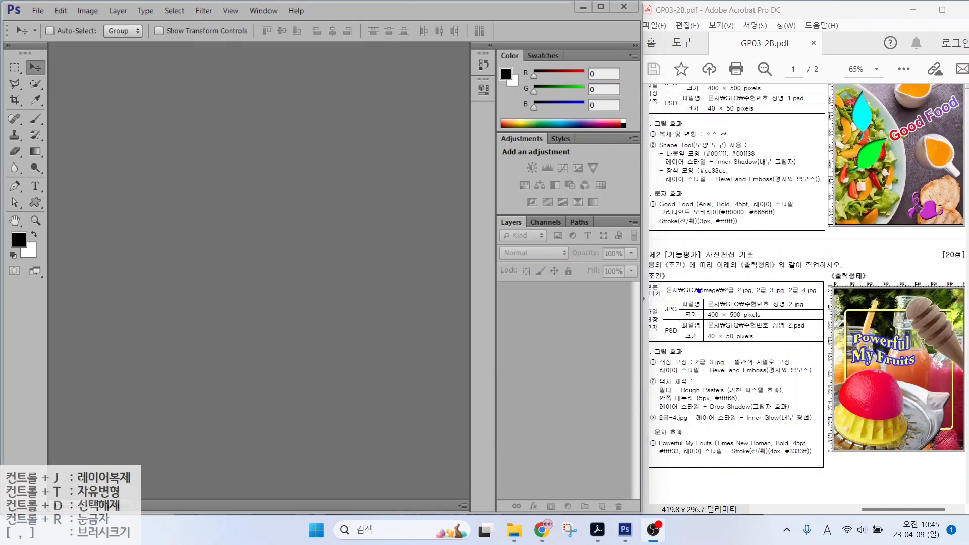
# Step: Mark up the task sample with a few strokes, then clear them
pyautogui.moveTo(698, 293); pyautogui.dragTo(828, 326)
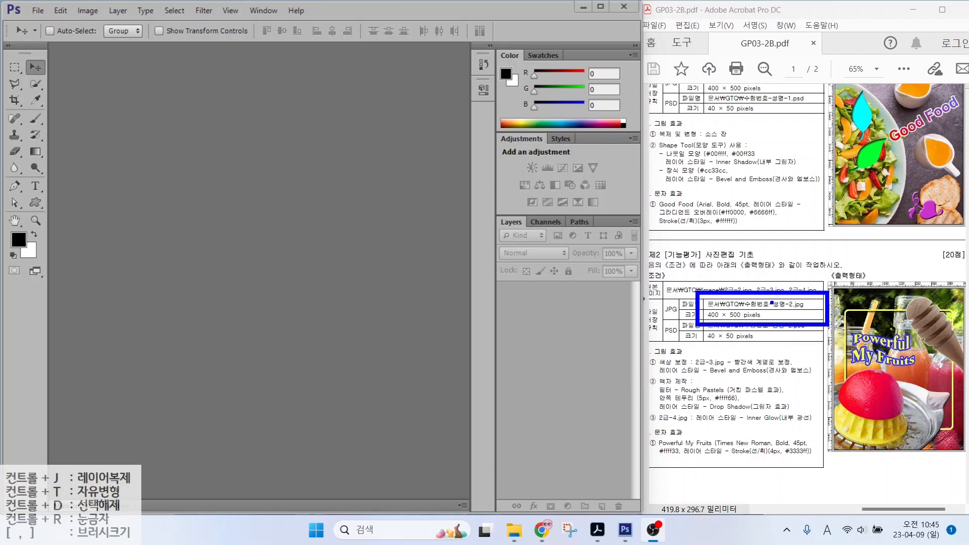
pyautogui.moveTo(768, 301); pyautogui.dragTo(838, 263)
pyautogui.moveTo(750, 320); pyautogui.dragTo(801, 355)
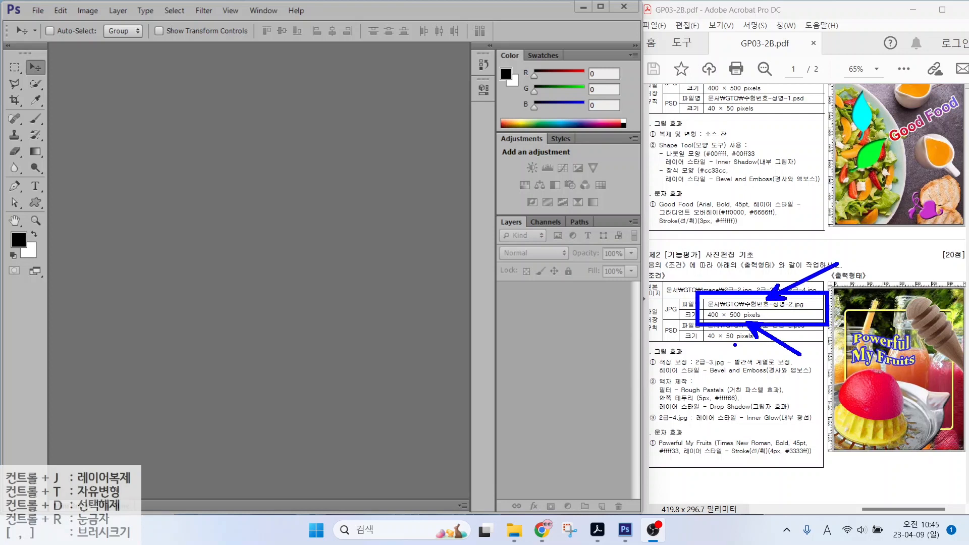
pyautogui.press('Escape')
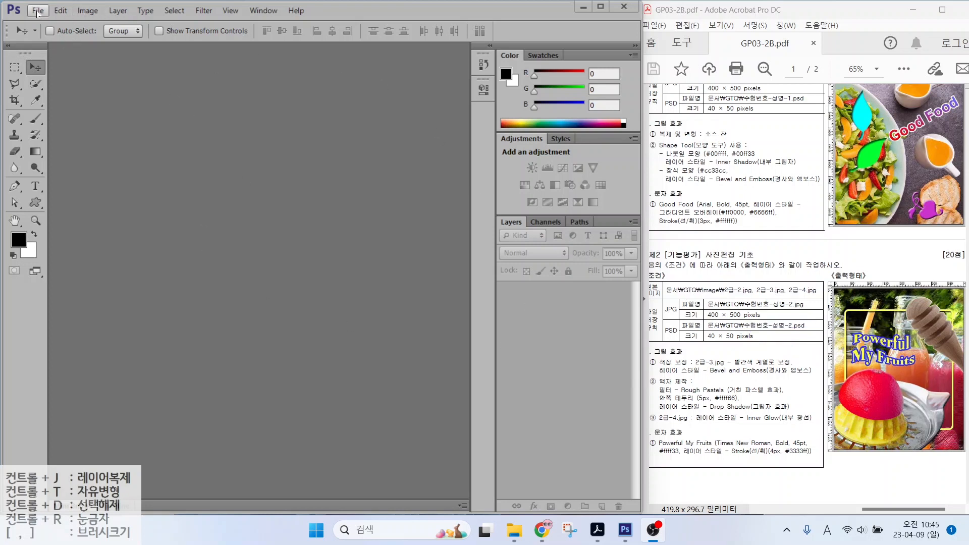
# Step: Start a new document named with the candidate's exam number and name
pyautogui.click(38, 11)
pyautogui.click(40, 25)
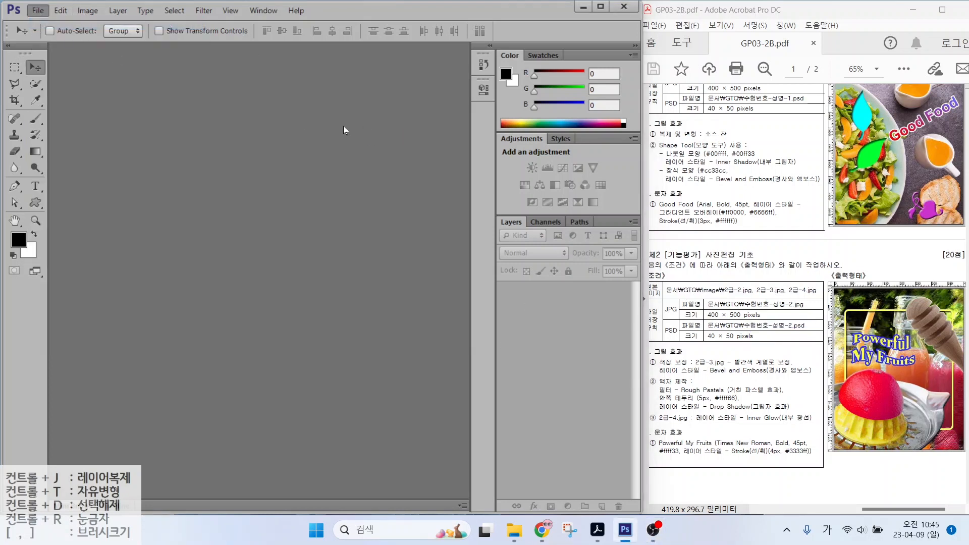
pyautogui.write('123')
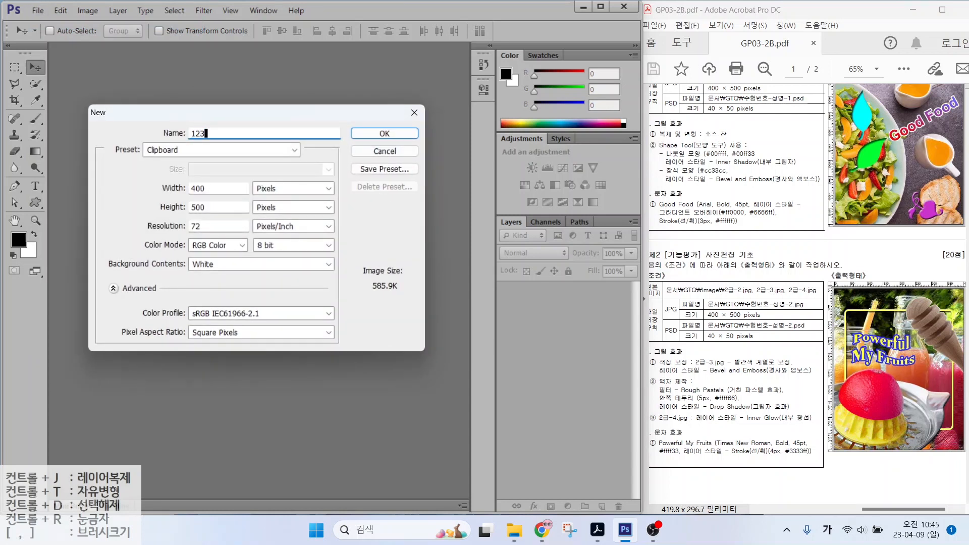
pyautogui.write('45678-')
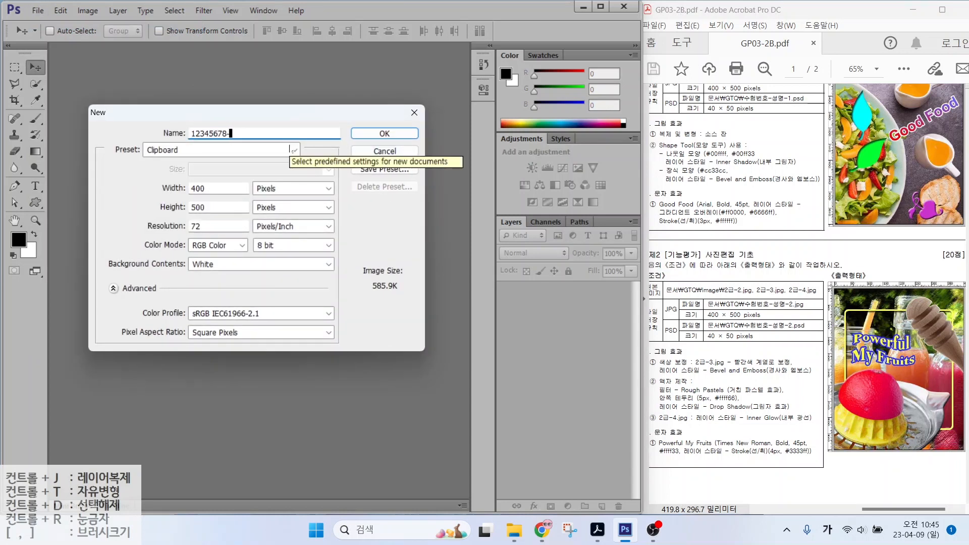
pyautogui.press('Hangul')
pyautogui.write('-')
pyautogui.press('Hangul')
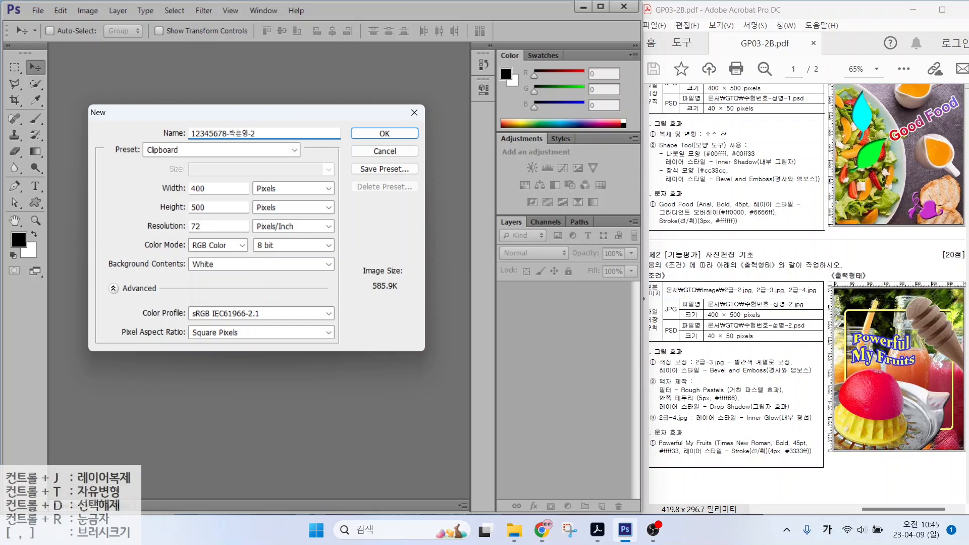
# Step: Create it at 400 × 500 px, 72 ppi, RGB Color with a white background
pyautogui.press('alt')
pyautogui.moveTo(247, 179); pyautogui.dragTo(309, 221)
pyautogui.moveTo(194, 195); pyautogui.dragTo(130, 151)
pyautogui.moveTo(183, 206); pyautogui.dragTo(137, 178)
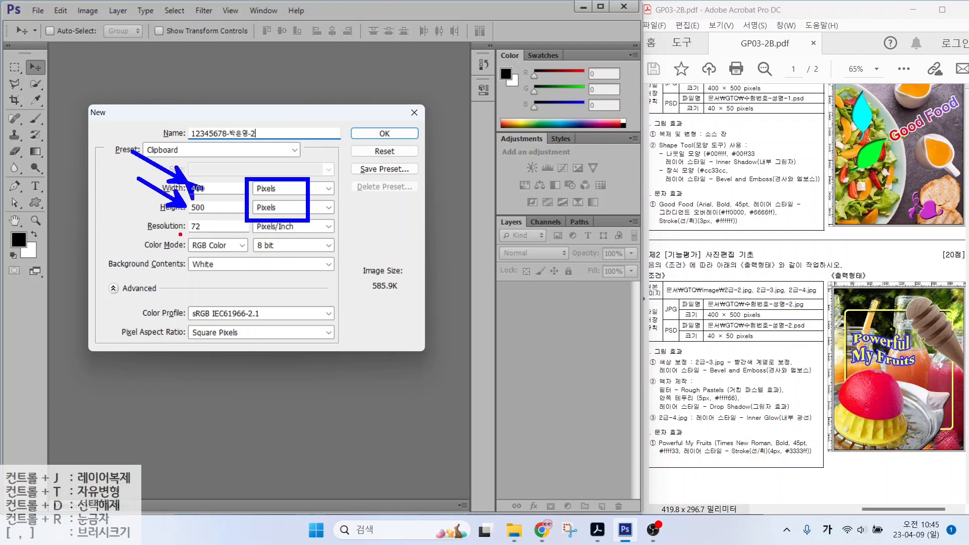
pyautogui.moveTo(181, 235)
pyautogui.mouseDown()
pyautogui.moveTo(213, 234)
pyautogui.moveTo(222, 253)
pyautogui.moveTo(180, 271)
pyautogui.moveTo(231, 273)
pyautogui.mouseUp()
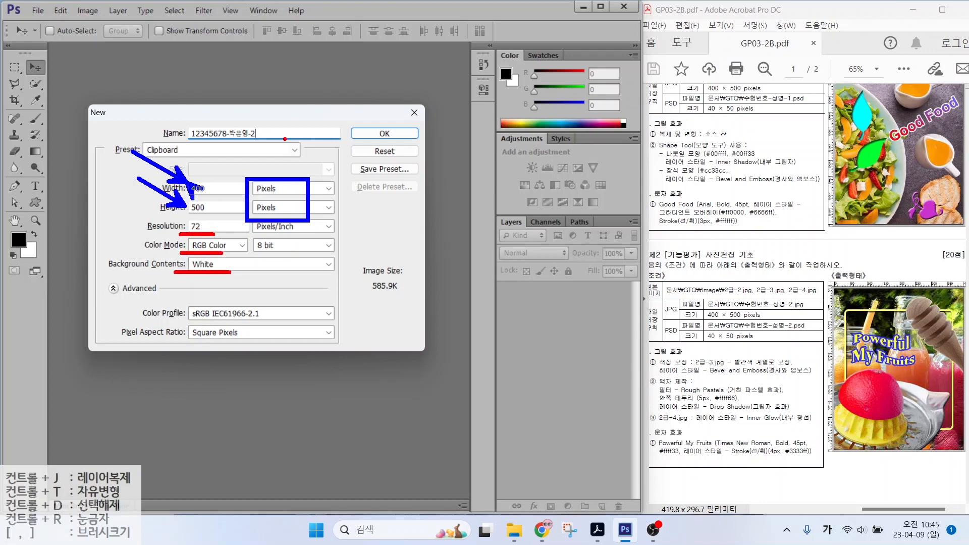
pyautogui.press('Return')
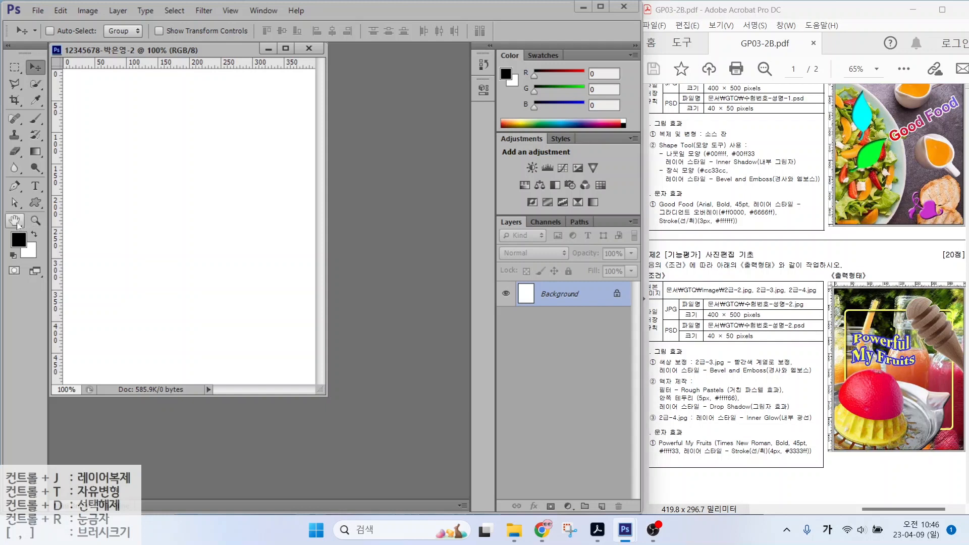
# Step: Fit the blank 400 × 500 canvas to the window, then mark up and clear the sample
pyautogui.doubleClick(14, 220)
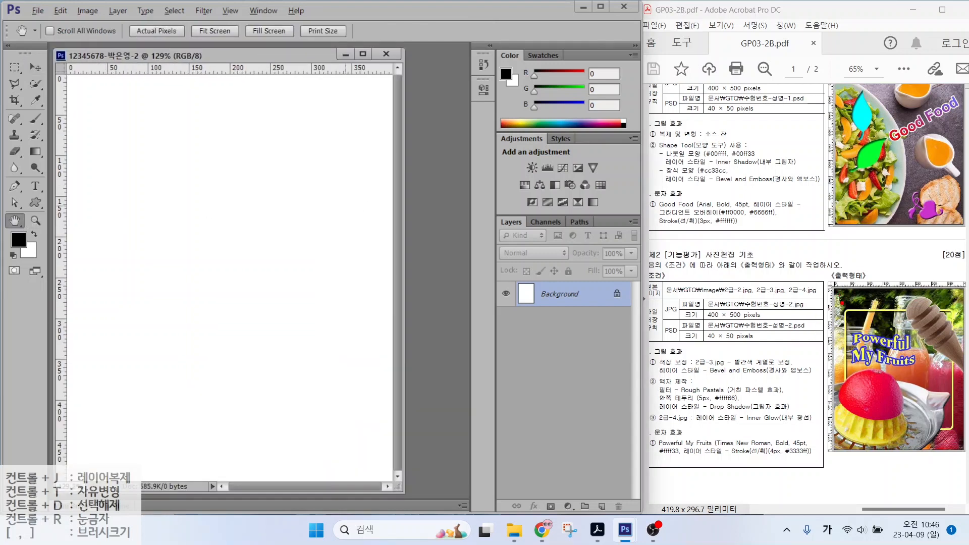
pyautogui.moveTo(835, 319); pyautogui.dragTo(795, 281)
pyautogui.moveTo(884, 324); pyautogui.dragTo(926, 281)
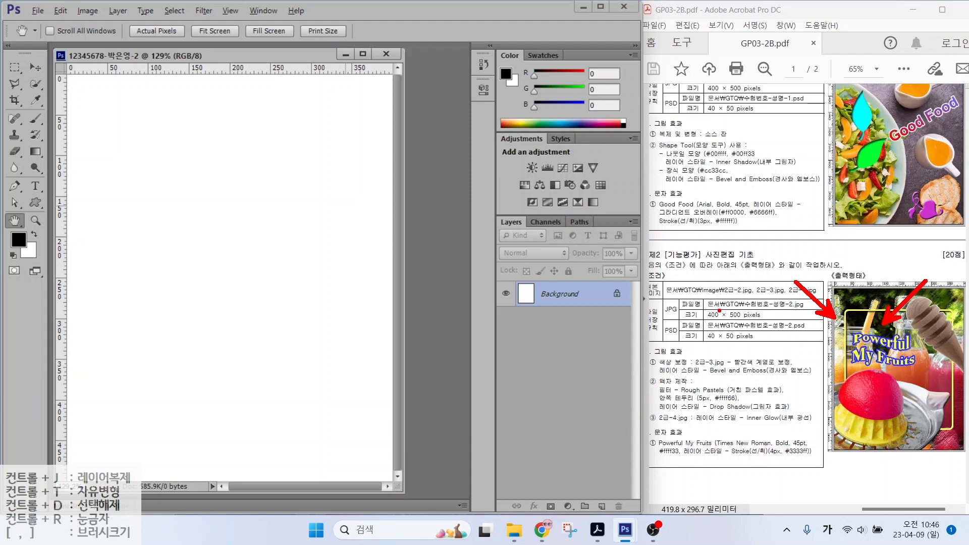
pyautogui.moveTo(721, 299); pyautogui.dragTo(816, 299)
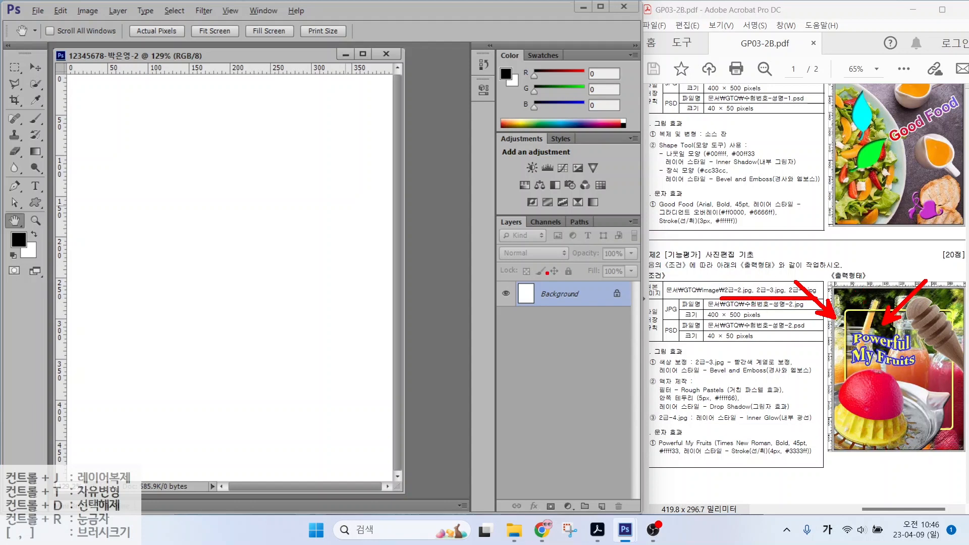
pyautogui.press('Escape')
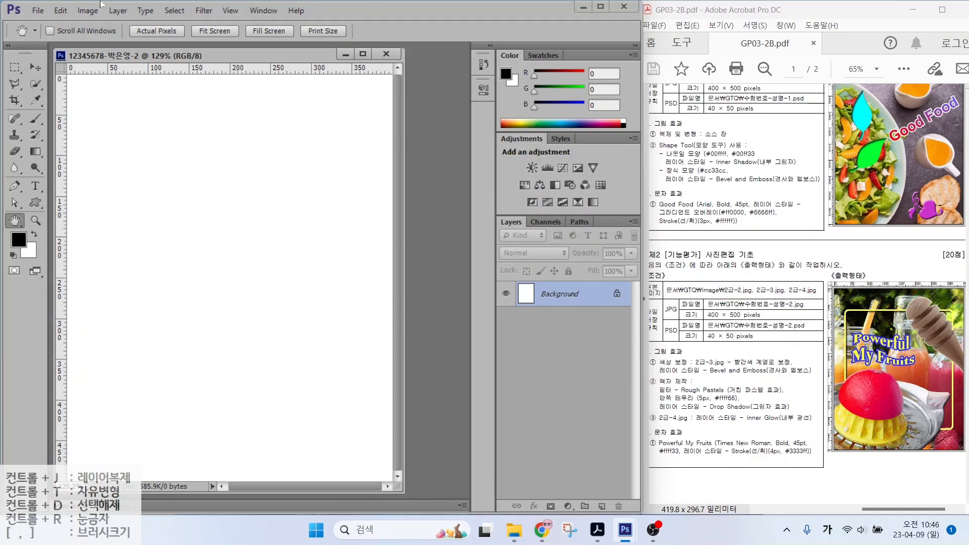
# Step: Open 2급-2.jpg from the 문서 > GTQ > image folder next to the blank canvas
pyautogui.click(39, 12)
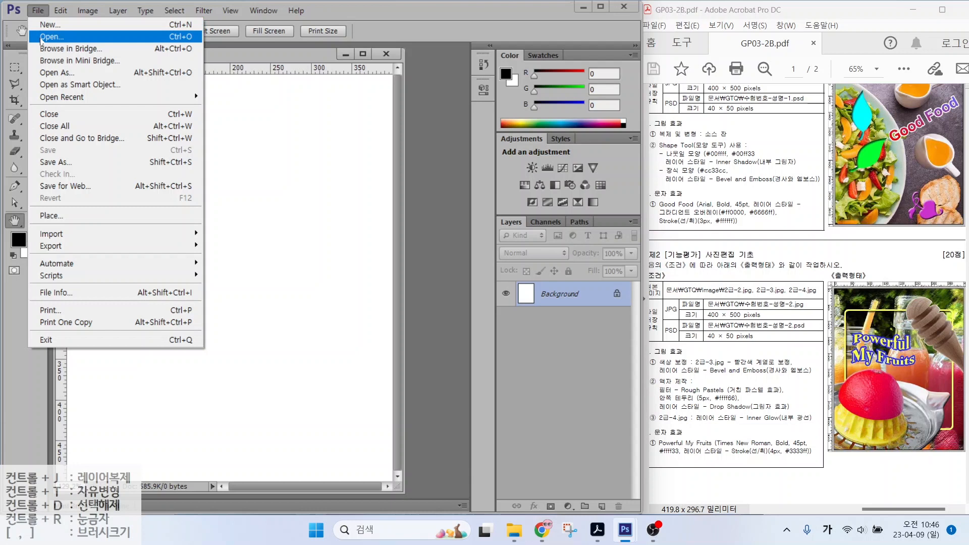
pyautogui.click(449, 241)
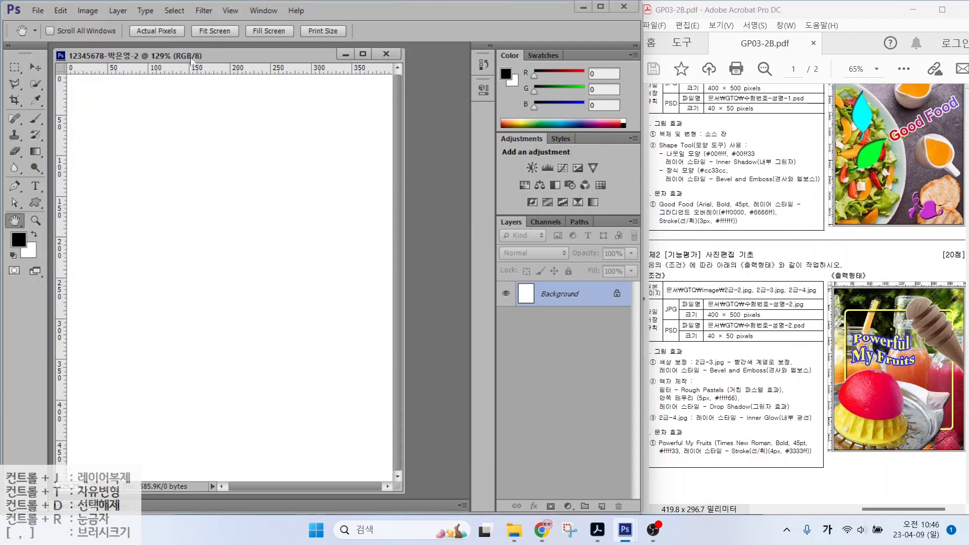
pyautogui.moveTo(192, 57)
pyautogui.mouseDown()
pyautogui.moveTo(206, 107)
pyautogui.moveTo(193, 61)
pyautogui.mouseUp()
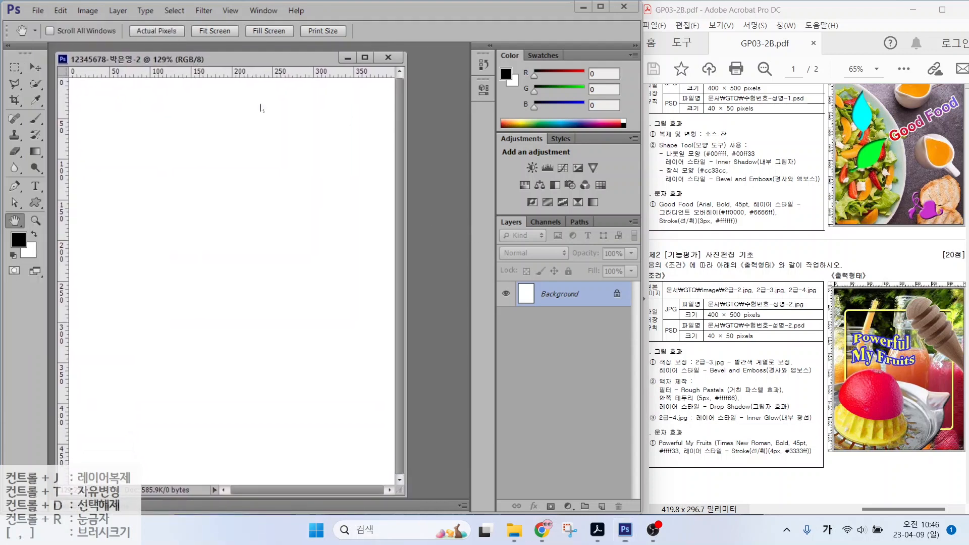
pyautogui.doubleClick(429, 197)
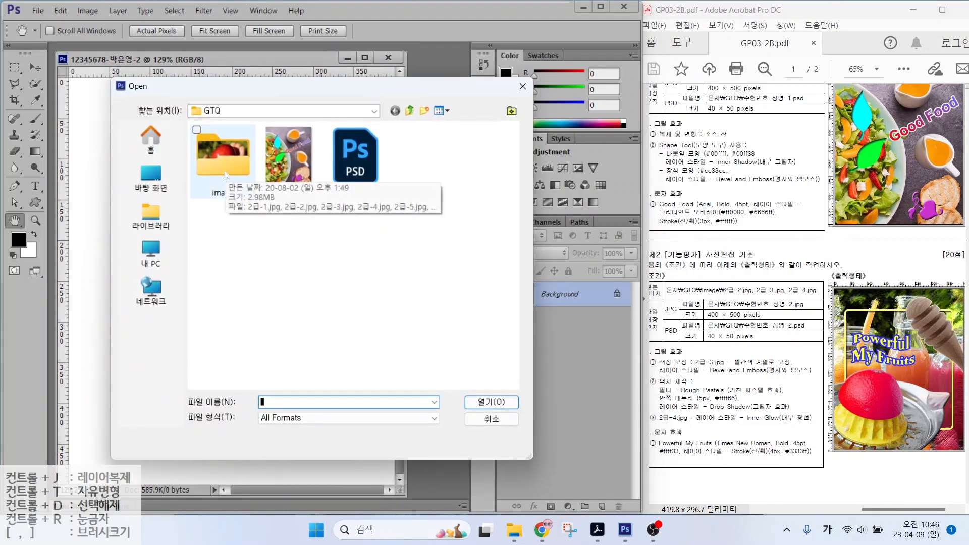
pyautogui.click(151, 208)
pyautogui.doubleClick(230, 139)
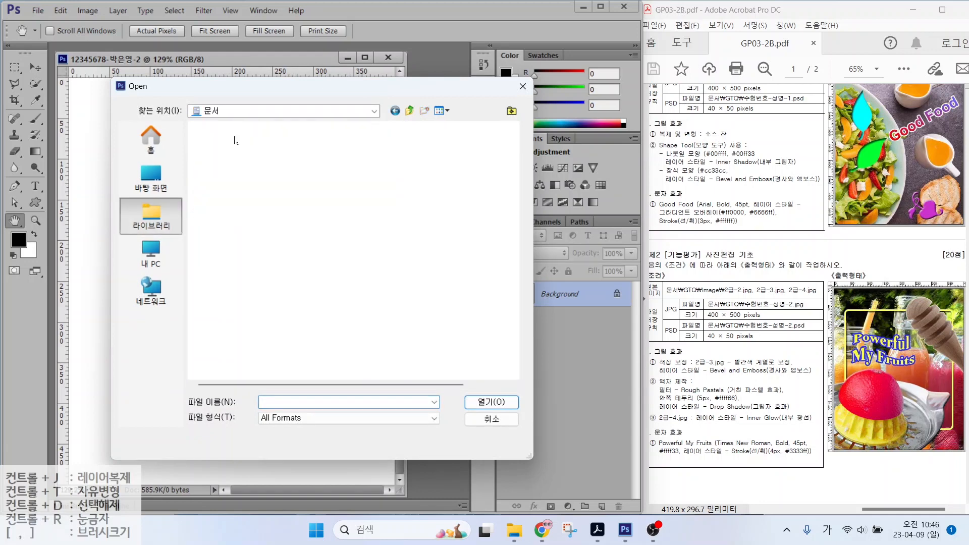
pyautogui.doubleClick(226, 169)
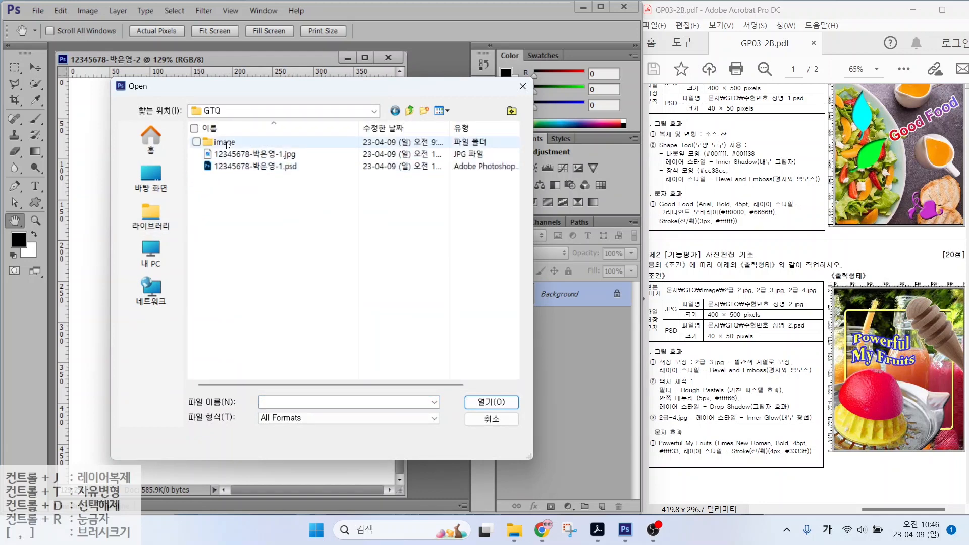
pyautogui.doubleClick(228, 145)
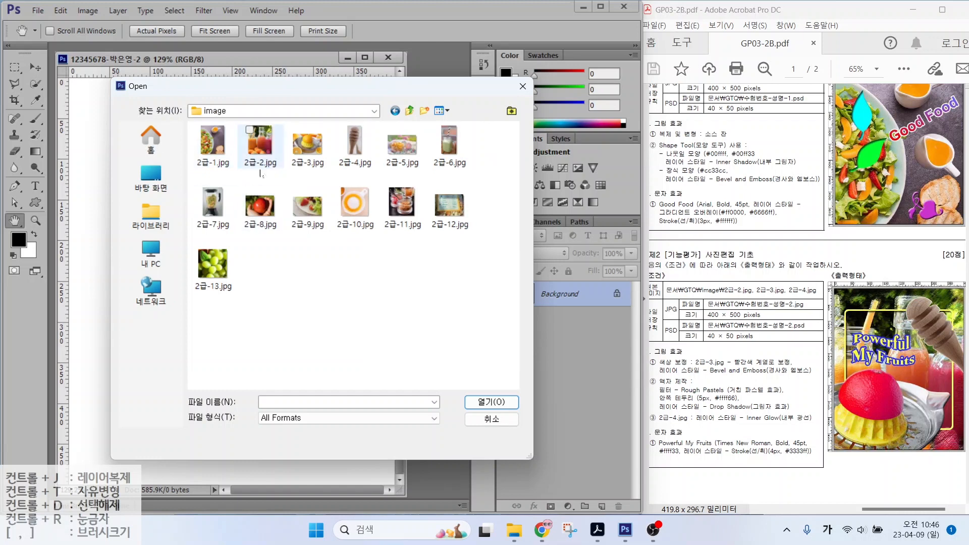
pyautogui.click(260, 147)
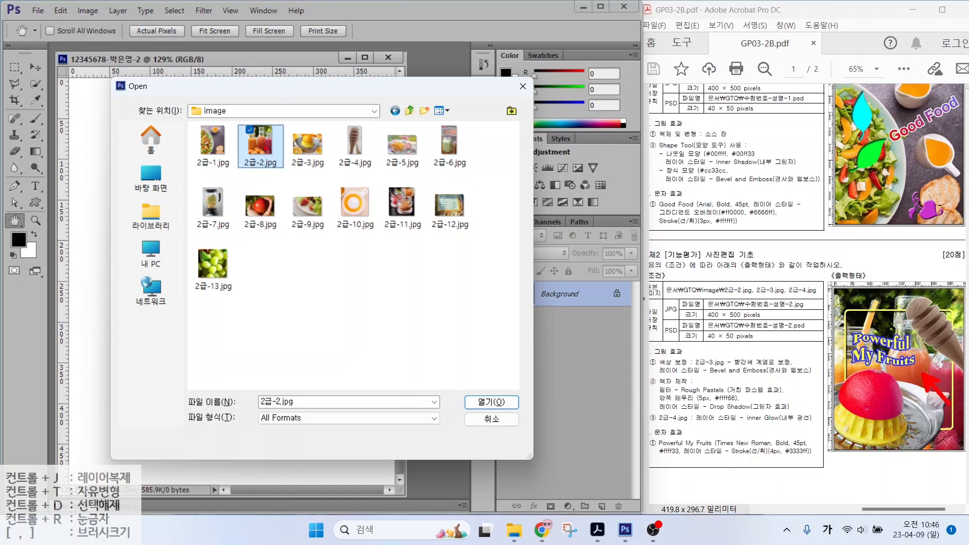
pyautogui.click(492, 403)
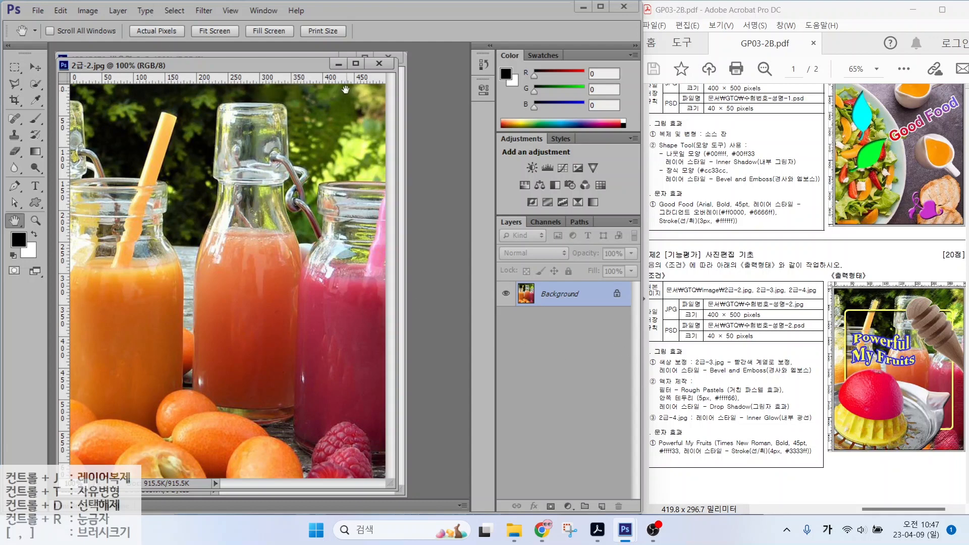
# Step: Resize 2급-2.jpg to 400 px wide (500 px high), then set its window beside the blank canvas
pyautogui.moveTo(389, 88)
pyautogui.mouseDown()
pyautogui.moveTo(402, 95)
pyautogui.moveTo(347, 66)
pyautogui.moveTo(396, 85)
pyautogui.mouseUp()
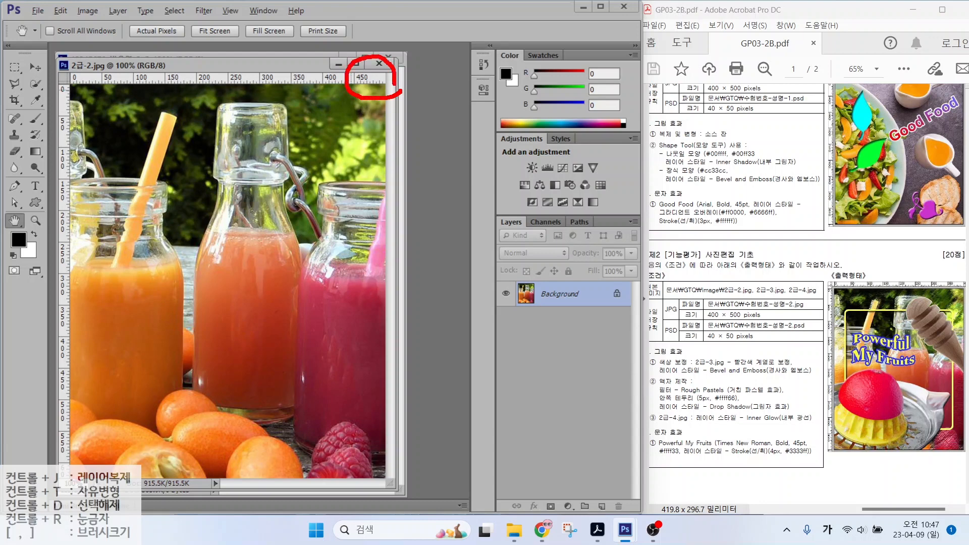
pyautogui.moveTo(44, 480); pyautogui.dragTo(80, 457)
pyautogui.press('Escape')
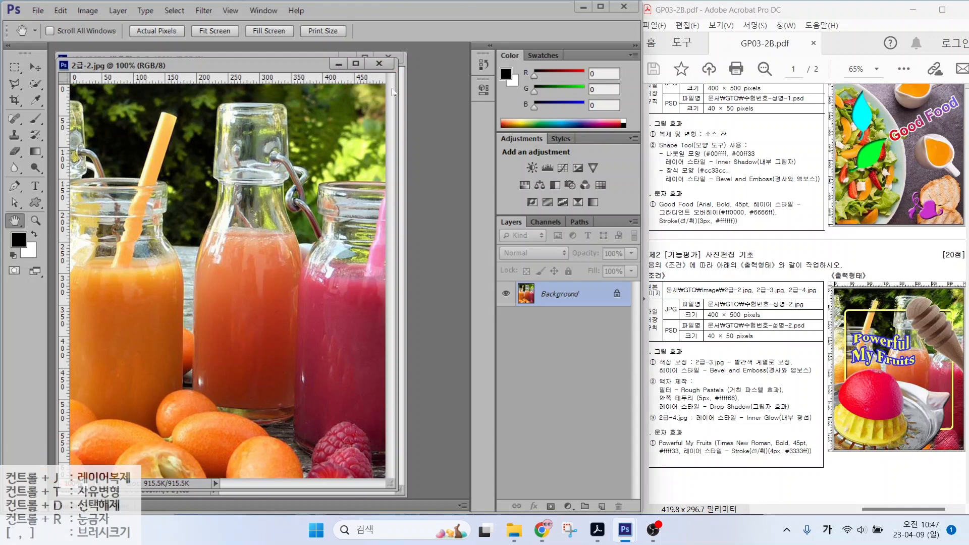
pyautogui.click(91, 11)
pyautogui.click(96, 102)
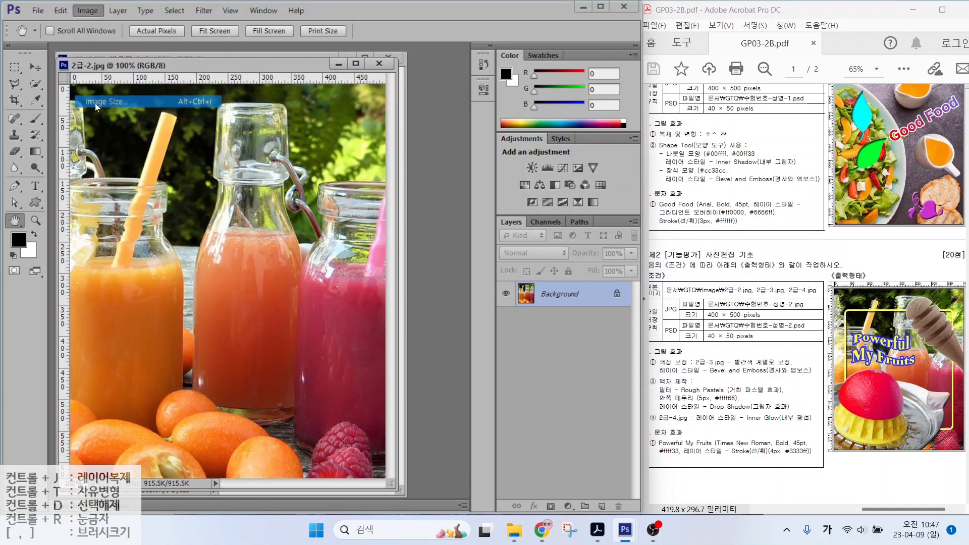
pyautogui.write('400')
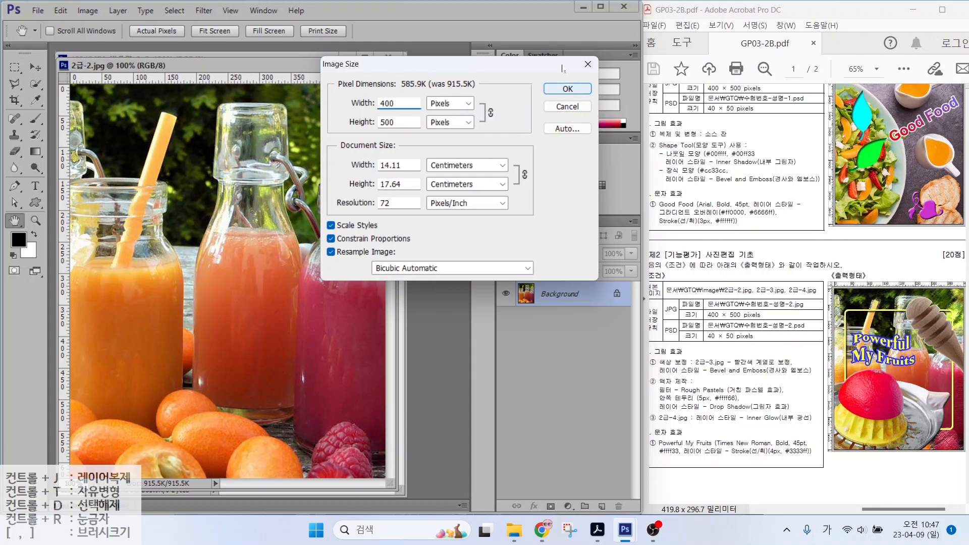
pyautogui.click(566, 91)
pyautogui.moveTo(193, 71); pyautogui.dragTo(430, 113)
pyautogui.click(36, 69)
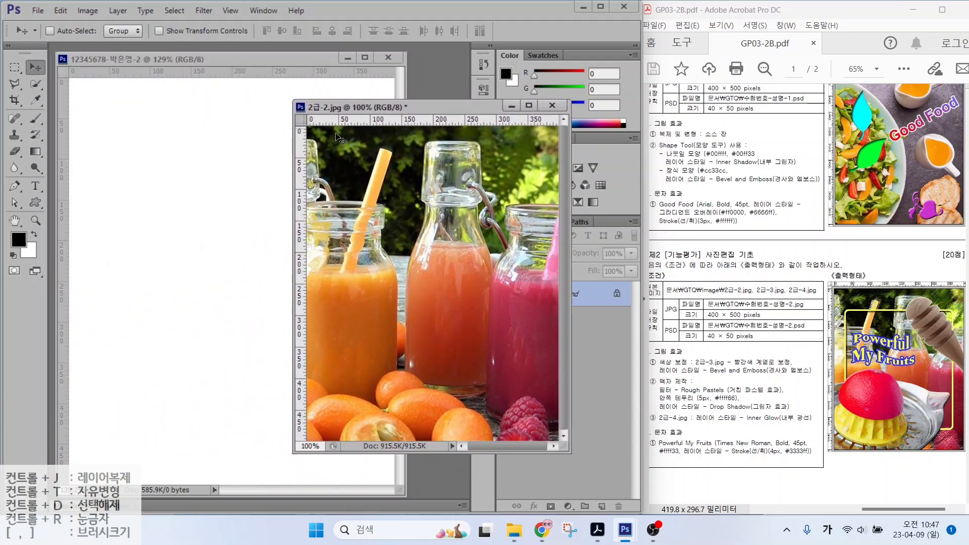
# Step: Drag the juice photo onto the 400 × 500 canvas, align it, and close 2급-2.jpg without saving
pyautogui.moveTo(363, 203); pyautogui.dragTo(207, 177)
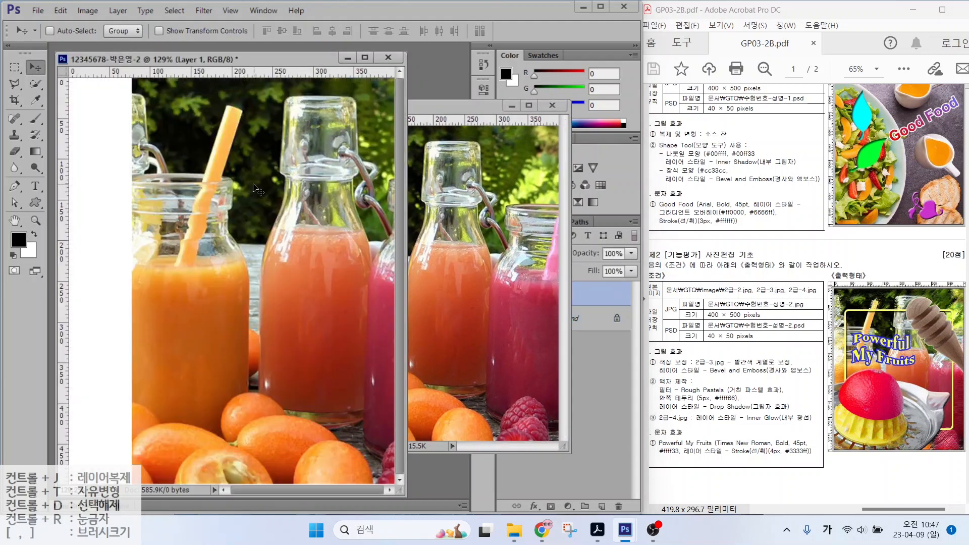
pyautogui.moveTo(270, 177); pyautogui.dragTo(198, 184)
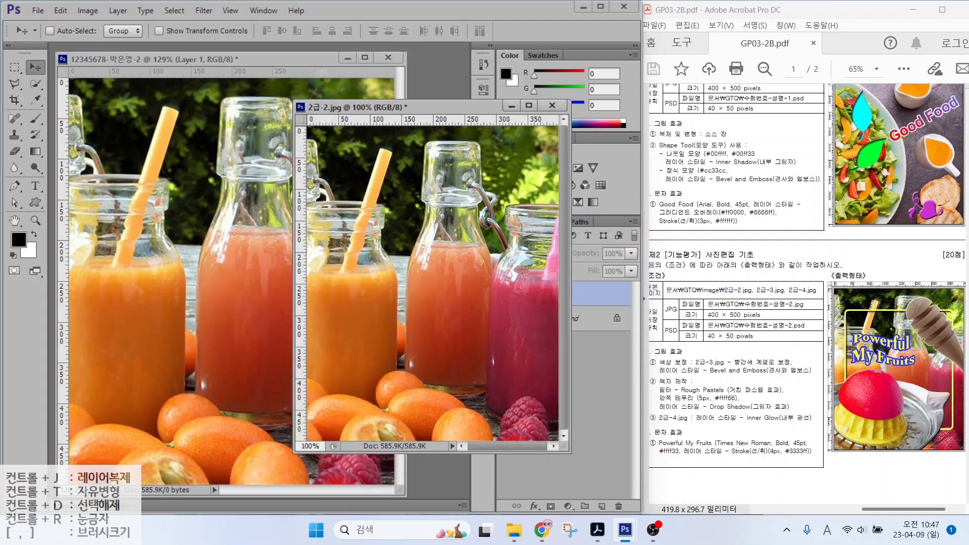
pyautogui.click(553, 105)
pyautogui.click(329, 206)
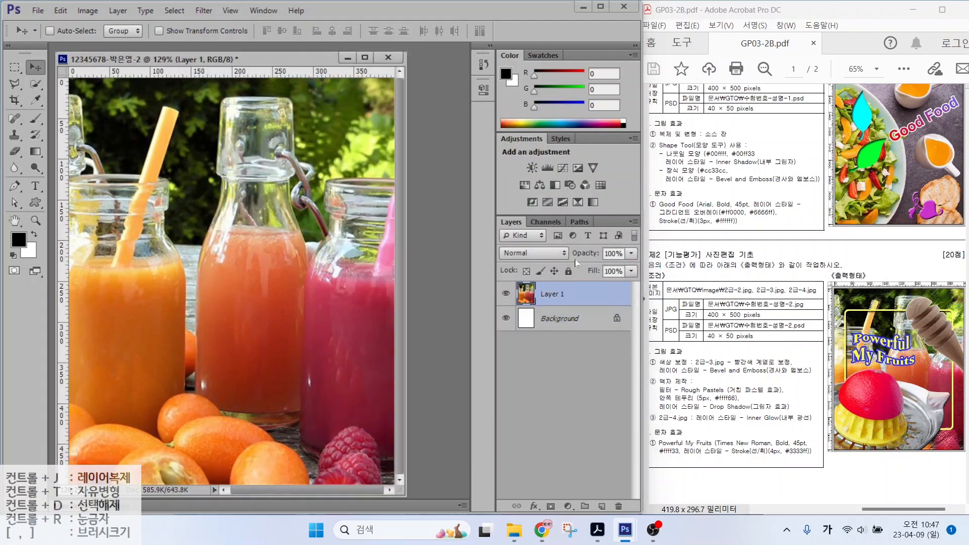
# Step: Rename Layer 1 to 2-2, duplicate it, and name the copy 액자
pyautogui.doubleClick(553, 295)
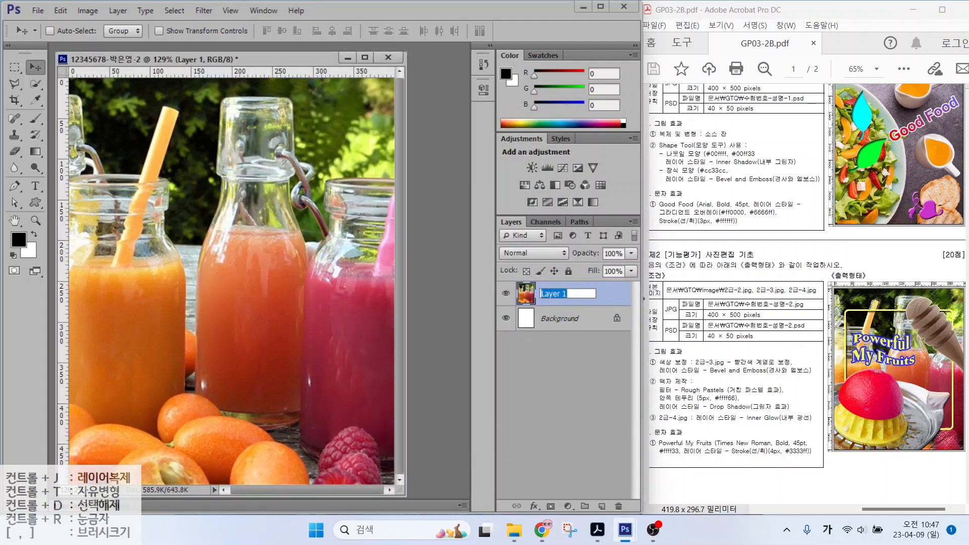
pyautogui.write('2-2')
pyautogui.press('Return')
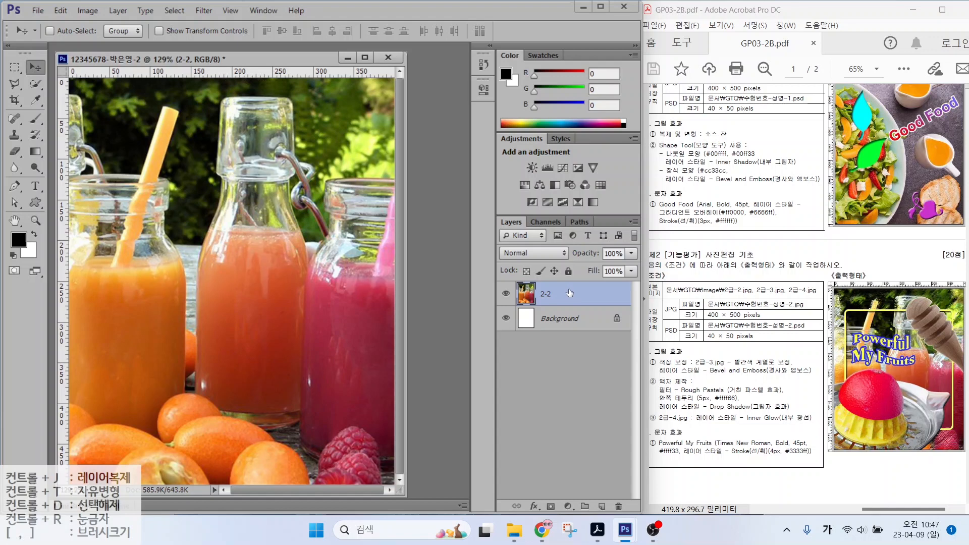
pyautogui.hotkey('ctrl', 'j')
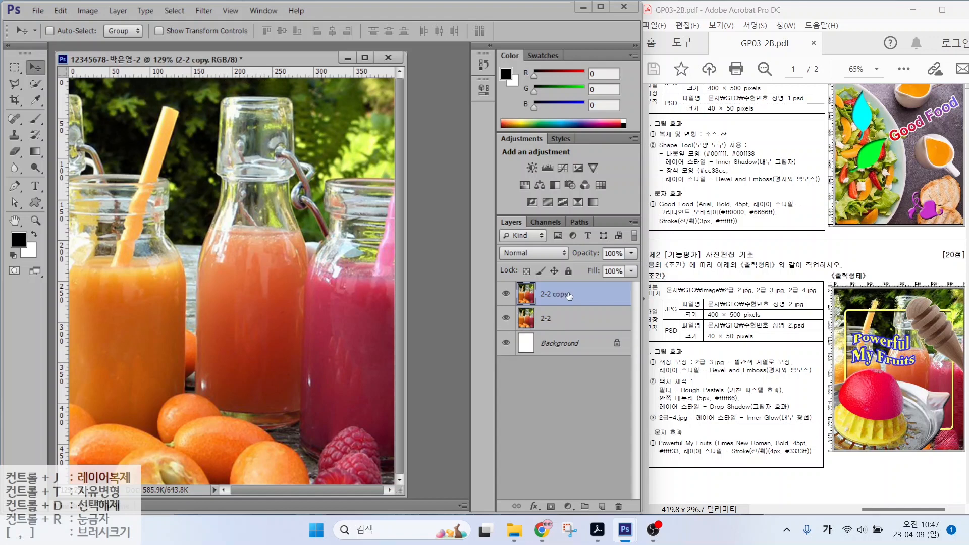
pyautogui.doubleClick(553, 296)
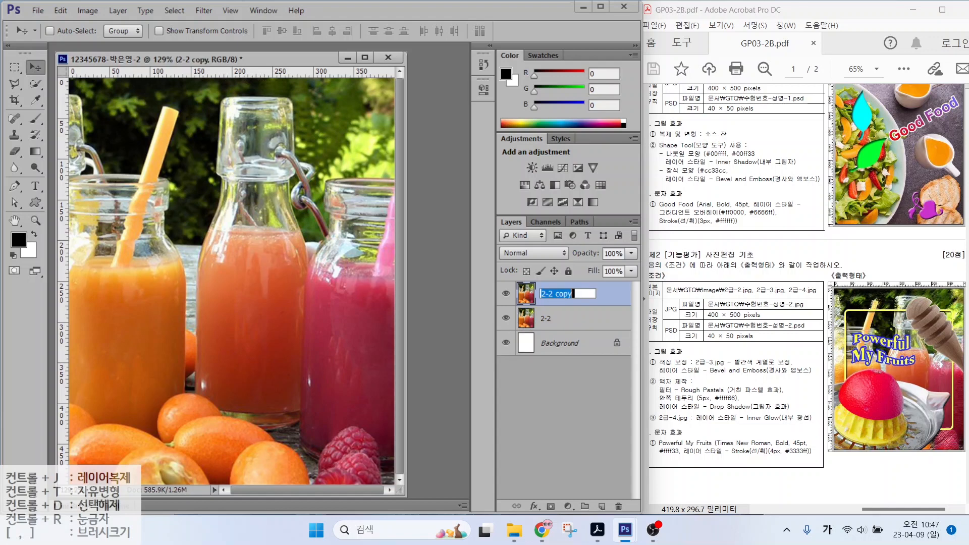
pyautogui.write('액자')
pyautogui.press('Return')
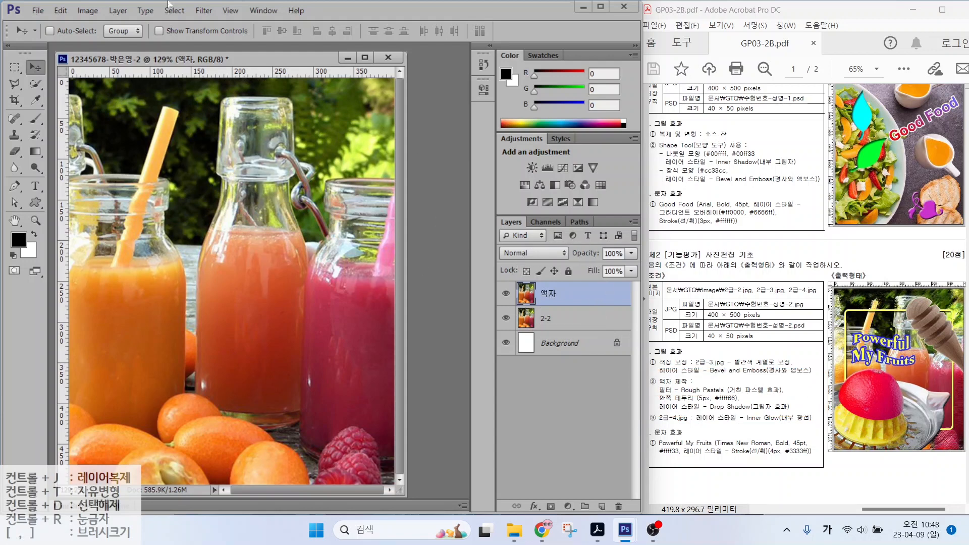
# Step: Apply the Filter Gallery's Rough Pastels texture to the 액자 layer
pyautogui.click(225, 11)
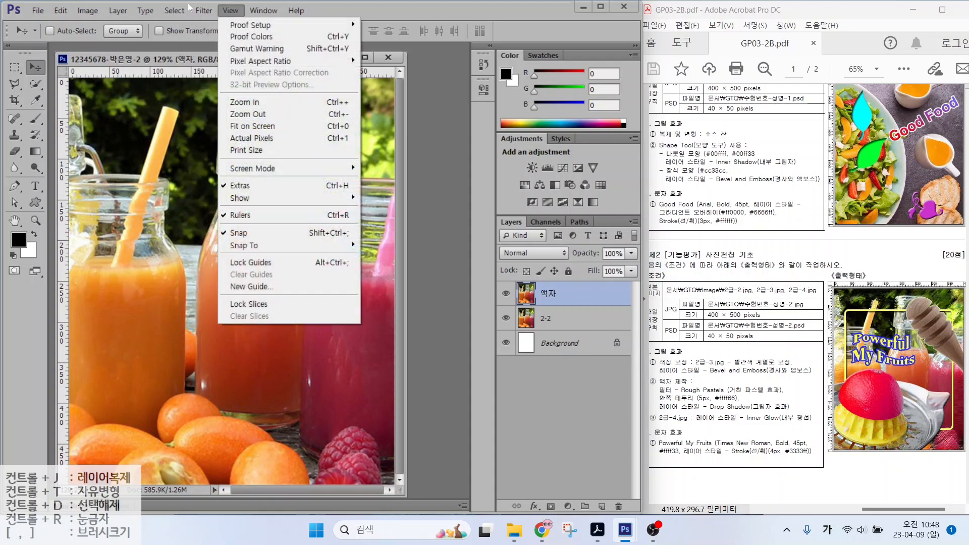
pyautogui.moveTo(202, 11)
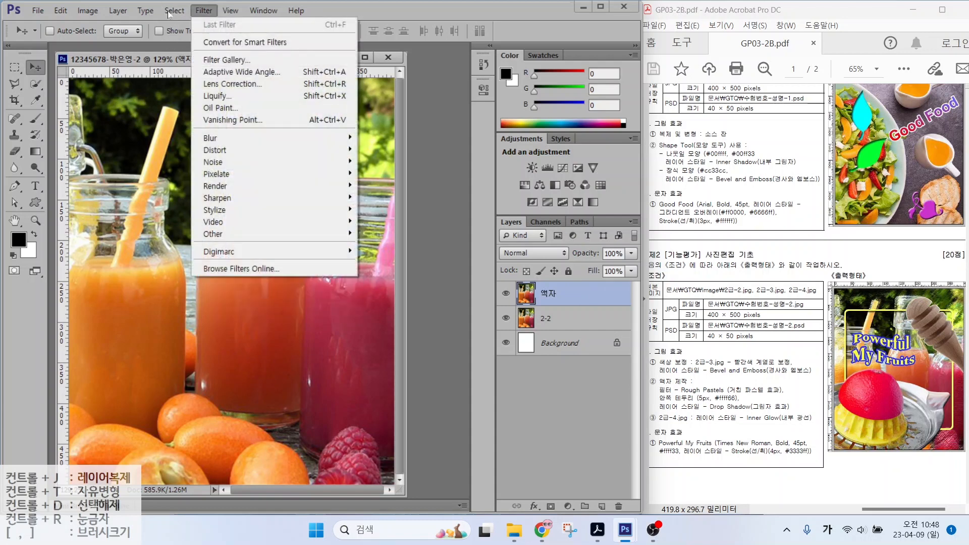
pyautogui.click(222, 61)
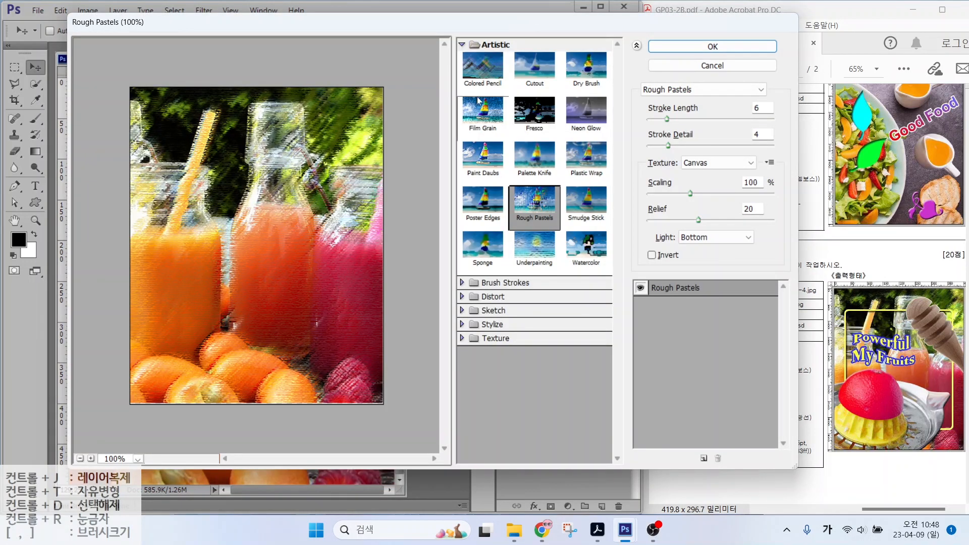
pyautogui.click(533, 209)
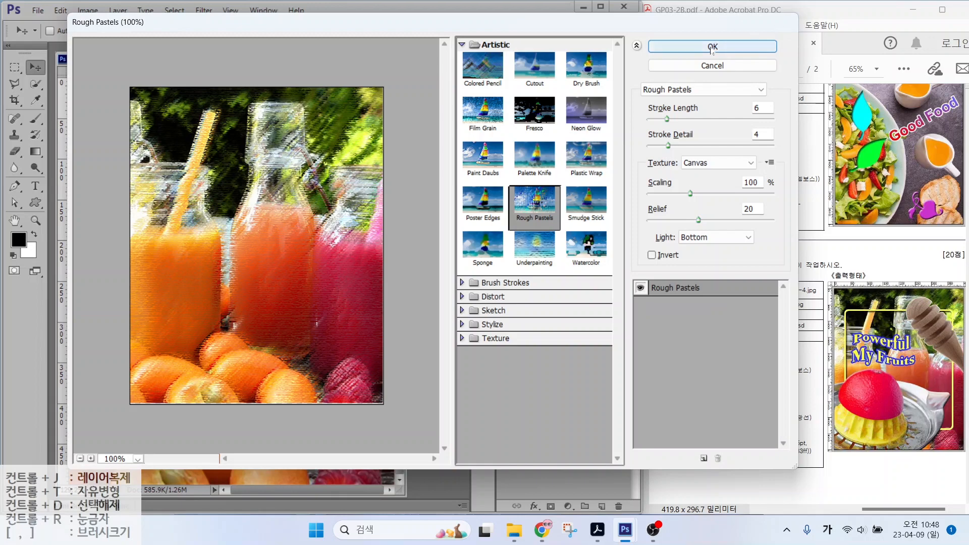
pyautogui.click(713, 46)
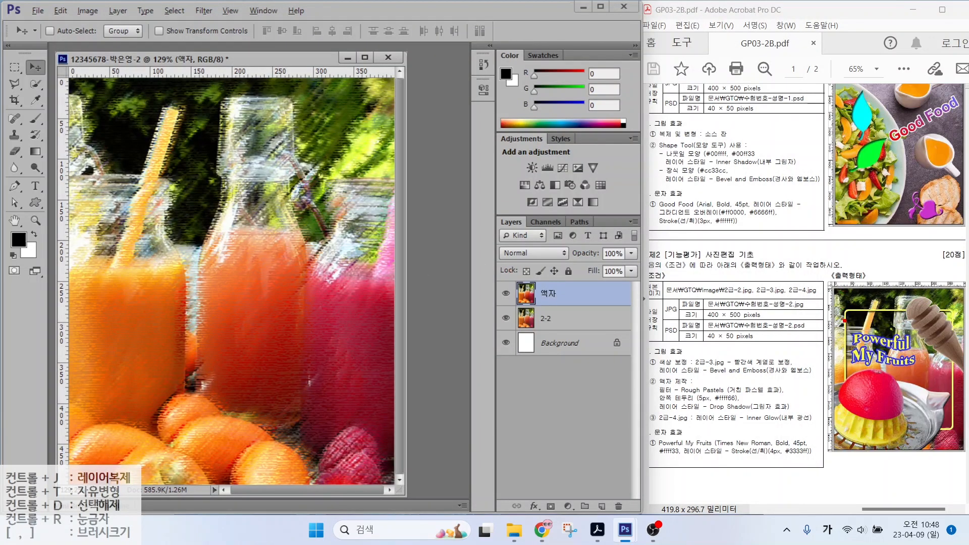
# Step: Place a vertical guide from the left ruler at the photo's left edge
pyautogui.moveTo(845, 321); pyautogui.dragTo(845, 240)
pyautogui.moveTo(954, 327); pyautogui.dragTo(953, 245)
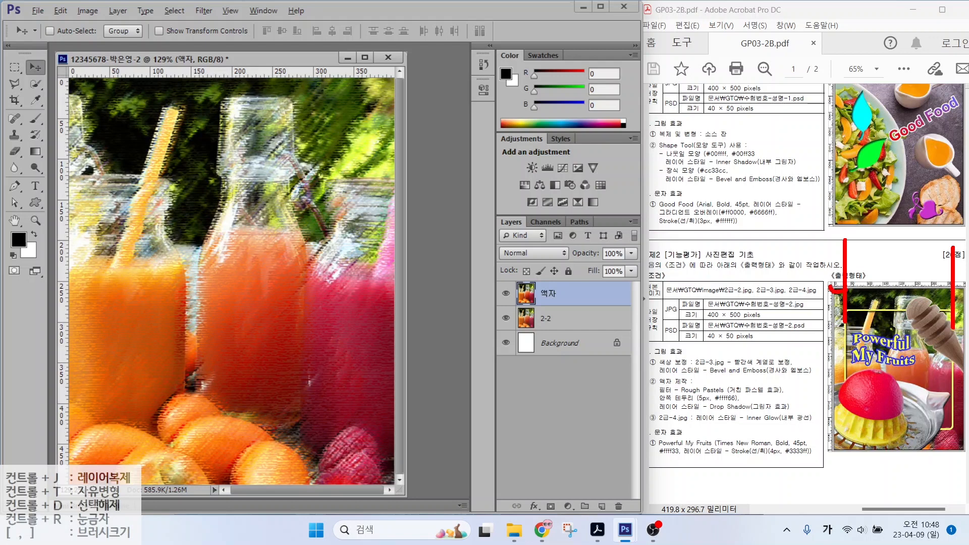
pyautogui.moveTo(830, 286); pyautogui.dragTo(843, 276)
pyautogui.moveTo(968, 291); pyautogui.dragTo(955, 291)
pyautogui.press('Escape')
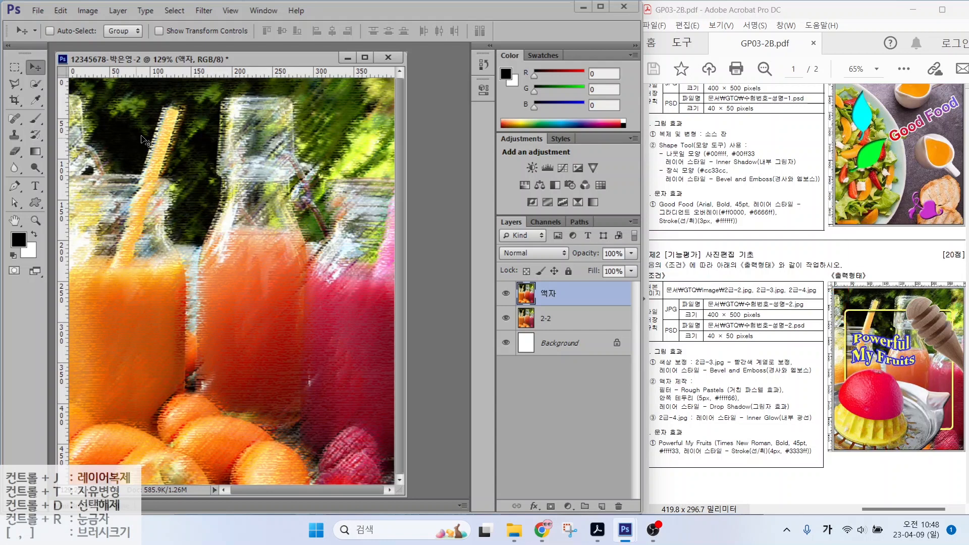
pyautogui.click(62, 130)
pyautogui.moveTo(62, 131); pyautogui.dragTo(99, 140)
# Step: Set the guide colour to Medium Blue in the Guides, Grid & Slices preferences
pyautogui.click(58, 11)
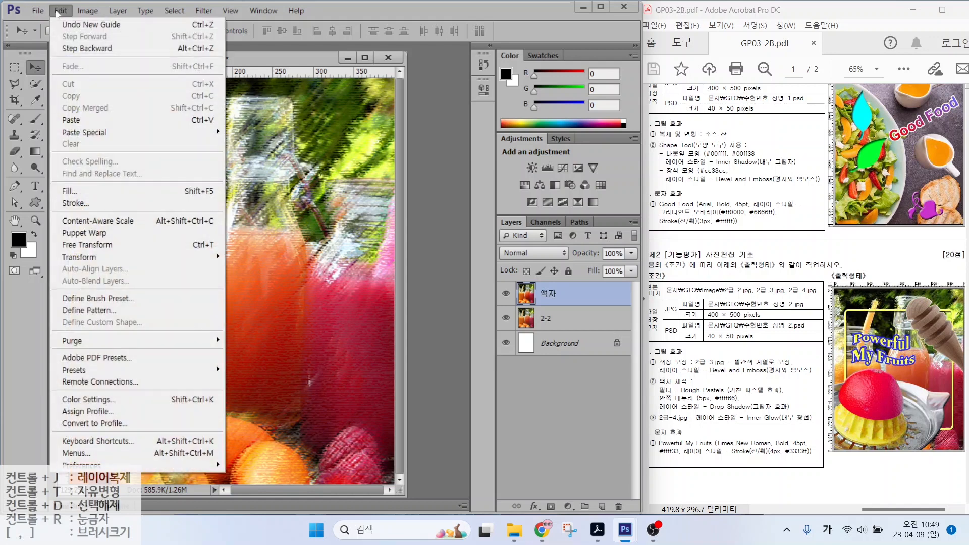
pyautogui.moveTo(101, 465)
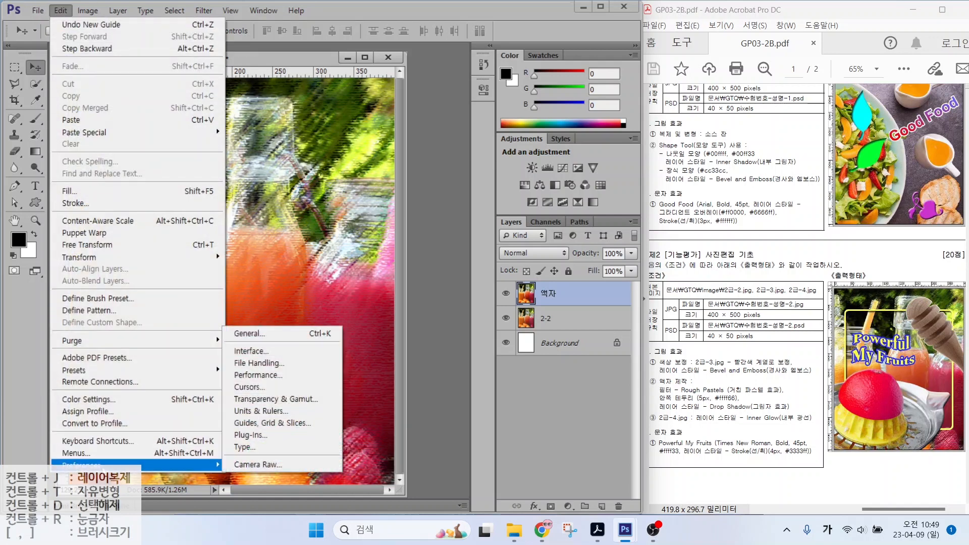
pyautogui.click(255, 424)
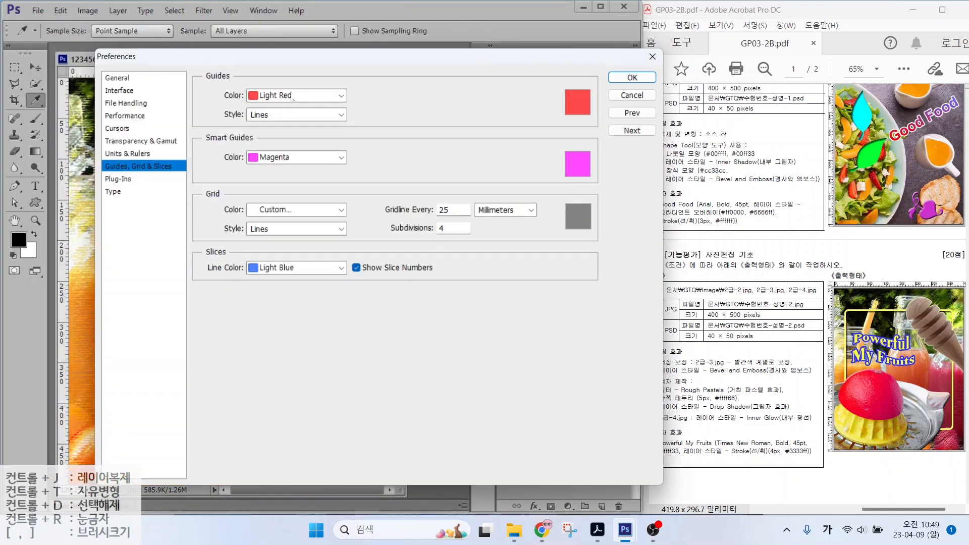
pyautogui.click(284, 95)
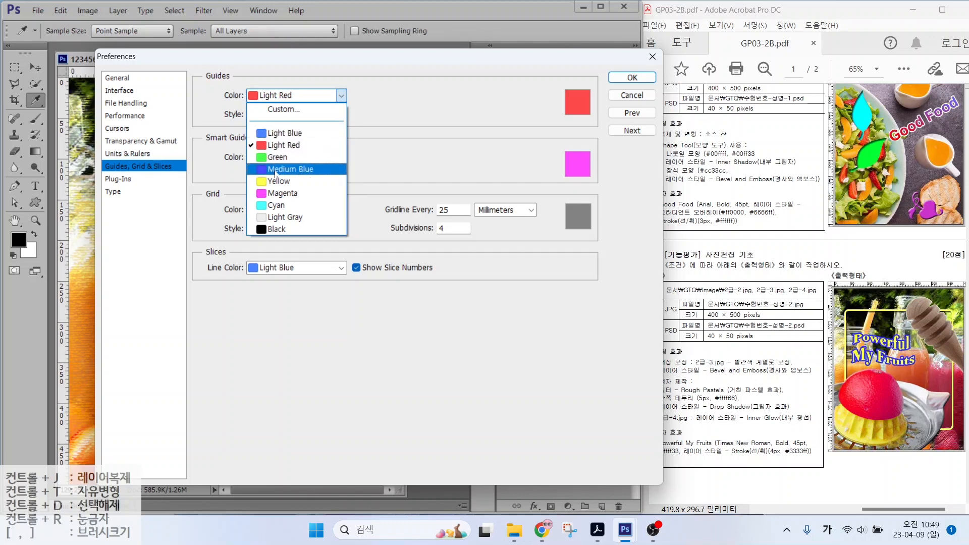
pyautogui.click(276, 170)
pyautogui.click(632, 77)
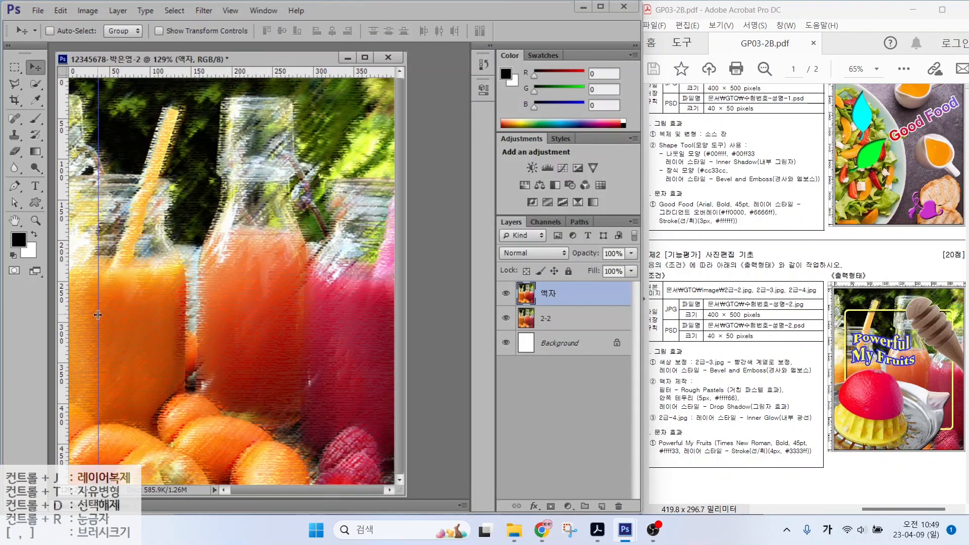
# Step: Add a vertical guide at the photo's right edge and a horizontal guide to frame it
pyautogui.moveTo(62, 263); pyautogui.dragTo(362, 252)
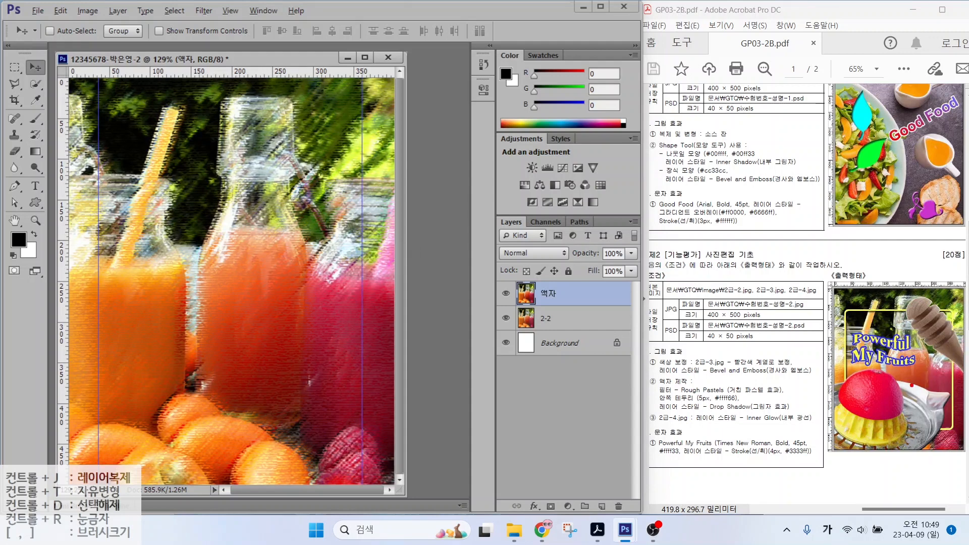
pyautogui.moveTo(853, 313); pyautogui.dragTo(780, 313)
pyautogui.moveTo(928, 431); pyautogui.dragTo(774, 431)
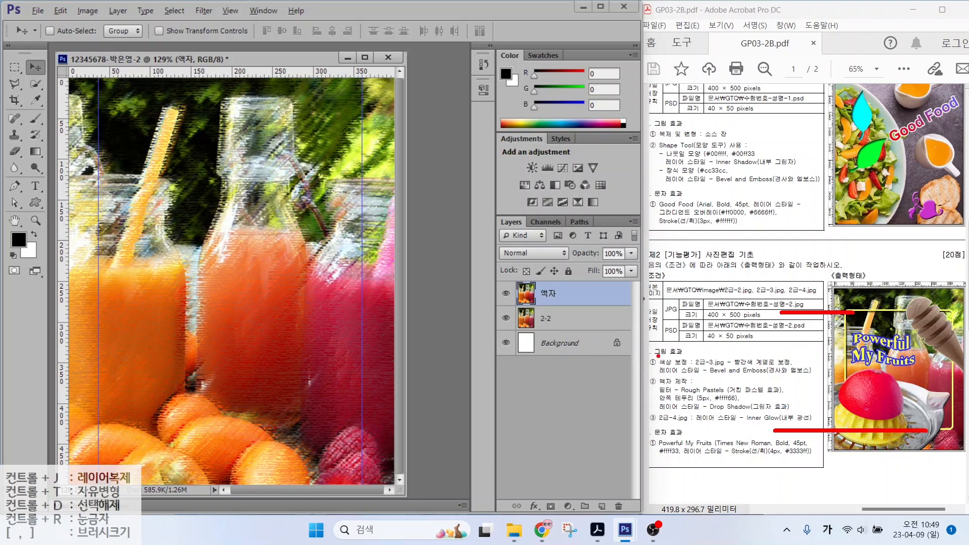
pyautogui.press('Escape')
pyautogui.moveTo(146, 72); pyautogui.dragTo(138, 435)
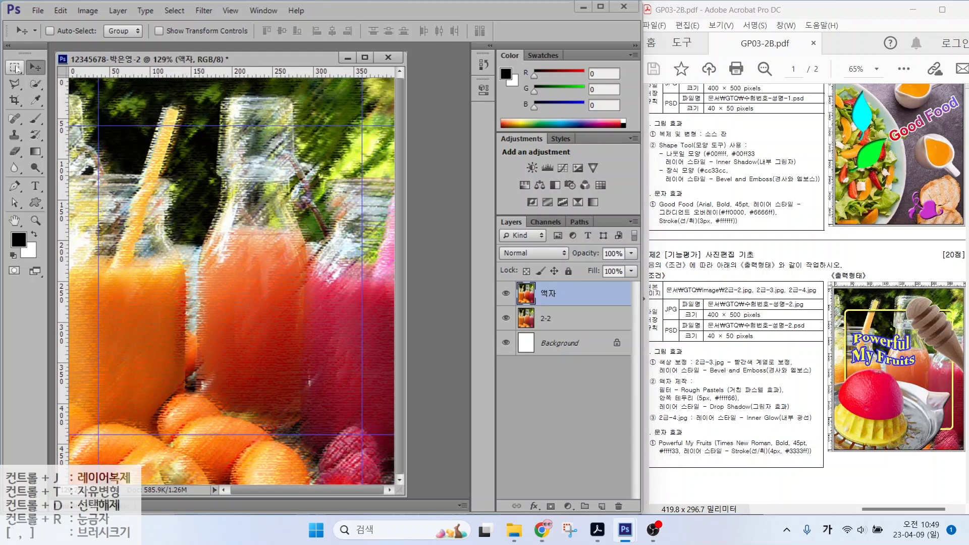
# Step: Select the guided rectangle, smooth it by 10 px, and delete the texture inside
pyautogui.click(16, 69)
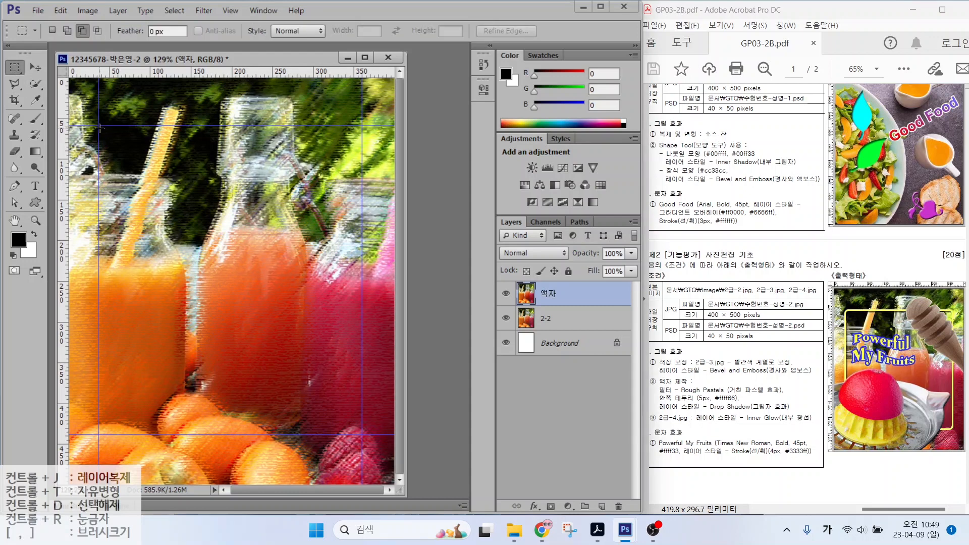
pyautogui.moveTo(99, 126); pyautogui.dragTo(362, 435)
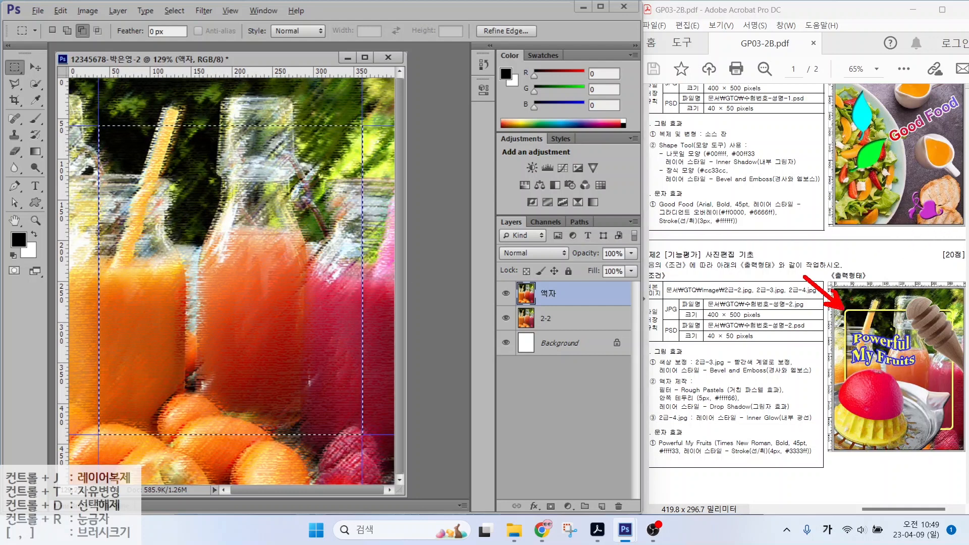
pyautogui.click(164, 11)
pyautogui.moveTo(161, 12)
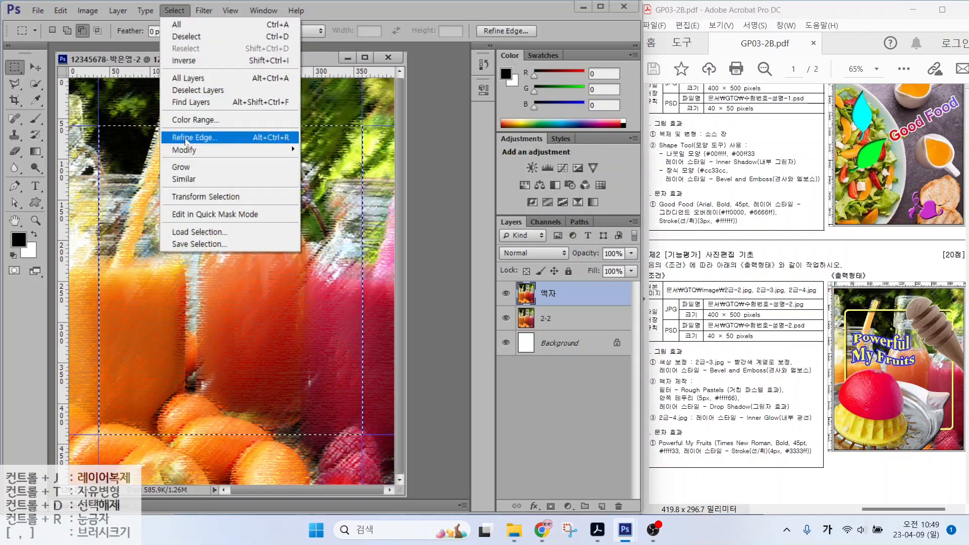
pyautogui.moveTo(189, 150)
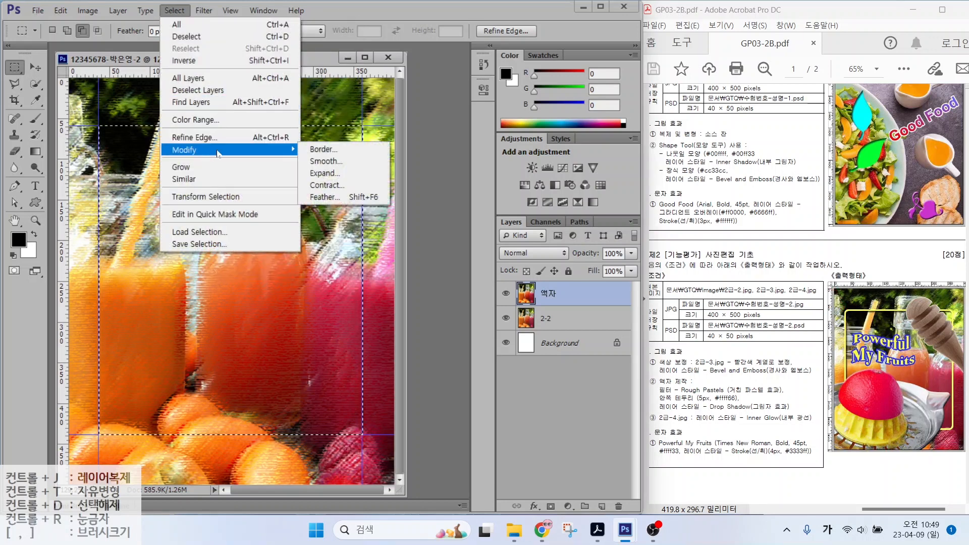
pyautogui.click(323, 162)
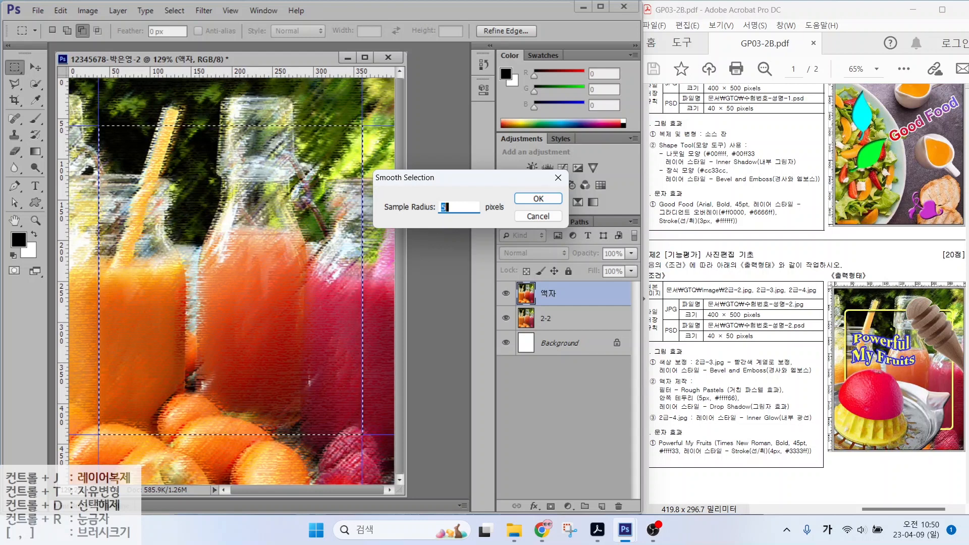
pyautogui.write('10')
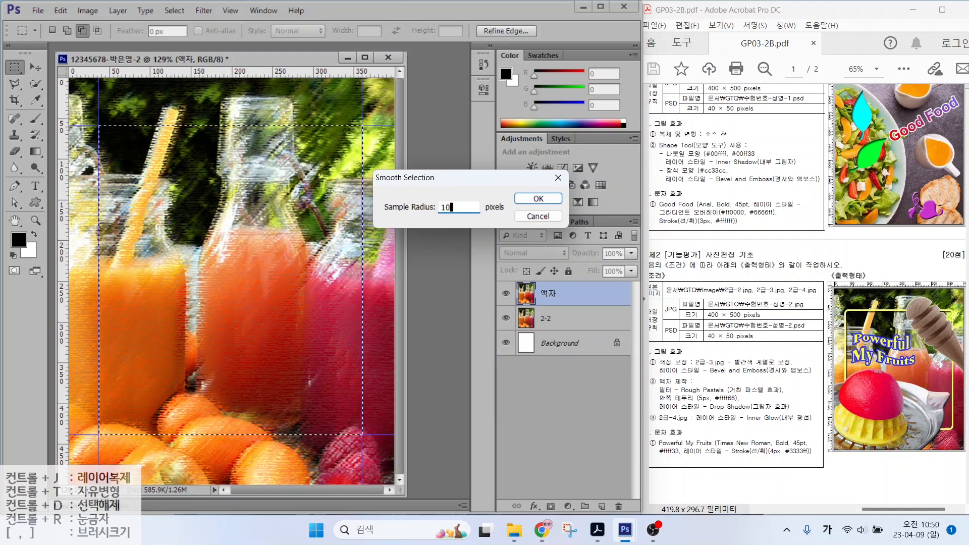
pyautogui.click(522, 199)
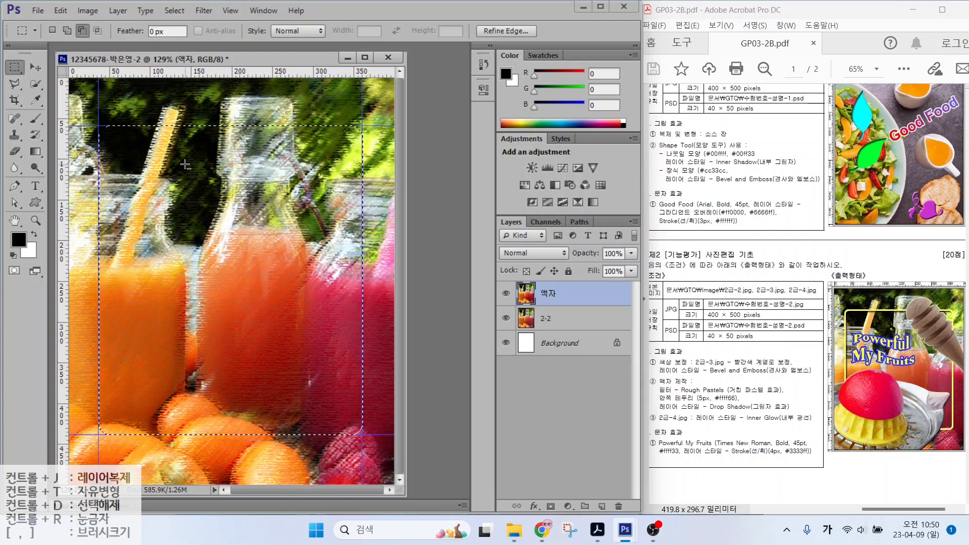
pyautogui.press('Delete')
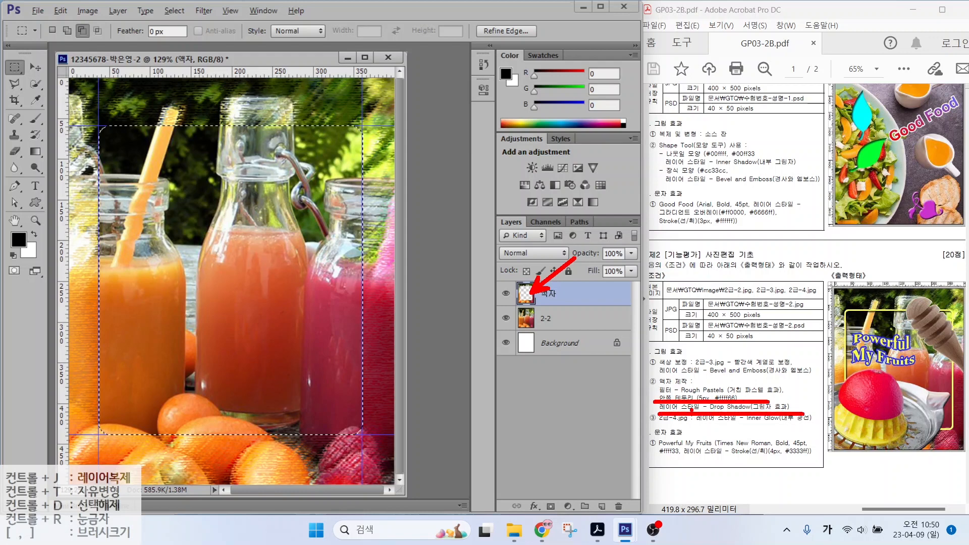
# Step: Stroke the selection with a 5 px yellow ffff66 outline
pyautogui.click(54, 11)
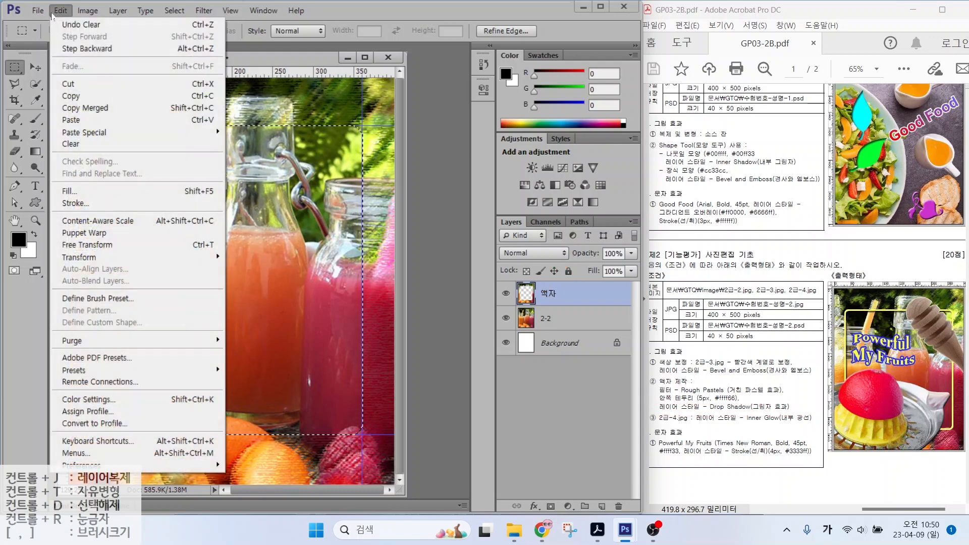
pyautogui.click(69, 203)
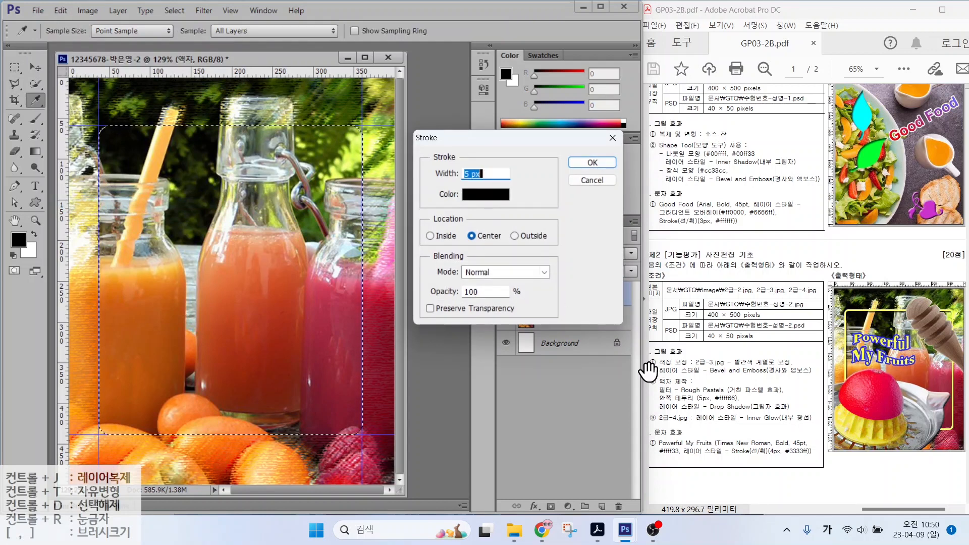
pyautogui.click(474, 195)
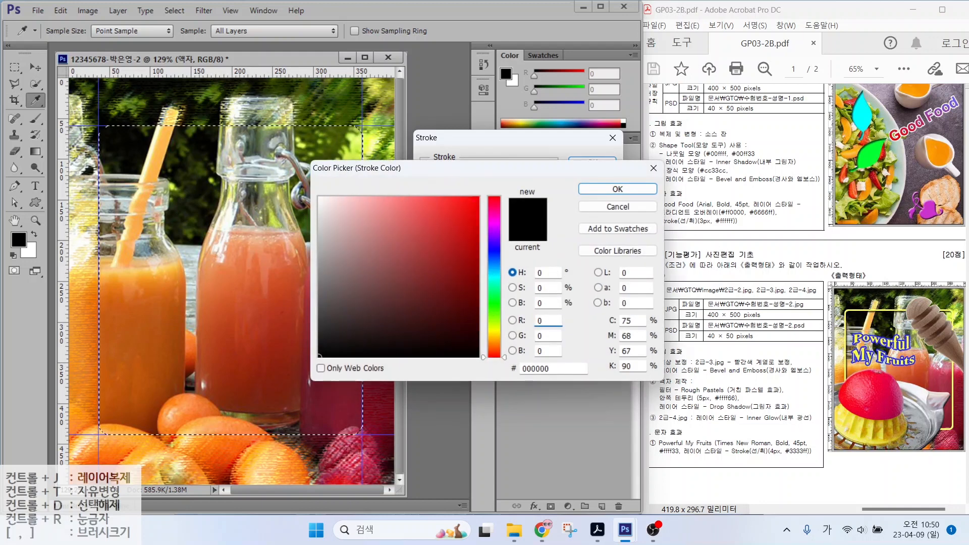
pyautogui.moveTo(556, 369); pyautogui.dragTo(443, 337)
pyautogui.write('ffff66')
pyautogui.press('Return')
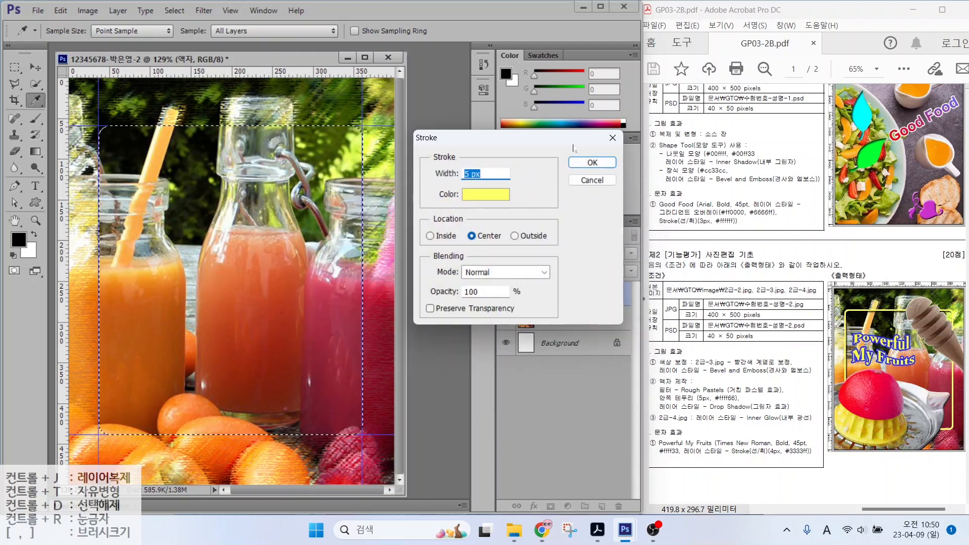
pyautogui.click(592, 162)
# Step: Add a Drop Shadow layer style to the 액자 layer
pyautogui.press('m')
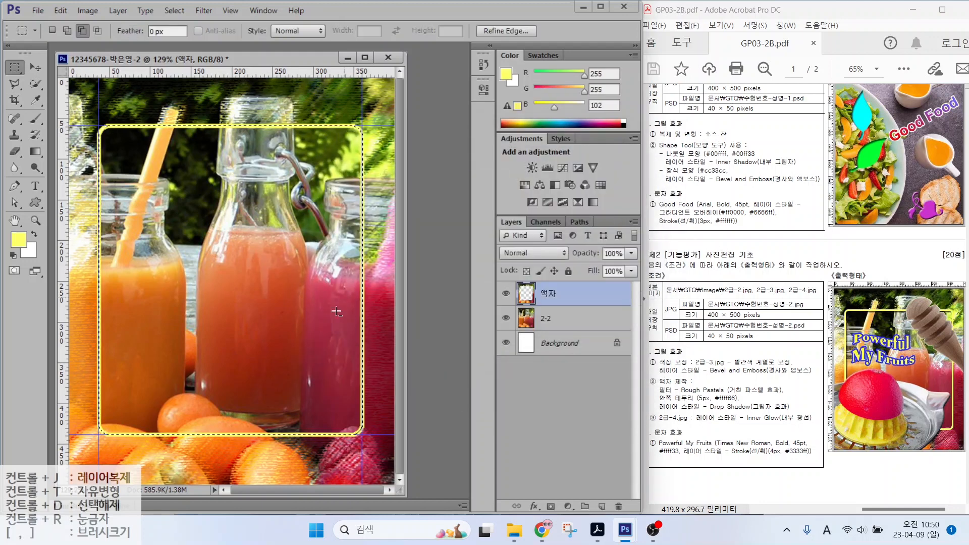
pyautogui.click(685, 410)
pyautogui.click(534, 507)
pyautogui.click(616, 398)
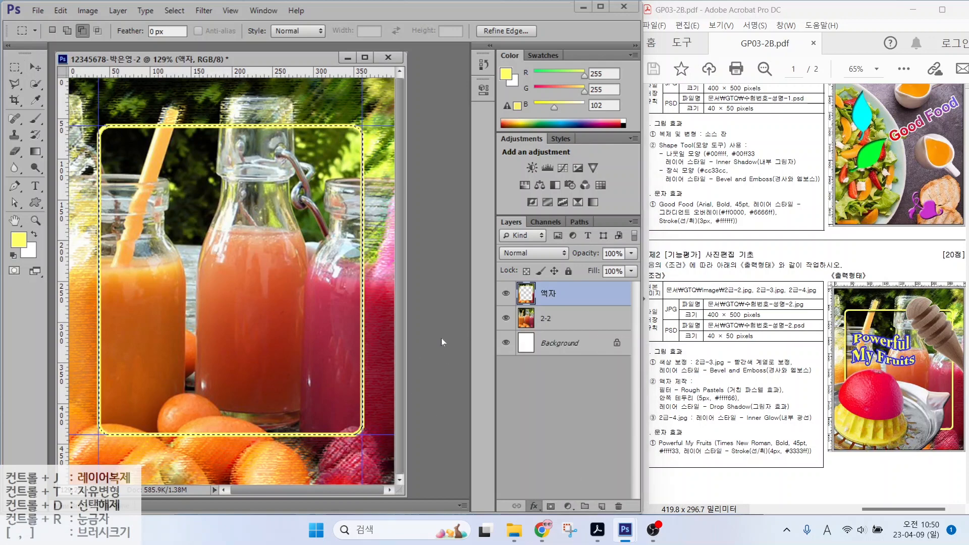
pyautogui.click(308, 128)
pyautogui.press('Return')
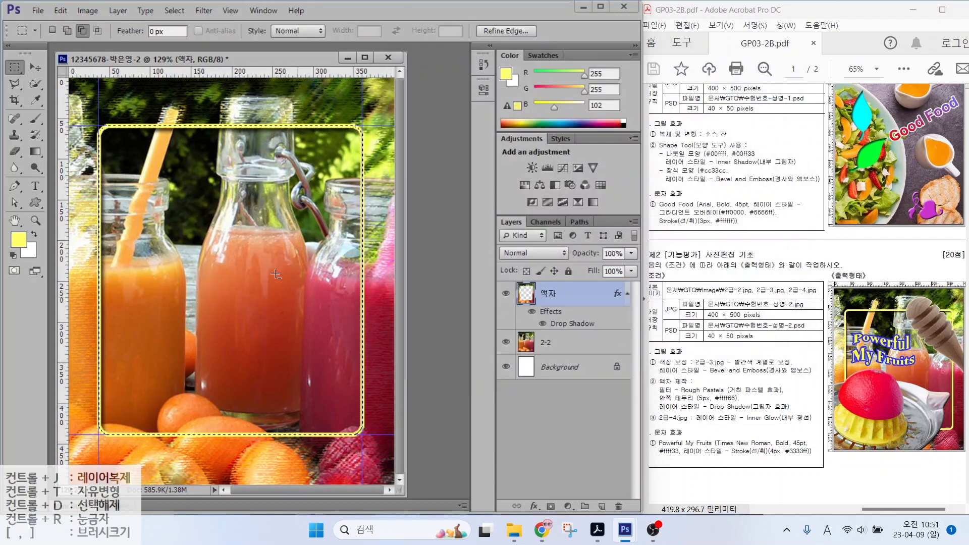
# Step: Deselect, then mark the colour-correction and 2급-4.jpg Inner Glow items in the brief
pyautogui.click(166, 11)
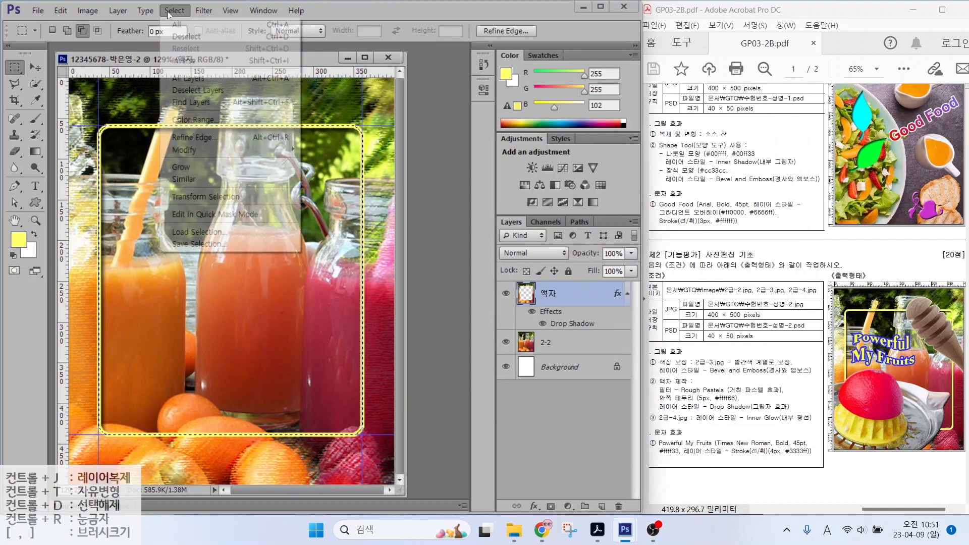
pyautogui.click(187, 38)
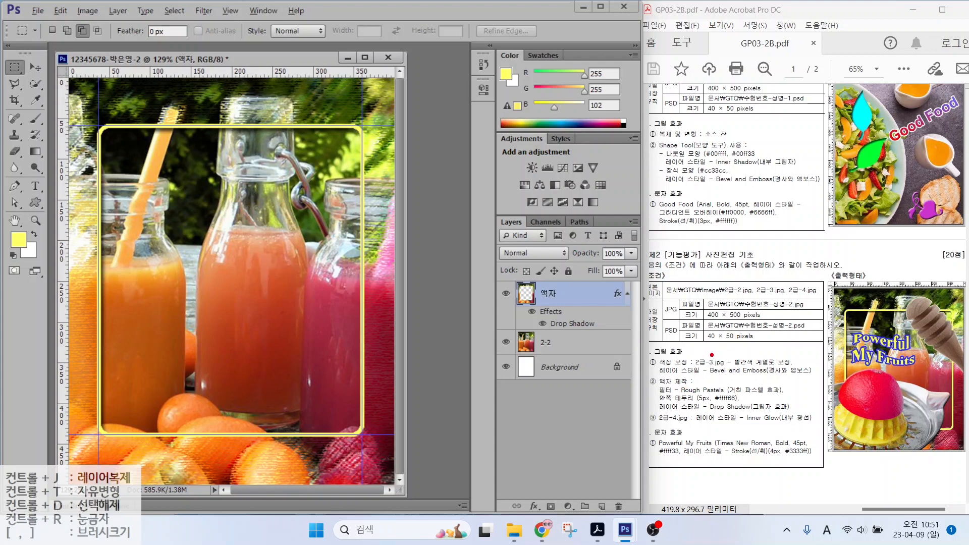
pyautogui.moveTo(706, 356); pyautogui.dragTo(750, 322)
pyautogui.moveTo(705, 412); pyautogui.dragTo(751, 384)
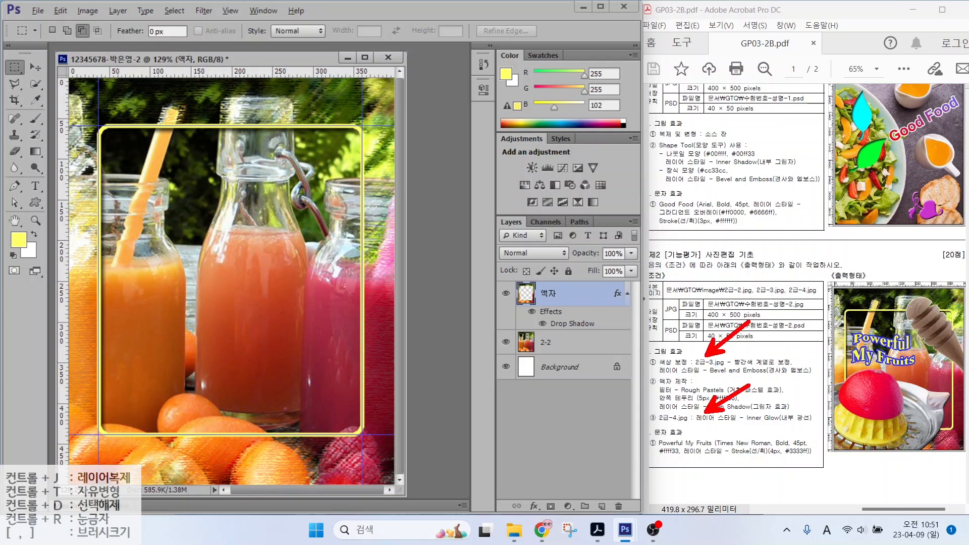
pyautogui.press('Escape')
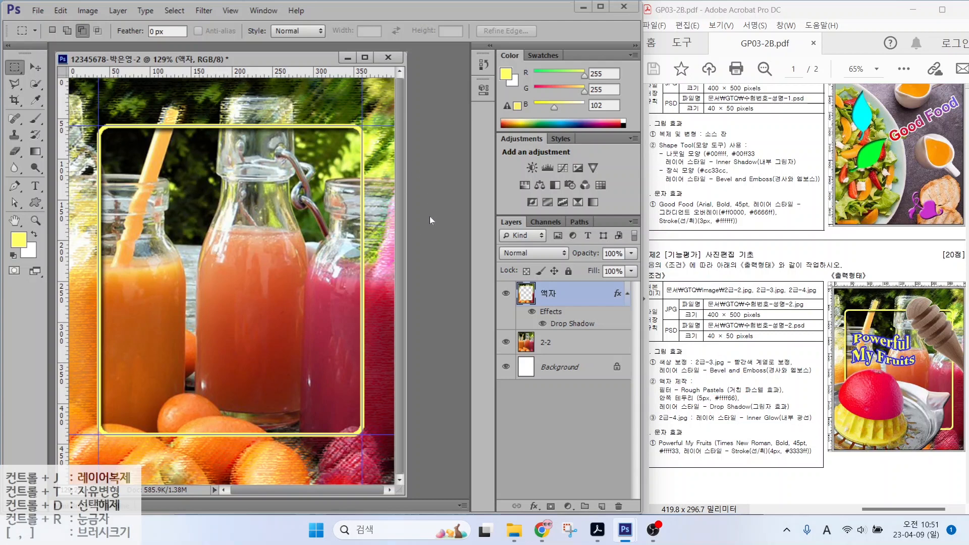
# Step: Open 2급-3.jpg and quick-select the orange and juicer
pyautogui.hotkey('ctrl', 'o')
pyautogui.click(355, 166)
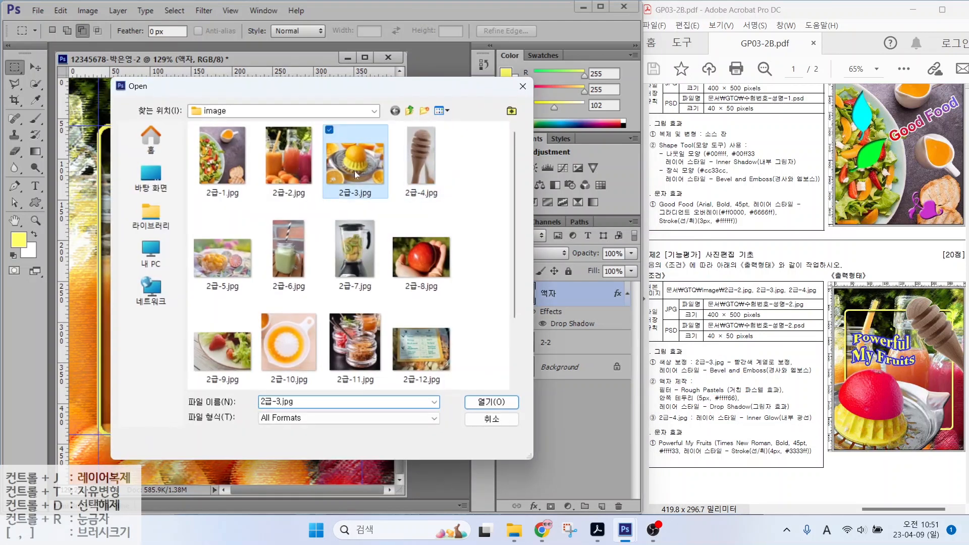
pyautogui.click(489, 401)
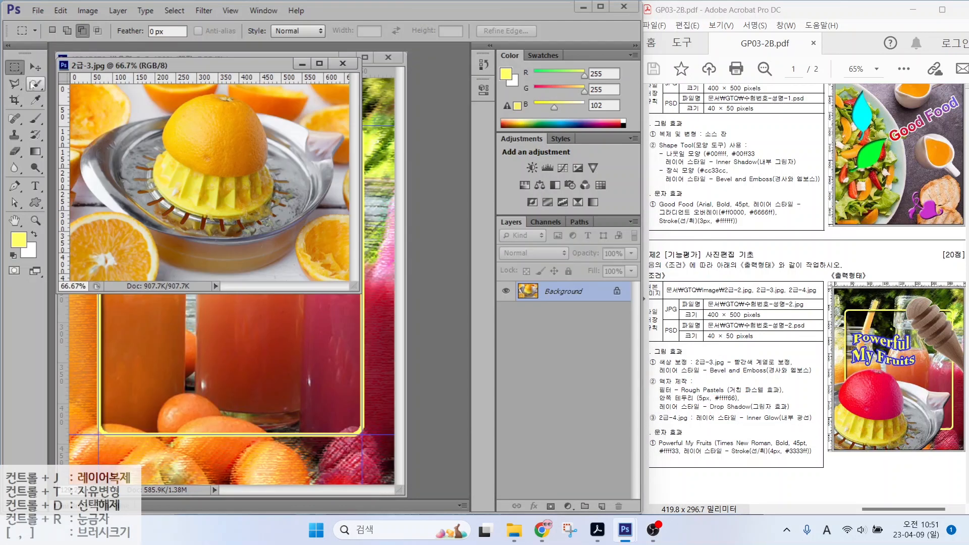
pyautogui.click(34, 84)
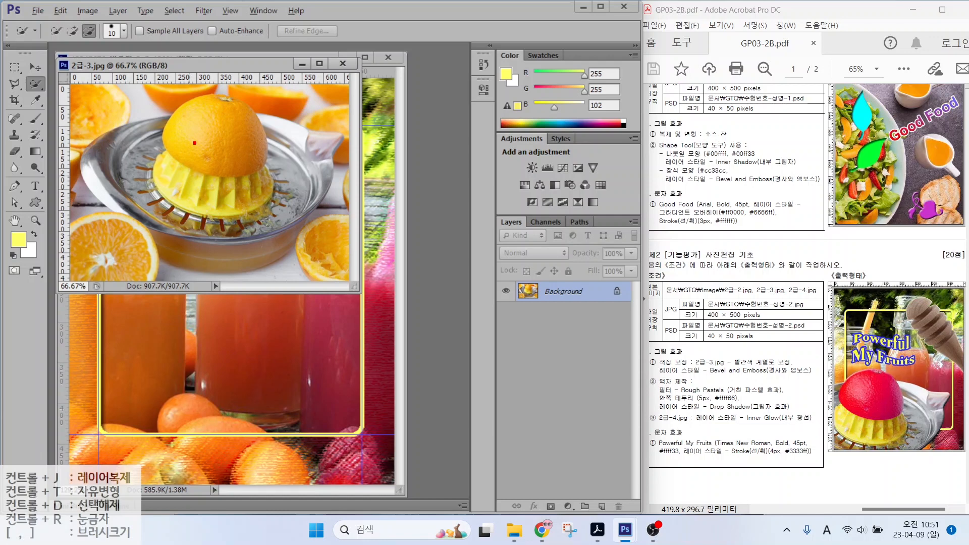
pyautogui.moveTo(189, 138); pyautogui.dragTo(180, 201)
pyautogui.moveTo(248, 140); pyautogui.dragTo(207, 220)
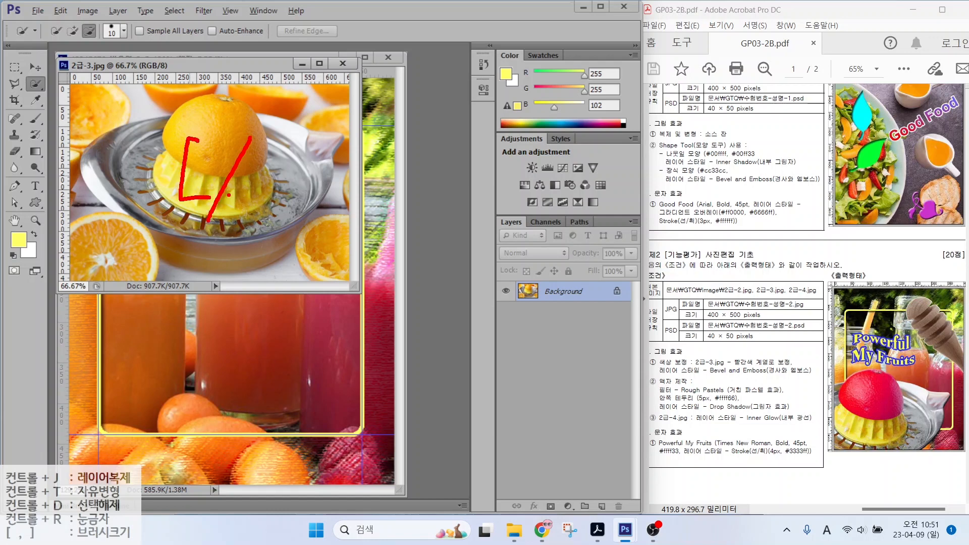
pyautogui.moveTo(270, 139)
pyautogui.mouseDown()
pyautogui.moveTo(299, 160)
pyautogui.moveTo(260, 204)
pyautogui.mouseUp()
pyautogui.press('Escape')
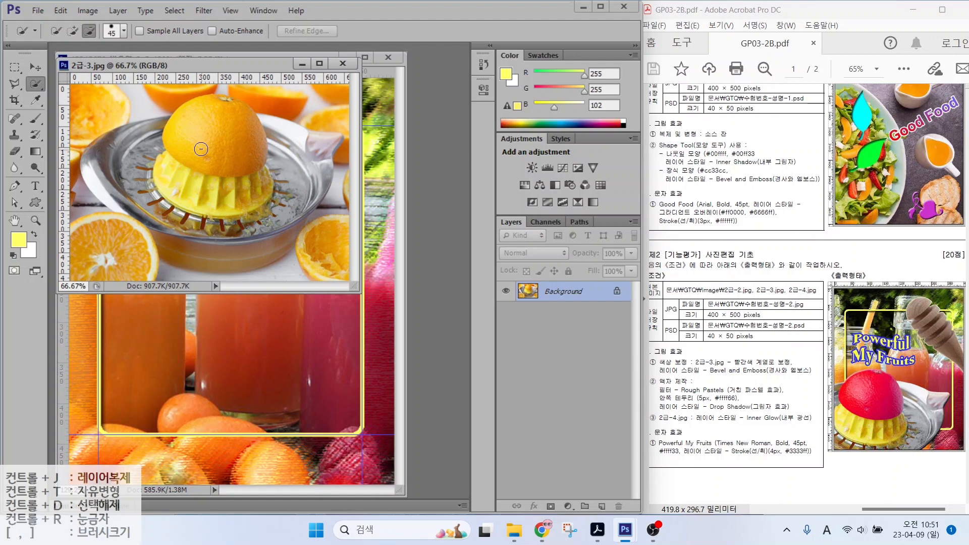
pyautogui.moveTo(201, 149)
pyautogui.mouseDown()
pyautogui.moveTo(209, 174)
pyautogui.moveTo(252, 118)
pyautogui.moveTo(274, 141)
pyautogui.moveTo(268, 228)
pyautogui.moveTo(285, 169)
pyautogui.moveTo(268, 135)
pyautogui.mouseUp()
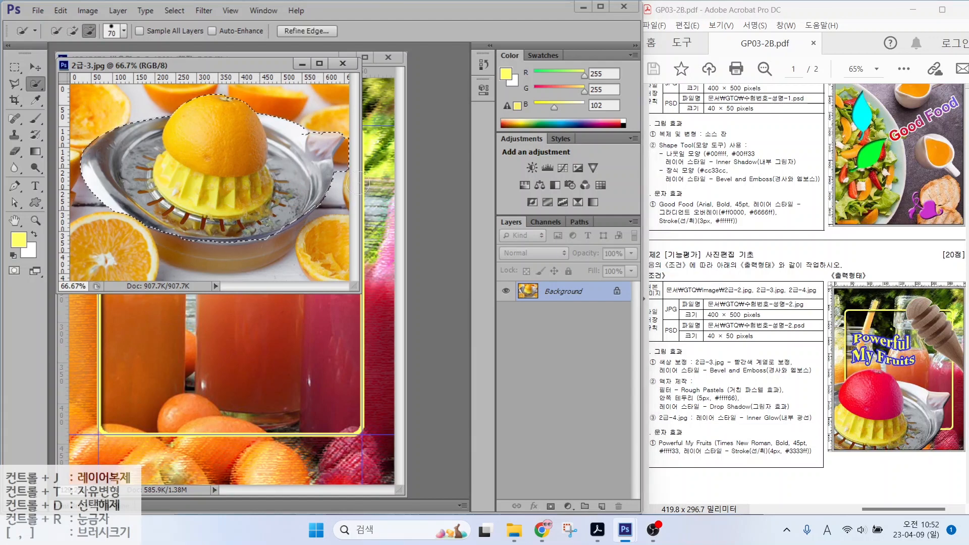
pyautogui.press('[')
pyautogui.press('[')
pyautogui.press('[')
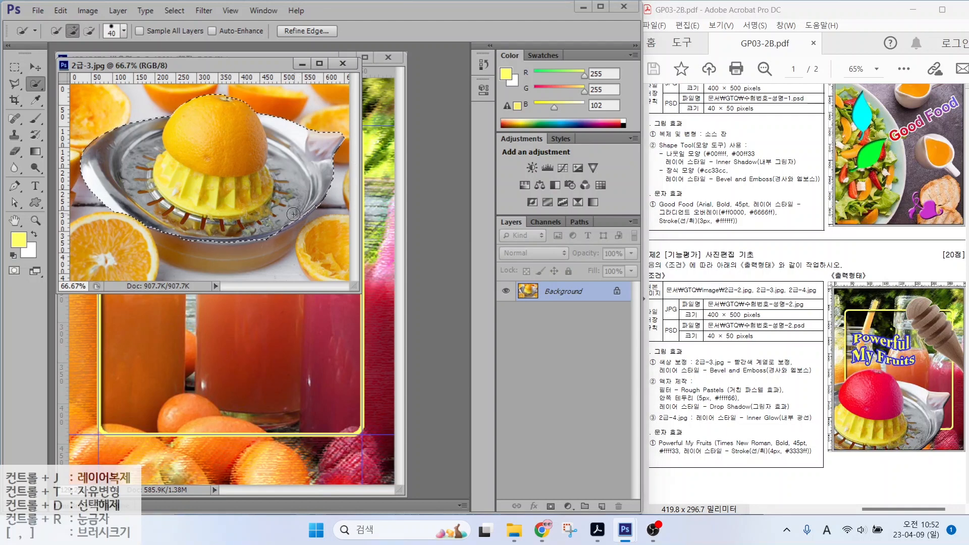
# Step: Move the juicer cutout into the composite, close the source, and name the layer 2-3
pyautogui.moveTo(129, 66); pyautogui.dragTo(305, 115)
pyautogui.click(36, 68)
pyautogui.moveTo(348, 223); pyautogui.dragTo(168, 217)
pyautogui.click(520, 112)
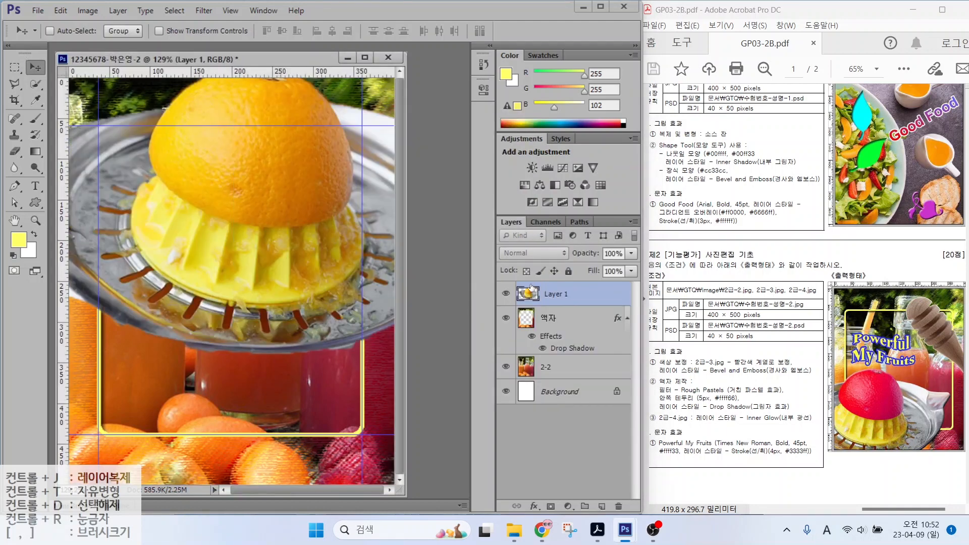
pyautogui.doubleClick(554, 293)
pyautogui.write('2-3')
pyautogui.press('Return')
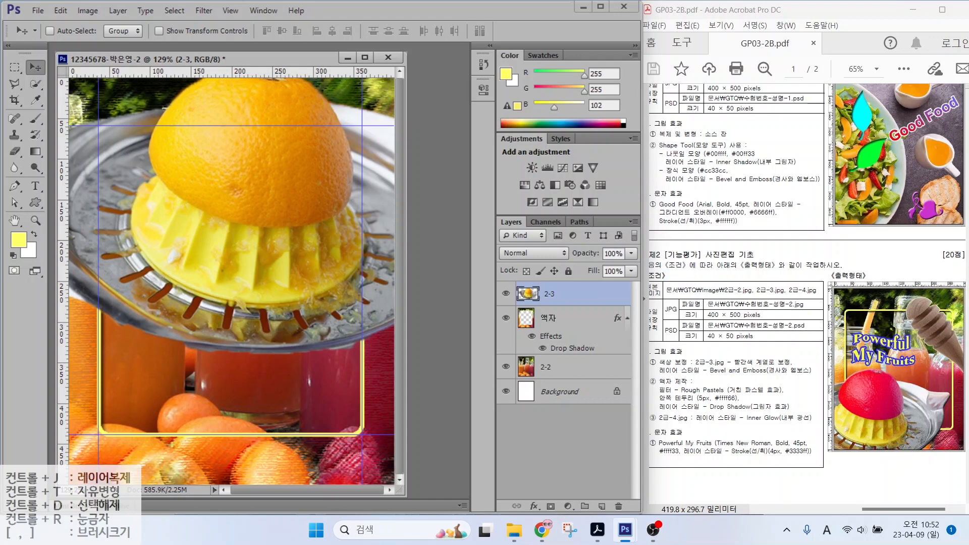
# Step: Scale the 2-3 juicer to about 76% and move it into the frame's lower left
pyautogui.moveTo(374, 190); pyautogui.dragTo(313, 265)
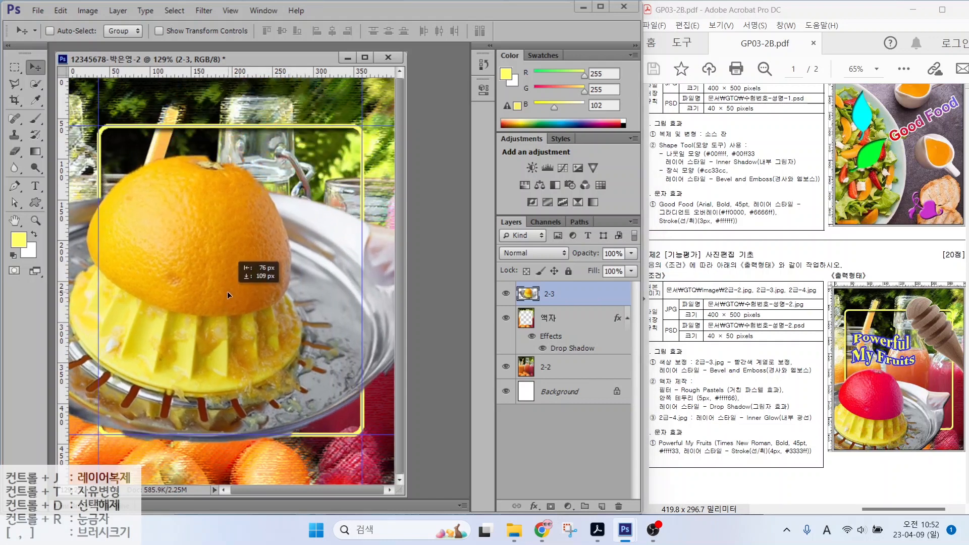
pyautogui.hotkey('ctrl', 't')
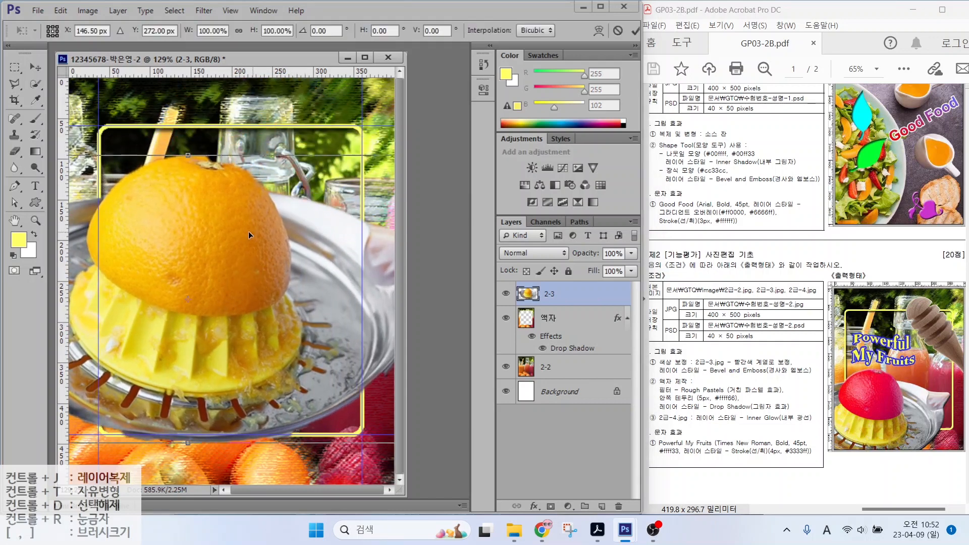
pyautogui.moveTo(226, 239); pyautogui.dragTo(140, 263)
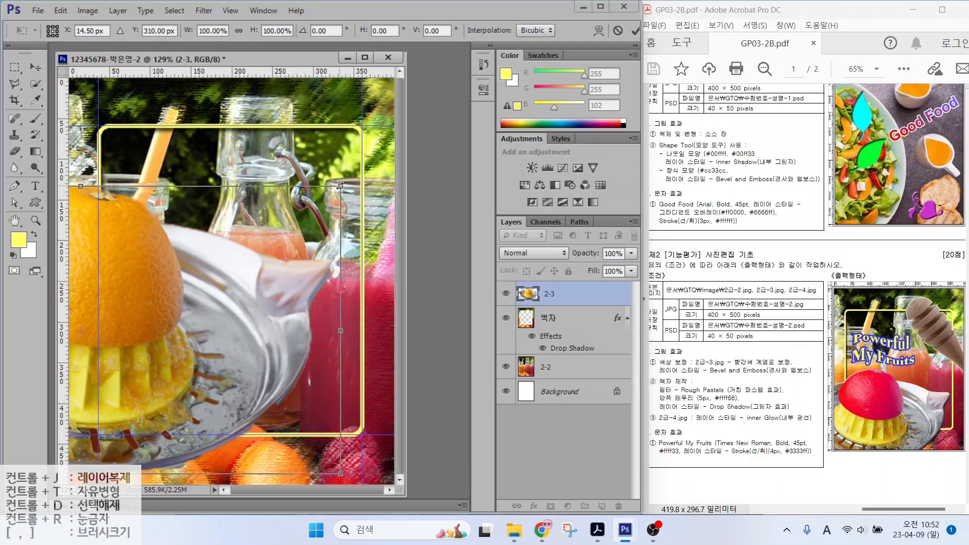
pyautogui.moveTo(341, 187); pyautogui.dragTo(249, 303)
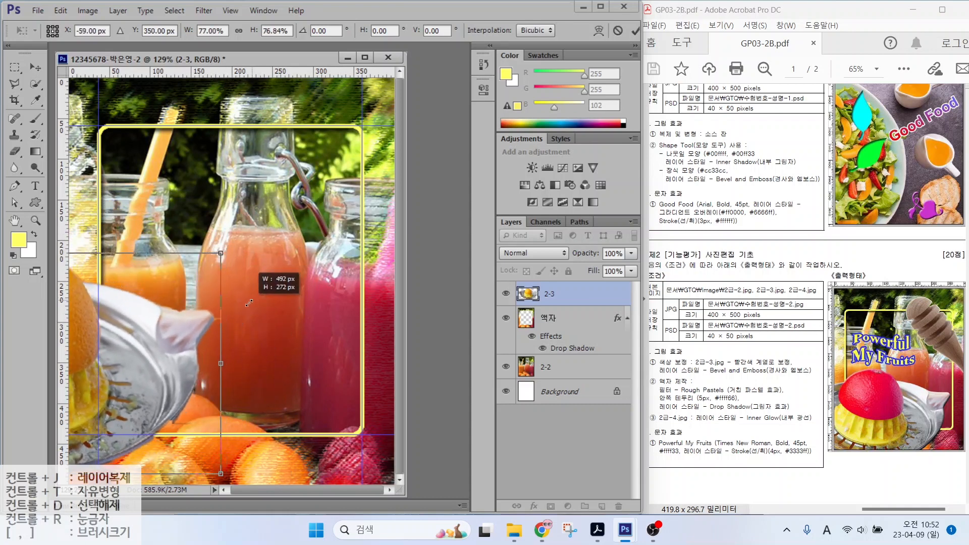
pyautogui.moveTo(152, 357); pyautogui.dragTo(294, 393)
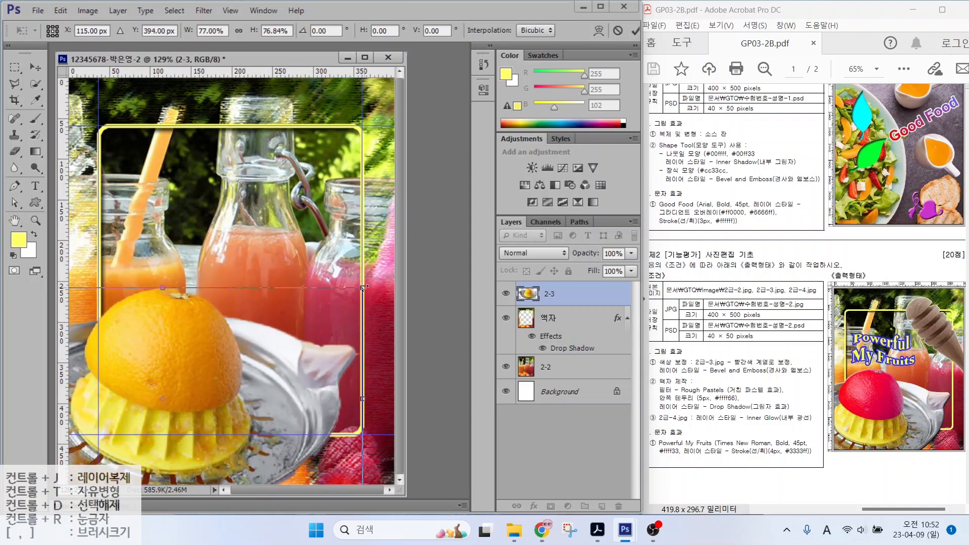
pyautogui.moveTo(363, 288); pyautogui.dragTo(358, 291)
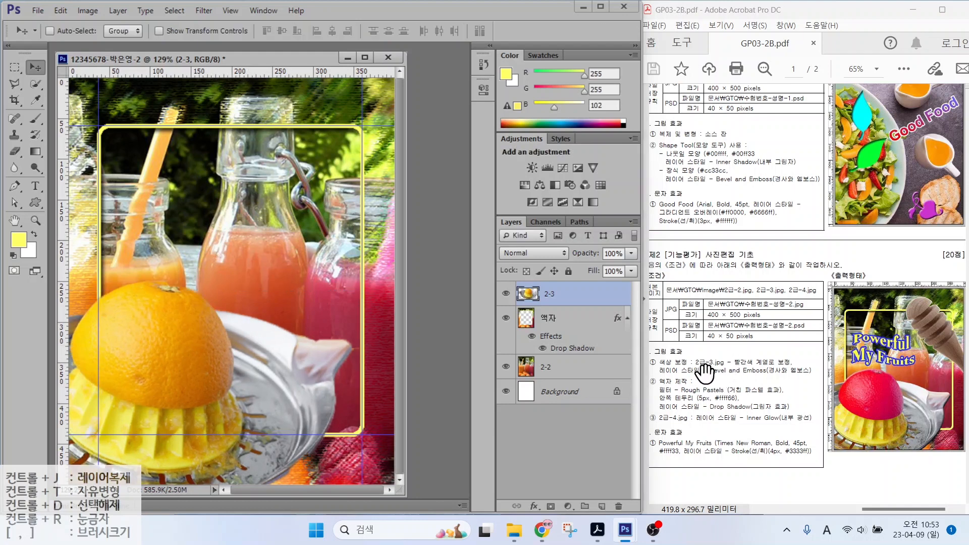
# Step: Quick-select the orange and shift its Hue to -44 so it turns red
pyautogui.press('ctrl')
pyautogui.press('ctrl')
pyautogui.press('ctrl')
pyautogui.press('ctrl')
pyautogui.moveTo(890, 428)
pyautogui.mouseDown()
pyautogui.moveTo(834, 407)
pyautogui.moveTo(858, 366)
pyautogui.mouseUp()
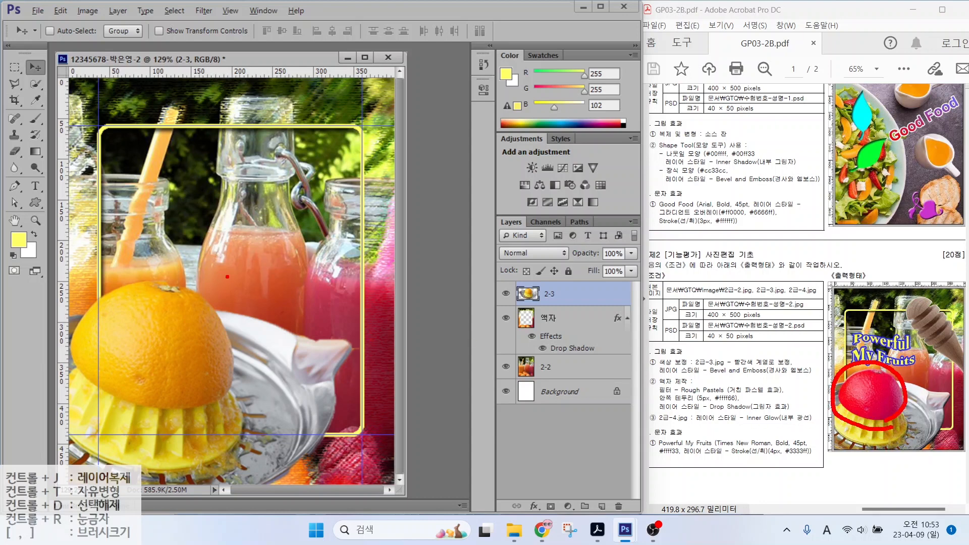
pyautogui.click(34, 85)
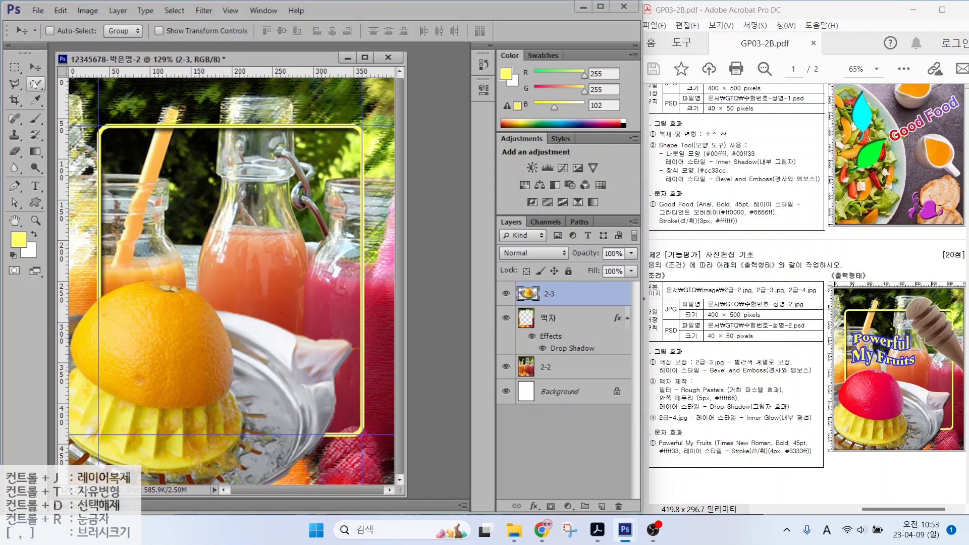
pyautogui.moveTo(134, 296)
pyautogui.mouseDown()
pyautogui.moveTo(151, 344)
pyautogui.moveTo(183, 351)
pyautogui.moveTo(168, 361)
pyautogui.moveTo(128, 348)
pyautogui.moveTo(195, 310)
pyautogui.mouseUp()
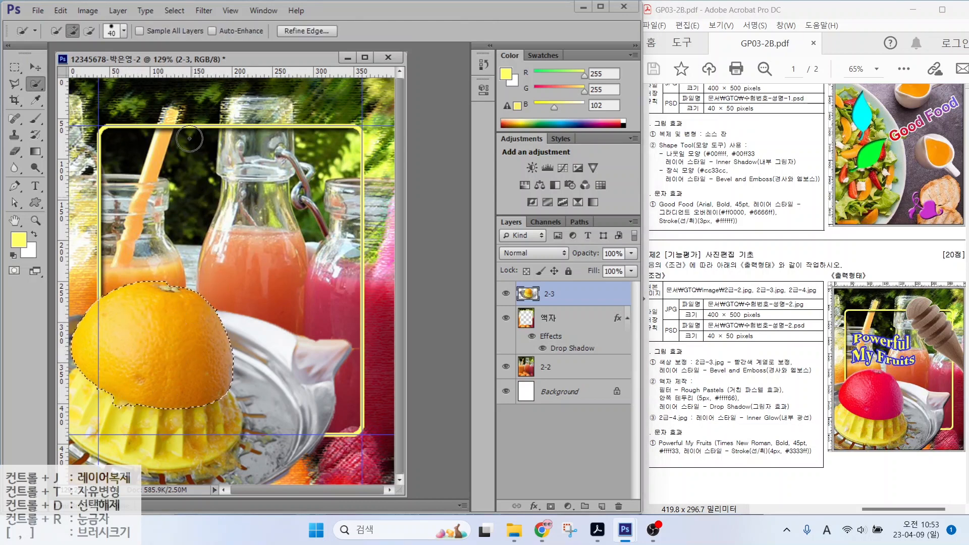
pyautogui.click(117, 10)
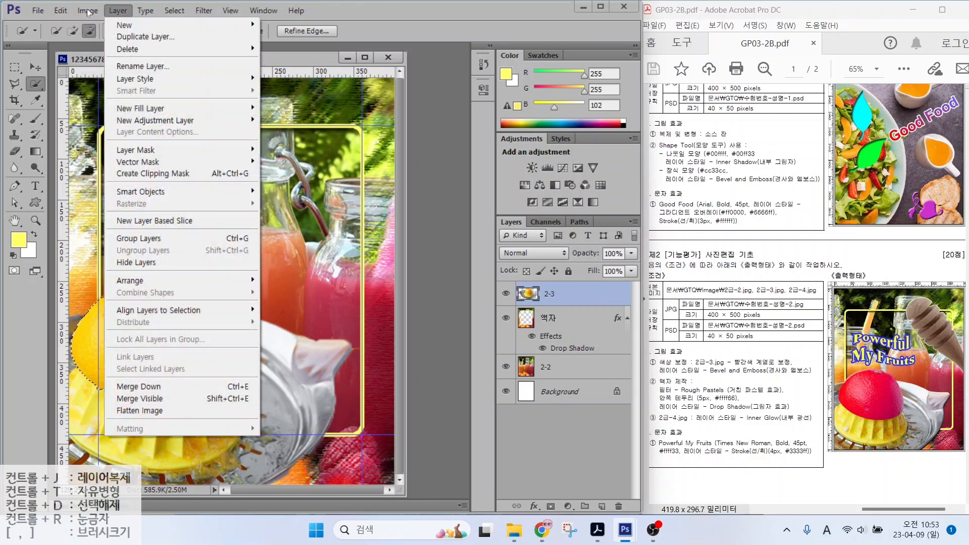
pyautogui.moveTo(89, 11)
pyautogui.moveTo(93, 46)
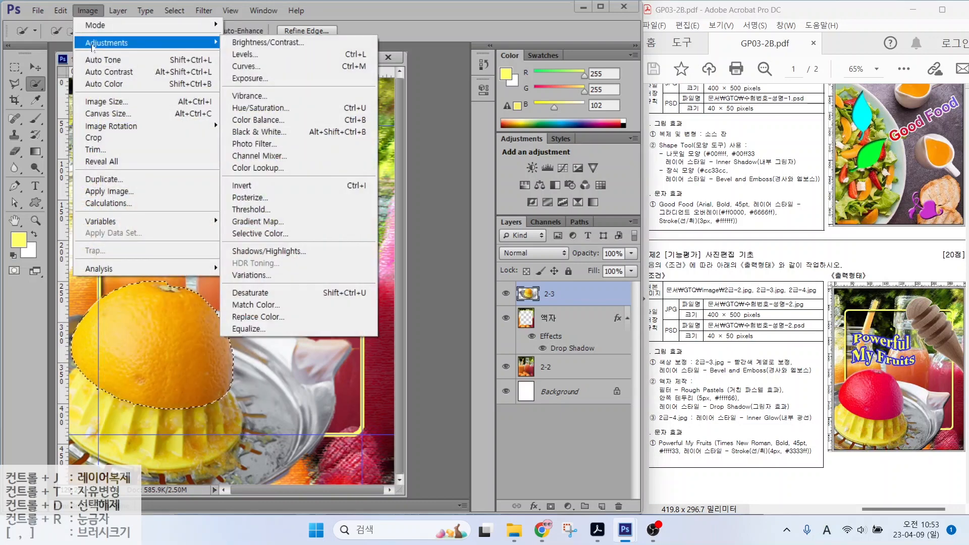
pyautogui.click(256, 109)
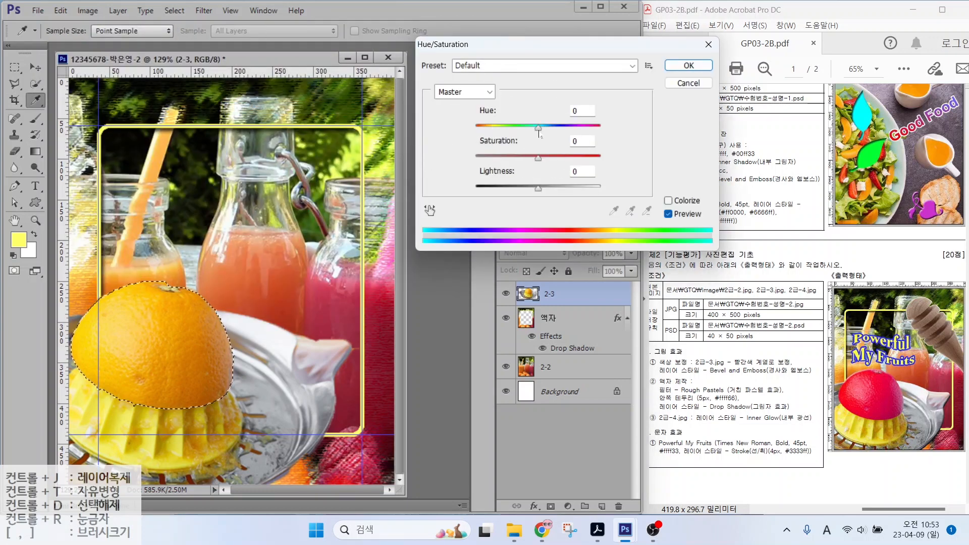
pyautogui.moveTo(538, 127); pyautogui.dragTo(513, 130)
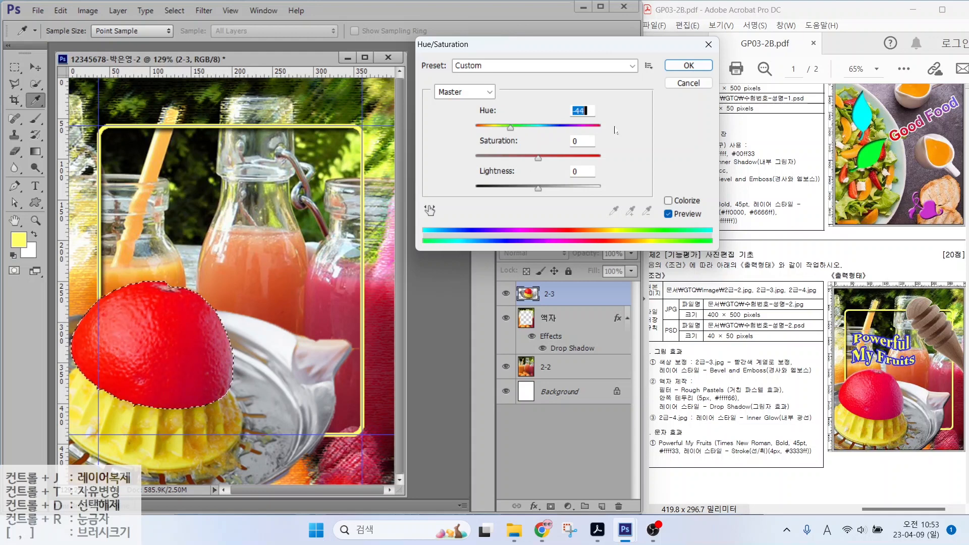
pyautogui.click(689, 65)
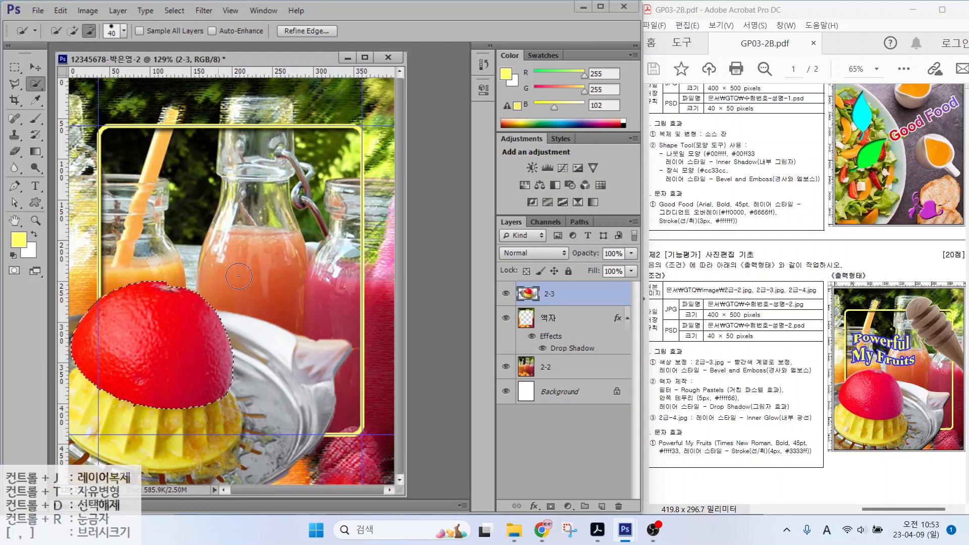
# Step: Deselect the orange and mark the Bevel and Emboss requirement in the brief
pyautogui.hotkey('ctrl', 'd')
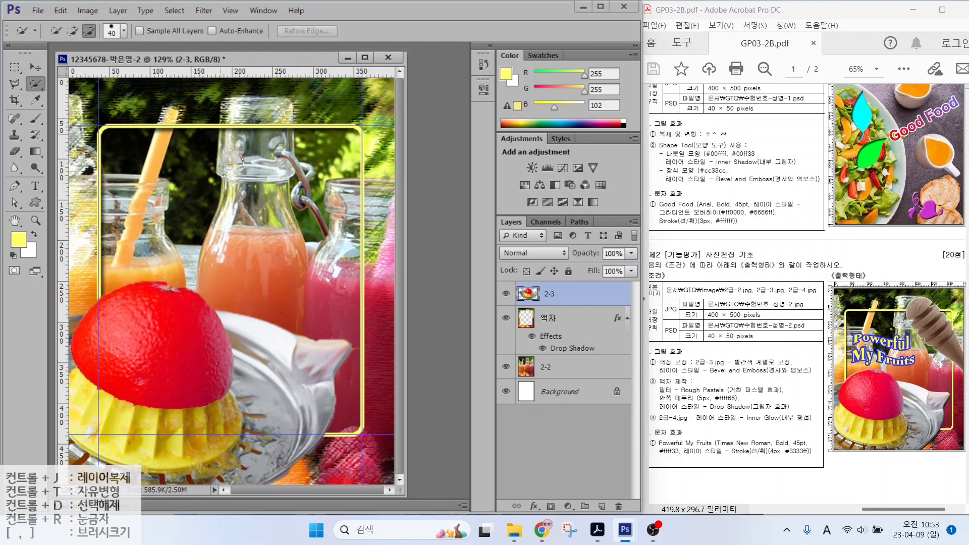
pyautogui.moveTo(672, 376); pyautogui.dragTo(818, 376)
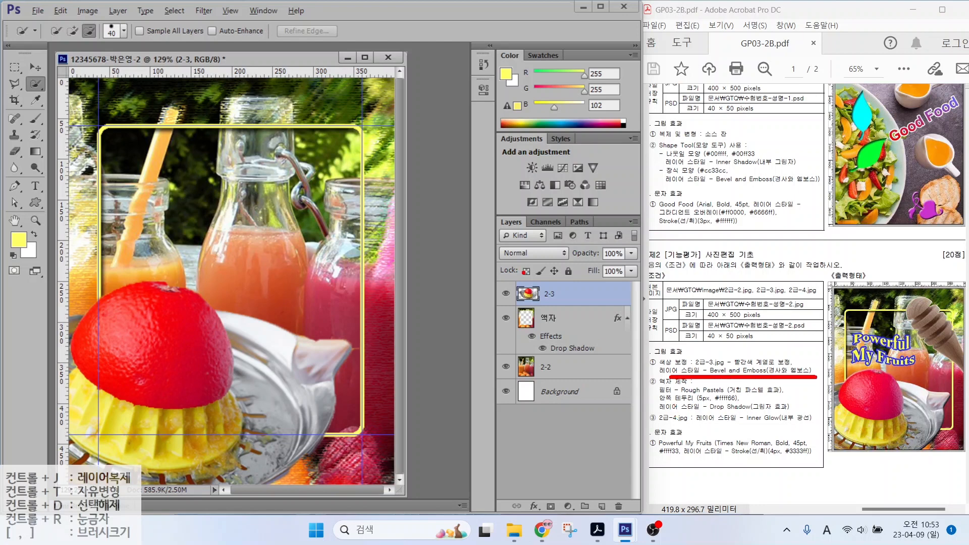
pyautogui.moveTo(475, 204); pyautogui.dragTo(641, 523)
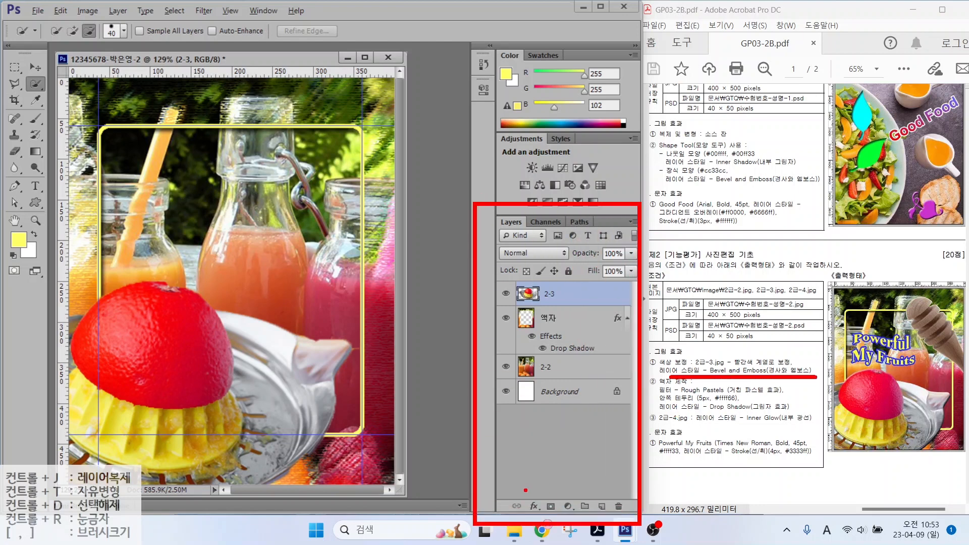
pyautogui.moveTo(526, 491); pyautogui.dragTo(544, 517)
pyautogui.press('Escape')
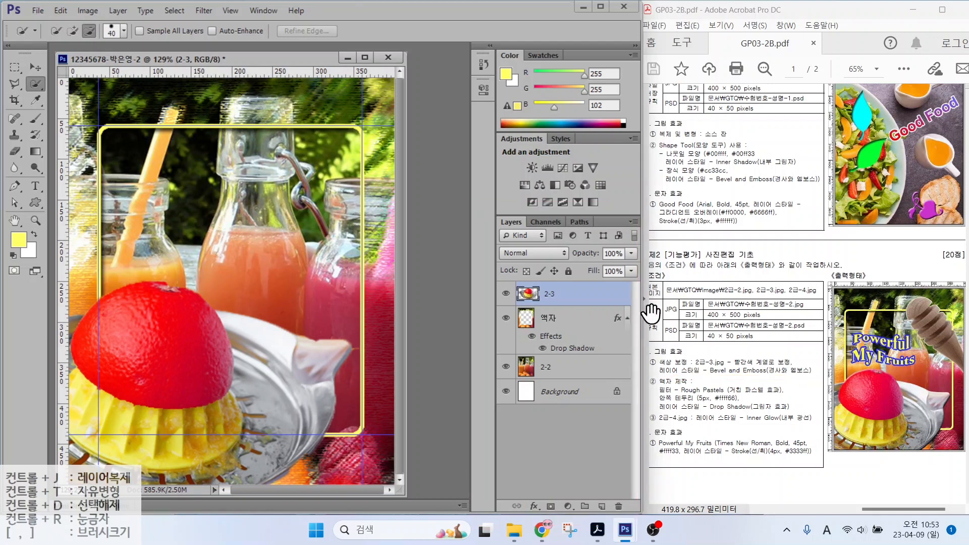
# Step: Give layer 2-3 a Bevel & Emboss style, then bring up the Open dialog
pyautogui.click(534, 506)
pyautogui.click(580, 370)
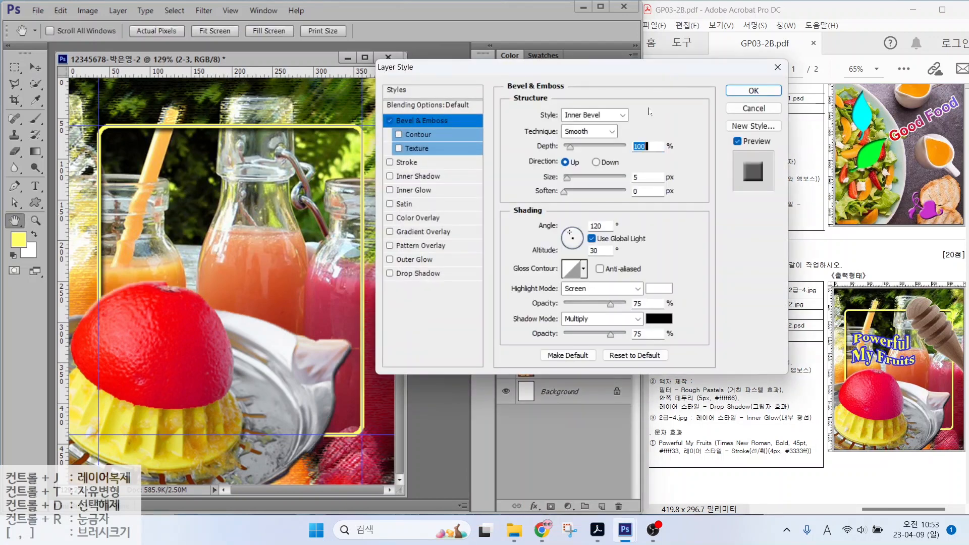
pyautogui.click(753, 90)
pyautogui.hotkey('ctrl', 'o')
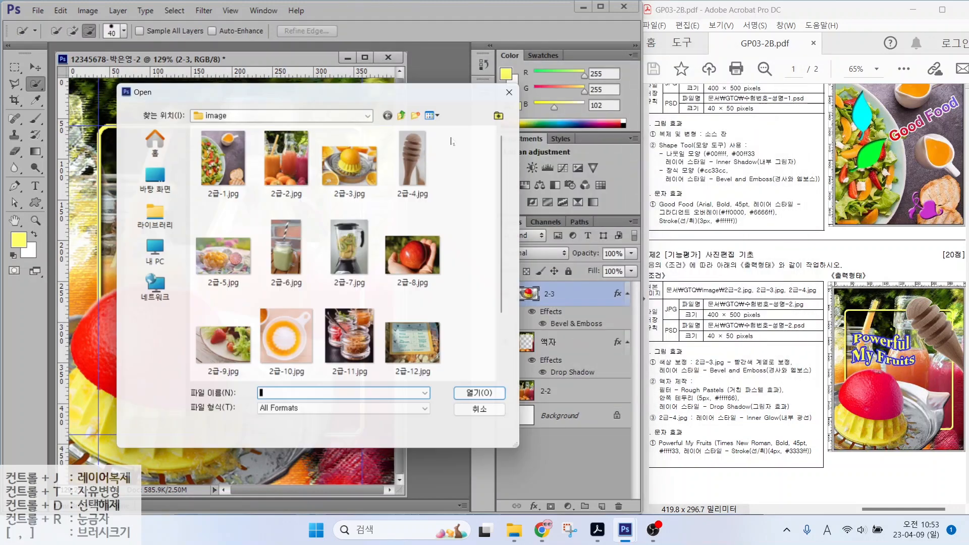
# Step: Cut the honey dipper from 2급-4.jpg into the composite as layer 2-4
pyautogui.doubleClick(421, 158)
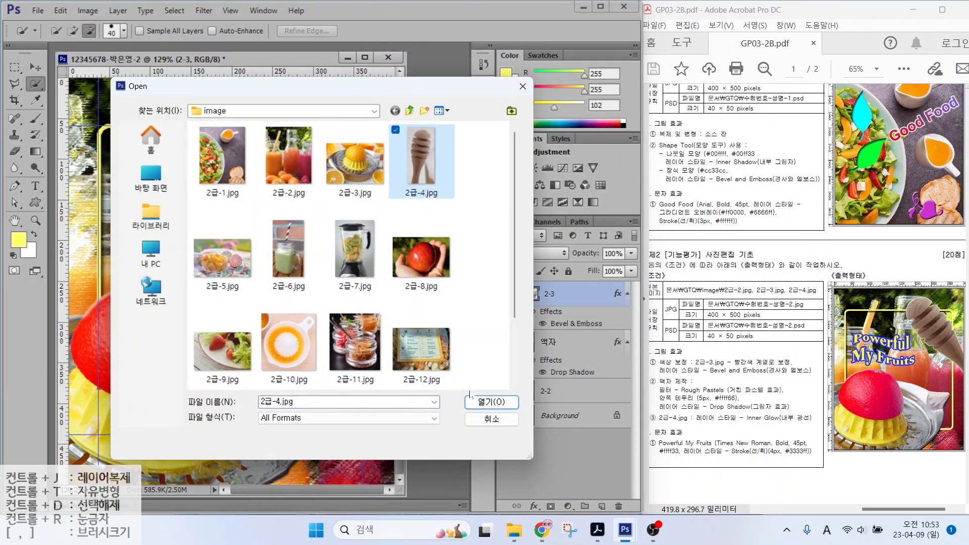
pyautogui.moveTo(183, 159)
pyautogui.mouseDown()
pyautogui.moveTo(151, 133)
pyautogui.moveTo(160, 247)
pyautogui.moveTo(141, 322)
pyautogui.moveTo(167, 225)
pyautogui.mouseUp()
pyautogui.moveTo(126, 66); pyautogui.dragTo(359, 101)
pyautogui.click(35, 67)
pyautogui.moveTo(376, 212); pyautogui.dragTo(164, 223)
pyautogui.click(473, 99)
pyautogui.doubleClick(544, 295)
pyautogui.write('2-4')
pyautogui.press('Return')
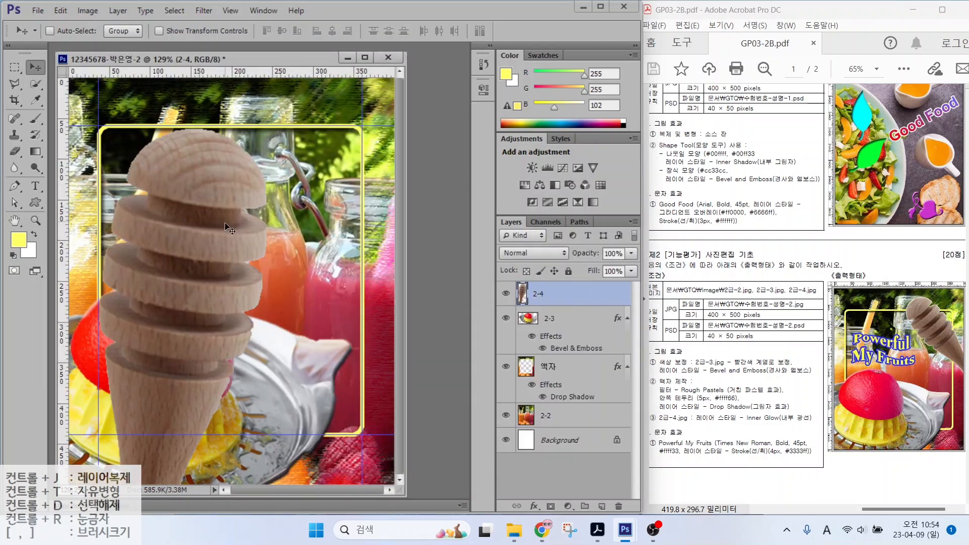
# Step: Shrink the honey dipper to about 59%, tilt it counter-clockwise, and place it upper right
pyautogui.hotkey('ctrl', 't')
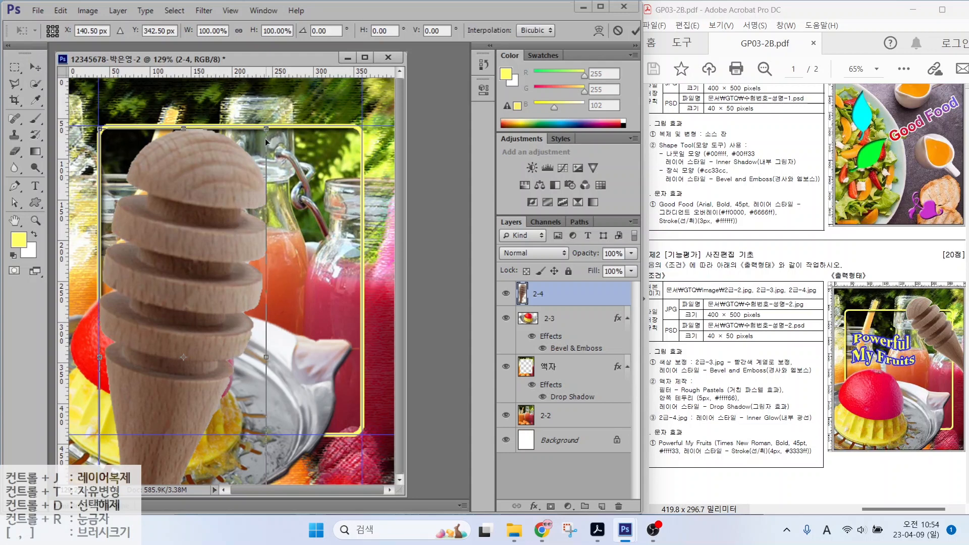
pyautogui.moveTo(265, 130); pyautogui.dragTo(92, 269)
pyautogui.moveTo(115, 363); pyautogui.dragTo(293, 169)
pyautogui.moveTo(177, 155); pyautogui.dragTo(225, 194)
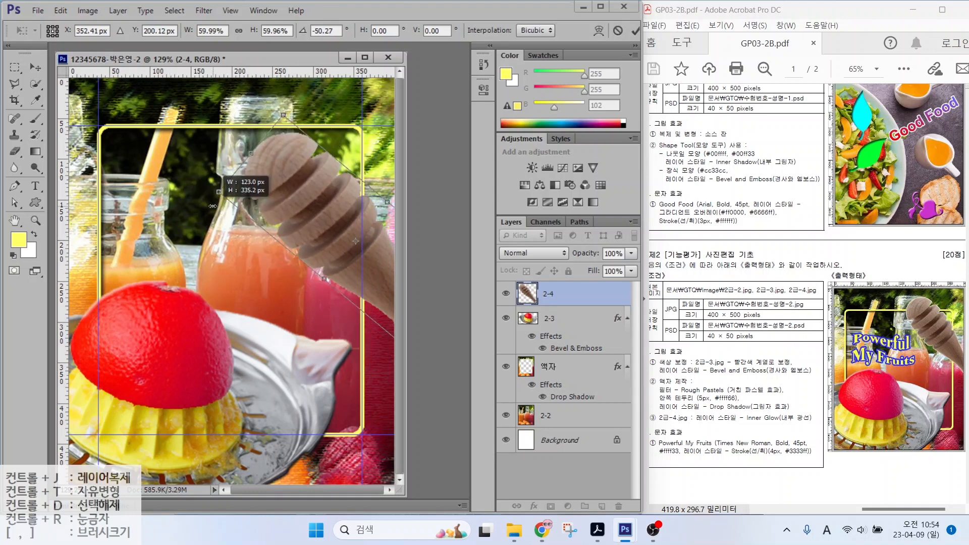
pyautogui.moveTo(298, 185); pyautogui.dragTo(283, 147)
pyautogui.moveTo(286, 152)
pyautogui.mouseDown()
pyautogui.moveTo(270, 147)
pyautogui.moveTo(286, 134)
pyautogui.mouseUp()
pyautogui.press('Return')
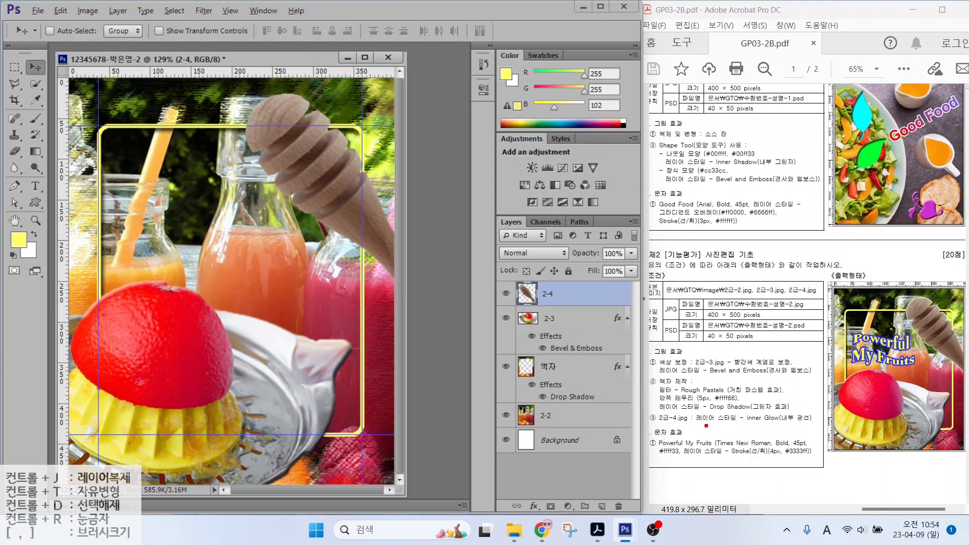
# Step: Add an Outer Glow layer style to layer 2-4
pyautogui.moveTo(706, 425); pyautogui.dragTo(833, 426)
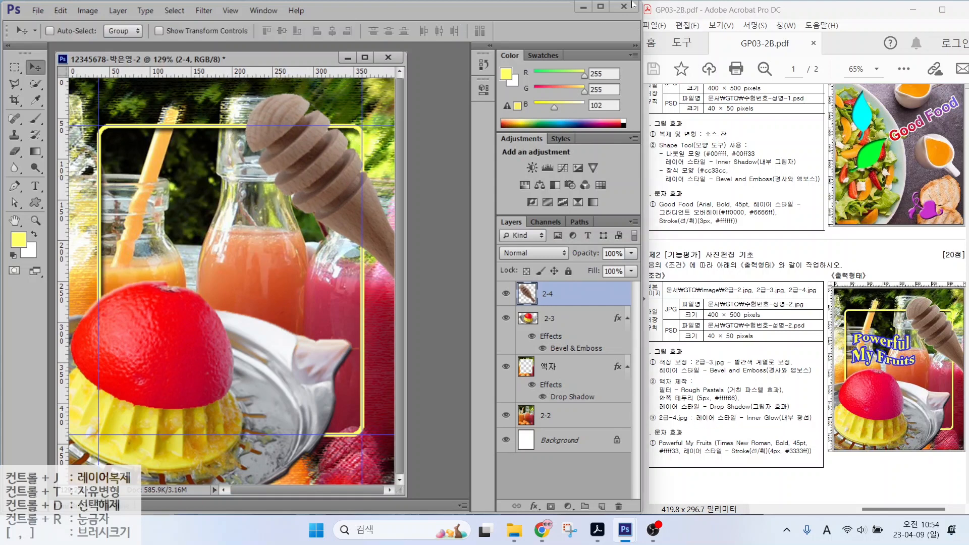
pyautogui.click(535, 506)
pyautogui.click(554, 488)
pyautogui.press('Return')
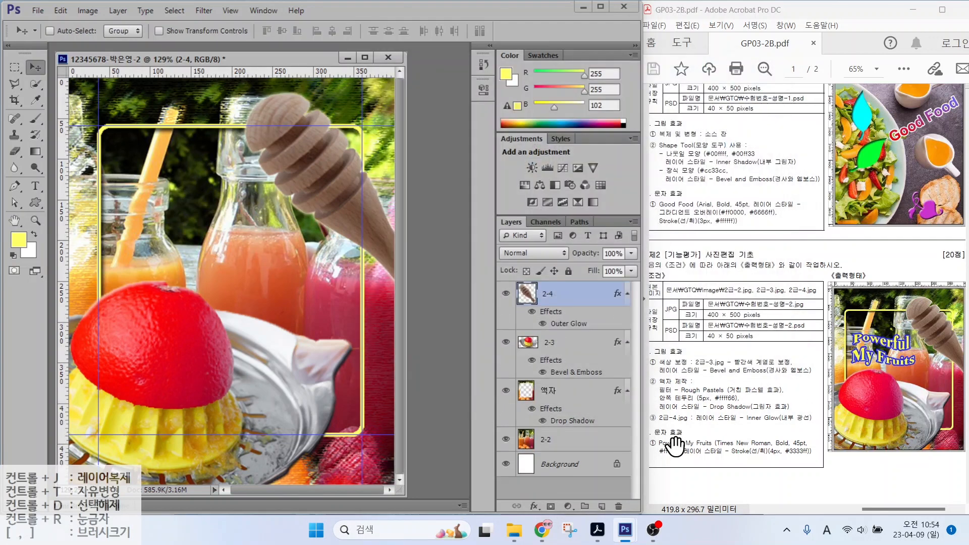
# Step: Type the two-line title 'Powerful' / 'My Fruits' in the upper canvas
pyautogui.click(35, 187)
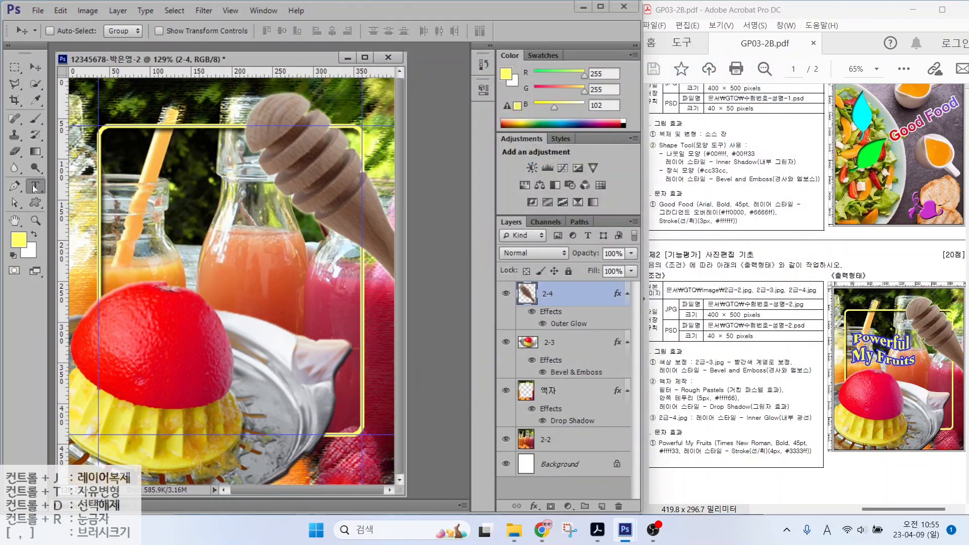
pyautogui.click(162, 216)
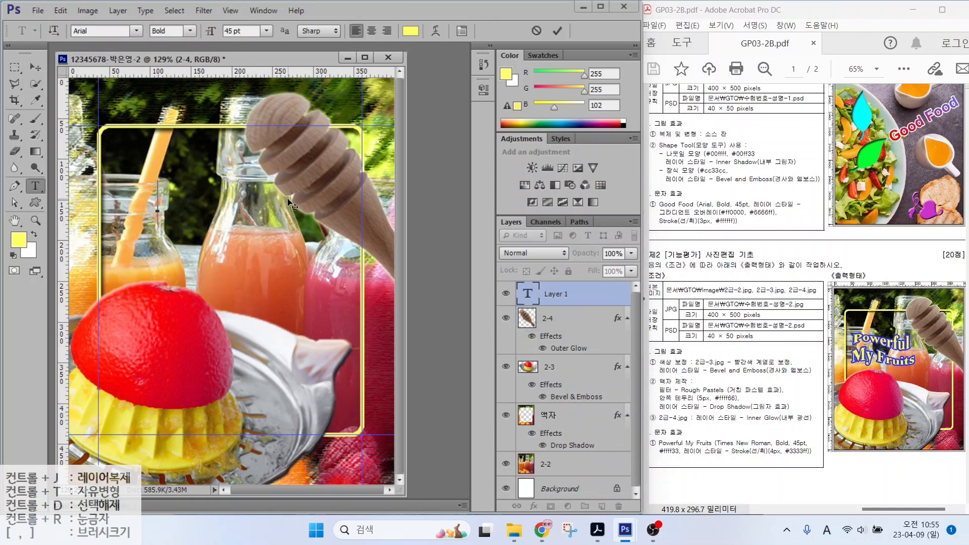
pyautogui.write('Powerful')
pyautogui.press('Return')
pyautogui.write('My')
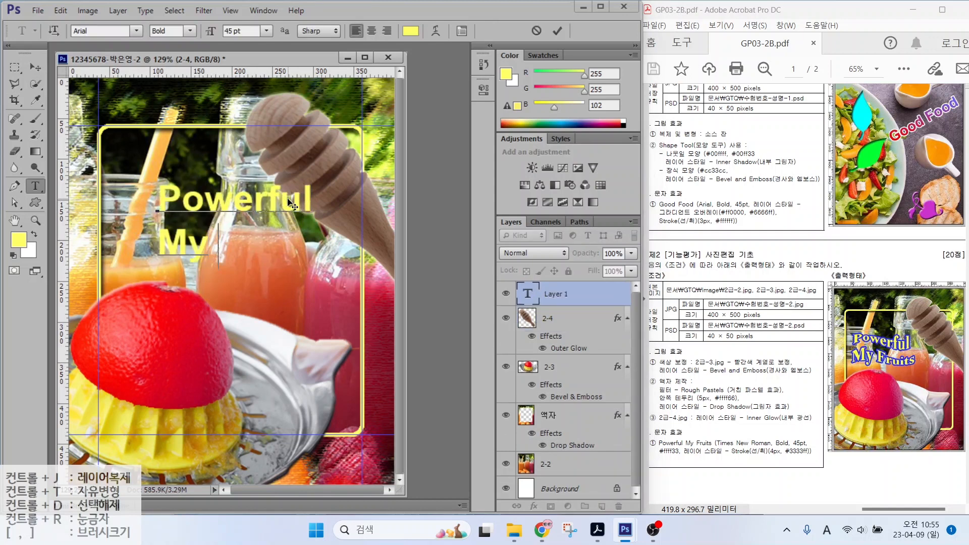
pyautogui.write(' Fruits')
pyautogui.hotkey('ctrl', 'Return')
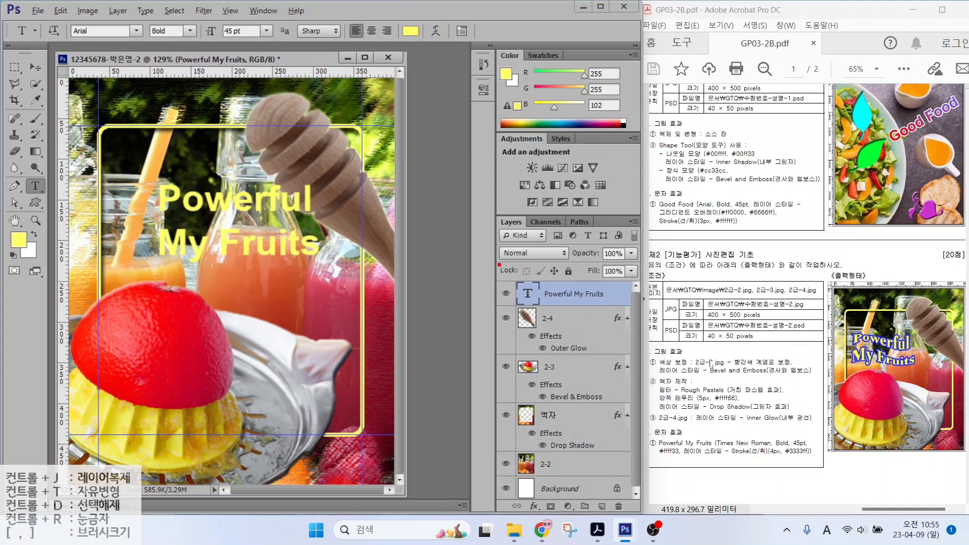
# Step: Set the title's font to Times New Roman
pyautogui.moveTo(733, 437); pyautogui.dragTo(692, 389)
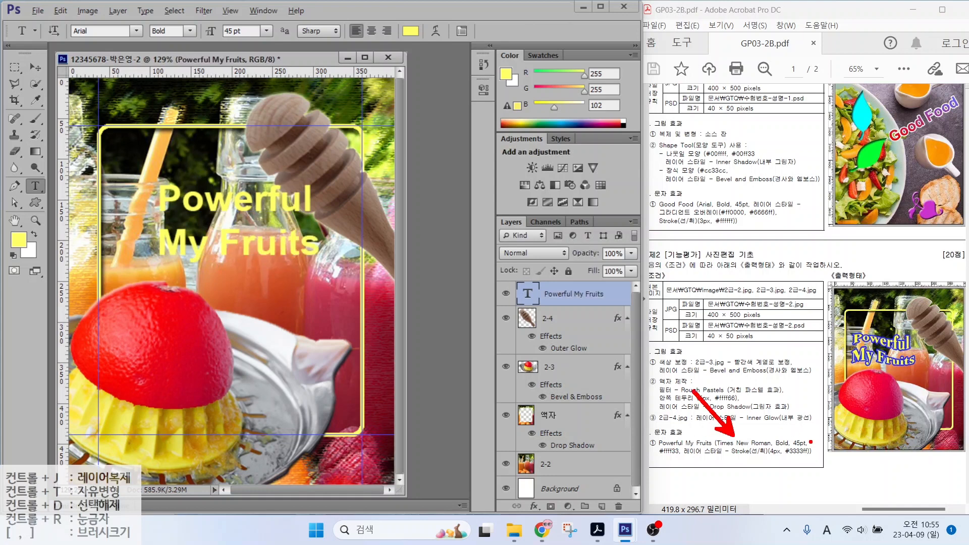
pyautogui.moveTo(807, 435); pyautogui.dragTo(829, 403)
pyautogui.moveTo(669, 461); pyautogui.dragTo(650, 482)
pyautogui.moveTo(753, 456); pyautogui.dragTo(773, 478)
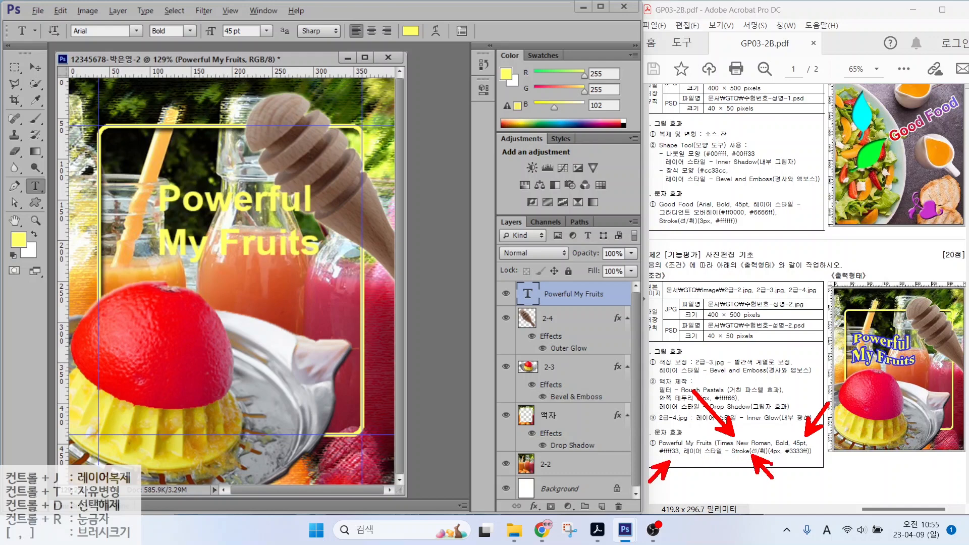
pyautogui.press('Escape')
pyautogui.click(136, 30)
pyautogui.moveTo(305, 219); pyautogui.dragTo(298, 437)
pyautogui.click(136, 203)
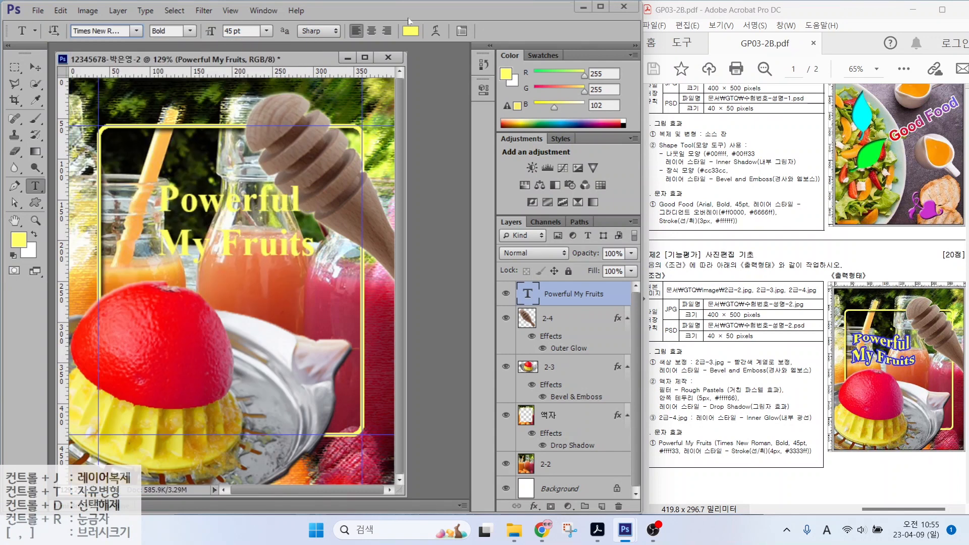
# Step: Change the title text colour to bright yellow #ffff33
pyautogui.click(410, 31)
pyautogui.doubleClick(539, 369)
pyautogui.write('ffff33')
pyautogui.press('Return')
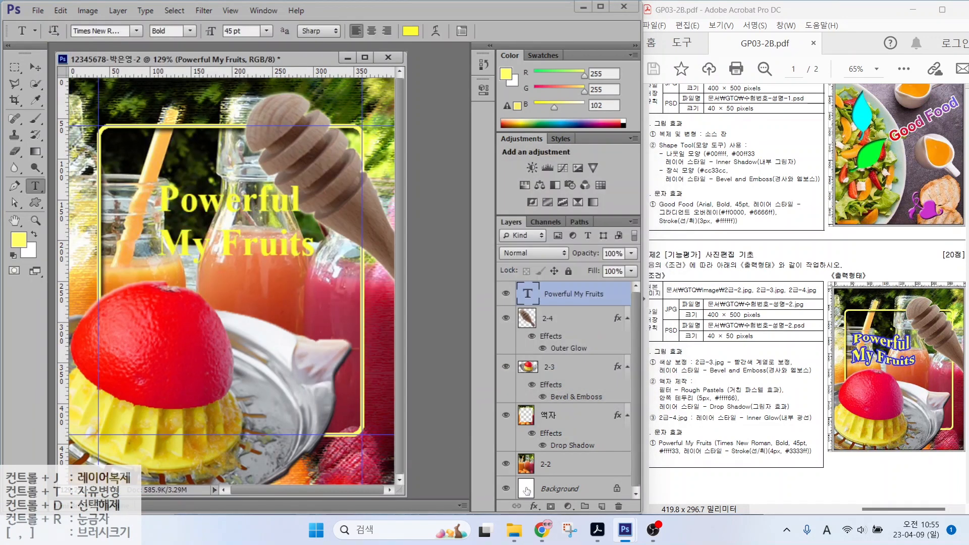
# Step: Add a 4 px Stroke layer style in blue #3333ff to the title
pyautogui.click(535, 506)
pyautogui.click(565, 444)
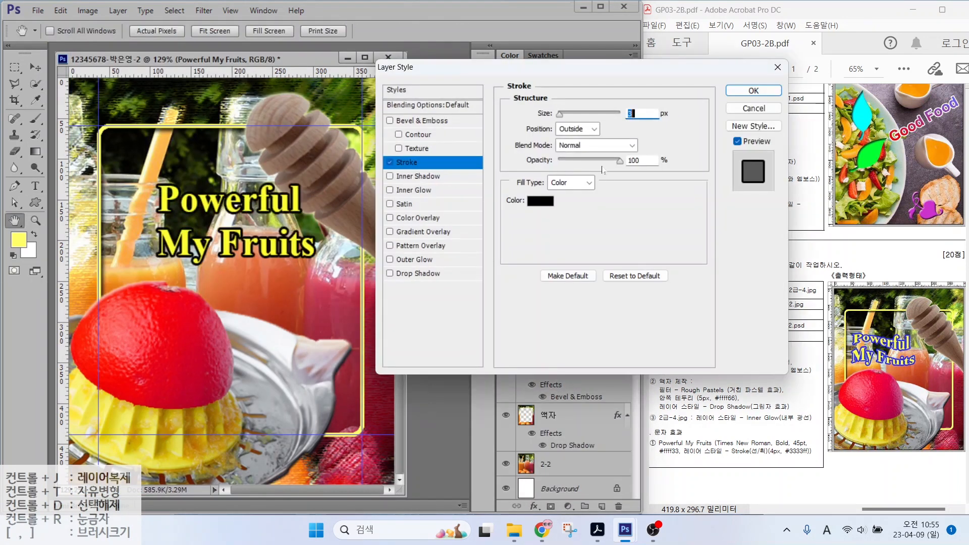
pyautogui.write('4')
pyautogui.click(540, 201)
pyautogui.doubleClick(539, 369)
pyautogui.write('3333ff')
pyautogui.press('Return')
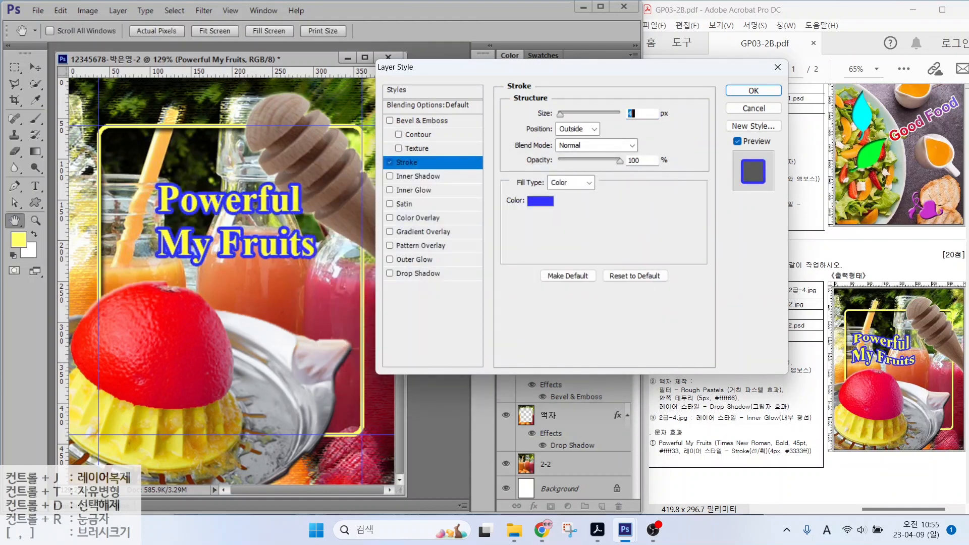
pyautogui.click(752, 96)
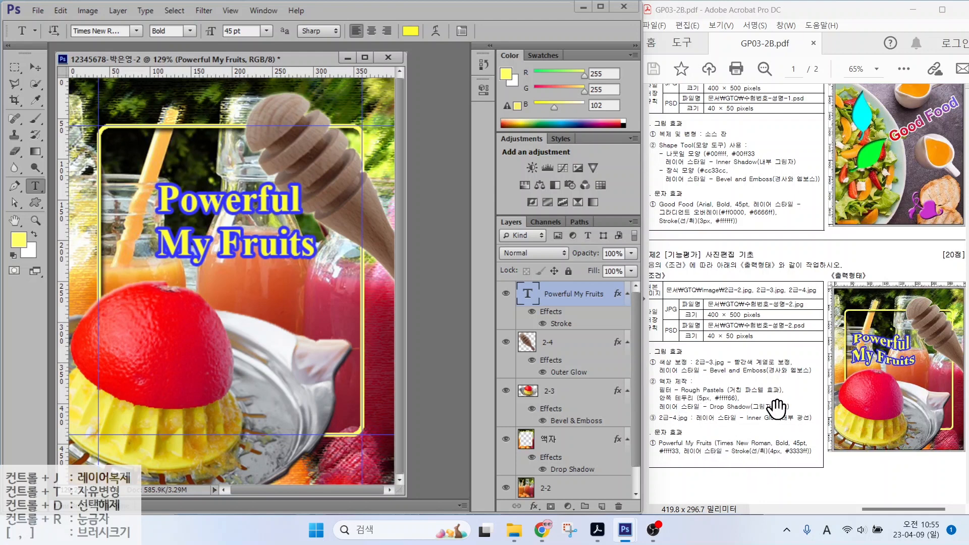
# Step: Drag across the canvas and title area to review the stroked title
pyautogui.moveTo(843, 330); pyautogui.dragTo(940, 368)
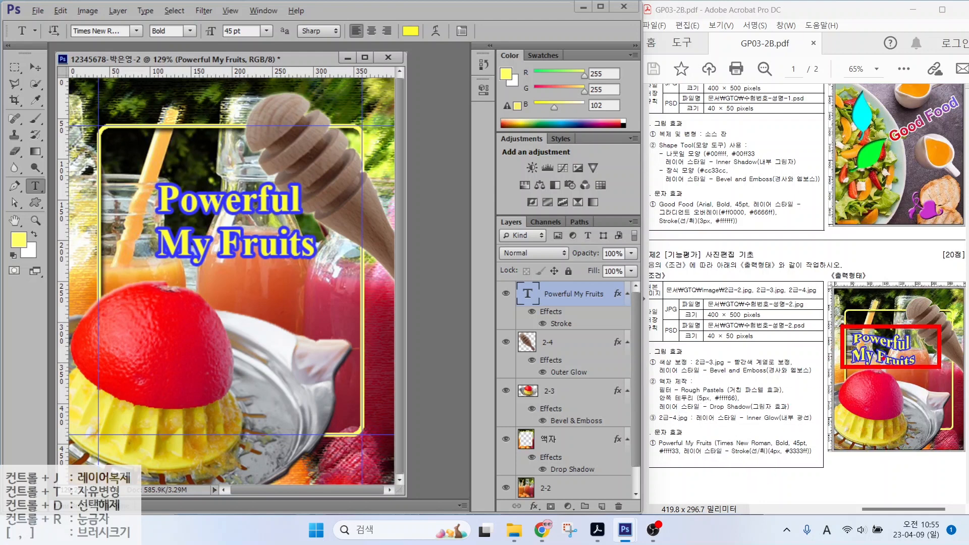
pyautogui.moveTo(846, 352); pyautogui.dragTo(875, 340)
pyautogui.press('Escape')
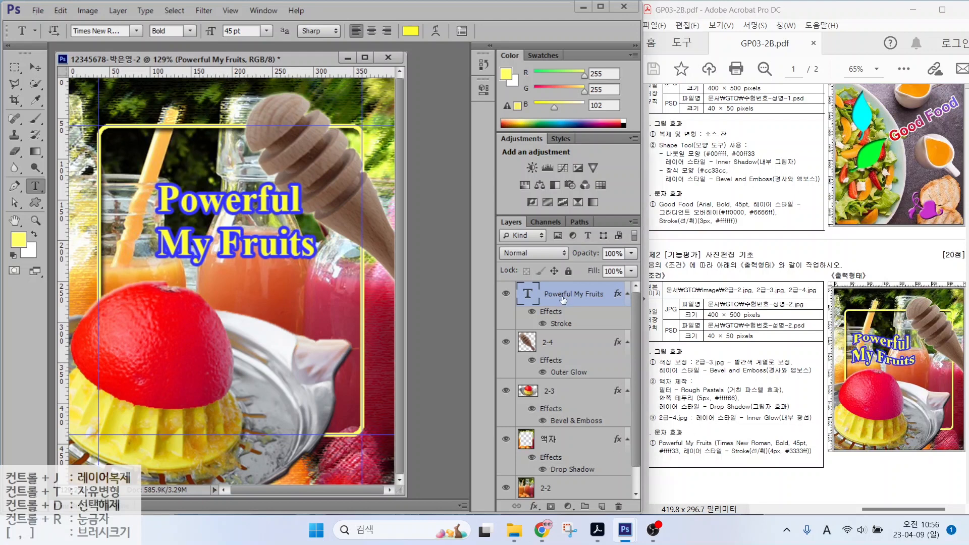
pyautogui.hotkey('ctrl', '2')
pyautogui.moveTo(489, 274)
pyautogui.mouseDown()
pyautogui.moveTo(607, 330)
pyautogui.moveTo(628, 330)
pyautogui.mouseUp()
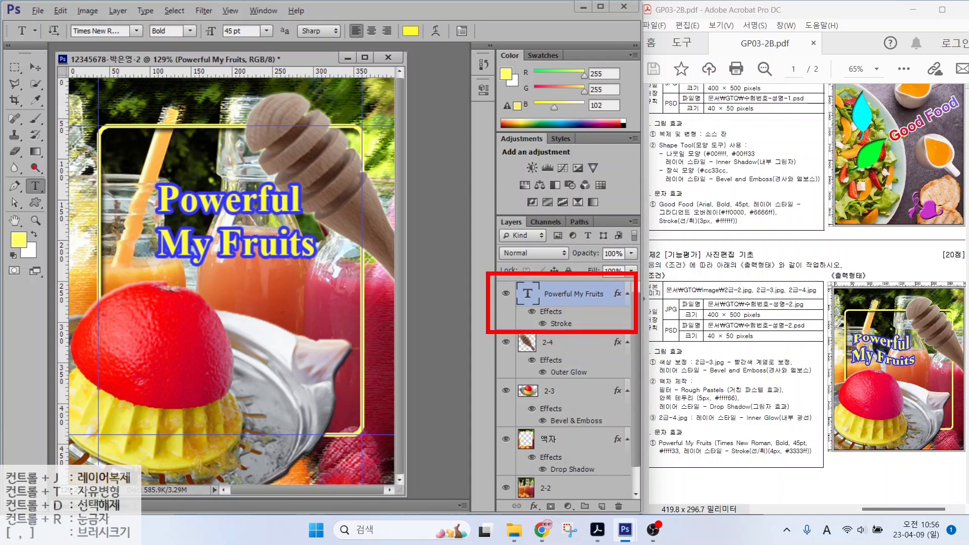
pyautogui.moveTo(10, 171)
pyautogui.mouseDown()
pyautogui.moveTo(30, 206)
pyautogui.moveTo(62, 199)
pyautogui.mouseUp()
pyautogui.moveTo(33, 15)
pyautogui.mouseDown()
pyautogui.moveTo(110, 37)
pyautogui.moveTo(534, 48)
pyautogui.mouseUp()
pyautogui.moveTo(87, 78); pyautogui.dragTo(130, 36)
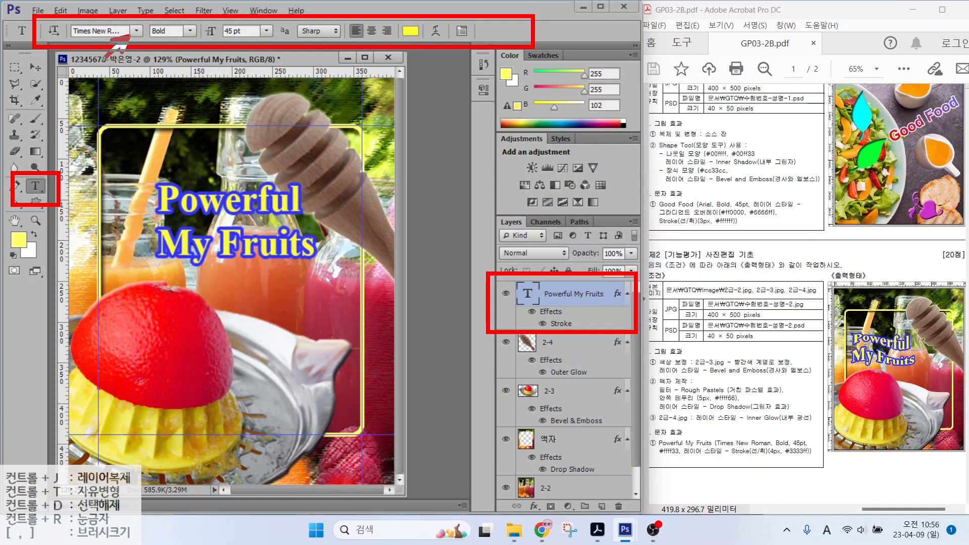
pyautogui.moveTo(204, 84); pyautogui.dragTo(249, 43)
pyautogui.moveTo(319, 79); pyautogui.dragTo(352, 38)
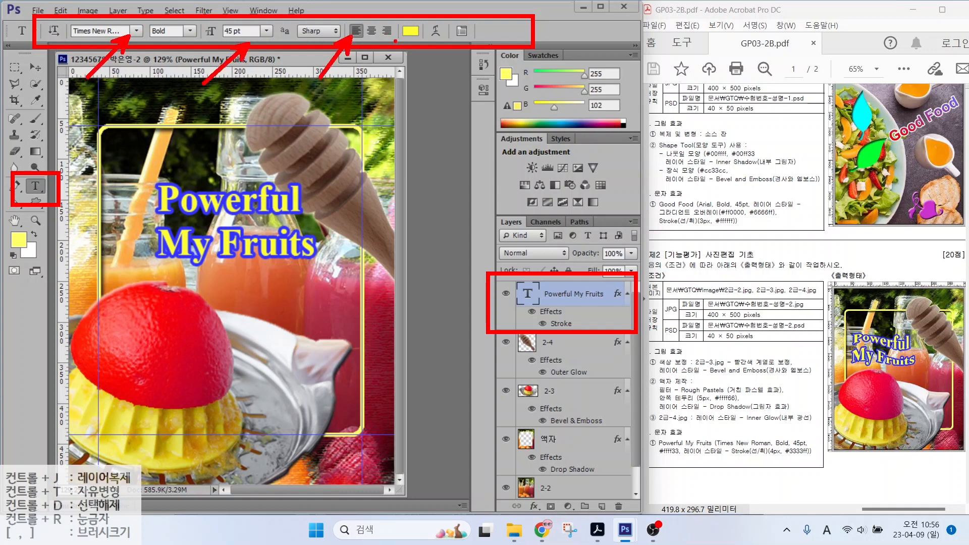
pyautogui.moveTo(383, 67)
pyautogui.mouseDown()
pyautogui.moveTo(410, 36)
pyautogui.moveTo(449, 48)
pyautogui.mouseUp()
# Step: Warp the title with a Wave style at bend -49, then drag it further left
pyautogui.moveTo(474, 81); pyautogui.dragTo(443, 44)
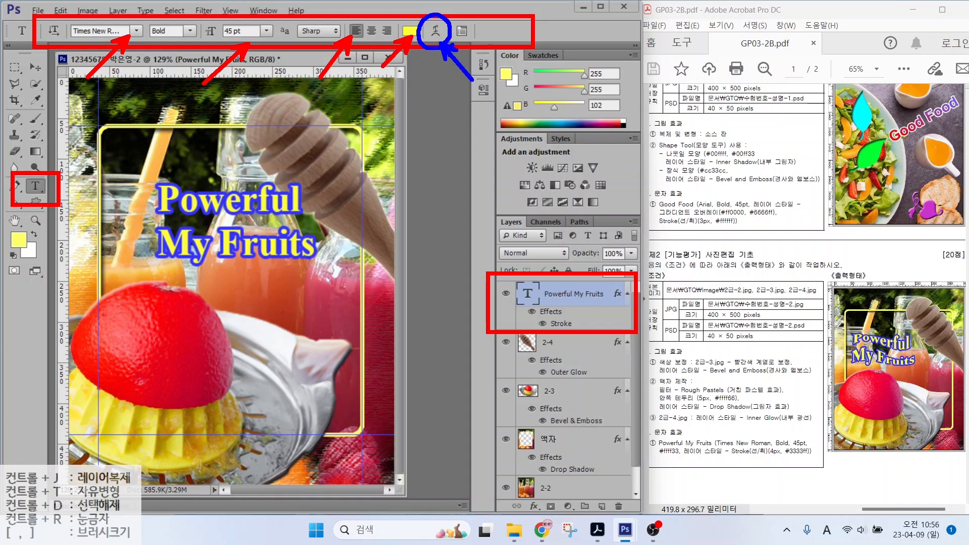
pyautogui.press('Escape')
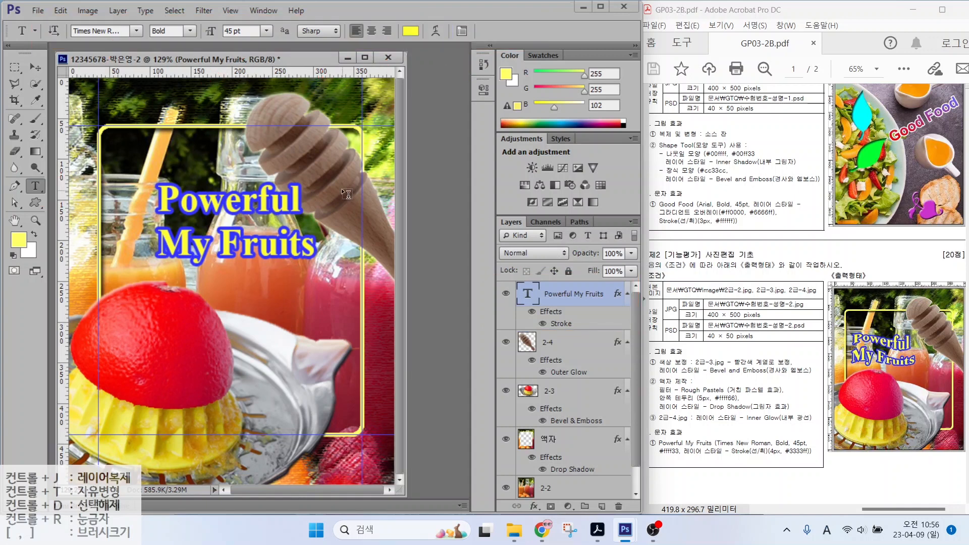
pyautogui.click(436, 31)
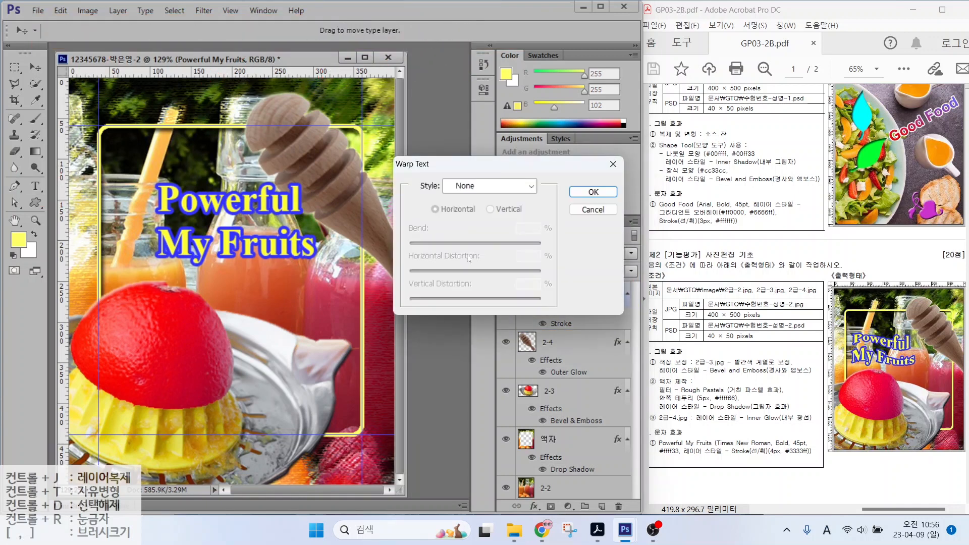
pyautogui.click(482, 187)
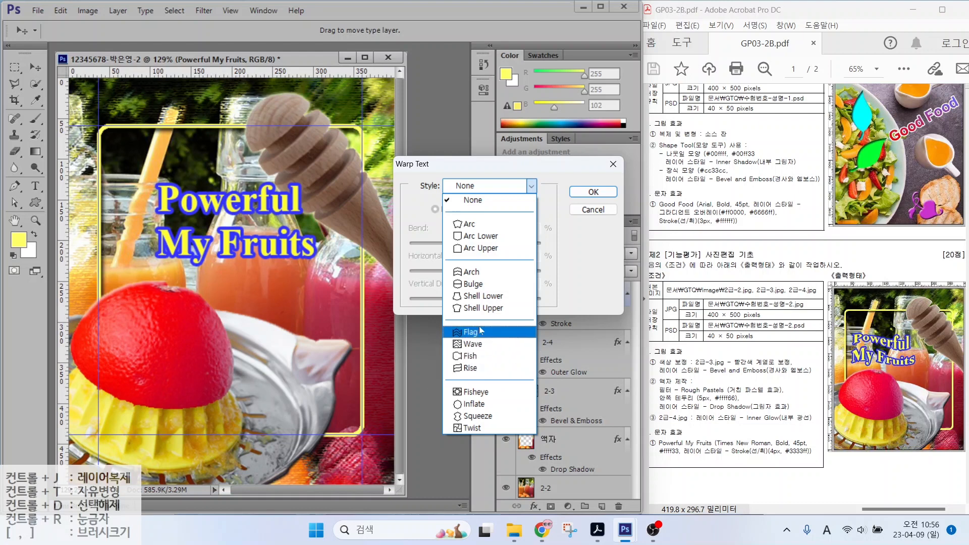
pyautogui.press('alt')
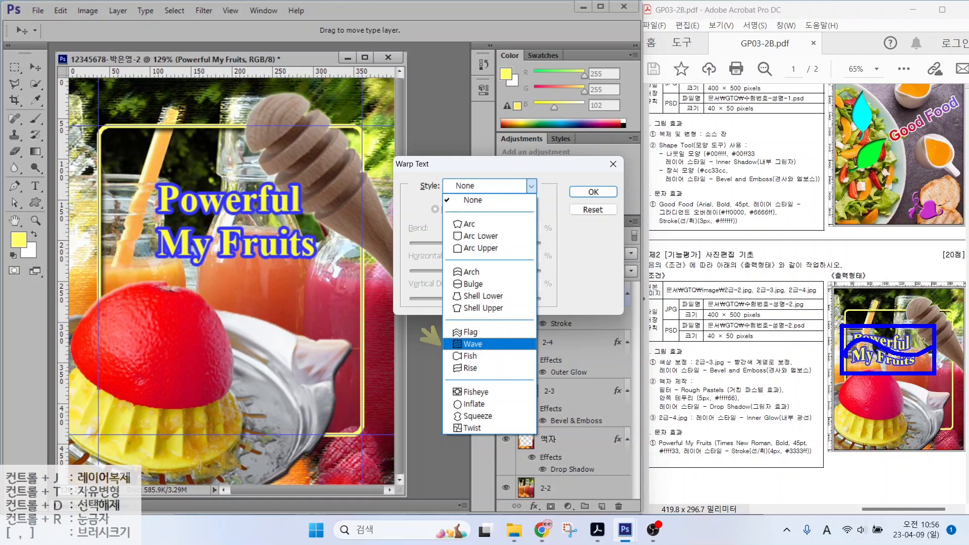
pyautogui.click(455, 344)
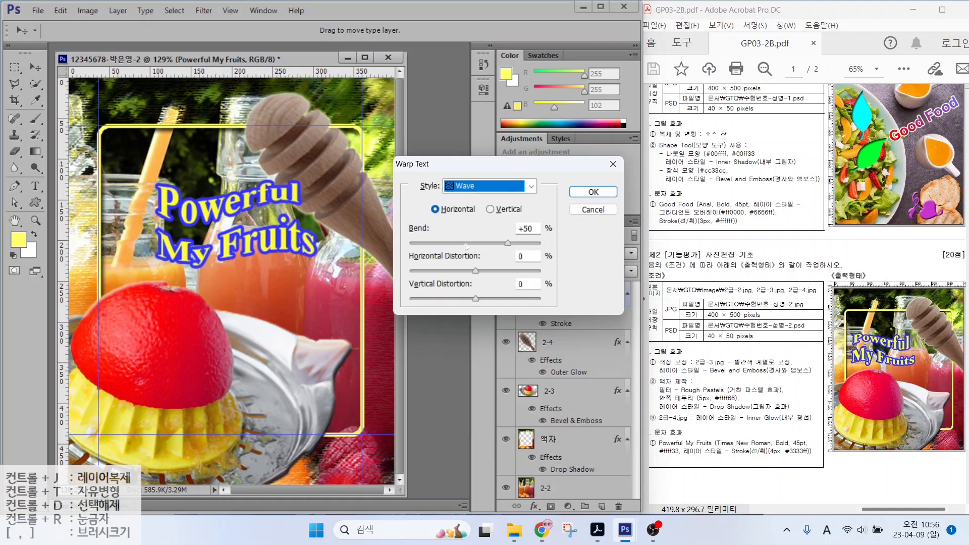
pyautogui.moveTo(459, 247); pyautogui.dragTo(444, 246)
pyautogui.press('Return')
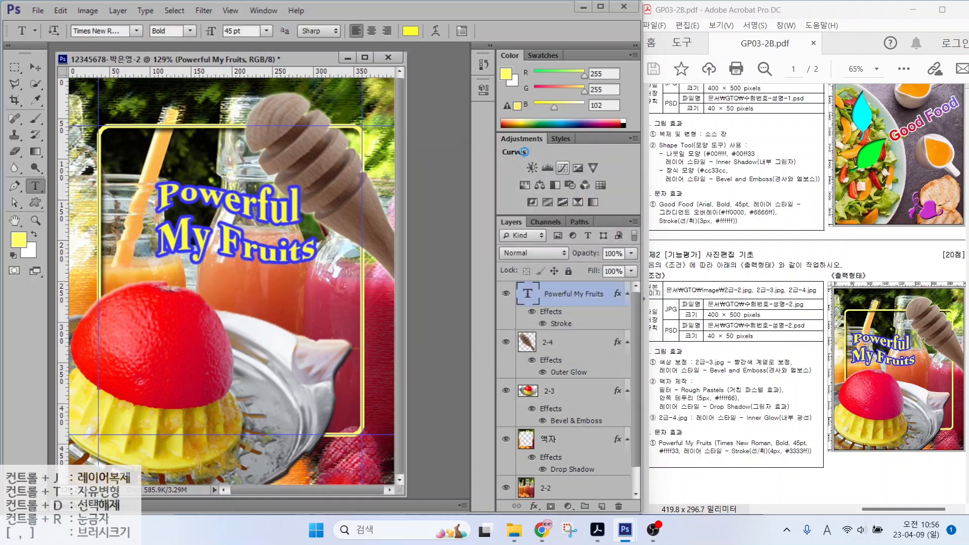
pyautogui.press('v')
pyautogui.moveTo(208, 194); pyautogui.dragTo(167, 196)
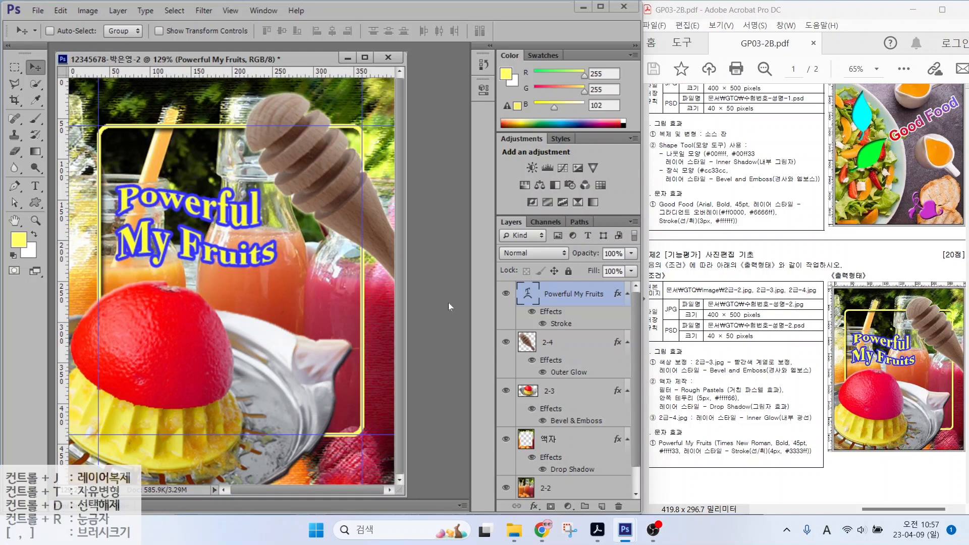
# Step: Delete every guide on the canvas with View > Clear Guides
pyautogui.moveTo(567, 316); pyautogui.dragTo(612, 279)
pyautogui.moveTo(568, 369); pyautogui.dragTo(617, 341)
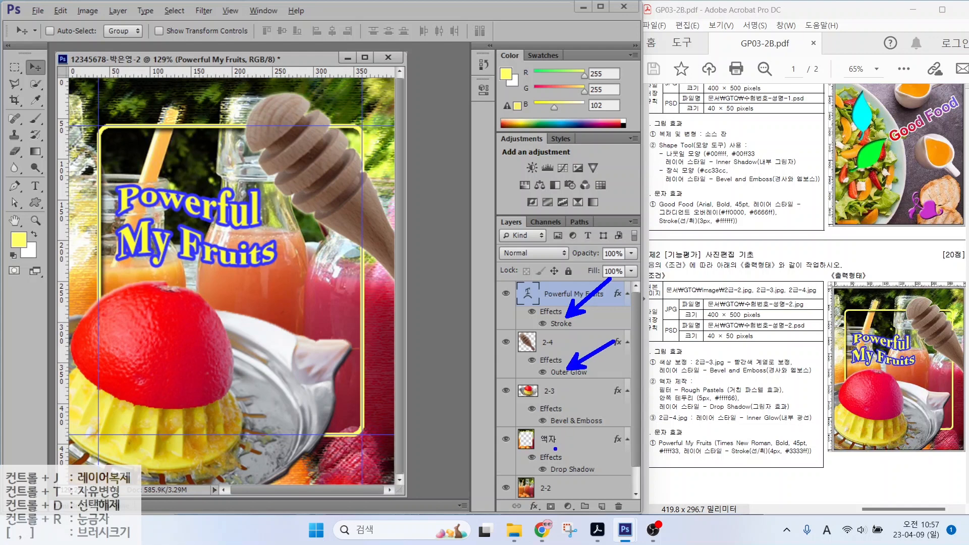
pyautogui.press('Escape')
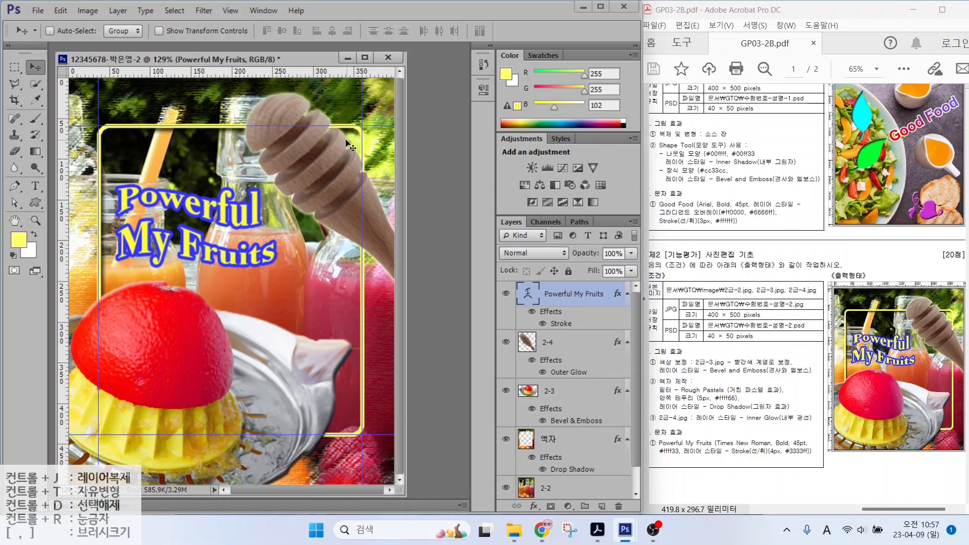
pyautogui.hotkey('alt', '2')
pyautogui.moveTo(363, 106); pyautogui.dragTo(423, 56)
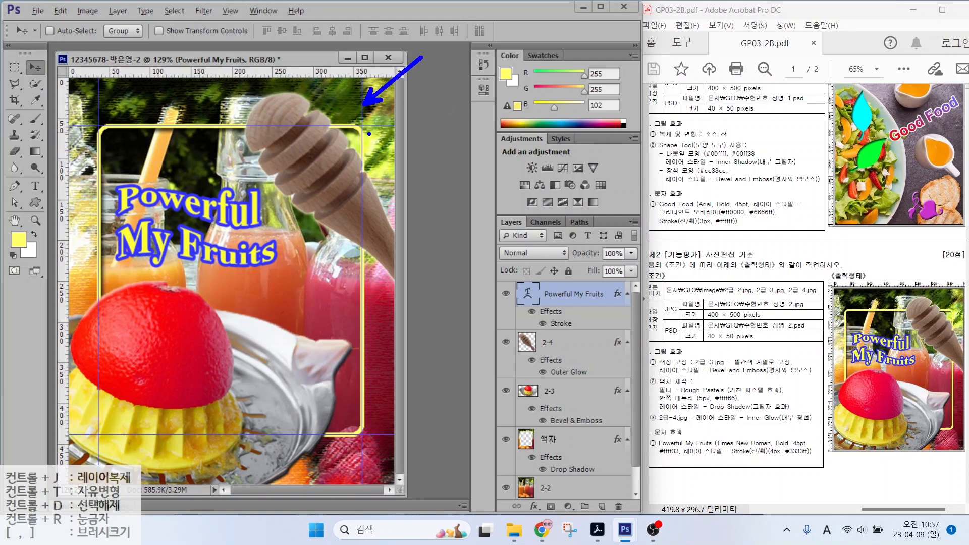
pyautogui.press('Escape')
pyautogui.click(237, 10)
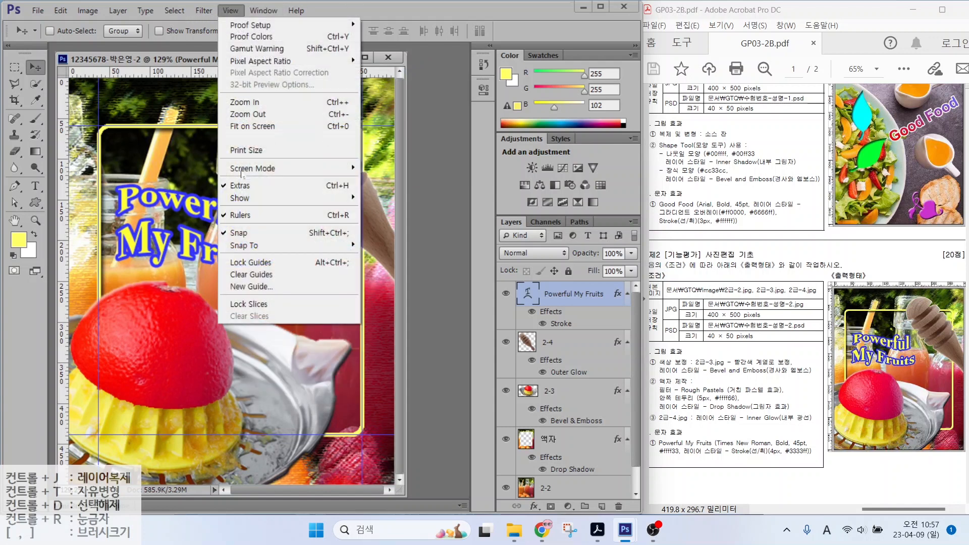
pyautogui.click(261, 276)
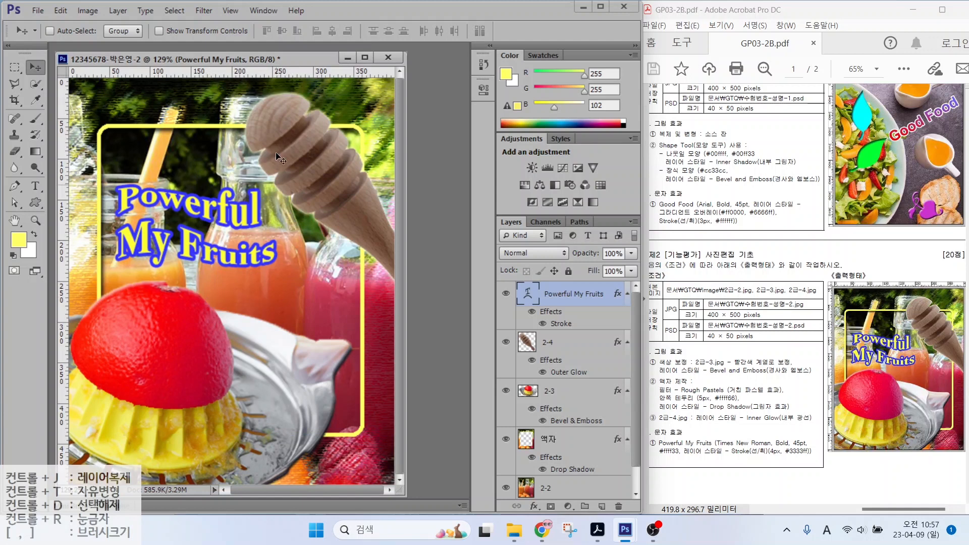
pyautogui.click(38, 10)
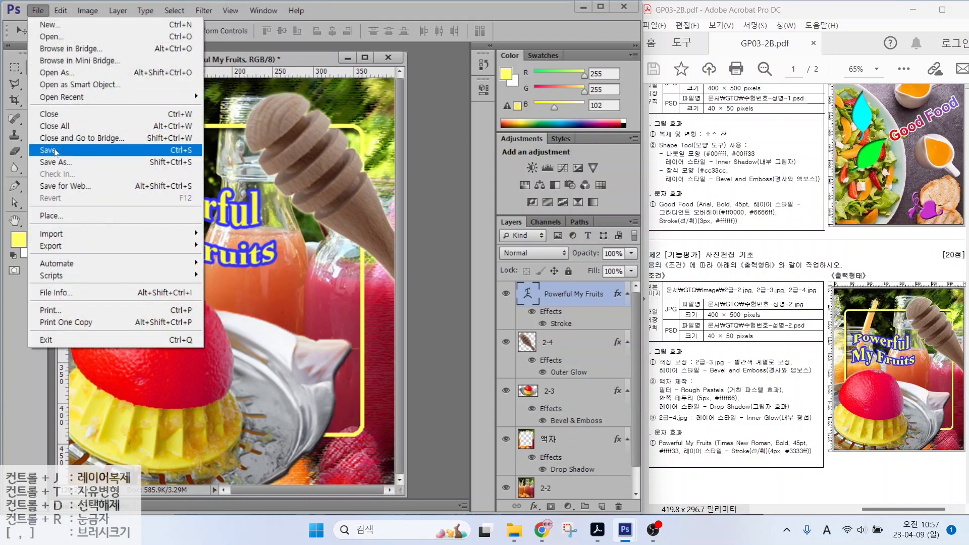
# Step: Save the composite as a PSD in the GTQ folder
pyautogui.click(55, 150)
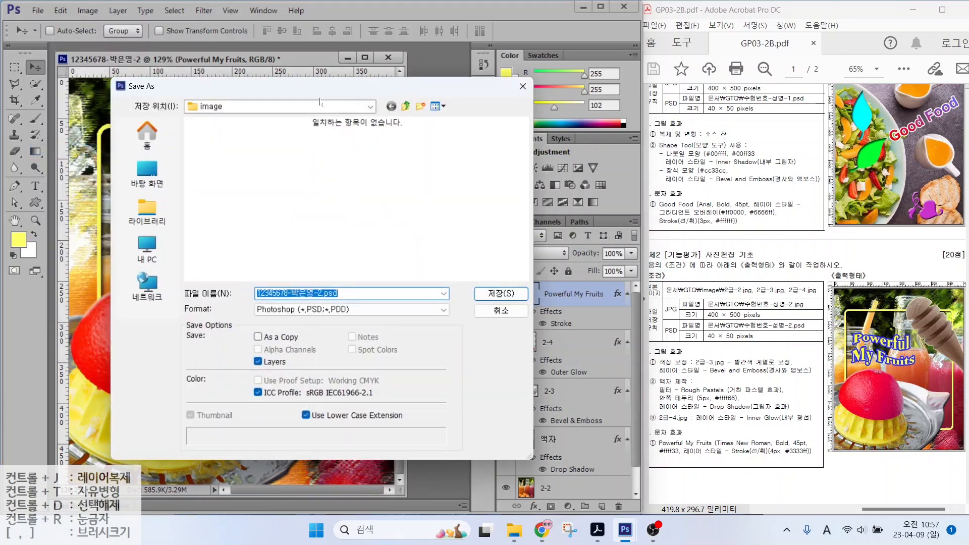
pyautogui.click(406, 106)
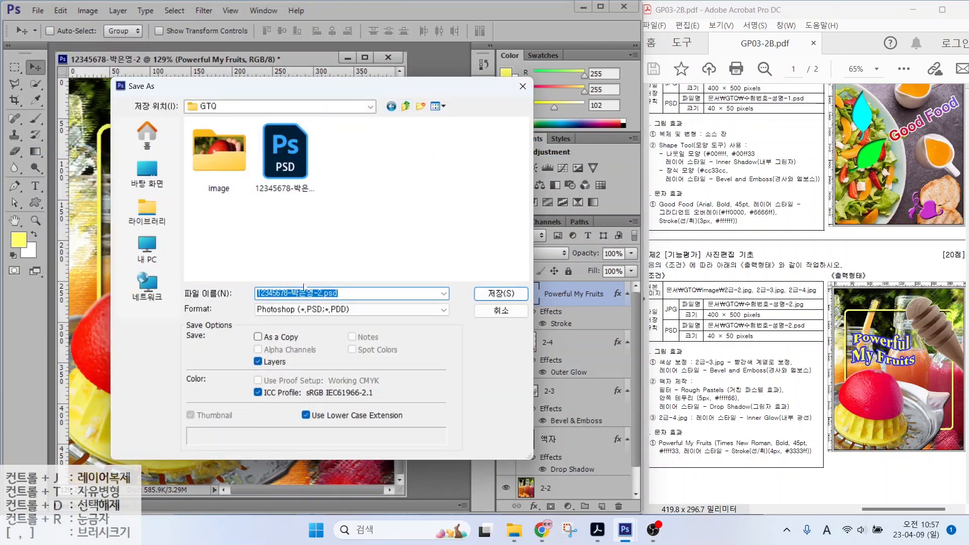
pyautogui.click(505, 293)
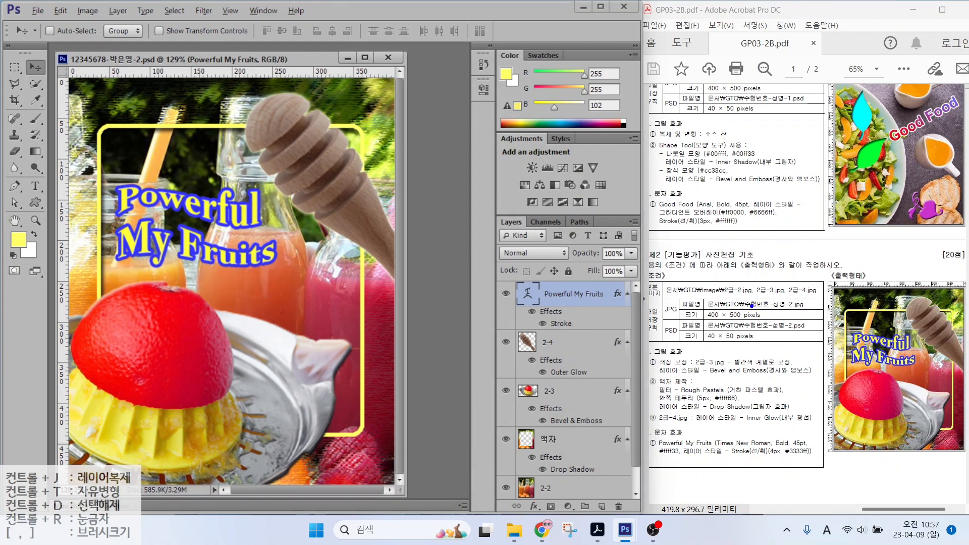
pyautogui.moveTo(758, 303); pyautogui.dragTo(801, 263)
pyautogui.moveTo(677, 317)
pyautogui.mouseDown()
pyautogui.moveTo(657, 314)
pyautogui.moveTo(670, 297)
pyautogui.moveTo(678, 317)
pyautogui.mouseUp()
pyautogui.moveTo(743, 344); pyautogui.dragTo(782, 373)
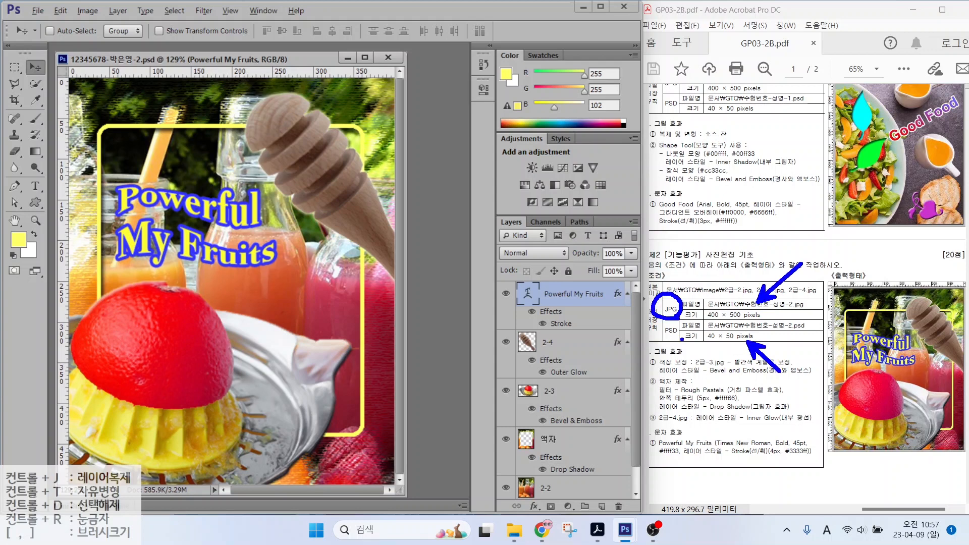
pyautogui.moveTo(682, 339)
pyautogui.mouseDown()
pyautogui.moveTo(656, 326)
pyautogui.moveTo(676, 315)
pyautogui.mouseUp()
pyautogui.press('Escape')
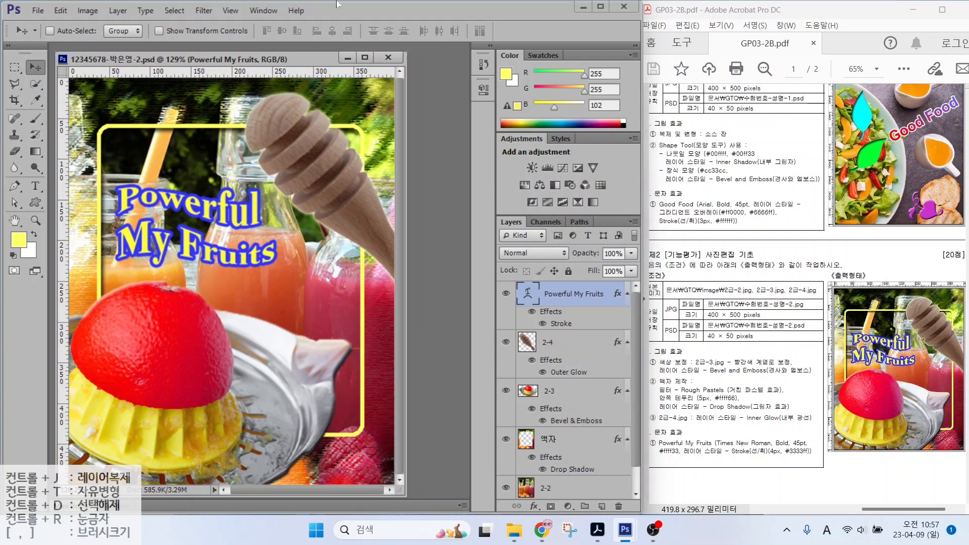
# Step: Save a JPEG copy alongside it at maximum quality
pyautogui.click(38, 10)
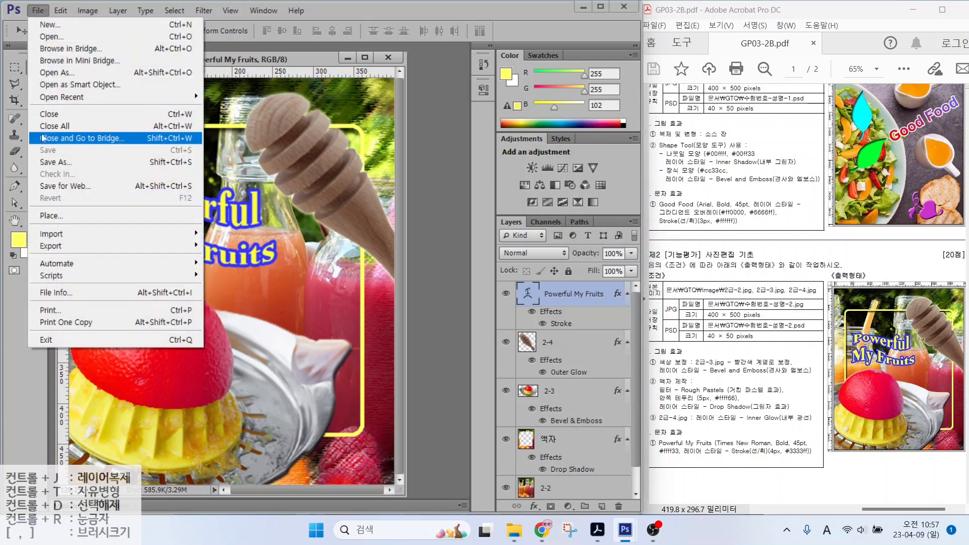
pyautogui.click(48, 162)
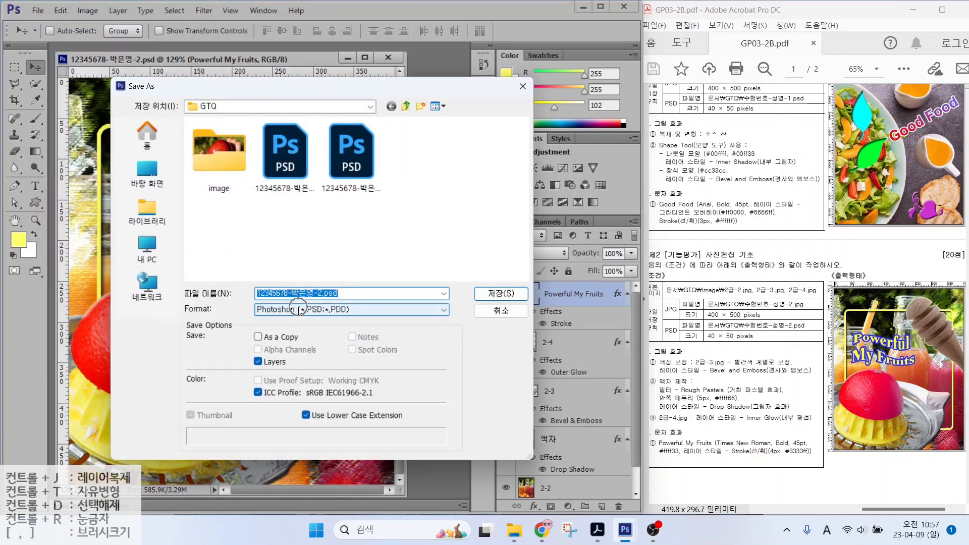
pyautogui.click(302, 312)
pyautogui.click(285, 381)
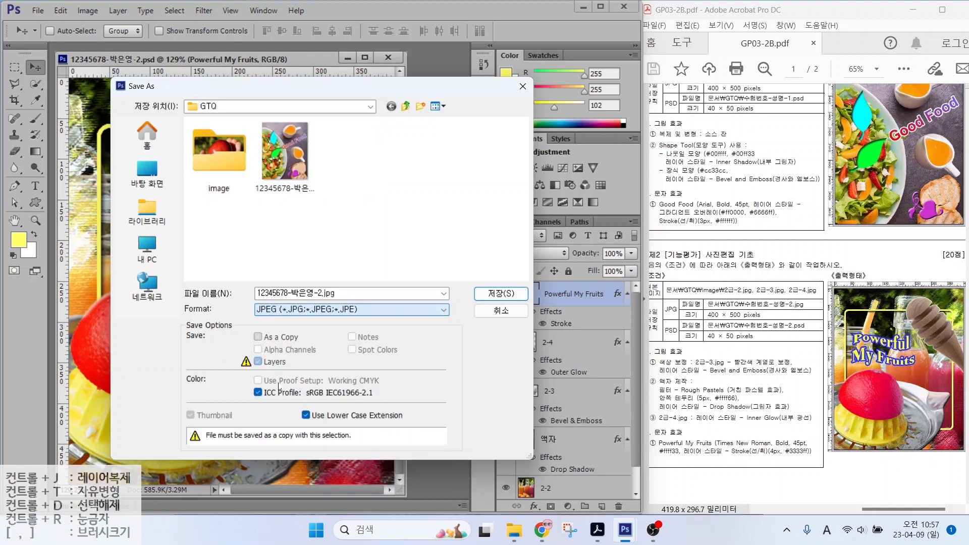
pyautogui.click(486, 295)
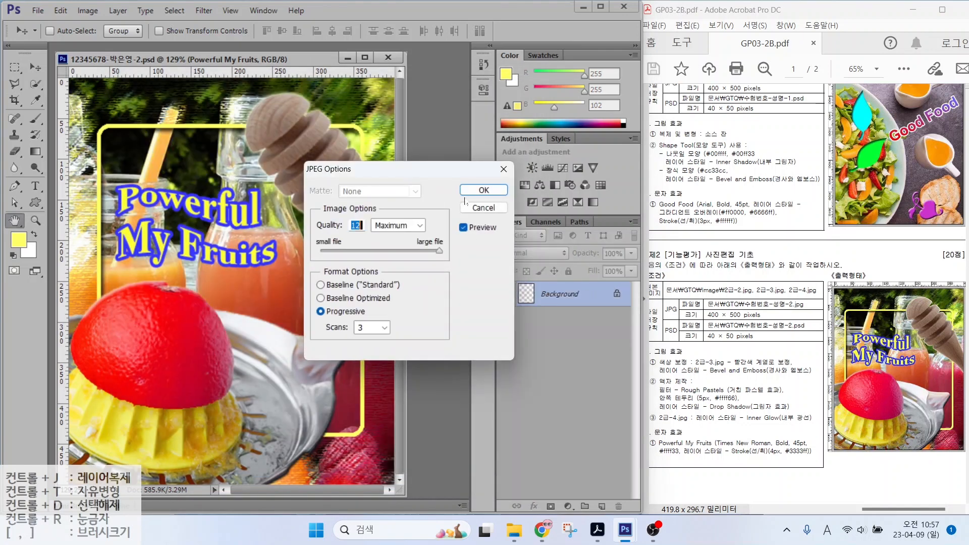
pyautogui.press('Return')
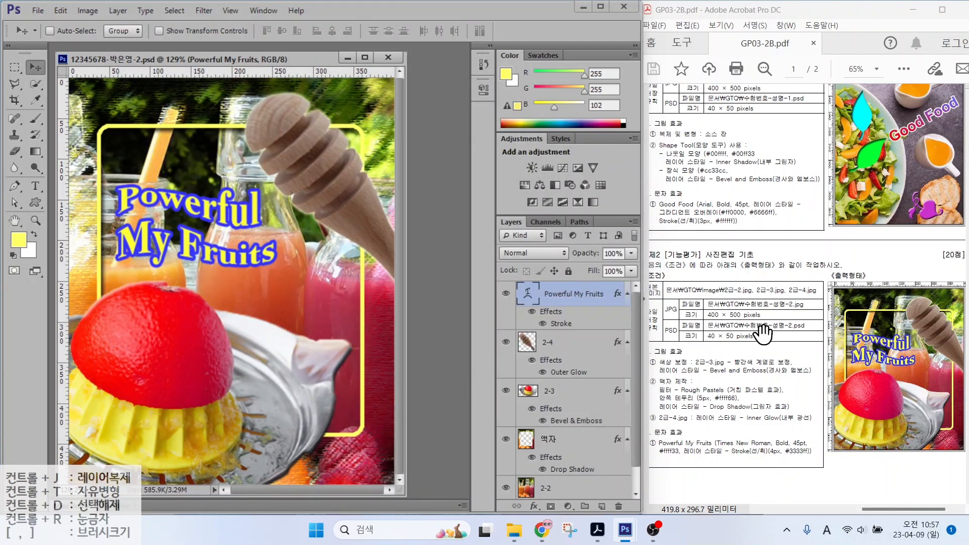
# Step: Resize the image to 40 × 50 pixels
pyautogui.click(87, 11)
pyautogui.click(87, 11)
pyautogui.click(87, 11)
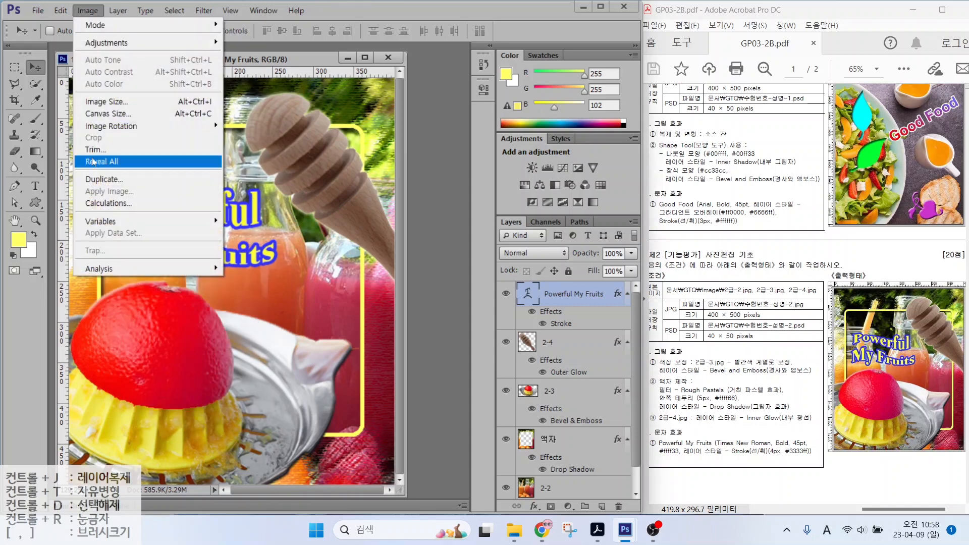
pyautogui.click(95, 102)
pyautogui.write('40')
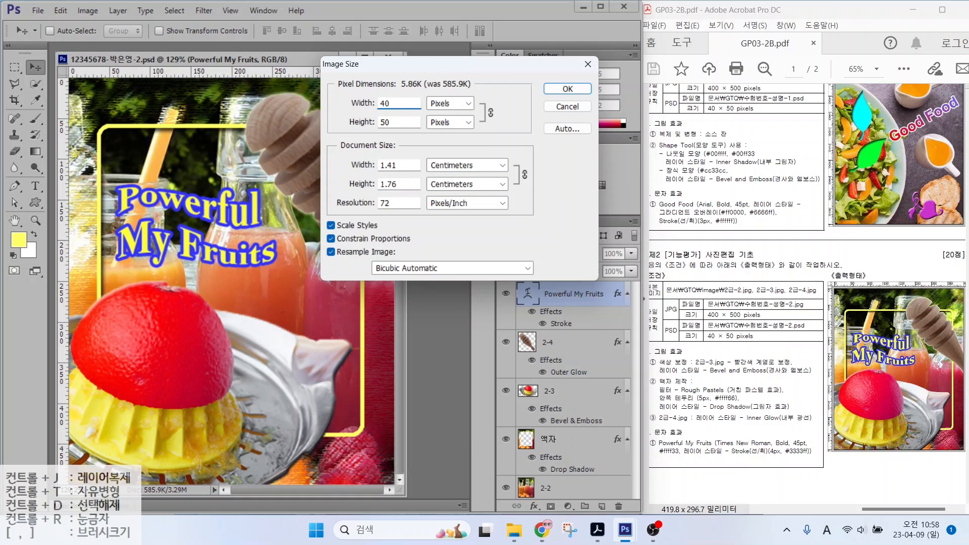
pyautogui.click(561, 90)
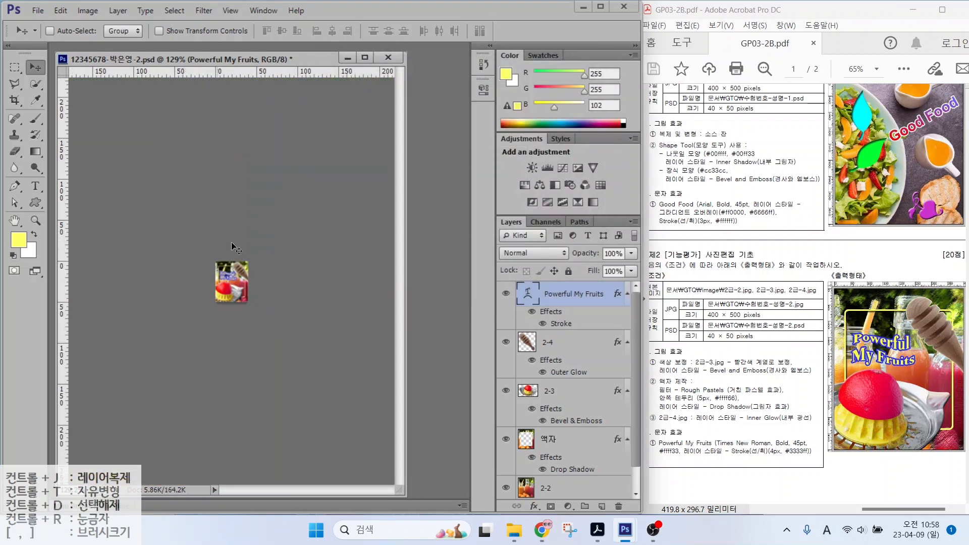
# Step: Save the resized image as PSD, replacing the existing file in GTQ
pyautogui.click(37, 10)
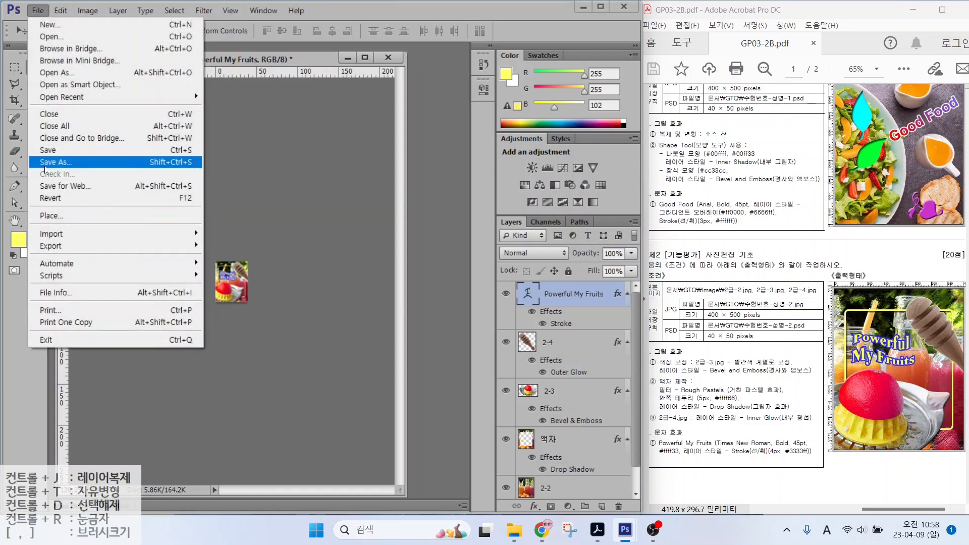
pyautogui.click(43, 163)
pyautogui.press('ctrl')
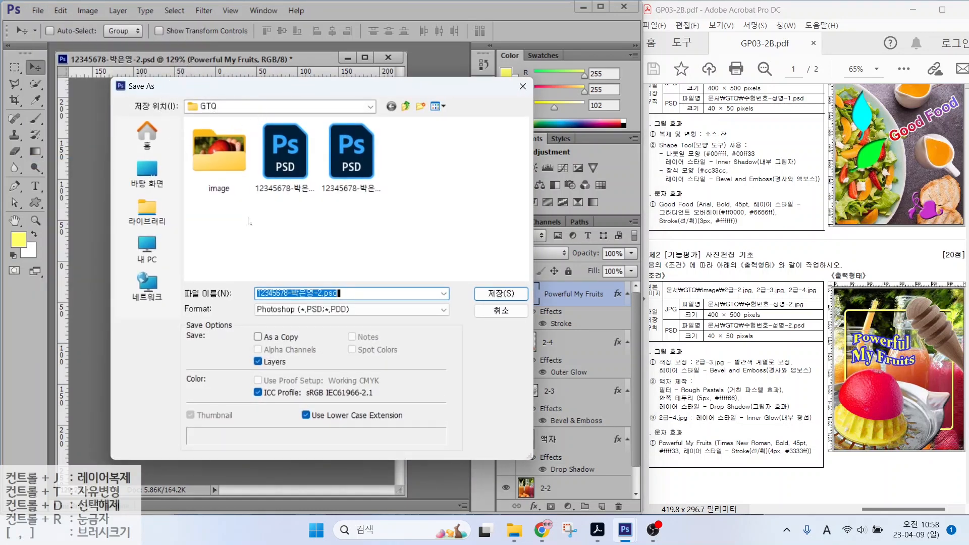
pyautogui.press('ctrl')
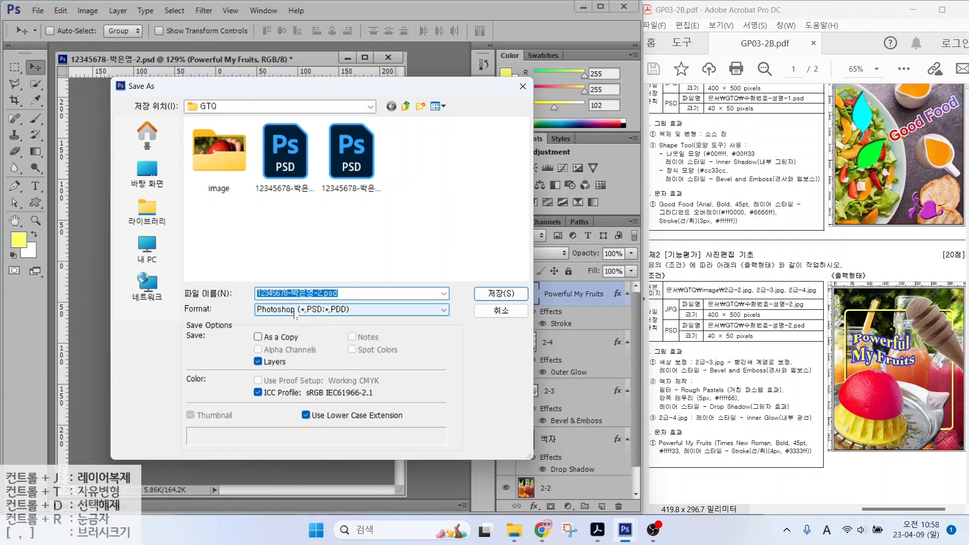
pyautogui.press('ctrl')
pyautogui.click(489, 296)
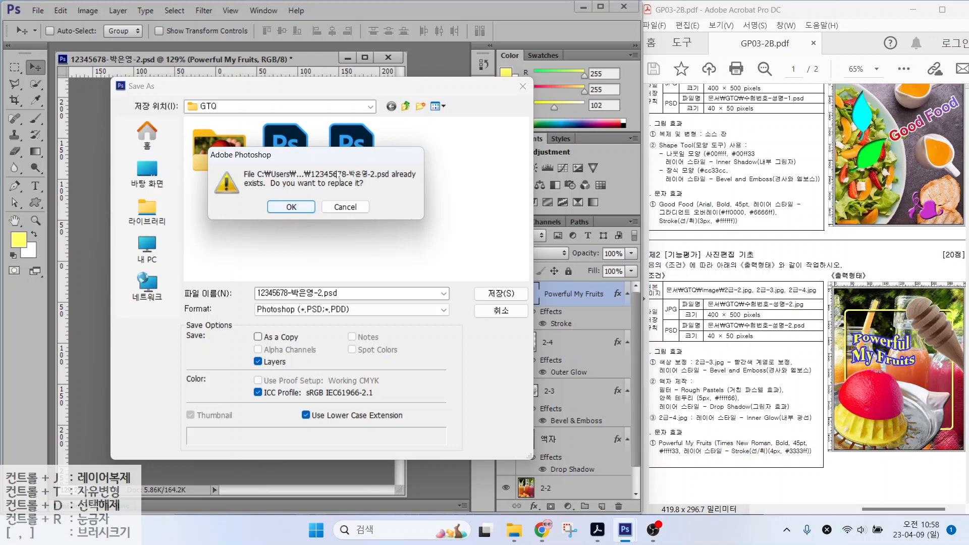
pyautogui.click(286, 207)
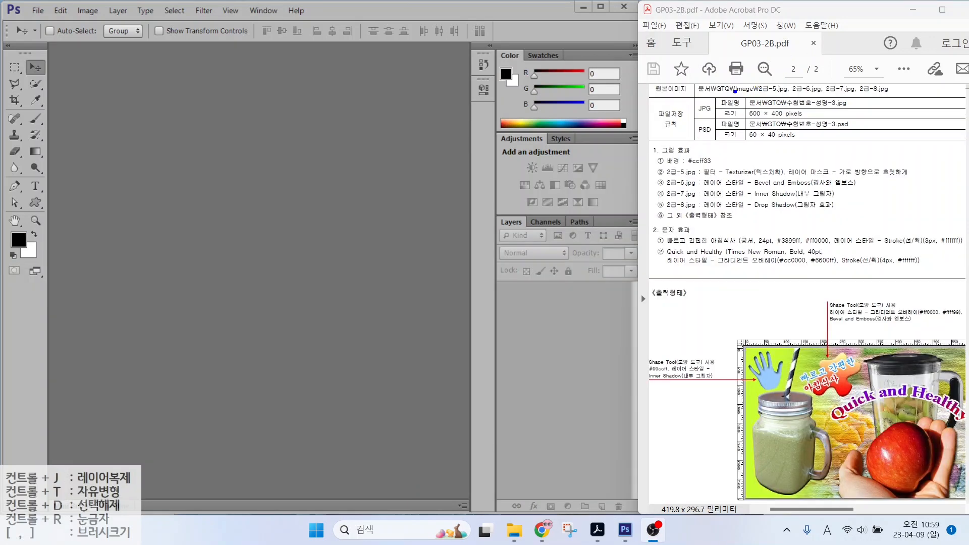
# Step: Start a new document named with the candidate's exam number and name
pyautogui.moveTo(735, 92); pyautogui.dragTo(868, 129)
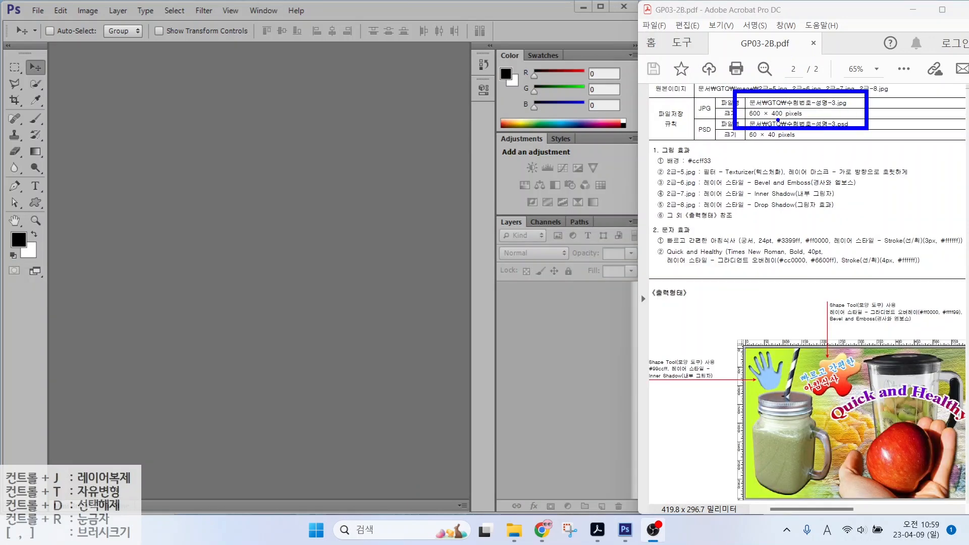
pyautogui.moveTo(778, 121); pyautogui.dragTo(833, 169)
pyautogui.press('Escape')
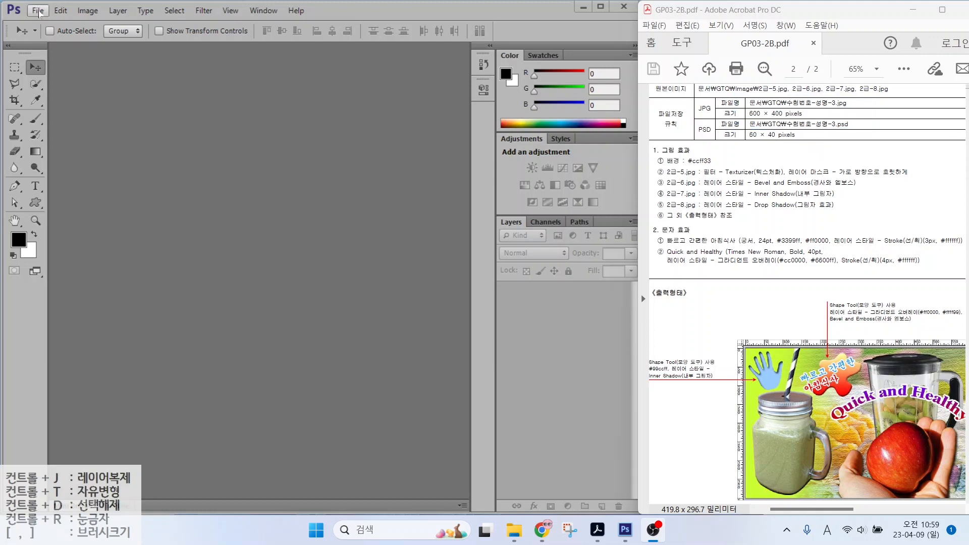
pyautogui.click(39, 13)
pyautogui.press('Escape')
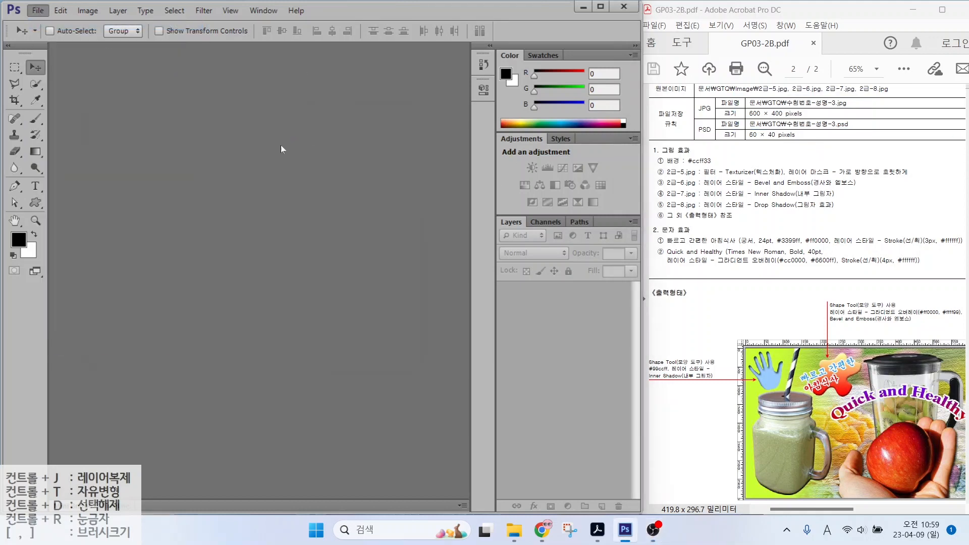
pyautogui.hotkey('ctrl', 'n')
pyautogui.write('1')
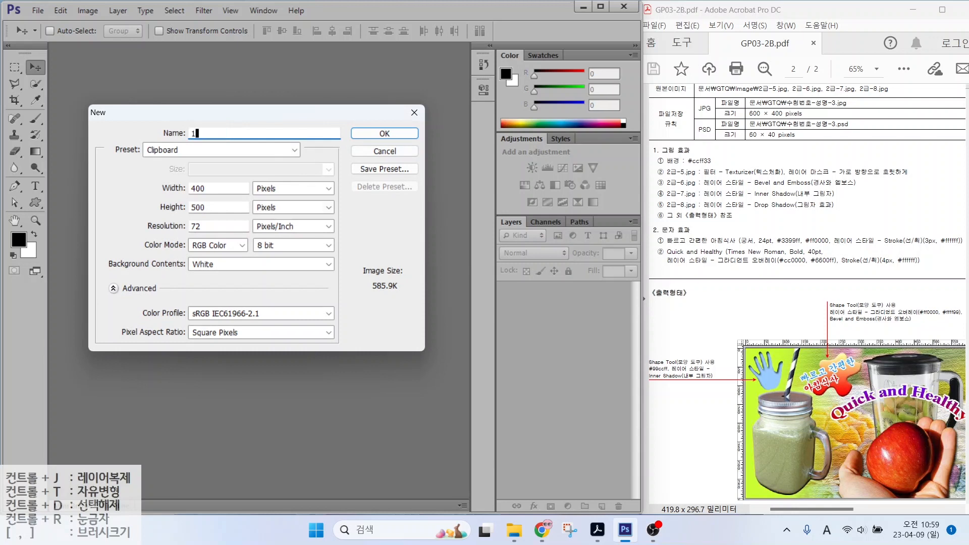
pyautogui.press('alt')
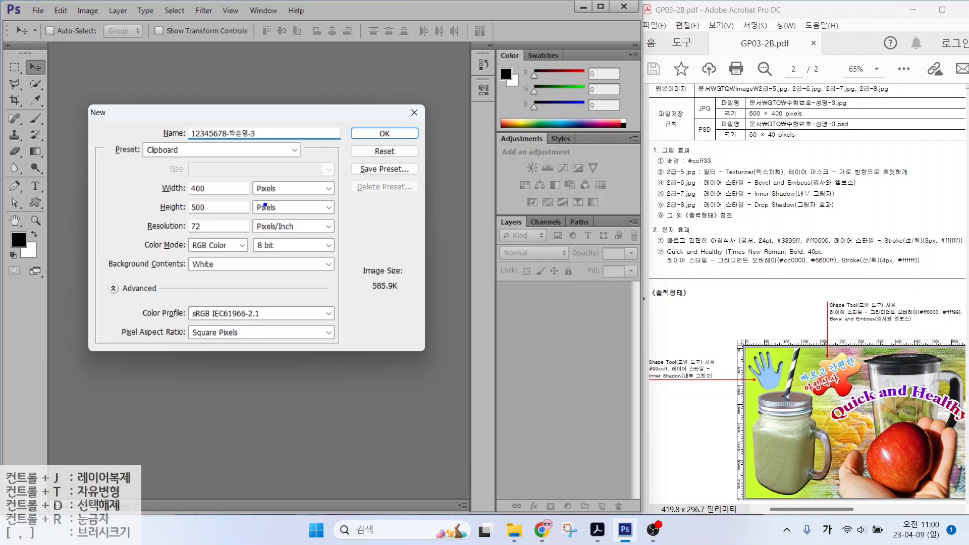
pyautogui.moveTo(243, 175); pyautogui.dragTo(305, 222)
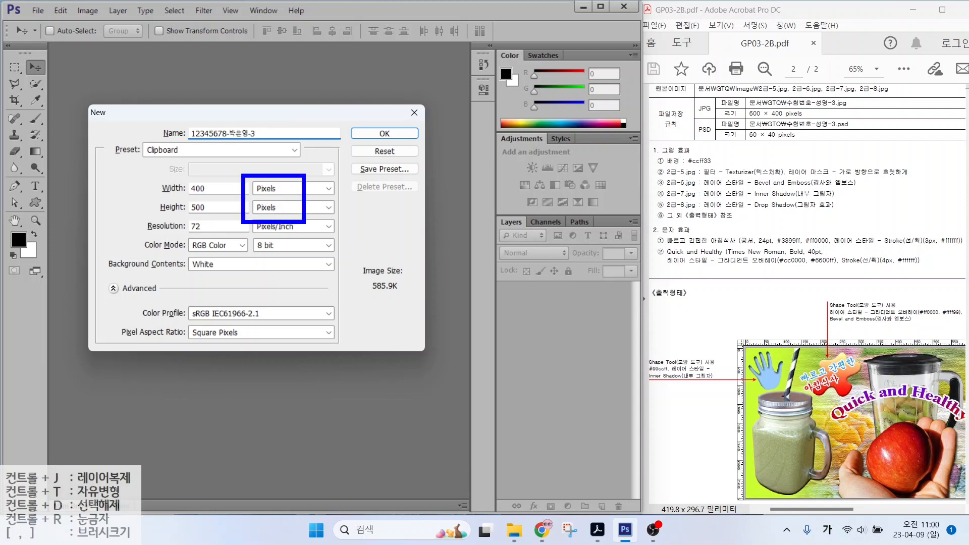
pyautogui.press('Escape')
# Step: Make it 600 × 400 pixels, 72 ppi, RGB, white background, and create it
pyautogui.press('Tab')
pyautogui.press('Tab')
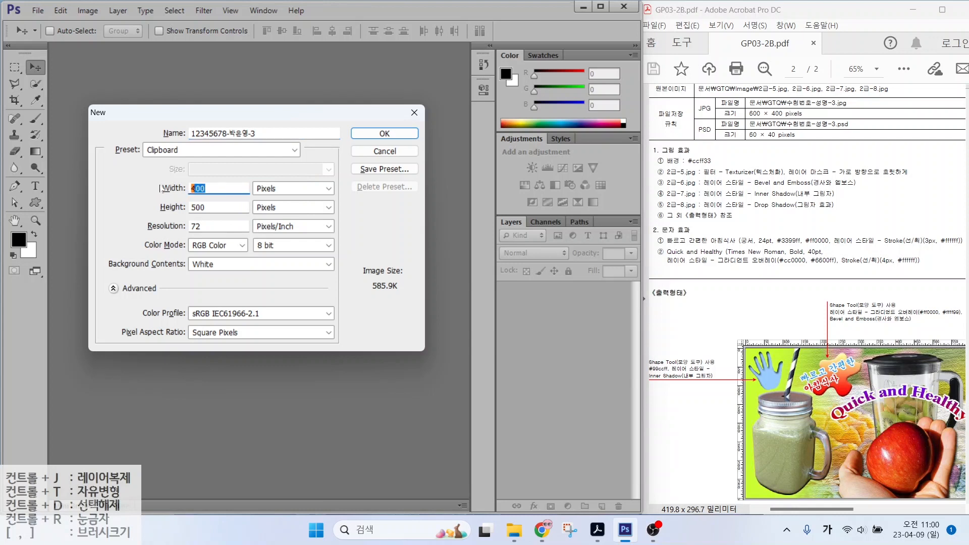
pyautogui.write('600')
pyautogui.press('Tab')
pyautogui.press('Tab')
pyautogui.write('400')
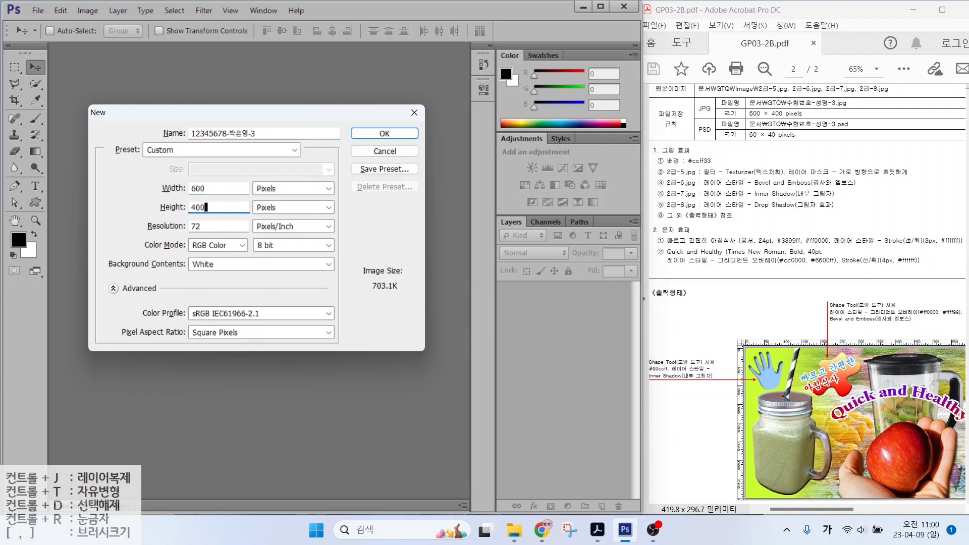
pyautogui.press('alt')
pyautogui.moveTo(147, 233); pyautogui.dragTo(225, 233)
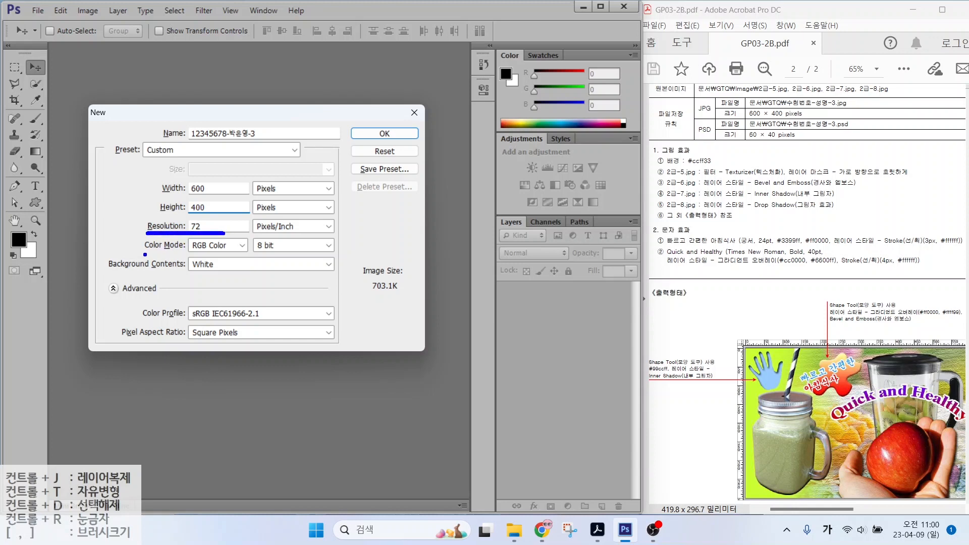
pyautogui.moveTo(145, 255); pyautogui.dragTo(227, 255)
pyautogui.moveTo(148, 274); pyautogui.dragTo(228, 275)
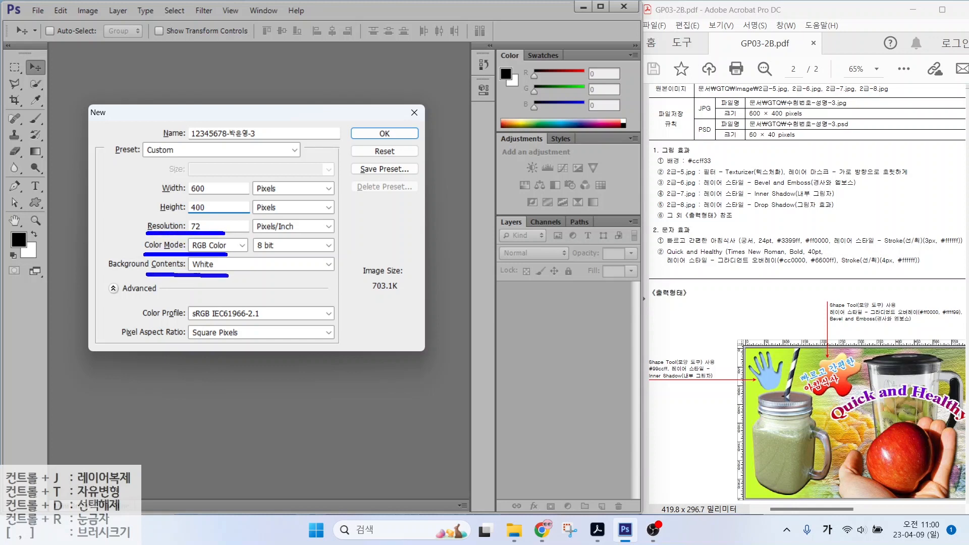
pyautogui.press('Return')
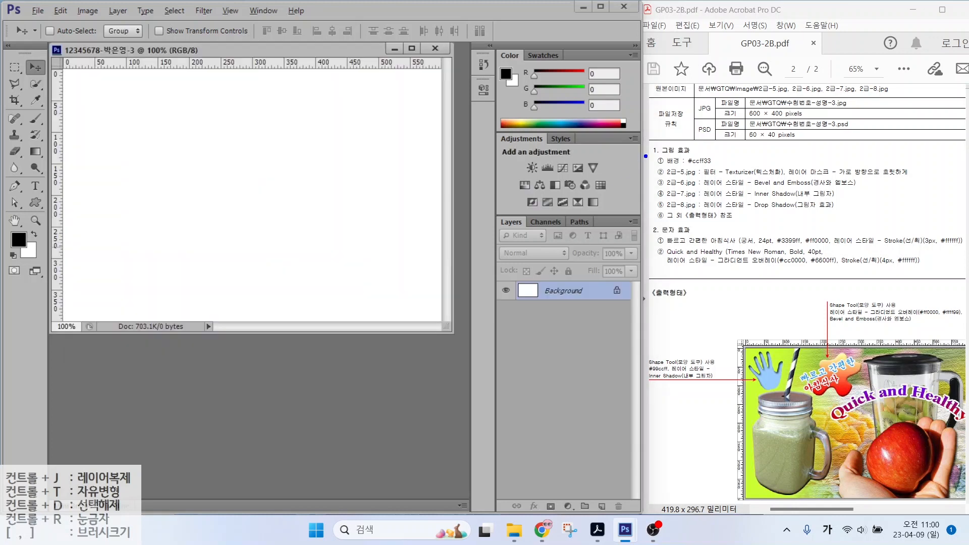
pyautogui.moveTo(656, 166); pyautogui.dragTo(741, 166)
# Step: Set the foreground colour to lime green #ccff33
pyautogui.press('Escape')
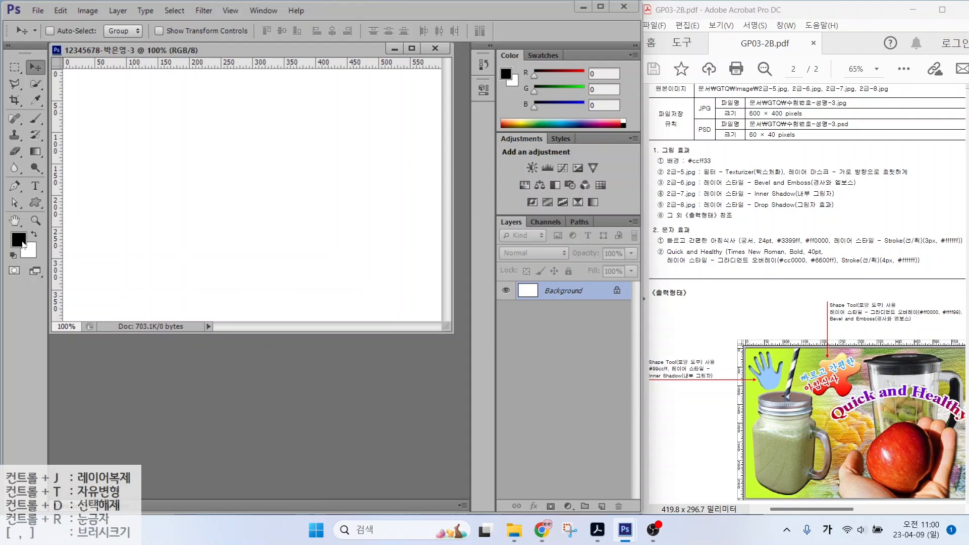
pyautogui.press('ctrl')
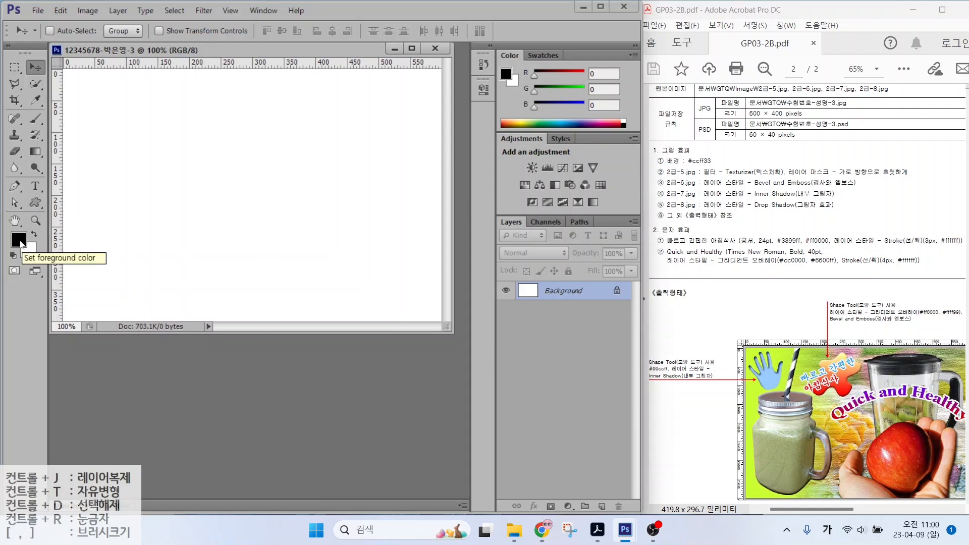
pyautogui.click(20, 244)
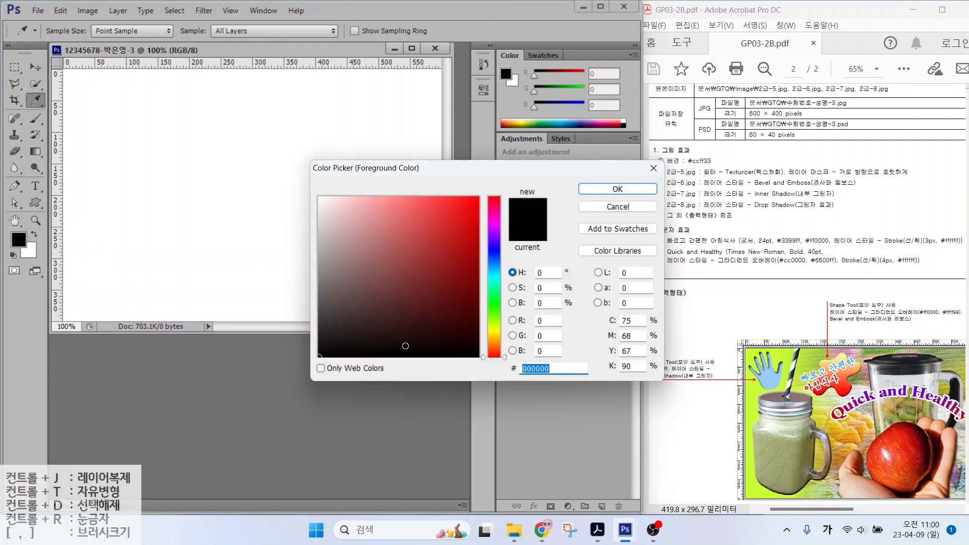
pyautogui.press('Hangul')
pyautogui.write('ccff33')
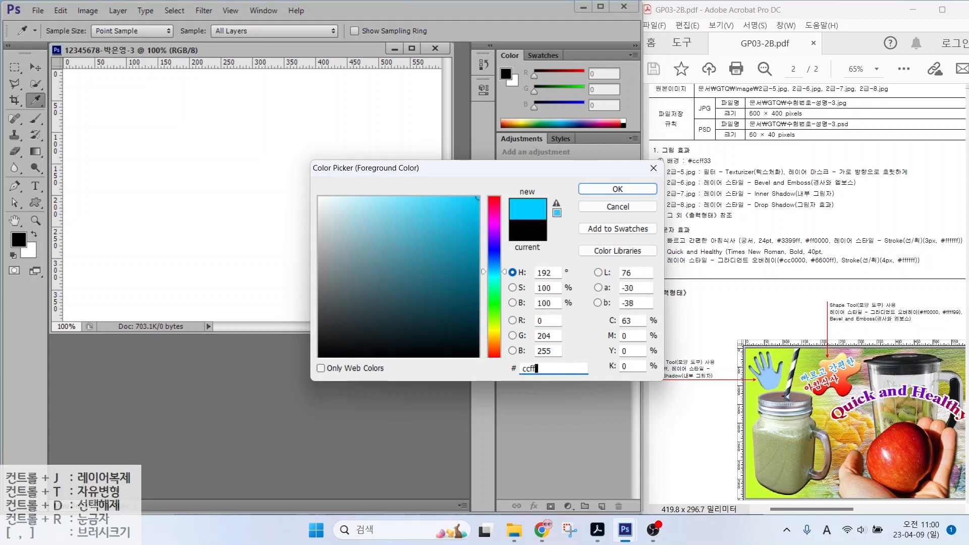
pyautogui.press('Return')
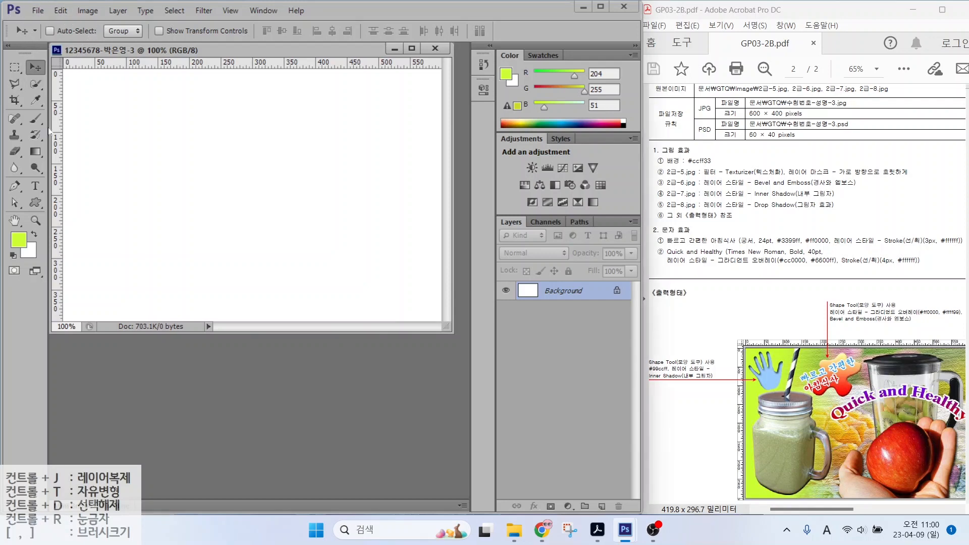
# Step: Fill the Background with the foreground colour using Edit > Fill
pyautogui.click(60, 11)
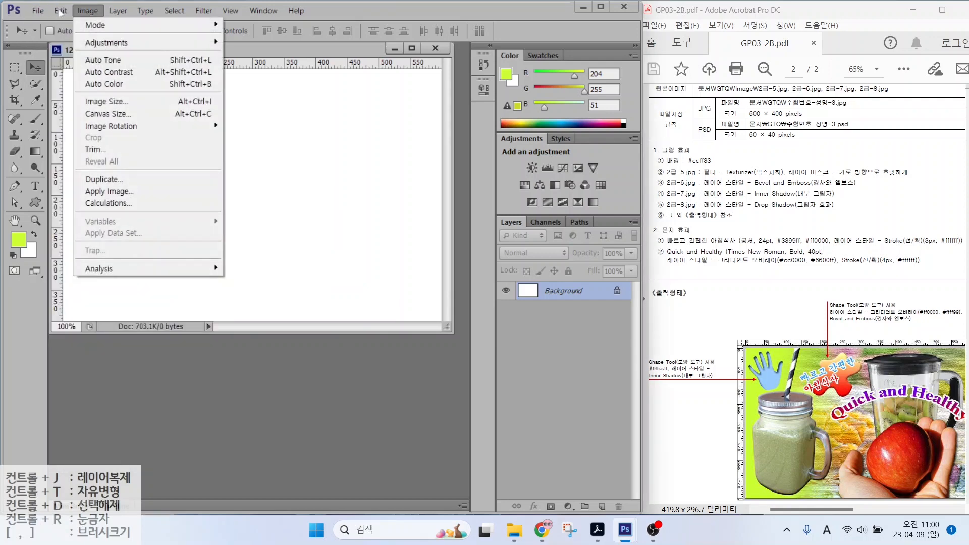
pyautogui.click(74, 192)
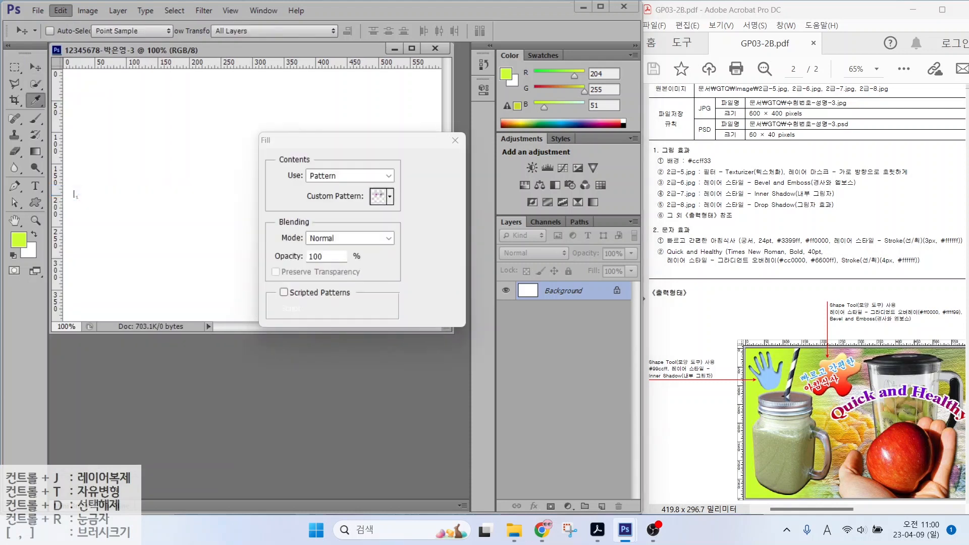
pyautogui.click(347, 177)
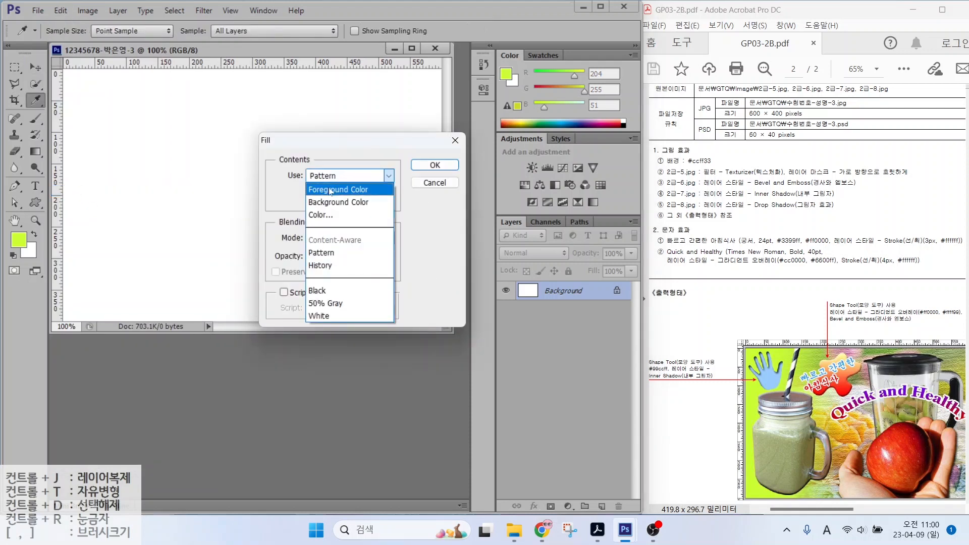
pyautogui.click(329, 191)
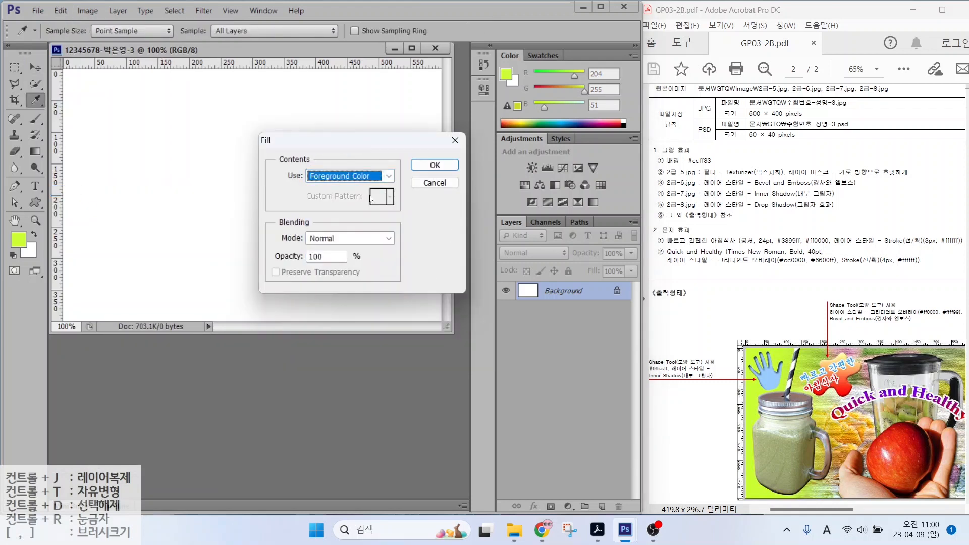
pyautogui.click(418, 168)
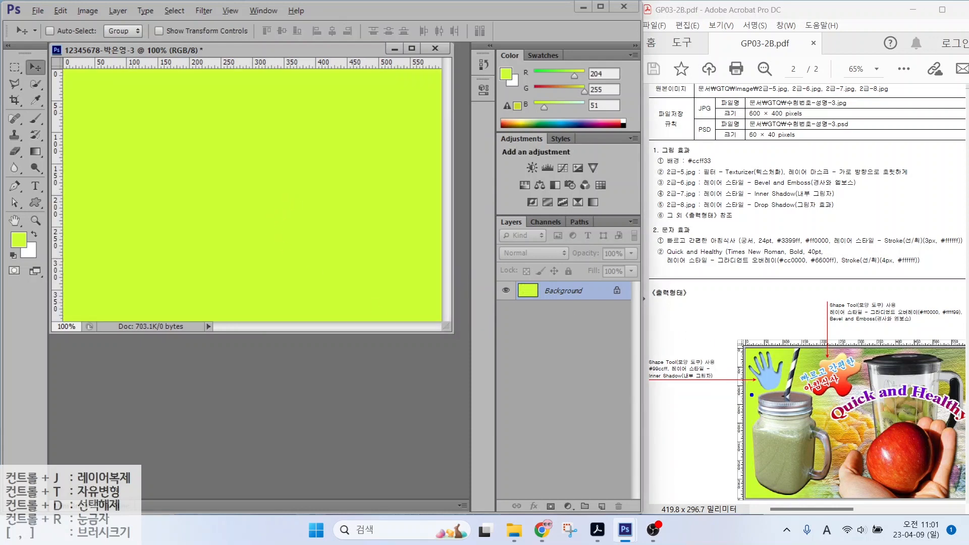
pyautogui.moveTo(752, 395); pyautogui.dragTo(696, 360)
# Step: Open 2급-5.jpg and resize it to 600 × 400 pixels
pyautogui.press('Escape')
pyautogui.doubleClick(324, 353)
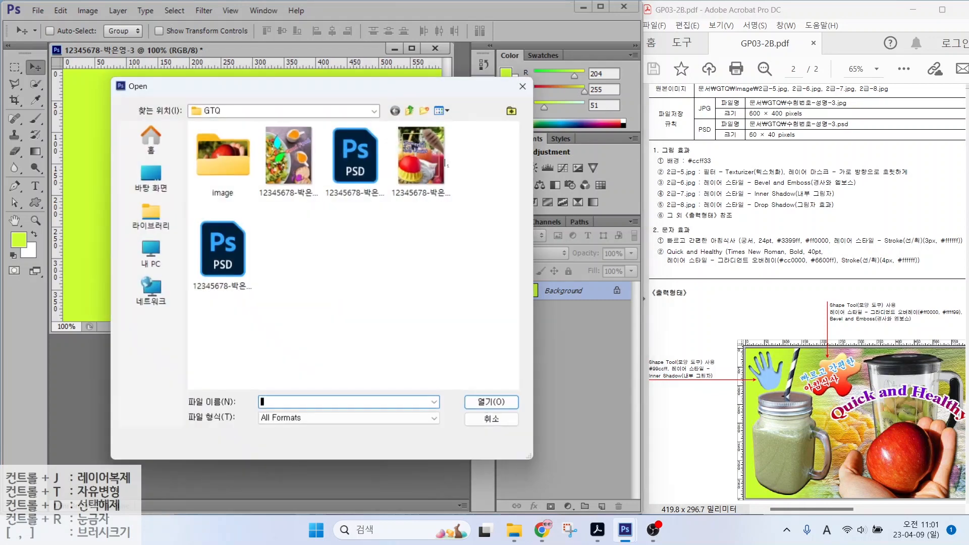
pyautogui.doubleClick(222, 157)
pyautogui.doubleClick(223, 252)
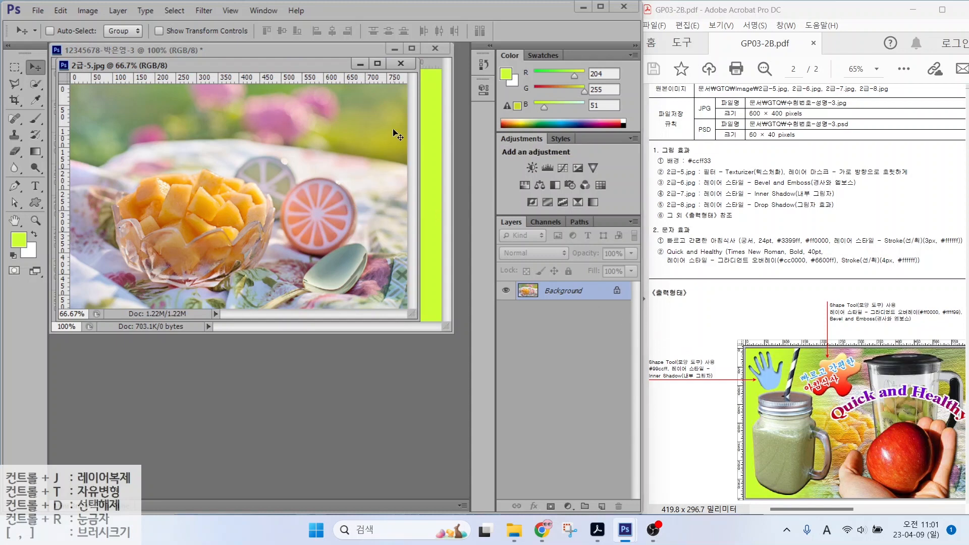
pyautogui.click(89, 10)
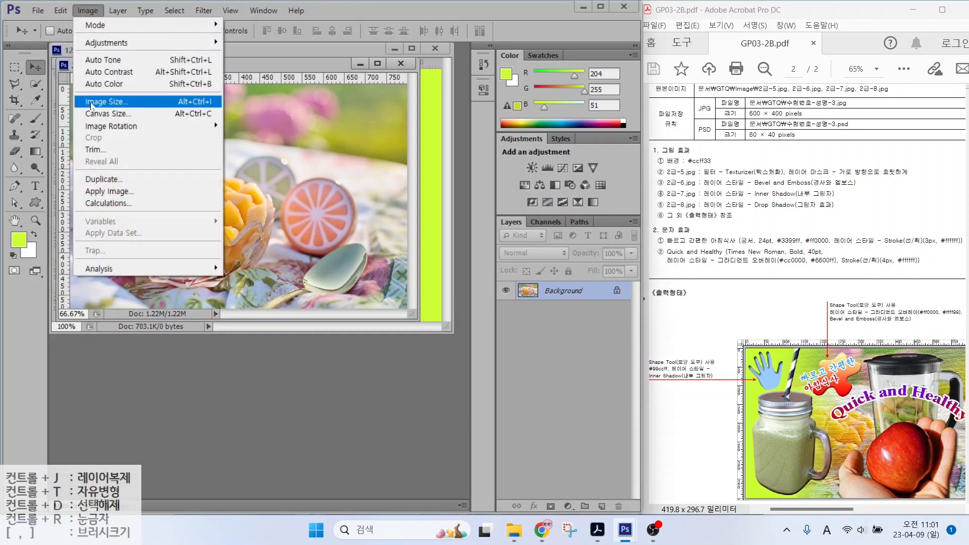
pyautogui.click(106, 102)
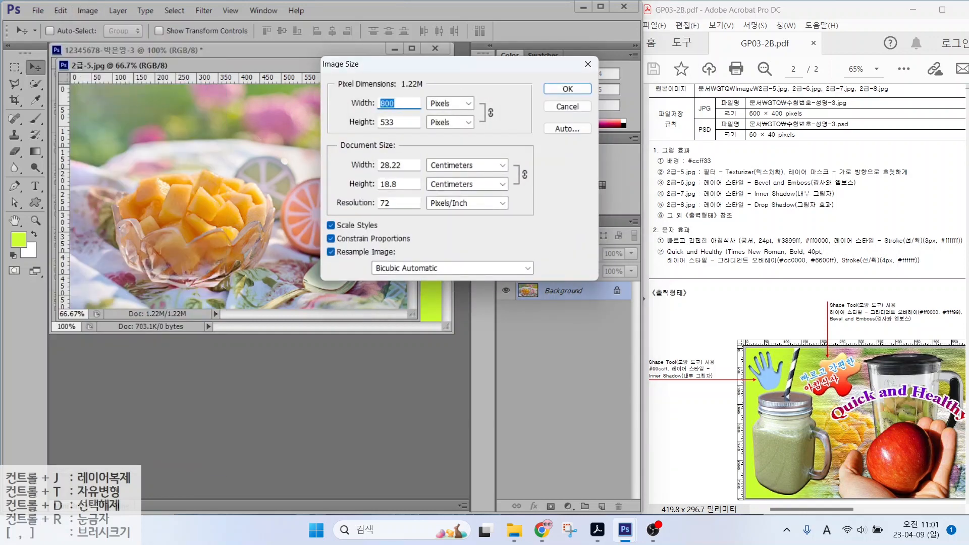
pyautogui.write('600')
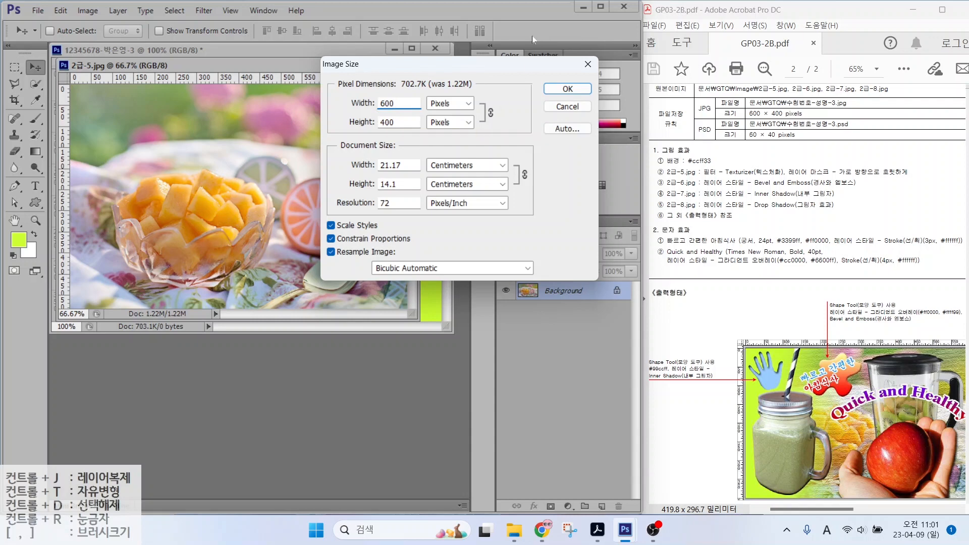
pyautogui.click(560, 89)
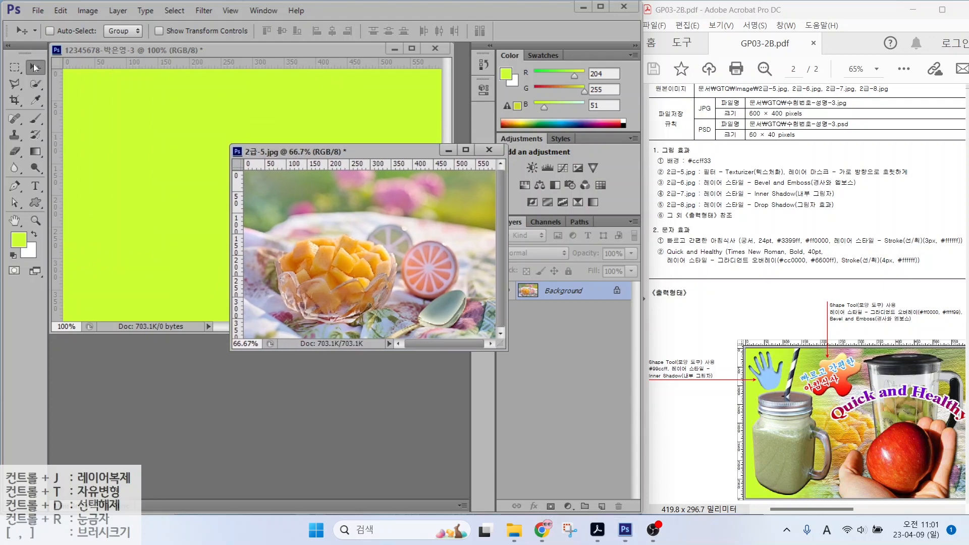
# Step: Move the photo into the lime document, close the original unsaved, and name the layer 2-5
pyautogui.moveTo(342, 223); pyautogui.dragTo(276, 165)
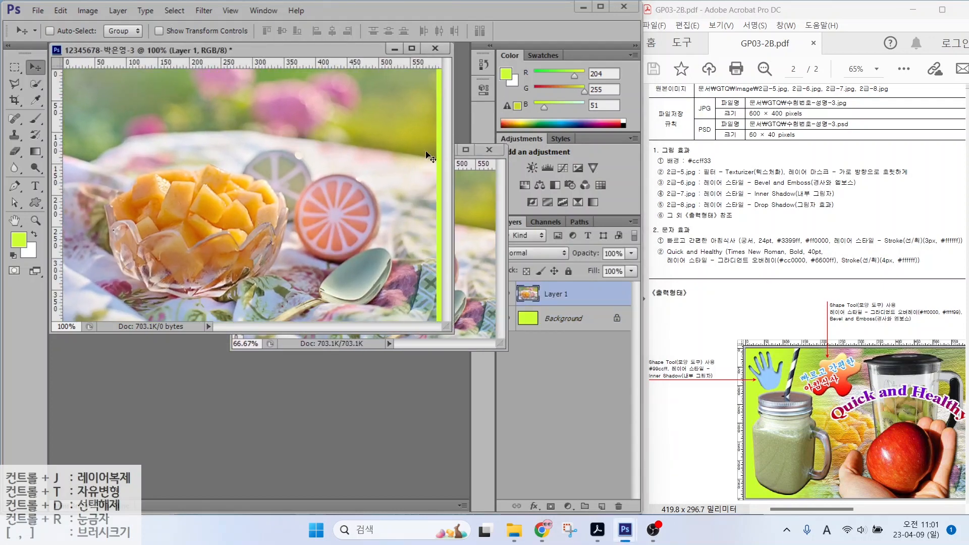
pyautogui.moveTo(398, 162); pyautogui.dragTo(404, 162)
pyautogui.click(490, 150)
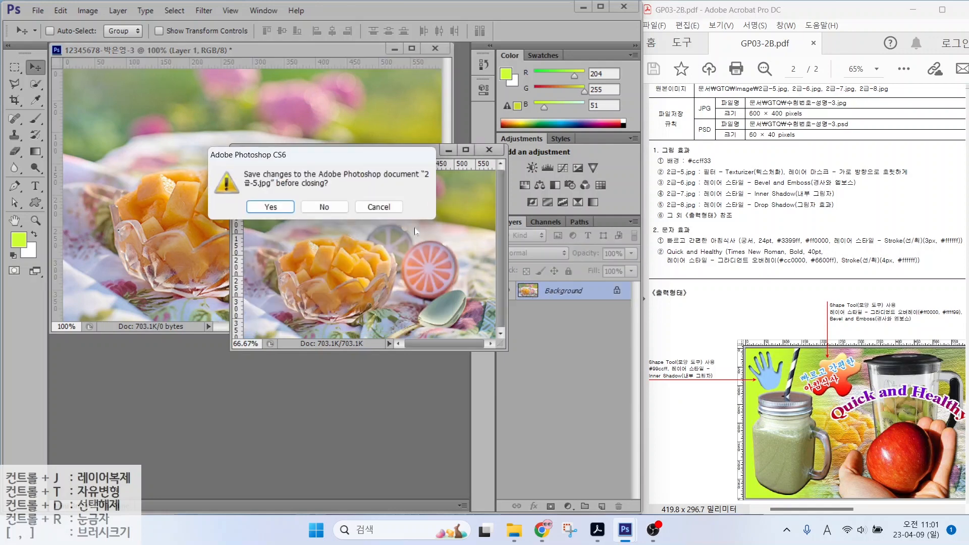
pyautogui.click(324, 207)
pyautogui.doubleClick(555, 293)
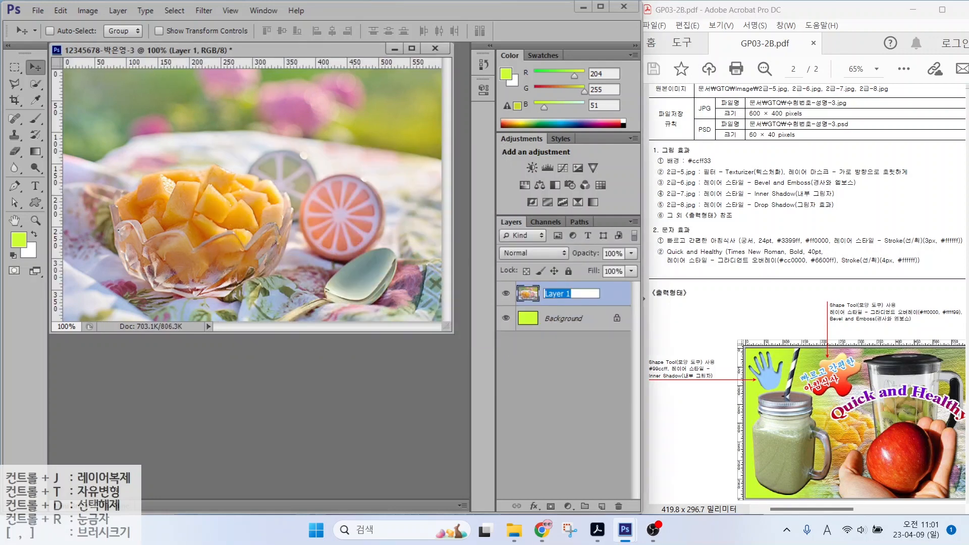
pyautogui.write('2-5')
pyautogui.press('Return')
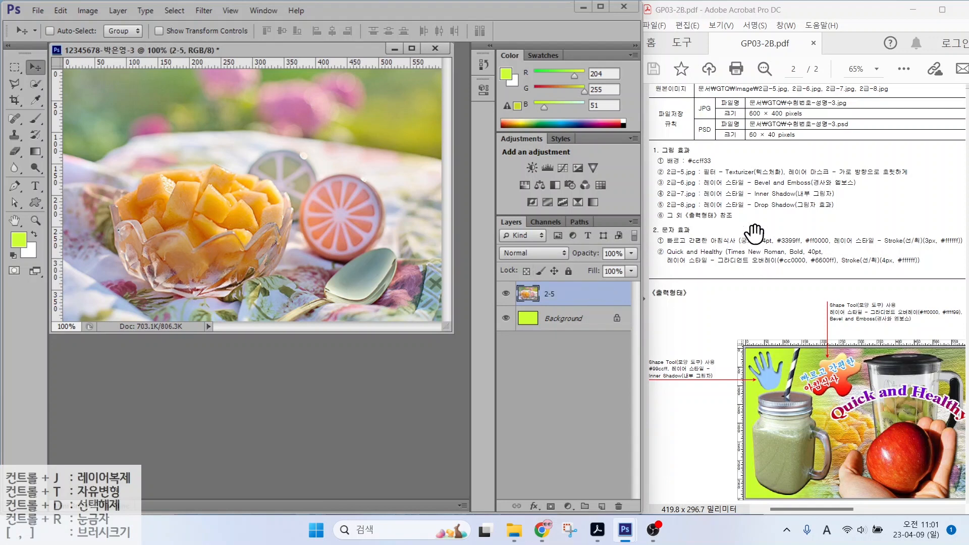
pyautogui.click(730, 174)
# Step: Apply the Texture > Texturizer filter from Filter Gallery to layer 2-5
pyautogui.click(197, 12)
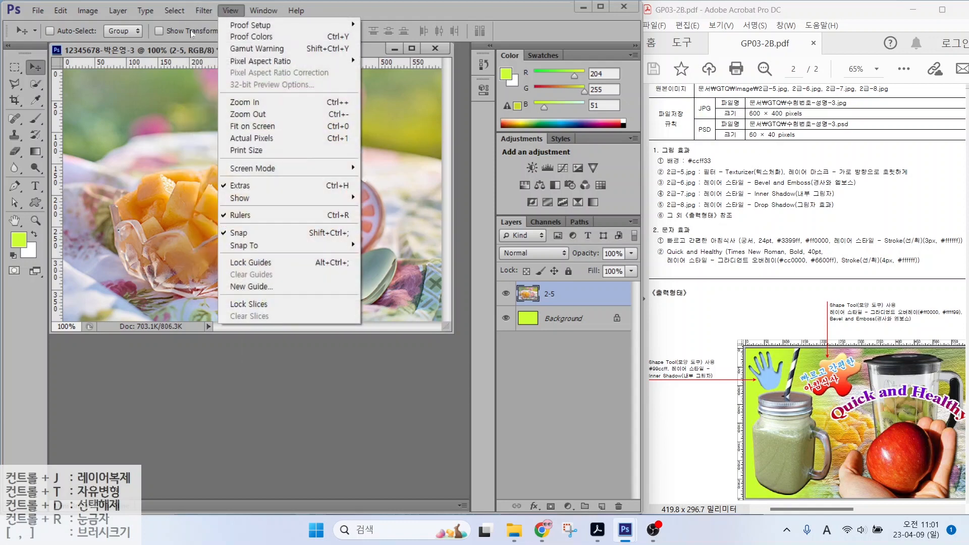
pyautogui.moveTo(204, 11)
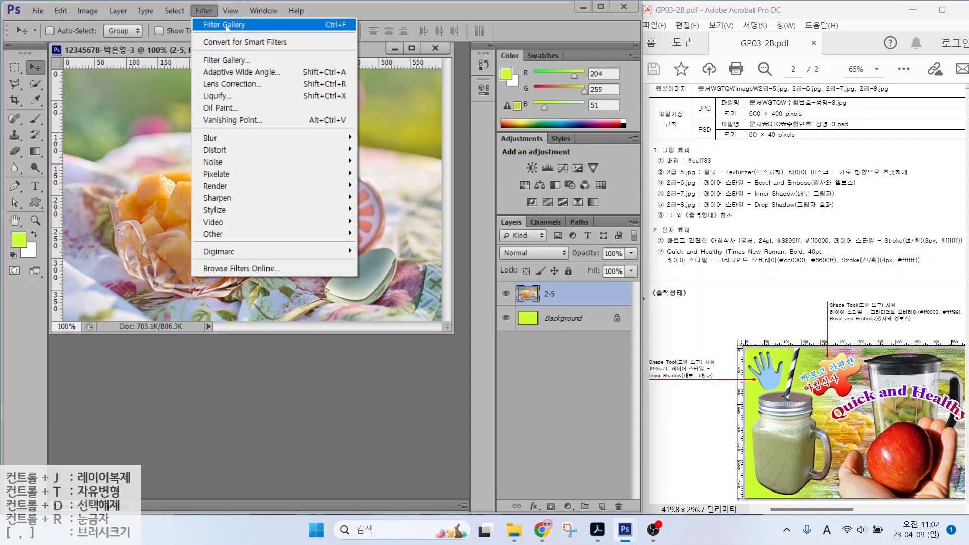
pyautogui.click(219, 61)
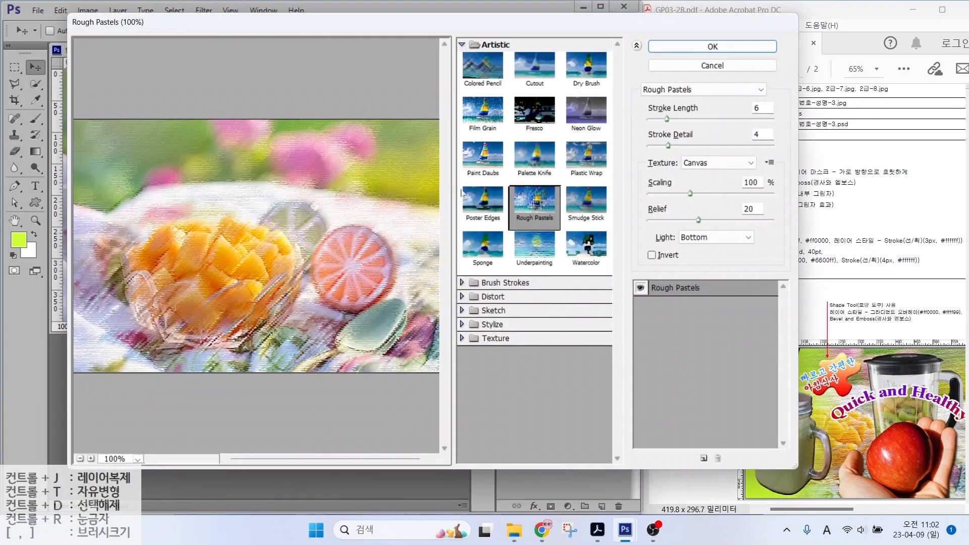
pyautogui.click(494, 338)
pyautogui.click(587, 409)
pyautogui.click(693, 48)
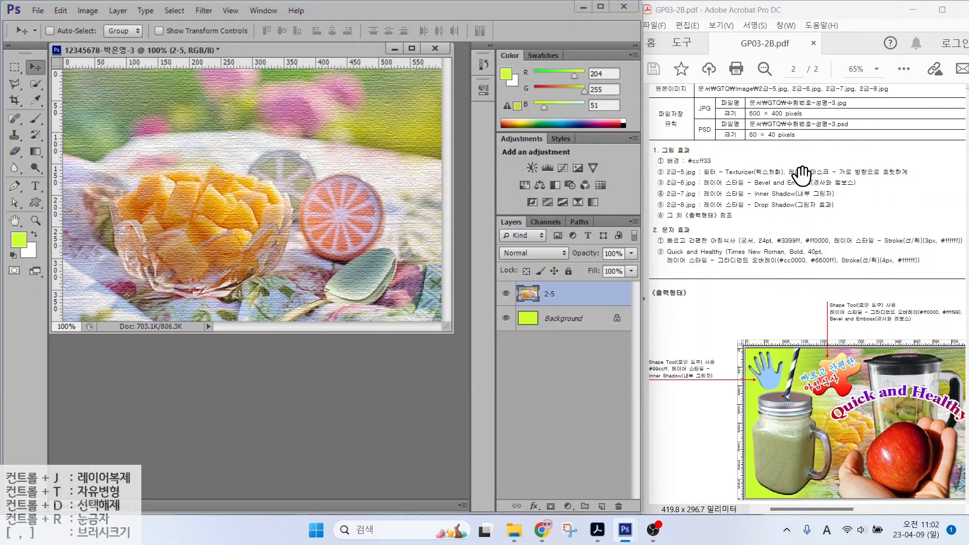
pyautogui.moveTo(786, 177); pyautogui.dragTo(940, 177)
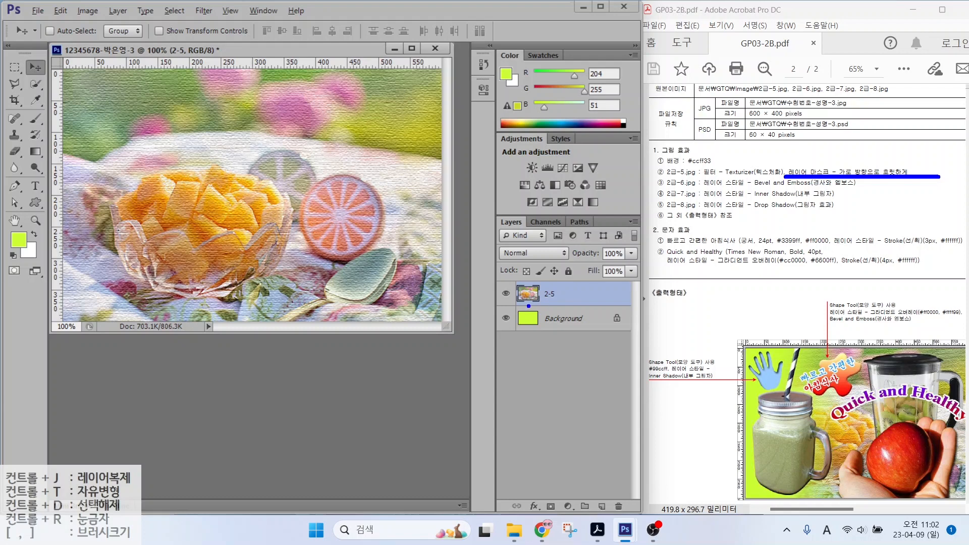
pyautogui.moveTo(478, 204); pyautogui.dragTo(651, 519)
pyautogui.moveTo(536, 495)
pyautogui.mouseDown()
pyautogui.moveTo(564, 516)
pyautogui.moveTo(596, 454)
pyautogui.mouseUp()
pyautogui.press('Escape')
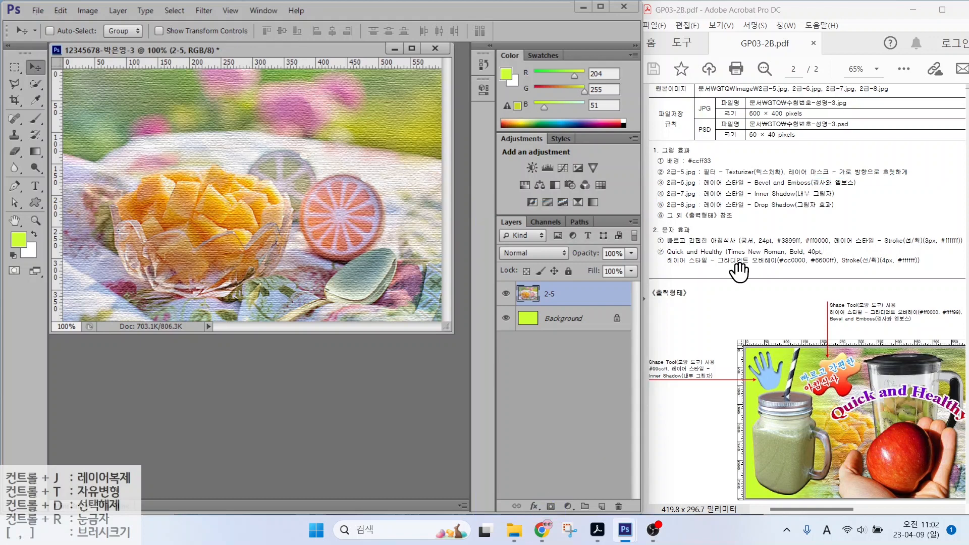
# Step: Add a blank layer mask to layer 2-5
pyautogui.click(553, 506)
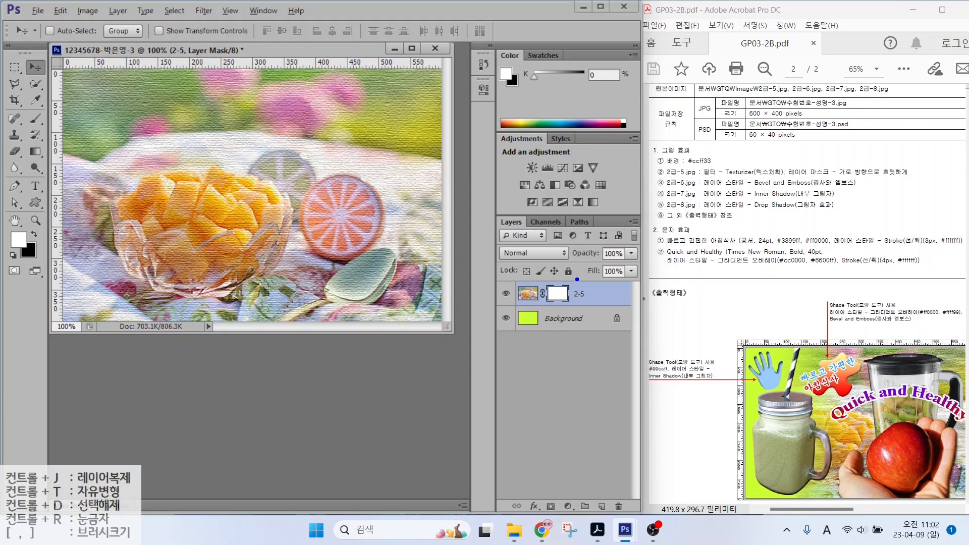
pyautogui.moveTo(582, 294)
pyautogui.mouseDown()
pyautogui.moveTo(544, 305)
pyautogui.moveTo(549, 265)
pyautogui.moveTo(571, 267)
pyautogui.moveTo(584, 304)
pyautogui.mouseUp()
pyautogui.press('ctrl')
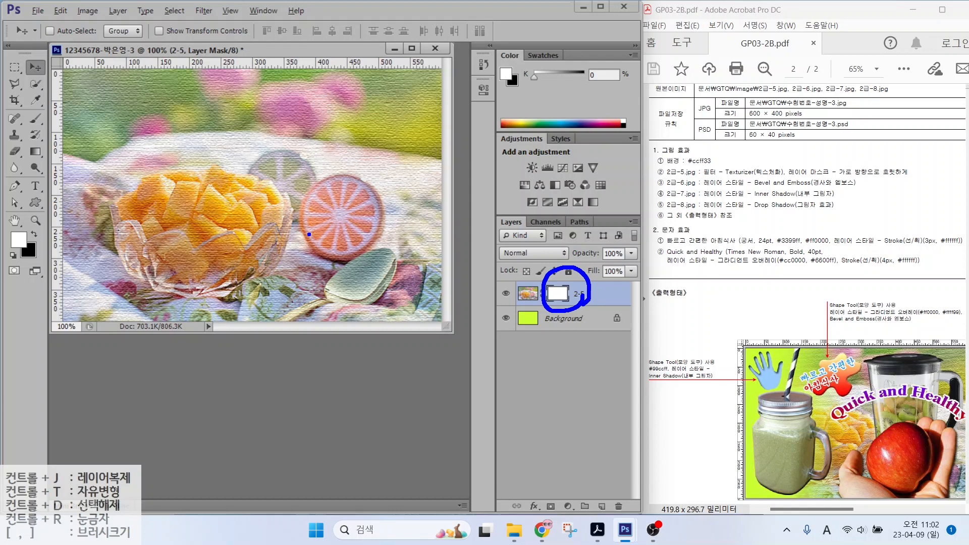
pyautogui.press('Escape')
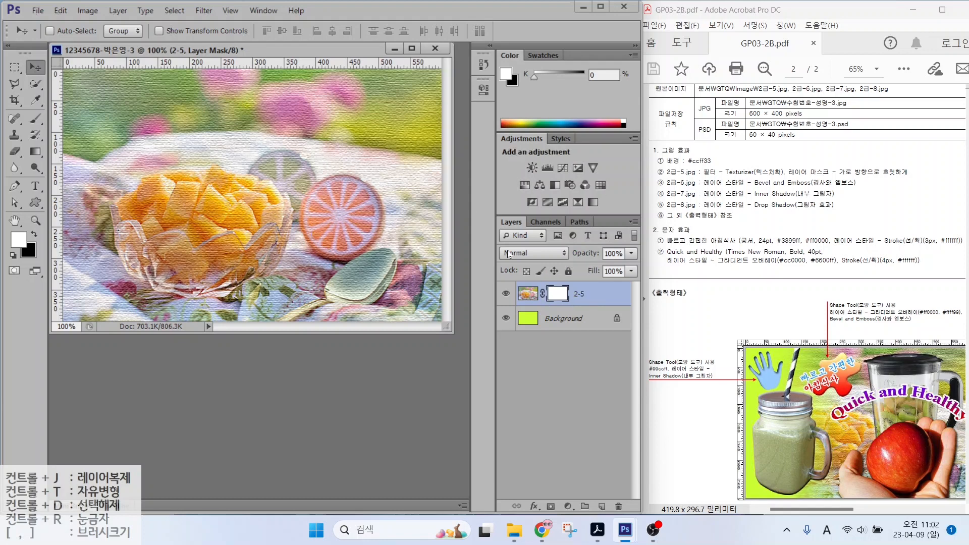
pyautogui.hotkey('ctrl', '2')
pyautogui.moveTo(931, 472)
pyautogui.mouseDown()
pyautogui.moveTo(872, 481)
pyautogui.moveTo(794, 379)
pyautogui.moveTo(895, 327)
pyautogui.moveTo(919, 419)
pyautogui.moveTo(861, 454)
pyautogui.mouseUp()
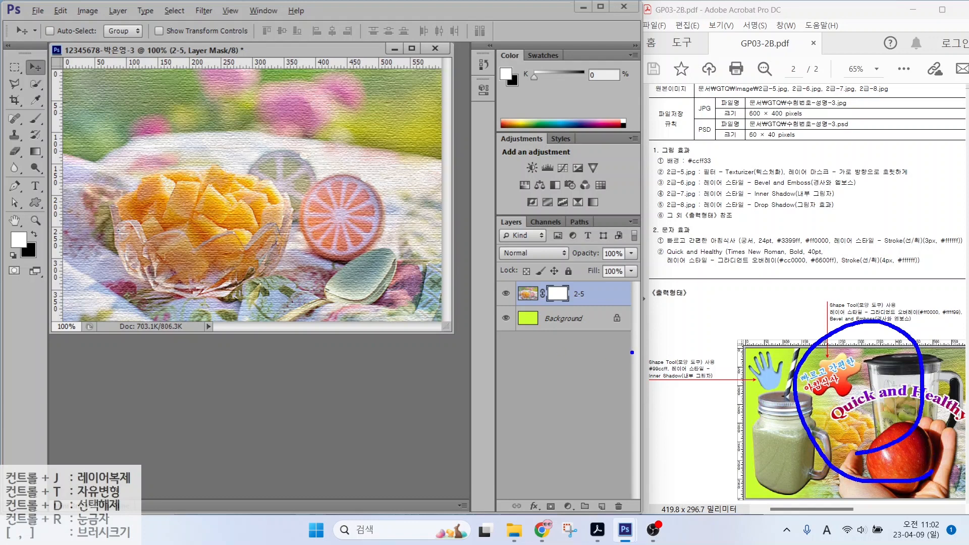
pyautogui.moveTo(762, 390)
pyautogui.mouseDown()
pyautogui.moveTo(739, 410)
pyautogui.moveTo(767, 413)
pyautogui.mouseUp()
pyautogui.moveTo(382, 262)
pyautogui.mouseDown()
pyautogui.moveTo(263, 289)
pyautogui.moveTo(169, 209)
pyautogui.moveTo(272, 94)
pyautogui.moveTo(383, 173)
pyautogui.moveTo(382, 258)
pyautogui.mouseUp()
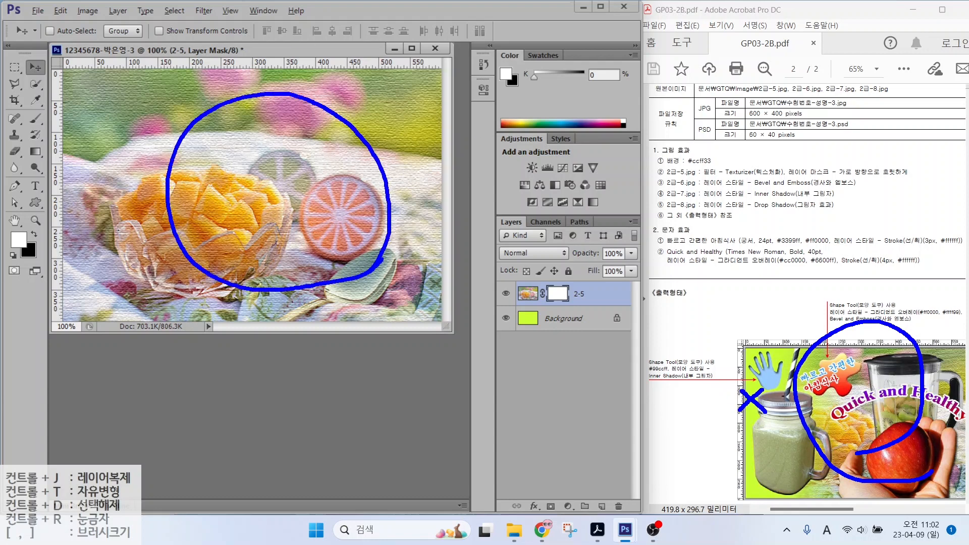
# Step: Switch to the Gradient Tool while the 2-5 layer mask stays active
pyautogui.moveTo(241, 156); pyautogui.dragTo(312, 158)
pyautogui.moveTo(270, 122)
pyautogui.mouseDown()
pyautogui.moveTo(268, 192)
pyautogui.moveTo(309, 178)
pyautogui.moveTo(303, 204)
pyautogui.mouseUp()
pyautogui.moveTo(309, 161)
pyautogui.mouseDown()
pyautogui.moveTo(301, 207)
pyautogui.moveTo(343, 201)
pyautogui.mouseUp()
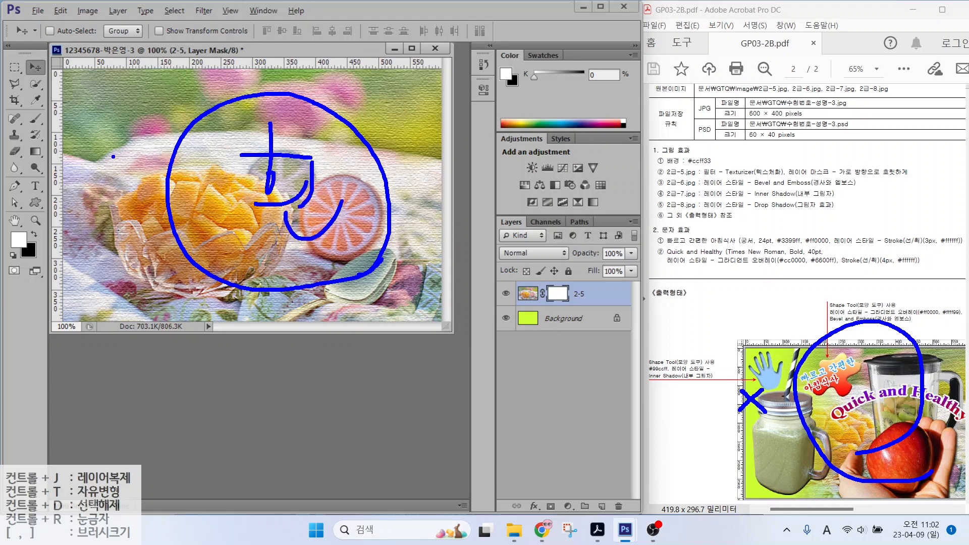
pyautogui.moveTo(113, 157); pyautogui.dragTo(53, 240)
pyautogui.moveTo(68, 168); pyautogui.dragTo(117, 261)
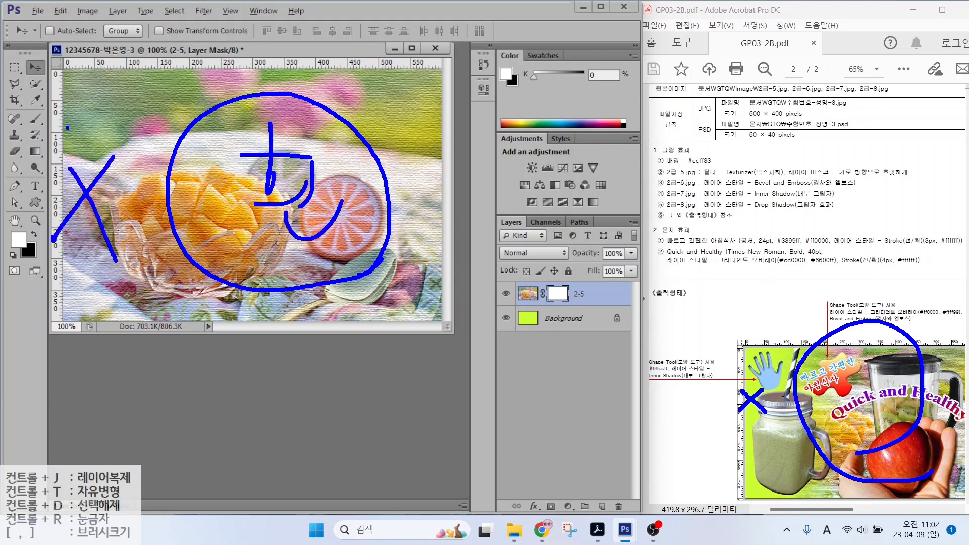
pyautogui.moveTo(71, 104)
pyautogui.mouseDown()
pyautogui.moveTo(95, 120)
pyautogui.moveTo(75, 147)
pyautogui.mouseUp()
pyautogui.moveTo(95, 125)
pyautogui.mouseDown()
pyautogui.moveTo(74, 147)
pyautogui.moveTo(118, 121)
pyautogui.moveTo(116, 147)
pyautogui.mouseUp()
pyautogui.moveTo(103, 150)
pyautogui.mouseDown()
pyautogui.moveTo(102, 172)
pyautogui.moveTo(134, 177)
pyautogui.mouseUp()
pyautogui.moveTo(111, 150)
pyautogui.mouseDown()
pyautogui.moveTo(122, 146)
pyautogui.moveTo(133, 176)
pyautogui.mouseUp()
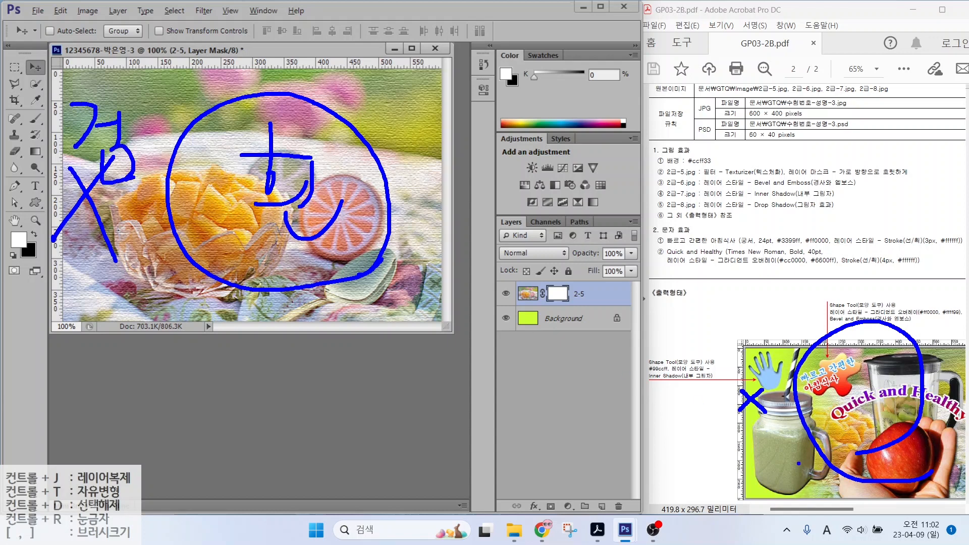
pyautogui.press('Escape')
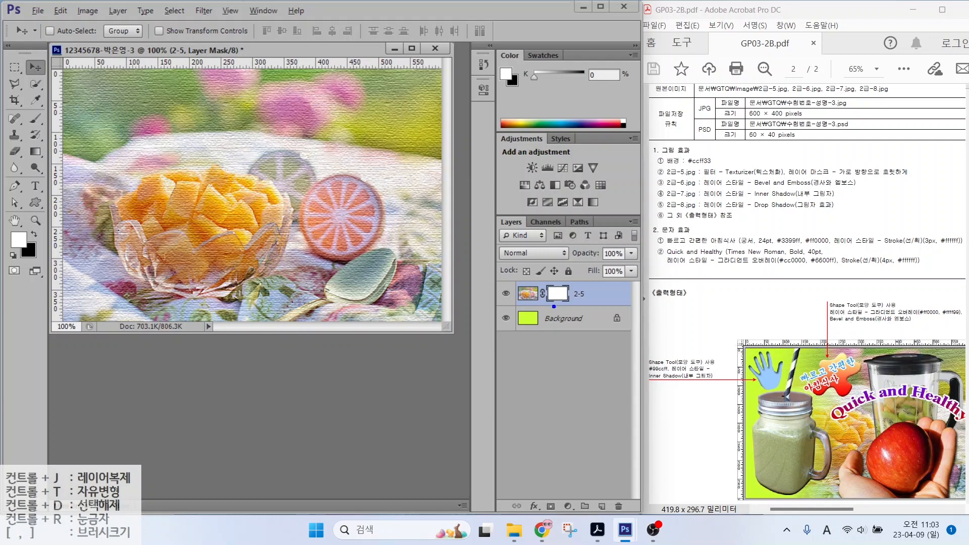
pyautogui.moveTo(576, 306)
pyautogui.mouseDown()
pyautogui.moveTo(538, 306)
pyautogui.moveTo(550, 276)
pyautogui.moveTo(574, 285)
pyautogui.moveTo(580, 307)
pyautogui.mouseUp()
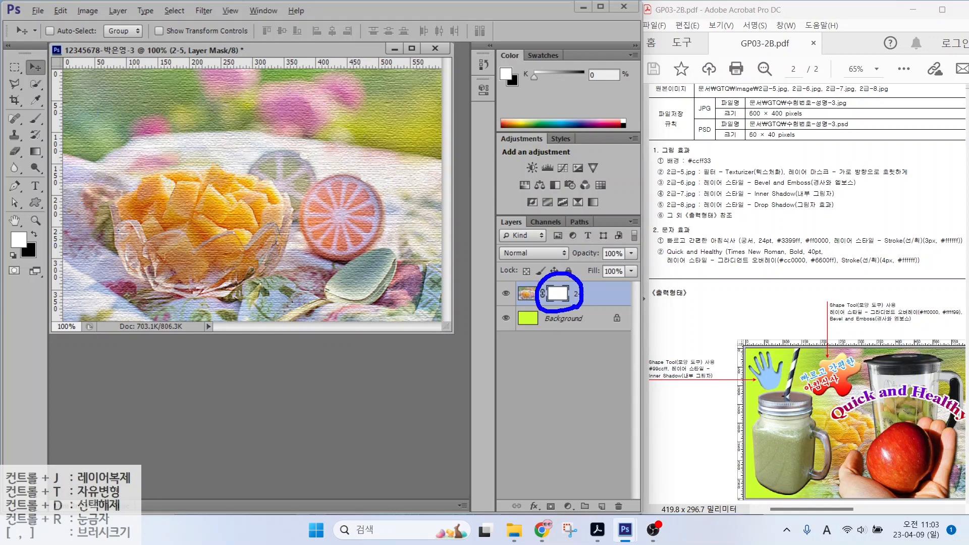
pyautogui.moveTo(54, 155)
pyautogui.mouseDown()
pyautogui.moveTo(17, 161)
pyautogui.moveTo(25, 139)
pyautogui.moveTo(50, 162)
pyautogui.mouseUp()
pyautogui.press('Escape')
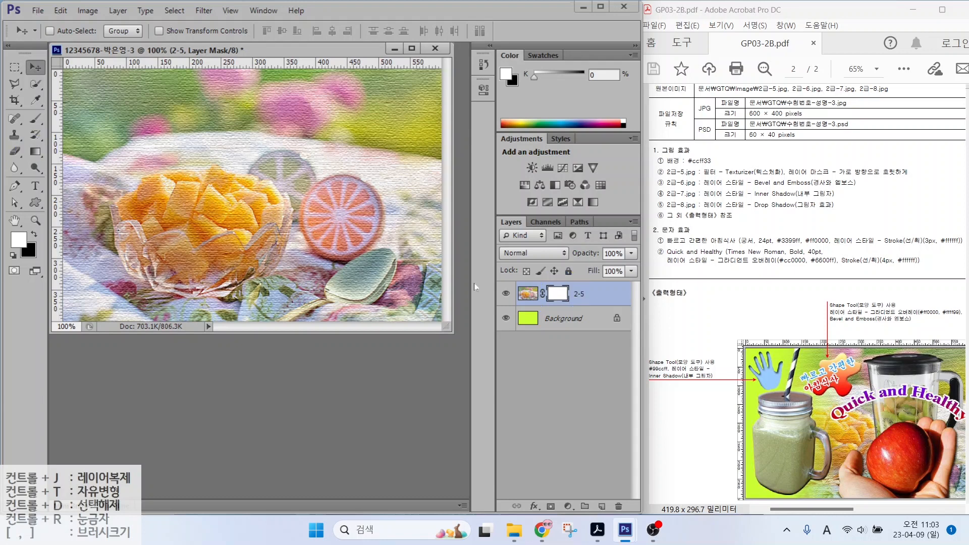
pyautogui.click(41, 157)
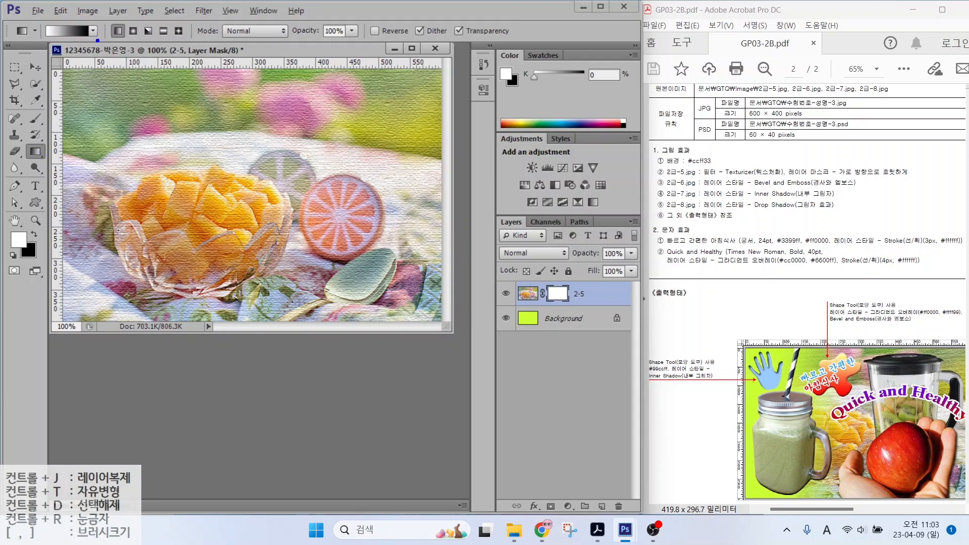
# Step: Choose the Foreground to Background gradient in the Gradient Editor
pyautogui.moveTo(98, 40)
pyautogui.mouseDown()
pyautogui.moveTo(30, 44)
pyautogui.moveTo(46, 14)
pyautogui.moveTo(94, 40)
pyautogui.mouseUp()
pyautogui.click(69, 31)
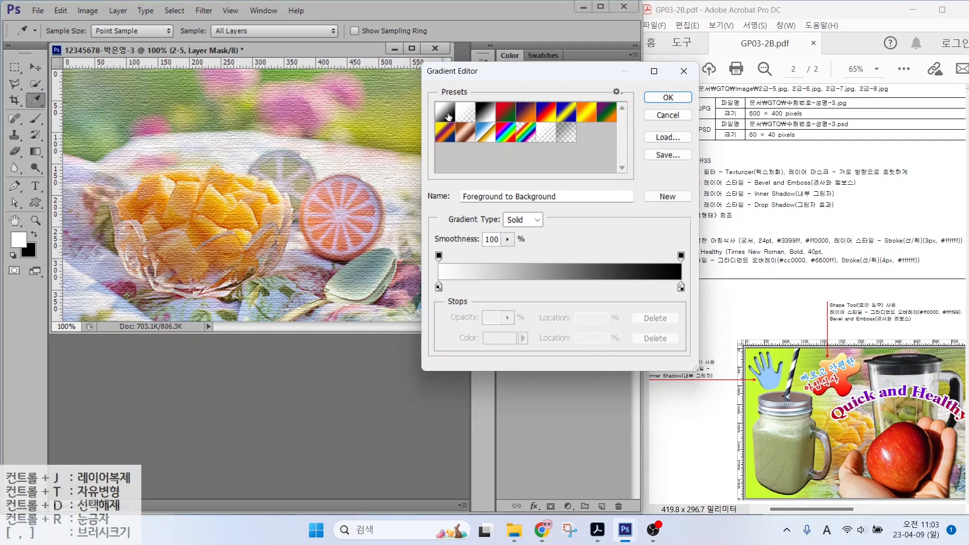
pyautogui.click(668, 97)
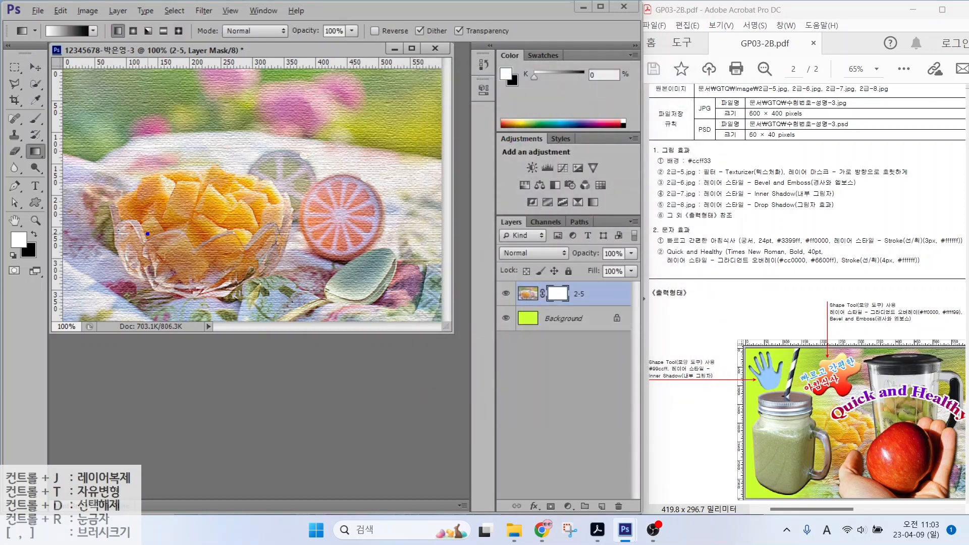
pyautogui.moveTo(372, 244)
pyautogui.mouseDown()
pyautogui.moveTo(255, 212)
pyautogui.moveTo(370, 184)
pyautogui.moveTo(355, 244)
pyautogui.mouseUp()
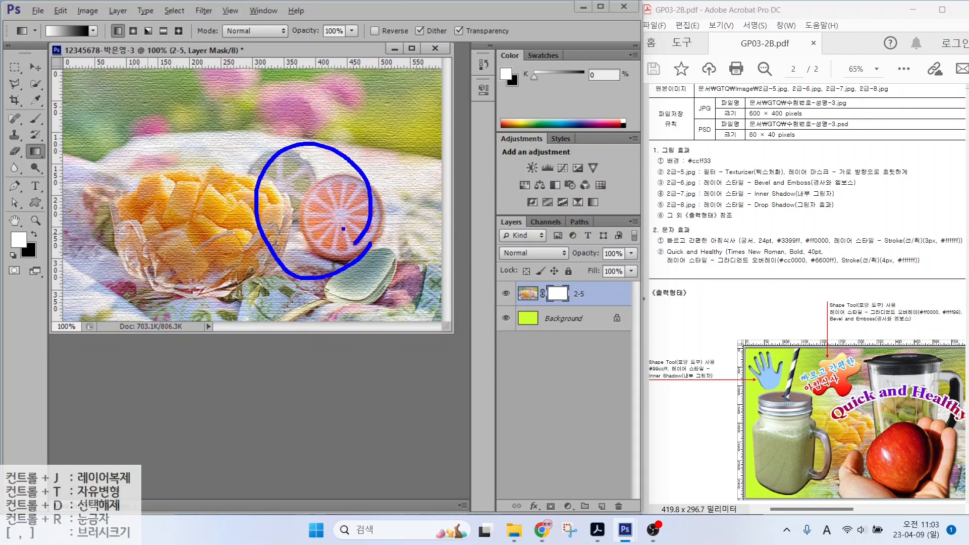
pyautogui.moveTo(285, 177); pyautogui.dragTo(307, 178)
pyautogui.moveTo(286, 160); pyautogui.dragTo(283, 207)
pyautogui.moveTo(276, 211)
pyautogui.mouseDown()
pyautogui.moveTo(309, 211)
pyautogui.moveTo(337, 233)
pyautogui.mouseUp()
# Step: Fade the photo's left side into lime with a right-to-left mask gradient, then open 2급-6.jpg
pyautogui.moveTo(126, 203); pyautogui.dragTo(75, 262)
pyautogui.moveTo(78, 217); pyautogui.dragTo(121, 263)
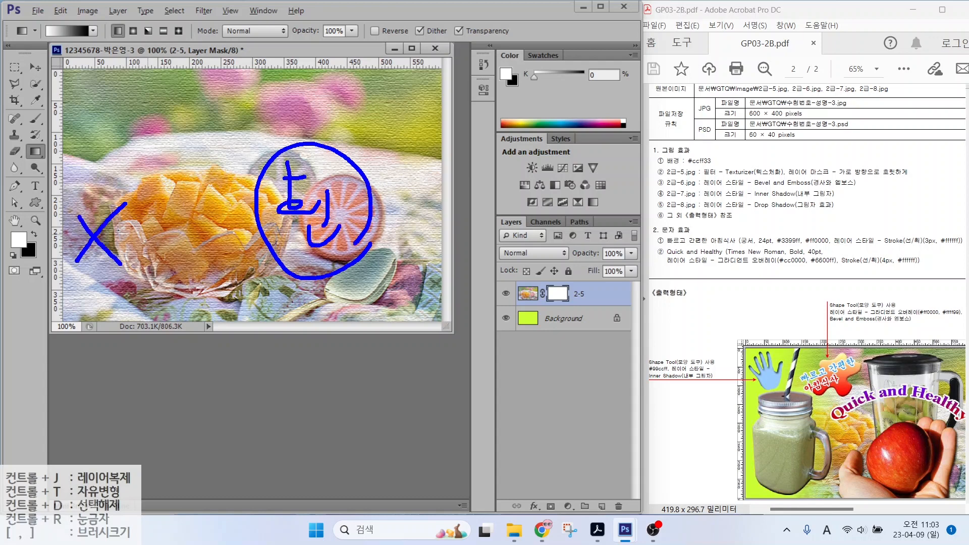
pyautogui.moveTo(73, 153)
pyautogui.mouseDown()
pyautogui.moveTo(92, 173)
pyautogui.moveTo(111, 166)
pyautogui.mouseUp()
pyautogui.moveTo(114, 154)
pyautogui.mouseDown()
pyautogui.moveTo(114, 184)
pyautogui.moveTo(96, 200)
pyautogui.moveTo(114, 210)
pyautogui.mouseUp()
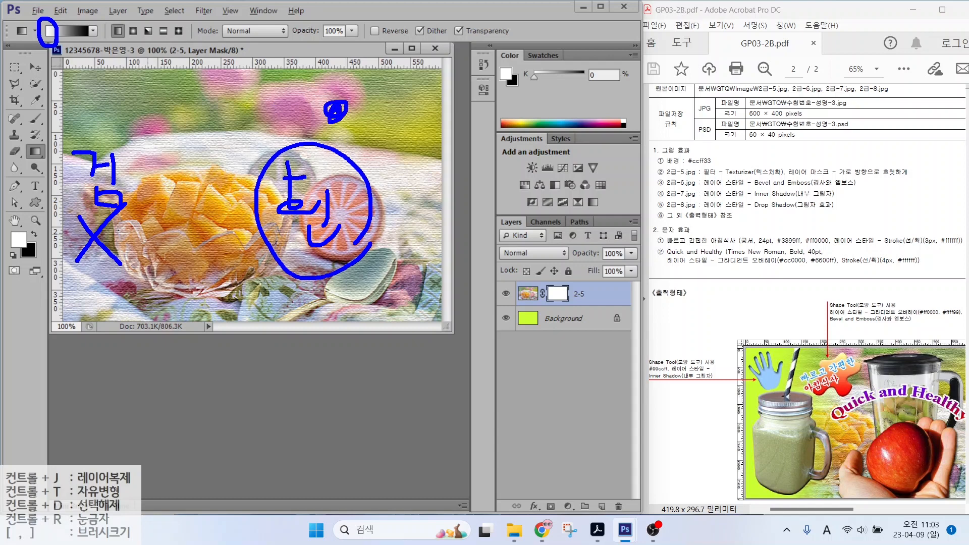
pyautogui.moveTo(334, 112); pyautogui.dragTo(122, 114)
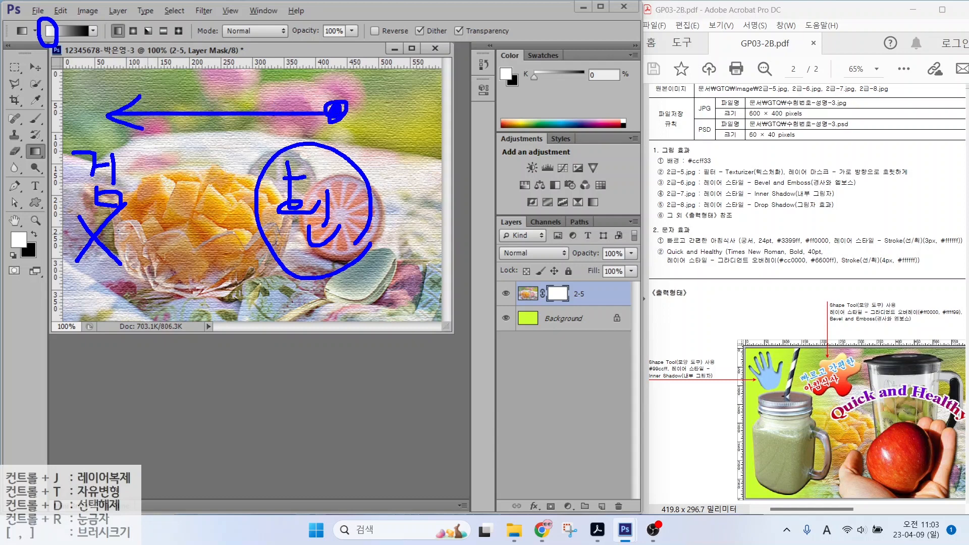
pyautogui.press('Escape')
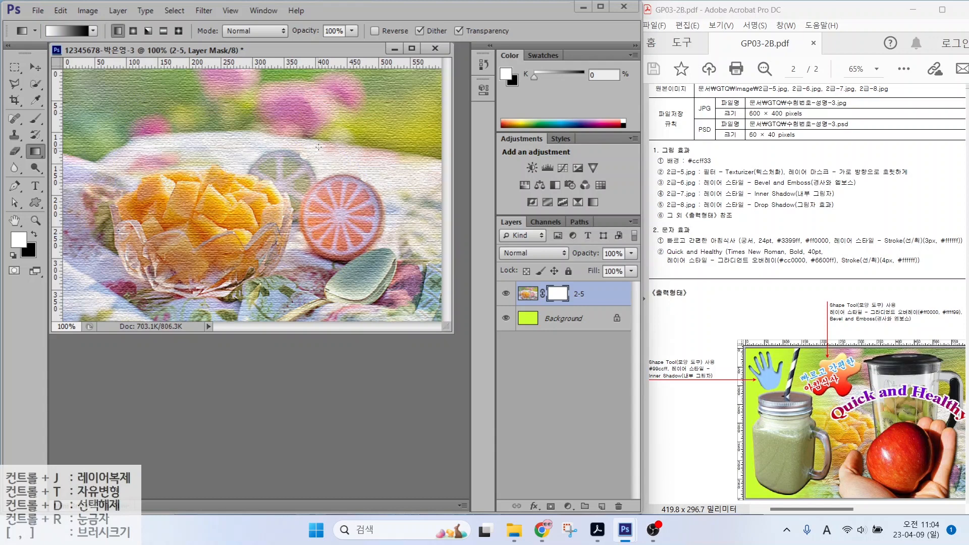
pyautogui.moveTo(319, 147); pyautogui.dragTo(105, 146)
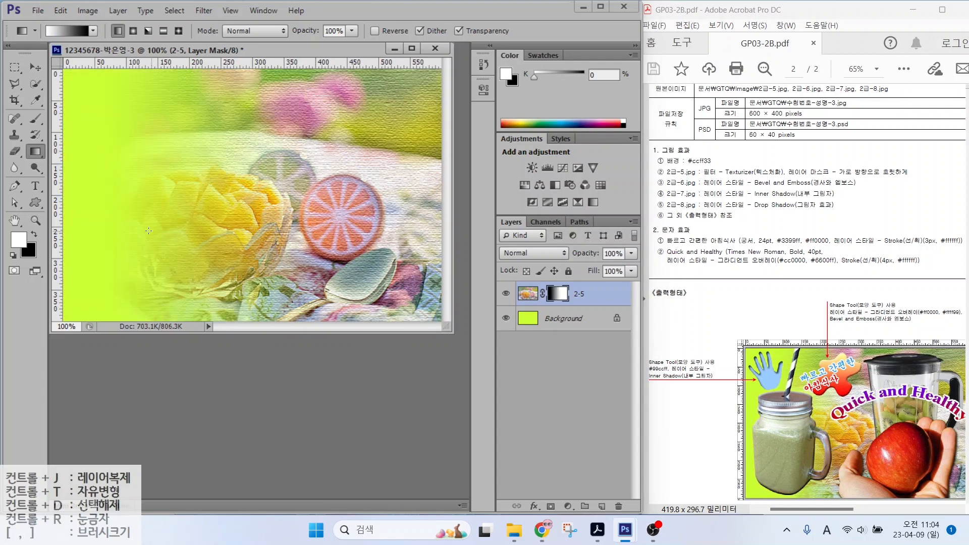
pyautogui.doubleClick(295, 371)
pyautogui.doubleClick(284, 265)
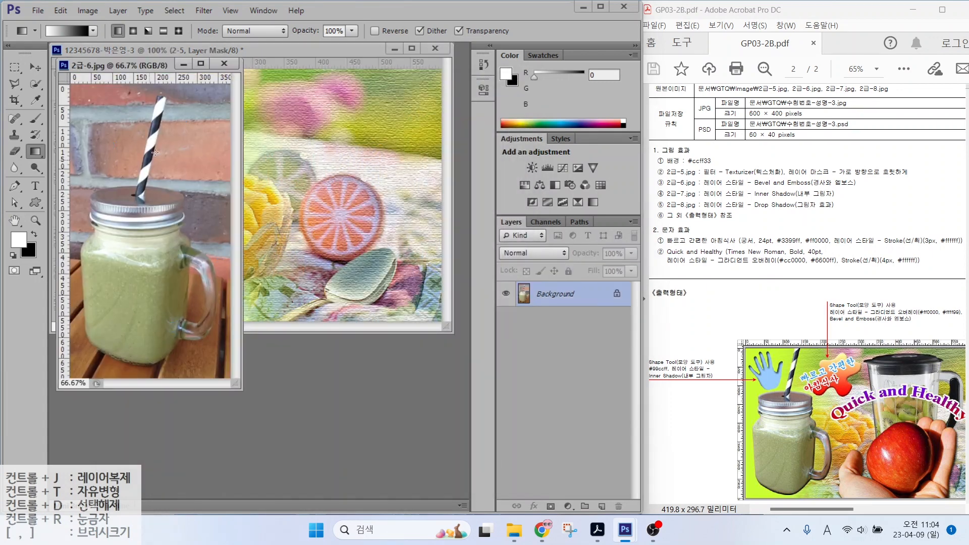
# Step: Outline the jar in 2급-6.jpg with the Polygonal Lasso after discarding a Quick Selection attempt
pyautogui.press('w')
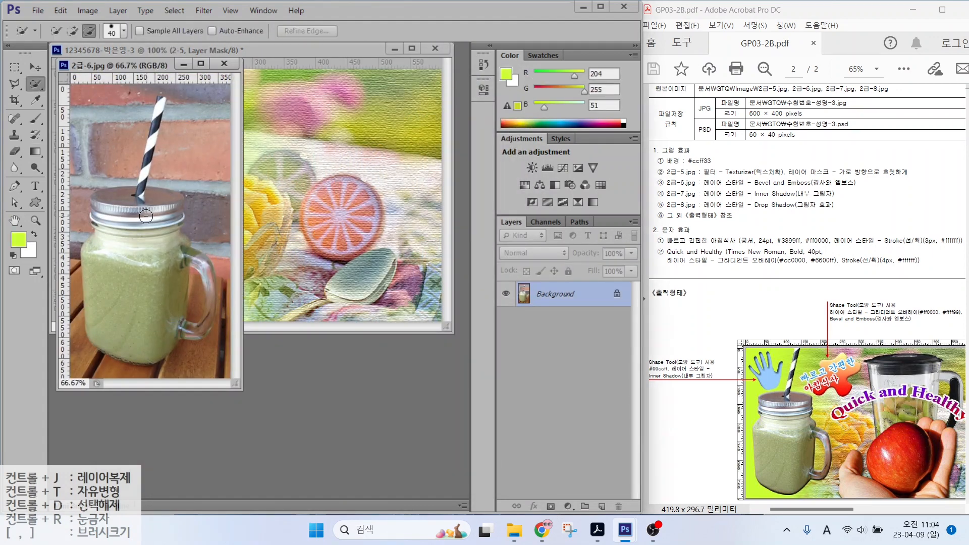
pyautogui.moveTo(146, 216); pyautogui.dragTo(129, 311)
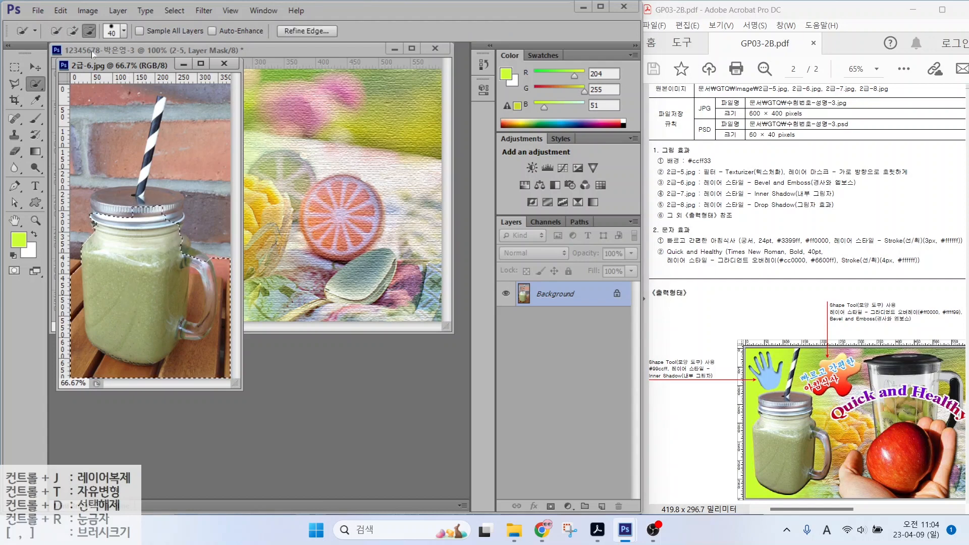
pyautogui.click(73, 31)
pyautogui.moveTo(103, 211); pyautogui.dragTo(151, 199)
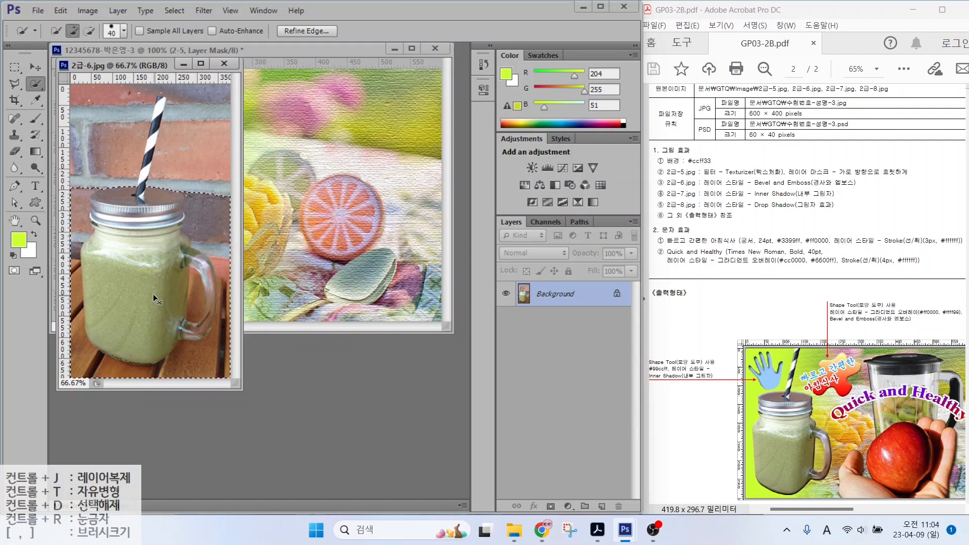
pyautogui.hotkey('ctrl', 'd')
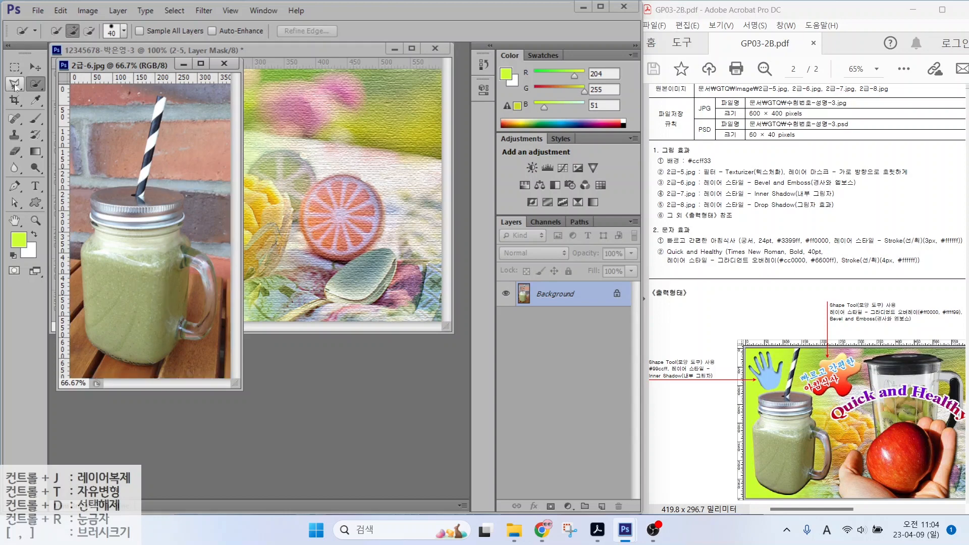
pyautogui.click(16, 87)
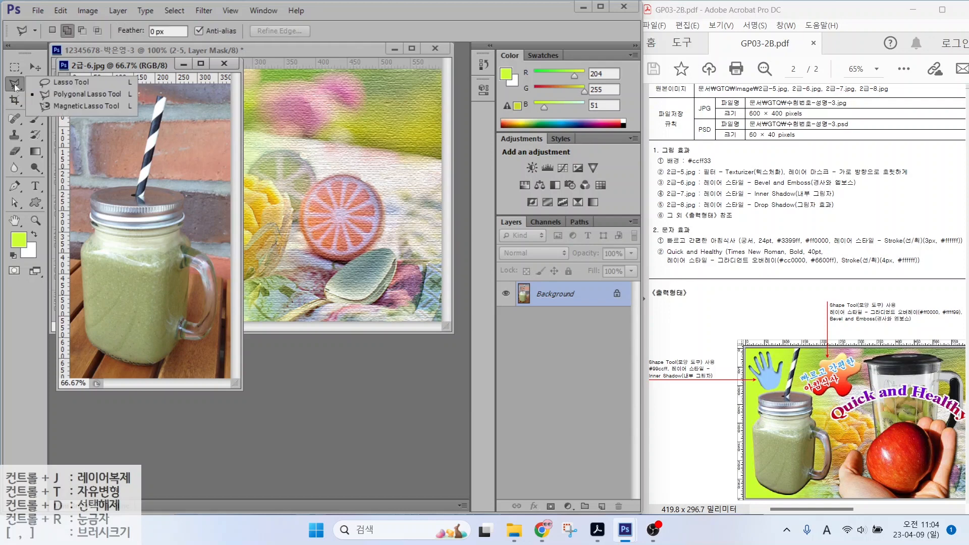
pyautogui.click(67, 95)
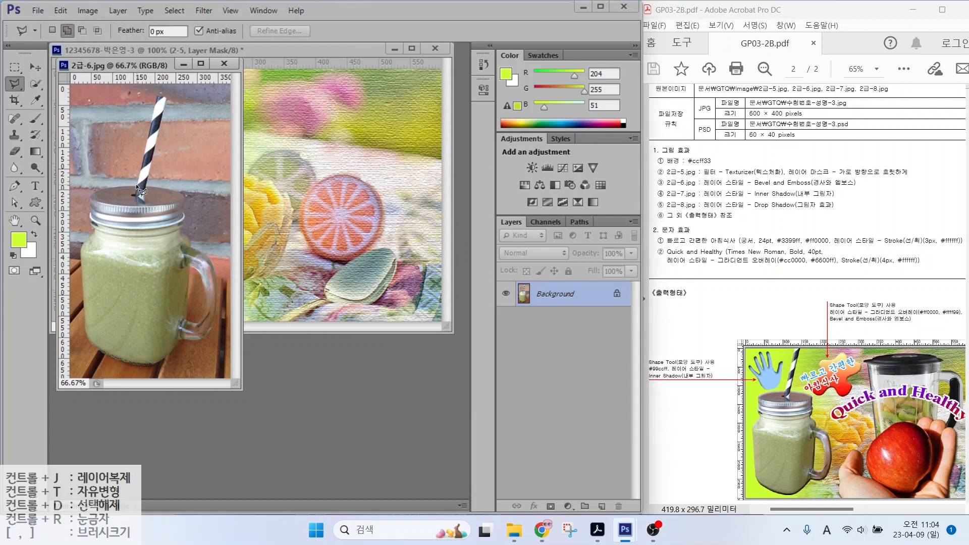
pyautogui.click(136, 183)
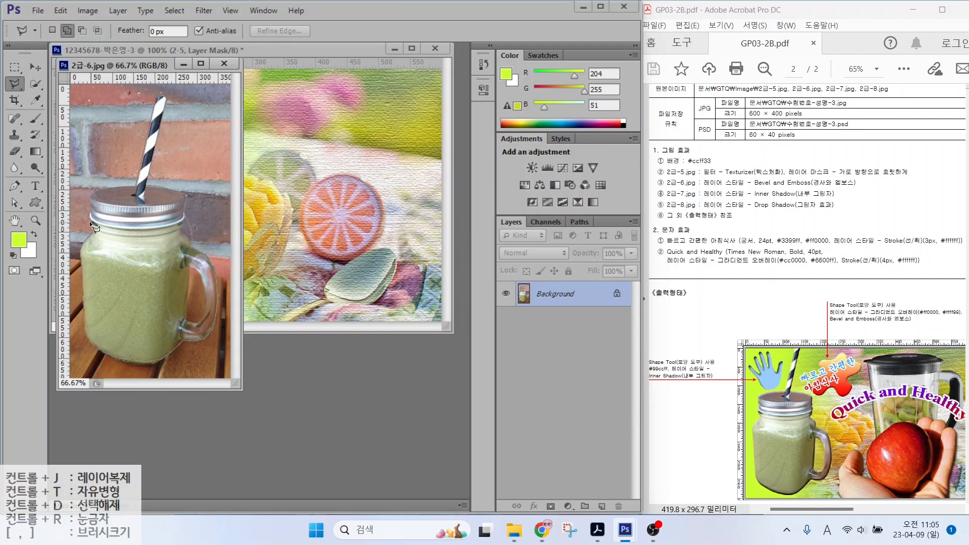
pyautogui.click(134, 184)
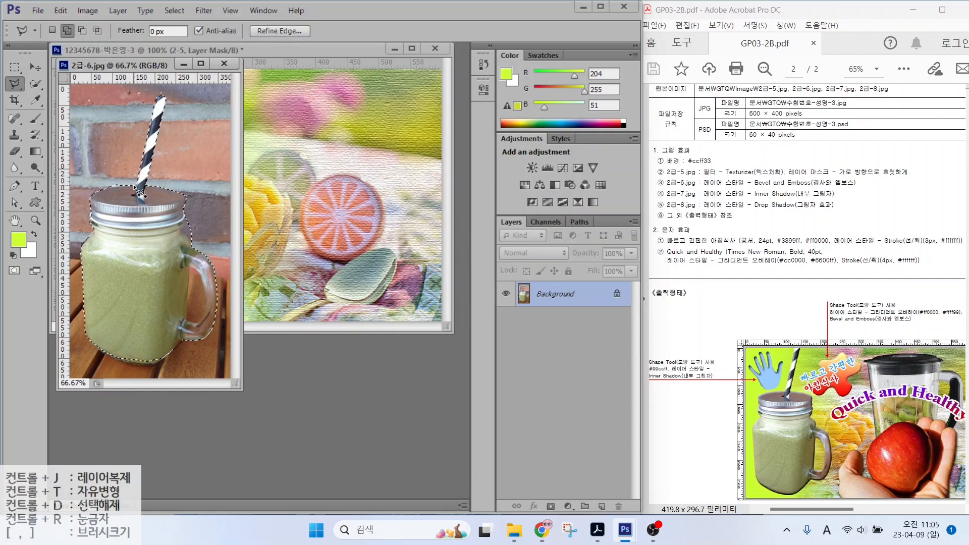
# Step: Drag the jar cut-out into the composite as a new layer and begin renaming it
pyautogui.click(36, 67)
pyautogui.moveTo(163, 241); pyautogui.dragTo(308, 222)
pyautogui.doubleClick(548, 294)
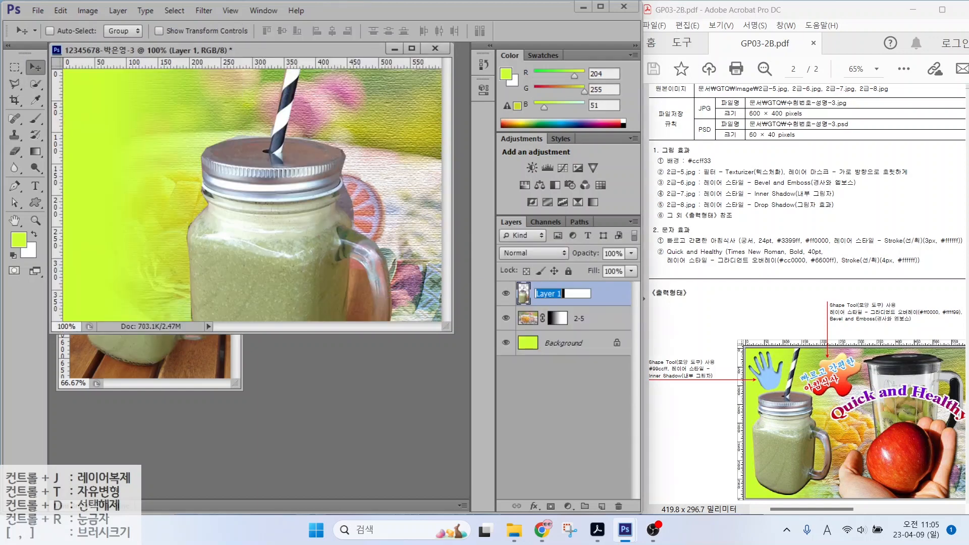
# Step: Name the jar layer 2-6, scale it to about 55% and place it at the left edge
pyautogui.write('2-6')
pyautogui.press('Return')
pyautogui.hotkey('ctrl', 't')
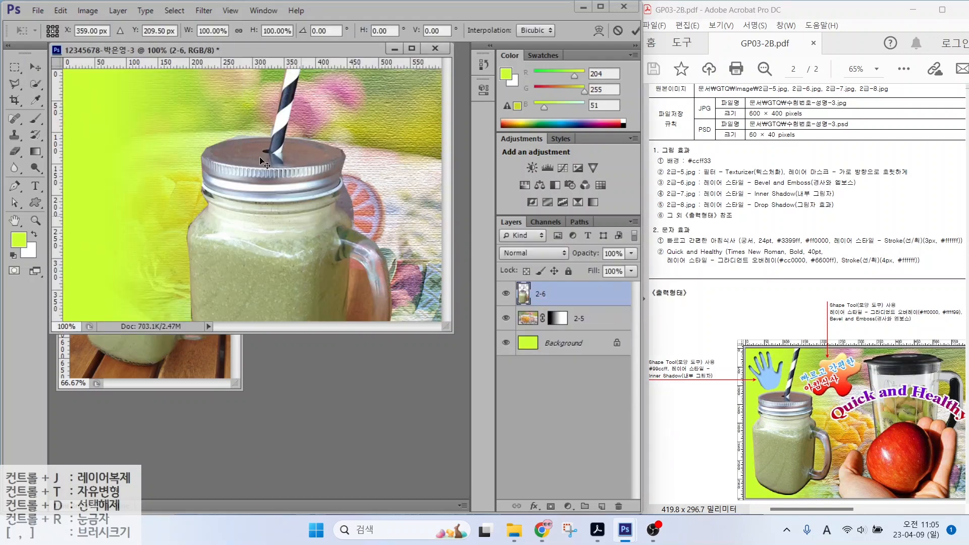
pyautogui.moveTo(262, 169); pyautogui.dragTo(260, 255)
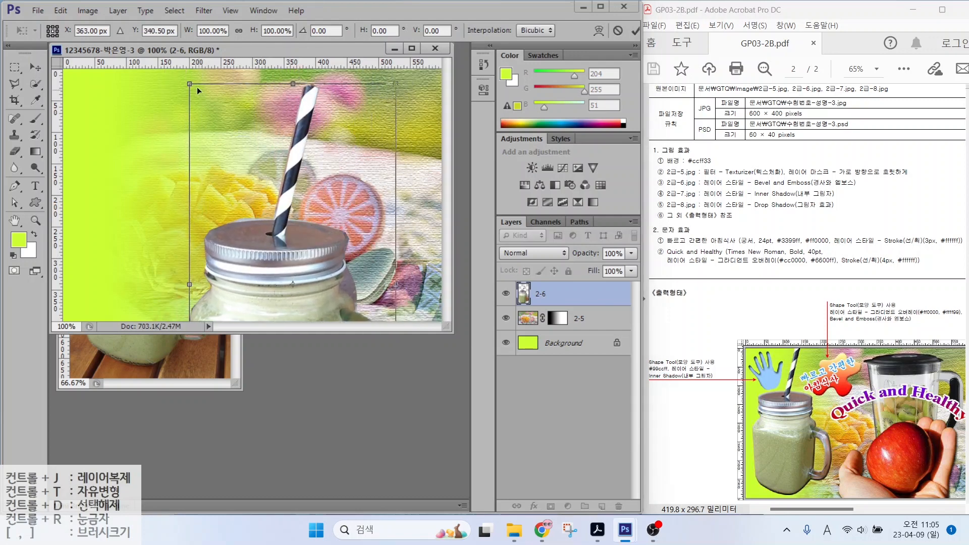
pyautogui.press('ctrl')
pyautogui.moveTo(189, 84); pyautogui.dragTo(281, 263)
pyautogui.moveTo(347, 298); pyautogui.dragTo(141, 216)
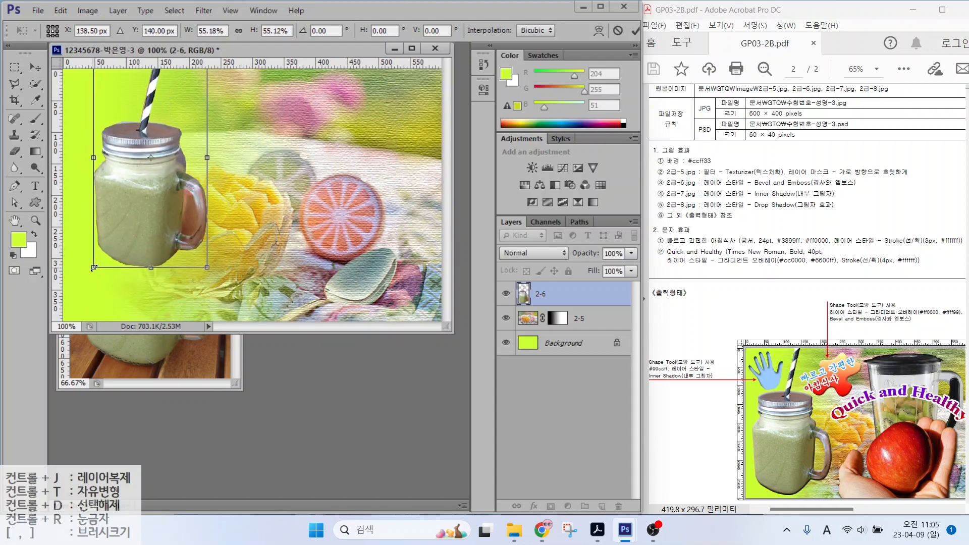
pyautogui.moveTo(90, 268); pyautogui.dragTo(68, 316)
pyautogui.press('Return')
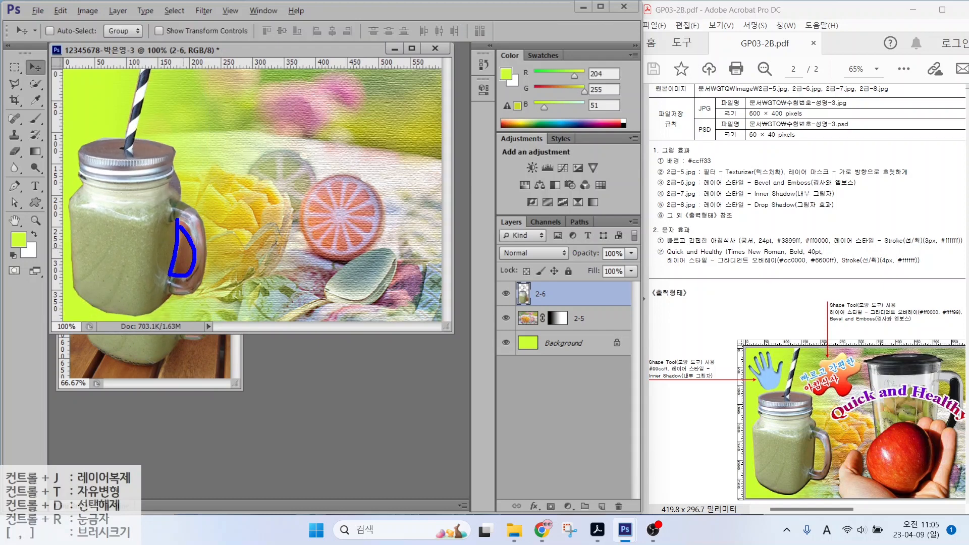
pyautogui.press('Escape')
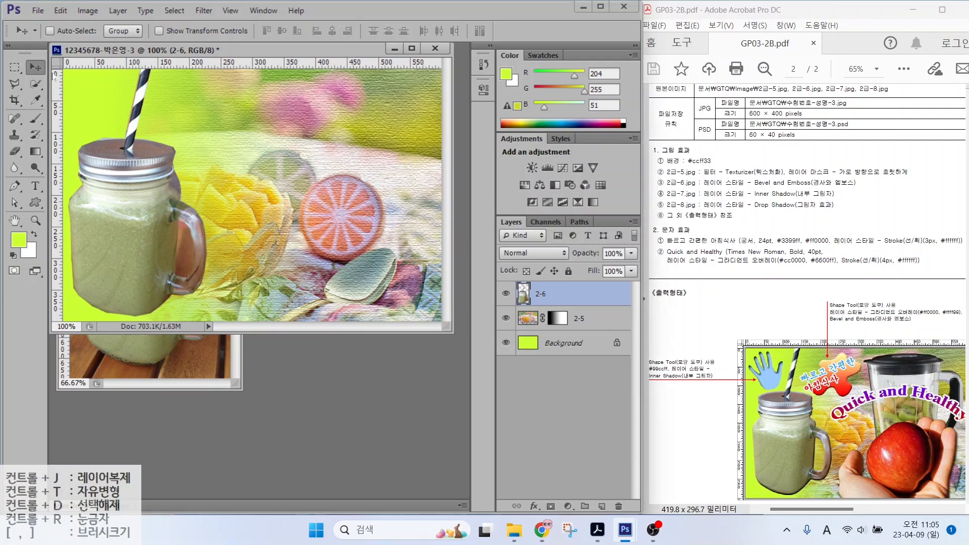
pyautogui.click(14, 67)
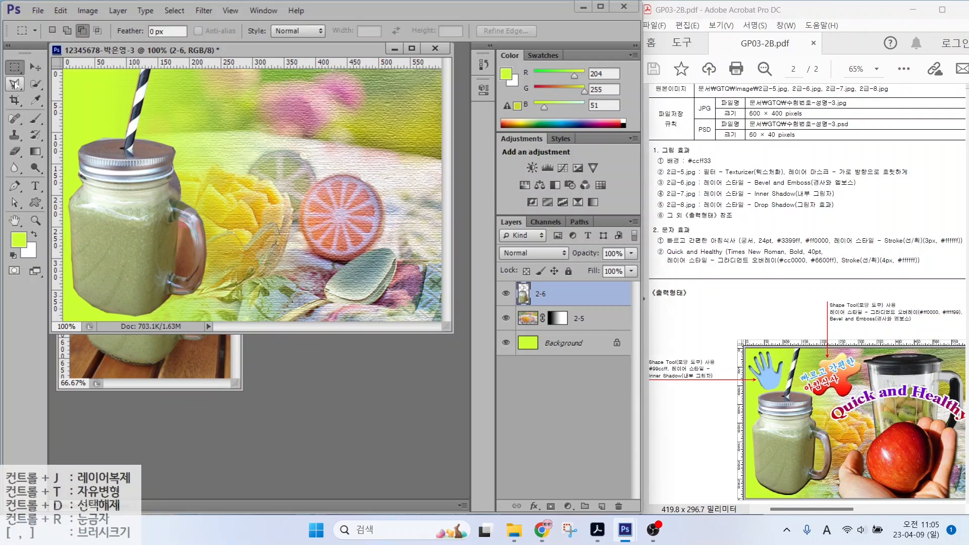
# Step: Lasso and delete the leftover background inside the jar handle, then deselect
pyautogui.click(15, 85)
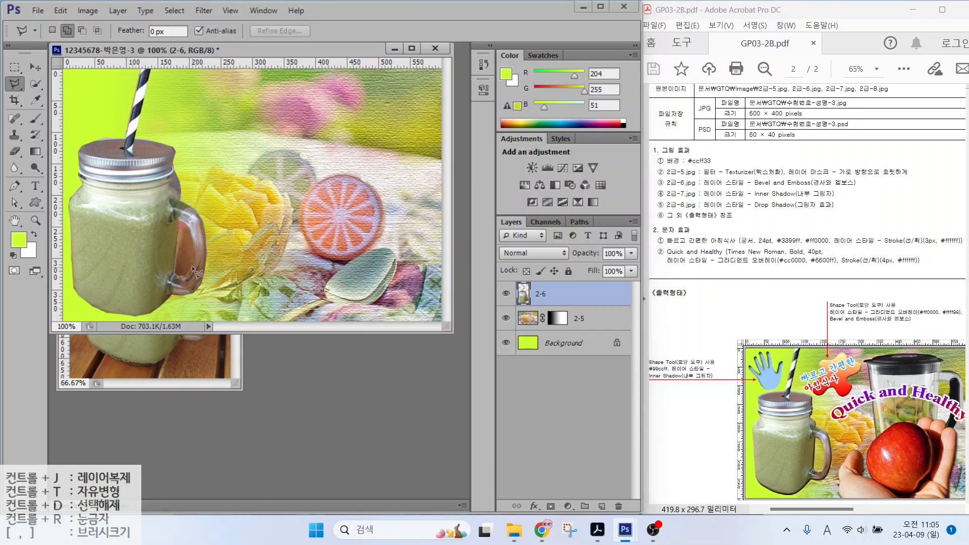
pyautogui.moveTo(183, 225); pyautogui.dragTo(182, 228)
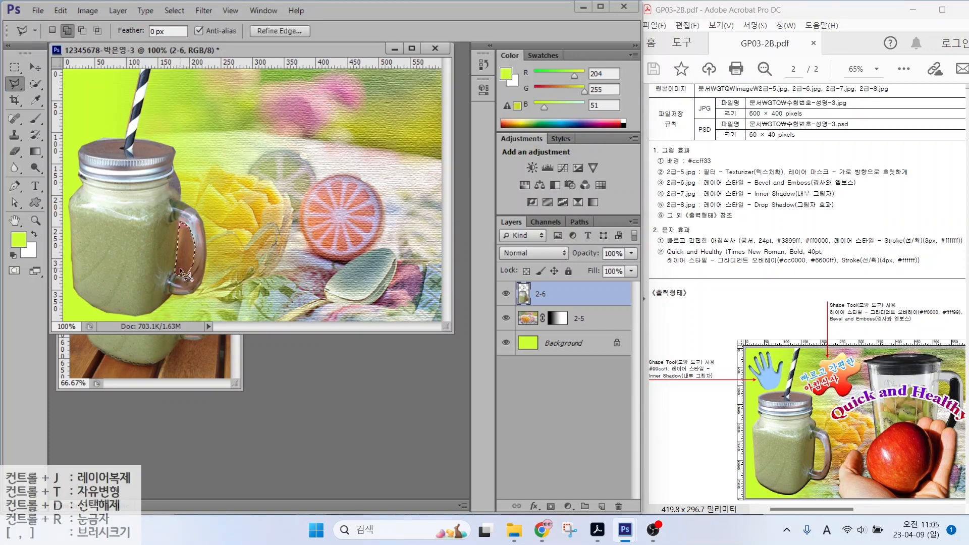
pyautogui.press('Delete')
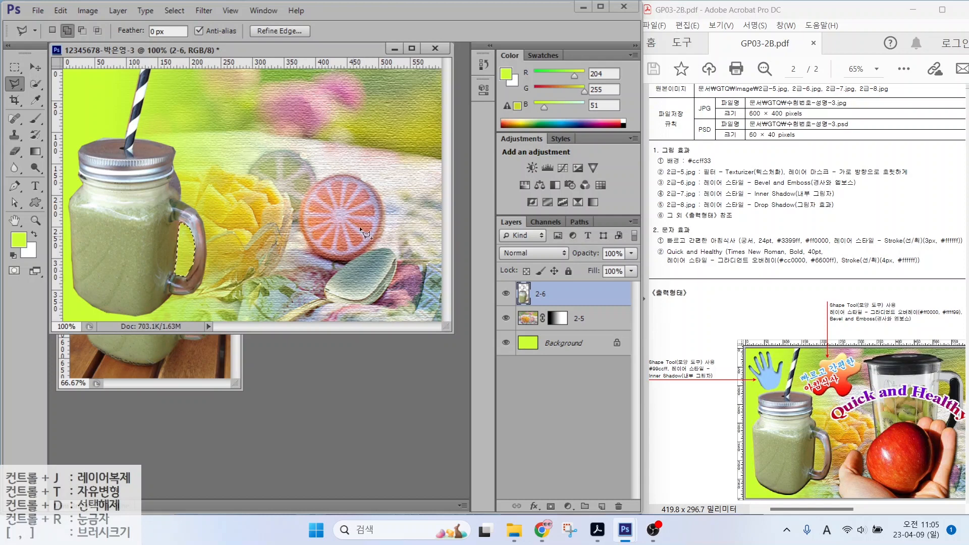
pyautogui.click(174, 11)
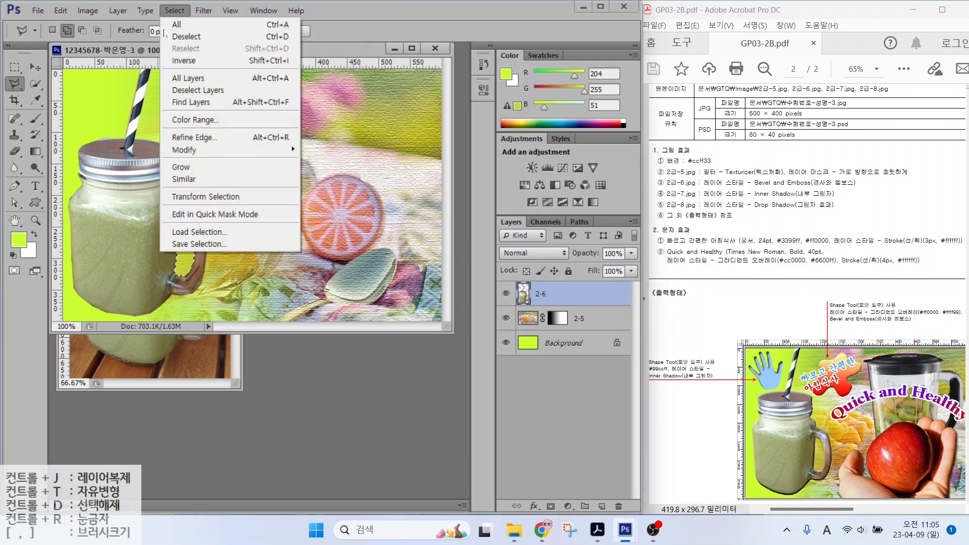
pyautogui.click(180, 37)
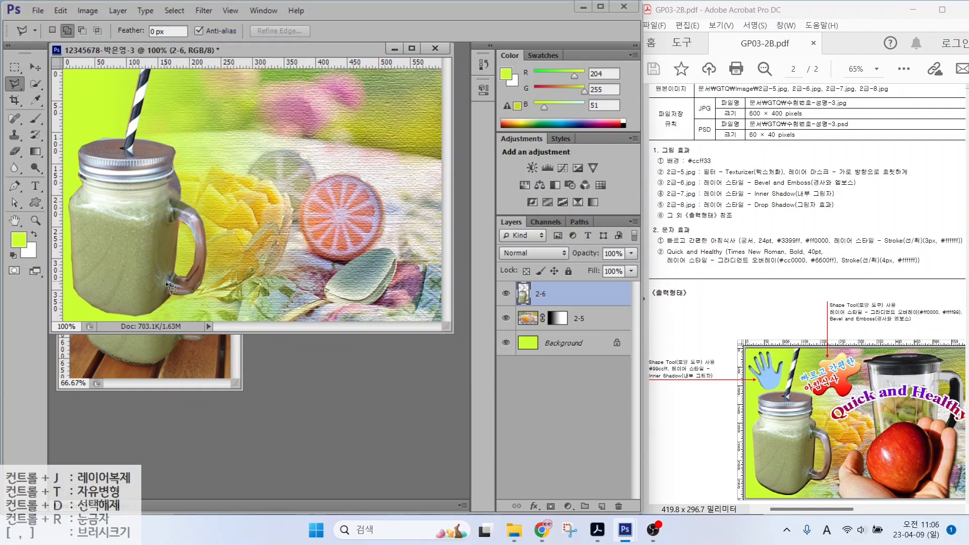
# Step: Close the 2급-6.jpg jar source photo
pyautogui.click(171, 358)
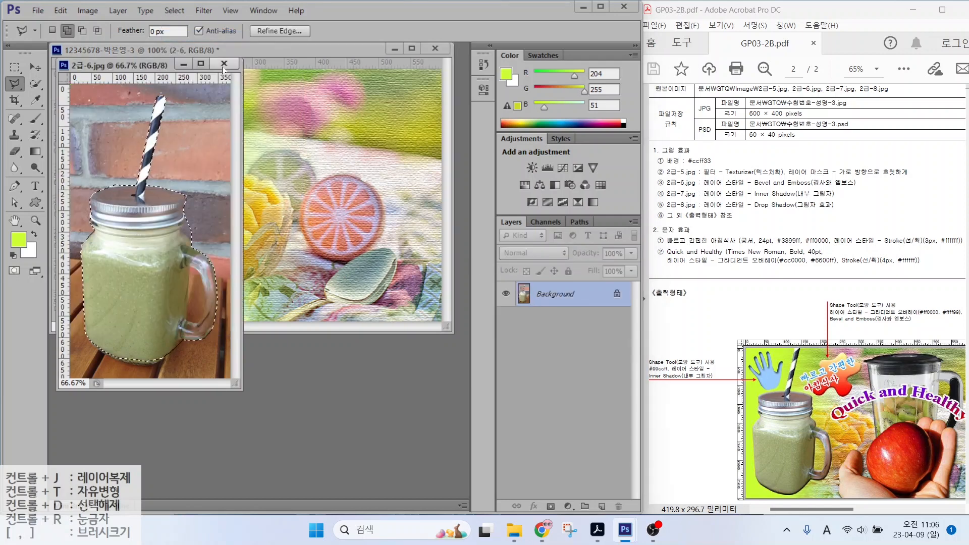
pyautogui.click(224, 65)
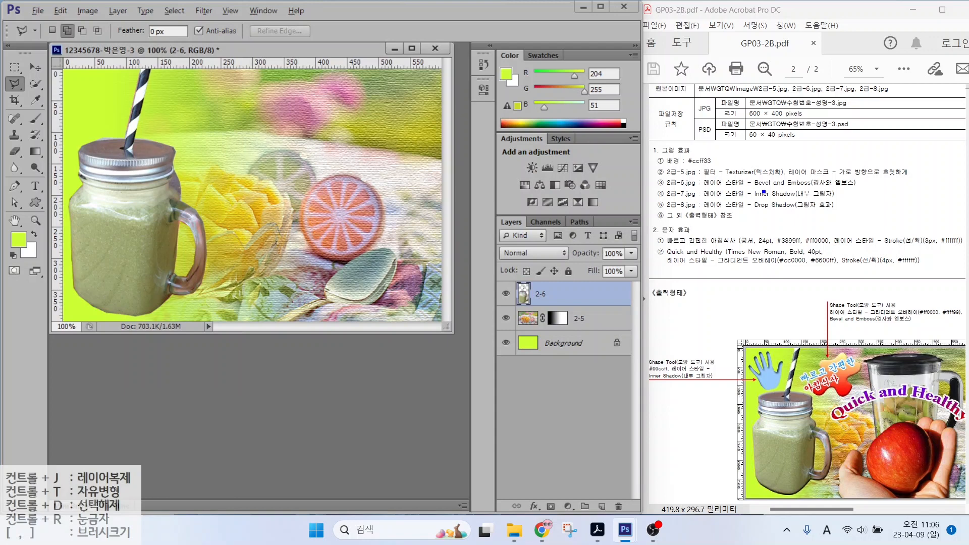
pyautogui.moveTo(777, 188); pyautogui.dragTo(820, 219)
pyautogui.moveTo(479, 206)
pyautogui.mouseDown()
pyautogui.moveTo(612, 432)
pyautogui.moveTo(650, 530)
pyautogui.mouseUp()
pyautogui.moveTo(516, 494)
pyautogui.mouseDown()
pyautogui.moveTo(540, 517)
pyautogui.moveTo(580, 466)
pyautogui.mouseUp()
pyautogui.press('Escape')
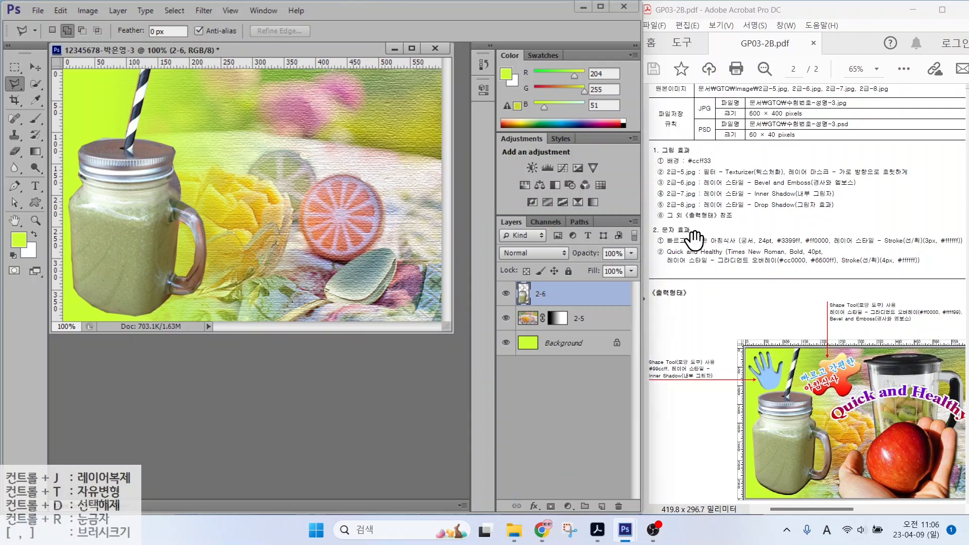
# Step: Add a Bevel & Emboss layer style to layer 2-6
pyautogui.click(534, 506)
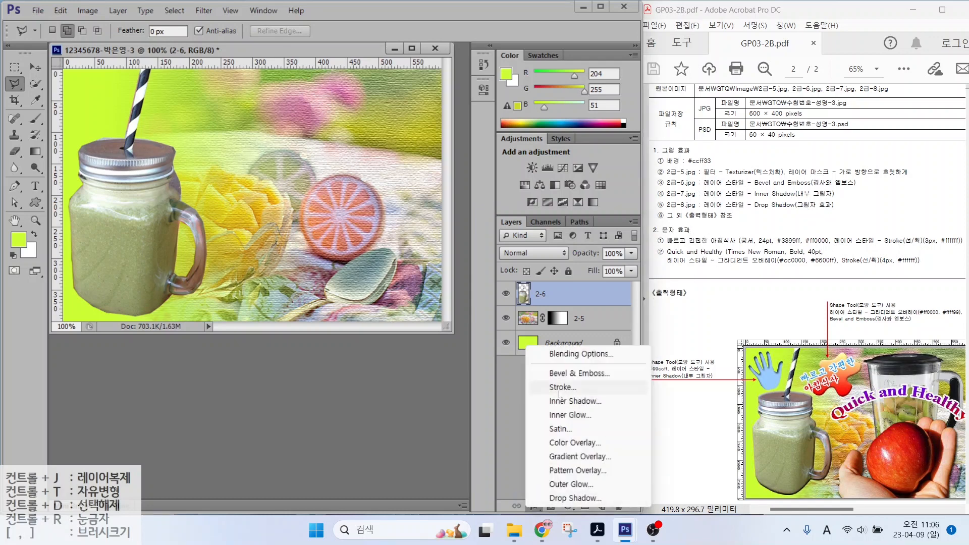
pyautogui.click(576, 374)
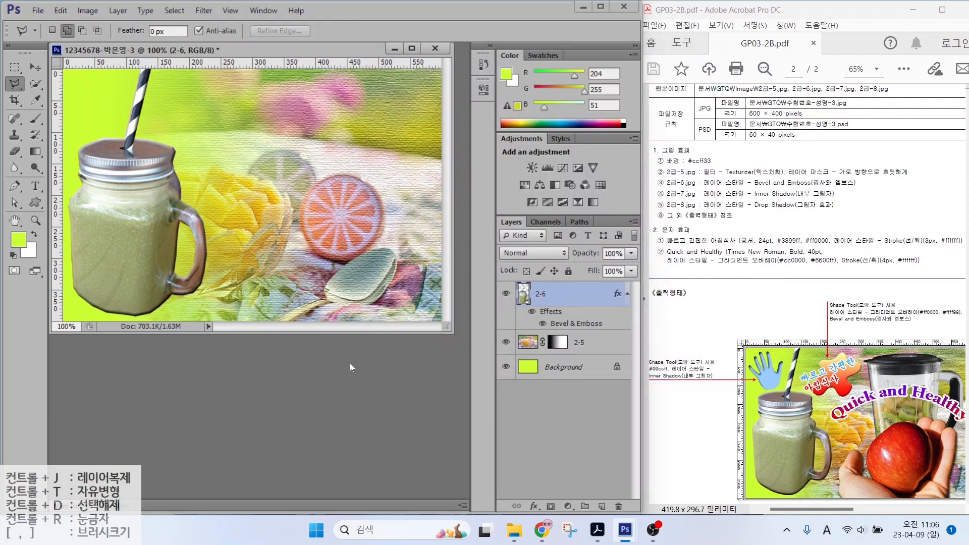
pyautogui.hotkey('ctrl', 'o')
# Step: Open 2급-7.jpg and Quick Select the blender body, base and handle
pyautogui.click(350, 257)
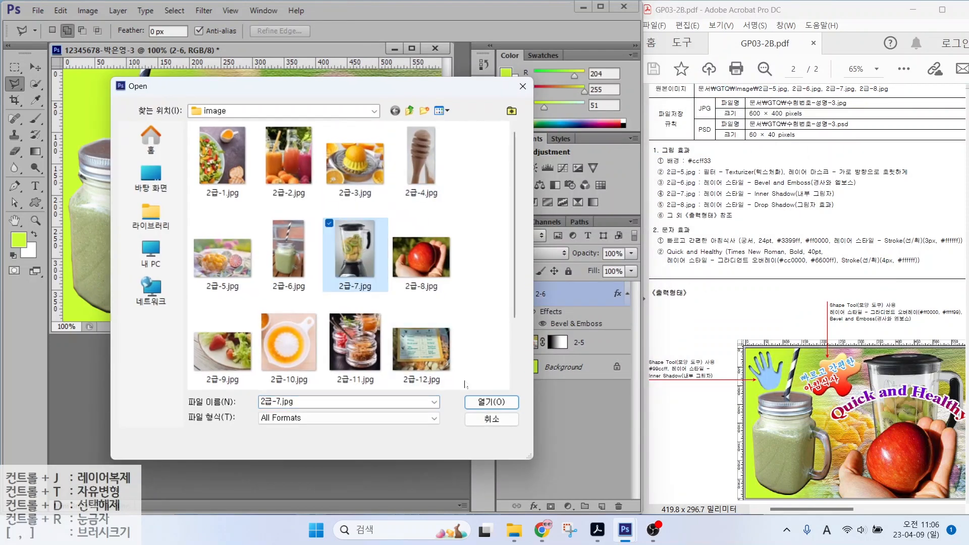
pyautogui.click(481, 403)
pyautogui.click(35, 85)
pyautogui.moveTo(158, 143)
pyautogui.mouseDown()
pyautogui.moveTo(175, 297)
pyautogui.moveTo(153, 438)
pyautogui.moveTo(197, 461)
pyautogui.moveTo(123, 436)
pyautogui.mouseUp()
pyautogui.moveTo(232, 353)
pyautogui.mouseDown()
pyautogui.moveTo(246, 303)
pyautogui.moveTo(245, 178)
pyautogui.mouseUp()
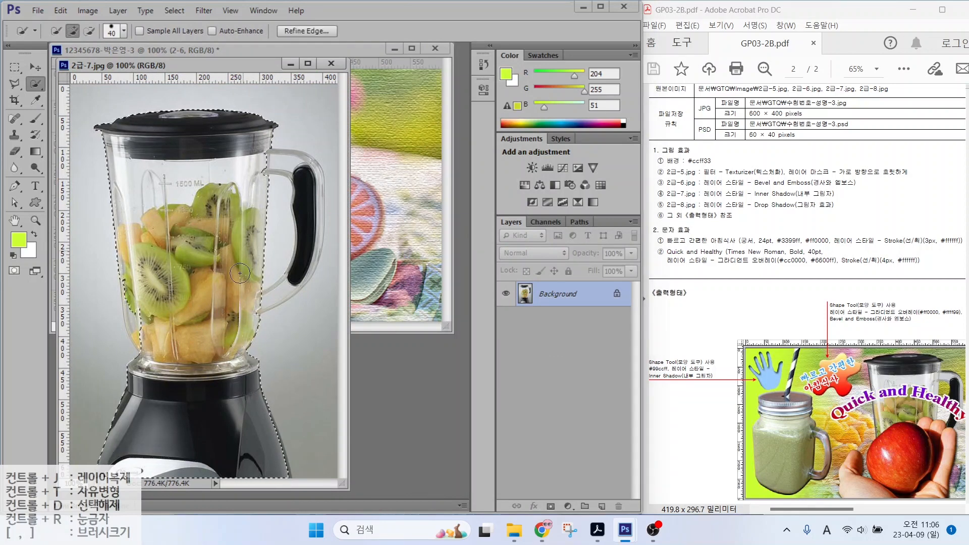
pyautogui.press('[')
pyautogui.press('[')
pyautogui.click(306, 220)
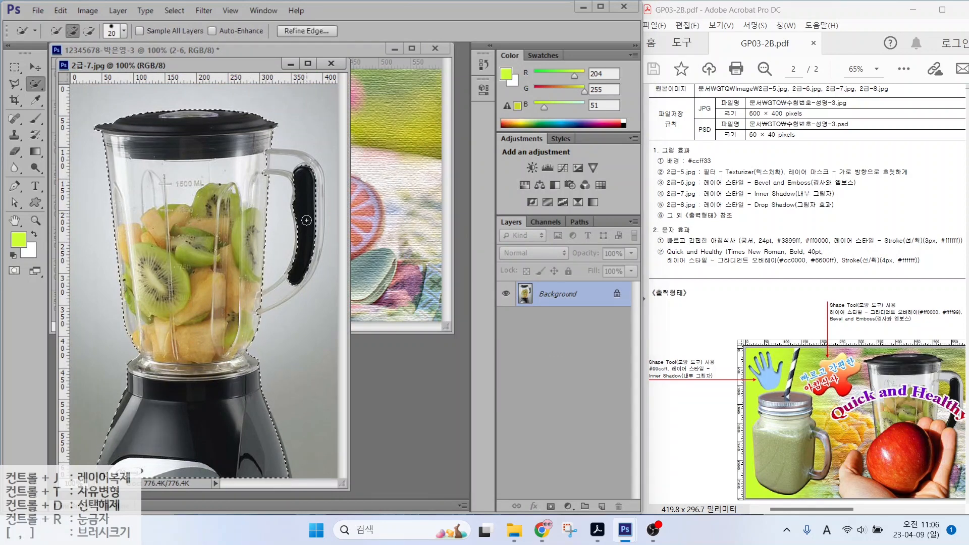
pyautogui.moveTo(299, 276)
pyautogui.mouseDown()
pyautogui.moveTo(270, 292)
pyautogui.moveTo(307, 162)
pyautogui.moveTo(314, 203)
pyautogui.moveTo(304, 281)
pyautogui.mouseUp()
pyautogui.moveTo(281, 191); pyautogui.dragTo(269, 279)
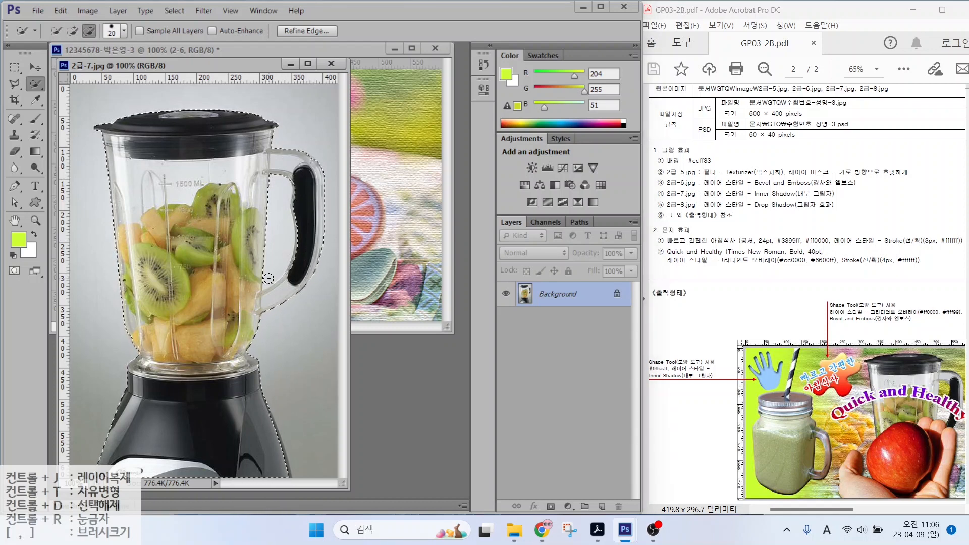
# Step: Trace the blender handle's inner edge with the Polygonal Lasso to refine the selection
pyautogui.click(15, 84)
pyautogui.click(282, 162)
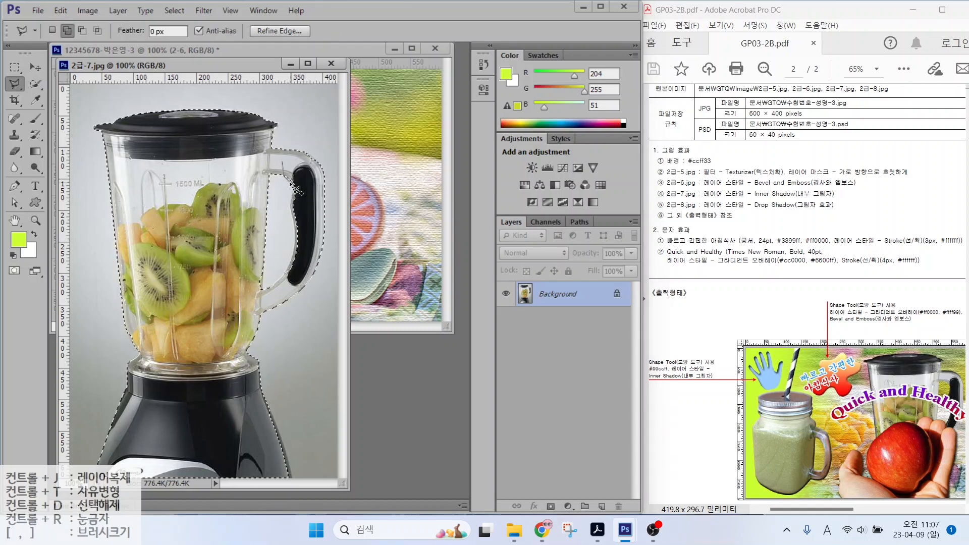
pyautogui.click(291, 186)
pyautogui.click(291, 202)
pyautogui.click(294, 219)
pyautogui.click(296, 235)
pyautogui.click(295, 253)
pyautogui.click(314, 190)
pyautogui.click(282, 162)
# Step: Move the blender cut-out into the composite and name its layer 2-7
pyautogui.click(35, 67)
pyautogui.moveTo(258, 191)
pyautogui.mouseDown()
pyautogui.moveTo(281, 175)
pyautogui.moveTo(415, 200)
pyautogui.mouseUp()
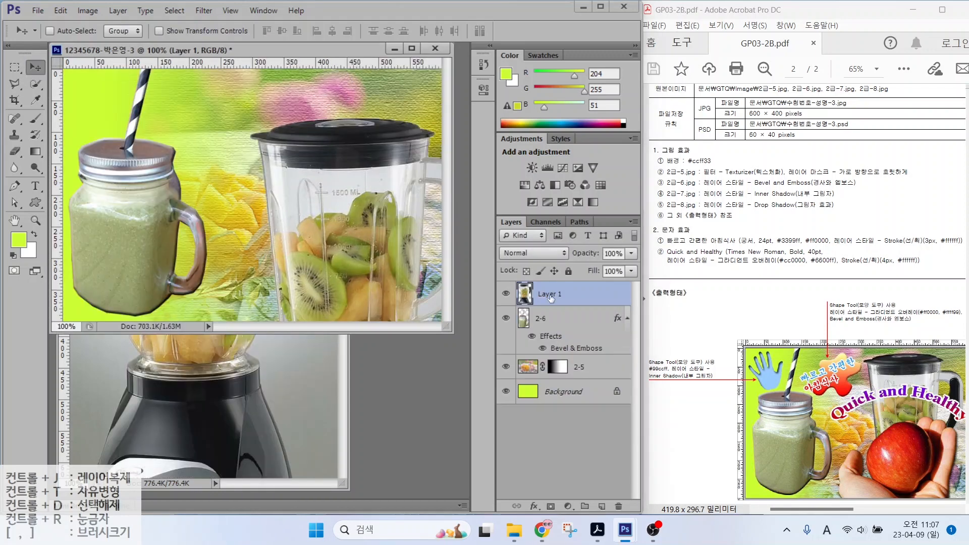
pyautogui.doubleClick(550, 295)
pyautogui.write('2-7')
pyautogui.press('Return')
pyautogui.moveTo(334, 195); pyautogui.dragTo(296, 166)
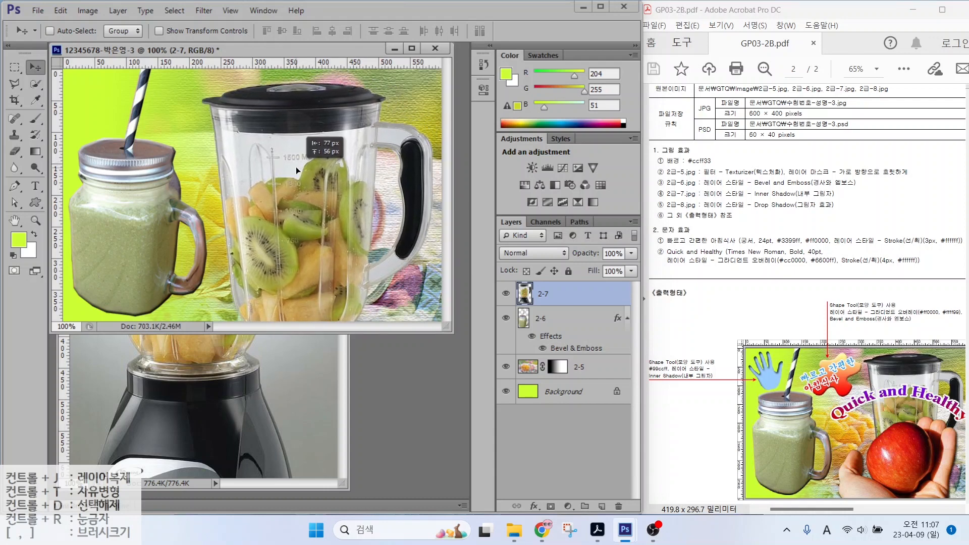
# Step: Scale the blender to about 75% and move it up on the right
pyautogui.hotkey('ctrl', 't')
pyautogui.moveTo(225, 90); pyautogui.dragTo(247, 156)
pyautogui.moveTo(318, 194); pyautogui.dragTo(327, 118)
pyautogui.press('Return')
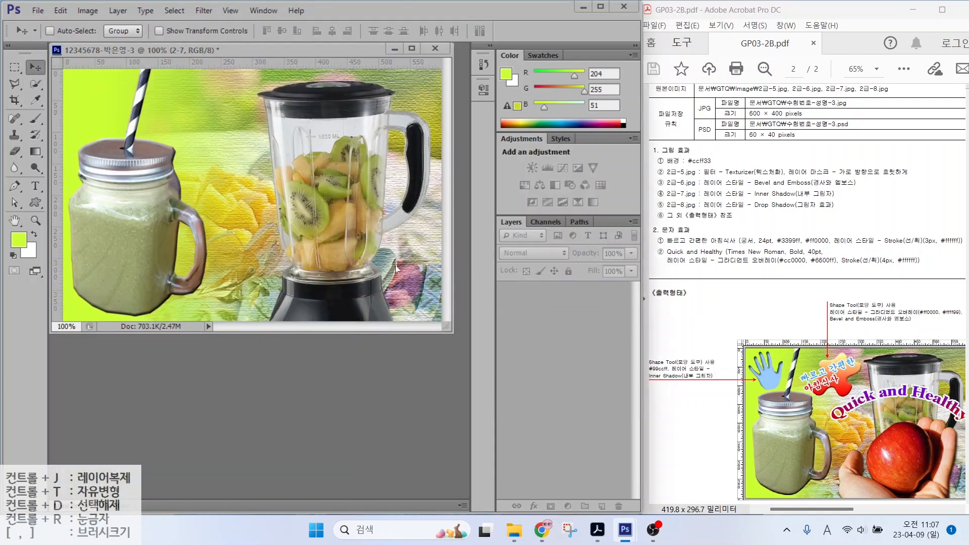
# Step: Give layer 2-7 an Inner Shadow layer style
pyautogui.click(533, 507)
pyautogui.click(560, 469)
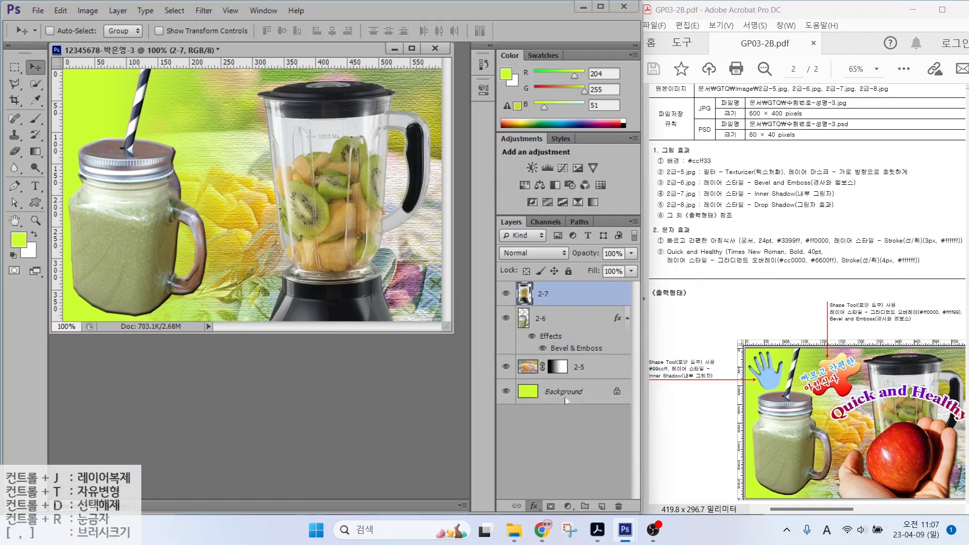
pyautogui.press('Return')
# Step: Open 2급-8.jpg and Quick Select the hand and apple, excluding the thumb gap
pyautogui.hotkey('ctrl', 'o')
pyautogui.click(421, 258)
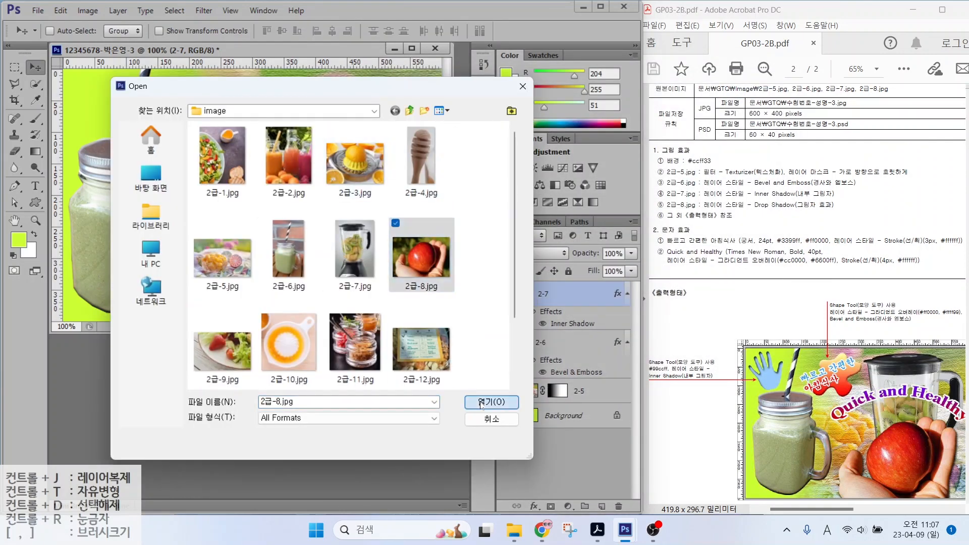
pyautogui.click(481, 405)
pyautogui.press('w')
pyautogui.moveTo(135, 213)
pyautogui.mouseDown()
pyautogui.moveTo(240, 313)
pyautogui.moveTo(353, 159)
pyautogui.moveTo(361, 162)
pyautogui.moveTo(329, 111)
pyautogui.moveTo(354, 131)
pyautogui.moveTo(343, 93)
pyautogui.moveTo(411, 156)
pyautogui.mouseUp()
pyautogui.press('[')
pyautogui.press('[')
pyautogui.press('[')
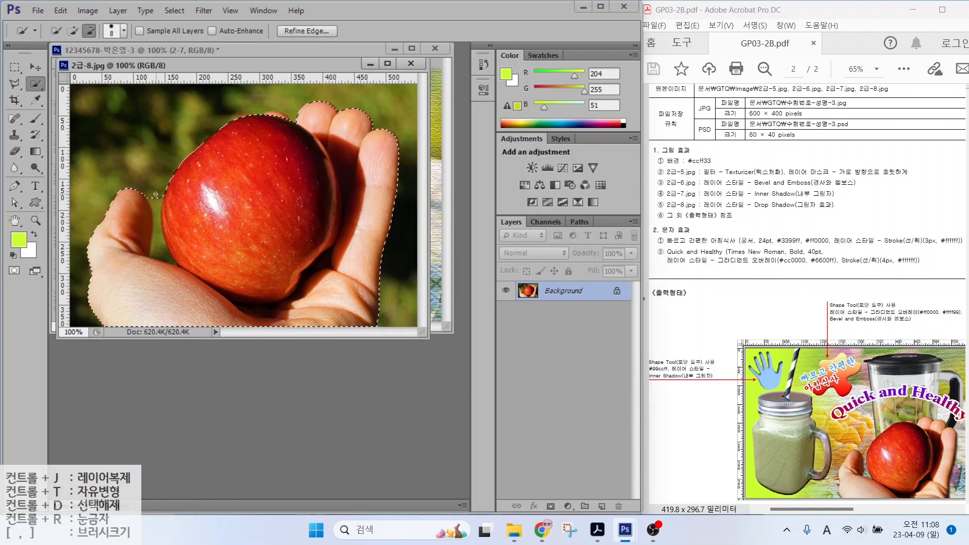
pyautogui.moveTo(155, 193); pyautogui.dragTo(161, 252)
pyautogui.moveTo(263, 66); pyautogui.dragTo(268, 119)
# Step: Move the hand and apple into the composite, close the source, and name the layer 2-8
pyautogui.press('v')
pyautogui.moveTo(287, 197); pyautogui.dragTo(291, 89)
pyautogui.click(328, 361)
pyautogui.click(415, 117)
pyautogui.doubleClick(556, 293)
pyautogui.write('2-8')
pyautogui.press('Return')
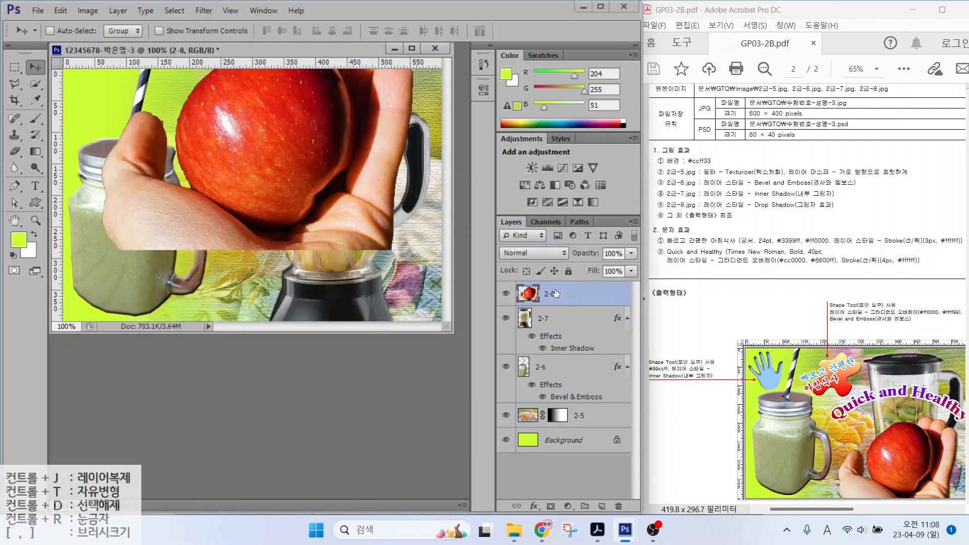
# Step: Scale the hand and apple to about 67% at the lower right
pyautogui.hotkey('ctrl', 't')
pyautogui.moveTo(413, 250); pyautogui.dragTo(340, 198)
pyautogui.moveTo(262, 140); pyautogui.dragTo(353, 263)
pyautogui.moveTo(192, 149); pyautogui.dragTo(214, 189)
pyautogui.doubleClick(346, 205)
# Step: Give layer 2-8 a Drop Shadow layer style
pyautogui.click(534, 507)
pyautogui.click(575, 495)
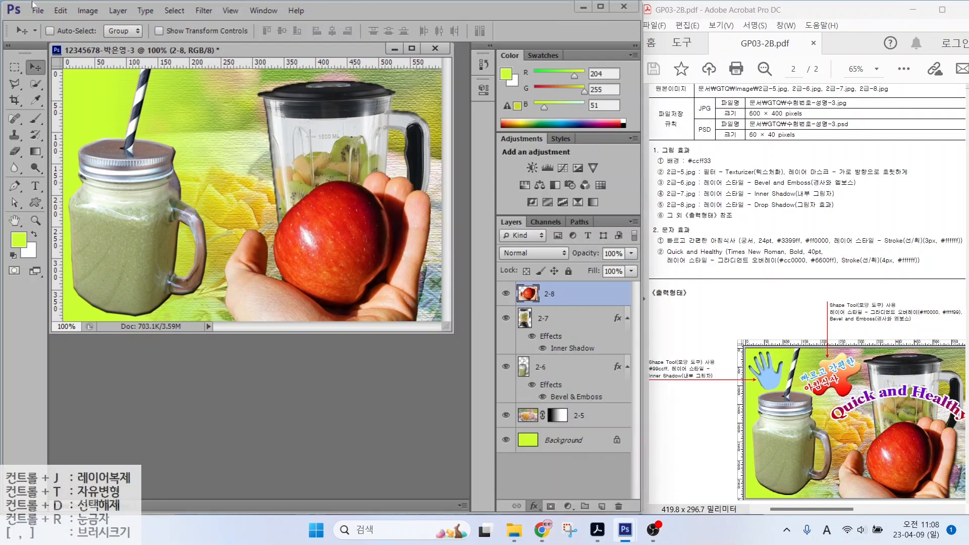
pyautogui.press('Return')
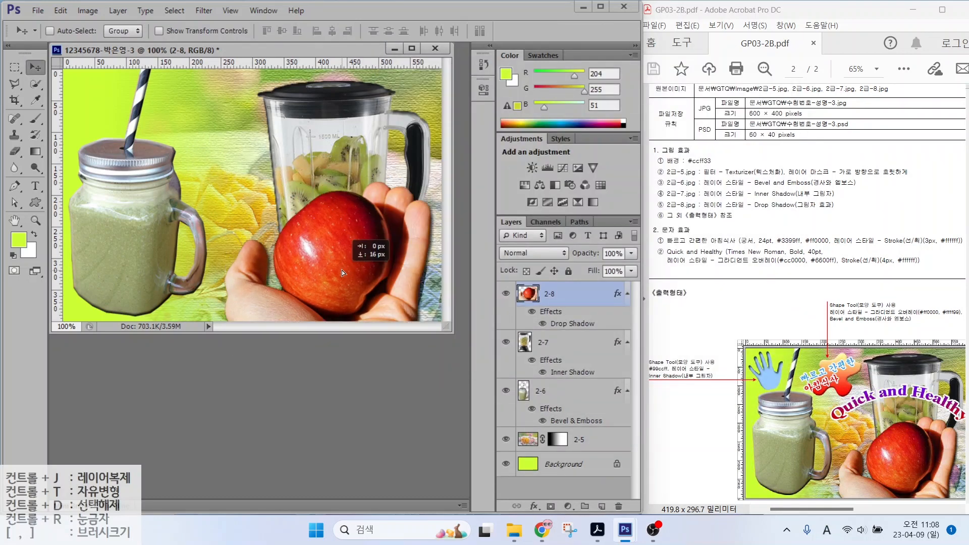
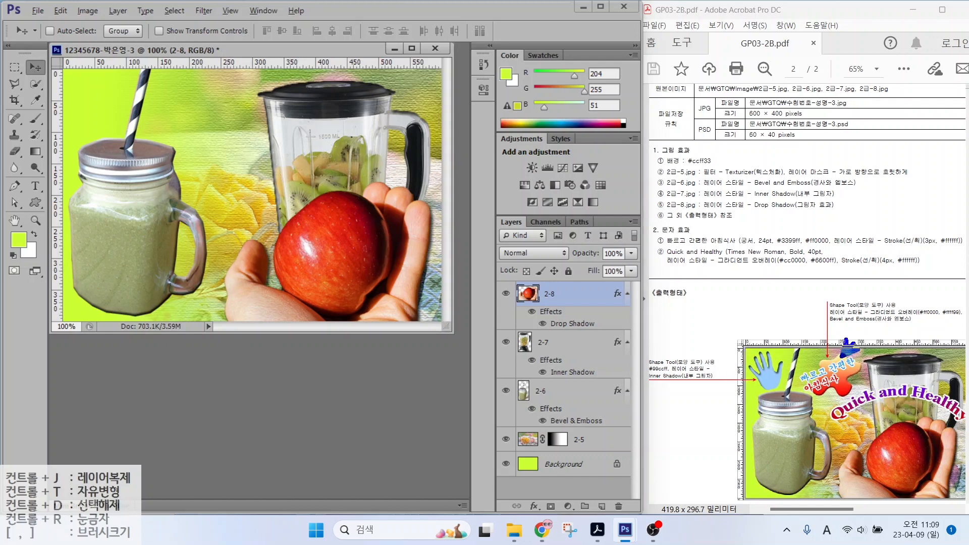
# Step: Draw a puzzle-piece custom shape near the top of the image
pyautogui.moveTo(817, 294)
pyautogui.mouseDown()
pyautogui.moveTo(890, 319)
pyautogui.moveTo(966, 328)
pyautogui.mouseUp()
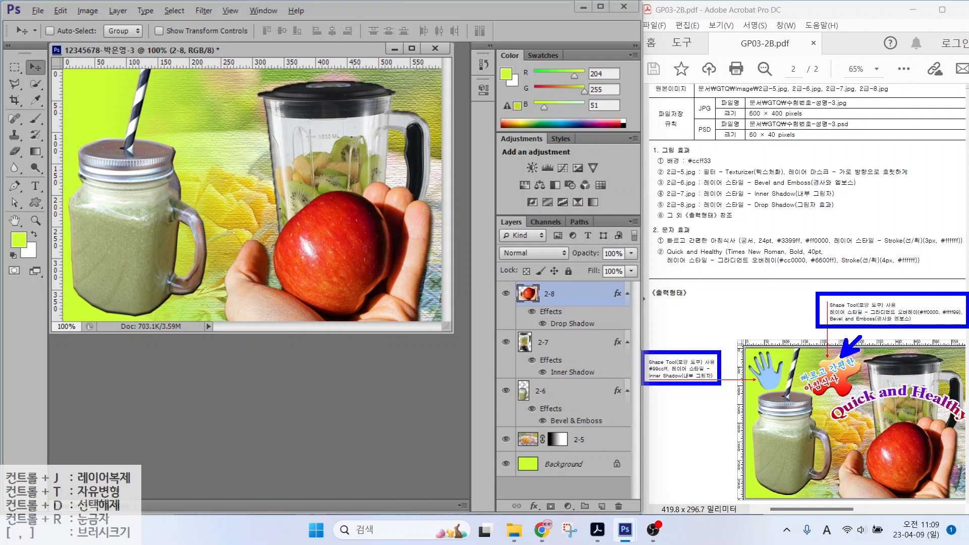
pyautogui.press('Escape')
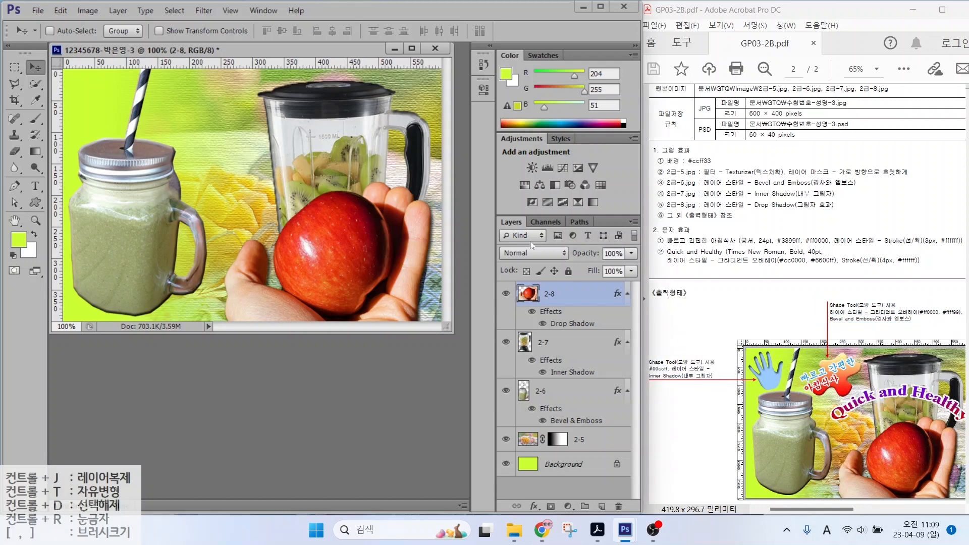
pyautogui.click(35, 201)
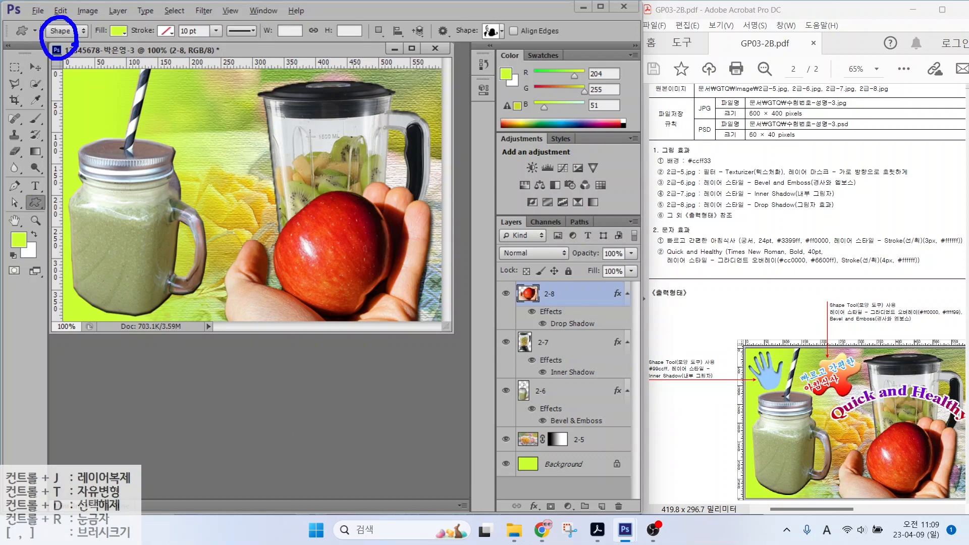
pyautogui.moveTo(71, 44); pyautogui.dragTo(112, 86)
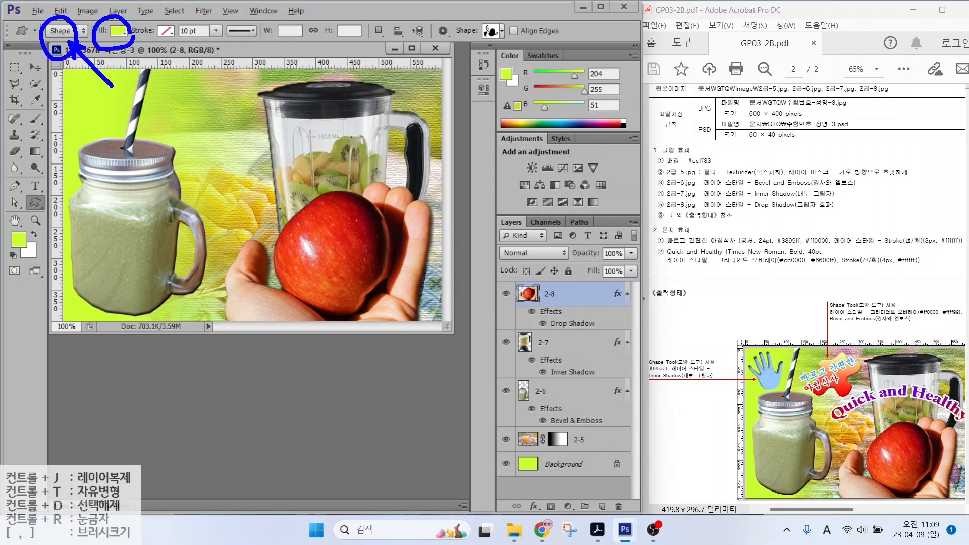
pyautogui.moveTo(126, 41); pyautogui.dragTo(156, 84)
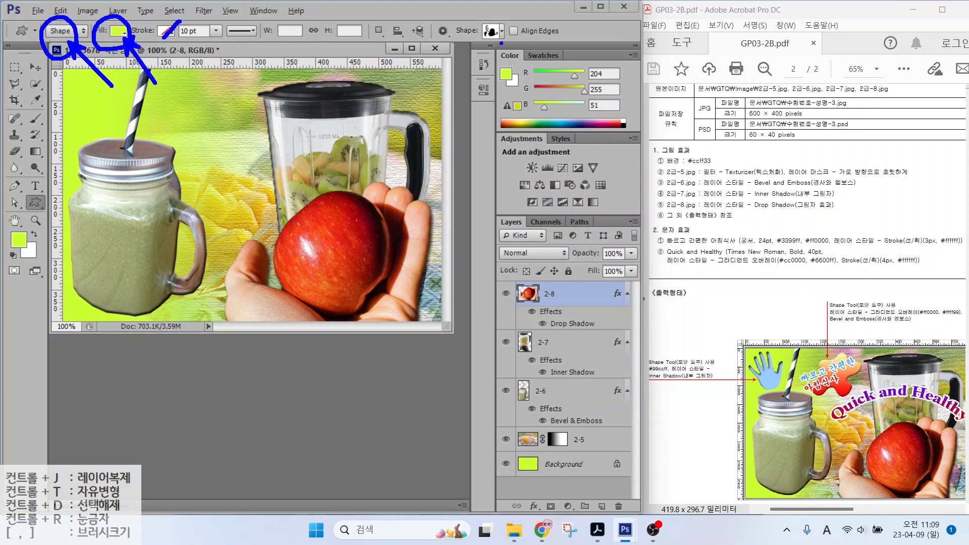
pyautogui.moveTo(493, 45); pyautogui.dragTo(525, 86)
pyautogui.press('Escape')
pyautogui.click(502, 31)
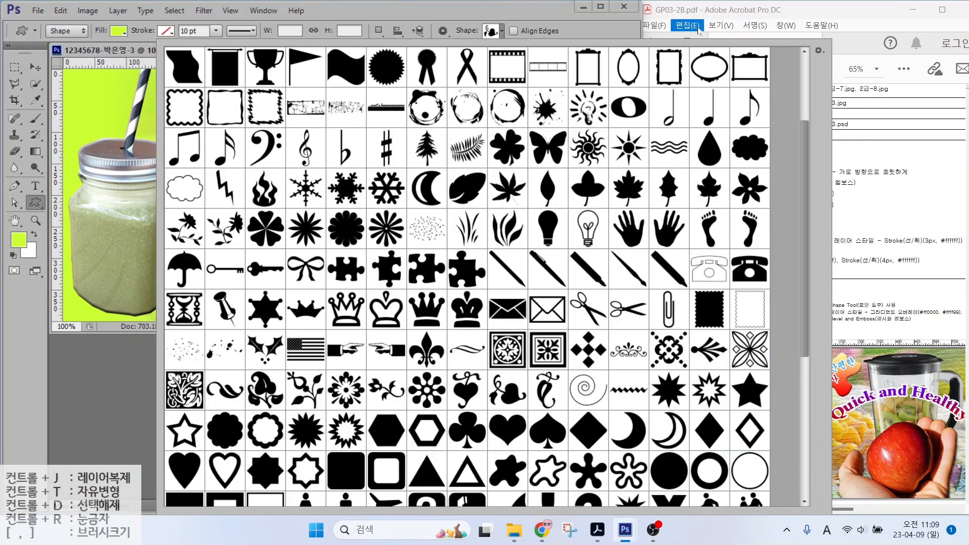
pyautogui.scroll(-1, 462, 289)
pyautogui.doubleClick(464, 267)
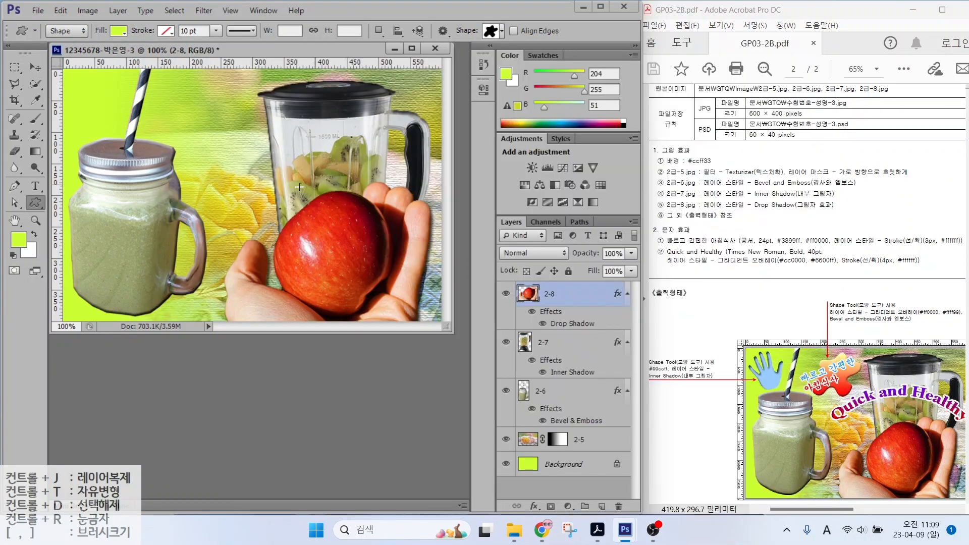
pyautogui.moveTo(173, 89); pyautogui.dragTo(252, 156)
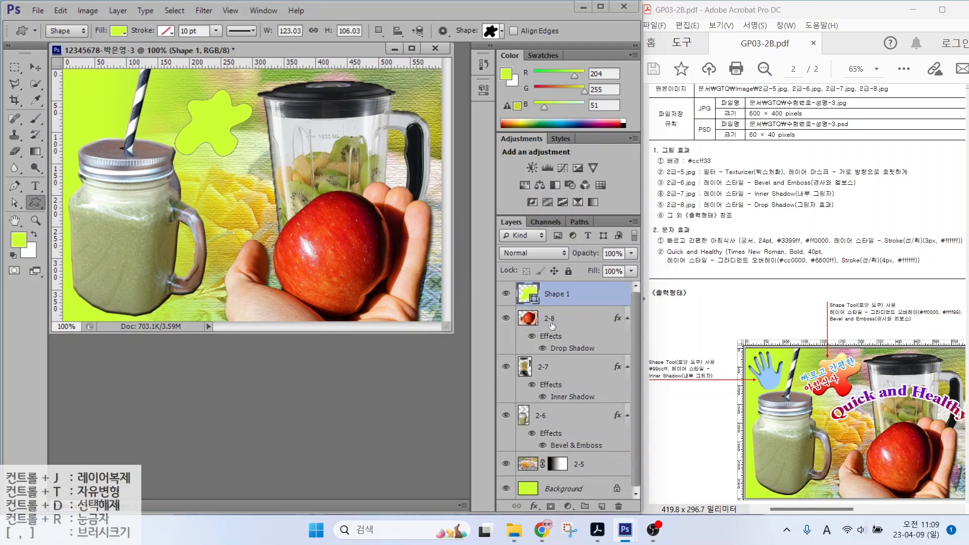
# Step: Give the puzzle shape a Gradient Overlay from red ff0000 to light yellow ffff99
pyautogui.click(534, 506)
pyautogui.click(580, 457)
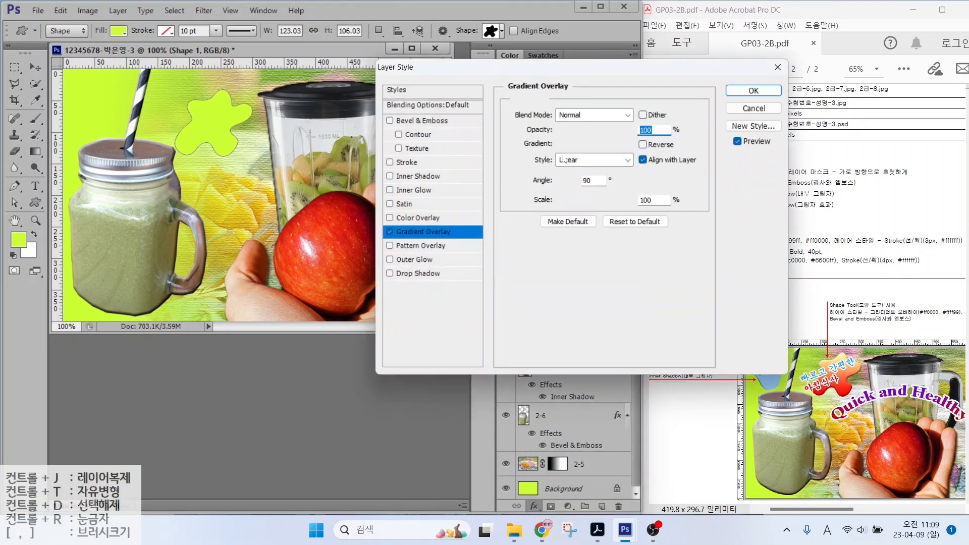
pyautogui.click(566, 155)
pyautogui.doubleClick(439, 286)
pyautogui.moveTo(557, 370); pyautogui.dragTo(480, 369)
pyautogui.write('ff0000')
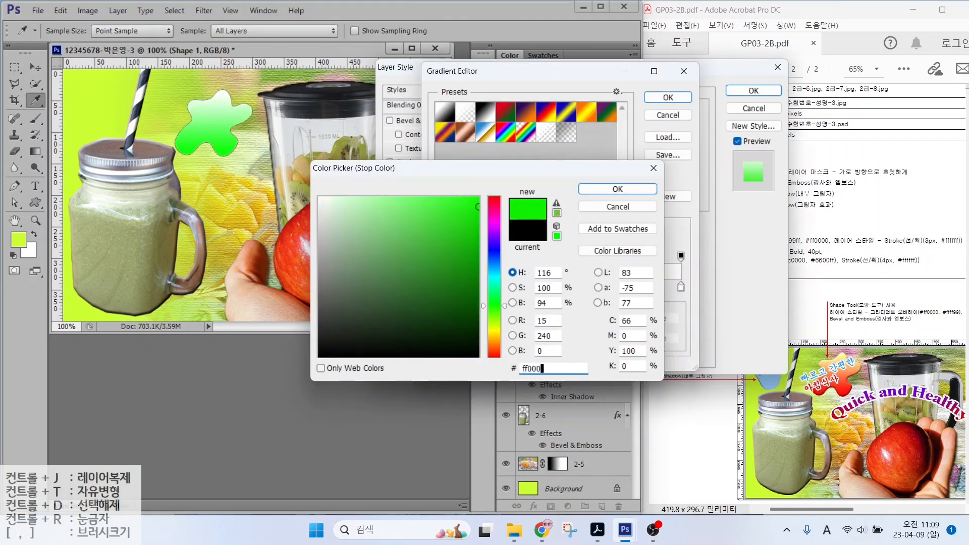
pyautogui.press('Return')
pyautogui.doubleClick(681, 287)
pyautogui.moveTo(555, 368); pyautogui.dragTo(522, 368)
pyautogui.write('ffff99')
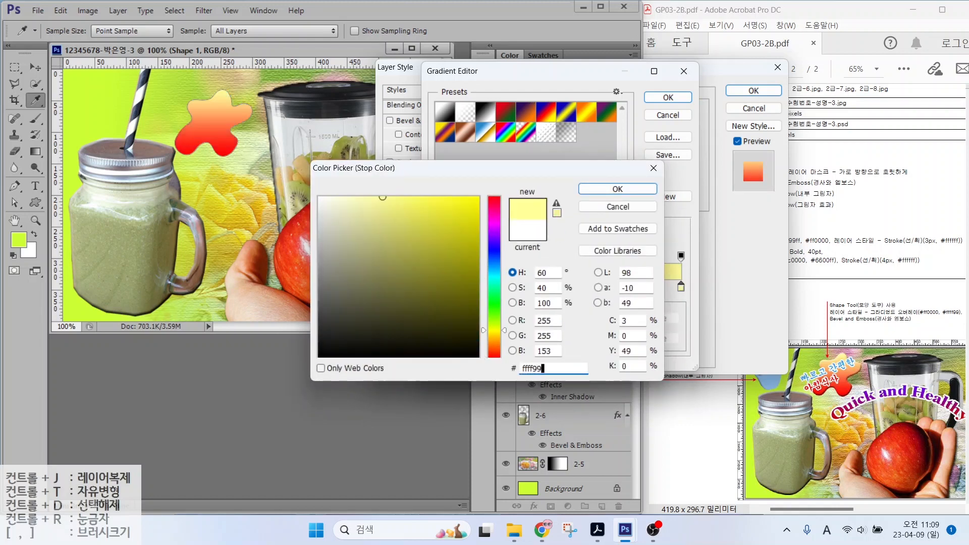
pyautogui.press('Return')
pyautogui.click(668, 97)
# Step: Add Bevel & Emboss to the puzzle shape and apply its layer styles
pyautogui.click(413, 121)
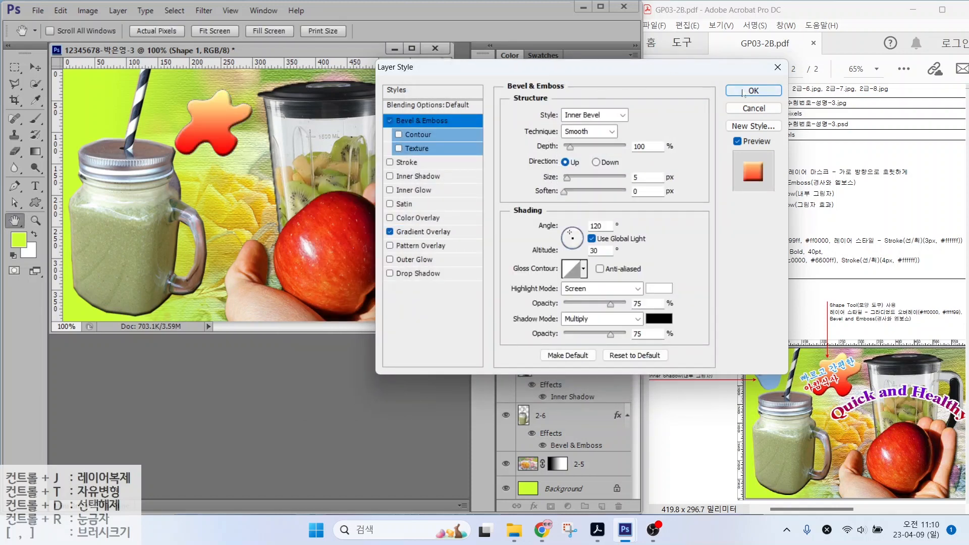
pyautogui.click(754, 91)
pyautogui.moveTo(217, 119); pyautogui.dragTo(217, 120)
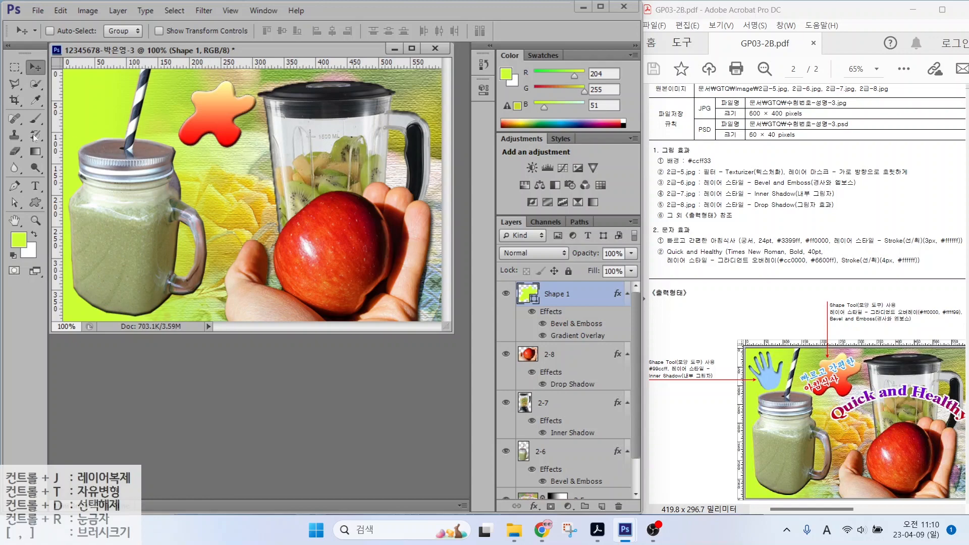
# Step: Draw a hand custom shape at the top left and fill it light blue 99ccff
pyautogui.click(36, 203)
pyautogui.click(493, 31)
pyautogui.scroll(-6, 484, 267)
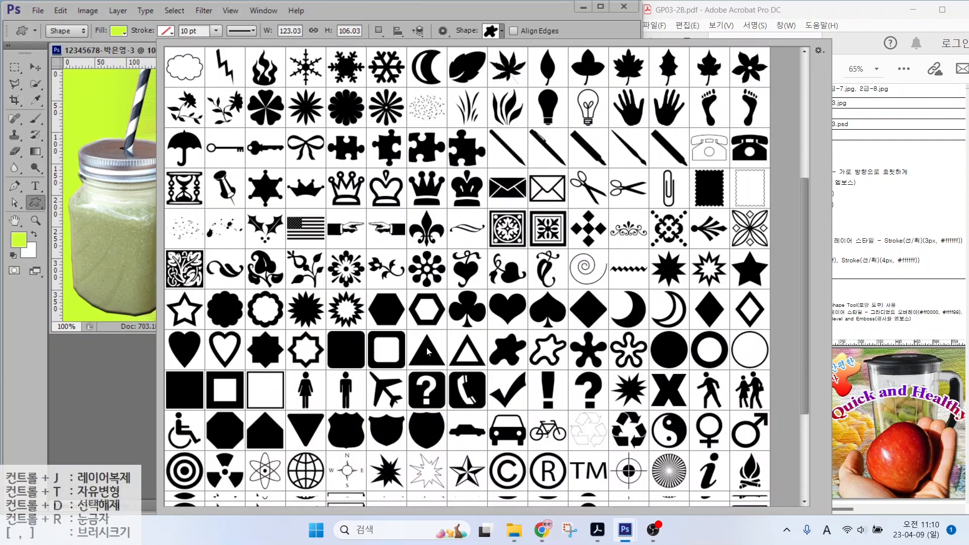
pyautogui.scroll(10, 490, 329)
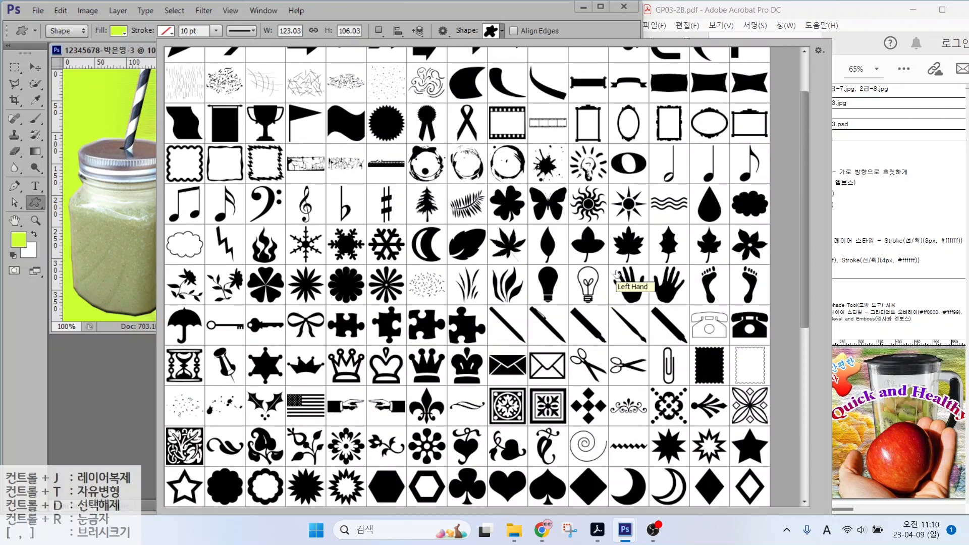
pyautogui.doubleClick(634, 271)
pyautogui.moveTo(77, 83); pyautogui.dragTo(132, 146)
pyautogui.doubleClick(524, 296)
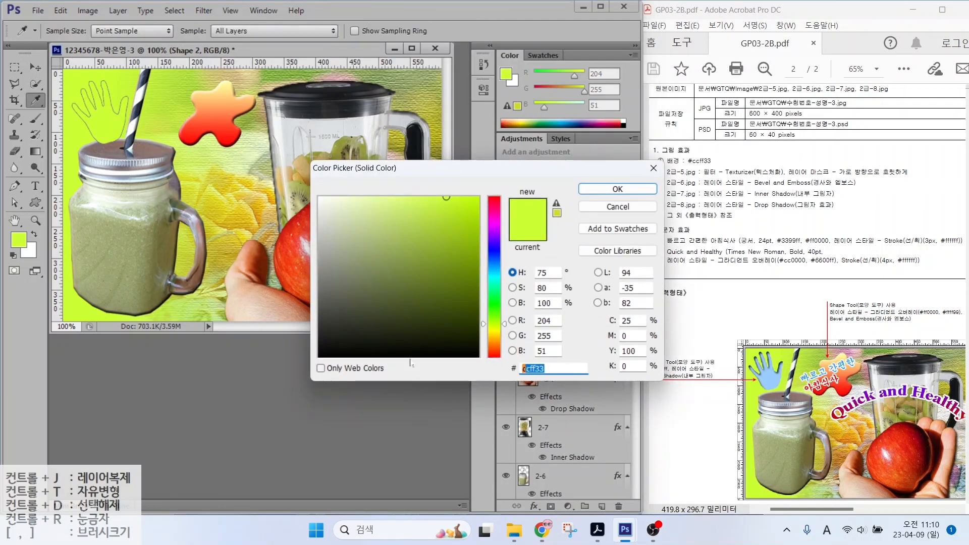
pyautogui.write('99ccff')
pyautogui.press('Return')
# Step: Add an Inner Shadow to the hand and nudge it slightly up and left
pyautogui.click(534, 505)
pyautogui.click(565, 396)
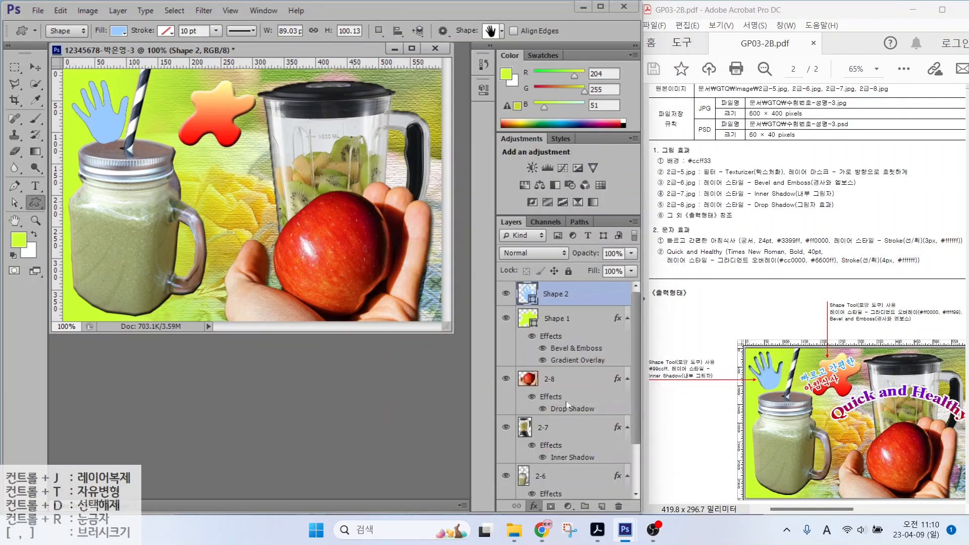
pyautogui.press('Return')
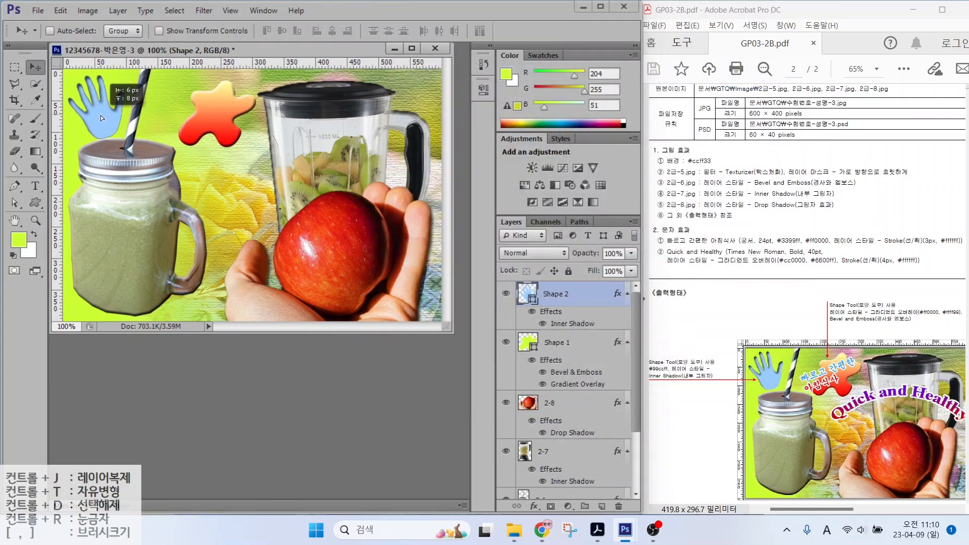
pyautogui.moveTo(101, 115); pyautogui.dragTo(97, 109)
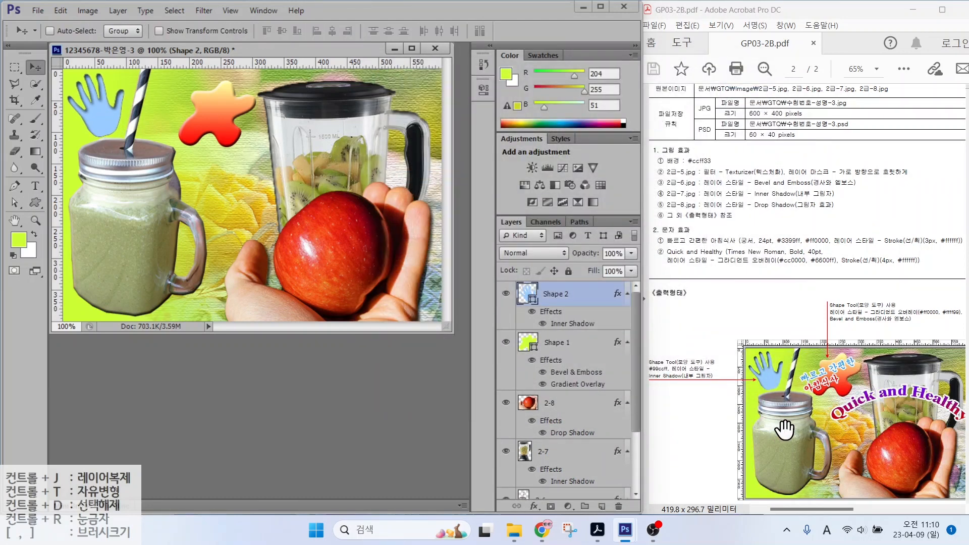
pyautogui.moveTo(704, 240); pyautogui.dragTo(751, 190)
pyautogui.press('Escape')
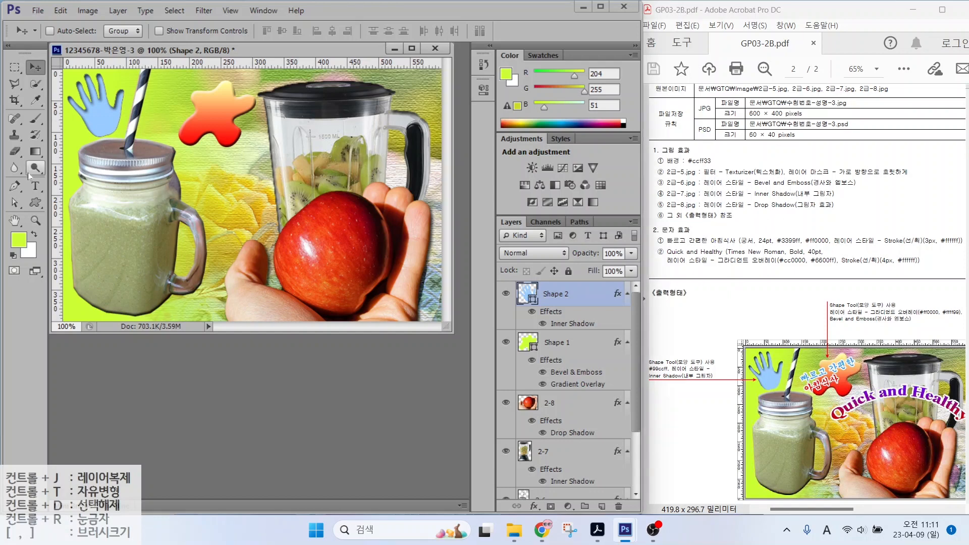
# Step: Type the two-line Korean caption '빠르고 간편한 / 아침식사' on the canvas
pyautogui.click(39, 187)
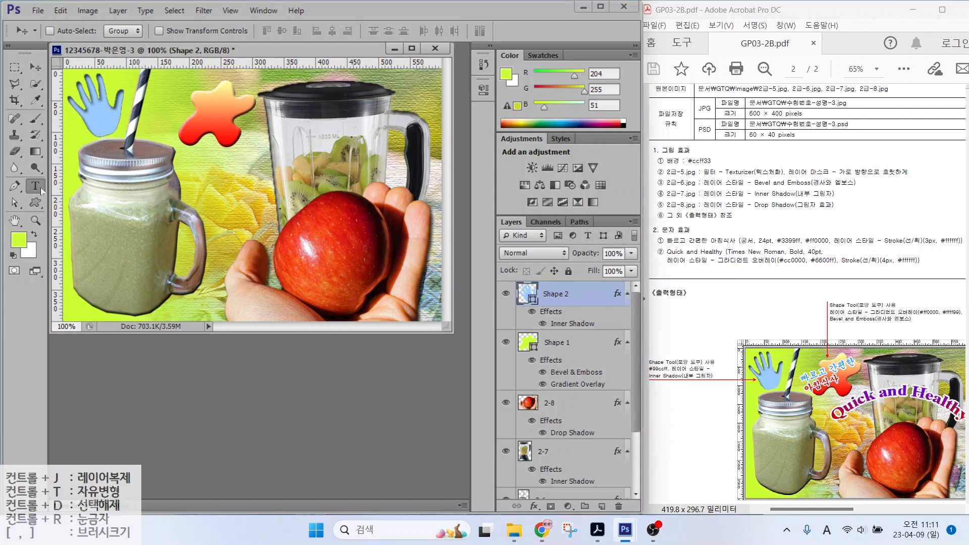
pyautogui.click(159, 180)
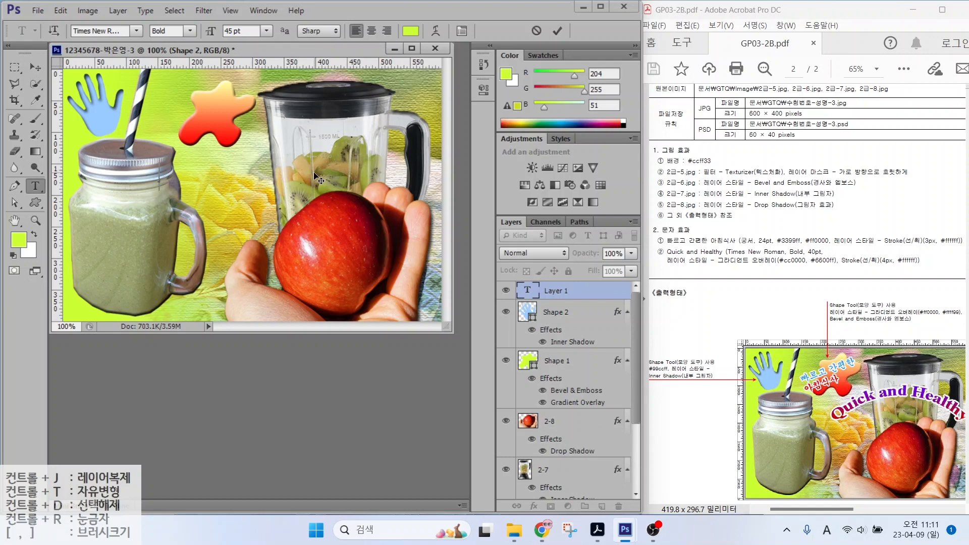
pyautogui.press('Hangul')
pyautogui.write('빠르고 간편한')
pyautogui.press('Return')
pyautogui.write('아침식사')
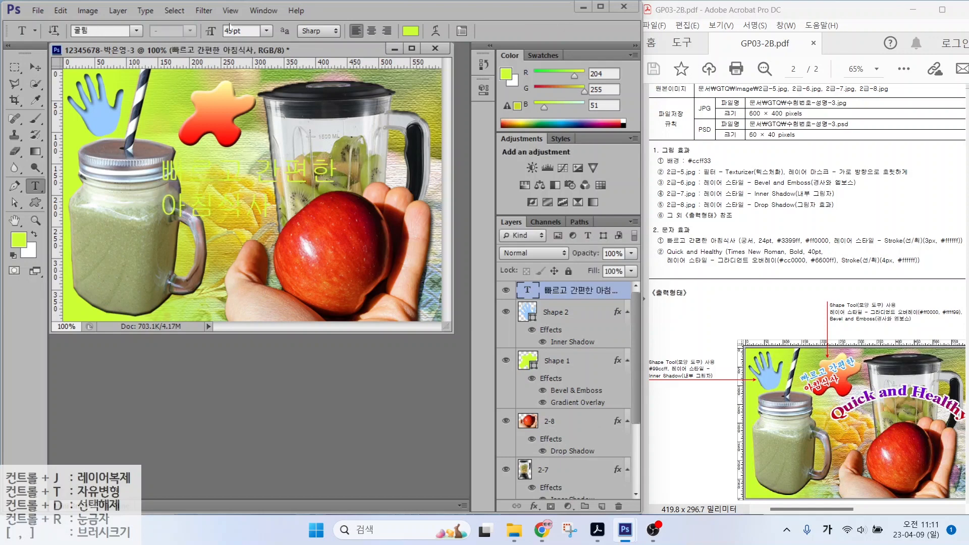
# Step: Set the caption font to 궁서 at 24 pt
pyautogui.click(136, 31)
pyautogui.click(121, 101)
pyautogui.moveTo(246, 31); pyautogui.dragTo(165, 26)
pyautogui.write('24')
pyautogui.press('Return')
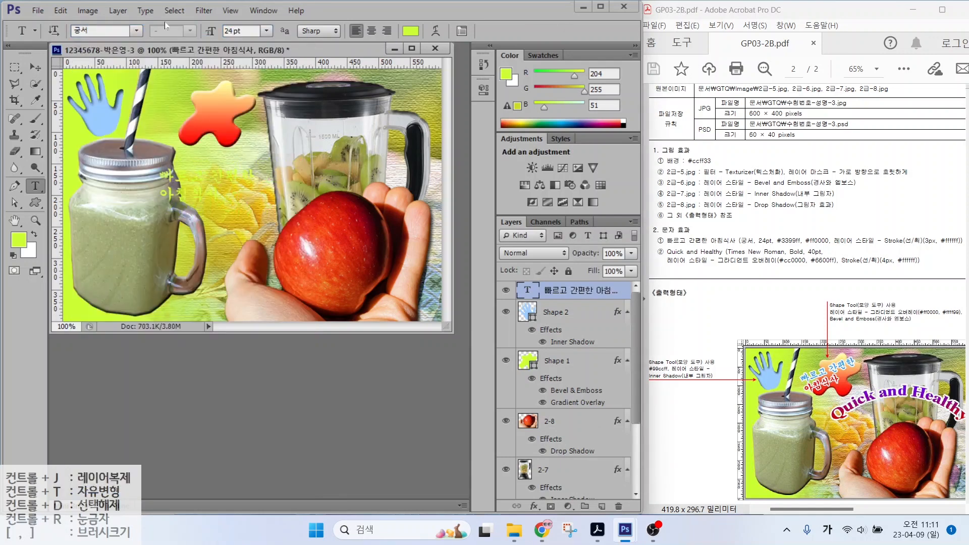
# Step: Colour the caption text blue 3399ff
pyautogui.click(410, 30)
pyautogui.write('3399ff')
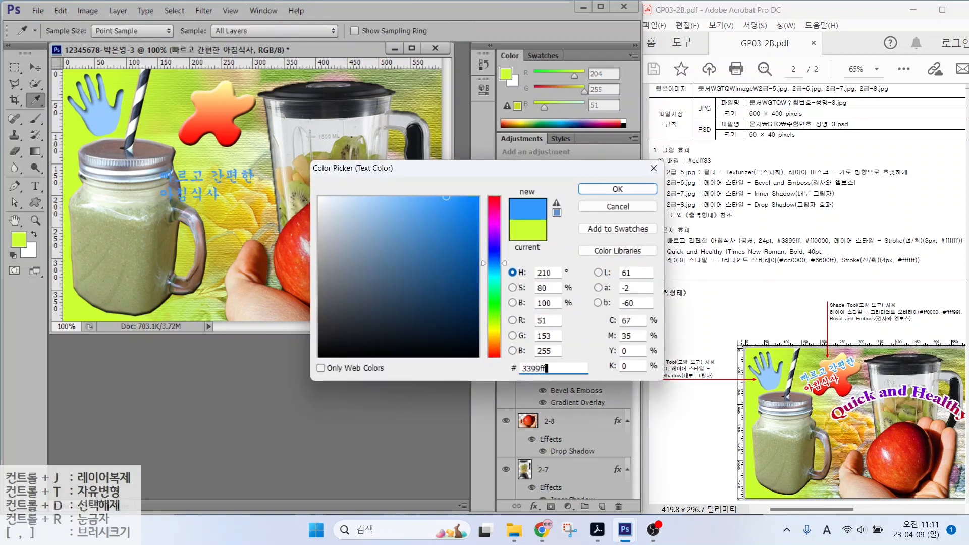
pyautogui.press('Return')
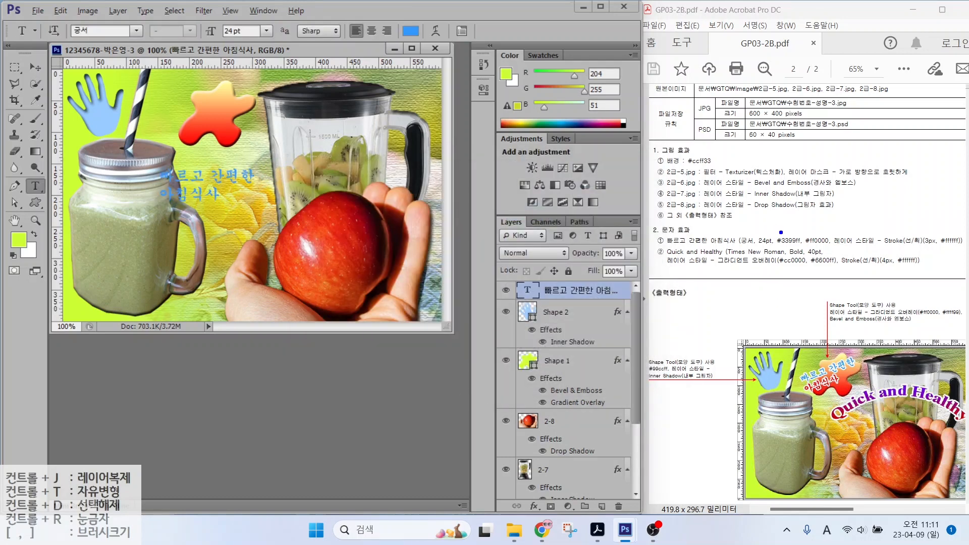
pyautogui.moveTo(789, 237); pyautogui.dragTo(775, 214)
pyautogui.moveTo(821, 238); pyautogui.dragTo(851, 206)
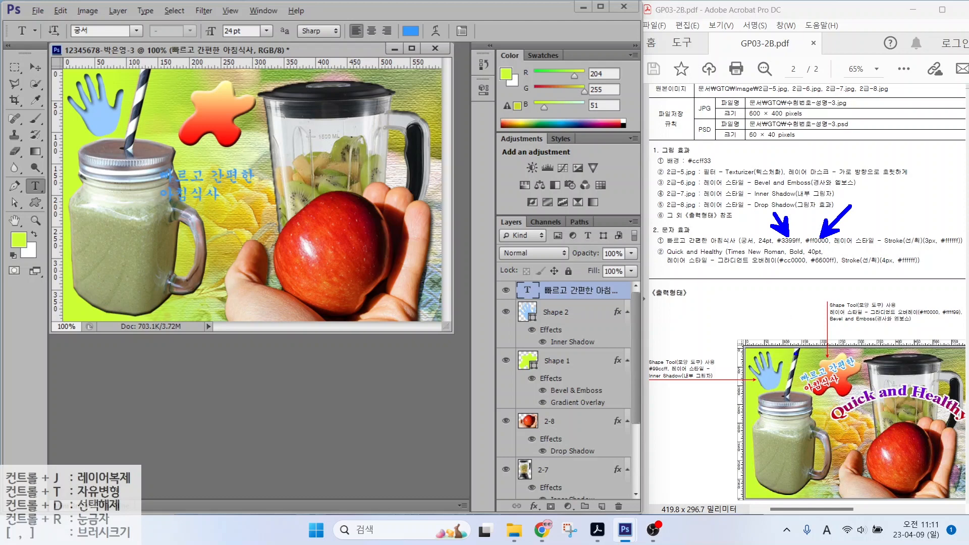
pyautogui.moveTo(809, 368)
pyautogui.mouseDown()
pyautogui.moveTo(787, 349)
pyautogui.moveTo(810, 360)
pyautogui.mouseUp()
pyautogui.moveTo(805, 430)
pyautogui.mouseDown()
pyautogui.moveTo(816, 395)
pyautogui.moveTo(819, 408)
pyautogui.mouseUp()
pyautogui.press('Escape')
# Step: Make the second line 아침식사 red ff0000
pyautogui.moveTo(163, 193); pyautogui.dragTo(224, 194)
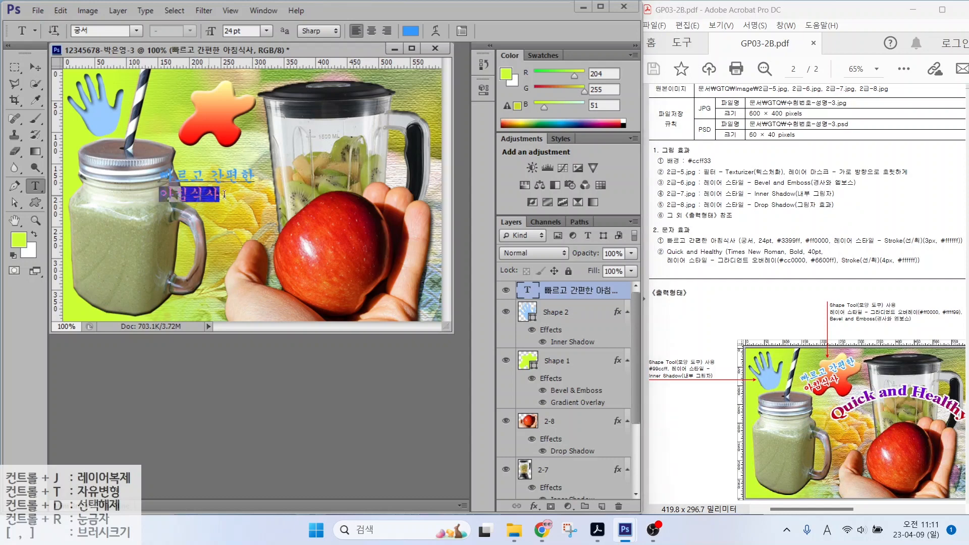
pyautogui.click(410, 32)
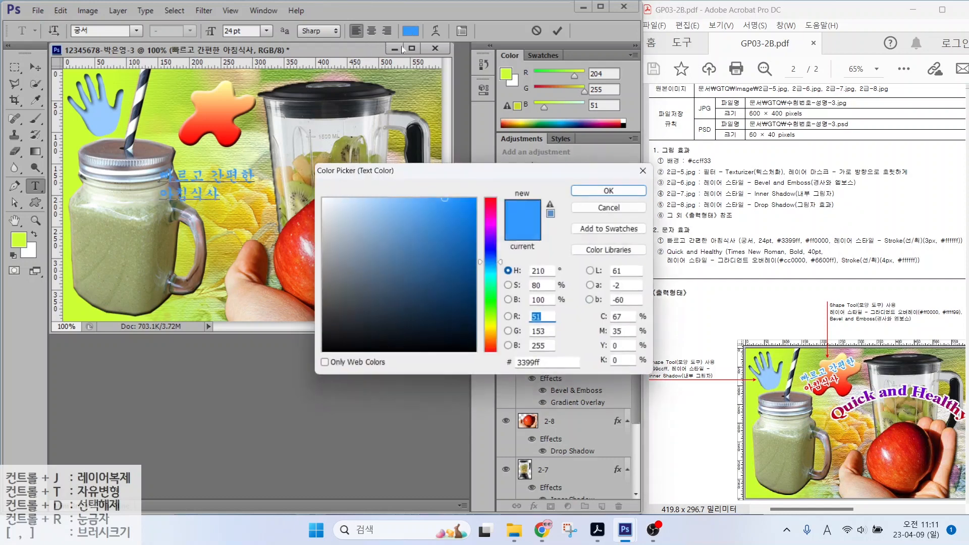
pyautogui.moveTo(551, 365); pyautogui.dragTo(484, 365)
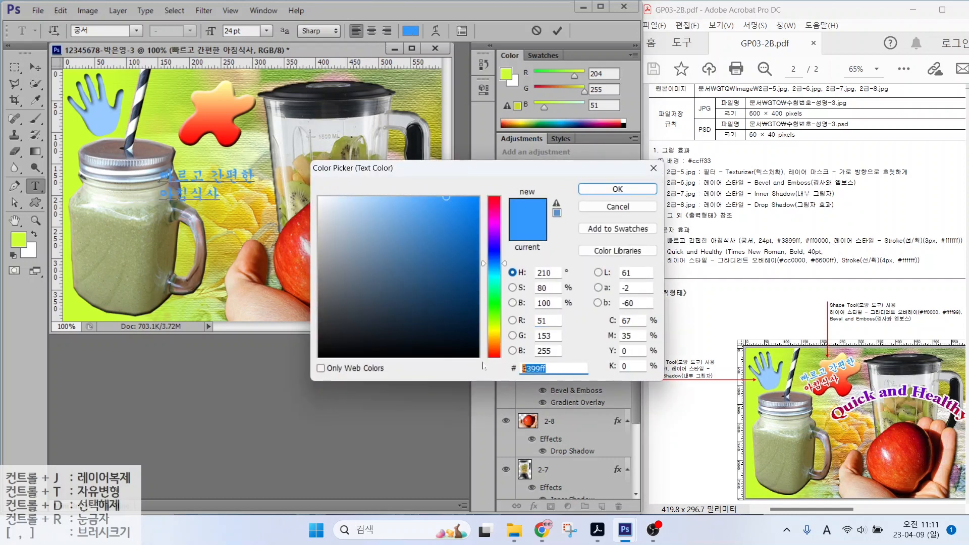
pyautogui.write('ff0000')
pyautogui.press('Return')
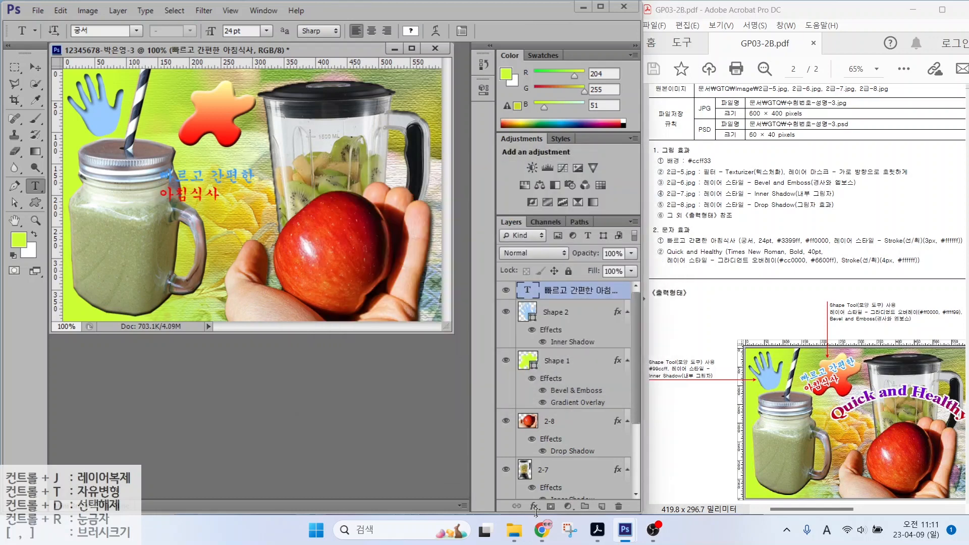
# Step: Add a 3 px white Stroke to the Korean caption
pyautogui.click(533, 201)
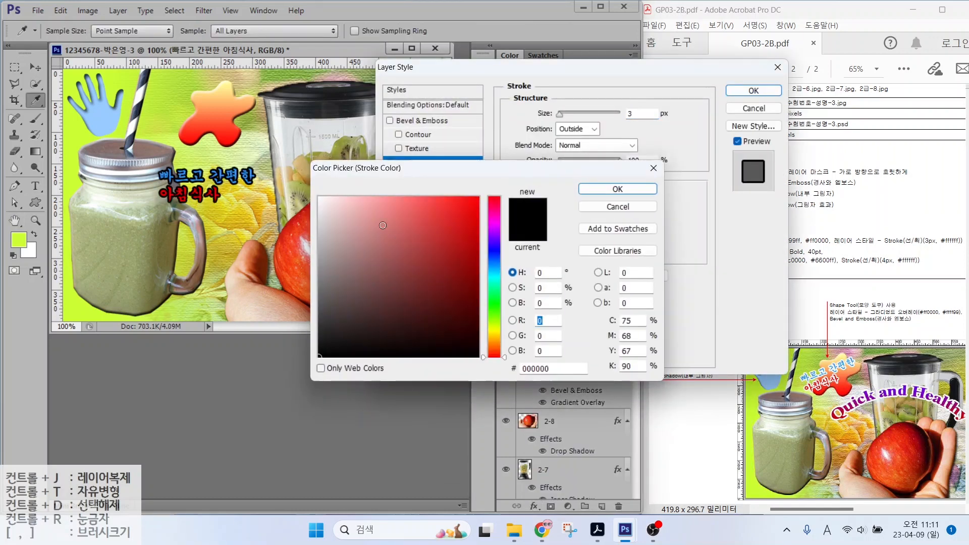
pyautogui.moveTo(336, 212); pyautogui.dragTo(322, 199)
pyautogui.click(617, 192)
pyautogui.click(754, 91)
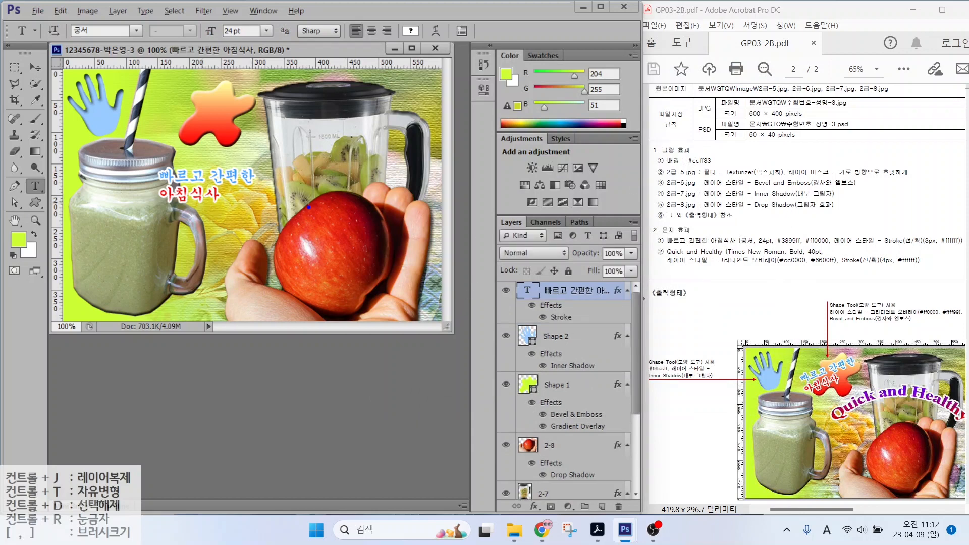
pyautogui.moveTo(244, 169); pyautogui.dragTo(301, 146)
pyautogui.moveTo(227, 197); pyautogui.dragTo(286, 224)
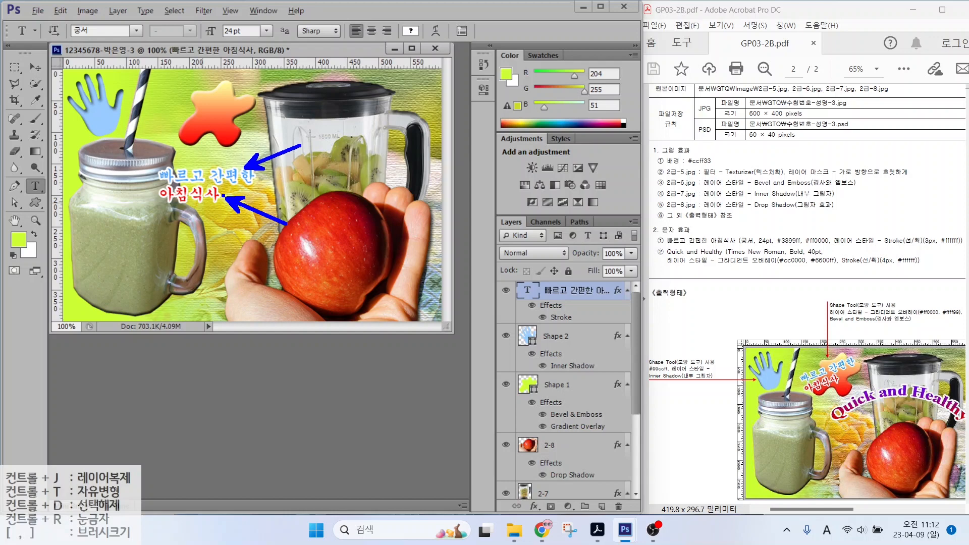
pyautogui.press('Escape')
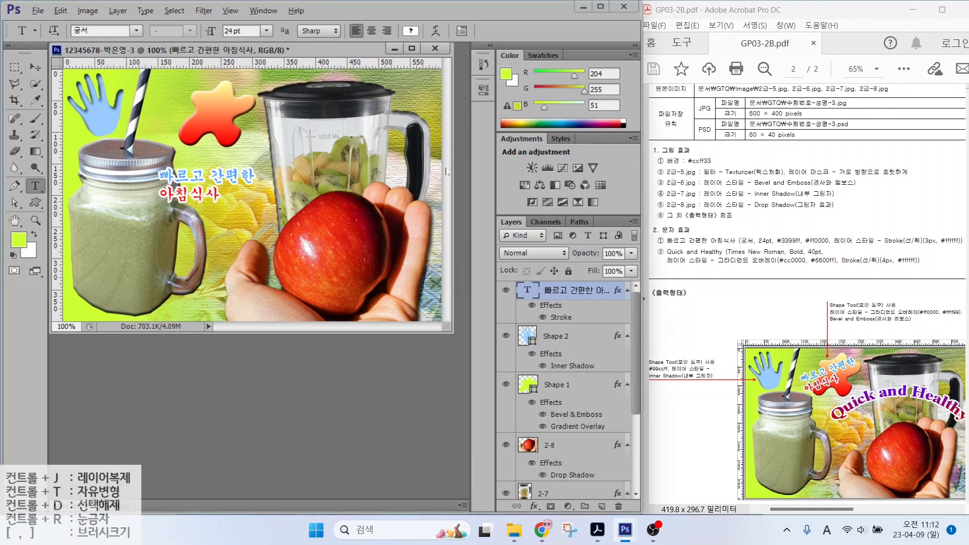
# Step: Check the caption's settings in the Character panel, then collapse it
pyautogui.moveTo(487, 271)
pyautogui.mouseDown()
pyautogui.moveTo(587, 299)
pyautogui.moveTo(631, 325)
pyautogui.mouseUp()
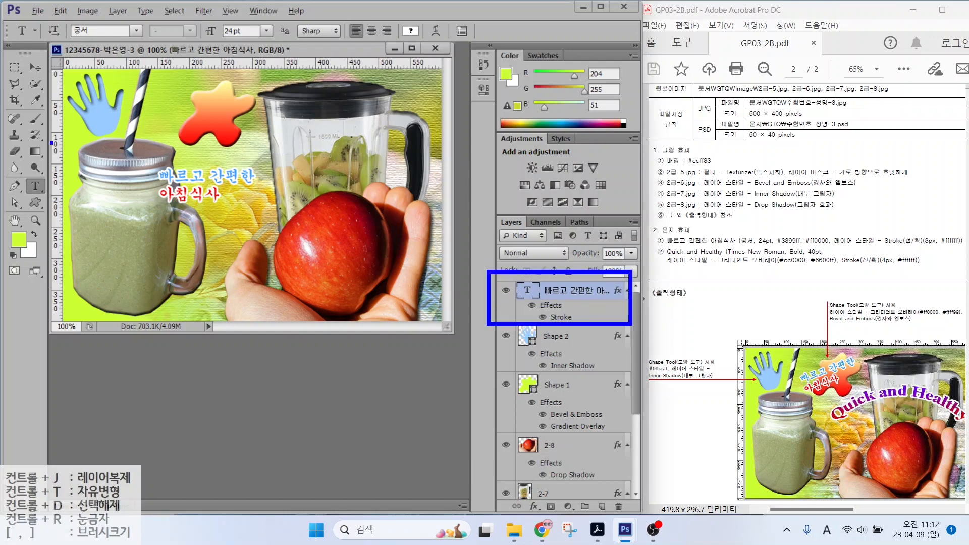
pyautogui.moveTo(17, 175); pyautogui.dragTo(60, 203)
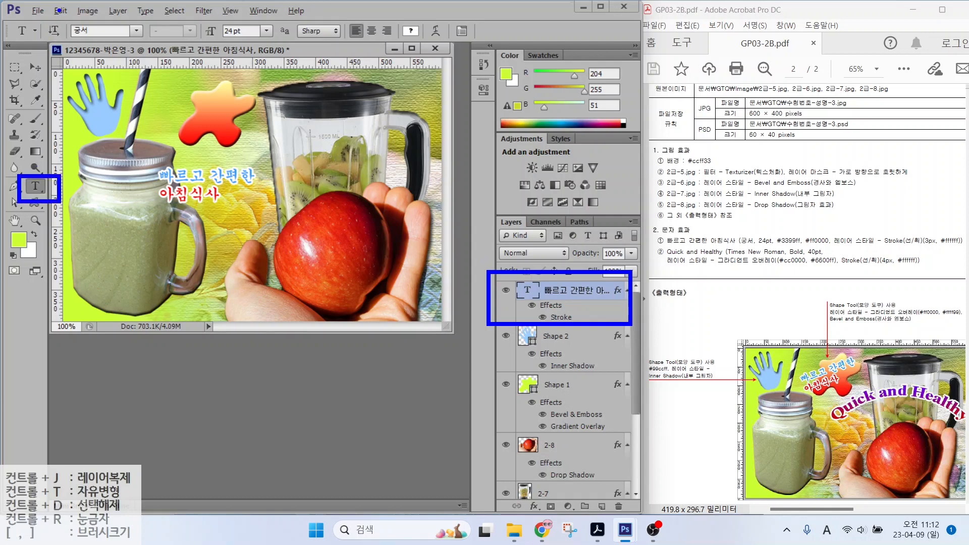
pyautogui.moveTo(60, 9); pyautogui.dragTo(530, 57)
pyautogui.moveTo(469, 43); pyautogui.dragTo(512, 85)
pyautogui.moveTo(465, 39)
pyautogui.mouseDown()
pyautogui.moveTo(472, 21)
pyautogui.moveTo(468, 40)
pyautogui.mouseUp()
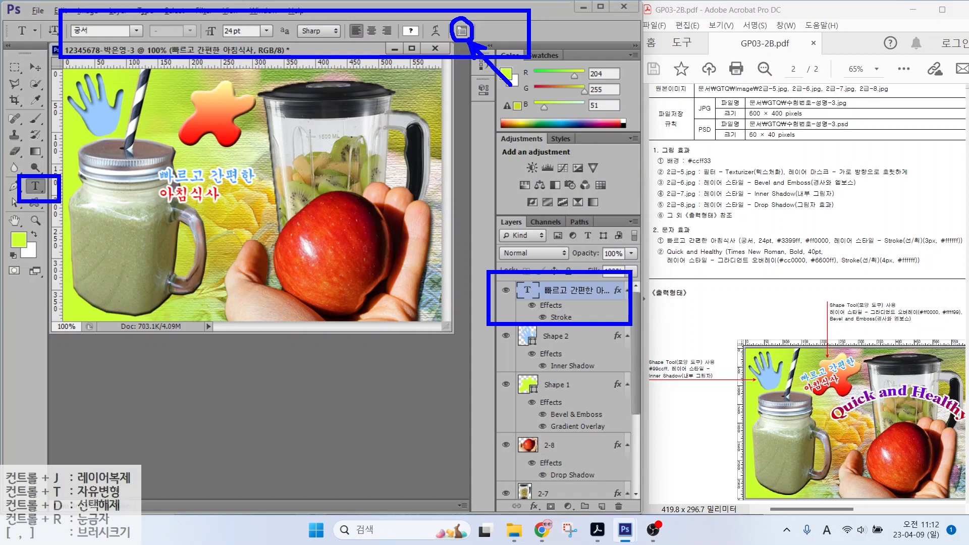
pyautogui.press('Escape')
pyautogui.click(462, 31)
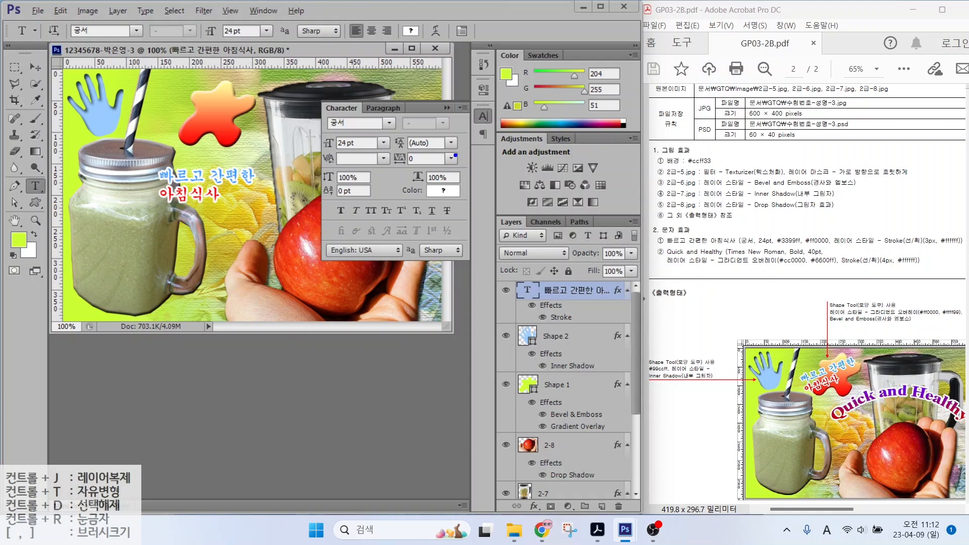
pyautogui.moveTo(456, 156)
pyautogui.mouseDown()
pyautogui.moveTo(410, 157)
pyautogui.moveTo(400, 143)
pyautogui.moveTo(429, 119)
pyautogui.moveTo(464, 127)
pyautogui.moveTo(453, 152)
pyautogui.mouseUp()
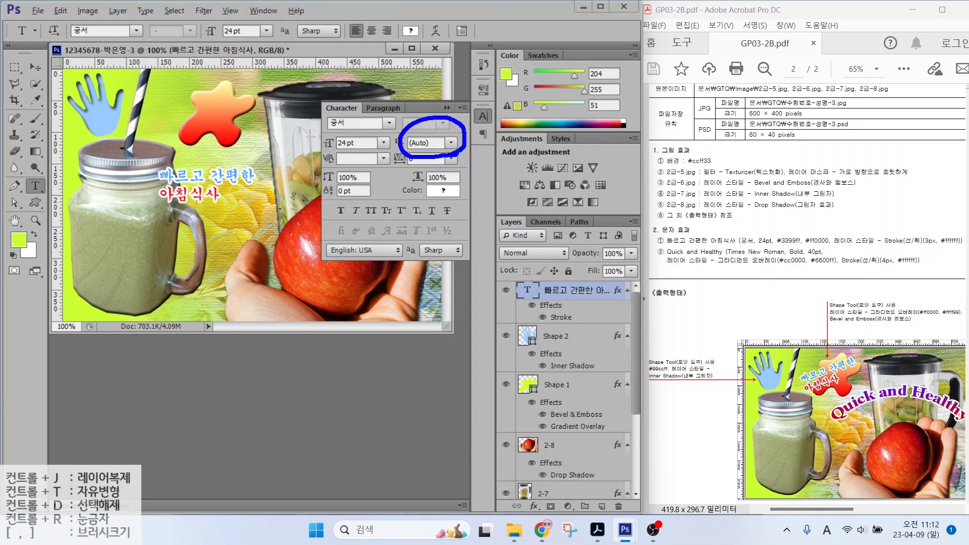
pyautogui.moveTo(339, 139); pyautogui.dragTo(317, 115)
pyautogui.press('Escape')
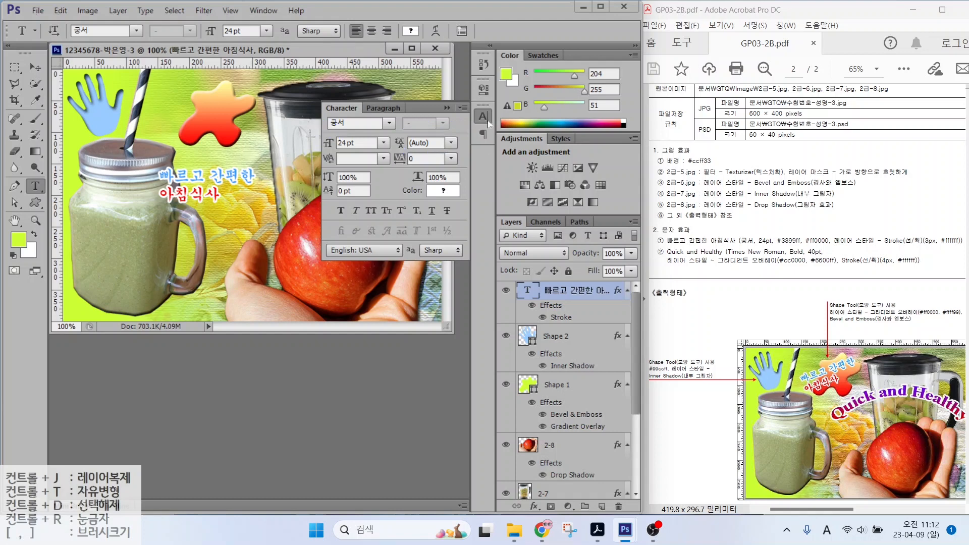
pyautogui.click(448, 108)
# Step: Rotate the Korean caption to about -18° and move it onto the red splat
pyautogui.hotkey('ctrl', 't')
pyautogui.moveTo(262, 156); pyautogui.dragTo(235, 137)
pyautogui.moveTo(225, 166); pyautogui.dragTo(210, 107)
pyautogui.moveTo(254, 130); pyautogui.dragTo(223, 108)
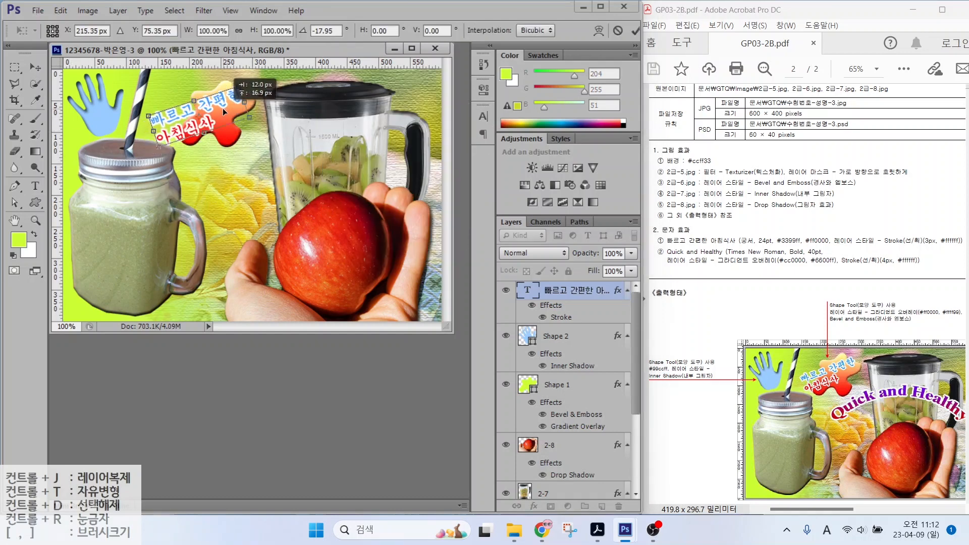
pyautogui.press('Return')
# Step: Type 'Quick and Healthy' as a new text line over the jar
pyautogui.click(29, 188)
pyautogui.click(150, 195)
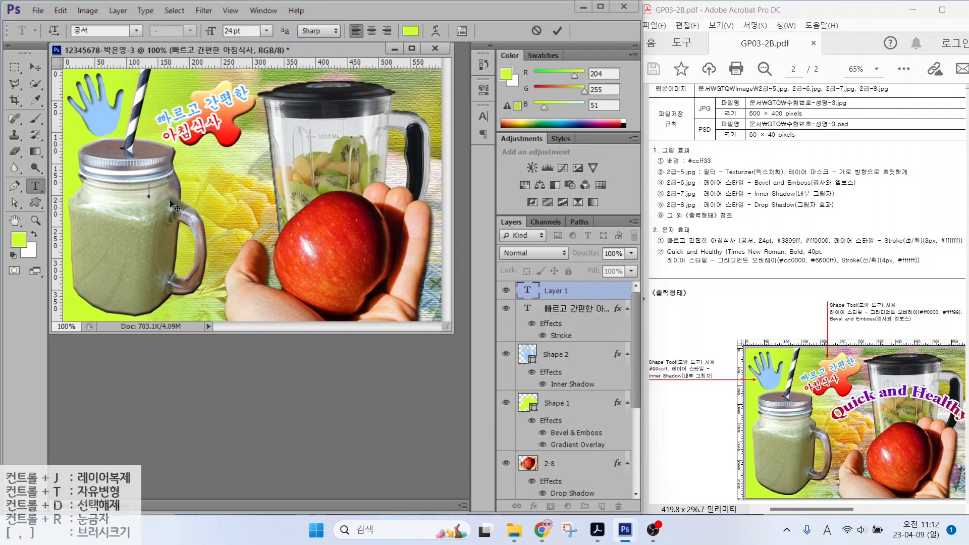
pyautogui.write('Quick and Healthy')
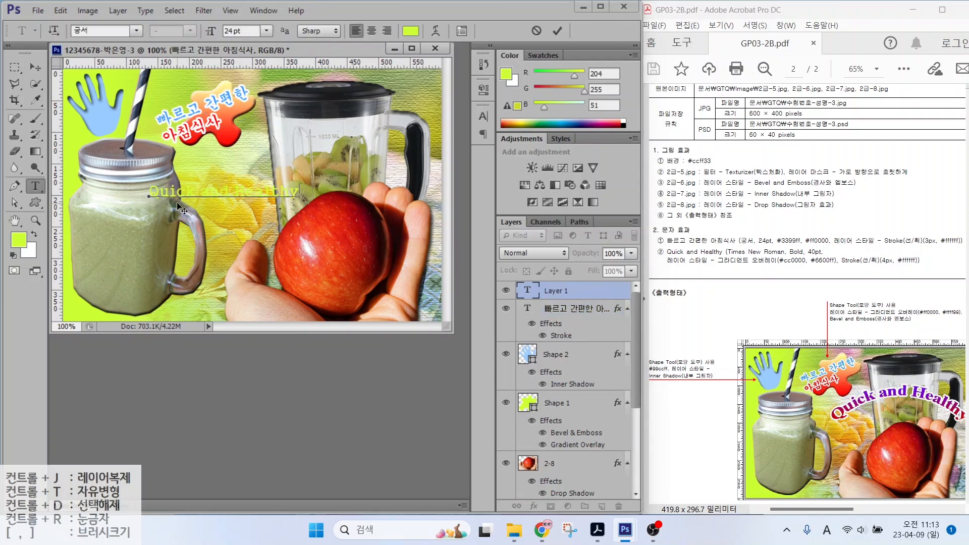
pyautogui.hotkey('ctrl', 'Return')
# Step: Set the title font to Times New Roman Bold
pyautogui.click(135, 31)
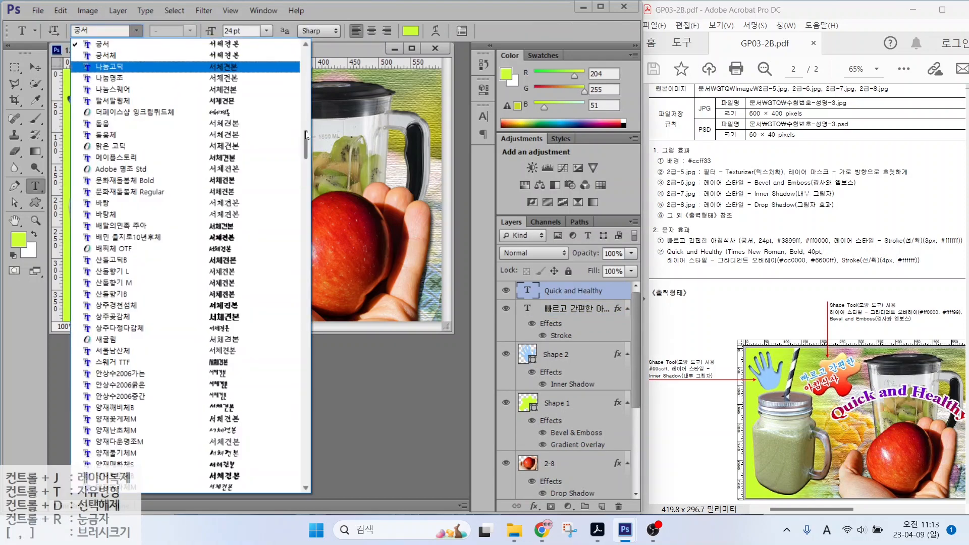
pyautogui.moveTo(306, 66); pyautogui.dragTo(305, 427)
pyautogui.click(124, 181)
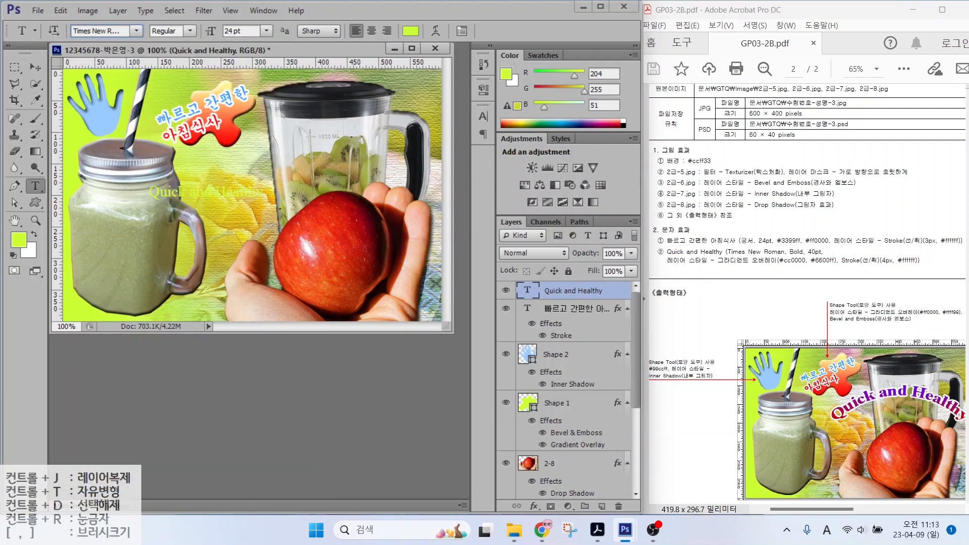
pyautogui.click(190, 31)
pyautogui.click(173, 67)
pyautogui.moveTo(243, 32); pyautogui.dragTo(224, 31)
# Step: Set the title to 40 pt with a cc0000-to-6600ff Gradient Overlay
pyautogui.write('40')
pyautogui.press('Return')
pyautogui.click(534, 506)
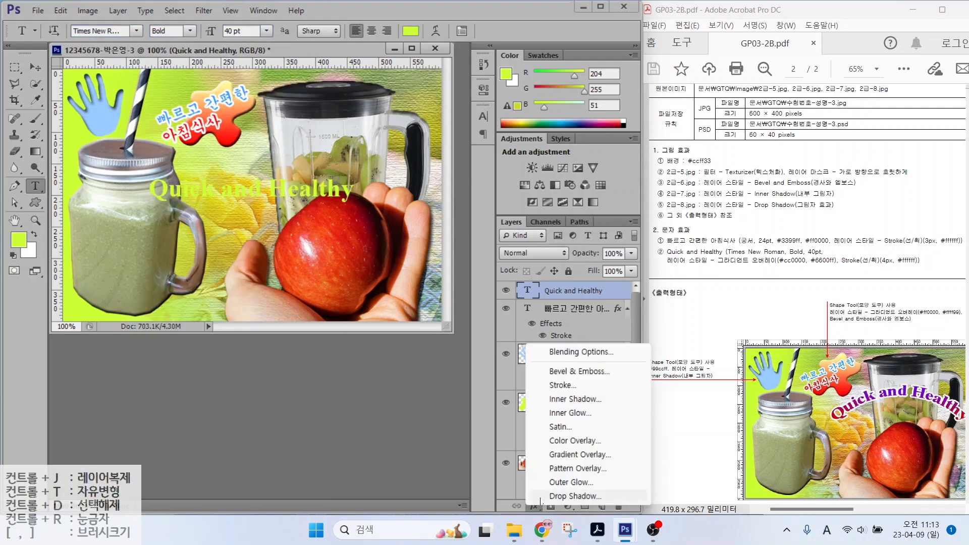
pyautogui.click(552, 455)
pyautogui.click(597, 144)
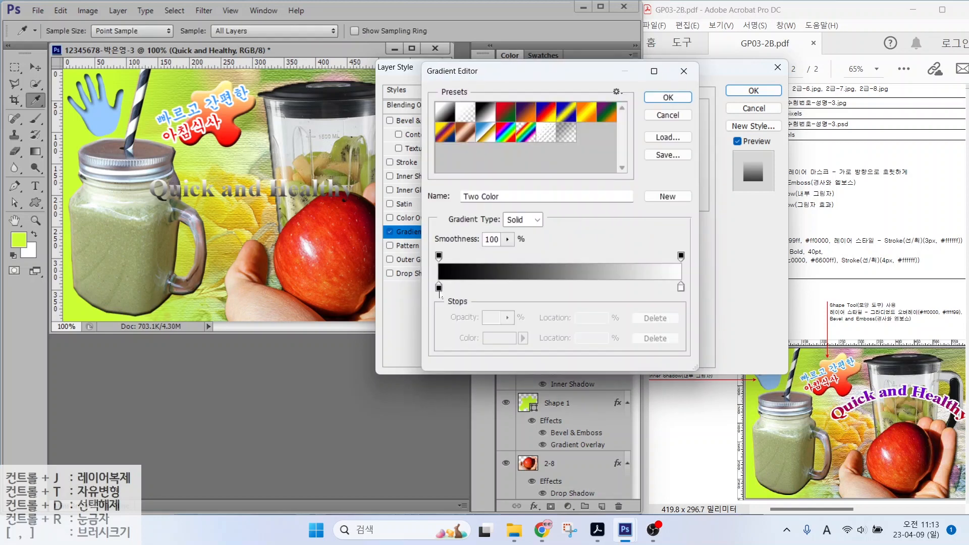
pyautogui.doubleClick(439, 287)
pyautogui.moveTo(559, 369); pyautogui.dragTo(393, 353)
pyautogui.write('cc0000')
pyautogui.press('Return')
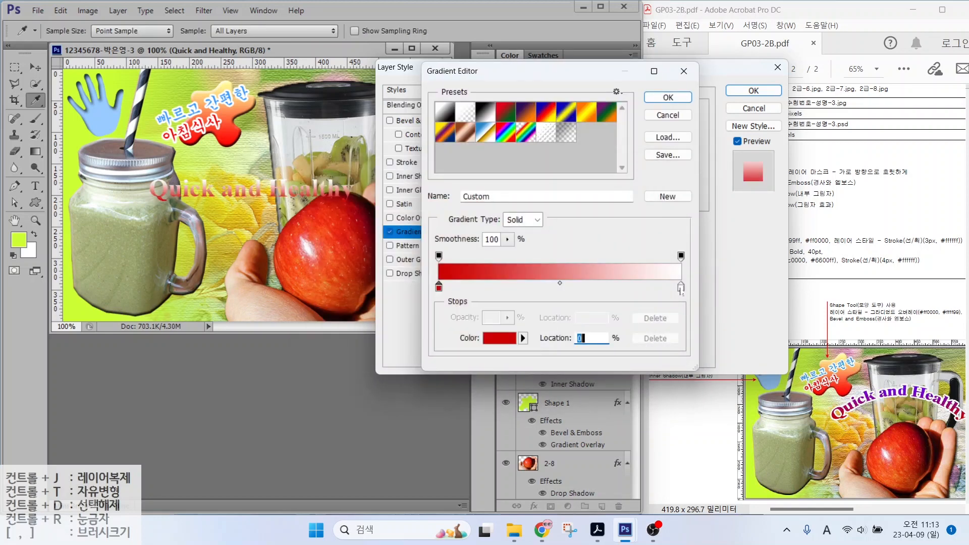
pyautogui.doubleClick(681, 287)
pyautogui.moveTo(557, 369); pyautogui.dragTo(498, 367)
pyautogui.write('6600ff')
pyautogui.press('Return')
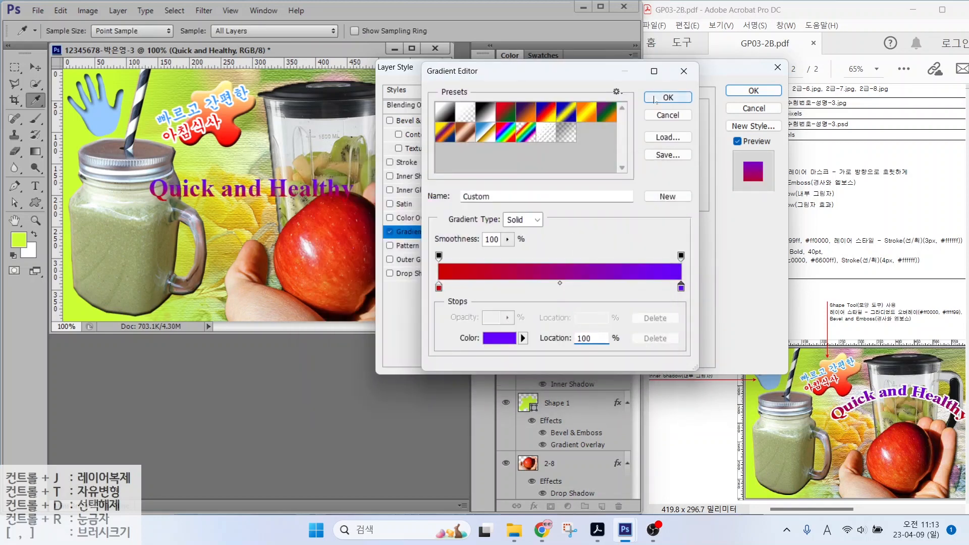
pyautogui.press('Return')
# Step: Add a 4 px white ffffff Stroke to the title
pyautogui.click(407, 162)
pyautogui.click(540, 201)
pyautogui.write('ffffff')
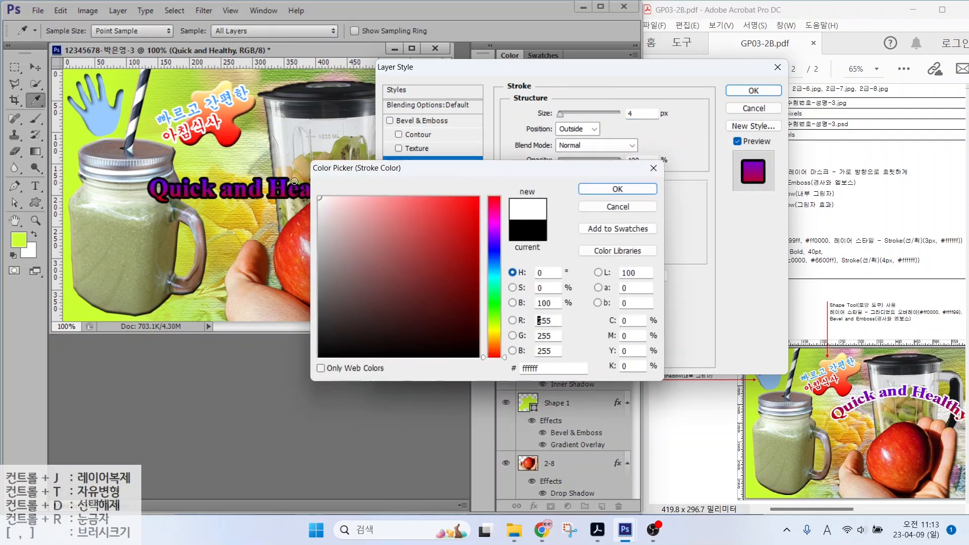
pyautogui.press('Return')
pyautogui.press('Return')
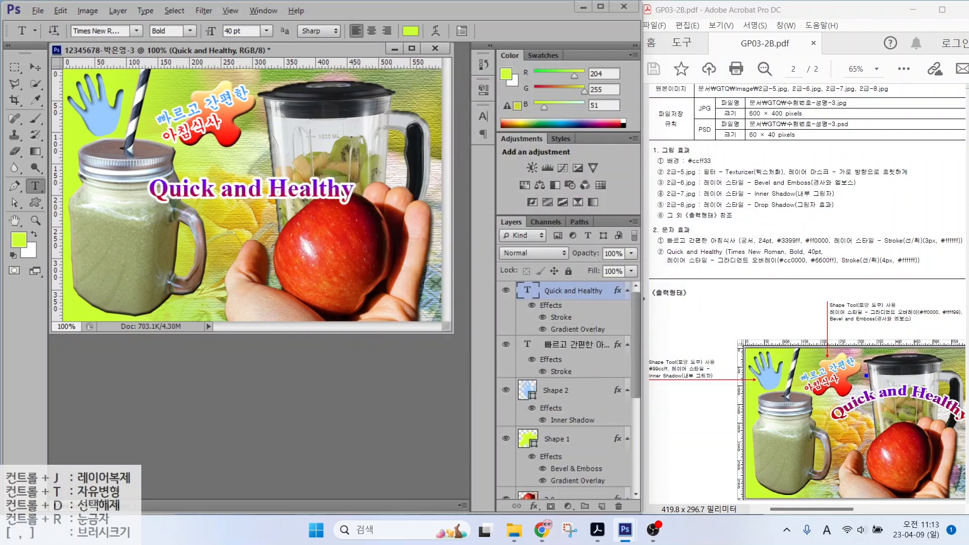
pyautogui.moveTo(751, 263); pyautogui.dragTo(718, 289)
pyautogui.moveTo(856, 266); pyautogui.dragTo(826, 300)
pyautogui.moveTo(828, 425)
pyautogui.mouseDown()
pyautogui.moveTo(861, 397)
pyautogui.moveTo(901, 403)
pyautogui.moveTo(944, 428)
pyautogui.mouseUp()
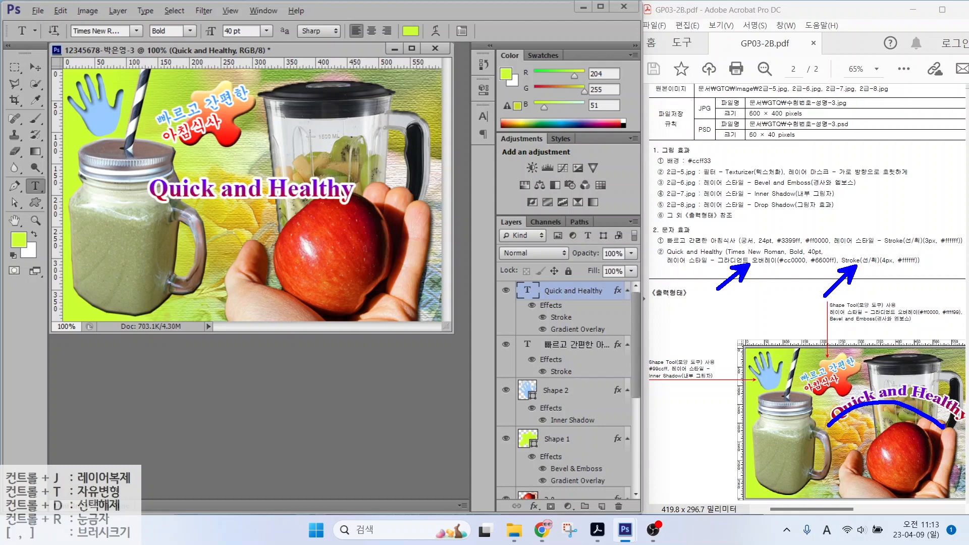
pyautogui.press('Escape')
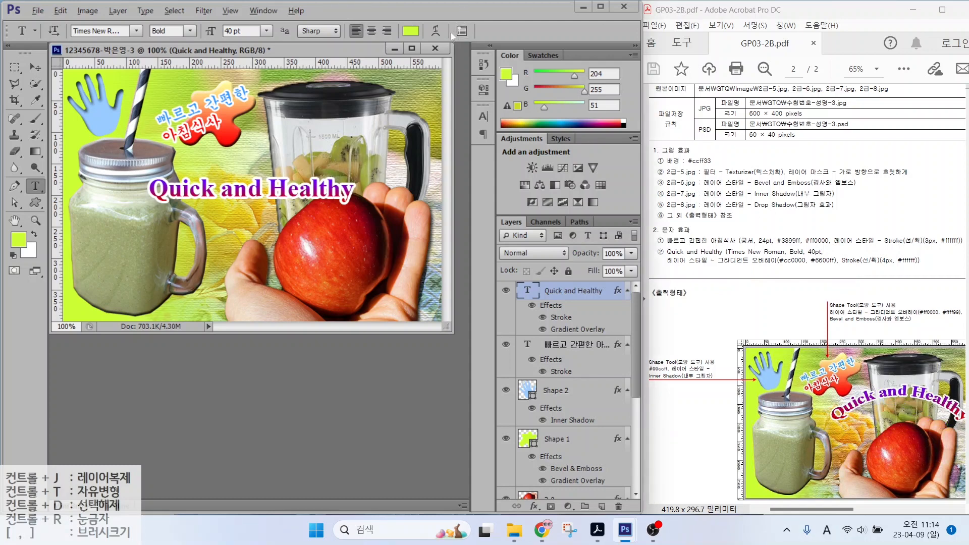
# Step: Warp the title with the Arc style (Bend +50) and drag it up-right over the blender
pyautogui.moveTo(452, 32)
pyautogui.mouseDown()
pyautogui.moveTo(421, 25)
pyautogui.moveTo(442, 7)
pyautogui.moveTo(483, 71)
pyautogui.mouseUp()
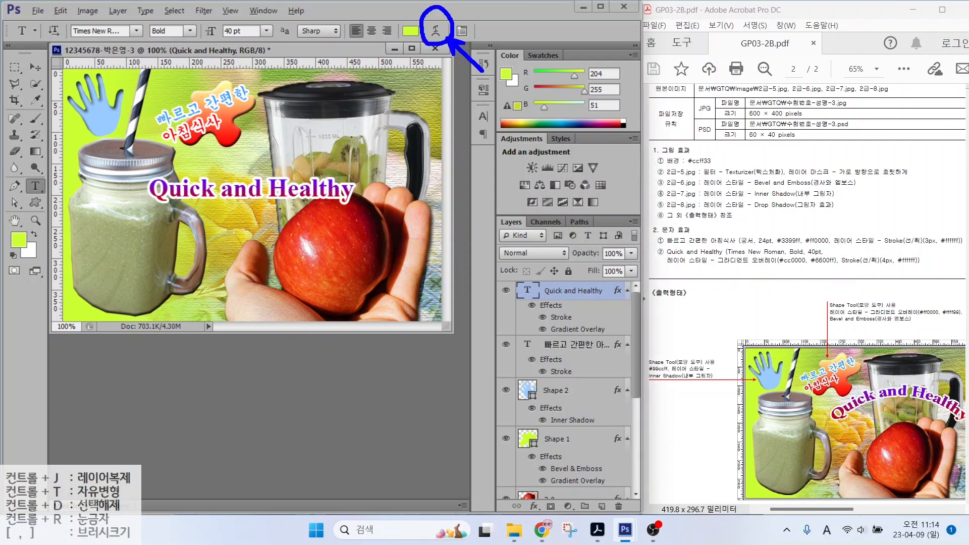
pyautogui.press('Escape')
pyautogui.click(436, 30)
pyautogui.click(488, 186)
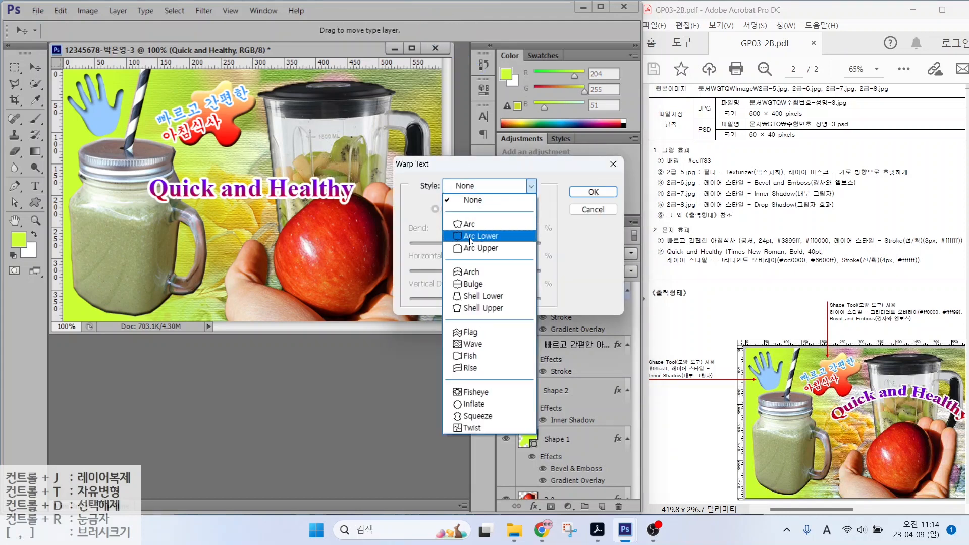
pyautogui.click(474, 223)
pyautogui.click(576, 193)
pyautogui.press('v')
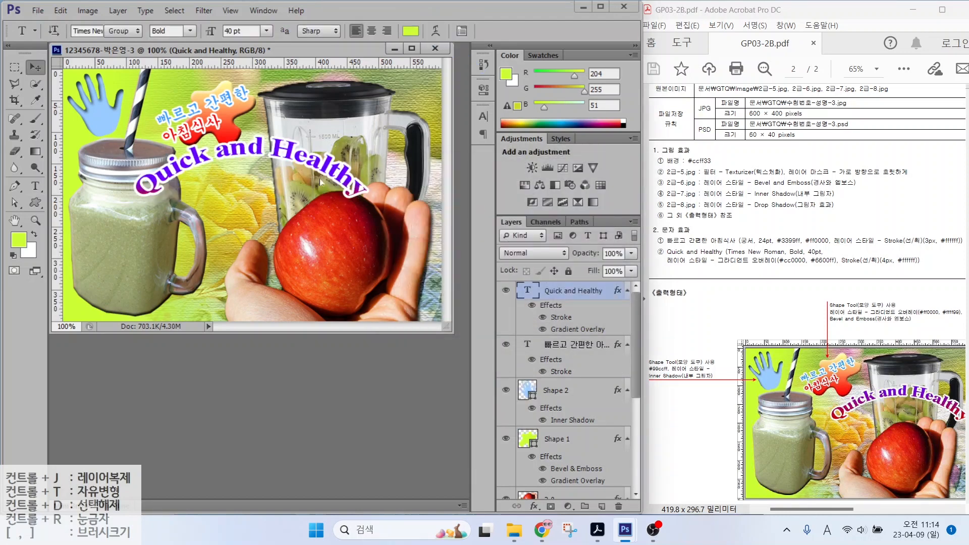
pyautogui.moveTo(283, 161)
pyautogui.mouseDown()
pyautogui.moveTo(346, 141)
pyautogui.moveTo(345, 155)
pyautogui.mouseUp()
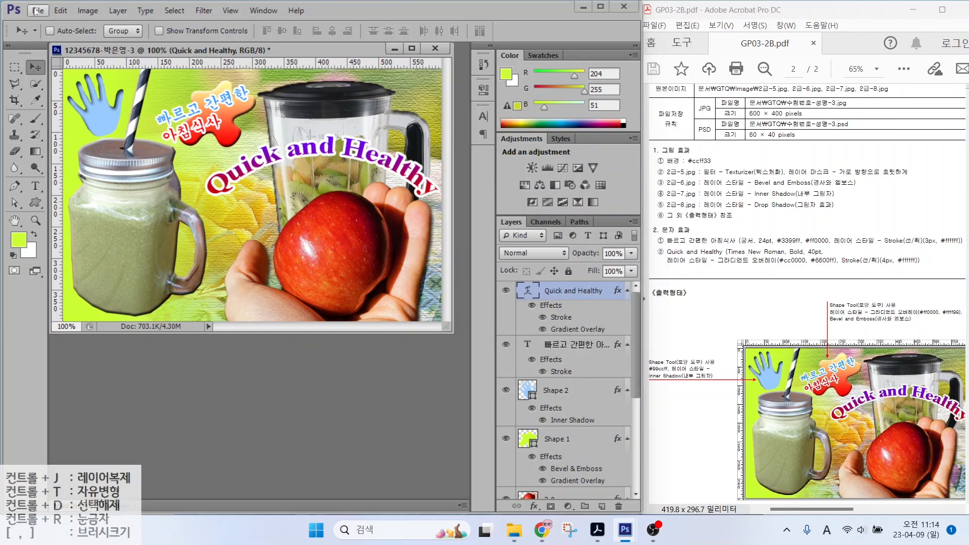
# Step: Save the layered composite as a PSD in the GTQ folder
pyautogui.click(36, 11)
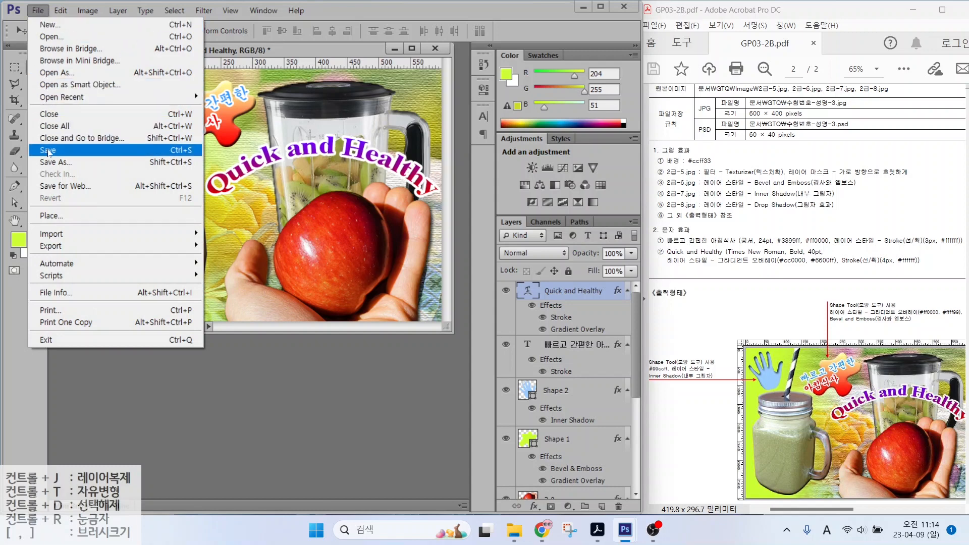
pyautogui.click(49, 151)
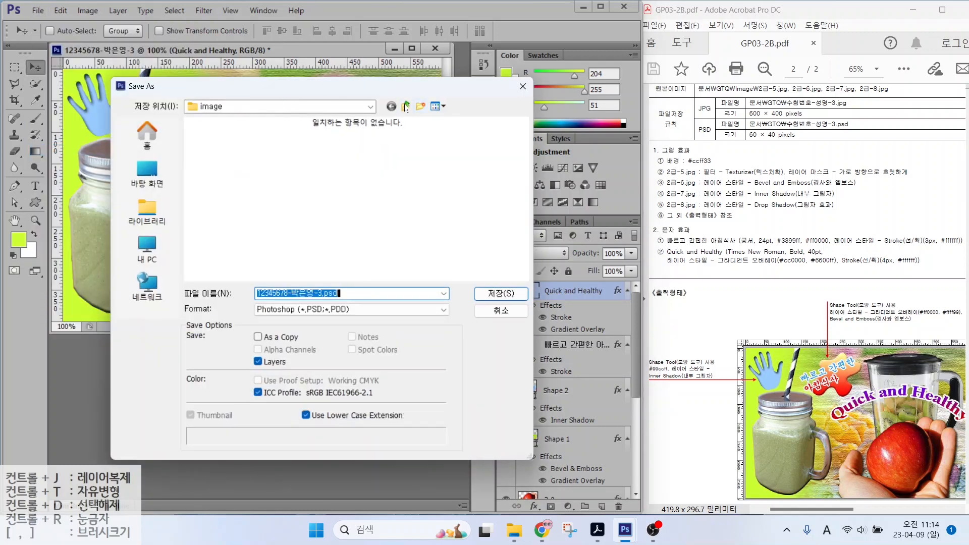
pyautogui.click(405, 107)
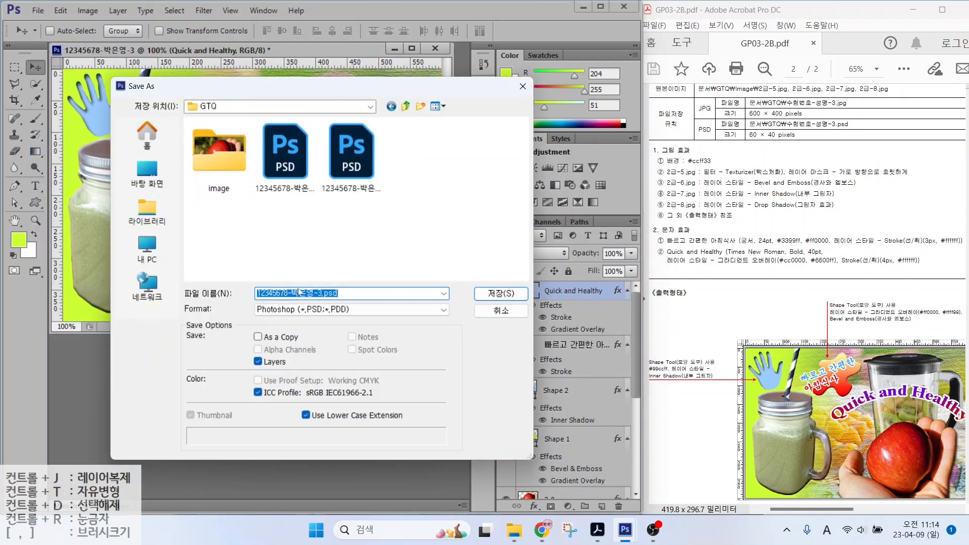
pyautogui.click(501, 294)
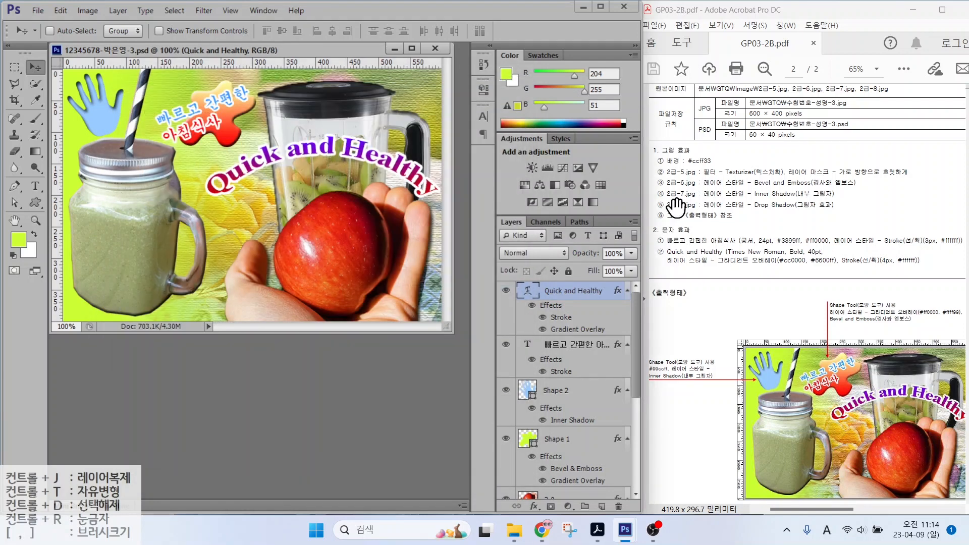
# Step: Highlight the 600 × 400 JPG and 60 × 40 PSD size requirements on screen
pyautogui.hotkey('alt', '2')
pyautogui.moveTo(744, 105); pyautogui.dragTo(809, 119)
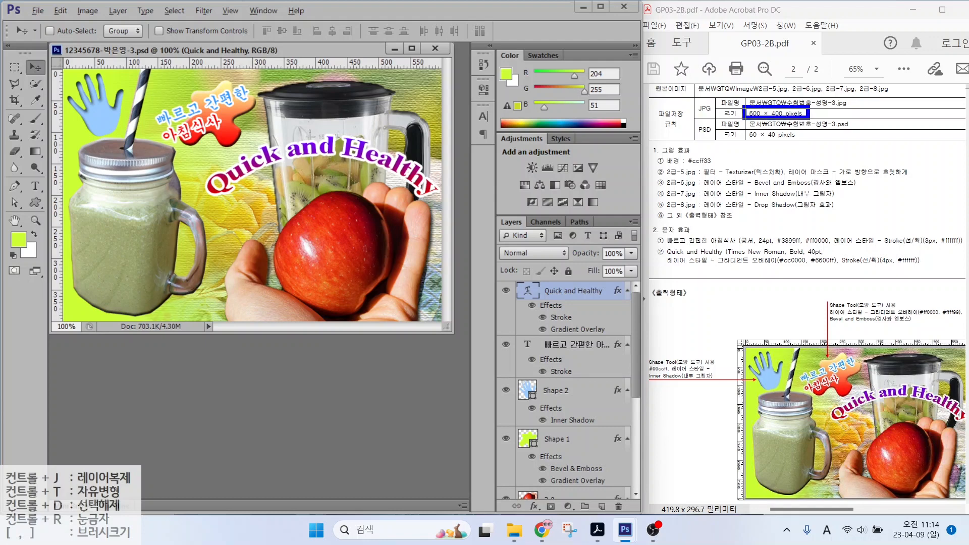
pyautogui.moveTo(665, 82); pyautogui.dragTo(693, 101)
pyautogui.moveTo(740, 125); pyautogui.dragTo(796, 144)
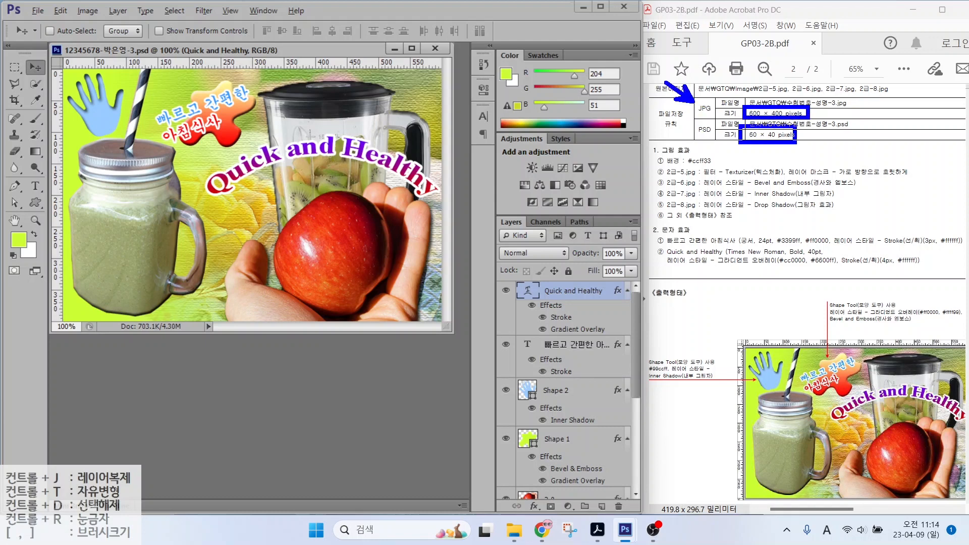
pyautogui.moveTo(650, 172); pyautogui.dragTo(705, 135)
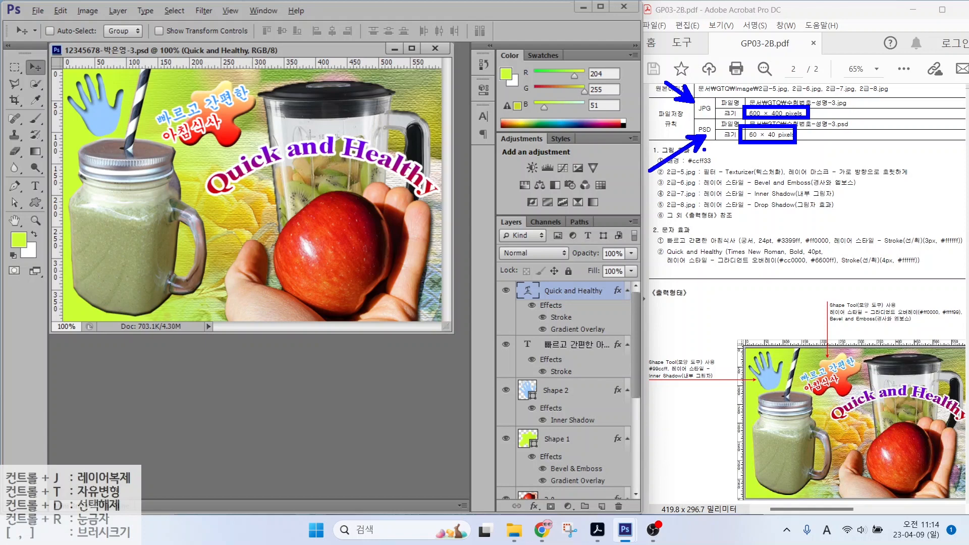
pyautogui.press('Escape')
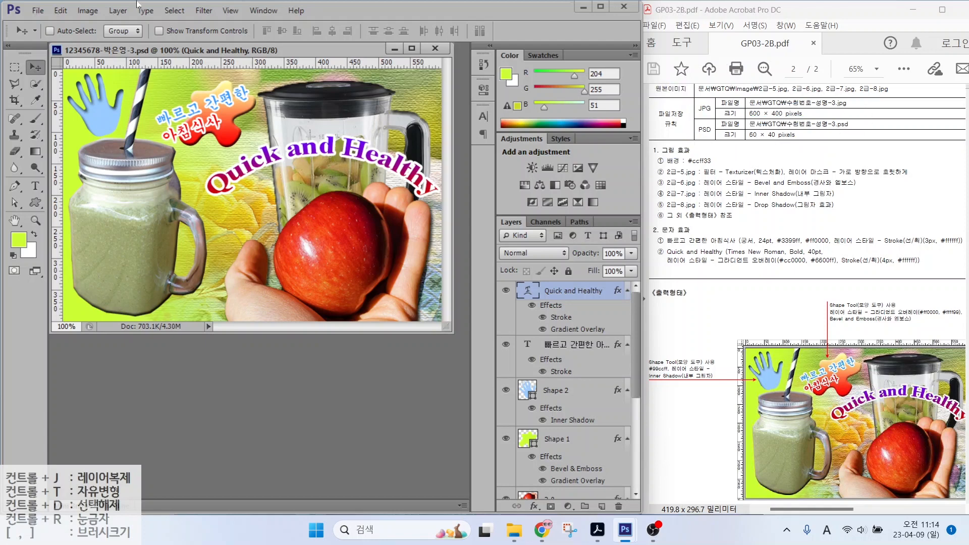
# Step: Save a JPEG copy into GTQ at Maximum quality 12
pyautogui.click(38, 10)
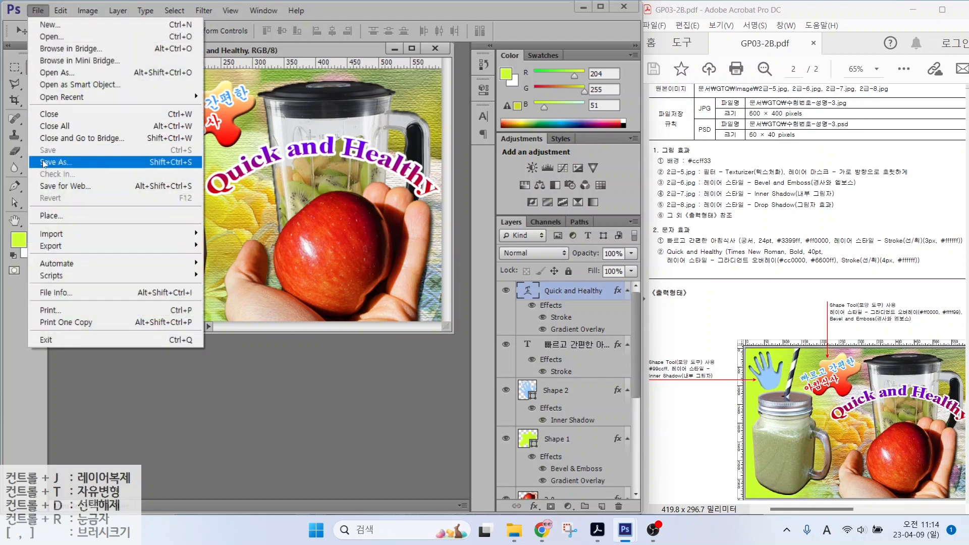
pyautogui.click(43, 163)
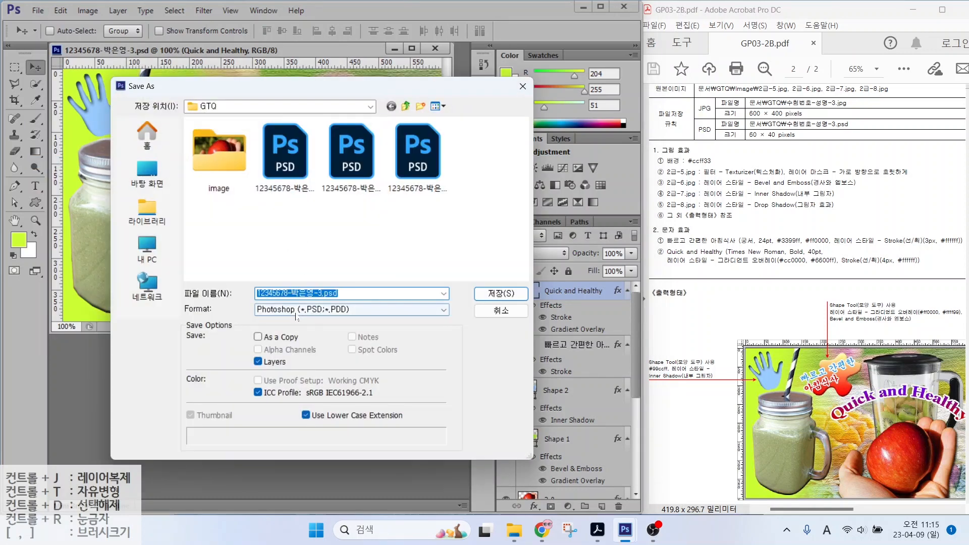
pyautogui.click(297, 310)
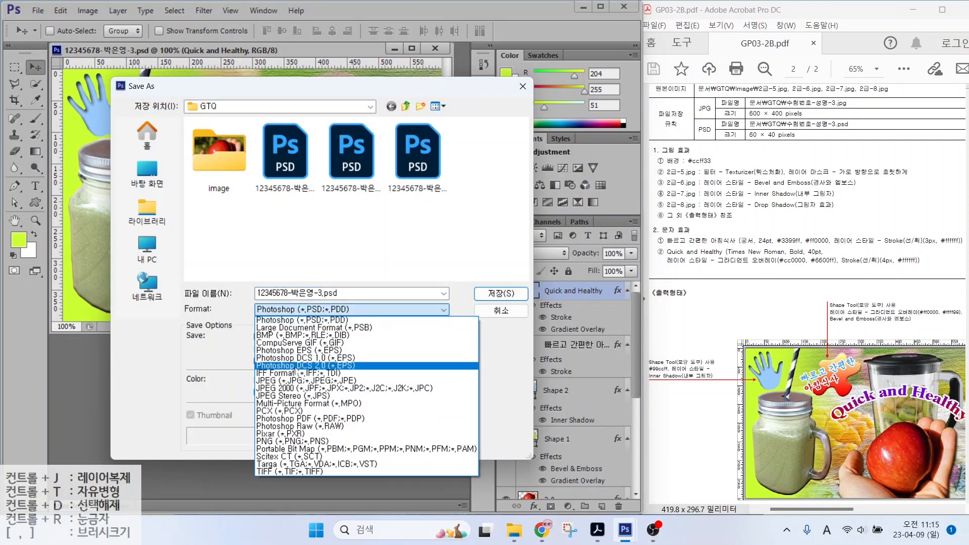
pyautogui.click(290, 381)
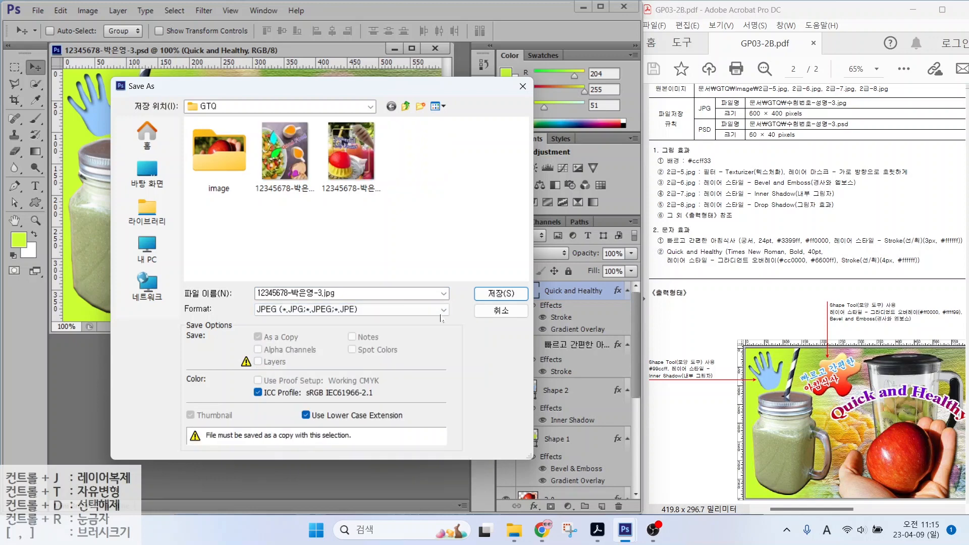
pyautogui.click(502, 294)
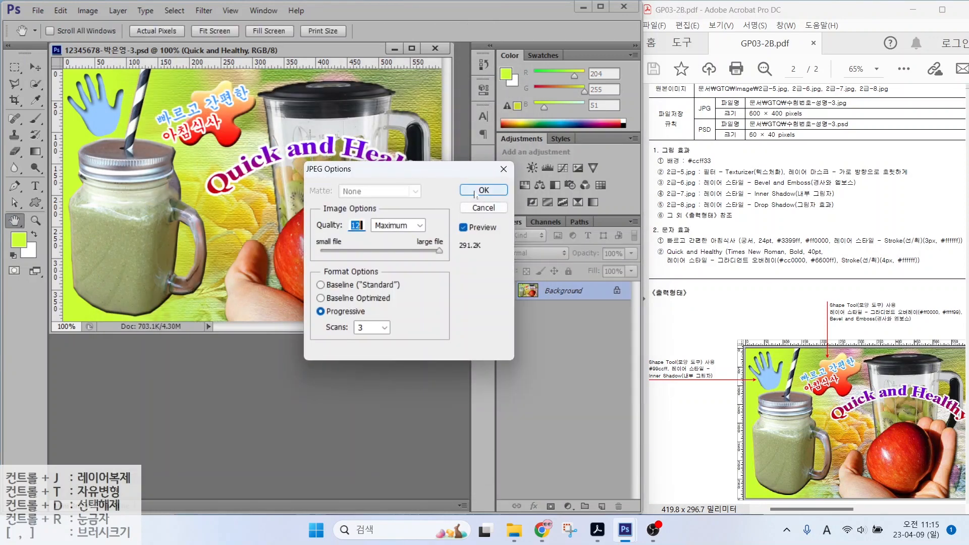
pyautogui.click(484, 194)
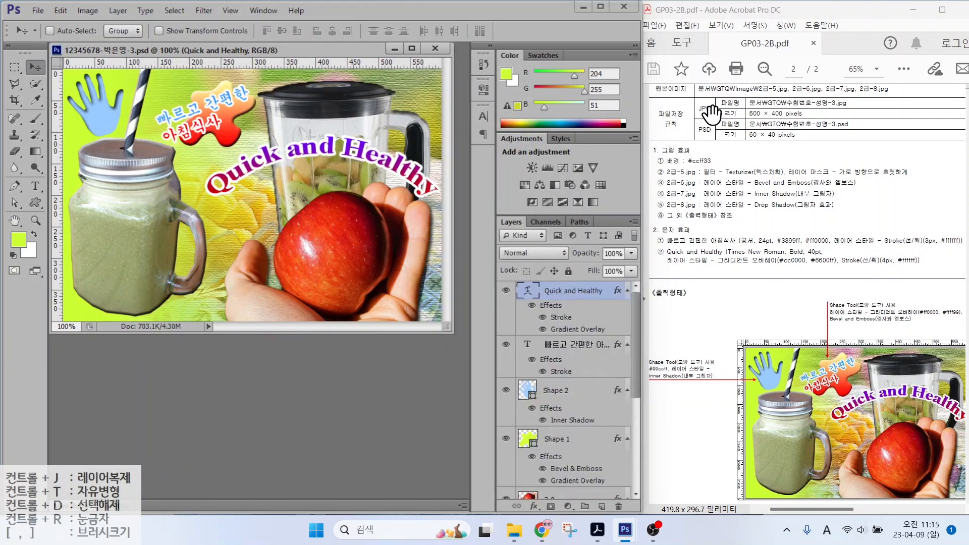
# Step: Resize the image to 60 × 40 pixels with proportions constrained
pyautogui.click(118, 9)
pyautogui.moveTo(89, 11)
pyautogui.click(101, 100)
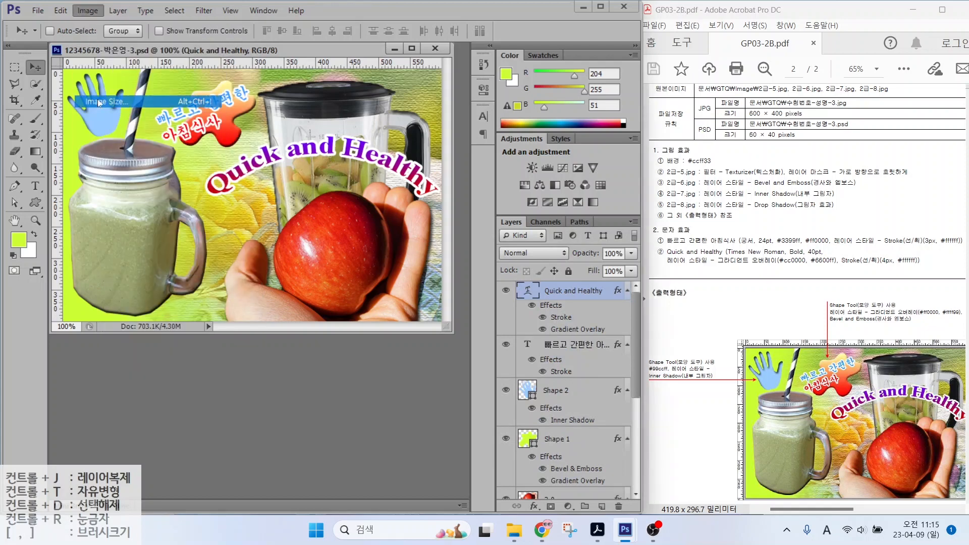
pyautogui.write('60')
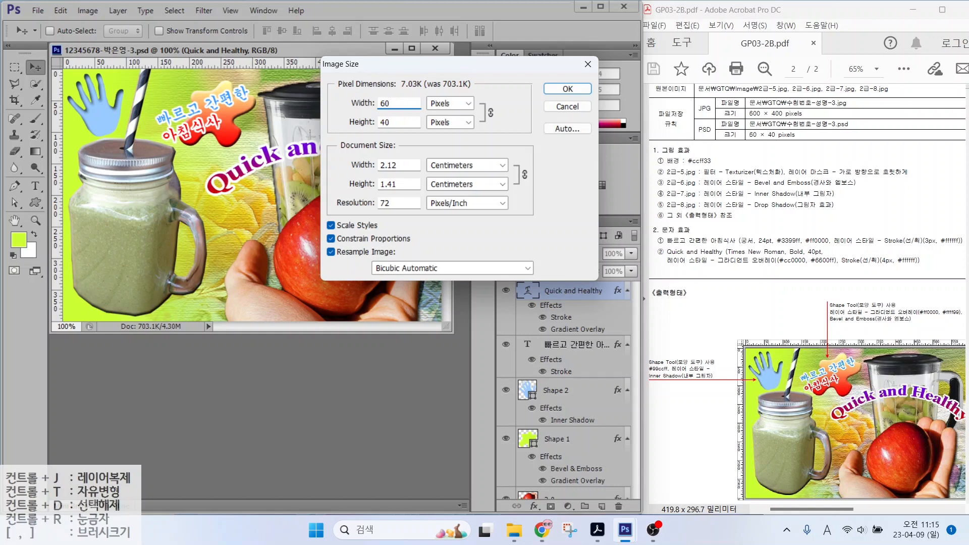
pyautogui.press('Return')
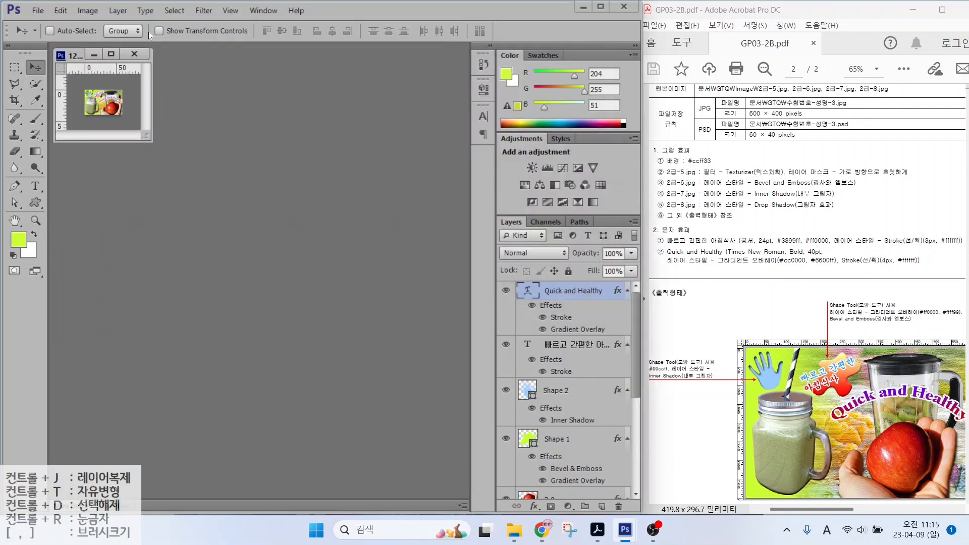
# Step: Save the resized image as a PSD, replacing the existing file
pyautogui.click(38, 10)
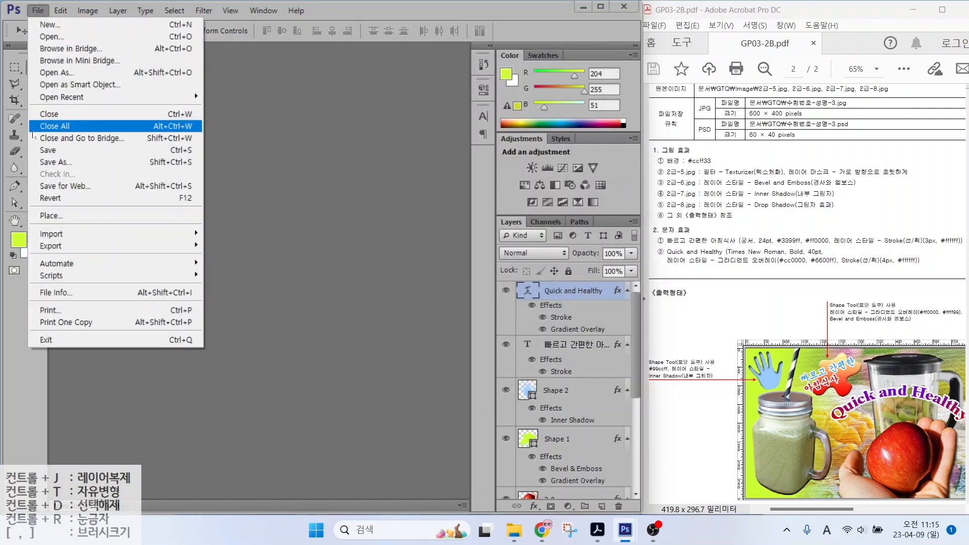
pyautogui.click(41, 162)
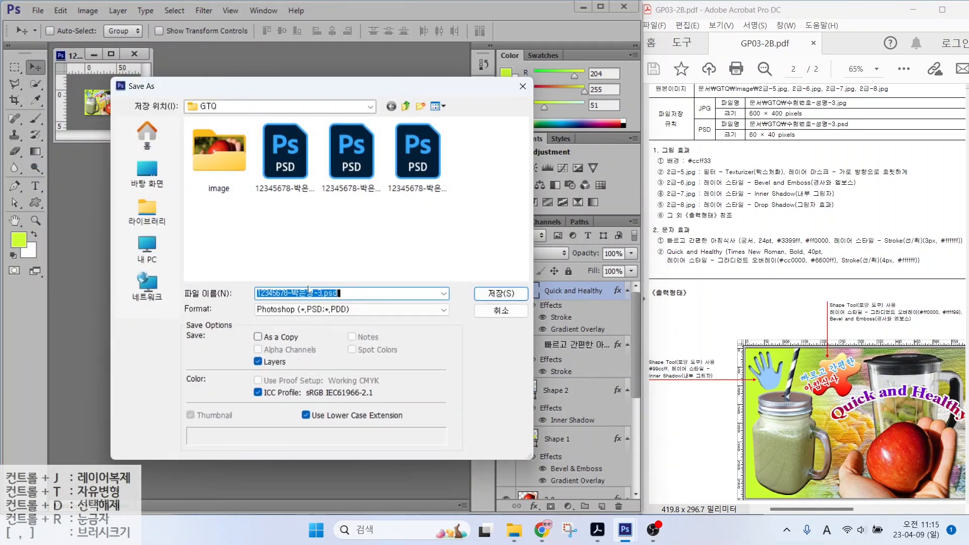
pyautogui.click(497, 295)
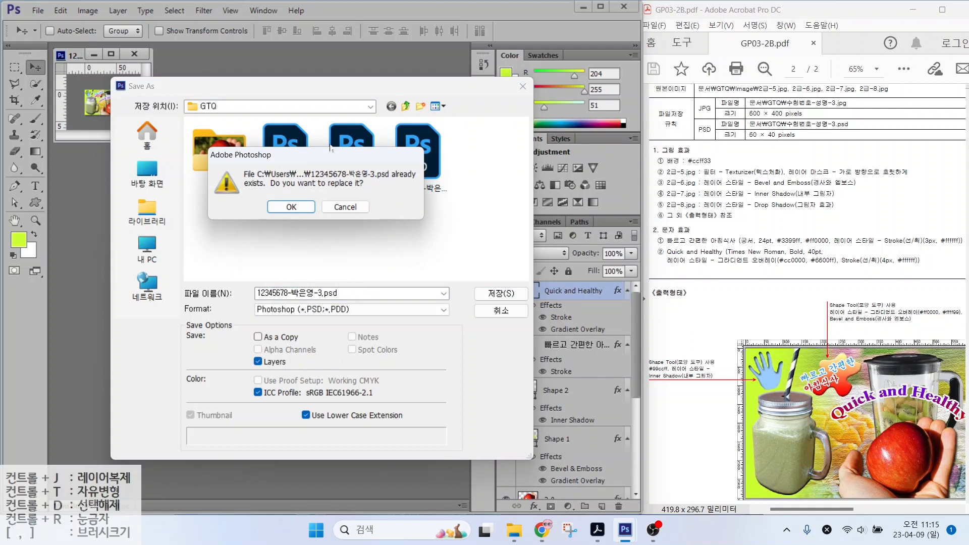
pyautogui.click(286, 210)
pyautogui.click(290, 207)
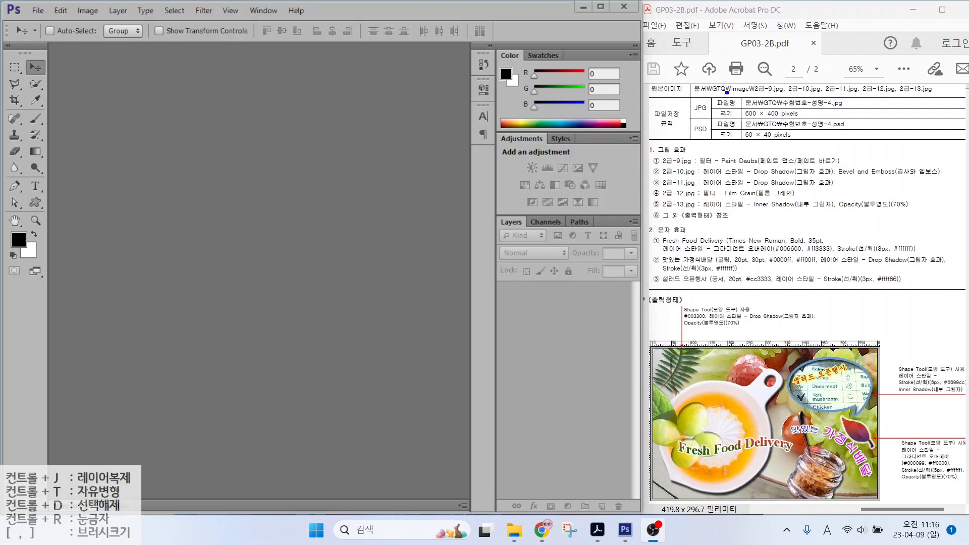
# Step: Start a new document named with the candidate's exam number and name
pyautogui.moveTo(738, 96); pyautogui.dragTo(856, 122)
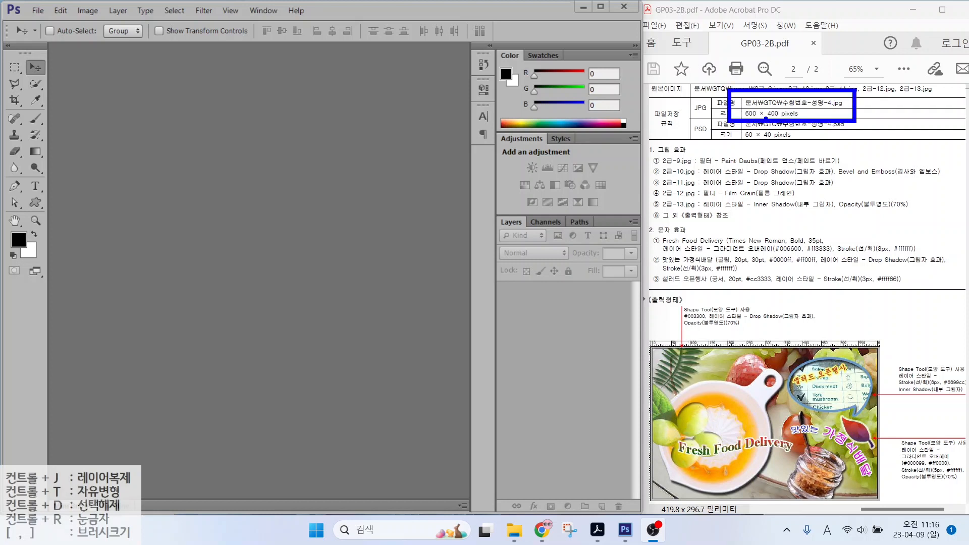
pyautogui.press('Escape')
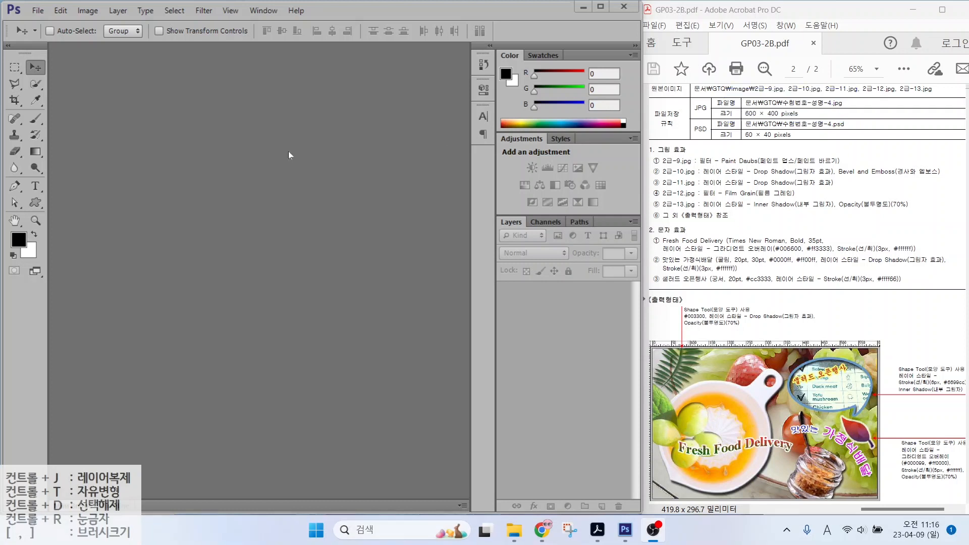
pyautogui.click(38, 10)
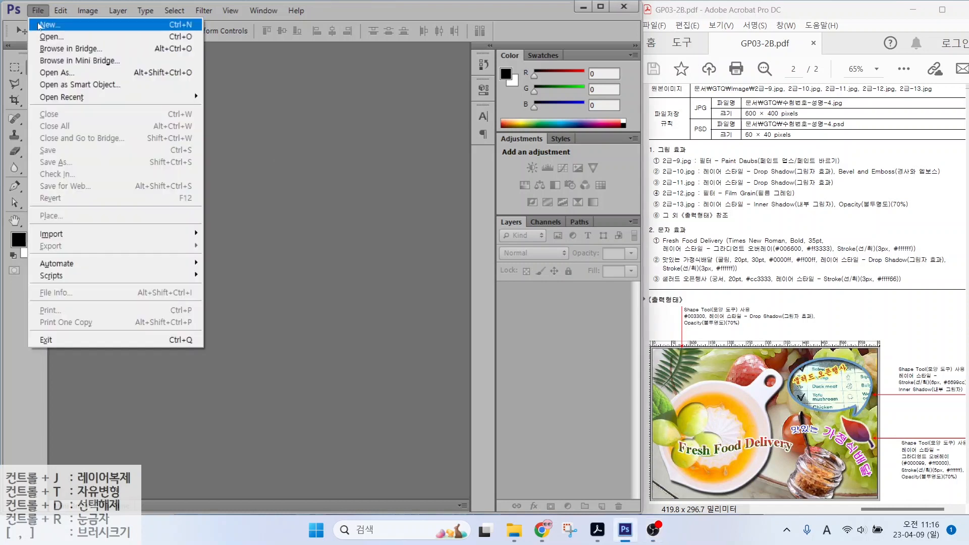
pyautogui.click(37, 23)
pyautogui.write('1234')
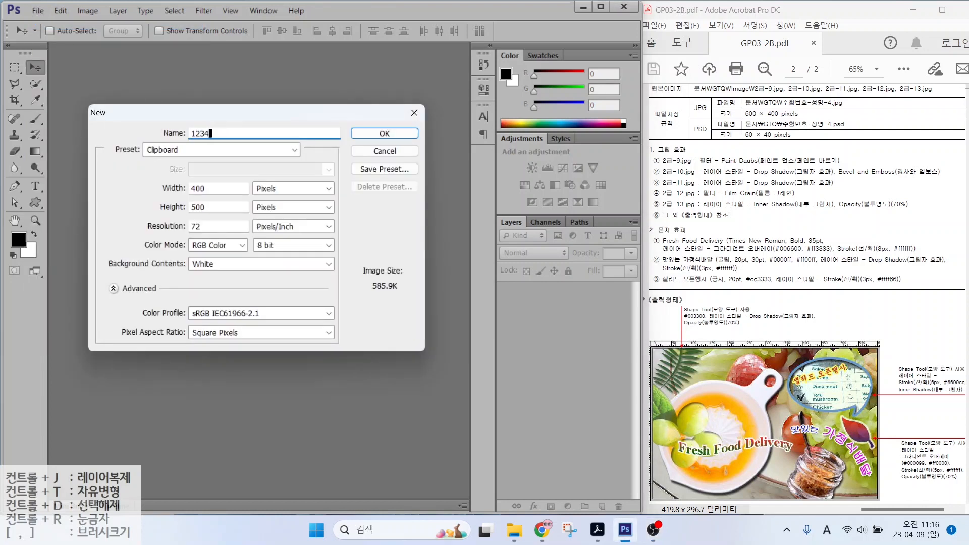
pyautogui.write('5678-')
pyautogui.press('Hangul')
# Step: Create the new document at 600 × 400 pixels, 72 resolution
pyautogui.press('alt')
pyautogui.moveTo(240, 175); pyautogui.dragTo(320, 221)
pyautogui.press('Escape')
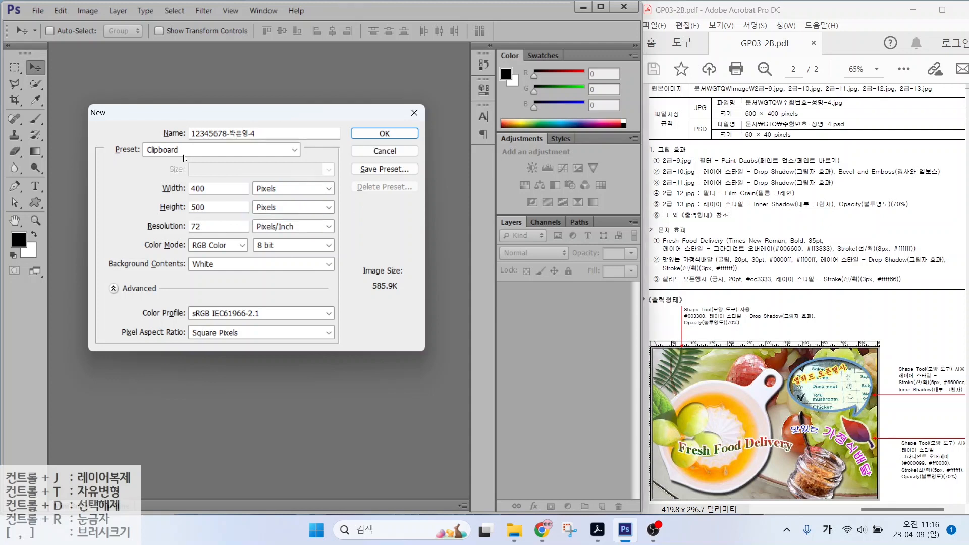
pyautogui.doubleClick(202, 189)
pyautogui.write('600')
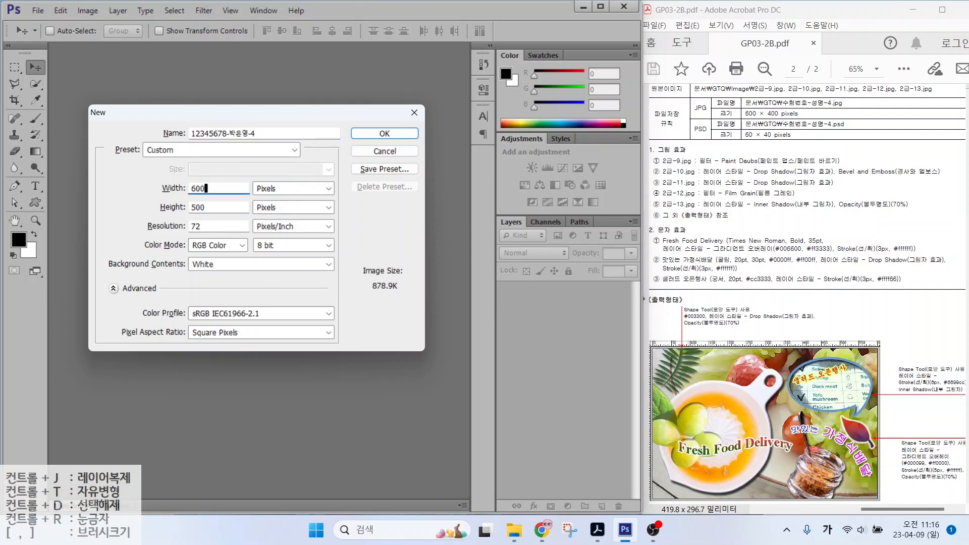
pyautogui.press('Tab')
pyautogui.write('400')
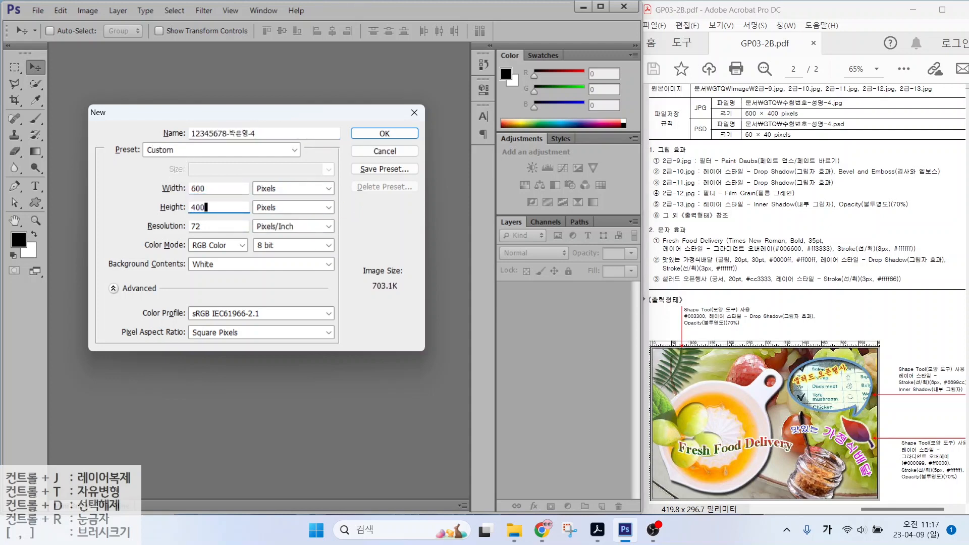
pyautogui.hotkey('alt', '2')
pyautogui.moveTo(156, 232); pyautogui.dragTo(230, 230)
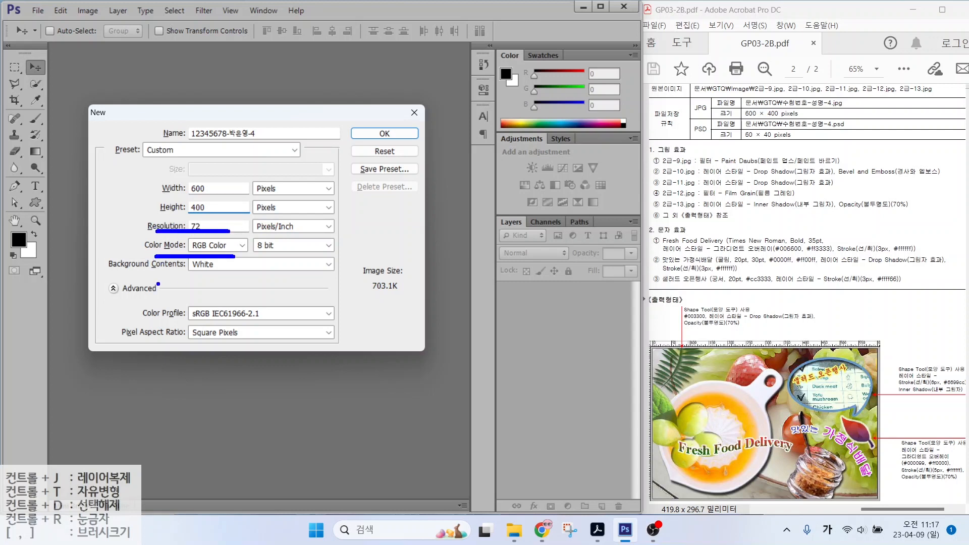
pyautogui.moveTo(153, 278); pyautogui.dragTo(241, 279)
pyautogui.press('Return')
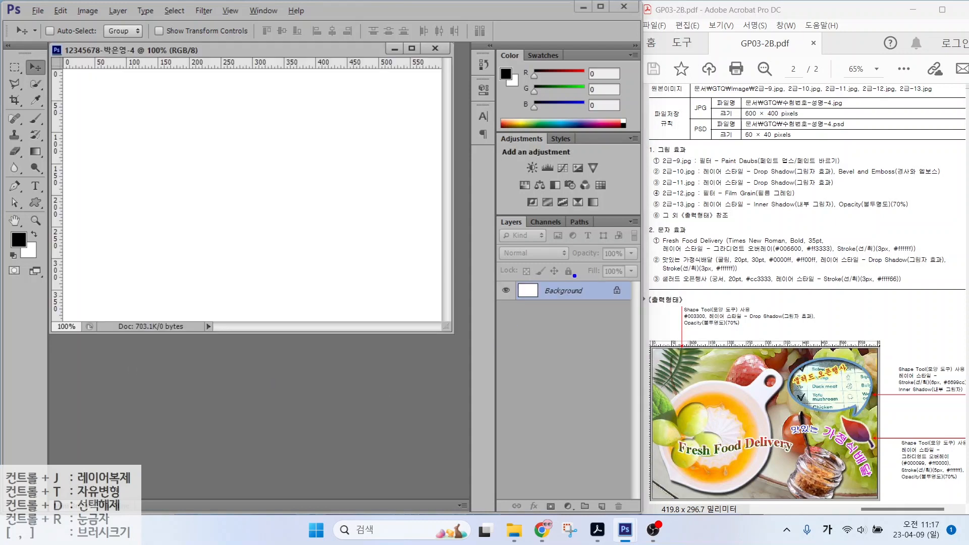
# Step: Open 2급-9.jpg from the image folder
pyautogui.moveTo(696, 165); pyautogui.dragTo(793, 164)
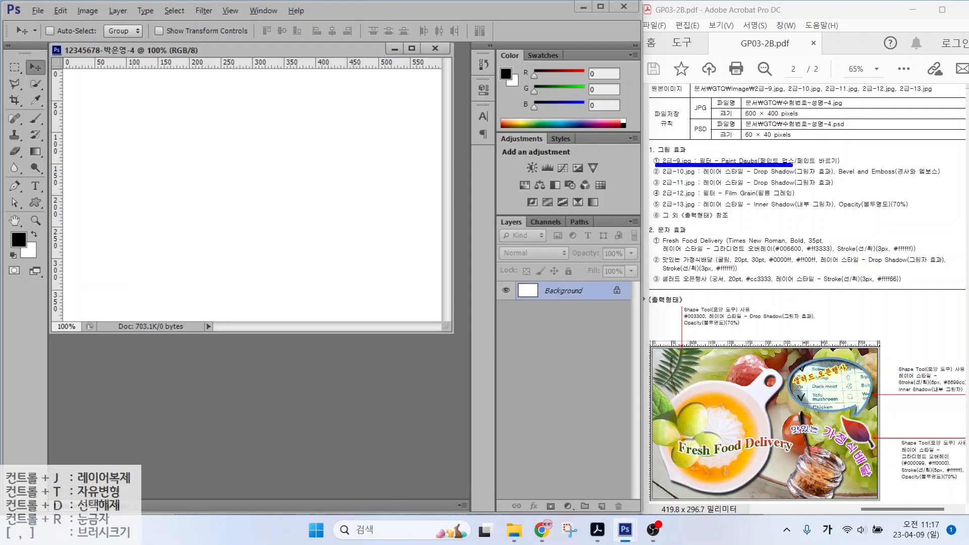
pyautogui.press('Escape')
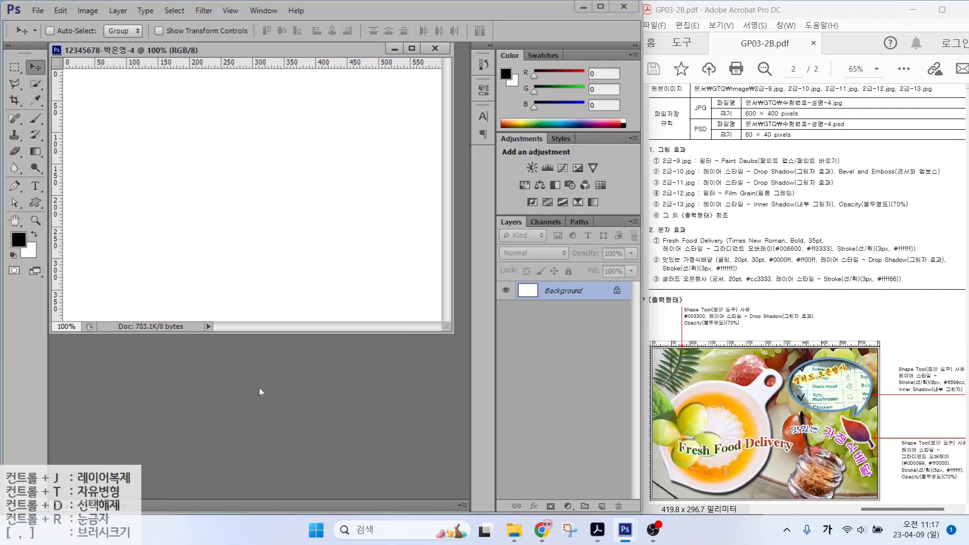
pyautogui.doubleClick(285, 365)
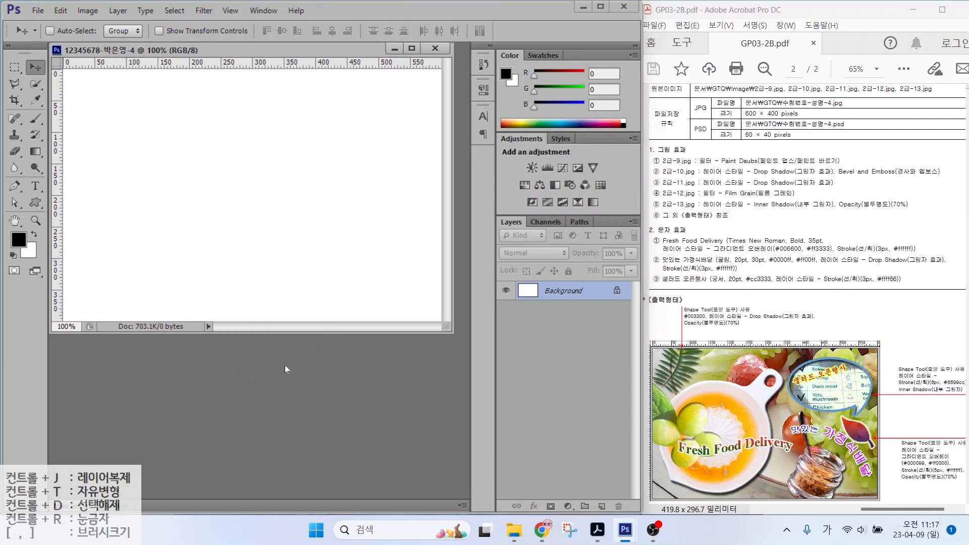
pyautogui.click(228, 158)
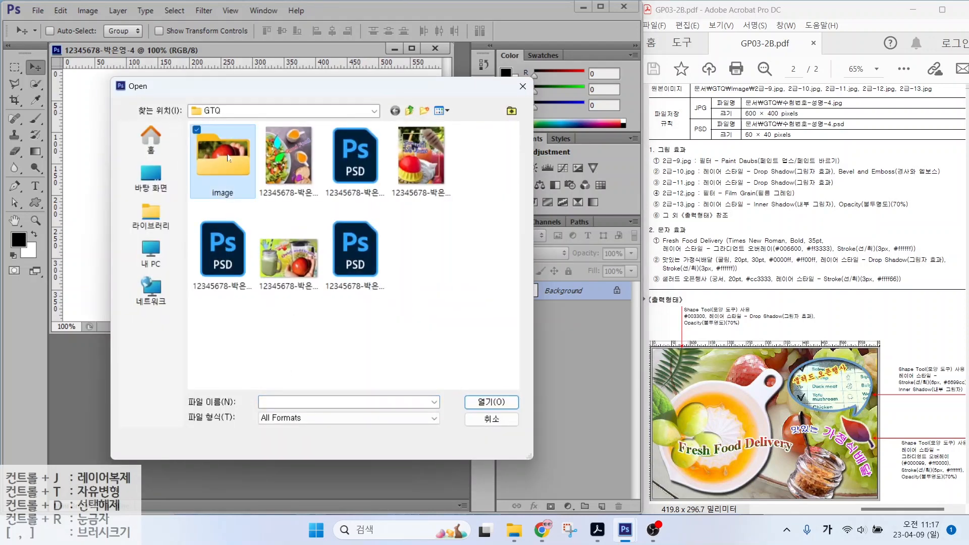
pyautogui.doubleClick(228, 158)
pyautogui.click(222, 349)
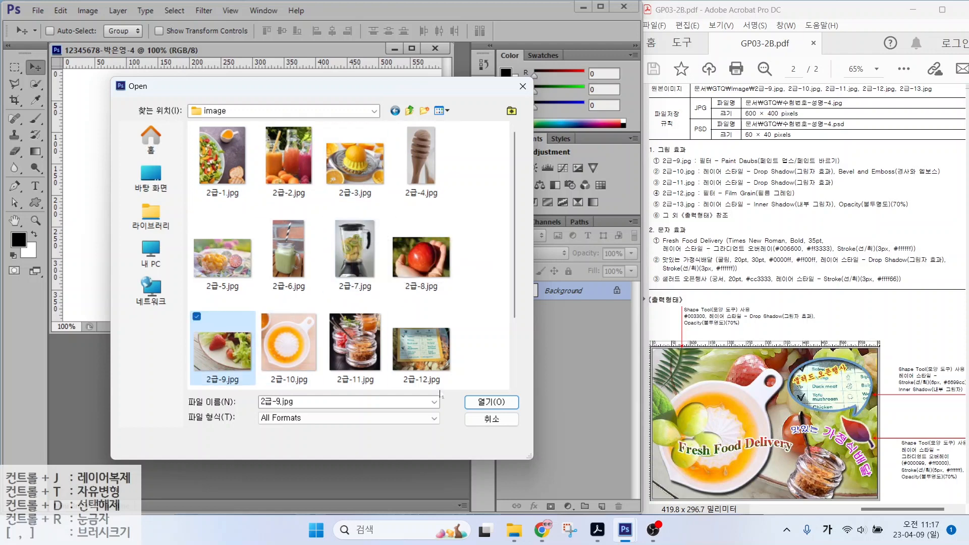
pyautogui.click(492, 402)
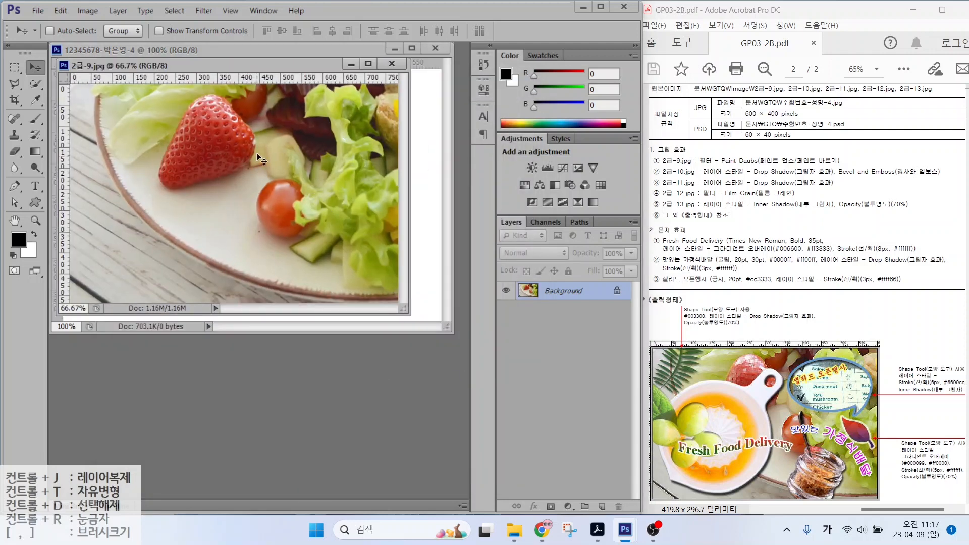
# Step: Resize the 2급-9.jpg salad photo to 600 × 400 pixels
pyautogui.press('ctrl')
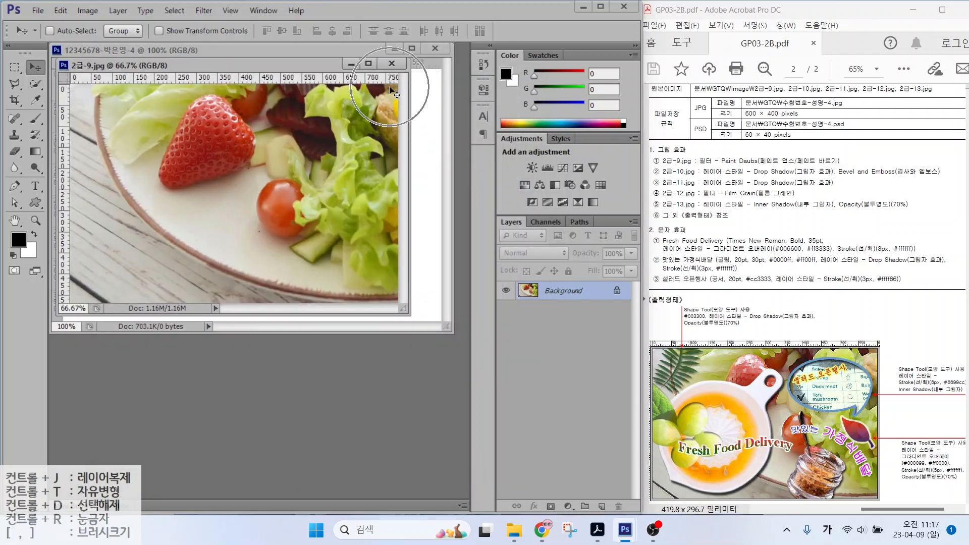
pyautogui.hotkey('alt', 'l')
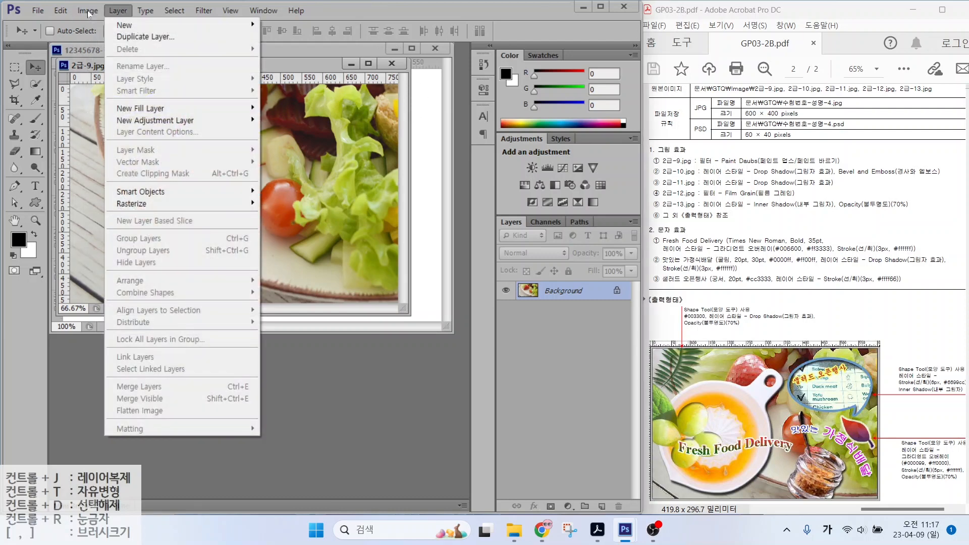
pyautogui.click(88, 11)
pyautogui.click(101, 101)
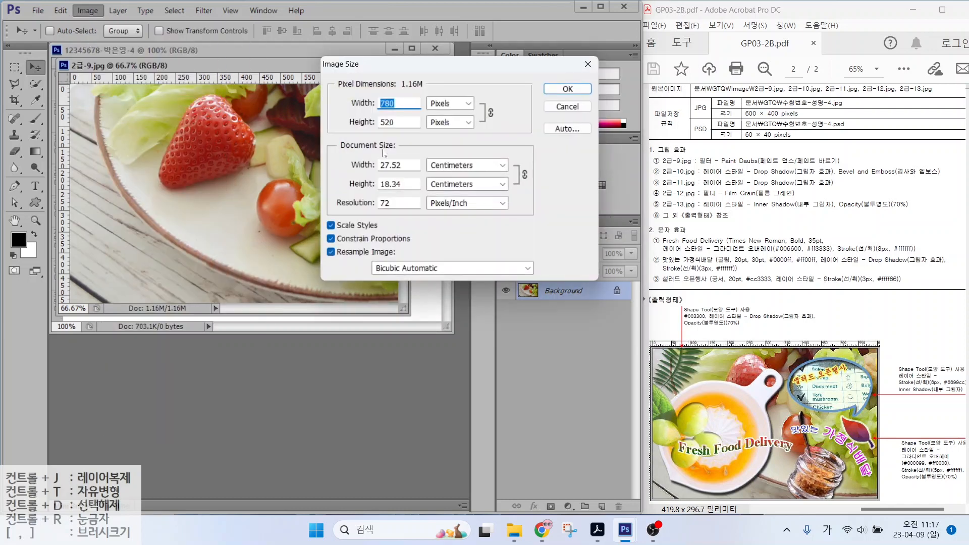
pyautogui.write('600')
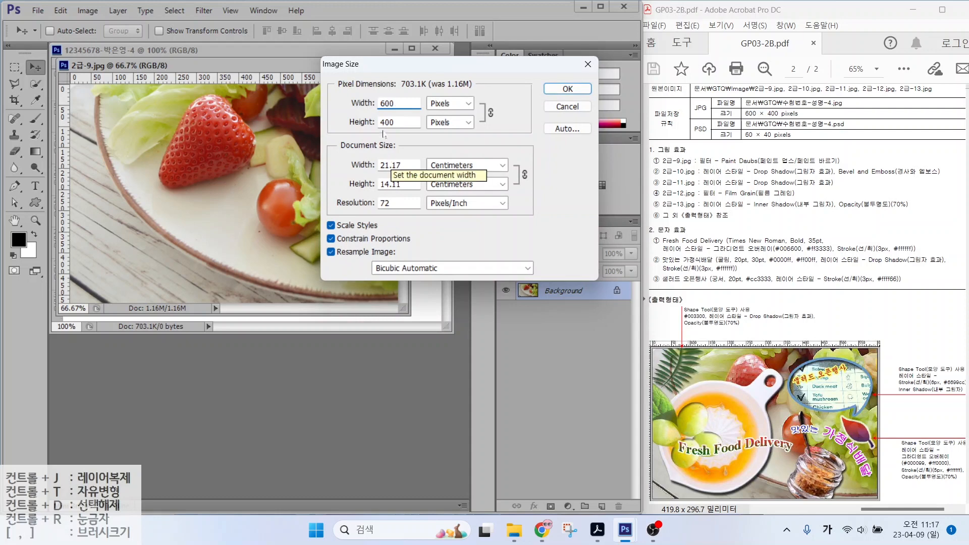
pyautogui.click(562, 91)
# Step: Drag the salad photo into the composite and close the original without saving
pyautogui.moveTo(228, 65); pyautogui.dragTo(315, 195)
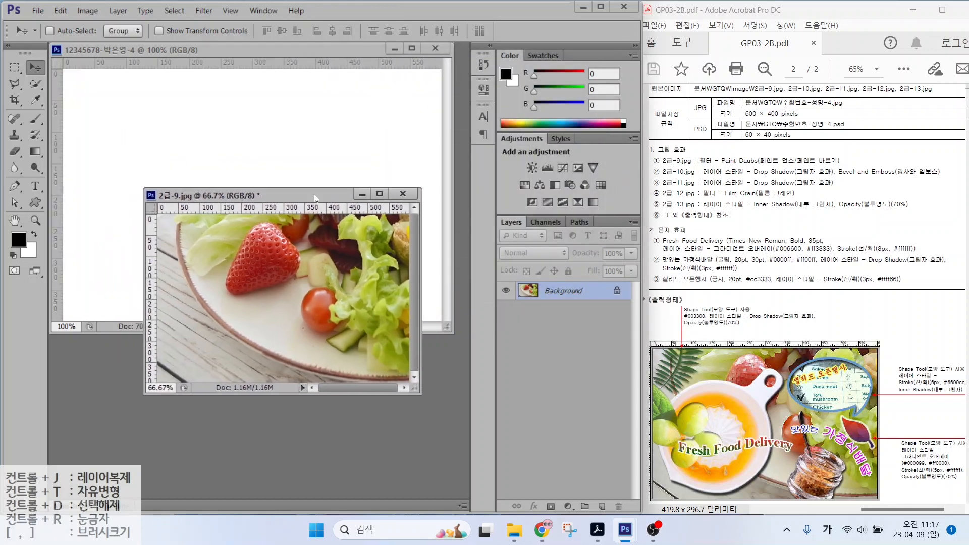
pyautogui.moveTo(256, 239); pyautogui.dragTo(226, 146)
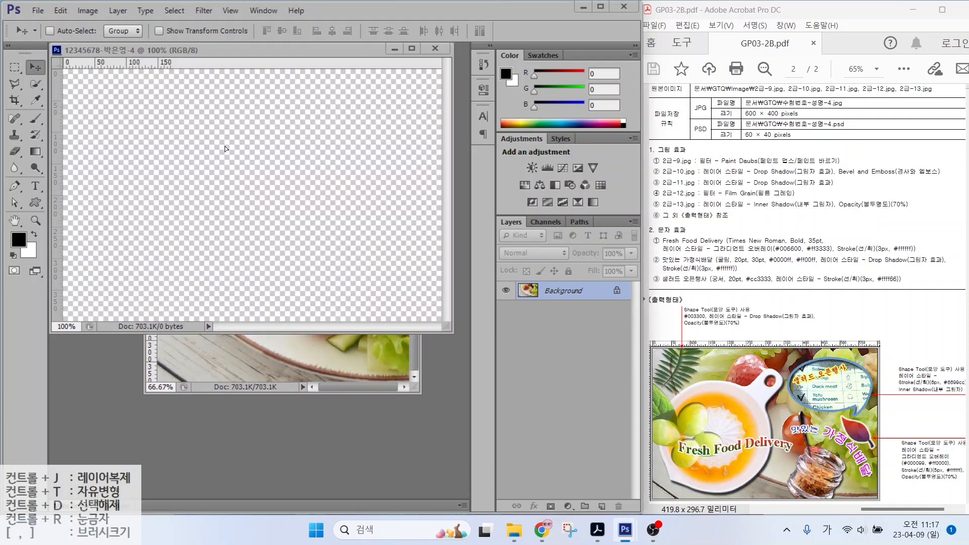
pyautogui.moveTo(285, 194); pyautogui.dragTo(287, 164)
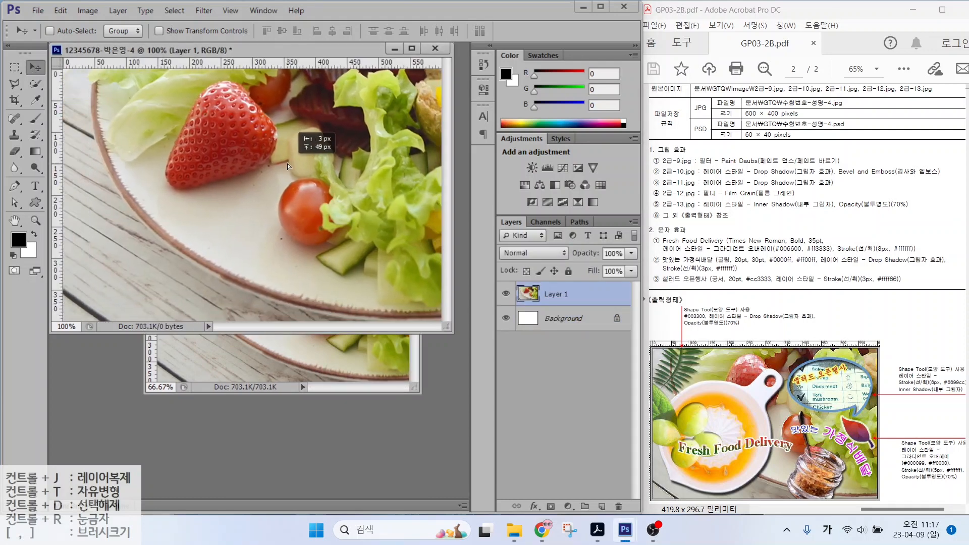
pyautogui.click(282, 349)
pyautogui.click(415, 195)
pyautogui.click(322, 206)
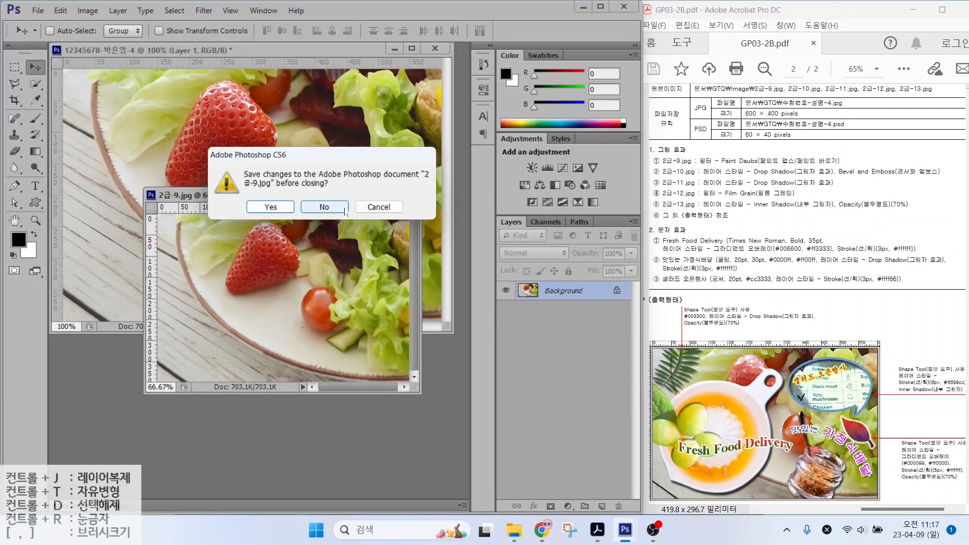
# Step: Rename the new salad layer to 2-9
pyautogui.doubleClick(558, 293)
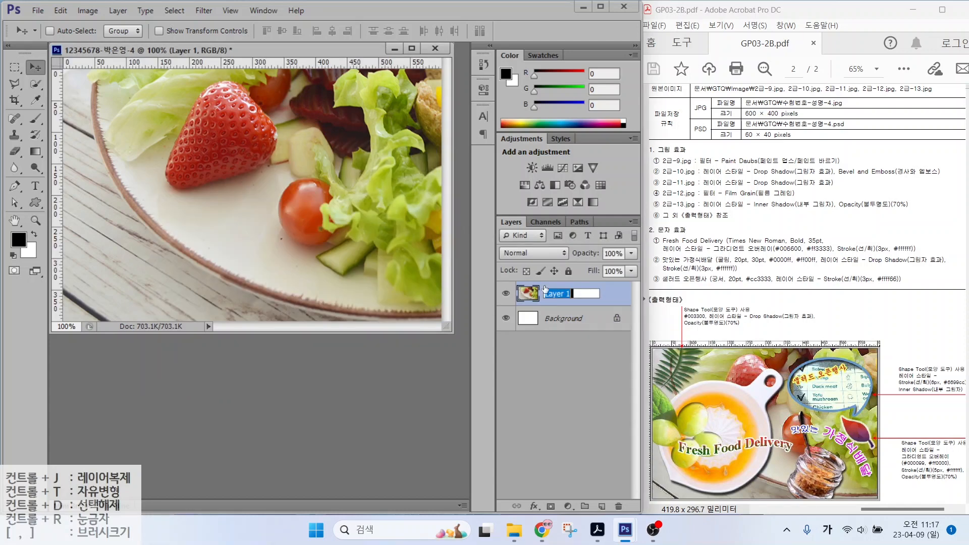
pyautogui.write('2-9')
pyautogui.press('Return')
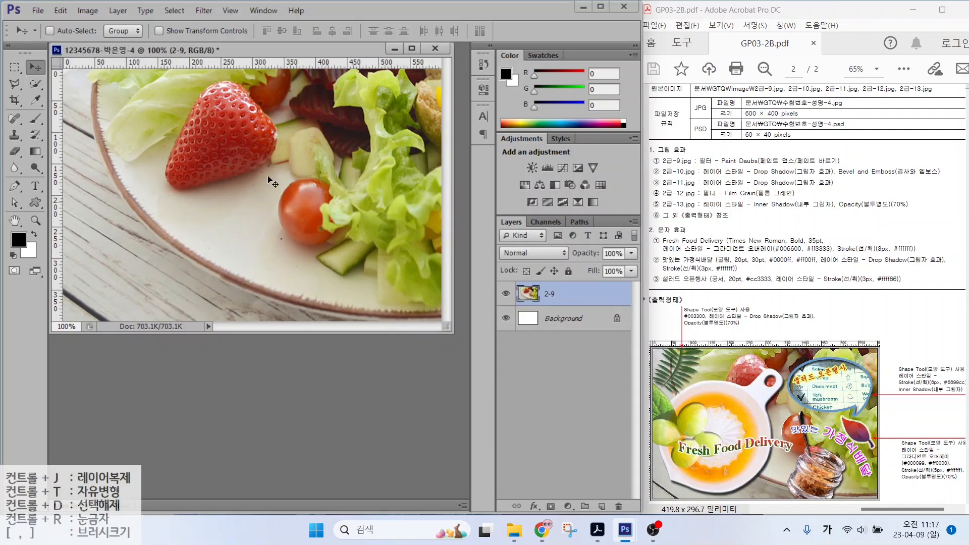
# Step: Apply Filter Gallery's Artistic > Paint Daubs filter to layer 2-9
pyautogui.click(204, 10)
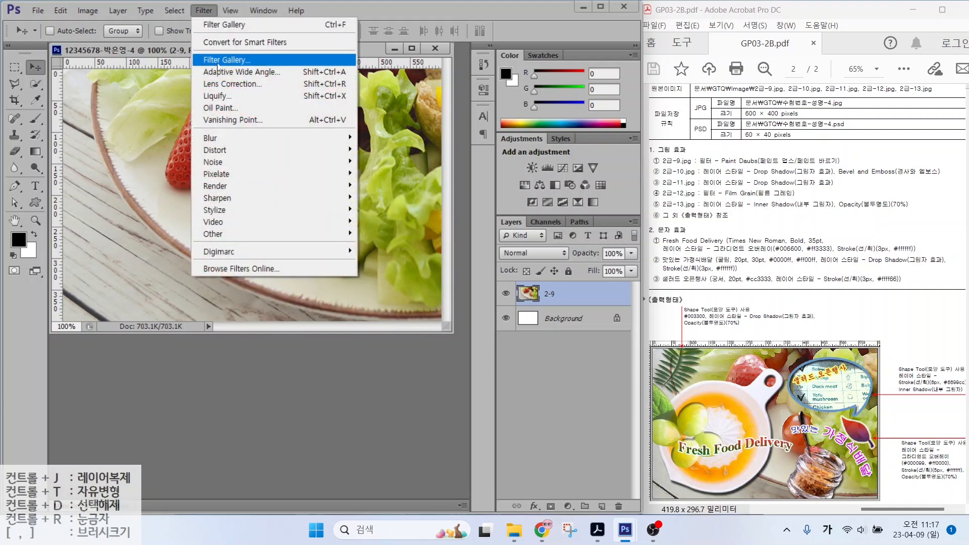
pyautogui.click(218, 64)
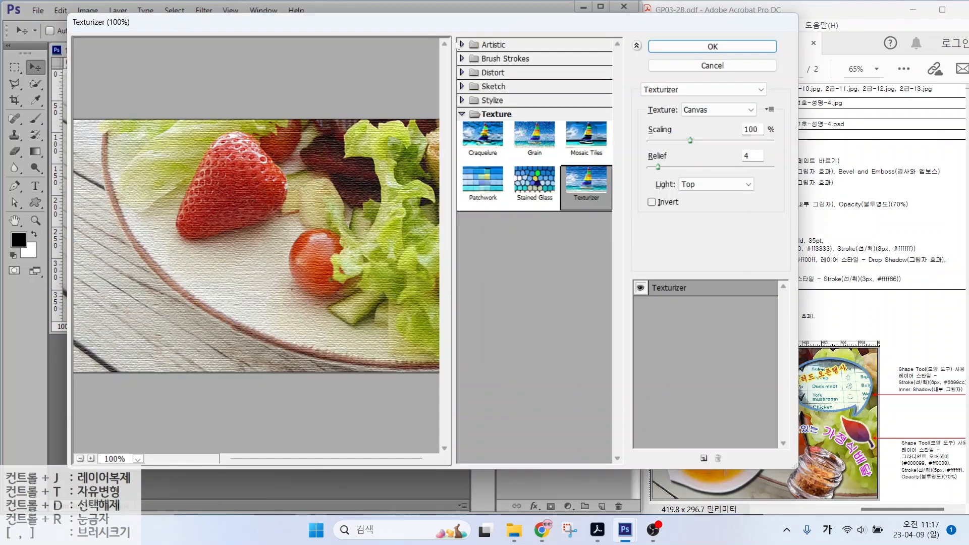
pyautogui.click(461, 45)
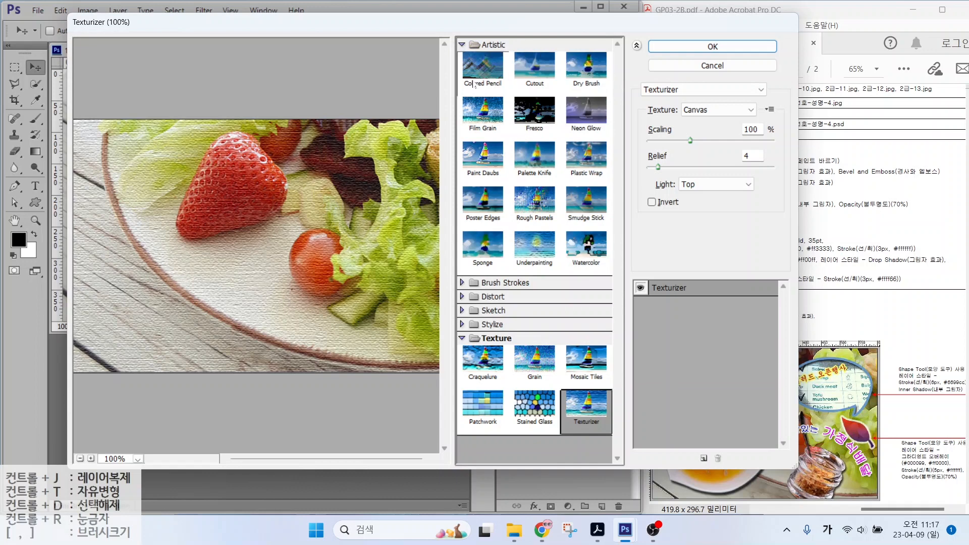
pyautogui.click(483, 155)
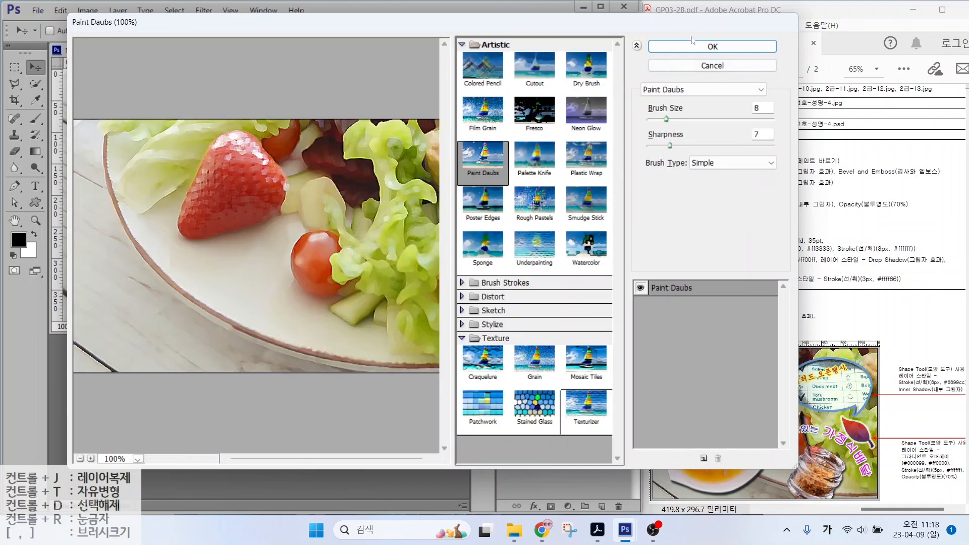
pyautogui.click(712, 47)
pyautogui.press('w')
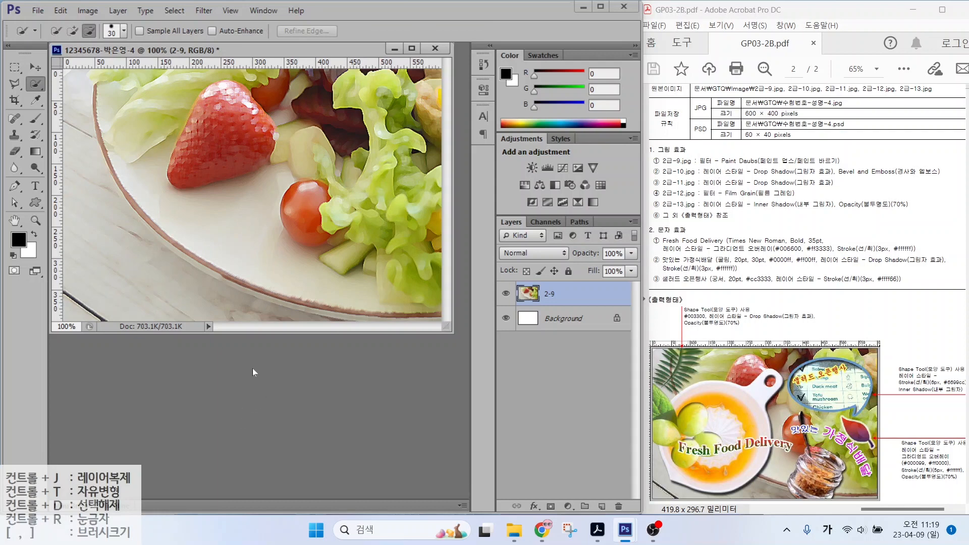
pyautogui.doubleClick(256, 354)
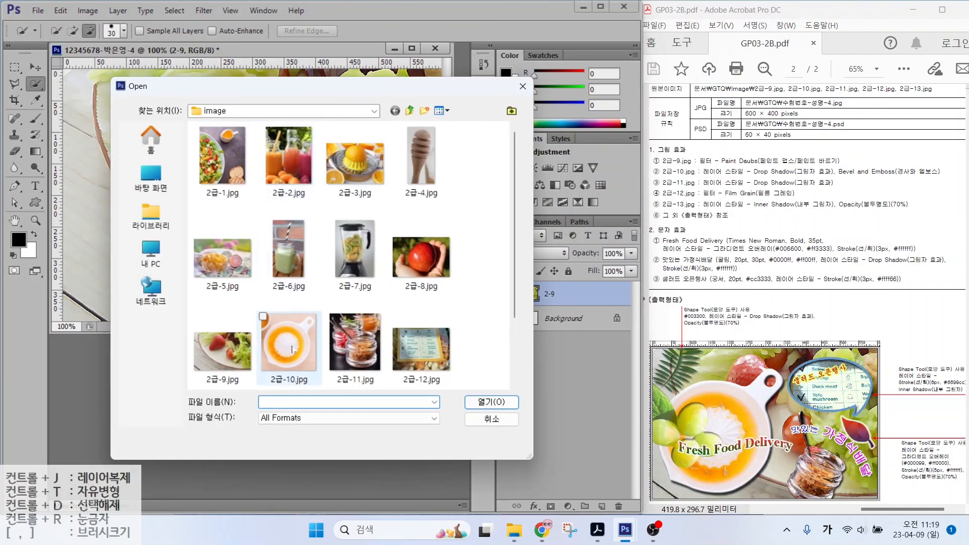
# Step: Open 2급-10.jpg and select the juicer bowl with Quick Selection
pyautogui.click(289, 348)
pyautogui.click(491, 402)
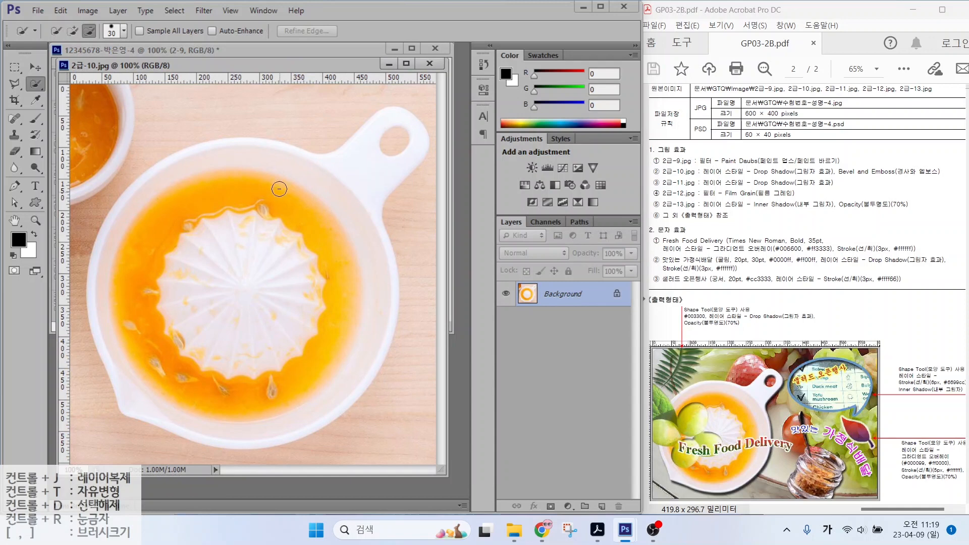
pyautogui.moveTo(352, 163)
pyautogui.mouseDown()
pyautogui.moveTo(394, 140)
pyautogui.moveTo(353, 193)
pyautogui.moveTo(353, 254)
pyautogui.moveTo(323, 318)
pyautogui.moveTo(258, 357)
pyautogui.moveTo(280, 383)
pyautogui.moveTo(169, 377)
pyautogui.mouseUp()
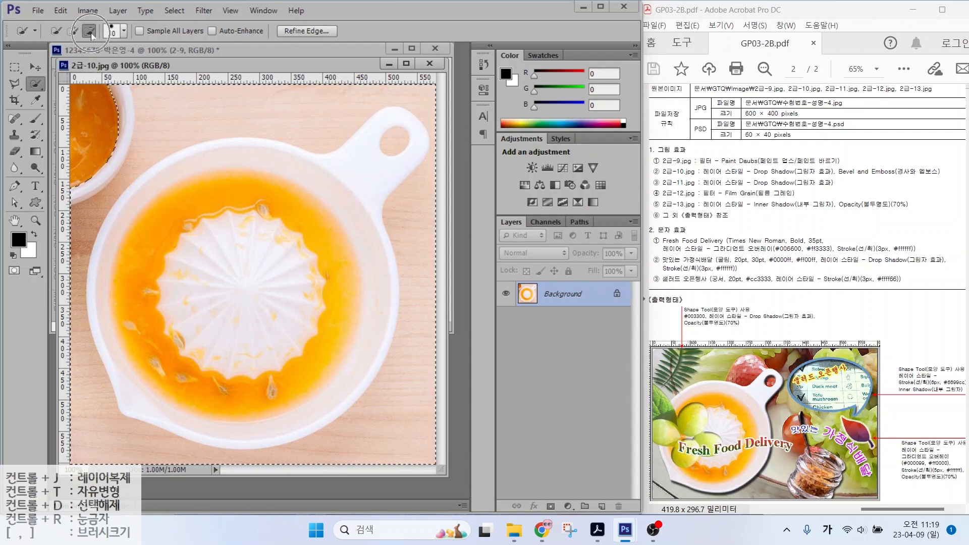
pyautogui.moveTo(298, 152)
pyautogui.mouseDown()
pyautogui.moveTo(366, 121)
pyautogui.moveTo(295, 111)
pyautogui.moveTo(99, 178)
pyautogui.moveTo(97, 437)
pyautogui.moveTo(427, 334)
pyautogui.moveTo(428, 217)
pyautogui.moveTo(393, 108)
pyautogui.moveTo(394, 150)
pyautogui.mouseUp()
pyautogui.press('[')
pyautogui.press('[')
pyautogui.press('[')
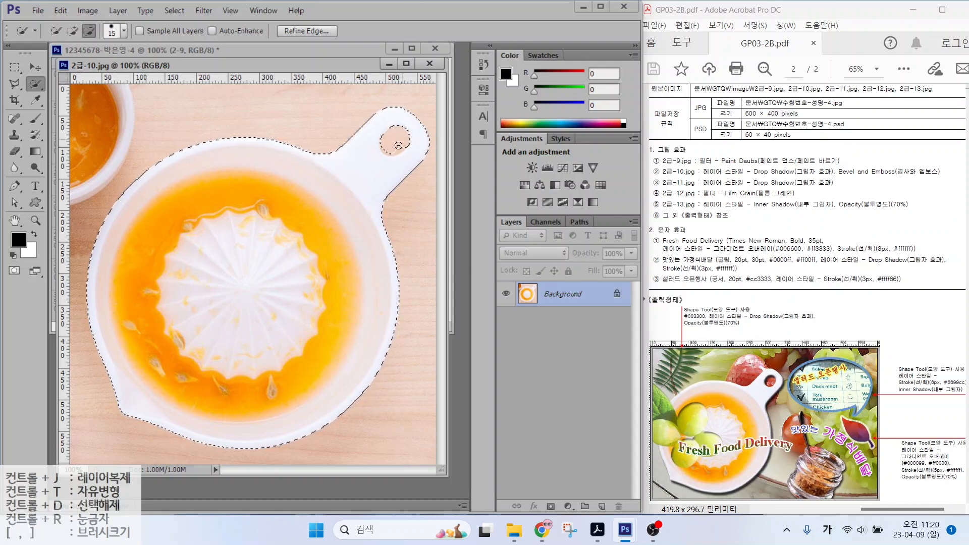
# Step: Move the bowl into the composite, close the source, and name the layer 2-10
pyautogui.moveTo(205, 67); pyautogui.dragTo(250, 100)
pyautogui.press('v')
pyautogui.moveTo(253, 247); pyautogui.dragTo(83, 203)
pyautogui.click(474, 97)
pyautogui.doubleClick(556, 294)
pyautogui.write('2-10')
pyautogui.press('Return')
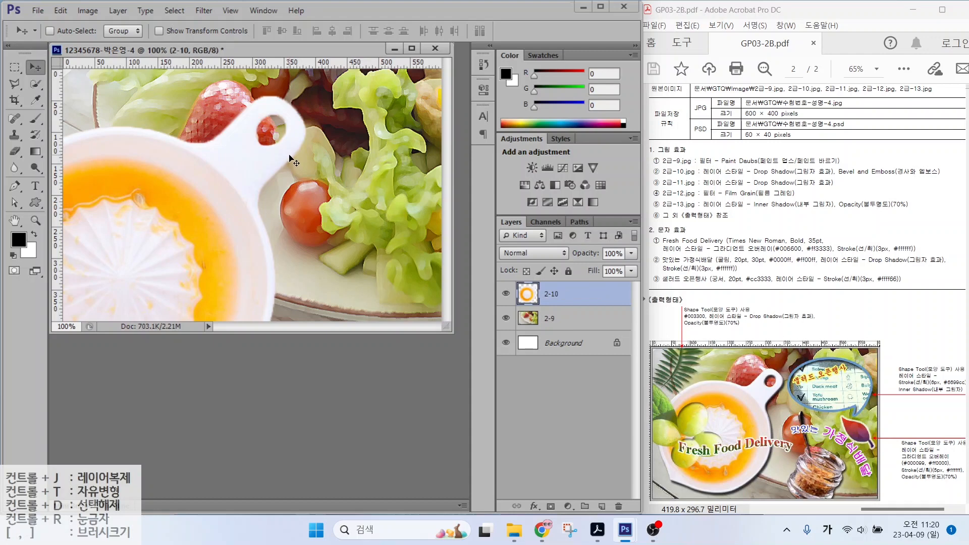
# Step: Scale the bowl to about 64% and place it at the left
pyautogui.hotkey('ctrl', 't')
pyautogui.moveTo(308, 96); pyautogui.dragTo(167, 239)
pyautogui.moveTo(112, 280); pyautogui.dragTo(220, 156)
pyautogui.moveTo(273, 112); pyautogui.dragTo(290, 92)
pyautogui.press('Return')
# Step: Give the bowl Bevel & Emboss and Drop Shadow, then open 2급-11.jpg
pyautogui.click(534, 506)
pyautogui.click(579, 373)
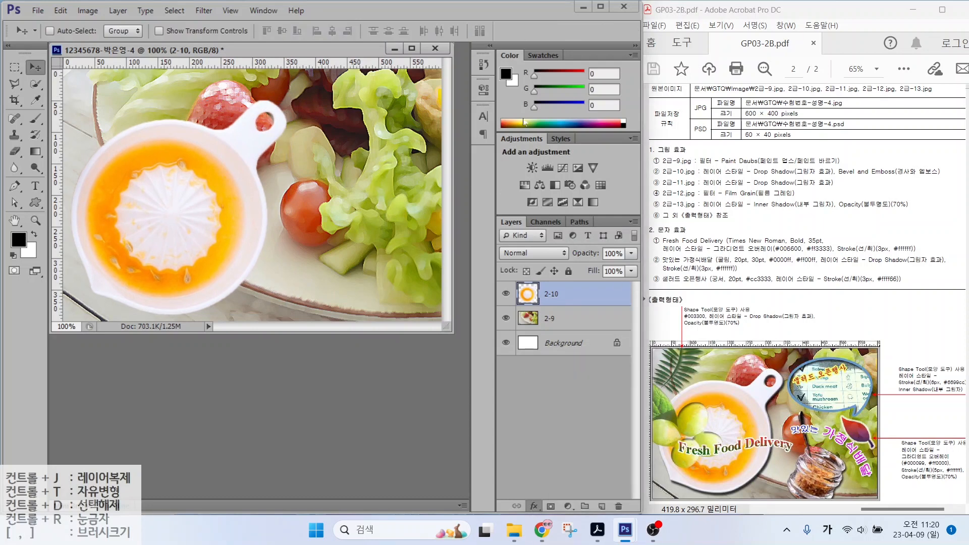
pyautogui.click(408, 273)
pyautogui.click(745, 94)
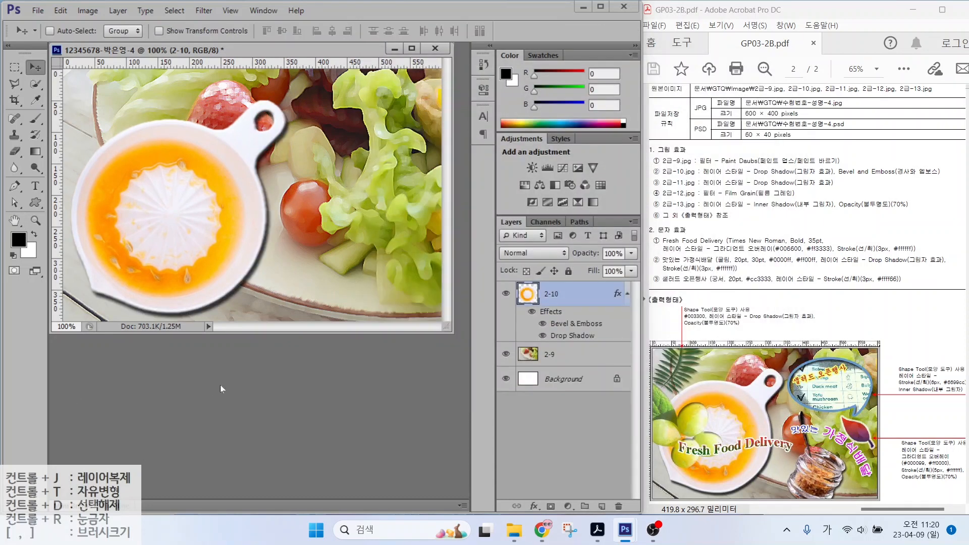
pyautogui.doubleClick(220, 385)
pyautogui.doubleClick(355, 333)
# Step: Select the front jar, including its rim and spoon tip, with Quick Selection
pyautogui.click(41, 88)
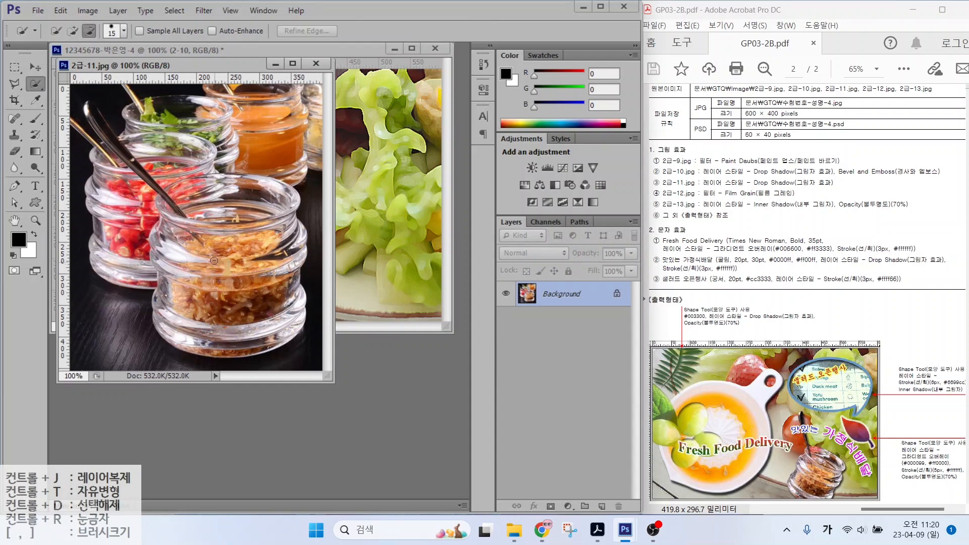
pyautogui.moveTo(215, 262)
pyautogui.mouseDown()
pyautogui.moveTo(273, 331)
pyautogui.moveTo(205, 332)
pyautogui.moveTo(244, 207)
pyautogui.moveTo(274, 245)
pyautogui.moveTo(289, 300)
pyautogui.moveTo(290, 238)
pyautogui.moveTo(267, 213)
pyautogui.moveTo(281, 206)
pyautogui.moveTo(196, 195)
pyautogui.moveTo(221, 234)
pyautogui.moveTo(166, 267)
pyautogui.moveTo(161, 239)
pyautogui.moveTo(223, 221)
pyautogui.mouseUp()
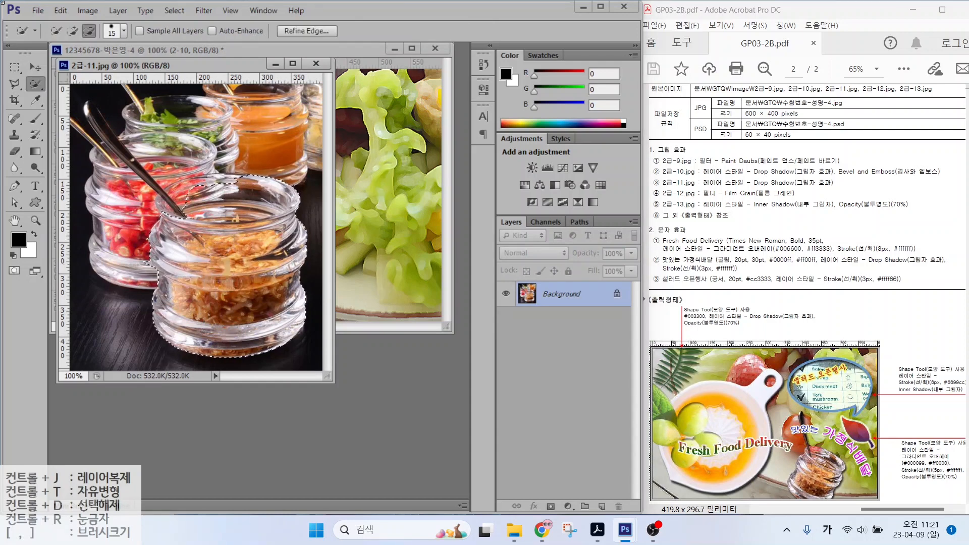
pyautogui.moveTo(237, 188)
pyautogui.mouseDown()
pyautogui.moveTo(216, 186)
pyautogui.moveTo(175, 213)
pyautogui.mouseUp()
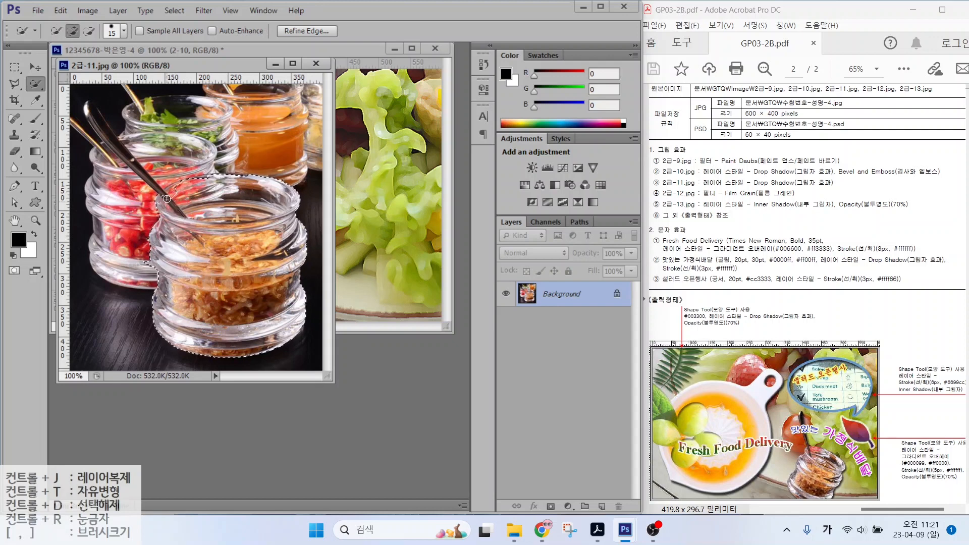
pyautogui.press('l')
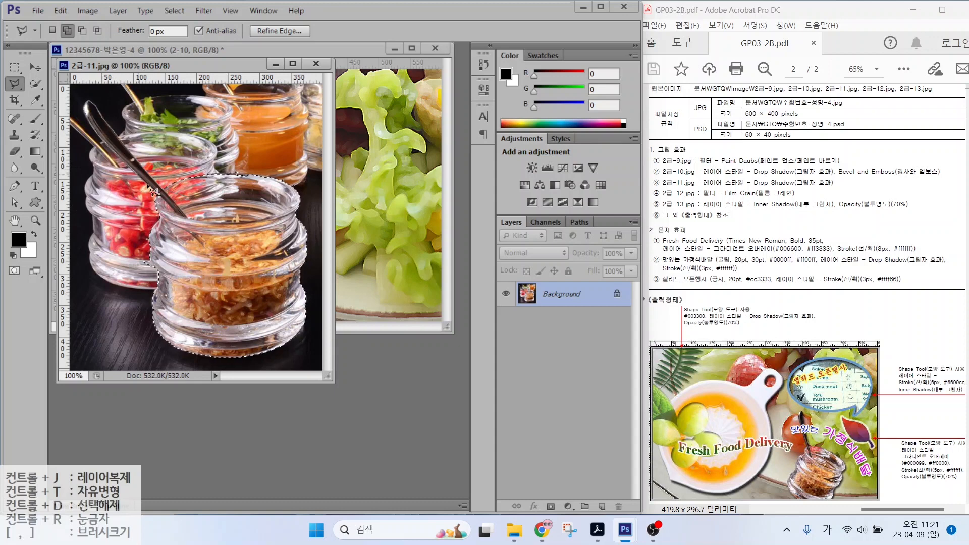
# Step: Move the jar into the composite as layer 2-11 and close 2급-11
pyautogui.press('v')
pyautogui.moveTo(265, 246); pyautogui.dragTo(394, 220)
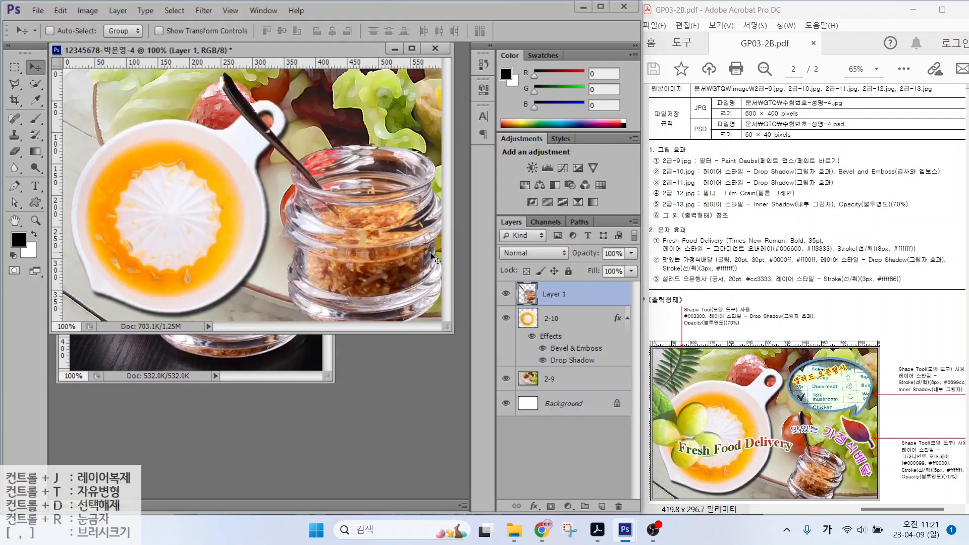
pyautogui.doubleClick(553, 293)
pyautogui.write('2-11')
pyautogui.press('Return')
pyautogui.click(156, 346)
pyautogui.click(316, 64)
# Step: Scale the jar to about 55%, tilt it, and nudge it into place
pyautogui.hotkey('ctrl', 't')
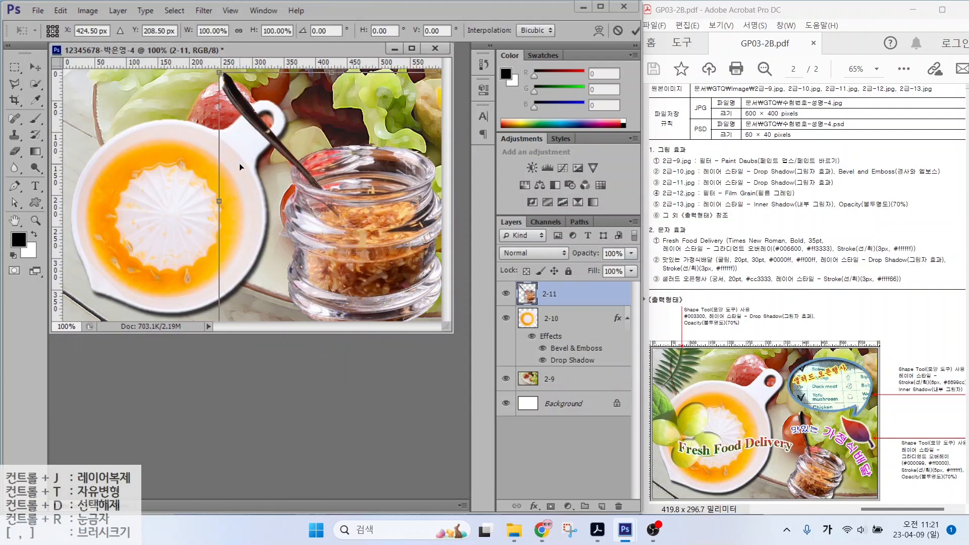
pyautogui.moveTo(221, 72); pyautogui.dragTo(333, 204)
pyautogui.moveTo(310, 204); pyautogui.dragTo(347, 175)
pyautogui.moveTo(387, 288); pyautogui.dragTo(354, 285)
pyautogui.moveTo(336, 180); pyautogui.dragTo(293, 164)
pyautogui.moveTo(358, 294); pyautogui.dragTo(345, 300)
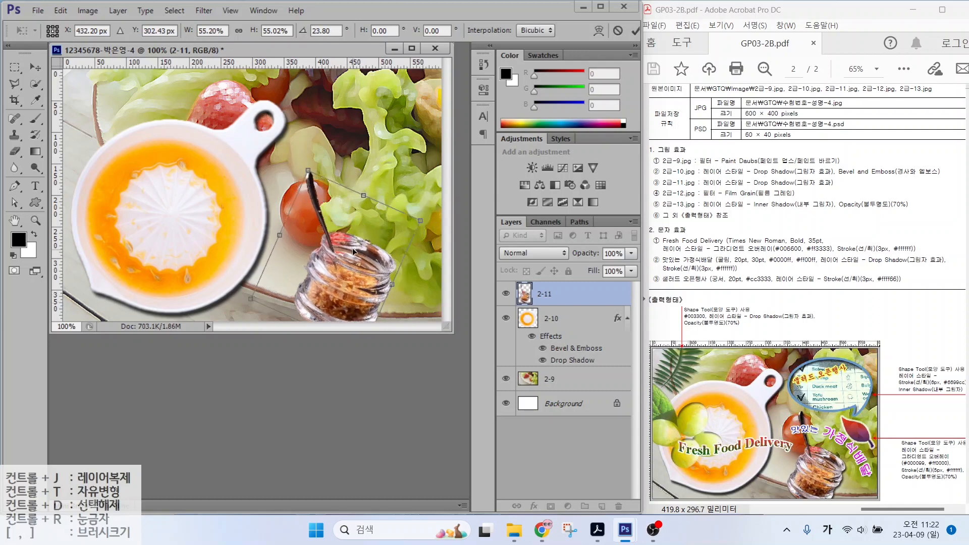
pyautogui.press('Return')
# Step: Add a Drop Shadow to the jar, then open 2급-12.jpg
pyautogui.click(535, 505)
pyautogui.click(551, 497)
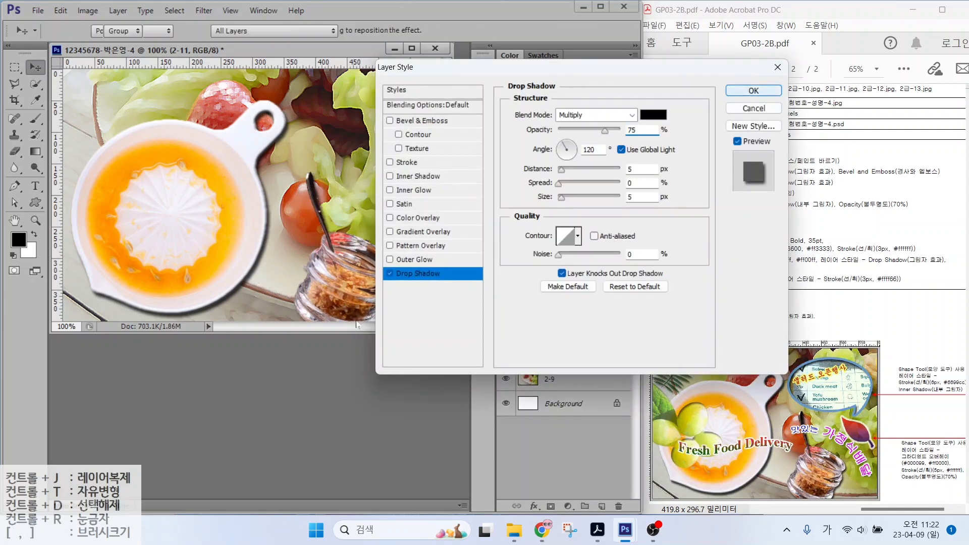
pyautogui.click(754, 91)
pyautogui.hotkey('ctrl', 'o')
pyautogui.doubleClick(421, 349)
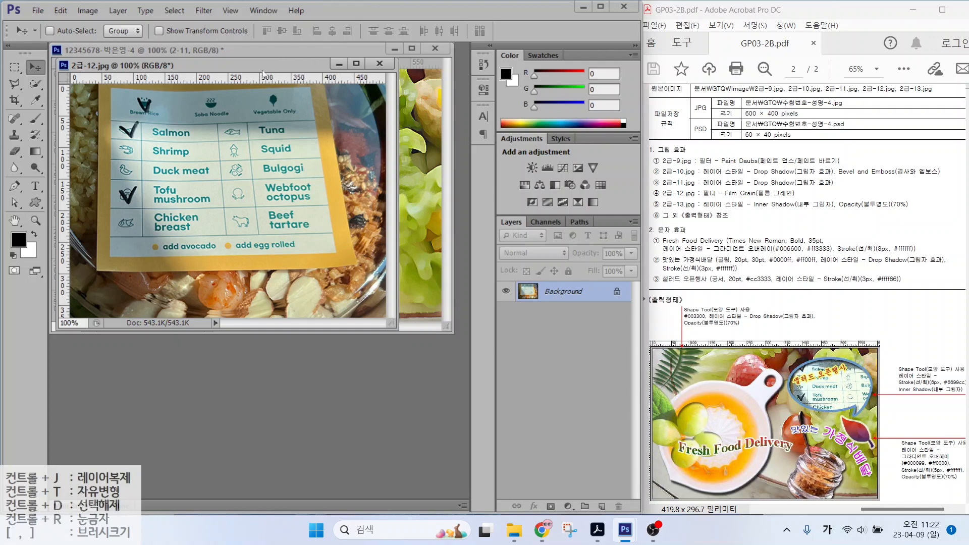
# Step: Bring the 2급-12 menu card photo into the composite, close its window, and rename the layer 2-12
pyautogui.moveTo(262, 70); pyautogui.dragTo(348, 227)
pyautogui.moveTo(394, 441); pyautogui.dragTo(353, 274)
pyautogui.click(341, 396)
pyautogui.hotkey('ctrl', 'w')
pyautogui.moveTo(283, 182)
pyautogui.mouseDown()
pyautogui.moveTo(288, 238)
pyautogui.moveTo(306, 217)
pyautogui.mouseUp()
pyautogui.doubleClick(556, 294)
pyautogui.write('2-12')
pyautogui.press('Return')
pyautogui.moveTo(840, 366); pyautogui.dragTo(883, 336)
pyautogui.press('Escape')
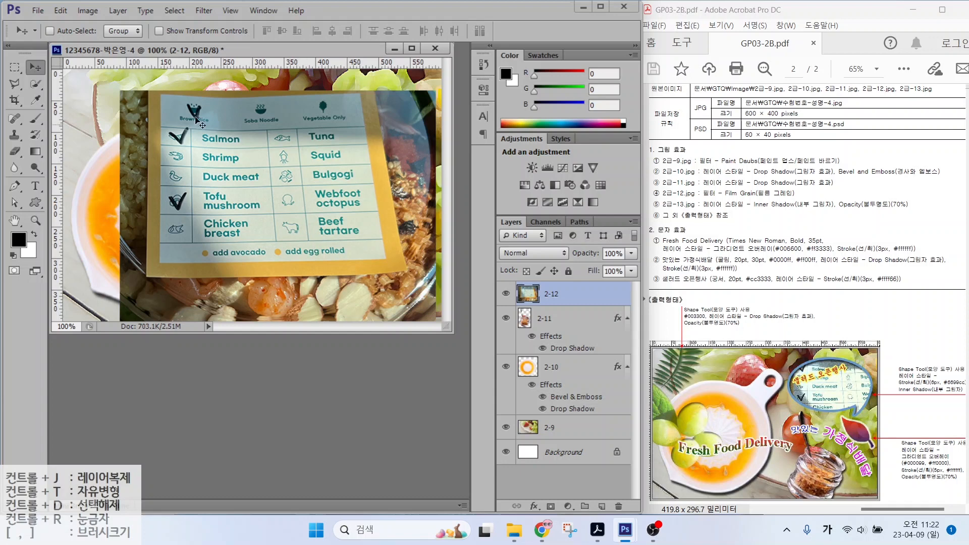
# Step: Draw a speech-bubble custom shape over the menu card
pyautogui.click(36, 203)
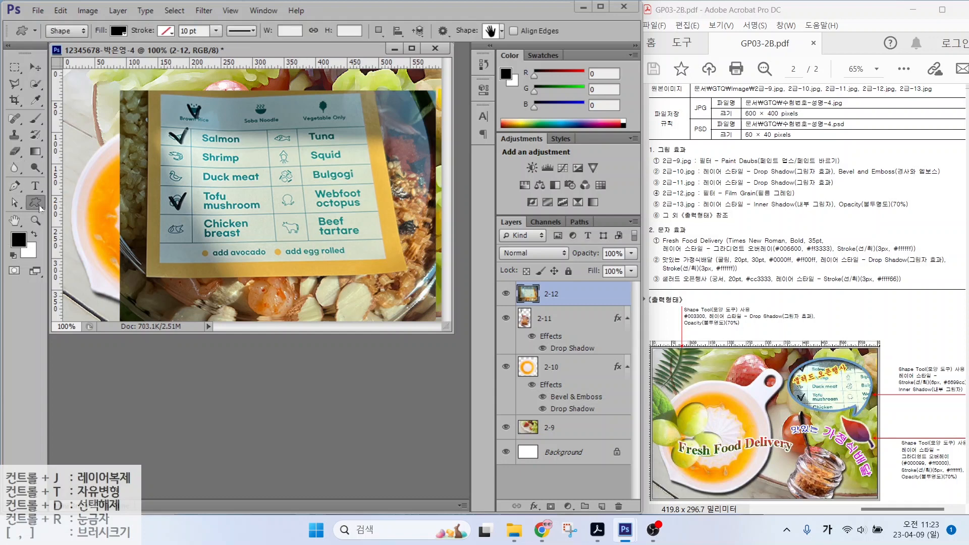
pyautogui.moveTo(84, 43)
pyautogui.mouseDown()
pyautogui.moveTo(43, 29)
pyautogui.moveTo(84, 42)
pyautogui.moveTo(111, 84)
pyautogui.mouseUp()
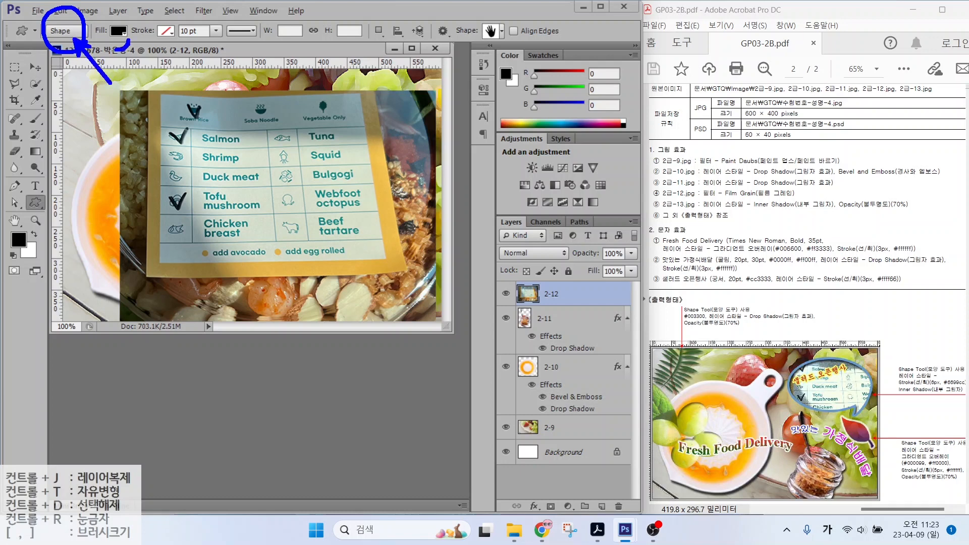
pyautogui.moveTo(124, 42); pyautogui.dragTo(154, 73)
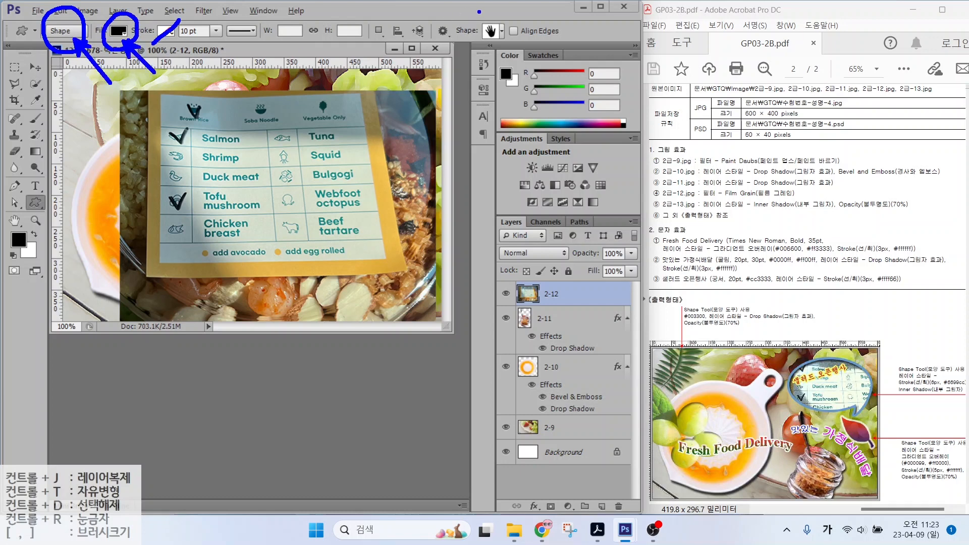
pyautogui.moveTo(506, 50); pyautogui.dragTo(509, 33)
pyautogui.moveTo(498, 52); pyautogui.dragTo(531, 77)
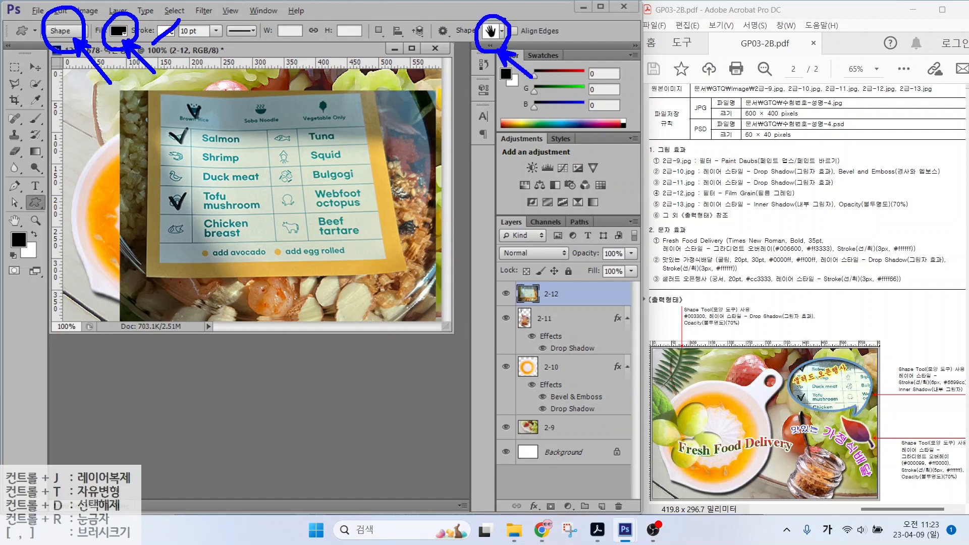
pyautogui.press('Escape')
pyautogui.click(495, 31)
pyautogui.scroll(-6, 447, 310)
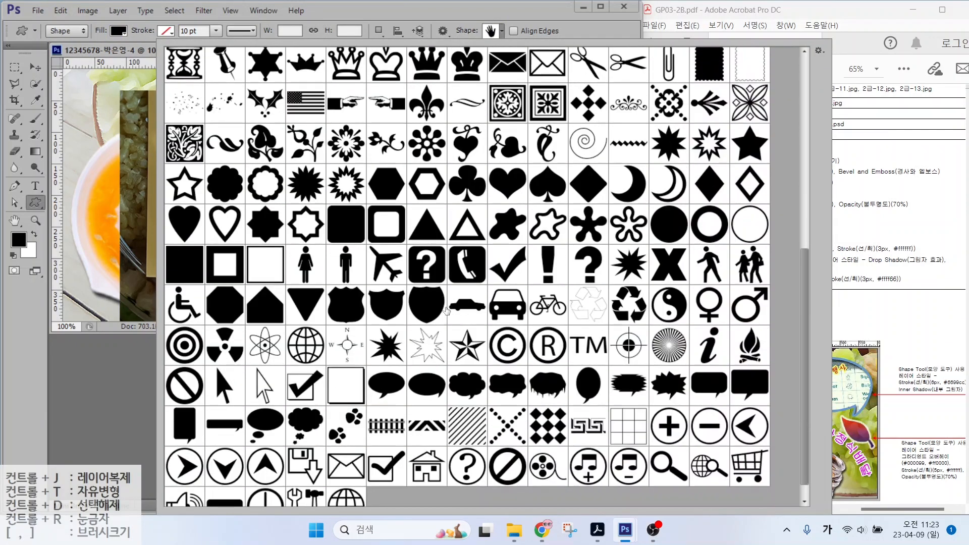
pyautogui.doubleClick(397, 387)
pyautogui.moveTo(255, 100); pyautogui.dragTo(415, 203)
# Step: Nudge the bubble into place, stack 2-12 above Shape 1, and create a clipping mask
pyautogui.press('v')
pyautogui.moveTo(332, 135); pyautogui.dragTo(338, 121)
pyautogui.moveTo(386, 162)
pyautogui.mouseDown()
pyautogui.moveTo(390, 149)
pyautogui.moveTo(392, 160)
pyautogui.mouseUp()
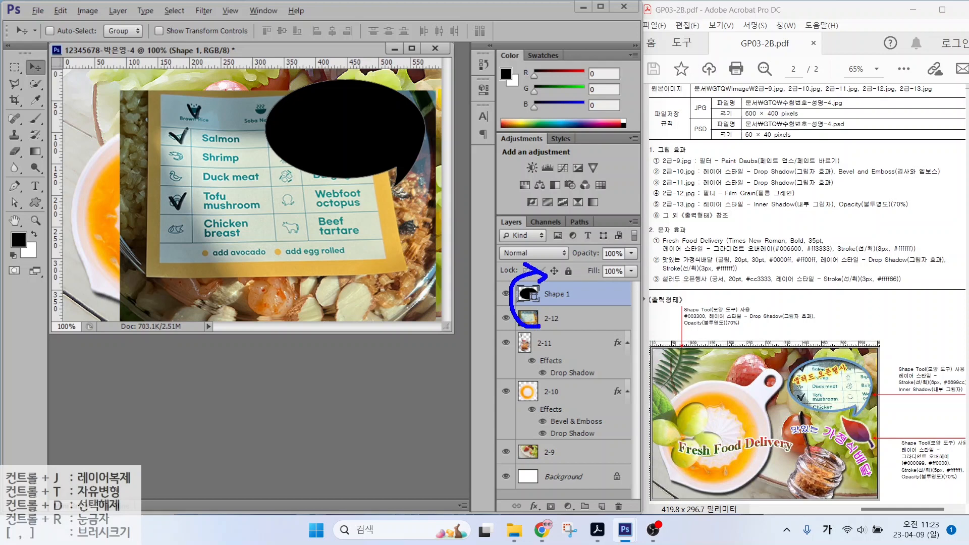
pyautogui.press('Escape')
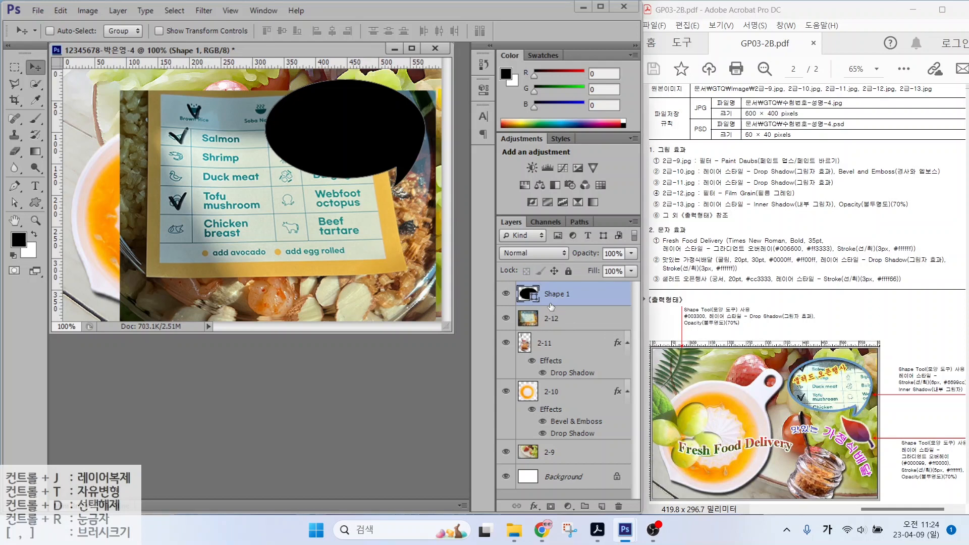
pyautogui.moveTo(555, 321); pyautogui.dragTo(554, 290)
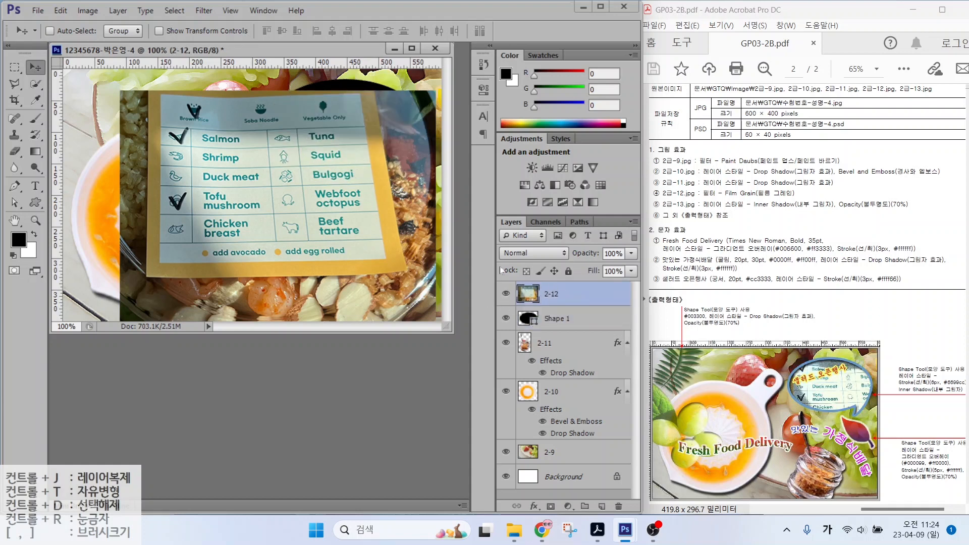
pyautogui.rightClick(575, 294)
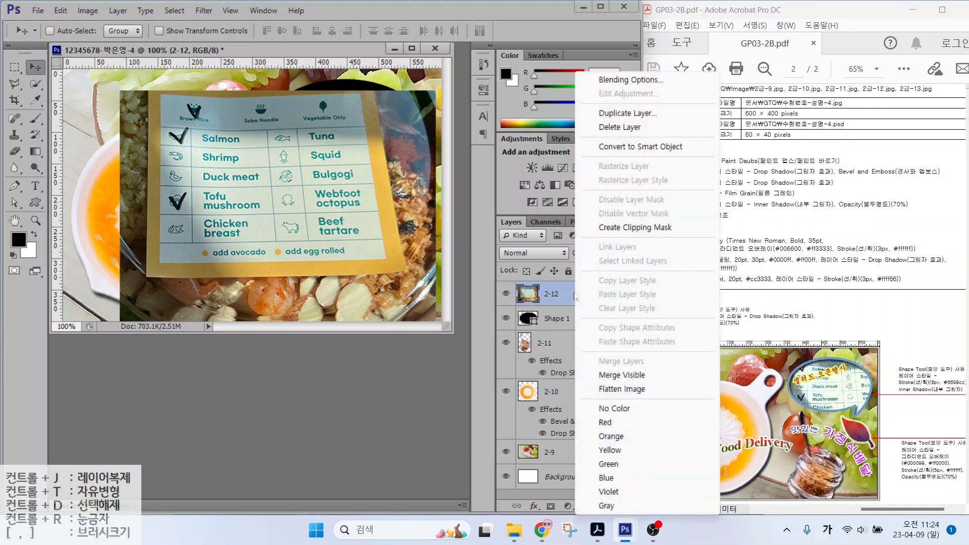
pyautogui.click(640, 230)
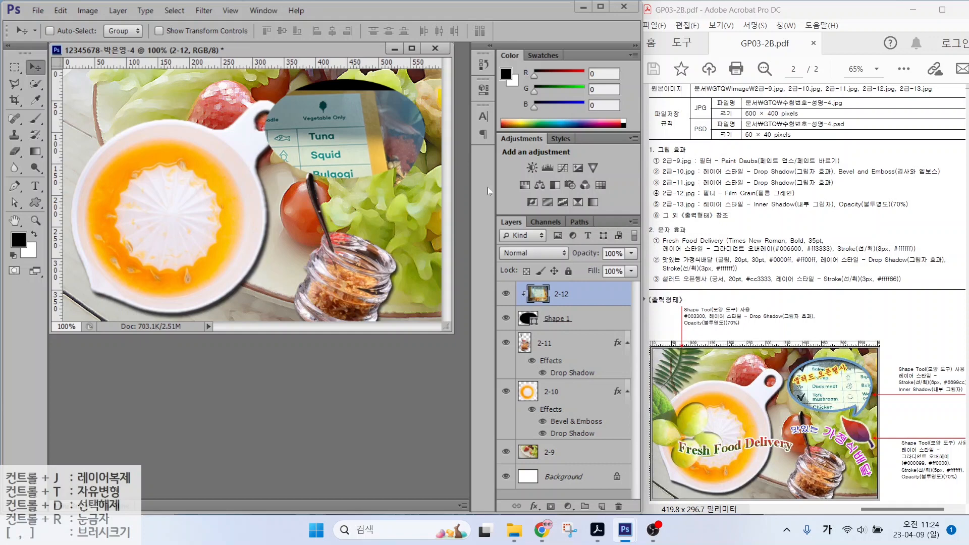
# Step: Slide the clipped menu photo so Salmon through Chicken show inside the bubble
pyautogui.moveTo(330, 150); pyautogui.dragTo(337, 126)
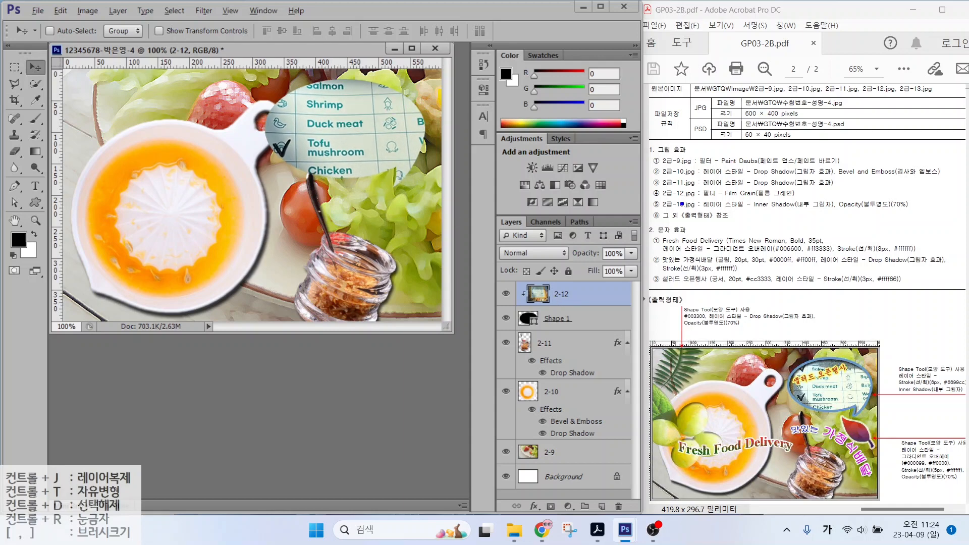
pyautogui.moveTo(727, 201); pyautogui.dragTo(802, 200)
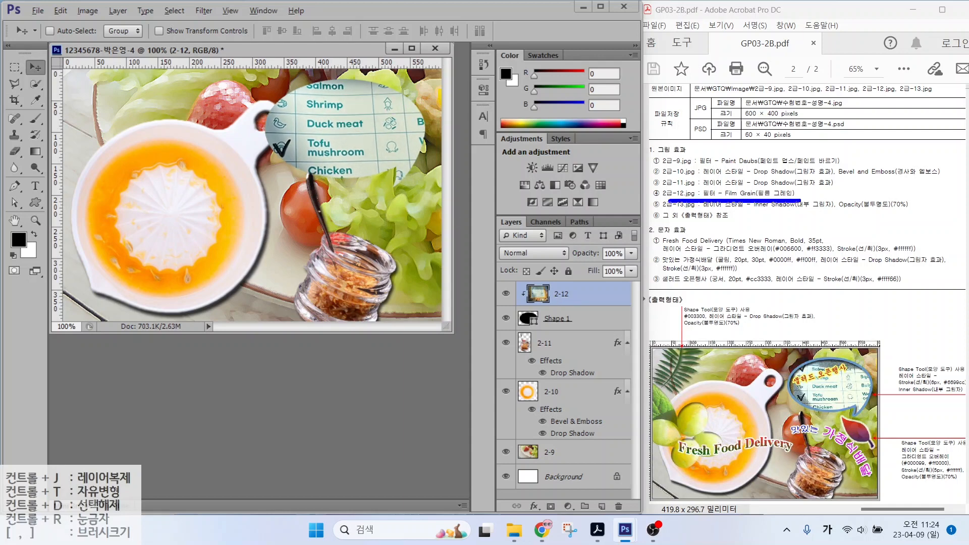
pyautogui.press('Escape')
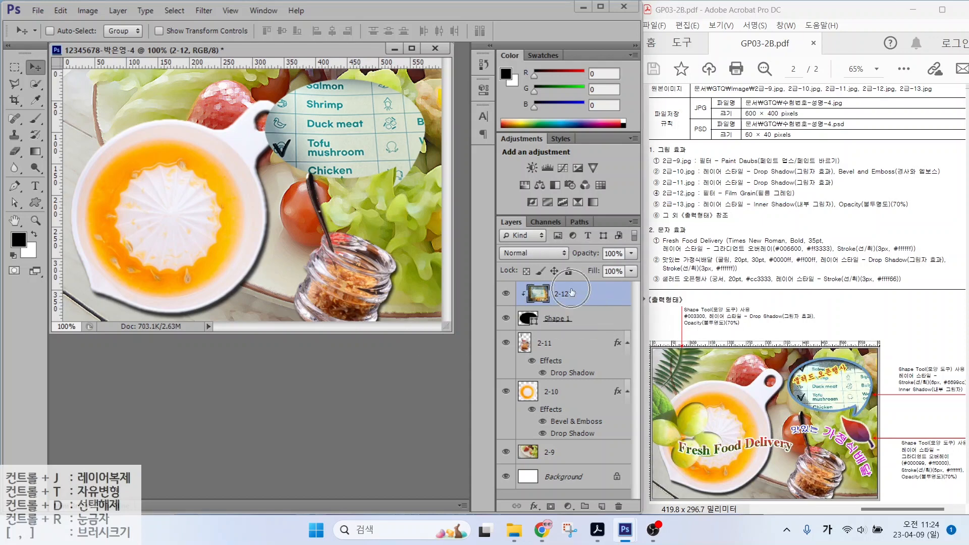
# Step: Apply the Film Grain filter from the Filter Gallery to layer 2-12
pyautogui.click(204, 10)
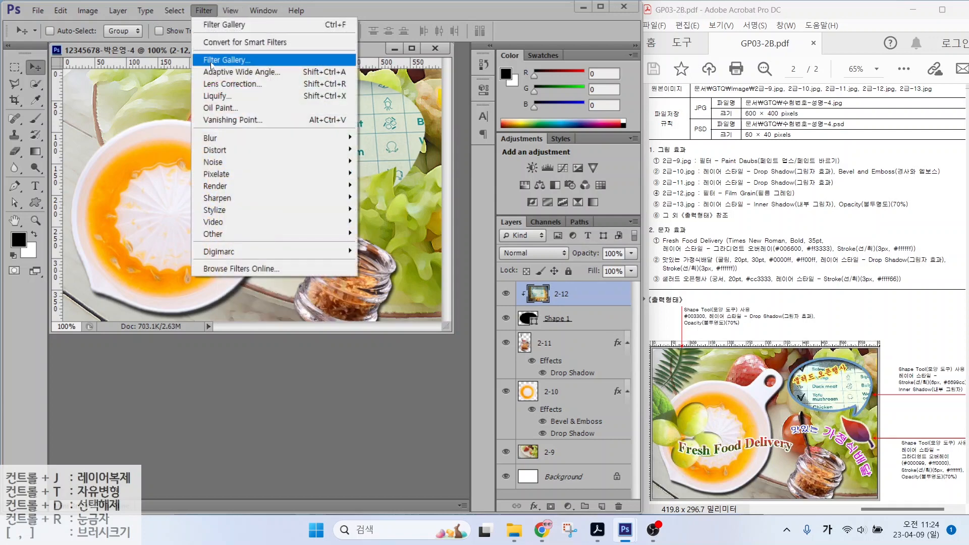
pyautogui.click(211, 61)
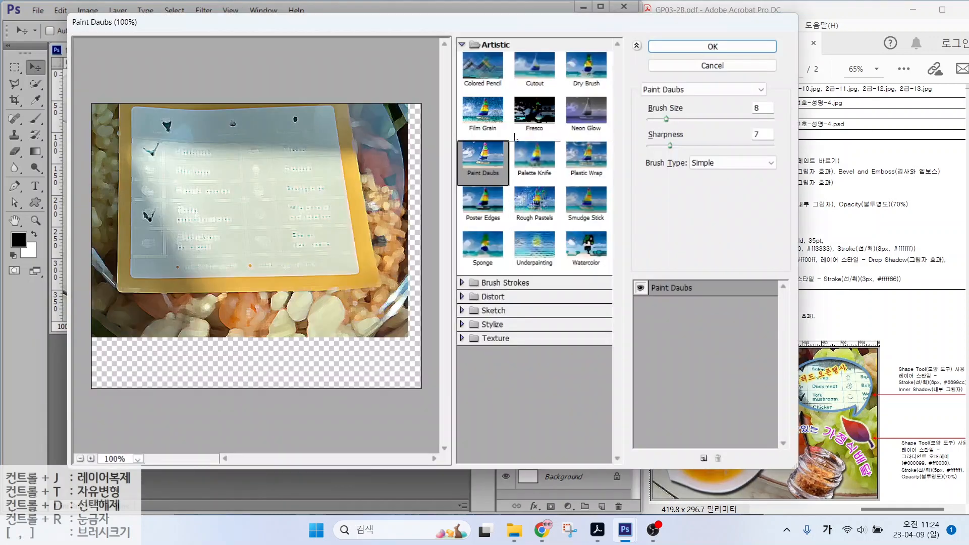
pyautogui.click(483, 112)
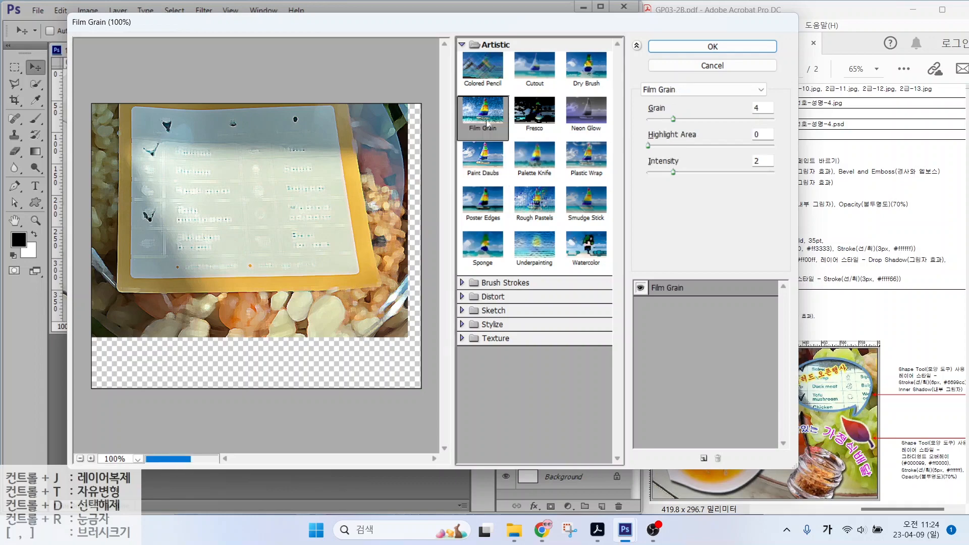
pyautogui.click(689, 50)
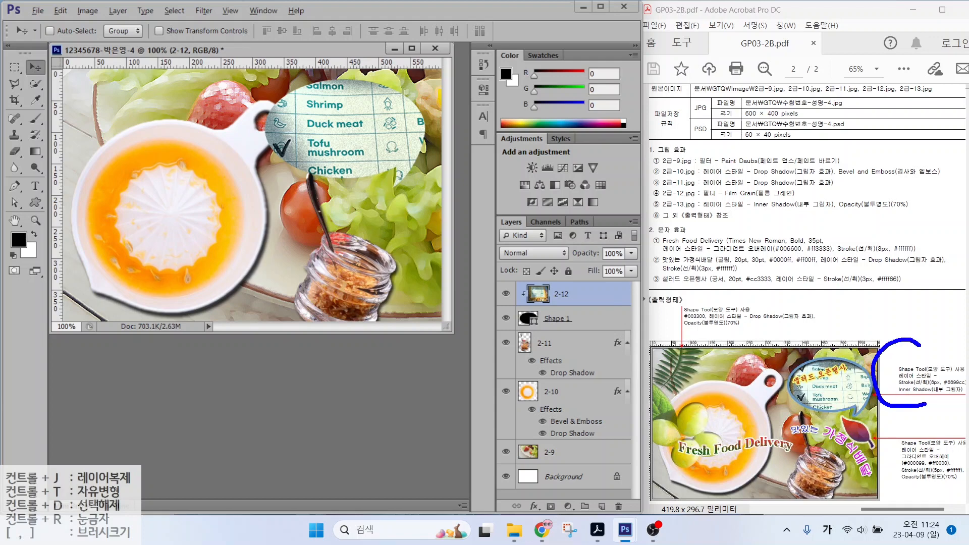
# Step: Give Shape 1 a #6699cc Stroke and an Inner Shadow layer effect
pyautogui.click(577, 321)
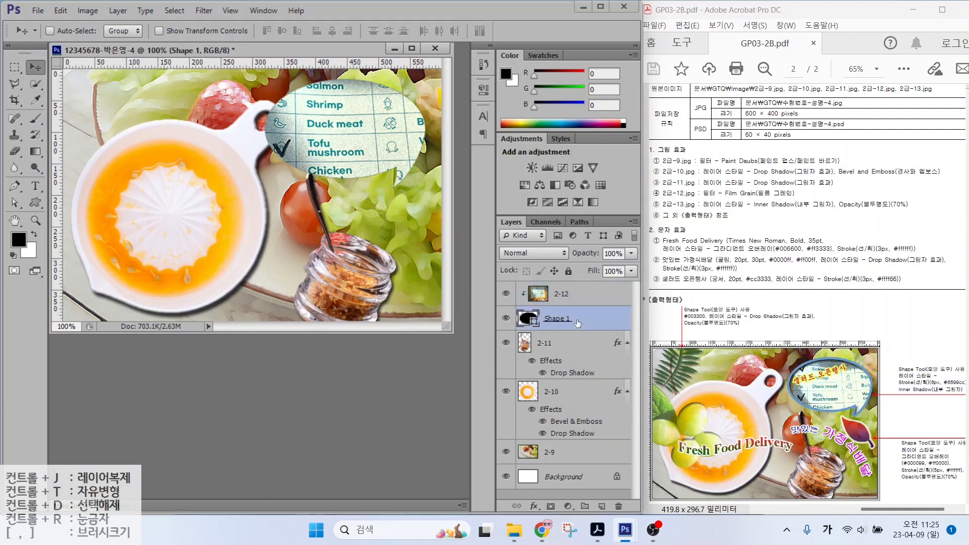
pyautogui.click(534, 506)
pyautogui.click(534, 330)
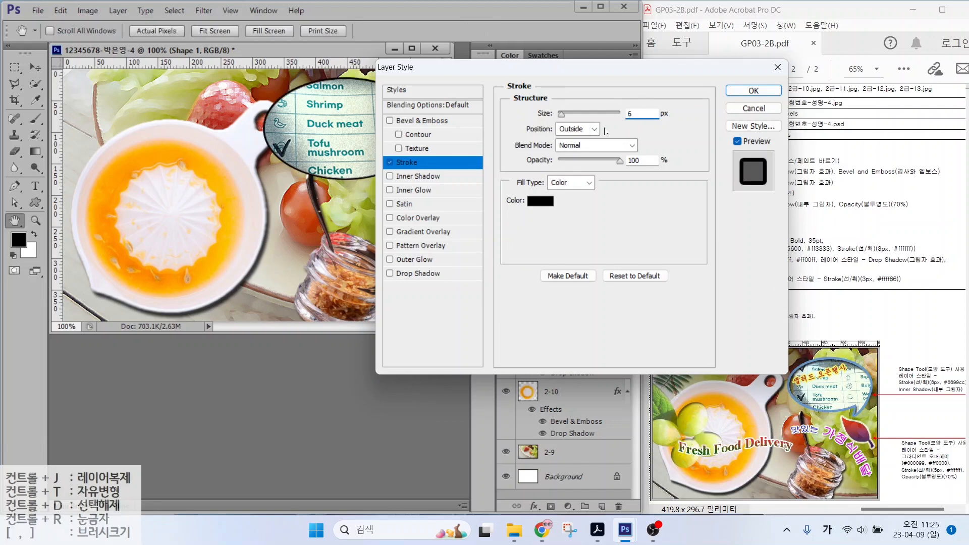
pyautogui.click(538, 199)
pyautogui.write('6699cc')
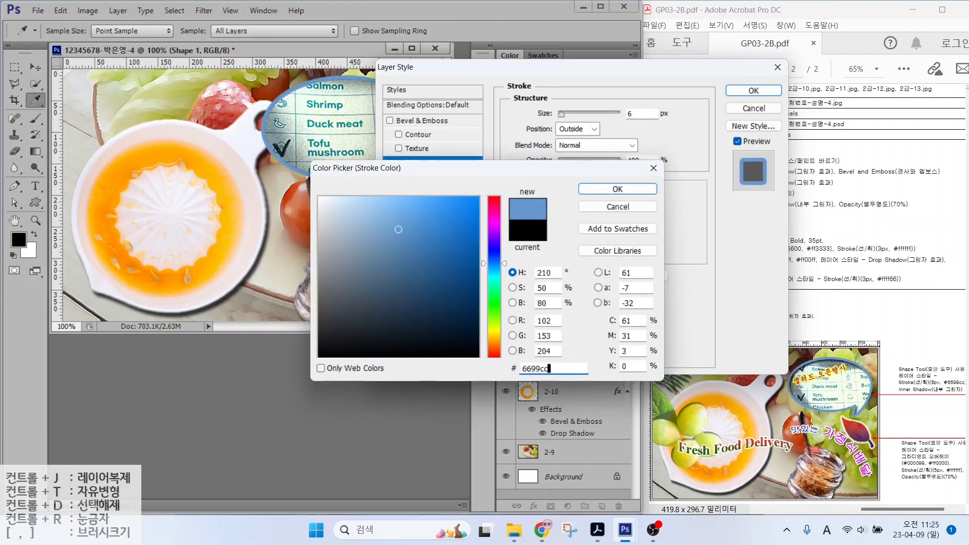
pyautogui.press('Return')
pyautogui.click(423, 177)
pyautogui.press('Return')
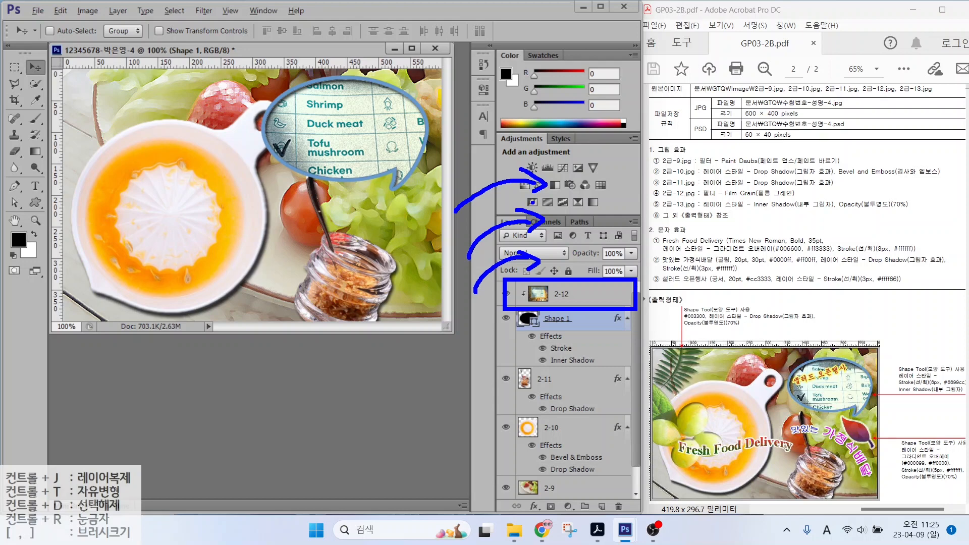
# Step: Open the grape photo 2급-13.jpg
pyautogui.click(592, 293)
pyautogui.doubleClick(201, 368)
pyautogui.scroll(-2, 252, 359)
pyautogui.click(225, 351)
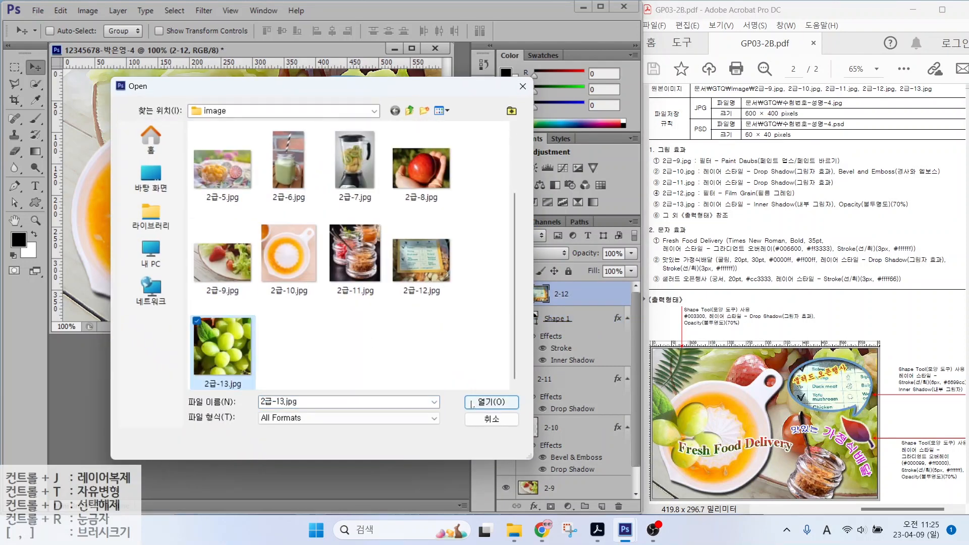
pyautogui.click(491, 402)
# Step: Quick-select the leaf and the grapes in the photo
pyautogui.press('w')
pyautogui.moveTo(144, 172)
pyautogui.mouseDown()
pyautogui.moveTo(207, 262)
pyautogui.moveTo(265, 290)
pyautogui.moveTo(232, 313)
pyautogui.mouseUp()
pyautogui.moveTo(161, 174)
pyautogui.mouseDown()
pyautogui.moveTo(147, 145)
pyautogui.moveTo(158, 153)
pyautogui.moveTo(117, 165)
pyautogui.moveTo(140, 223)
pyautogui.moveTo(115, 186)
pyautogui.mouseUp()
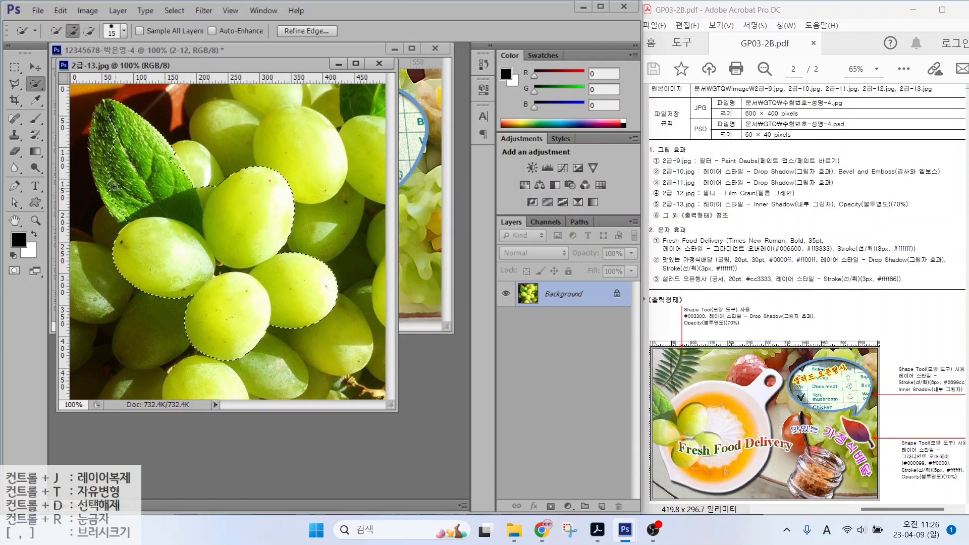
pyautogui.moveTo(106, 135); pyautogui.dragTo(120, 201)
pyautogui.moveTo(100, 134); pyautogui.dragTo(100, 162)
pyautogui.moveTo(173, 159)
pyautogui.mouseDown()
pyautogui.moveTo(182, 175)
pyautogui.moveTo(212, 166)
pyautogui.mouseUp()
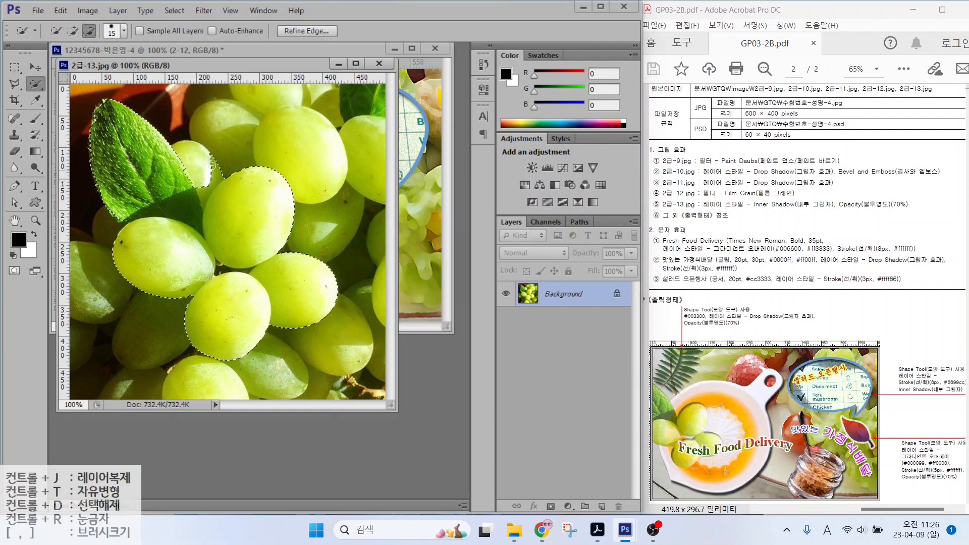
# Step: Refine the selection with the Polygonal Lasso, removing a small-grape sliver and adding the leaf
pyautogui.press('l')
pyautogui.click(181, 148)
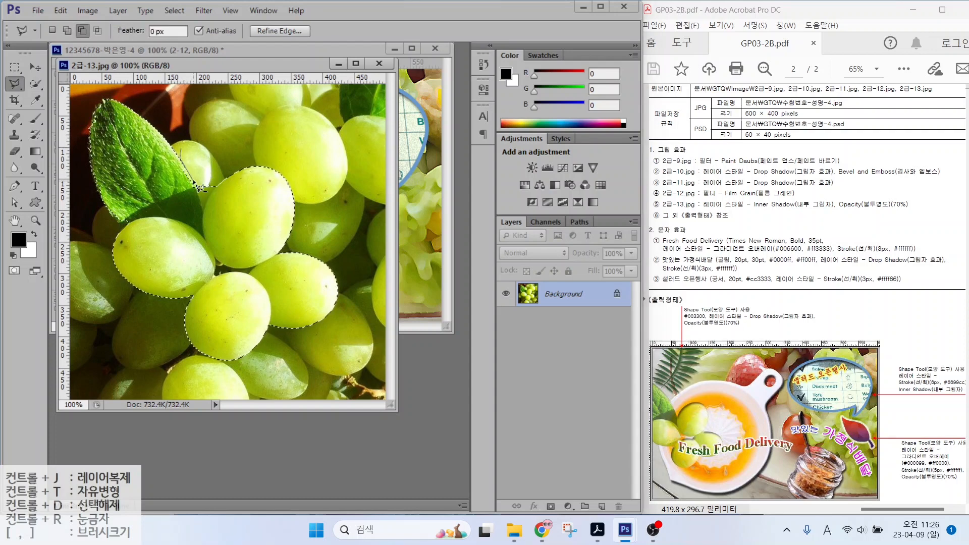
pyautogui.click(203, 211)
pyautogui.click(211, 192)
pyautogui.click(221, 180)
pyautogui.click(181, 148)
pyautogui.keyDown('shift'); pyautogui.click(156, 175); pyautogui.keyUp('shift')
pyautogui.click(185, 168)
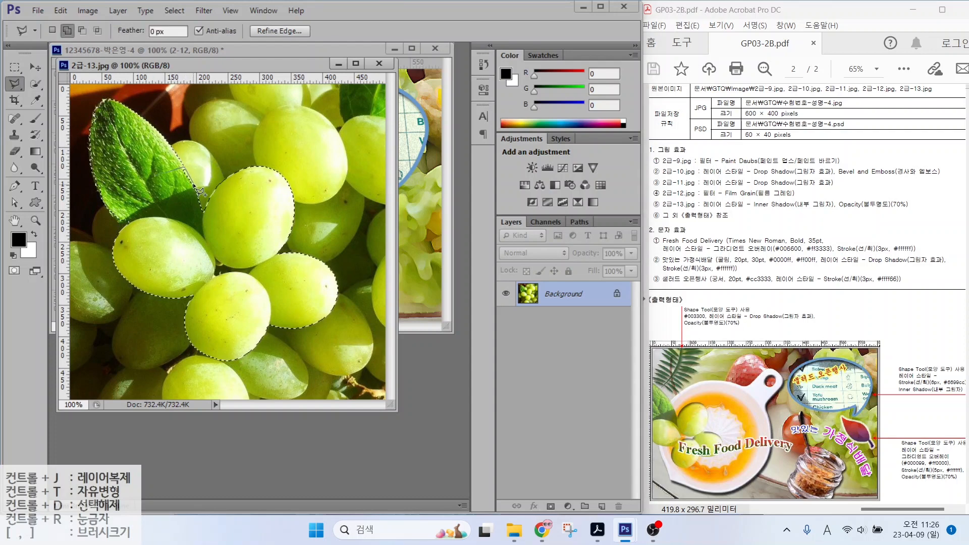
pyautogui.click(166, 171)
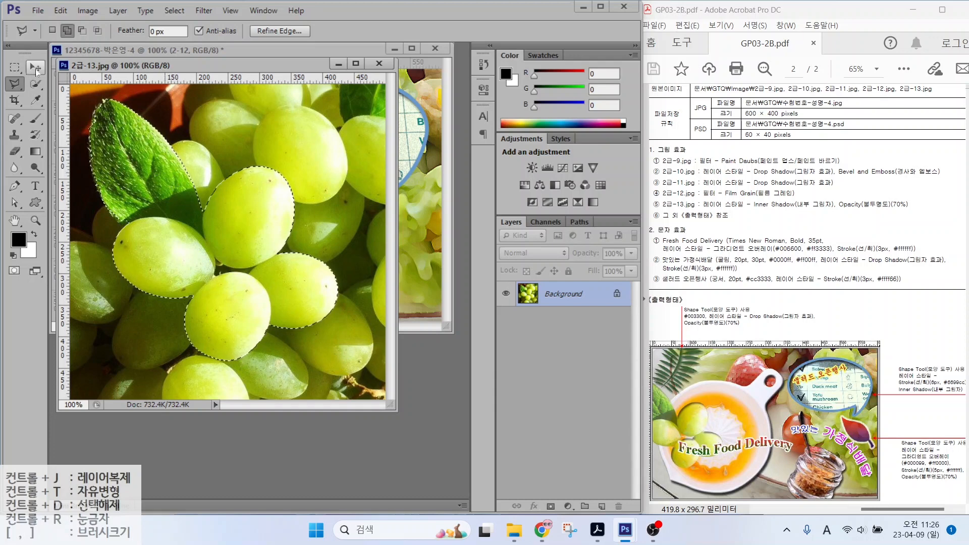
# Step: Move the selected grapes into the composite and name the layer 2-13
pyautogui.click(35, 67)
pyautogui.moveTo(170, 161); pyautogui.dragTo(367, 125)
pyautogui.doubleClick(555, 294)
pyautogui.write('2-13')
pyautogui.press('Return')
# Step: Scale the grapes to about 62% on the left of the plate and close the original photo
pyautogui.hotkey('ctrl', 't')
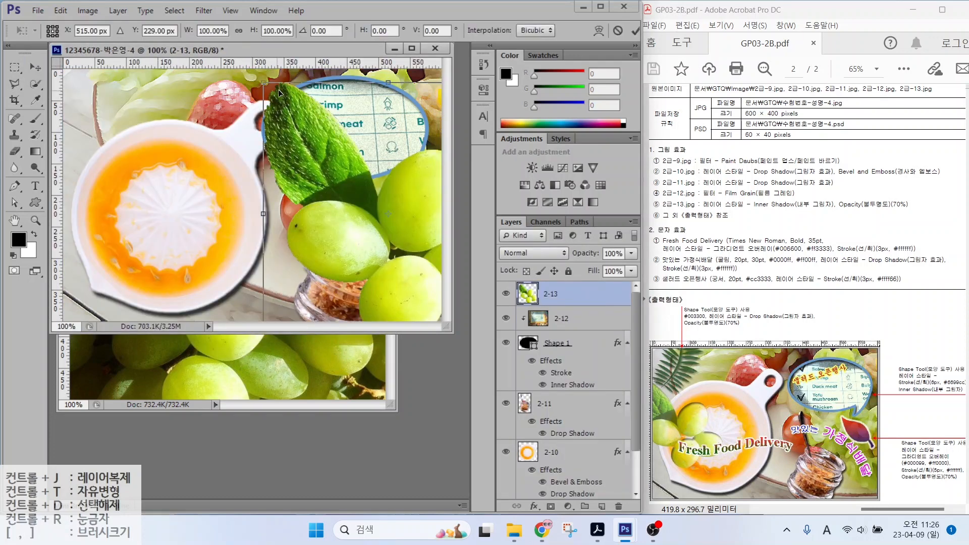
pyautogui.moveTo(263, 82); pyautogui.dragTo(382, 205)
pyautogui.moveTo(428, 272); pyautogui.dragTo(86, 222)
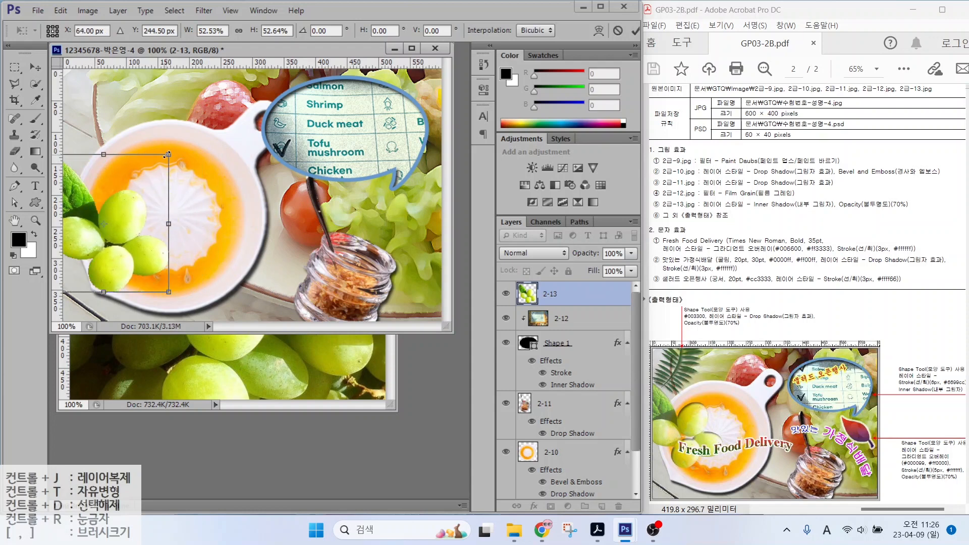
pyautogui.moveTo(168, 155); pyautogui.dragTo(193, 129)
pyautogui.moveTo(168, 235); pyautogui.dragTo(168, 214)
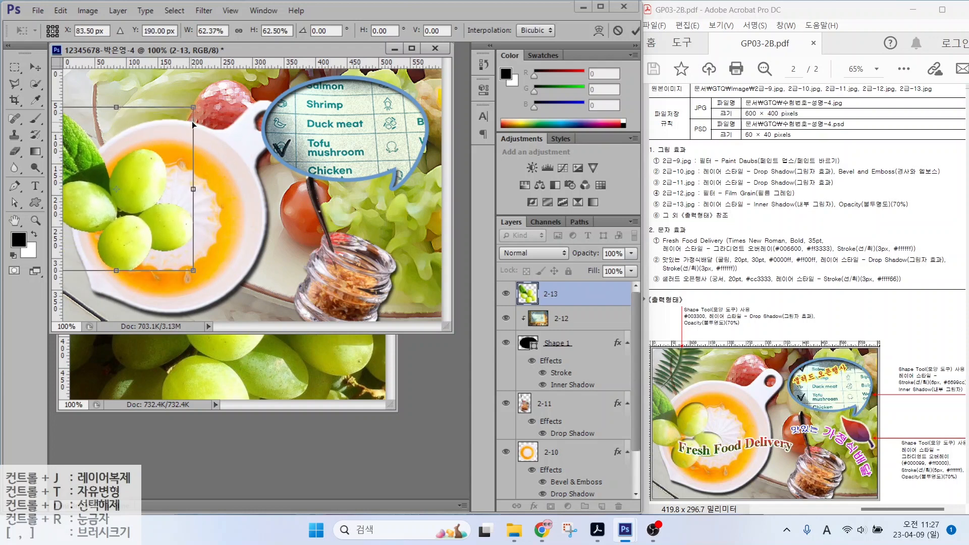
pyautogui.press('Return')
pyautogui.click(353, 371)
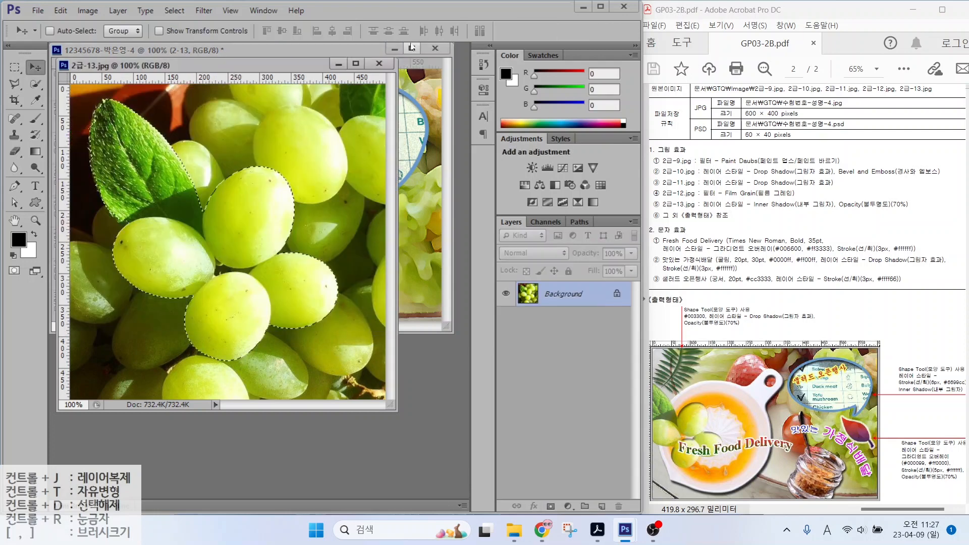
pyautogui.click(379, 64)
# Step: Add an Inner Shadow to layer 2-13 and set its opacity to 70%
pyautogui.click(534, 507)
pyautogui.click(581, 398)
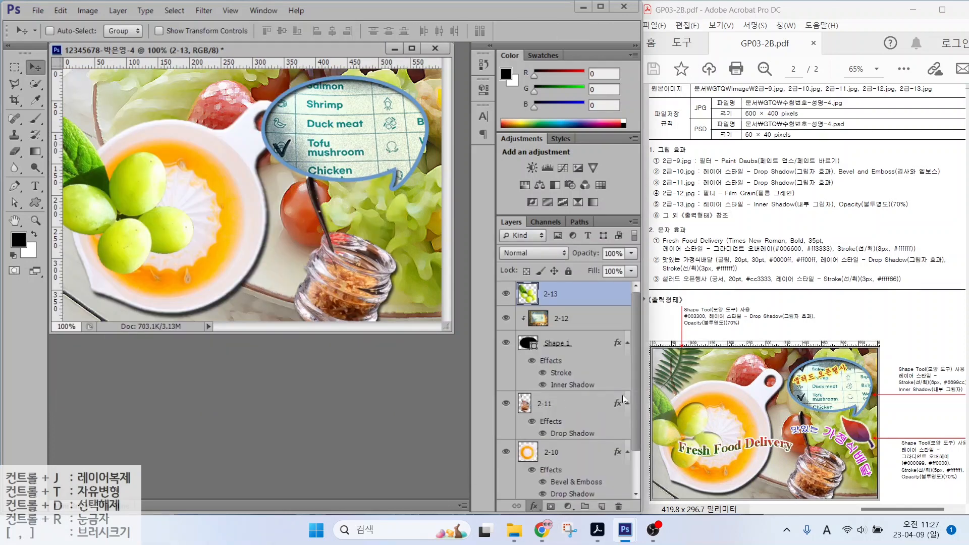
pyautogui.click(742, 94)
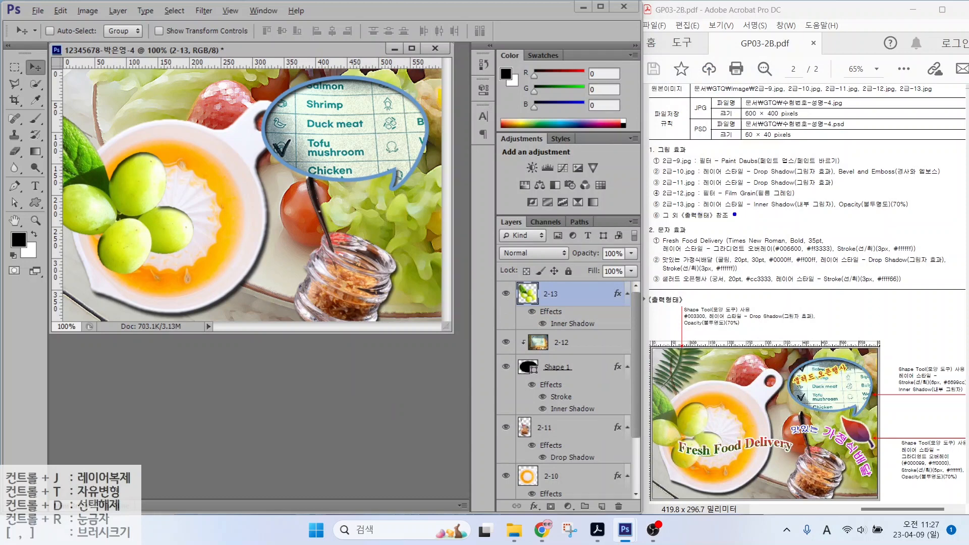
pyautogui.moveTo(884, 215); pyautogui.dragTo(900, 214)
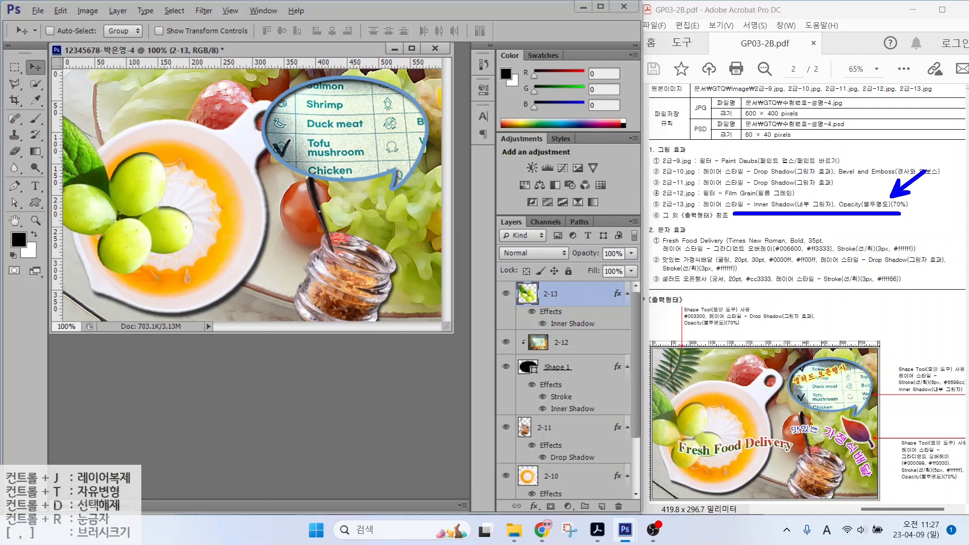
pyautogui.moveTo(495, 212)
pyautogui.mouseDown()
pyautogui.moveTo(650, 271)
pyautogui.moveTo(647, 205)
pyautogui.mouseUp()
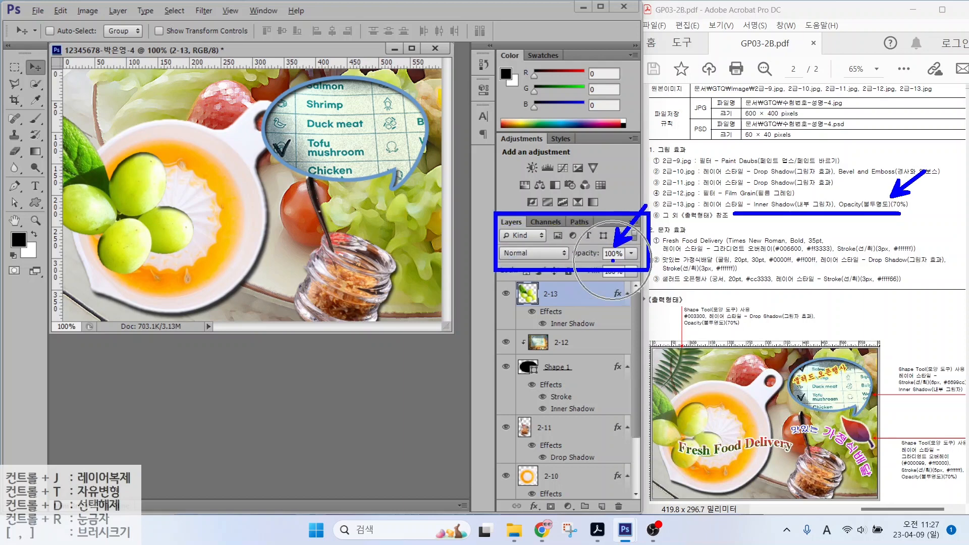
pyautogui.press('Escape')
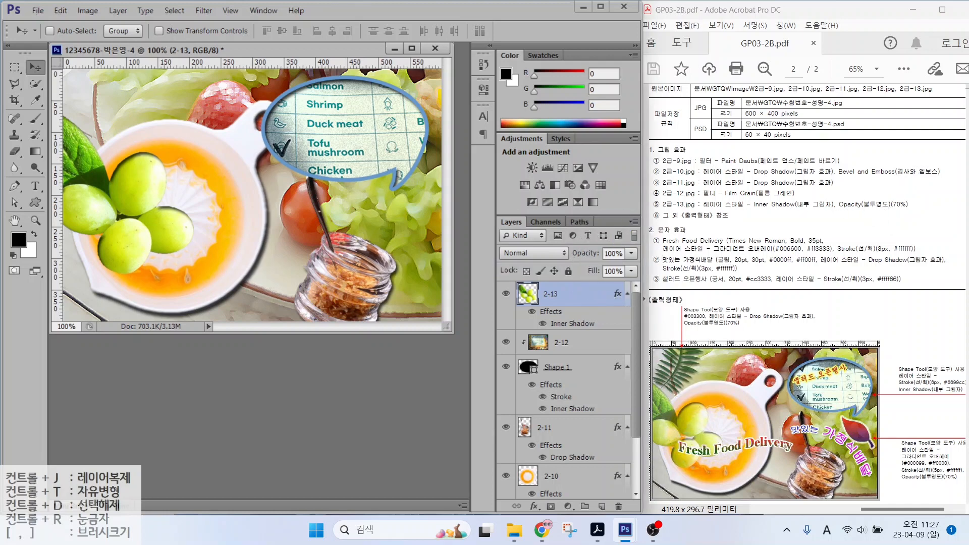
pyautogui.write('70')
pyautogui.press('Return')
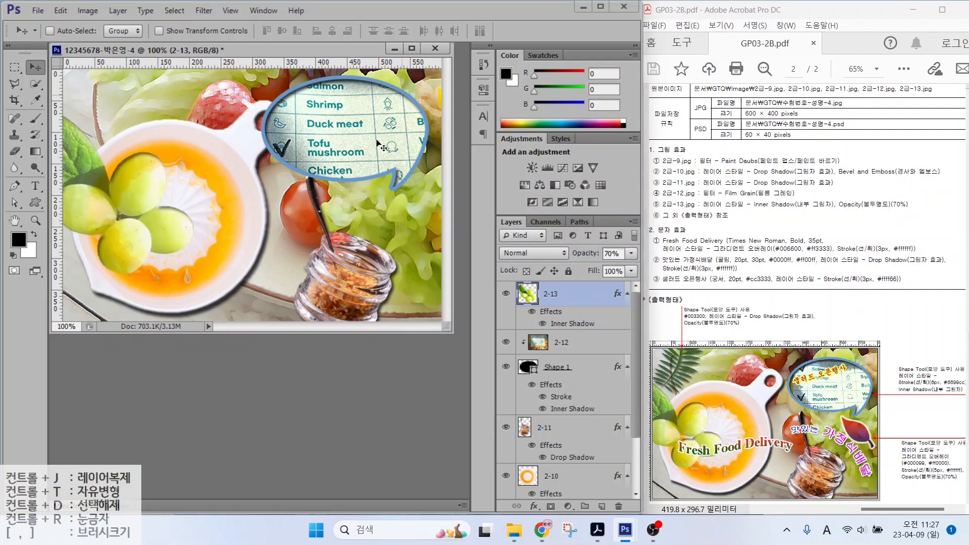
# Step: Draw a fern custom shape on the composite
pyautogui.click(38, 204)
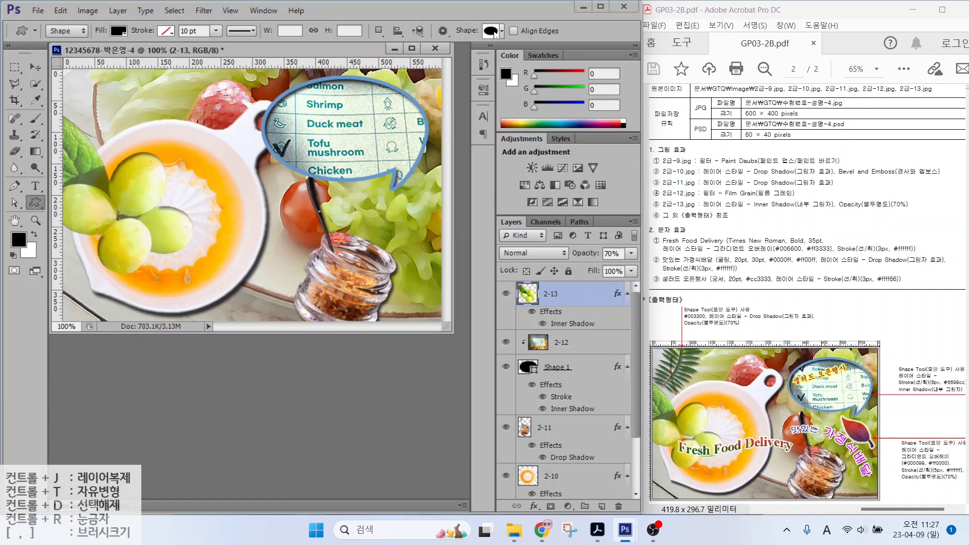
pyautogui.click(495, 32)
pyautogui.scroll(5, 583, 162)
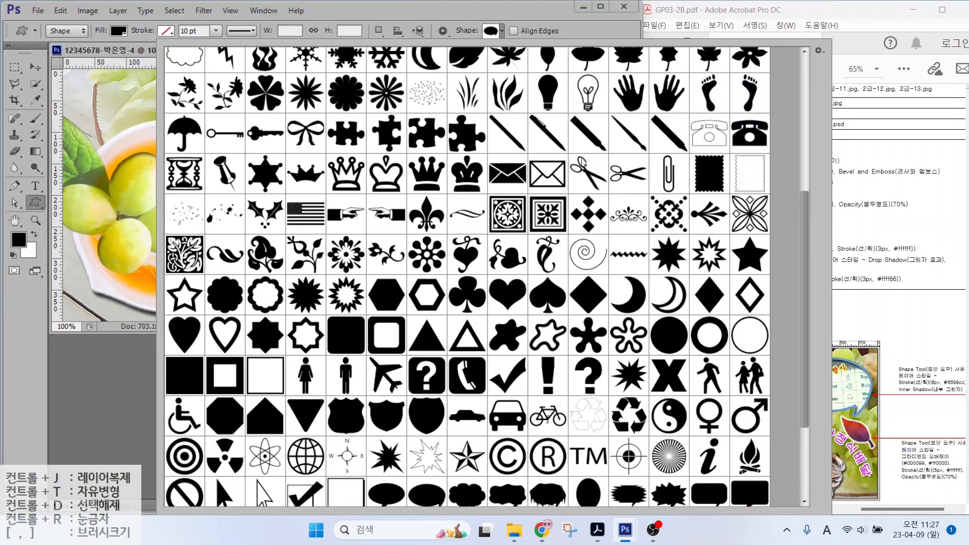
pyautogui.doubleClick(427, 251)
pyautogui.moveTo(84, 95); pyautogui.dragTo(219, 201)
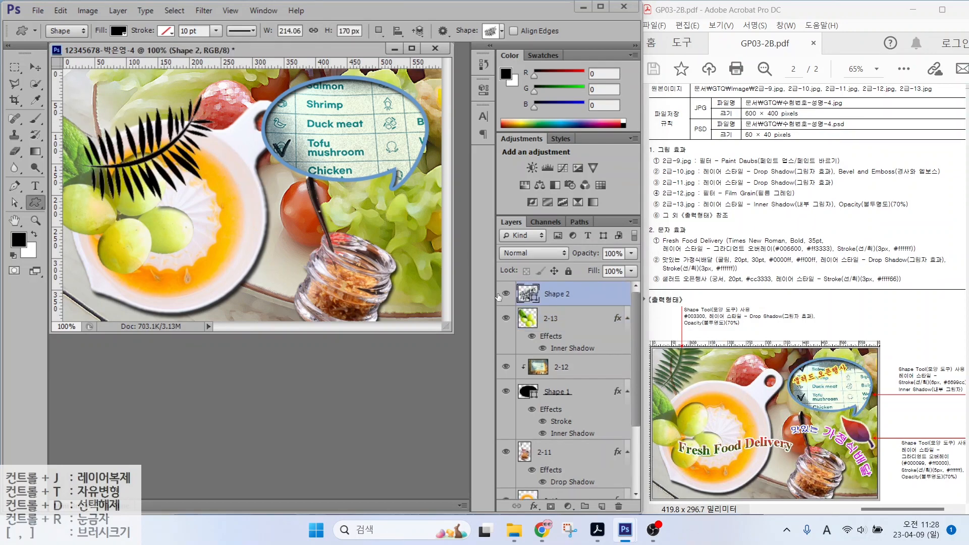
pyautogui.doubleClick(528, 294)
# Step: Fill the fern with #003300, add a Drop Shadow, and set opacity to 70%
pyautogui.doubleClick(535, 369)
pyautogui.write('003300')
pyautogui.press('Return')
pyautogui.click(535, 506)
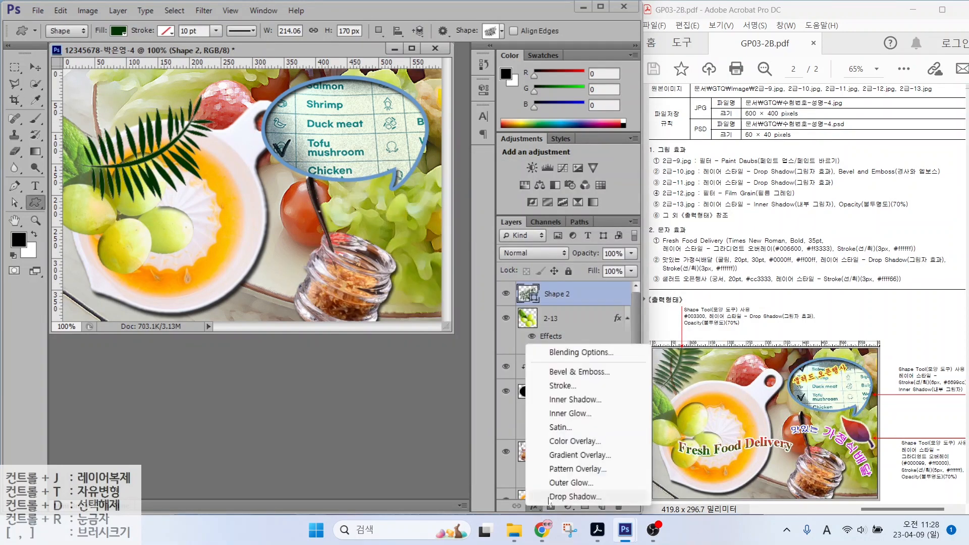
pyautogui.click(556, 509)
pyautogui.doubleClick(614, 253)
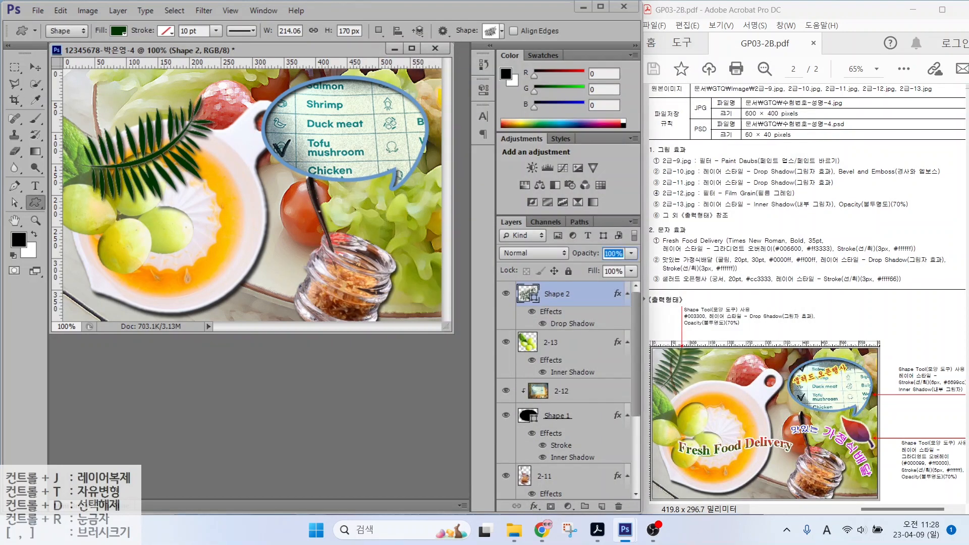
pyautogui.write('70')
pyautogui.press('Return')
# Step: Rotate, shrink and move the fern into the top-left corner
pyautogui.hotkey('ctrl', 't')
pyautogui.moveTo(216, 210); pyautogui.dragTo(237, 158)
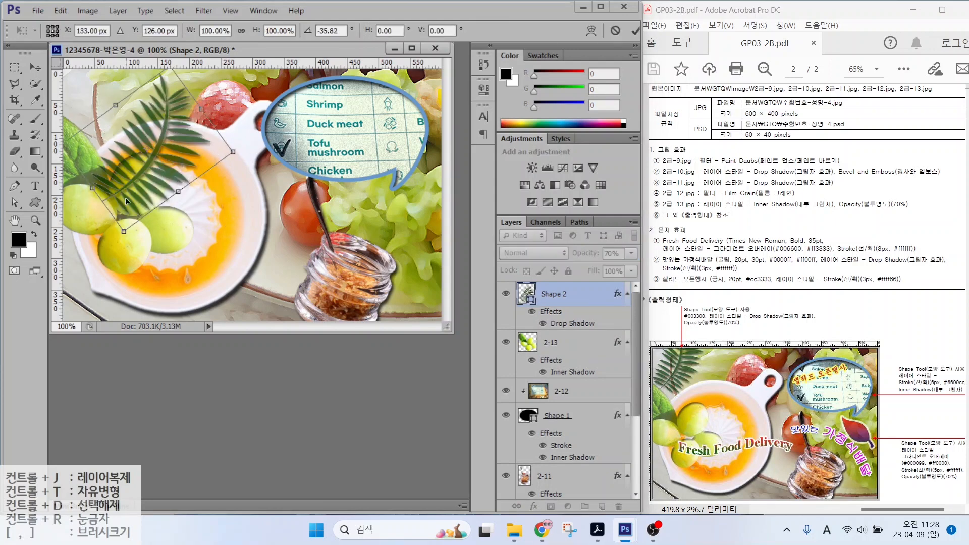
pyautogui.moveTo(125, 198); pyautogui.dragTo(109, 137)
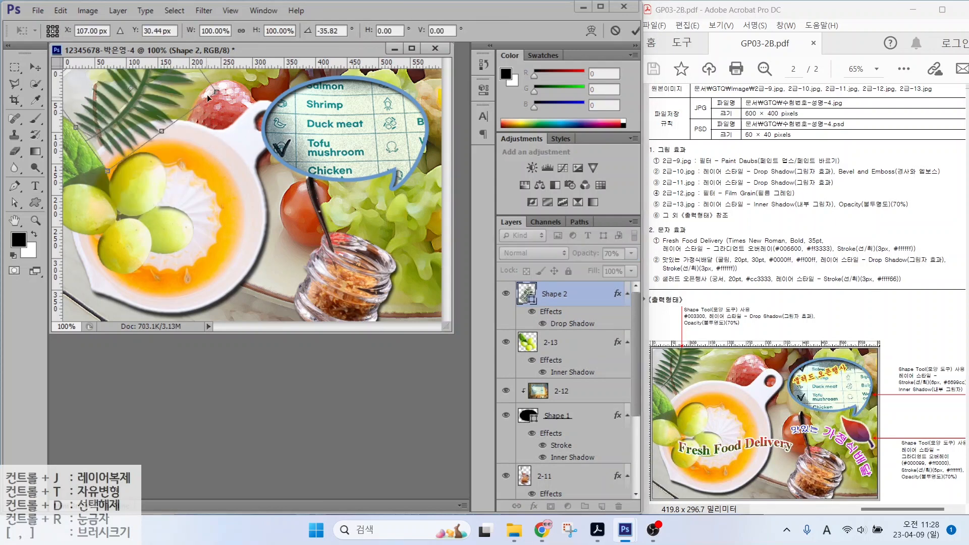
pyautogui.moveTo(216, 93)
pyautogui.mouseDown()
pyautogui.moveTo(198, 91)
pyautogui.moveTo(207, 81)
pyautogui.mouseUp()
pyautogui.moveTo(126, 123); pyautogui.dragTo(102, 104)
pyautogui.moveTo(182, 115); pyautogui.dragTo(180, 119)
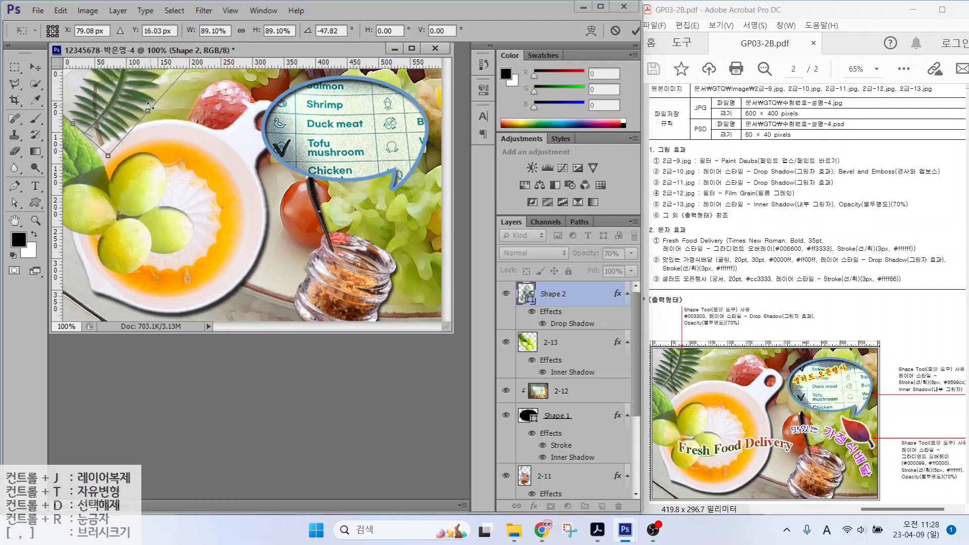
pyautogui.press('Return')
# Step: Draw a leaf custom shape to the right of the spice jar
pyautogui.press('u')
pyautogui.click(502, 30)
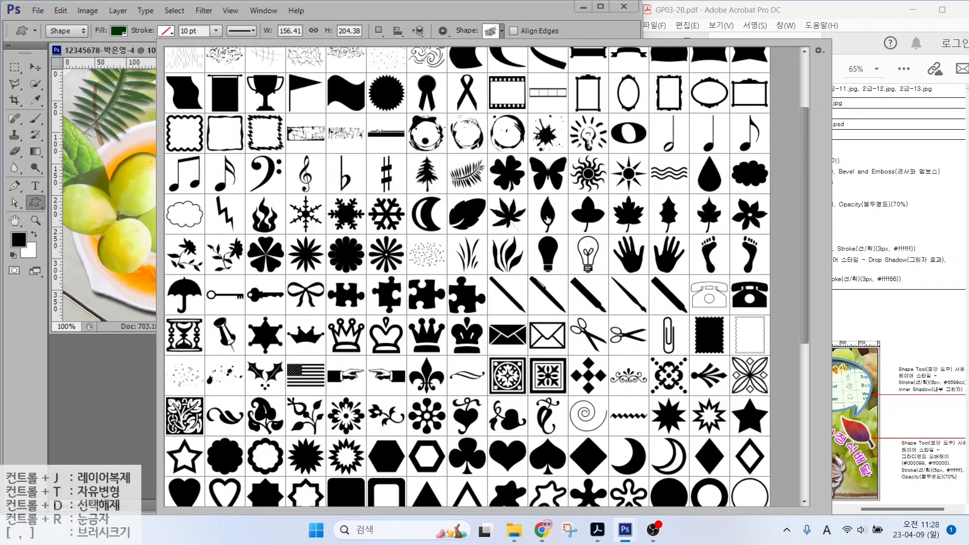
pyautogui.click(548, 218)
pyautogui.moveTo(369, 200); pyautogui.dragTo(405, 292)
# Step: Give the leaf a Gradient Overlay from #000099 to #ff0000
pyautogui.click(535, 506)
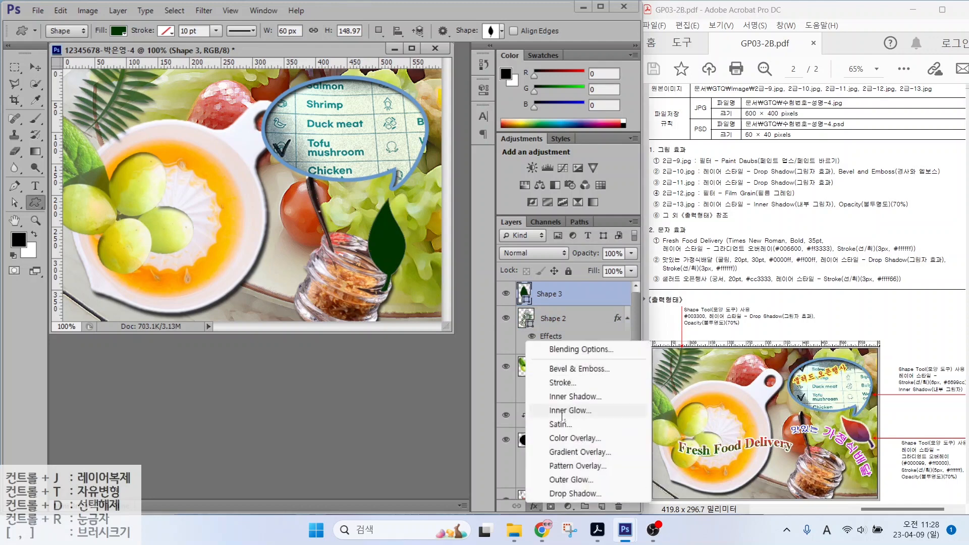
pyautogui.click(571, 456)
pyautogui.click(591, 147)
pyautogui.doubleClick(439, 288)
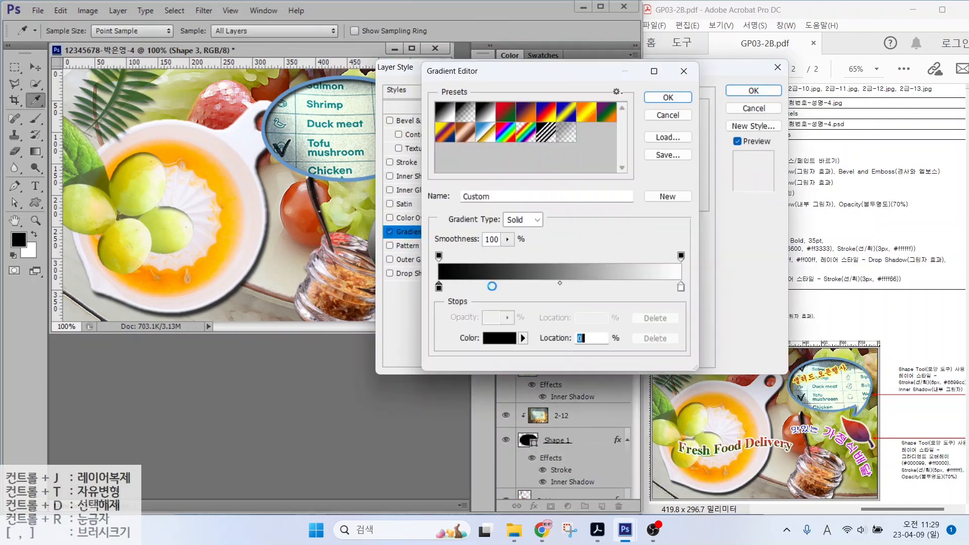
pyautogui.write('000099')
pyautogui.press('Return')
pyautogui.doubleClick(681, 287)
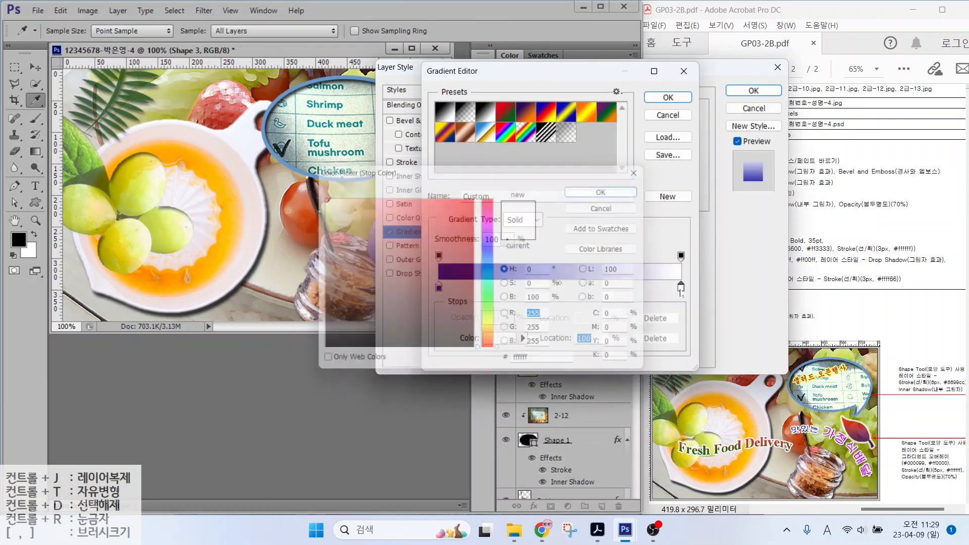
pyautogui.write('ff0000')
pyautogui.press('Return')
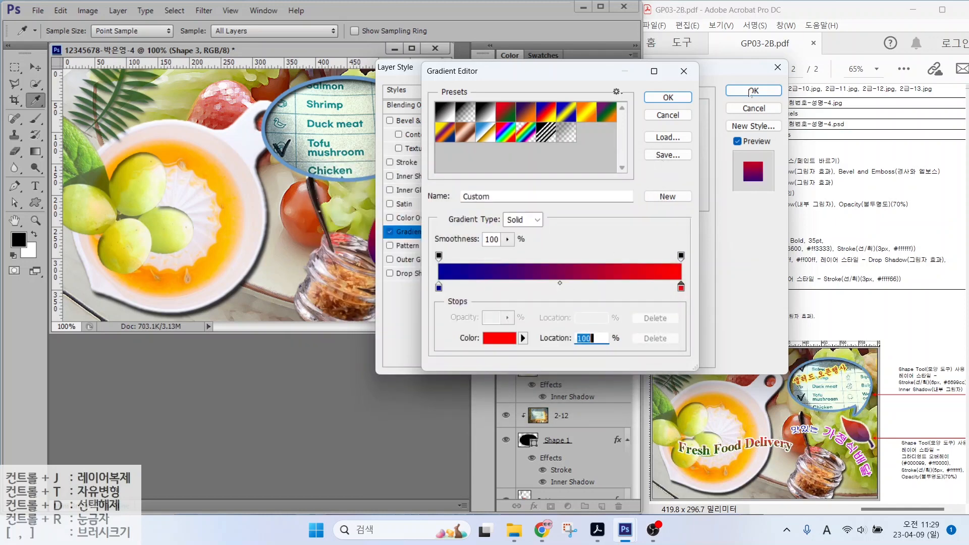
pyautogui.press('Return')
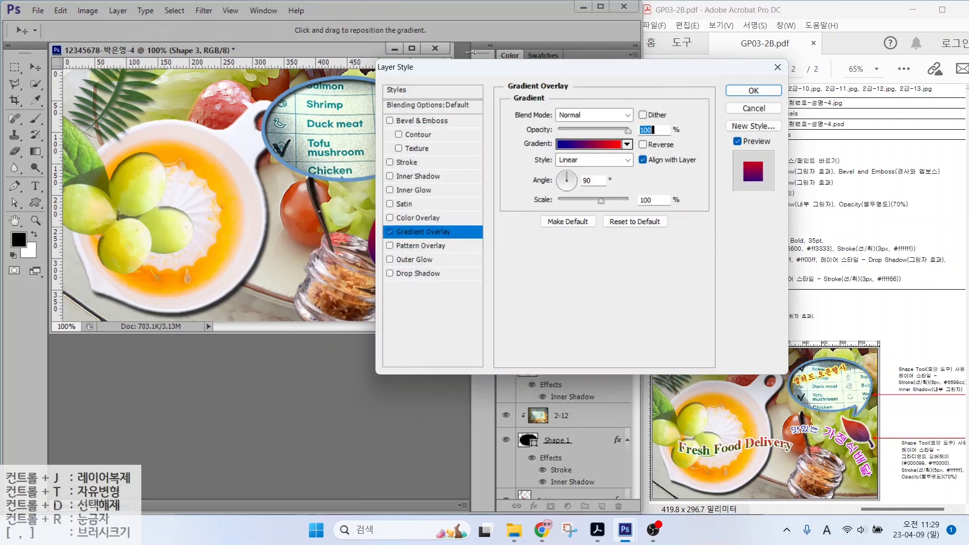
# Step: Add a white Stroke to the leaf, then rotate it and move it under the speech bubble
pyautogui.click(416, 162)
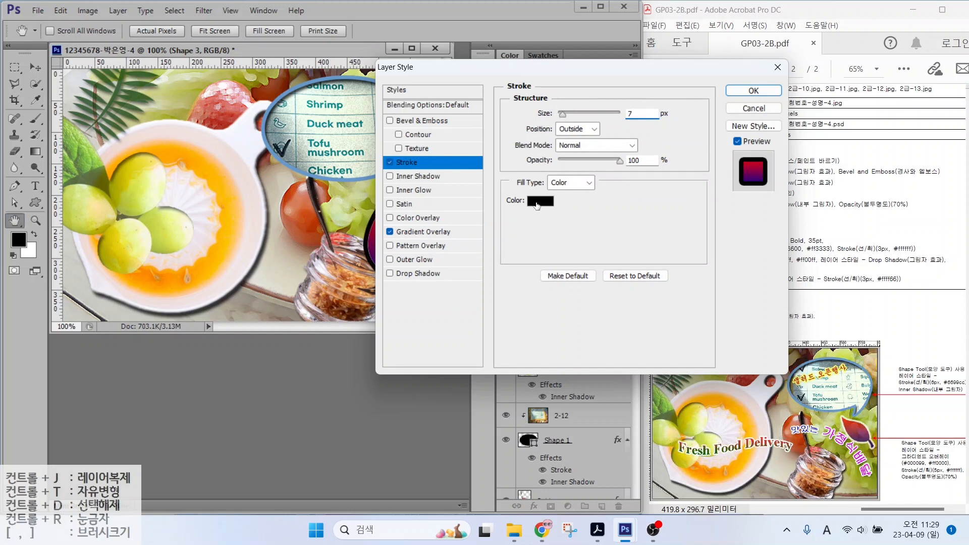
pyautogui.click(568, 203)
pyautogui.press('Return')
pyautogui.press('Return')
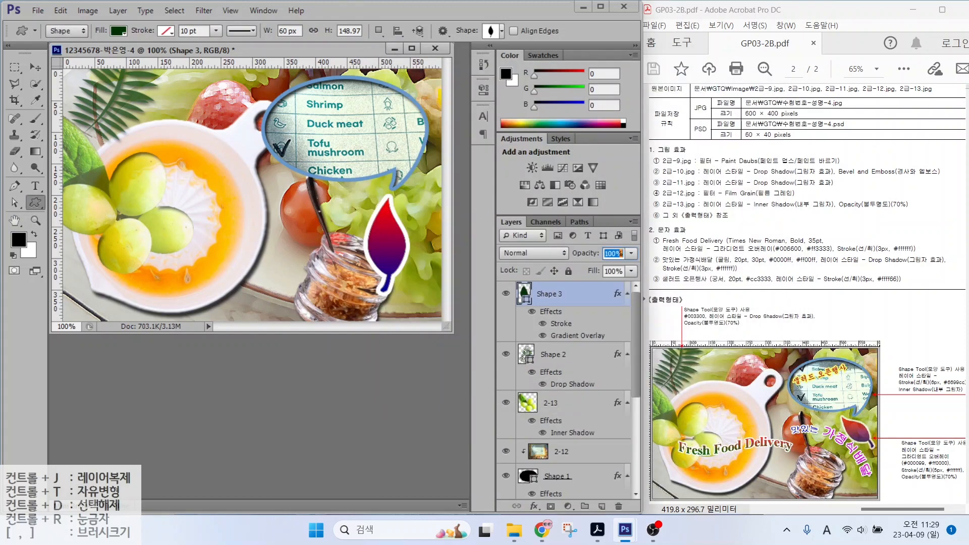
pyautogui.hotkey('ctrl', 't')
pyautogui.moveTo(417, 177); pyautogui.dragTo(352, 183)
pyautogui.moveTo(392, 247); pyautogui.dragTo(403, 216)
pyautogui.press('Return')
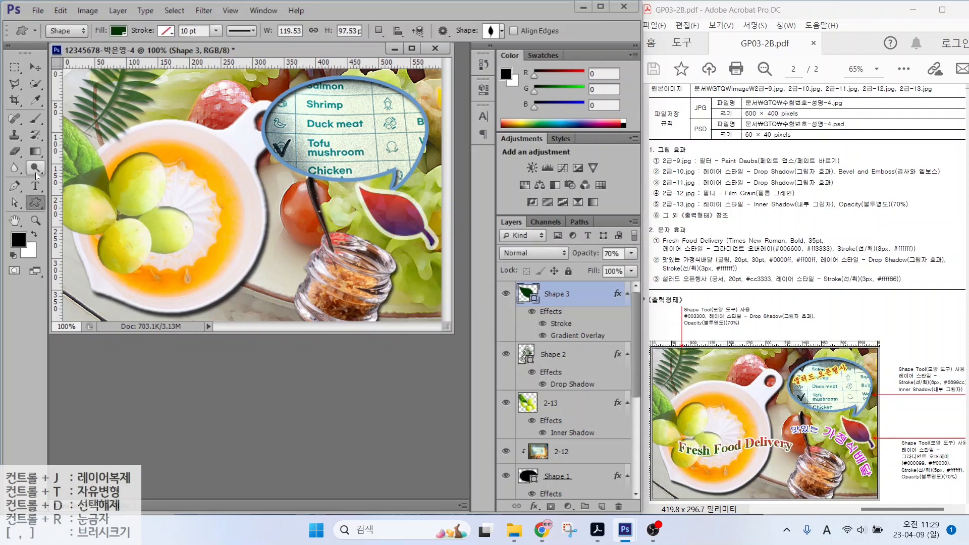
# Step: Type the title 'Fresh Food Delivery' on the canvas and set it to 35 pt
pyautogui.click(34, 187)
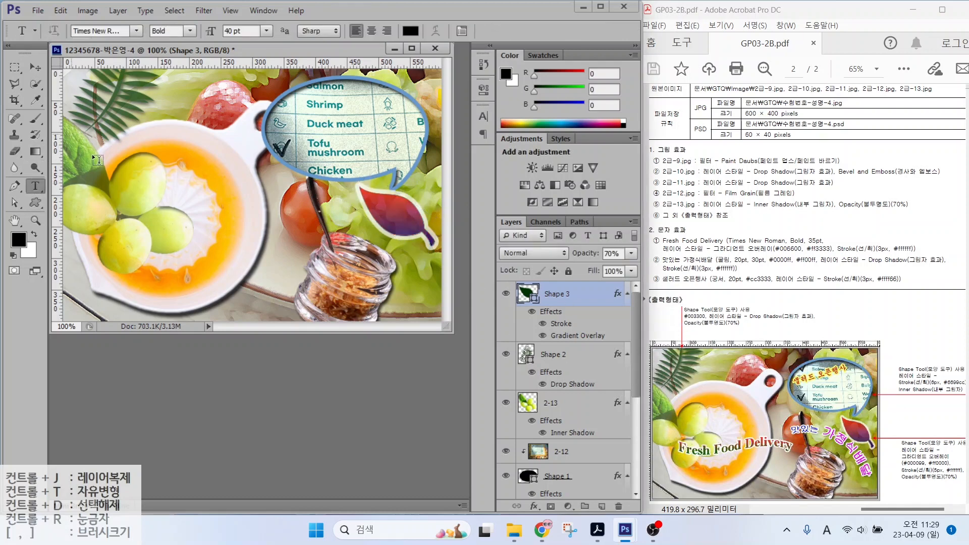
pyautogui.click(125, 150)
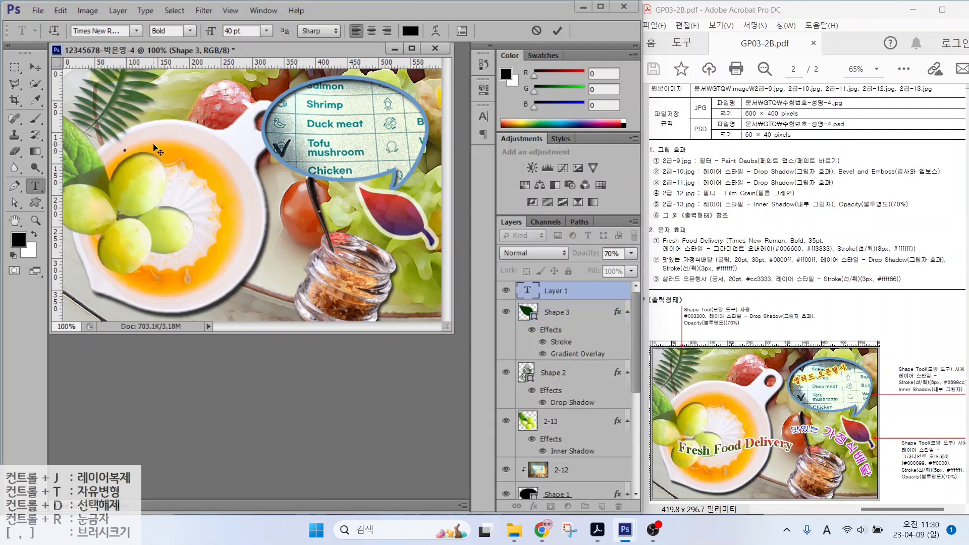
pyautogui.write('Fresh Food Delivery')
pyautogui.hotkey('ctrl', 'Return')
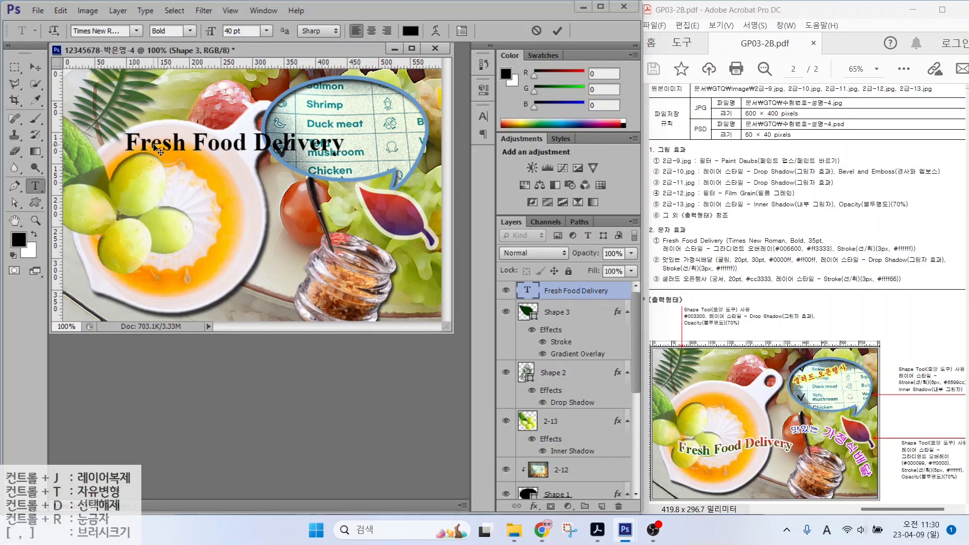
pyautogui.press('Return')
pyautogui.write('35')
pyautogui.press('Return')
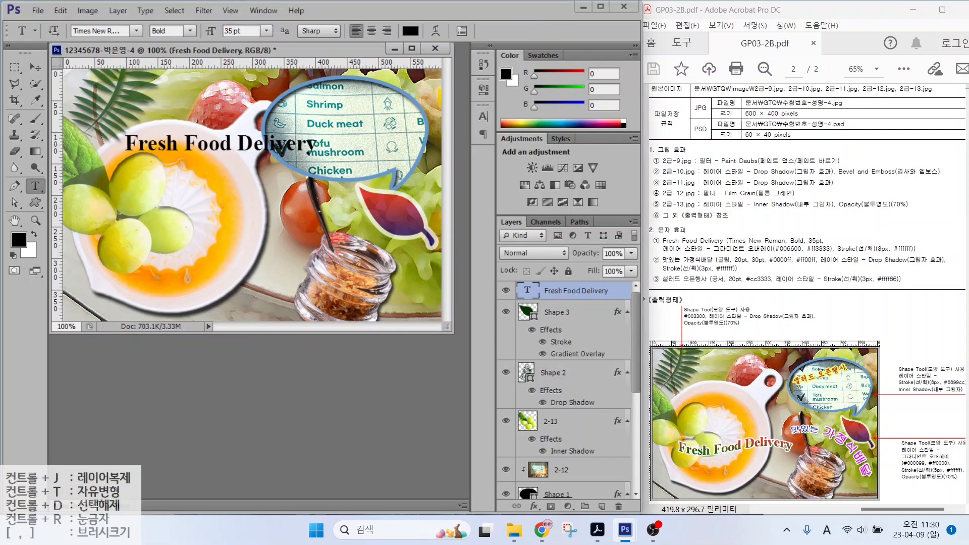
# Step: Give the title a Gradient Overlay from #006600 green to #ff3333 red
pyautogui.click(533, 506)
pyautogui.click(560, 454)
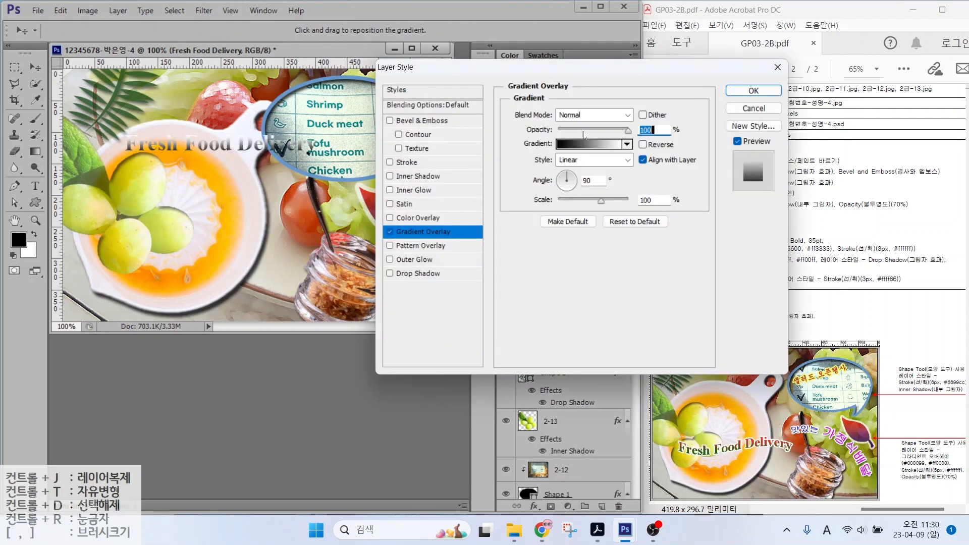
pyautogui.click(595, 156)
pyautogui.doubleClick(440, 288)
pyautogui.moveTo(555, 368); pyautogui.dragTo(416, 364)
pyautogui.write('006600')
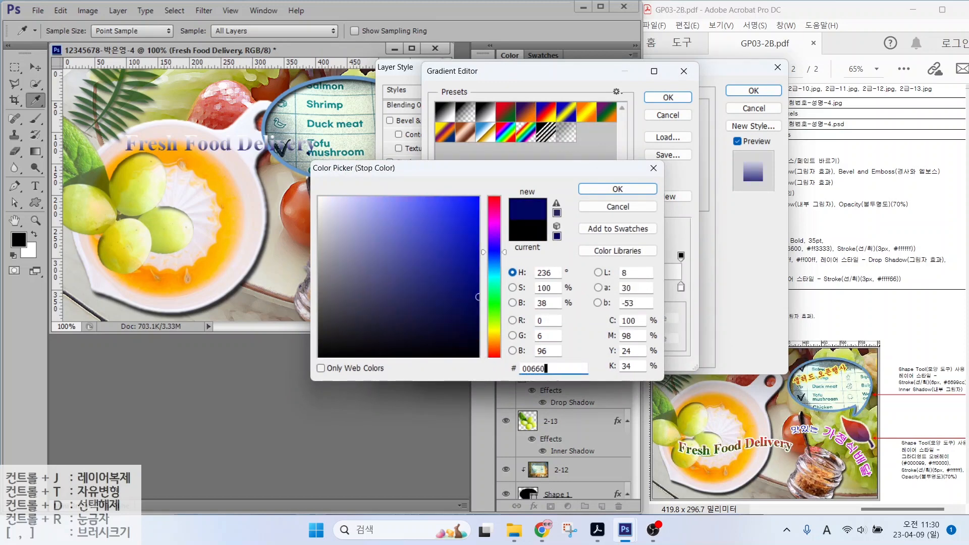
pyautogui.press('Return')
pyautogui.doubleClick(681, 288)
pyautogui.write('ff3333')
pyautogui.press('Return')
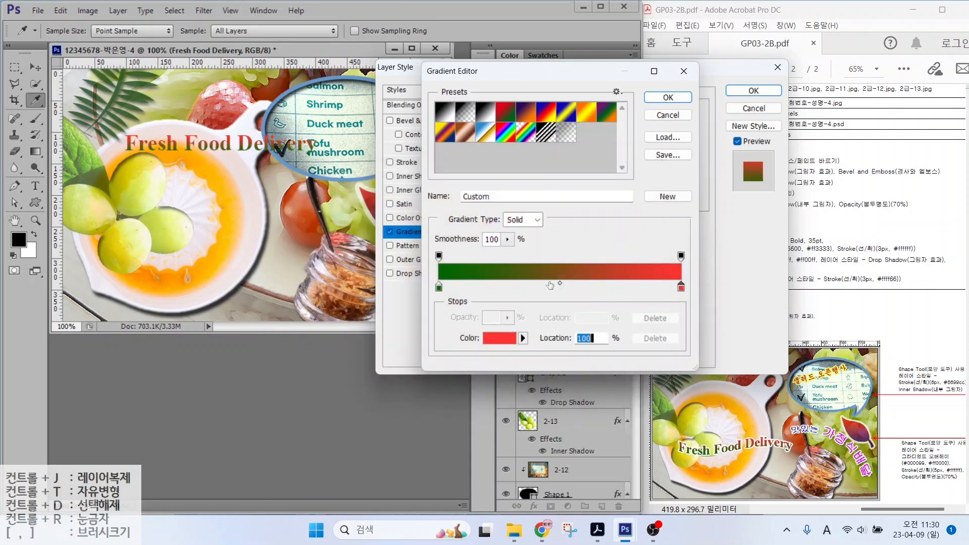
pyautogui.click(667, 99)
# Step: Add a white Stroke outline to the title and apply the effects
pyautogui.click(400, 162)
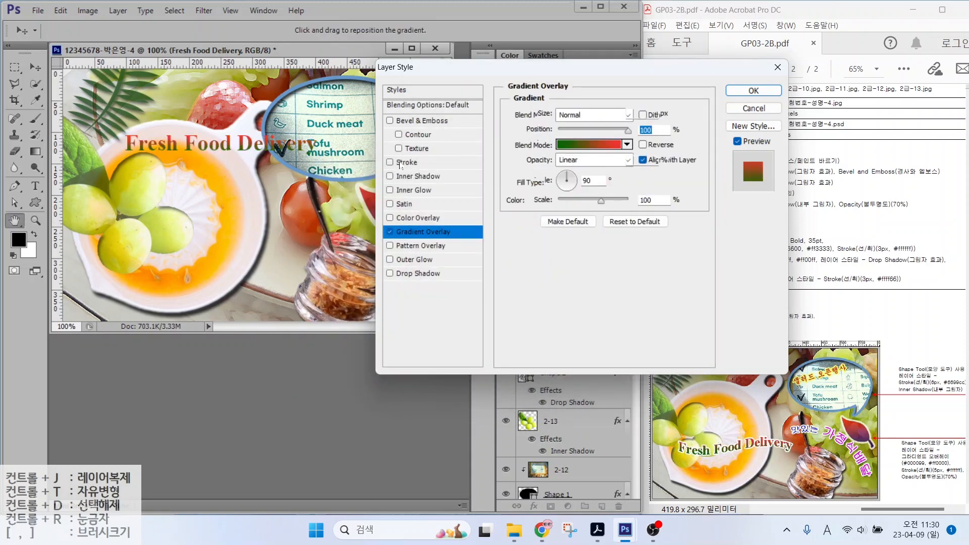
pyautogui.click(544, 201)
pyautogui.click(321, 199)
pyautogui.click(619, 188)
pyautogui.click(747, 92)
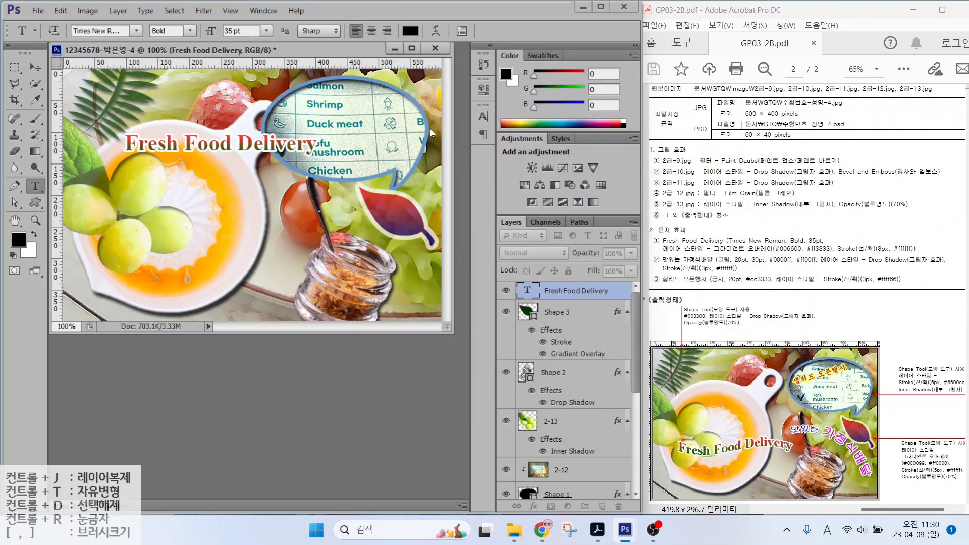
# Step: Warp the title with the Flag style and move it down-left across the plate
pyautogui.click(414, 31)
pyautogui.click(467, 186)
pyautogui.click(471, 332)
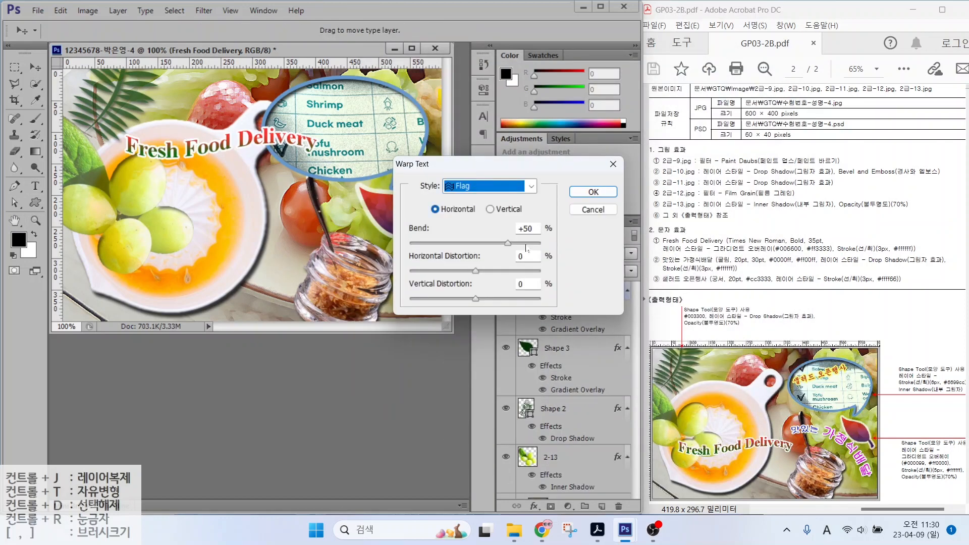
pyautogui.click(580, 195)
pyautogui.moveTo(207, 147); pyautogui.dragTo(191, 244)
# Step: Type the caption '맛있는 가정식배달' at 20 pt in blue 0000ff
pyautogui.press('t')
pyautogui.click(133, 163)
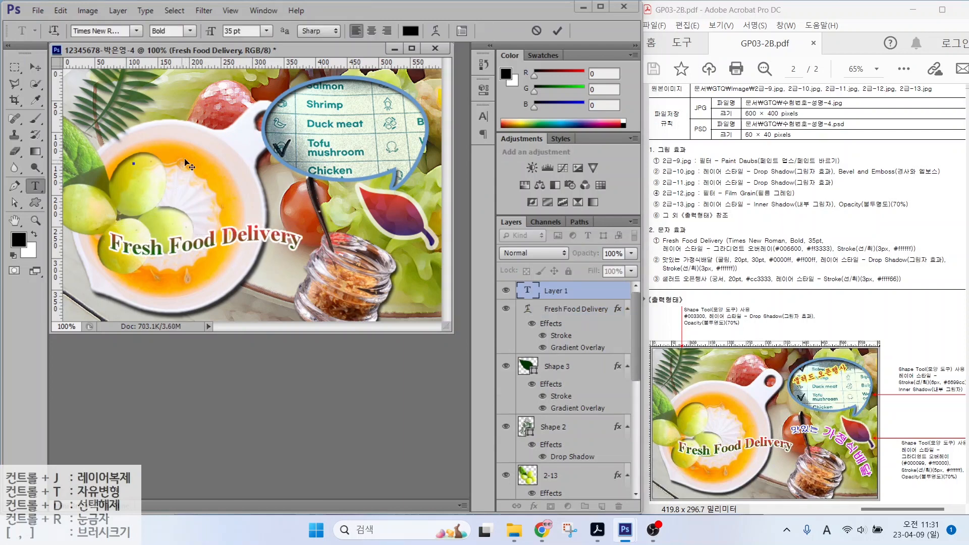
pyautogui.write('맛있는 가정식배달')
pyautogui.hotkey('ctrl', 'Return')
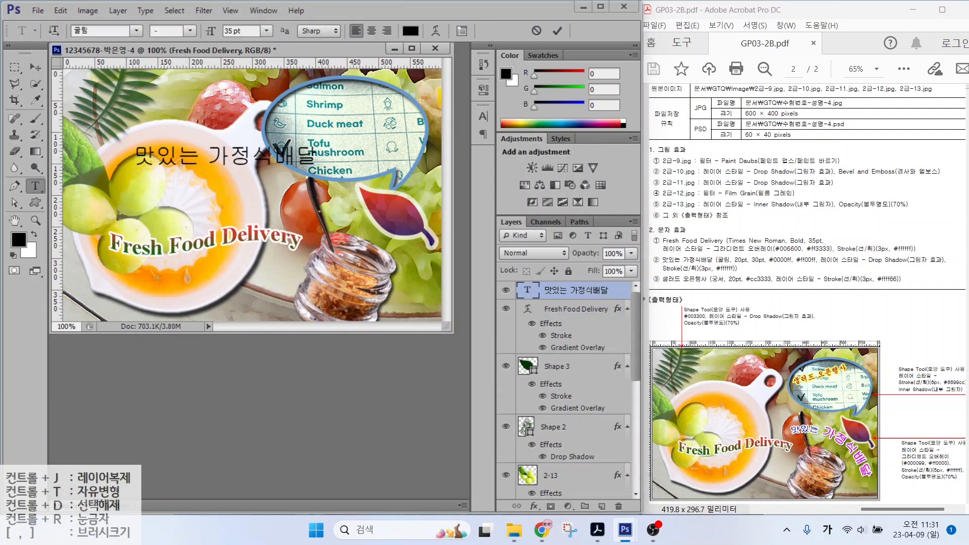
pyautogui.click(237, 30)
pyautogui.write('20')
pyautogui.press('Return')
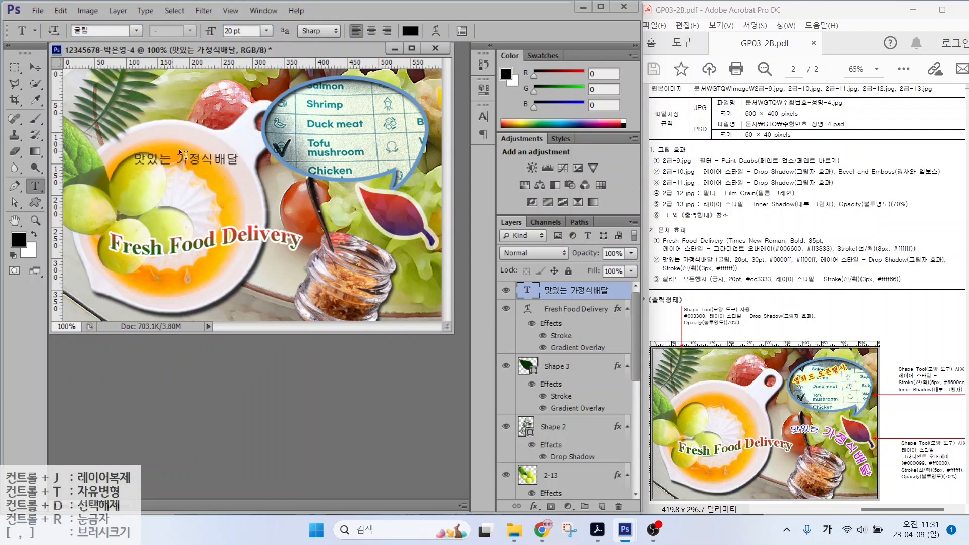
pyautogui.click(410, 32)
pyautogui.doubleClick(550, 370)
pyautogui.write('0000ff')
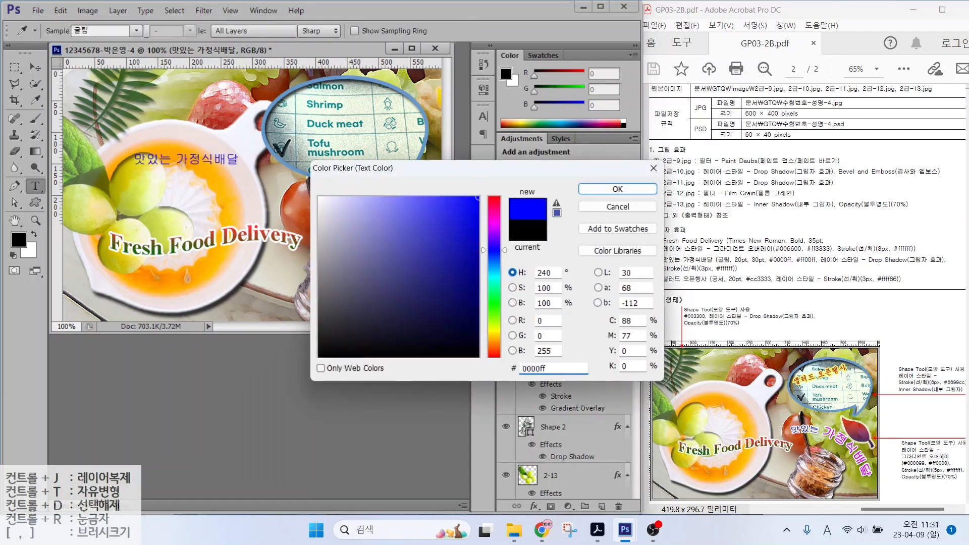
pyautogui.press('Return')
# Step: Enlarge the word '가정식배달' to 30 pt and colour it magenta ff00ff
pyautogui.moveTo(175, 159); pyautogui.dragTo(239, 159)
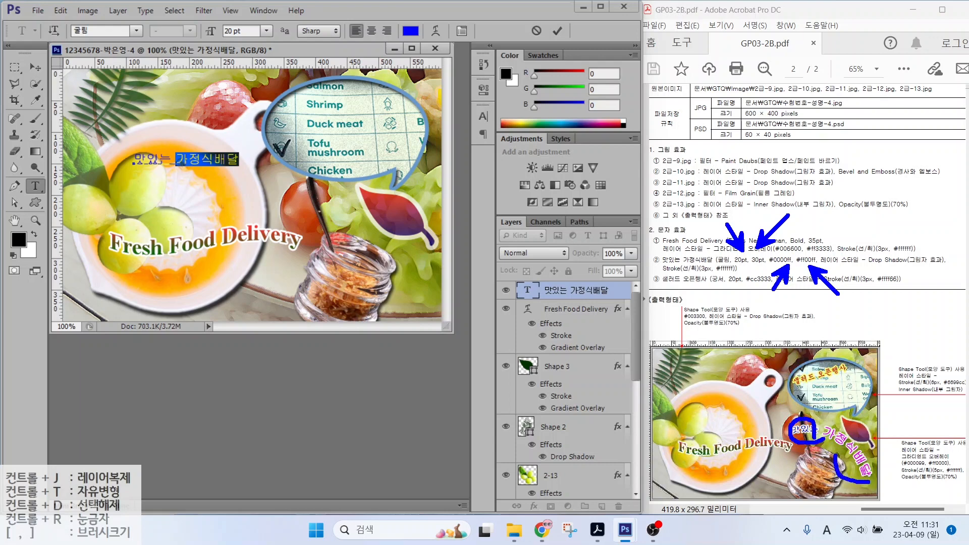
pyautogui.press('Escape')
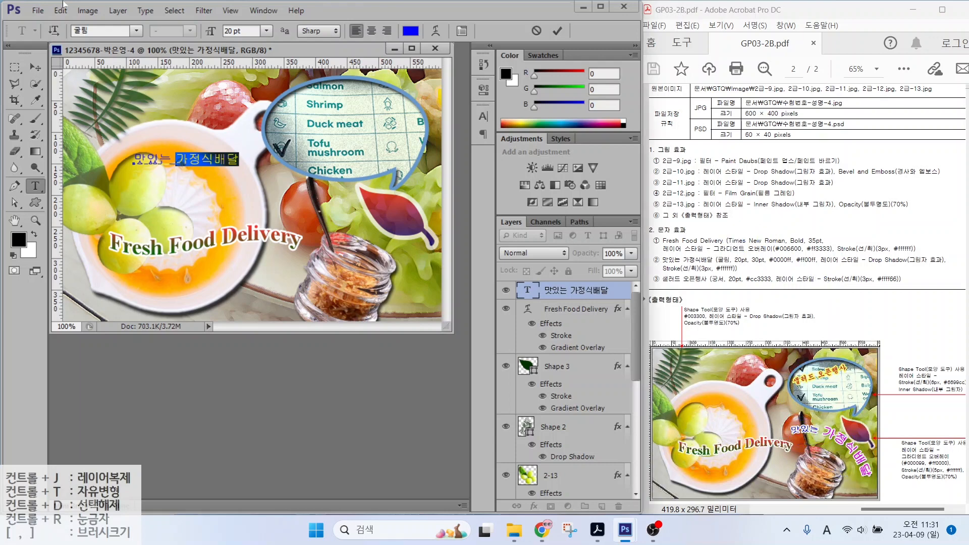
pyautogui.moveTo(249, 34); pyautogui.dragTo(172, 14)
pyautogui.write('30')
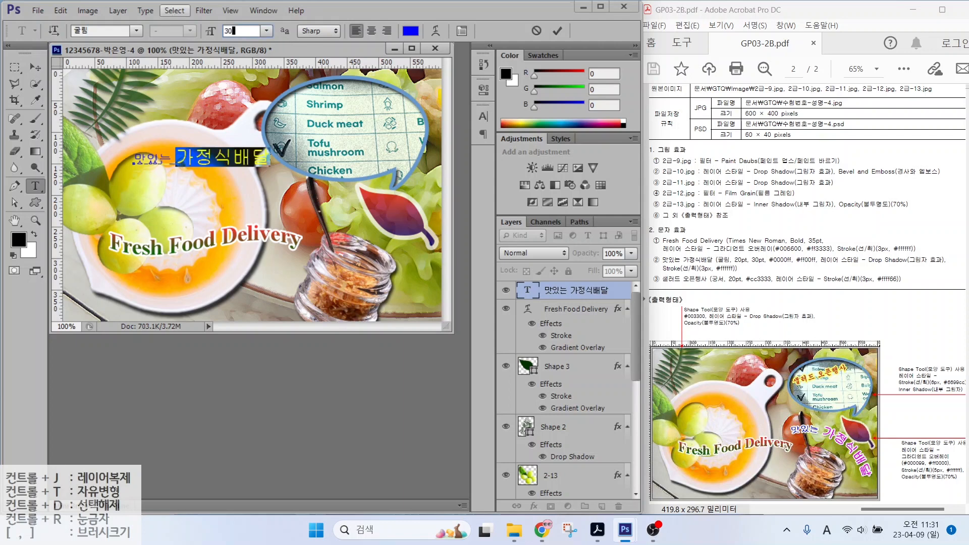
pyautogui.press('Return')
pyautogui.click(411, 32)
pyautogui.write('255')
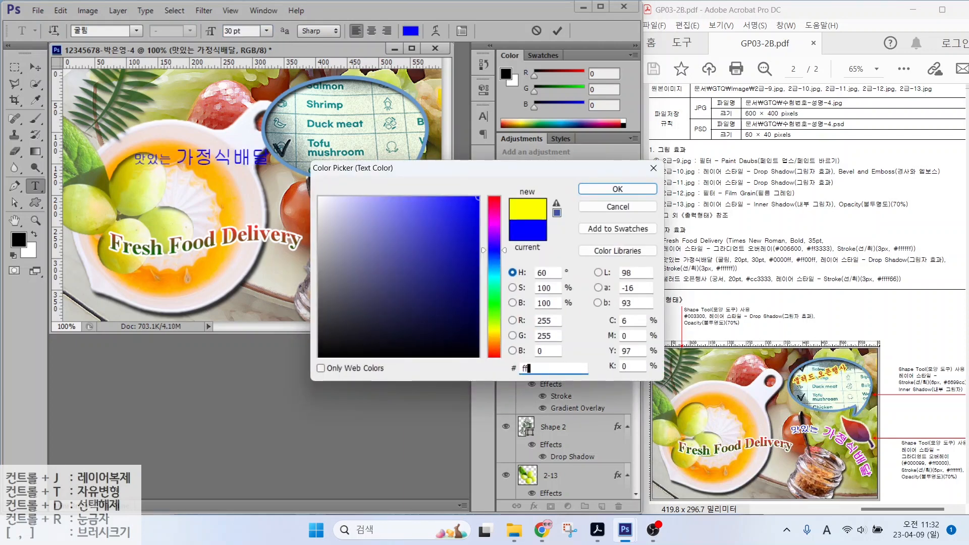
pyautogui.press('Return')
pyautogui.hotkey('ctrl', 'Return')
# Step: Add a white Stroke and a Drop Shadow to the caption
pyautogui.click(535, 507)
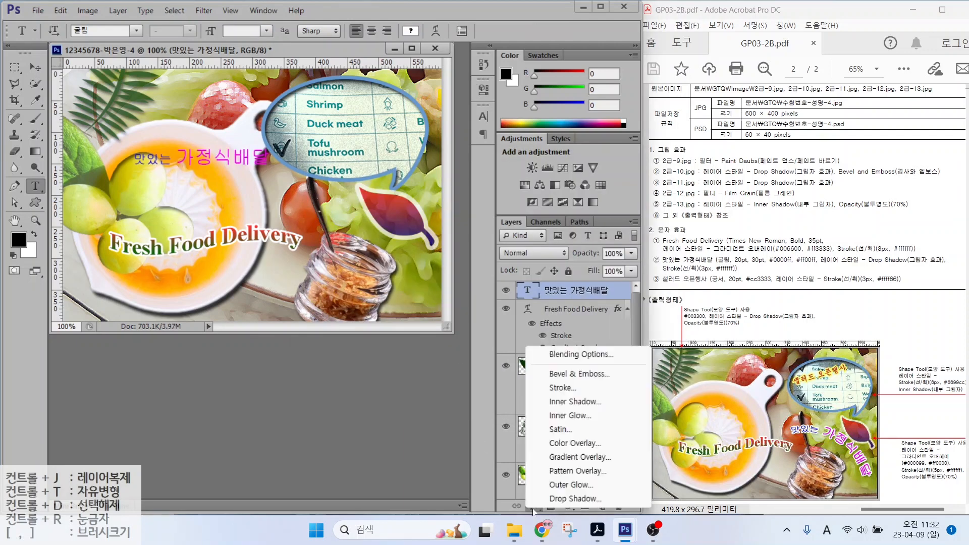
pyautogui.click(547, 390)
pyautogui.click(541, 203)
pyautogui.moveTo(376, 248); pyautogui.dragTo(316, 192)
pyautogui.click(617, 190)
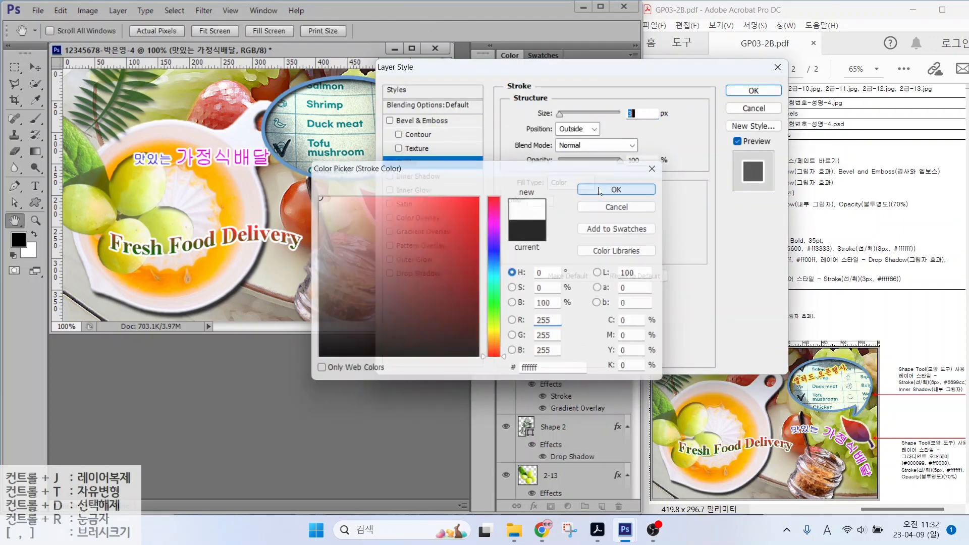
pyautogui.click(416, 274)
pyautogui.click(753, 91)
# Step: Apply the Arc text warp to the caption
pyautogui.press('t')
pyautogui.click(437, 30)
pyautogui.click(489, 186)
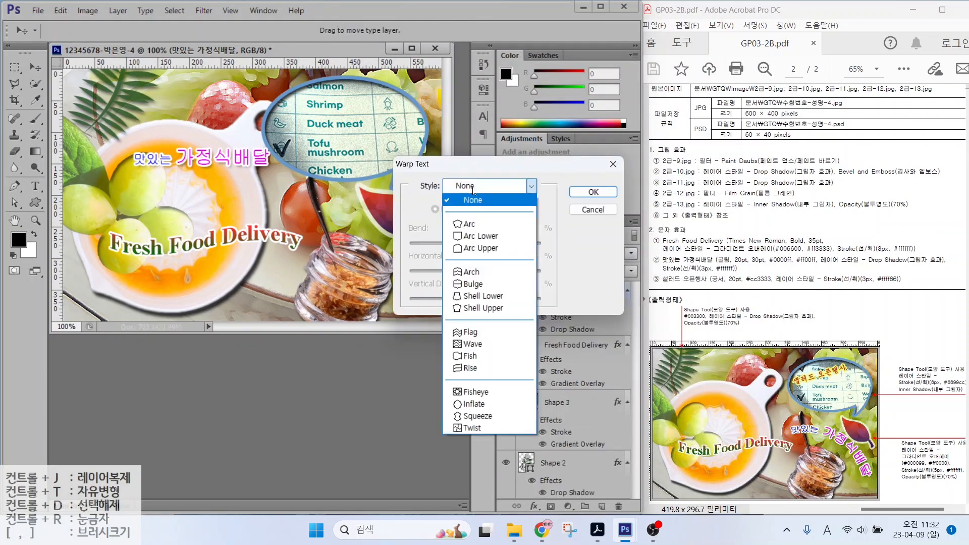
pyautogui.click(469, 224)
pyautogui.press('Return')
# Step: Move the caption beside the jar and rotate it about 21 degrees
pyautogui.press('v')
pyautogui.moveTo(230, 135); pyautogui.dragTo(376, 229)
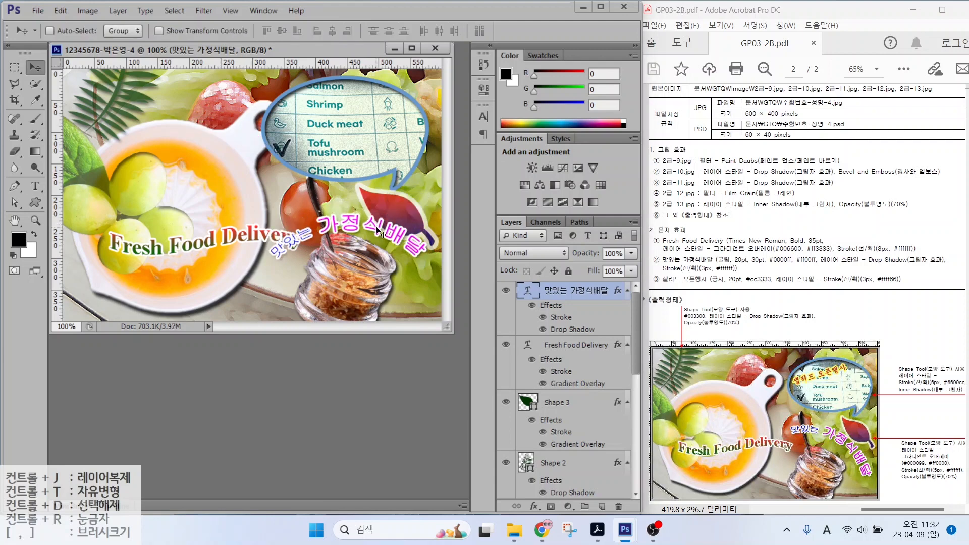
pyautogui.hotkey('ctrl', 't')
pyautogui.moveTo(373, 188); pyautogui.dragTo(386, 200)
pyautogui.moveTo(388, 250)
pyautogui.mouseDown()
pyautogui.moveTo(408, 256)
pyautogui.moveTo(399, 247)
pyautogui.mouseUp()
pyautogui.press('Return')
pyautogui.press('t')
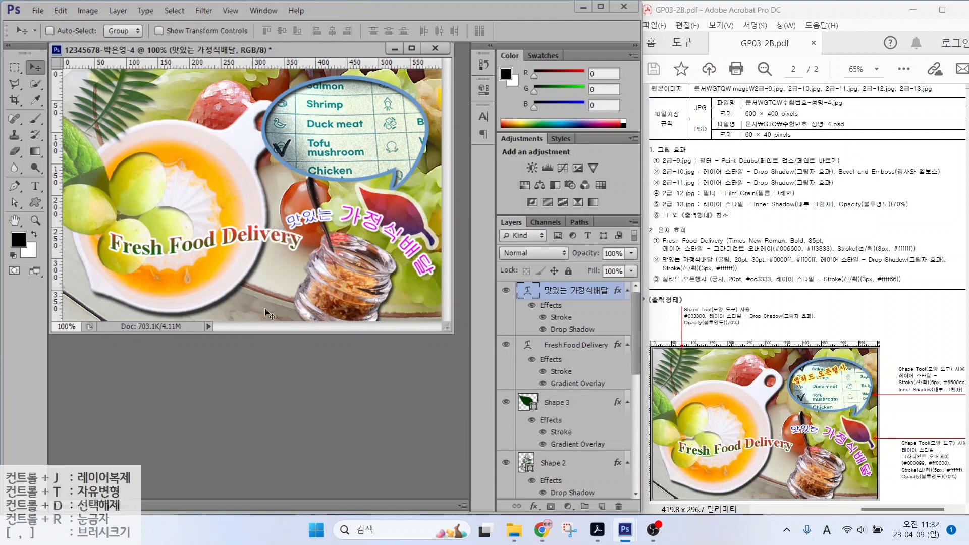
pyautogui.click(145, 145)
# Step: Type '샐러드 오픈행사' in 궁서 font, 20 pt, dark red cc3333
pyautogui.write('샐러드 오픈행사')
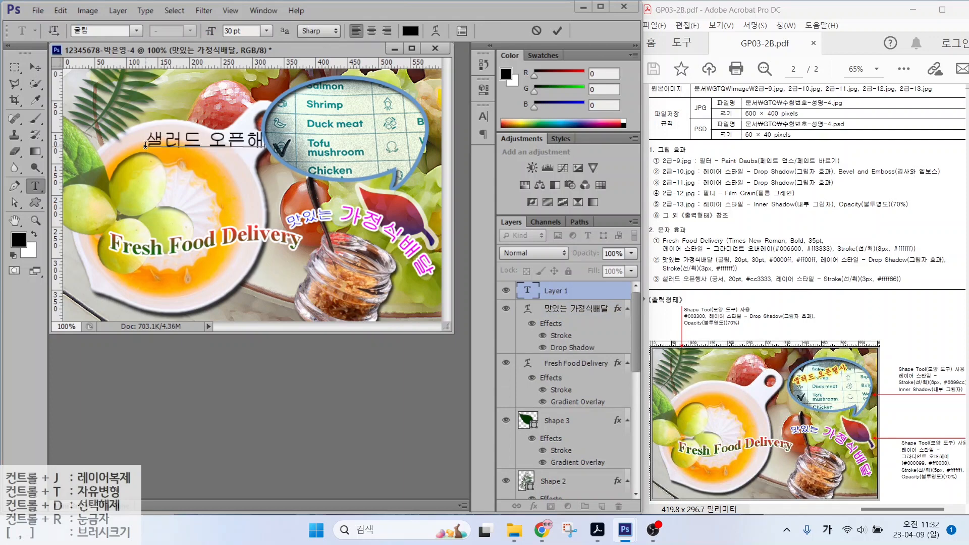
pyautogui.click(135, 32)
pyautogui.click(101, 74)
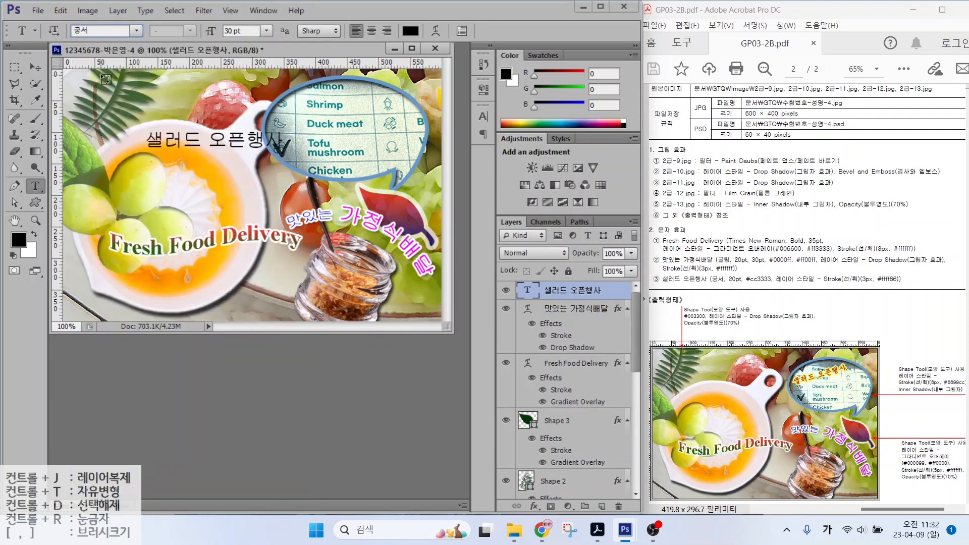
pyautogui.press('Tab')
pyautogui.write('20')
pyautogui.press('Return')
pyautogui.click(410, 31)
pyautogui.press('Tab')
pyautogui.press('Tab')
pyautogui.press('Tab')
pyautogui.write('cc3333')
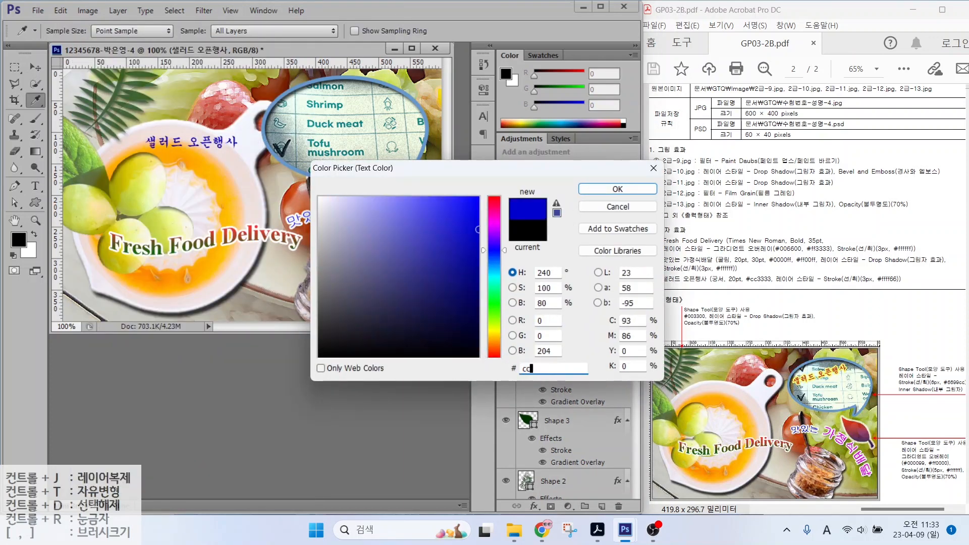
pyautogui.press('Return')
# Step: Give '샐러드 오픈행사' a pale yellow ffff66 Stroke and tilt it into the speech bubble
pyautogui.click(534, 508)
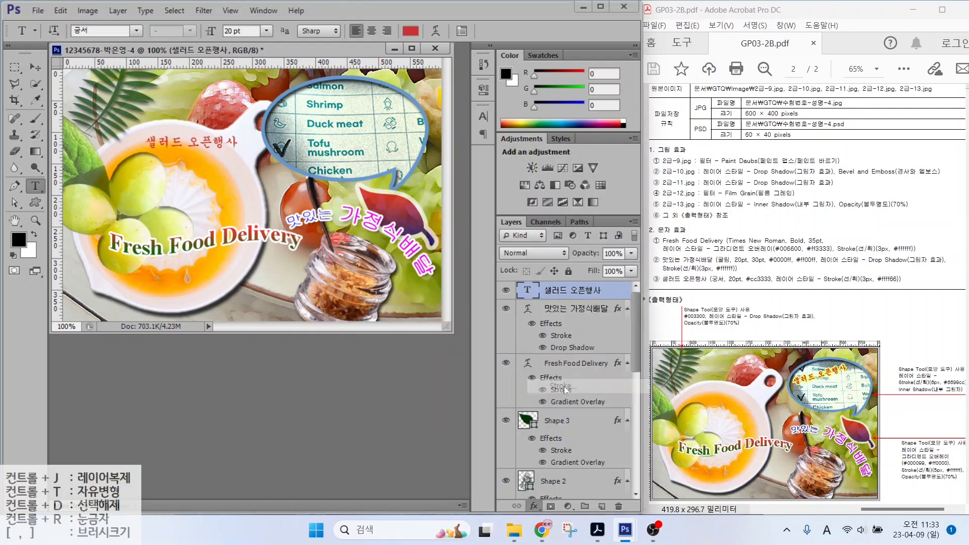
pyautogui.click(545, 346)
pyautogui.click(622, 208)
pyautogui.press('Tab')
pyautogui.press('Tab')
pyautogui.press('Tab')
pyautogui.write('ffff66')
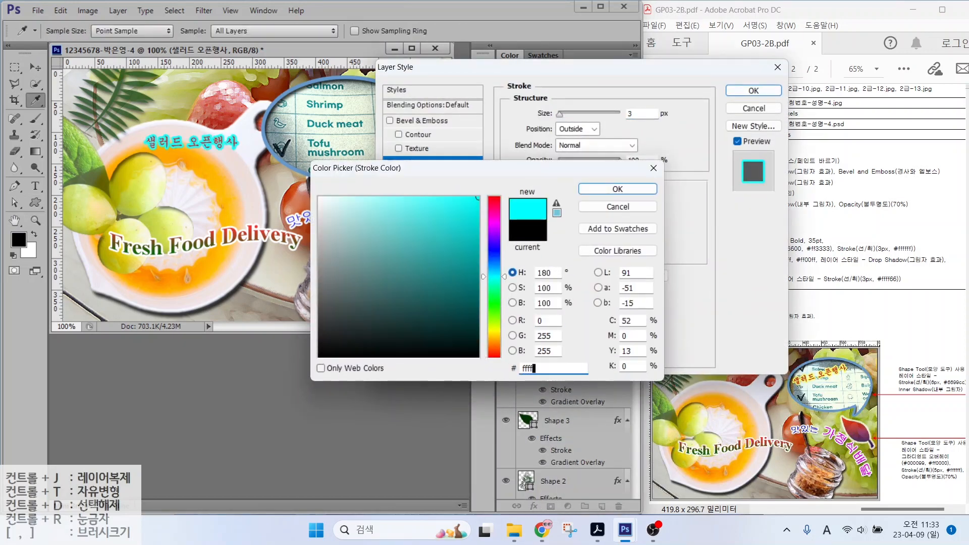
pyautogui.press('Return')
pyautogui.press('Return')
pyautogui.hotkey('ctrl', 't')
pyautogui.moveTo(237, 122); pyautogui.dragTo(376, 109)
pyautogui.press('Return')
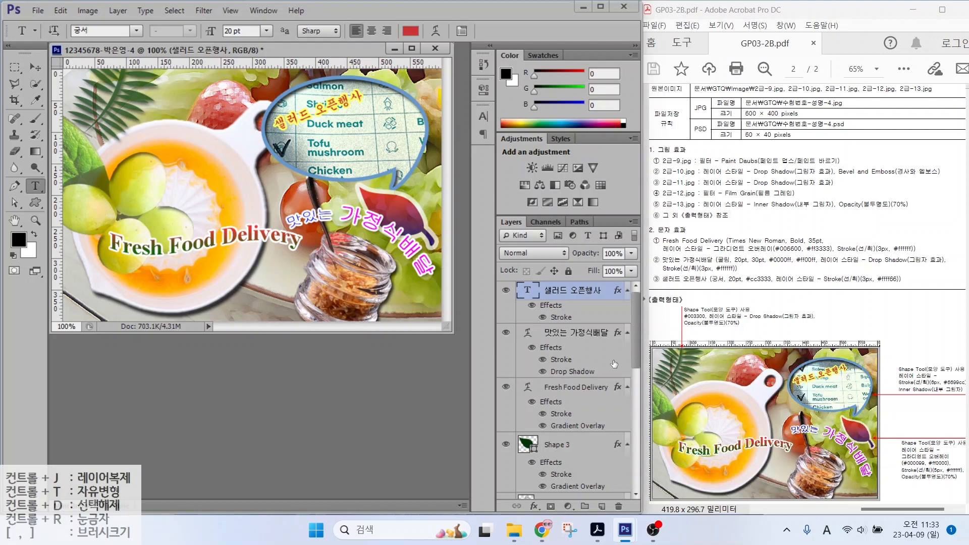
# Step: Resize the Shape 3 leaf and shrink the Shape 1 speech bubble to 90%
pyautogui.click(554, 447)
pyautogui.hotkey('ctrl', 't')
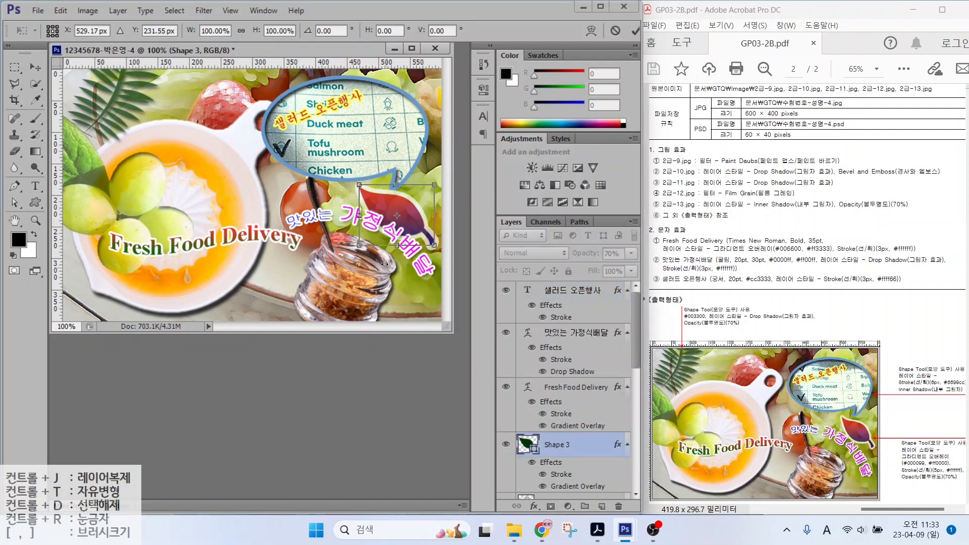
pyautogui.press('Return')
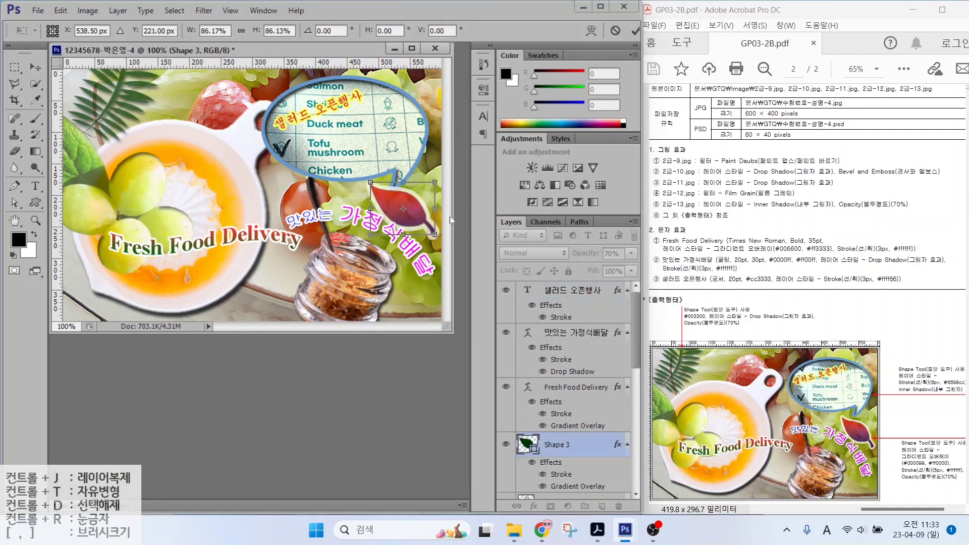
pyautogui.press('t')
pyautogui.scroll(-3, 553, 457)
pyautogui.click(554, 458)
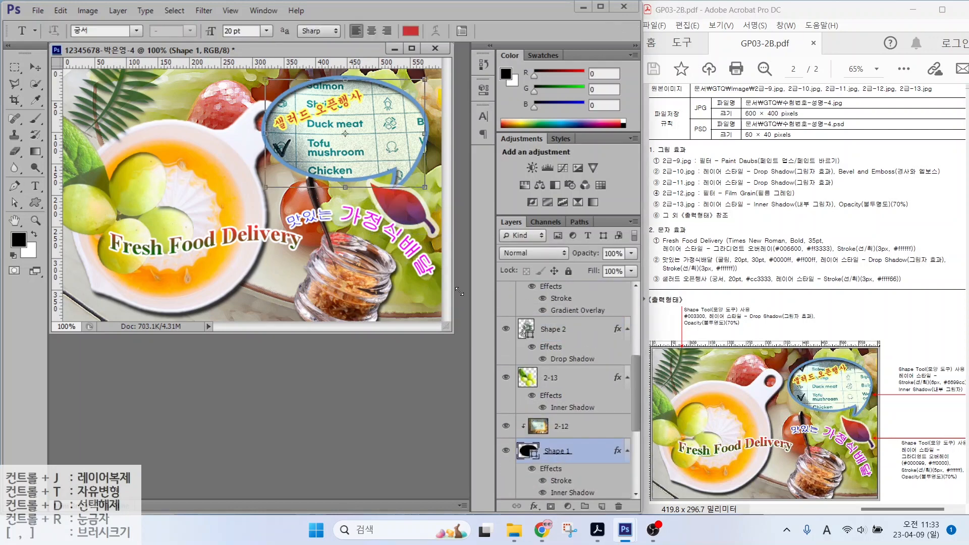
pyautogui.hotkey('ctrl', 't')
pyautogui.moveTo(264, 187); pyautogui.dragTo(279, 176)
pyautogui.press('Return')
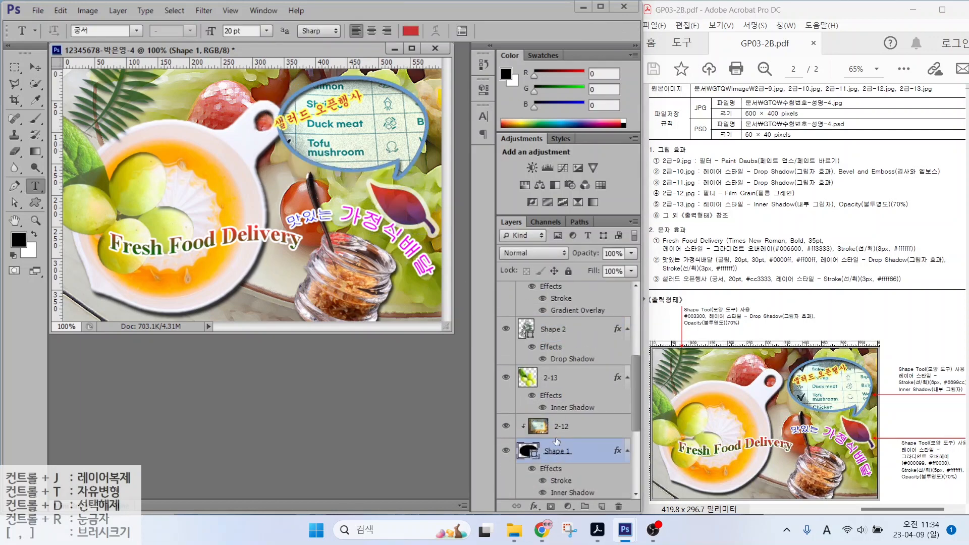
# Step: Move the menu picture layer 2-12 and the '샐러드 오픈행사' caption within the bubble
pyautogui.click(559, 431)
pyautogui.press('v')
pyautogui.moveTo(345, 136); pyautogui.dragTo(354, 130)
pyautogui.scroll(4, 570, 330)
pyautogui.click(571, 293)
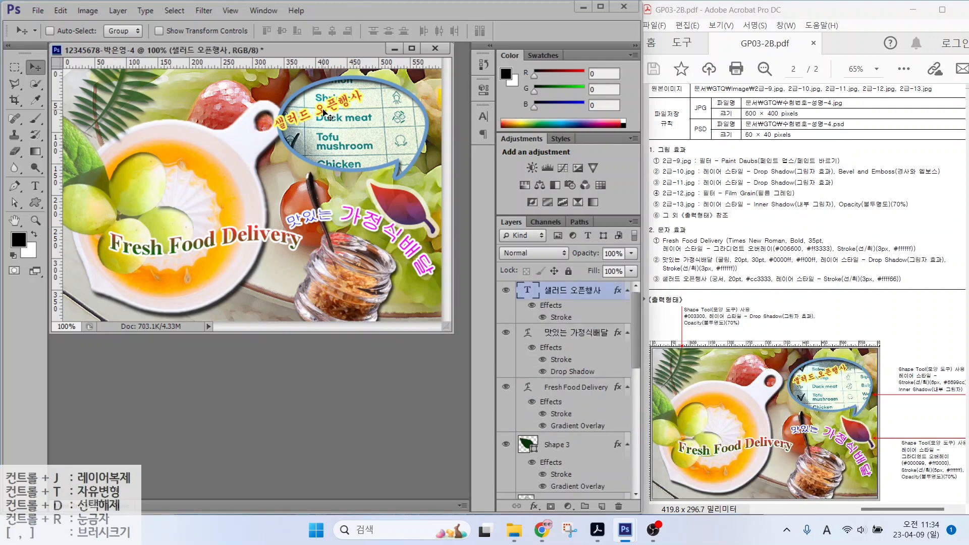
pyautogui.moveTo(386, 222); pyautogui.dragTo(402, 218)
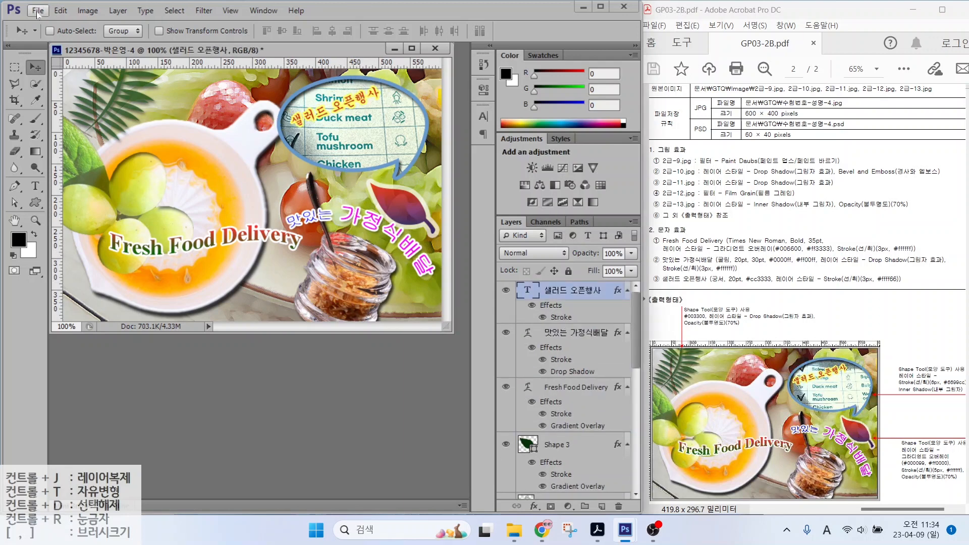
# Step: Save the composite as a PSD in the GTQ folder
pyautogui.click(37, 12)
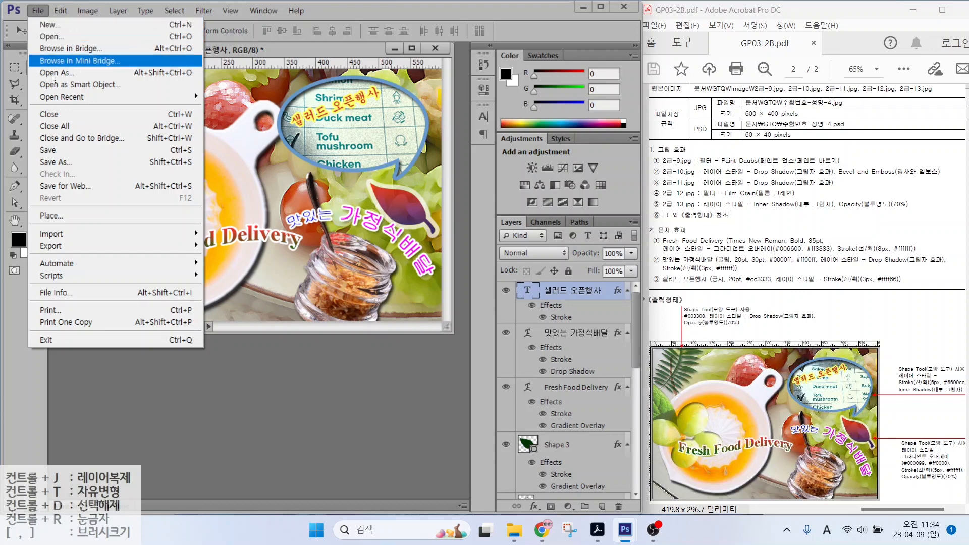
pyautogui.click(55, 162)
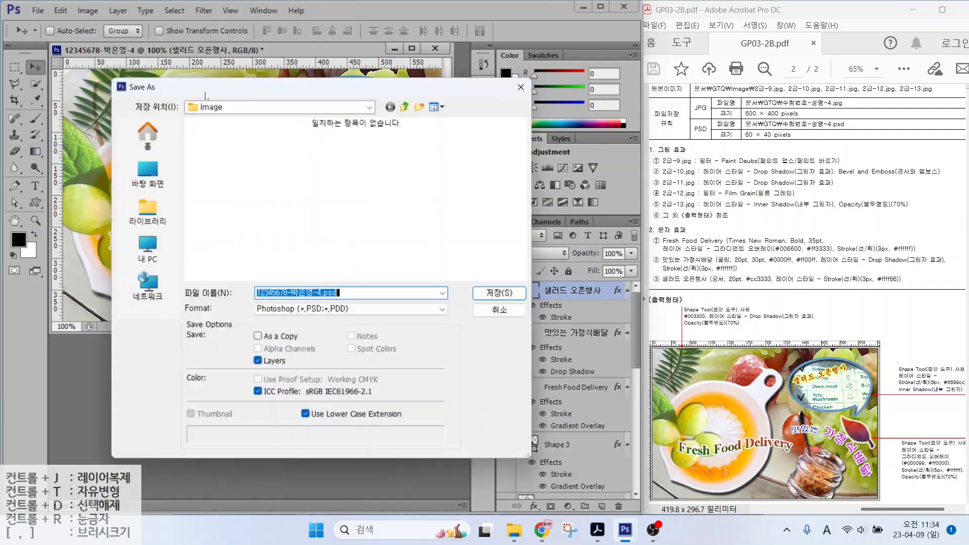
pyautogui.click(406, 106)
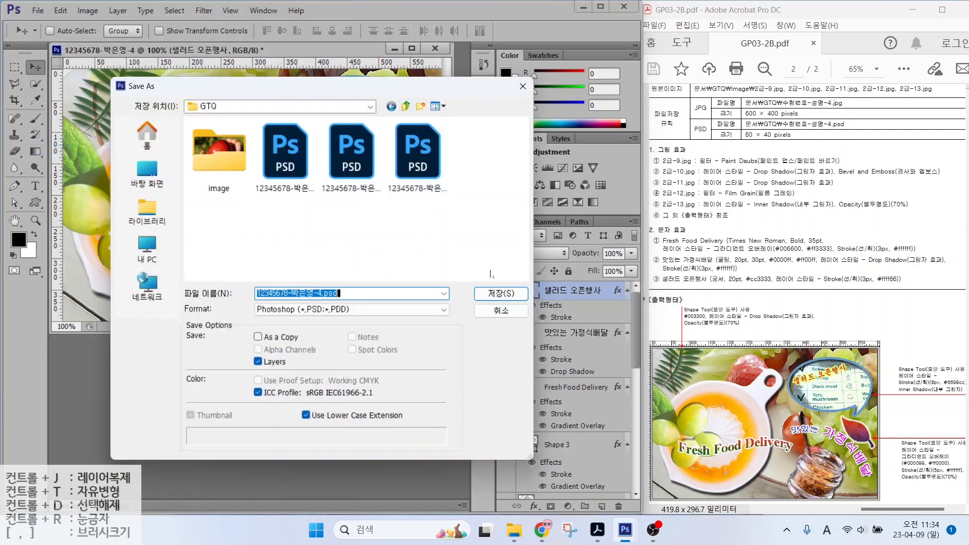
pyautogui.click(501, 293)
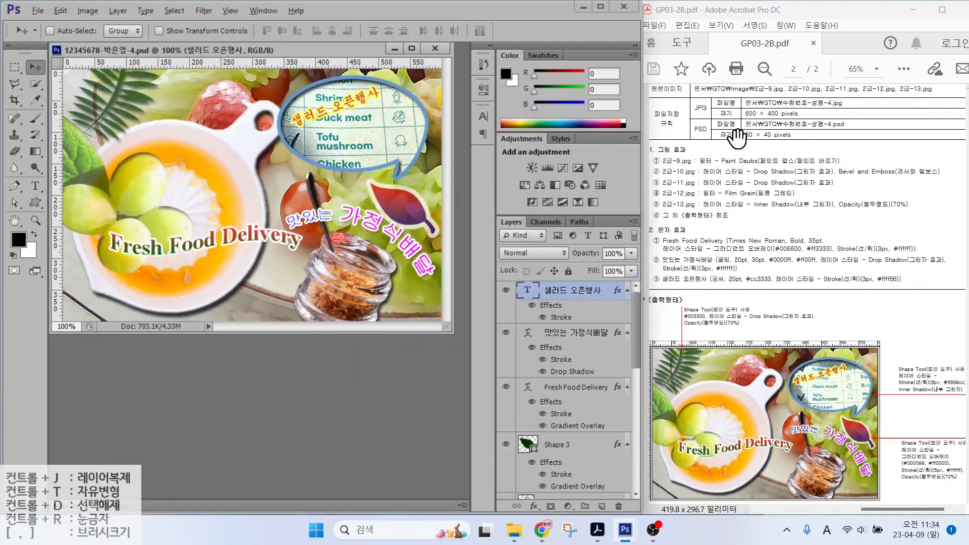
pyautogui.hotkey('alt', '2')
pyautogui.moveTo(714, 112)
pyautogui.mouseDown()
pyautogui.moveTo(693, 118)
pyautogui.moveTo(683, 93)
pyautogui.moveTo(712, 105)
pyautogui.moveTo(699, 120)
pyautogui.mouseUp()
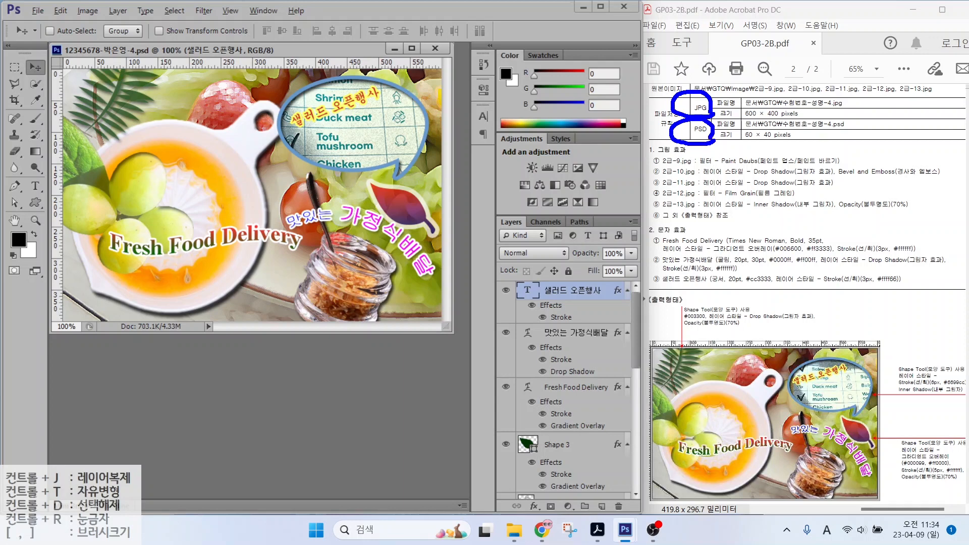
pyautogui.press('Escape')
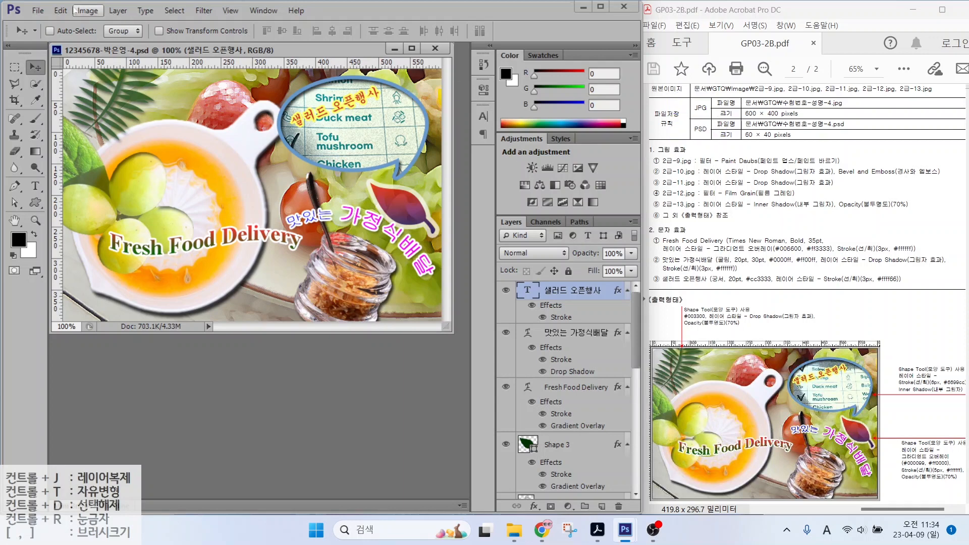
# Step: Save a JPEG copy of the composite, accepting the default JPEG quality options
pyautogui.click(37, 11)
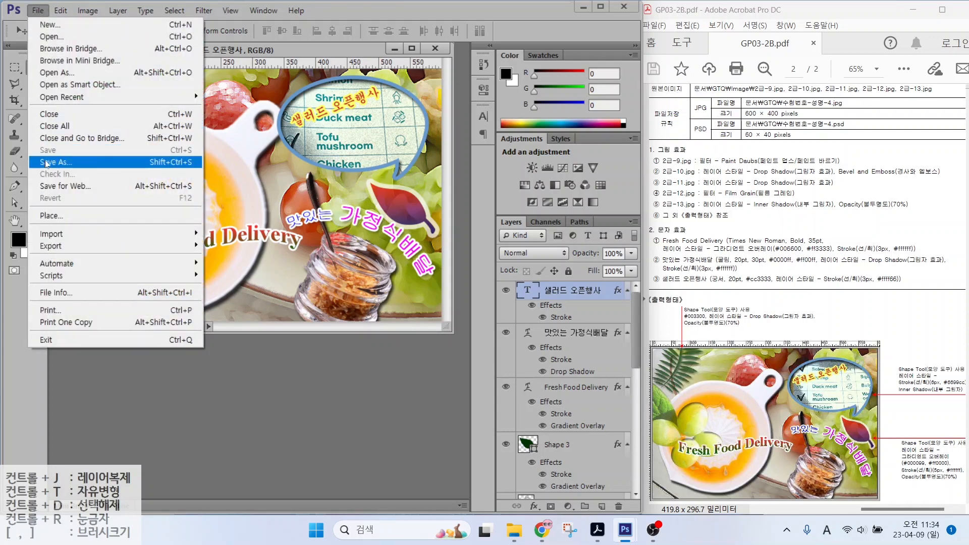
pyautogui.click(46, 151)
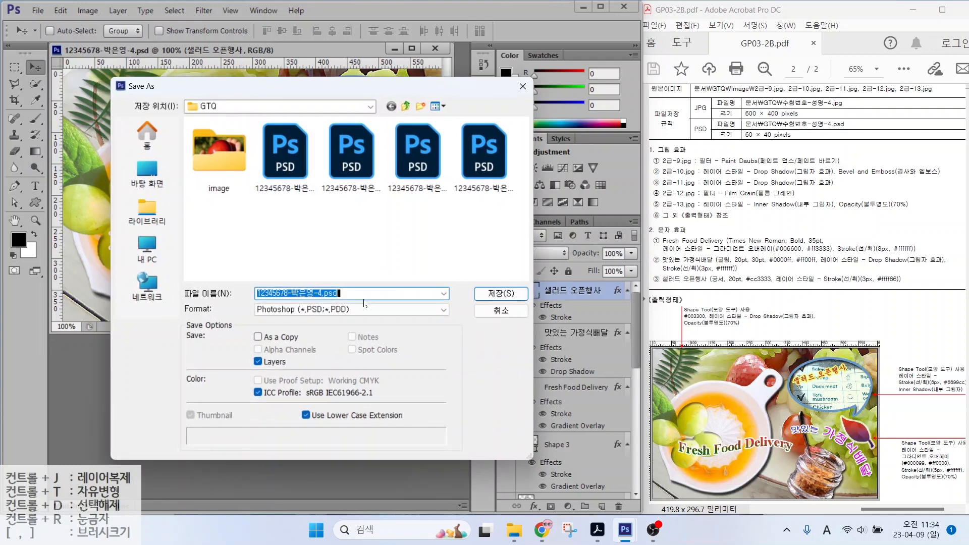
pyautogui.click(338, 309)
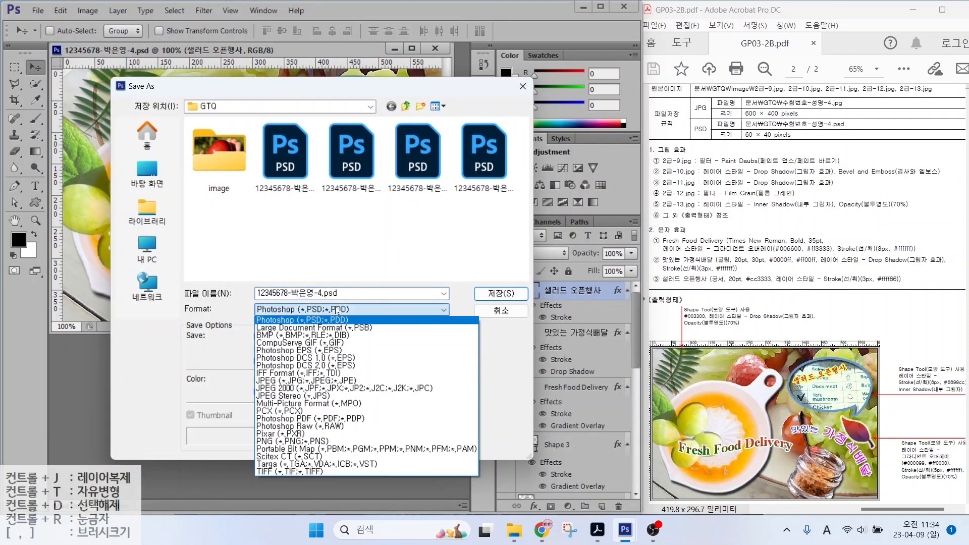
pyautogui.click(338, 380)
pyautogui.click(501, 292)
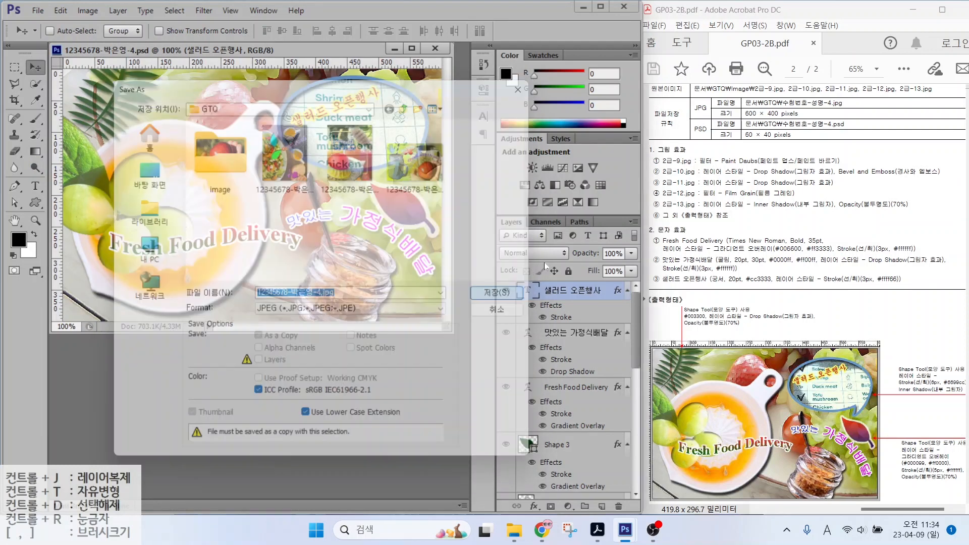
pyautogui.click(488, 193)
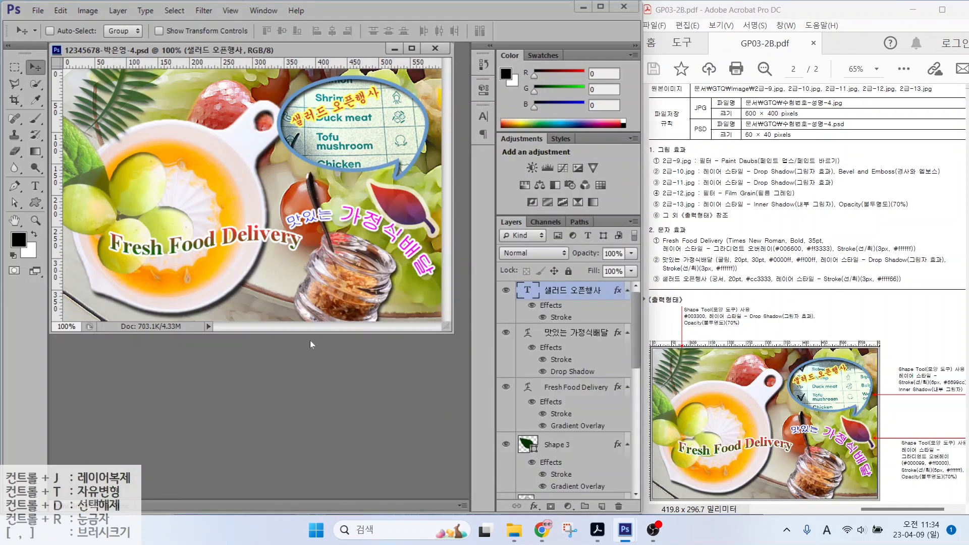
# Step: Resize the image to 60×40 pixels with width 60 in Image Size
pyautogui.click(77, 13)
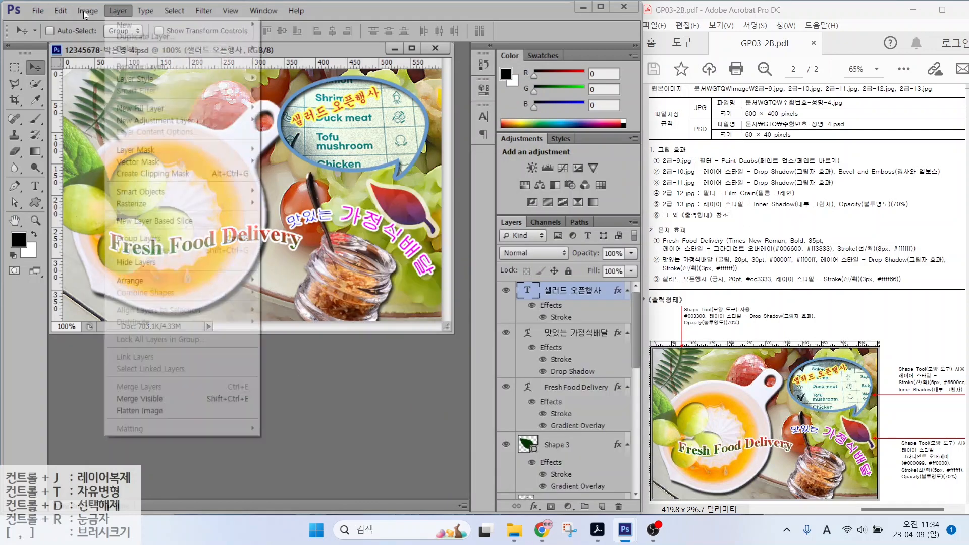
pyautogui.click(94, 103)
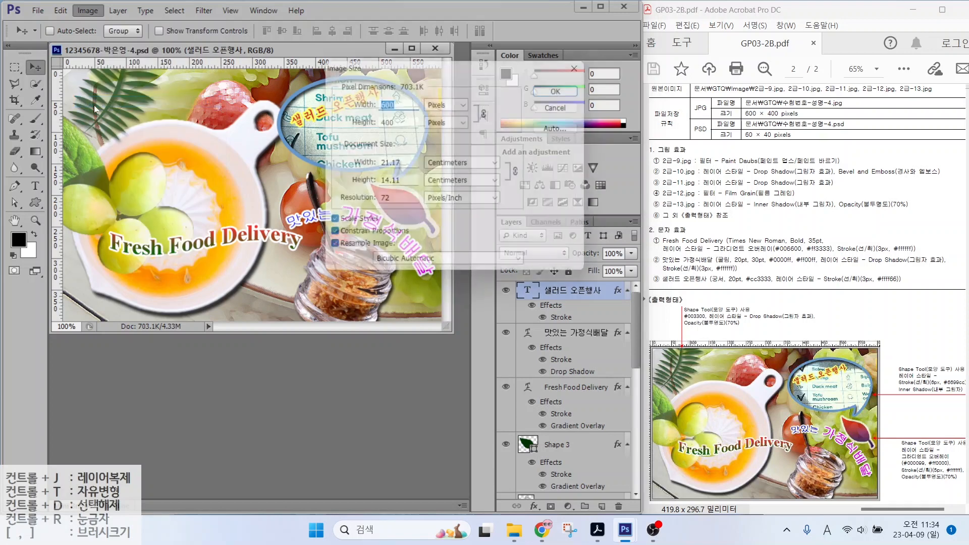
pyautogui.write('60')
pyautogui.press('Return')
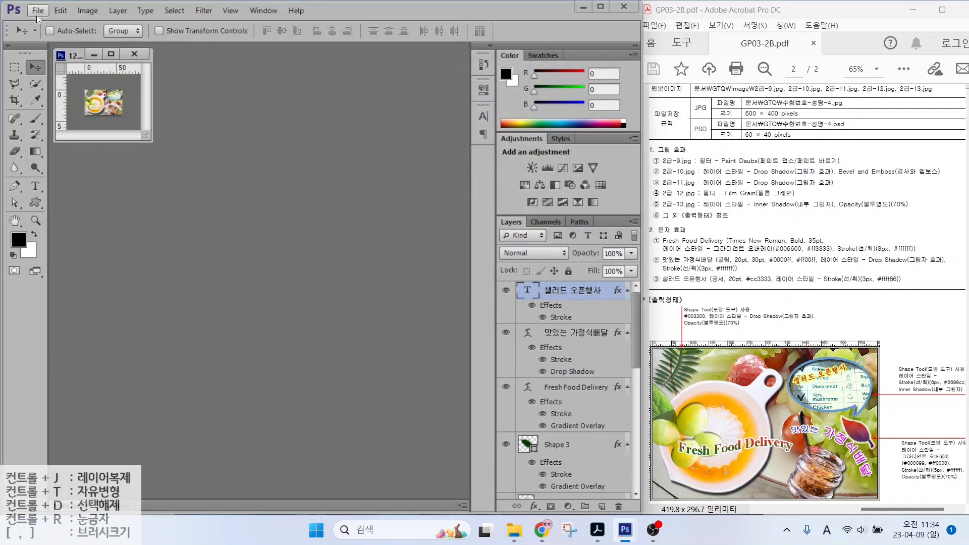
# Step: Save the small version as PSD, replacing the existing file in GTQ
pyautogui.click(37, 13)
pyautogui.click(51, 162)
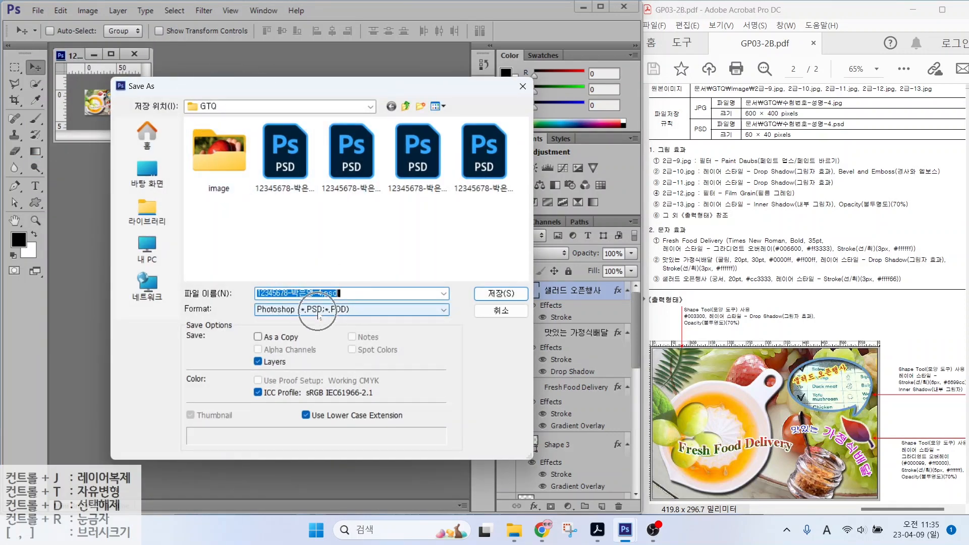
pyautogui.click(493, 294)
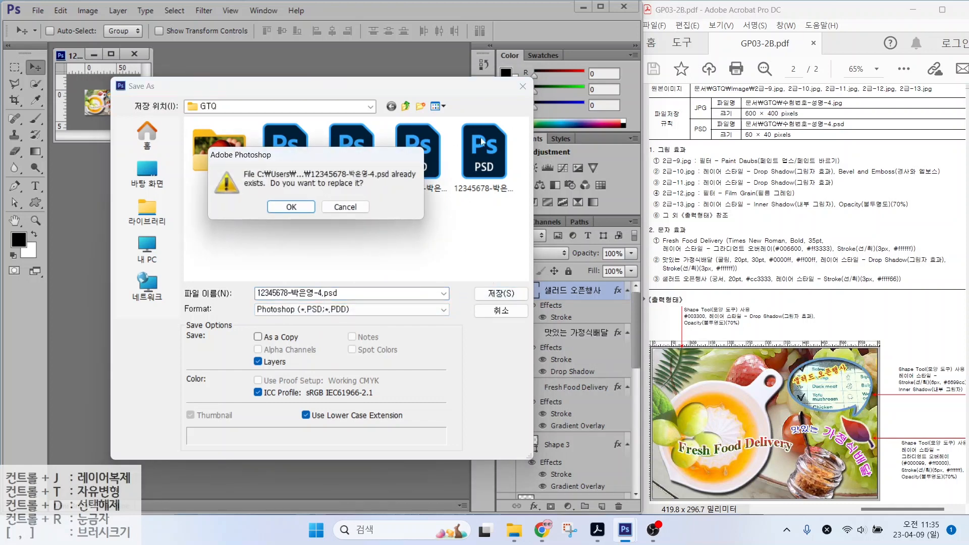
pyautogui.click(291, 207)
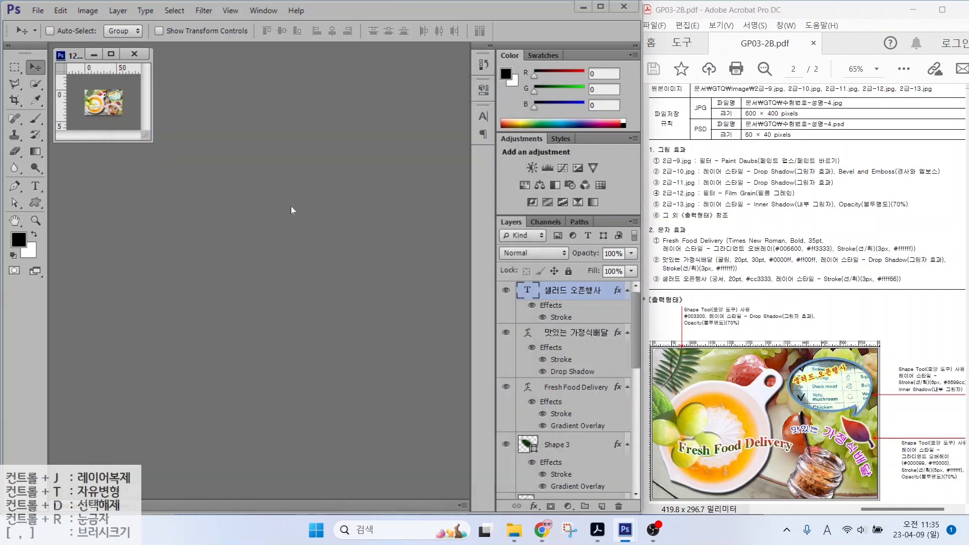